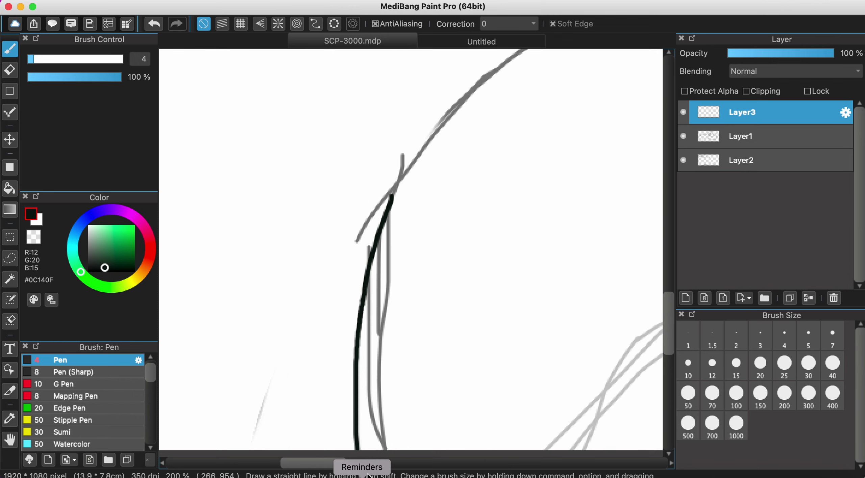
# Ink the body coil's outer curve in black on Layer3 along the sketch, checking it by toggling Layer1's visibility.
pyautogui.scroll(-4, 400, 370)
pyautogui.scroll(4, 404, 299)
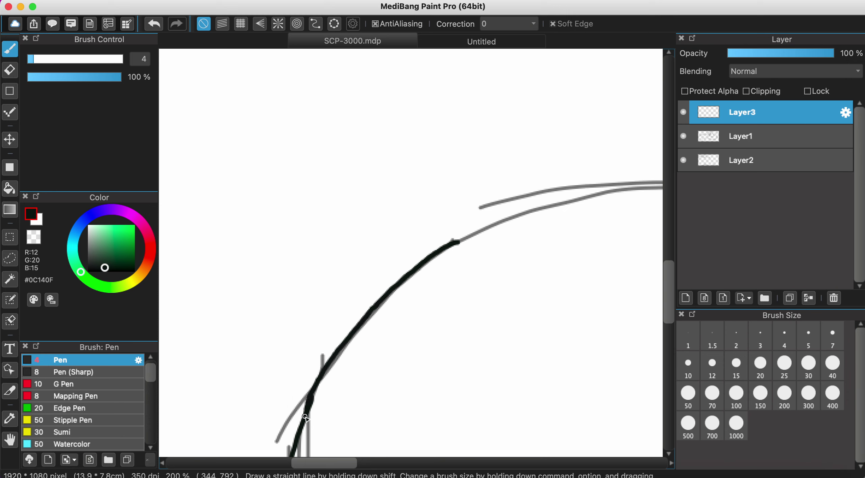
pyautogui.scroll(-4, 441, 258)
pyautogui.hscroll(6, 510, 219)
pyautogui.scroll(2, 509, 219)
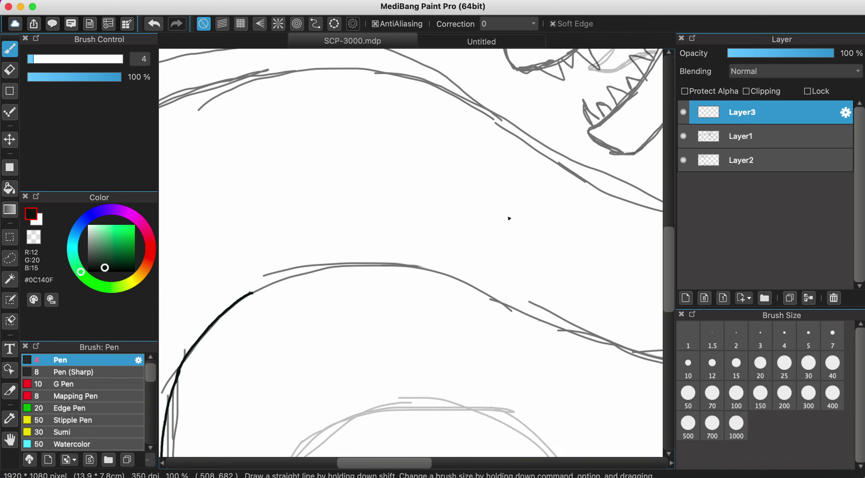
pyautogui.click(682, 136)
pyautogui.click(682, 135)
# Ink the front edge of the creature's snout over the sketch, undoing the short stroke along the upper lip.
pyautogui.scroll(3, 544, 268)
pyautogui.hscroll(4, 544, 269)
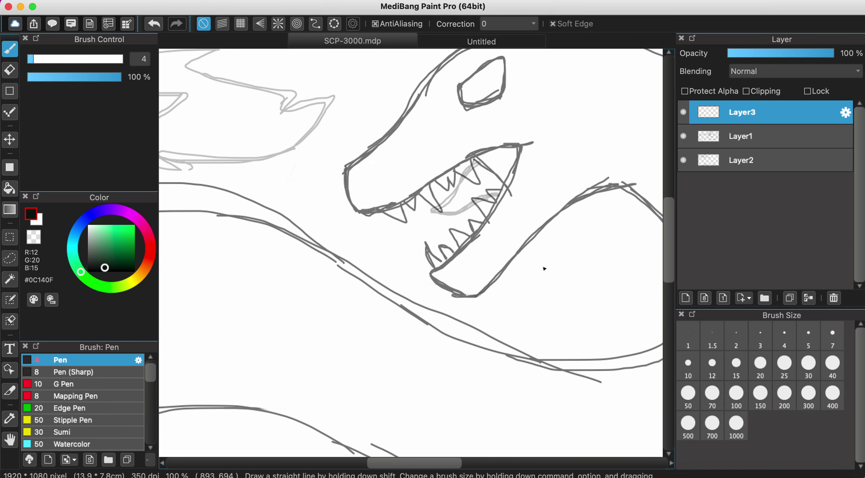
pyautogui.scroll(2, 237, 262)
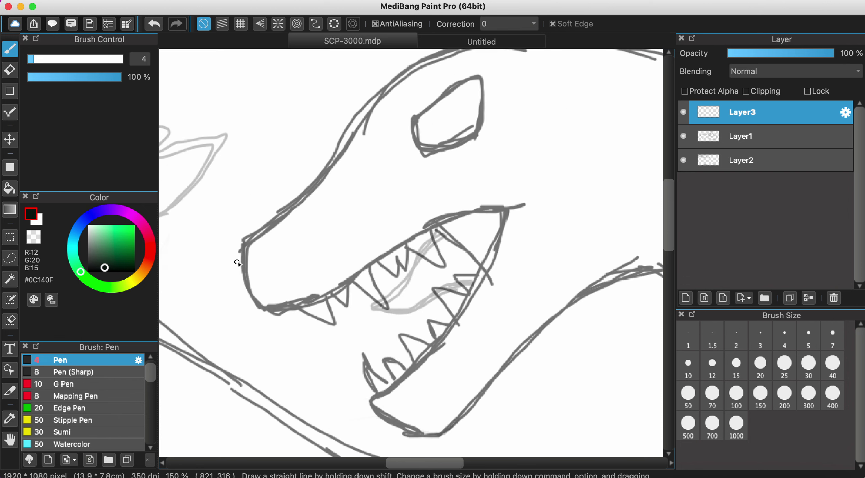
pyautogui.scroll(2, 237, 263)
pyautogui.moveTo(254, 218); pyautogui.dragTo(267, 319)
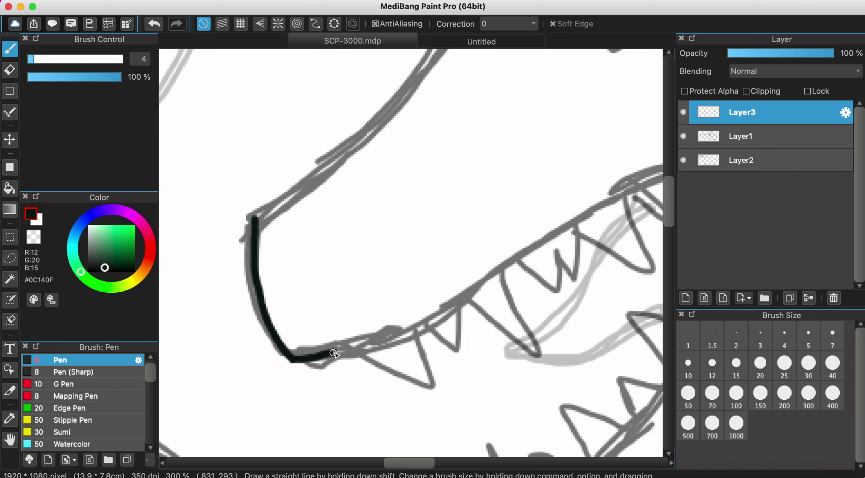
pyautogui.moveTo(333, 352); pyautogui.dragTo(385, 343)
pyautogui.click(154, 23)
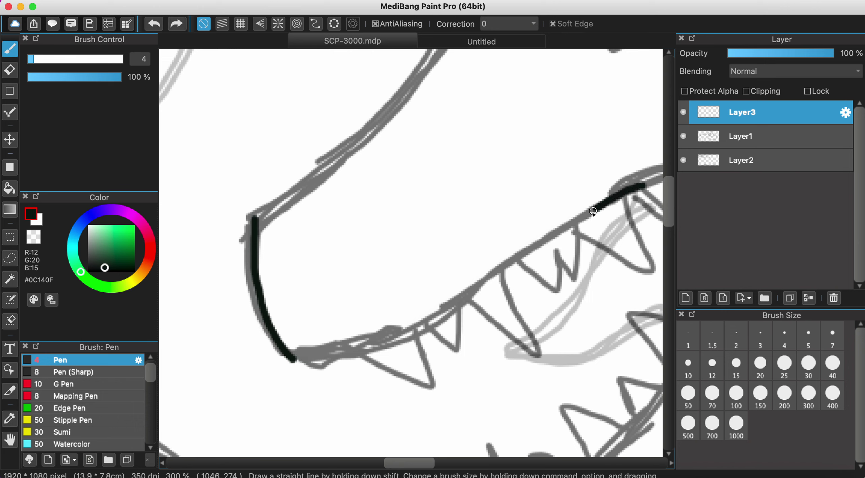
# Ink the upper jaw's mouth line along the tops of the teeth until it meets the snout's lower end.
pyautogui.moveTo(548, 238); pyautogui.dragTo(532, 249)
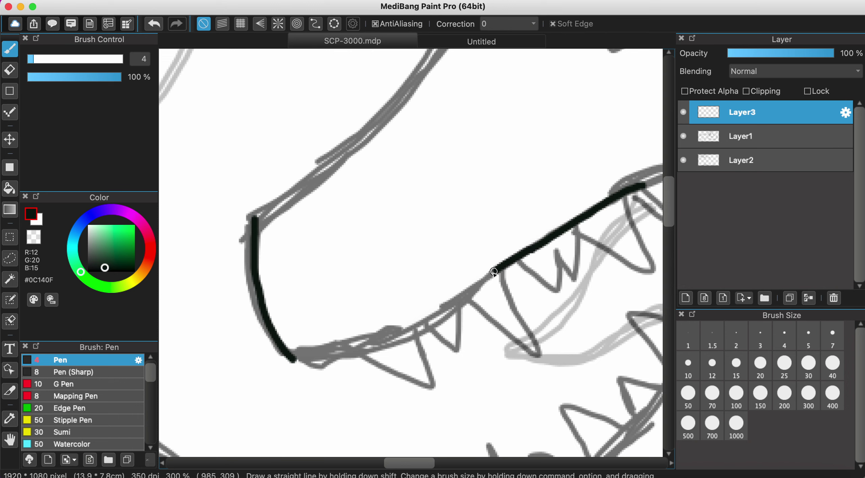
pyautogui.moveTo(460, 295); pyautogui.dragTo(458, 298)
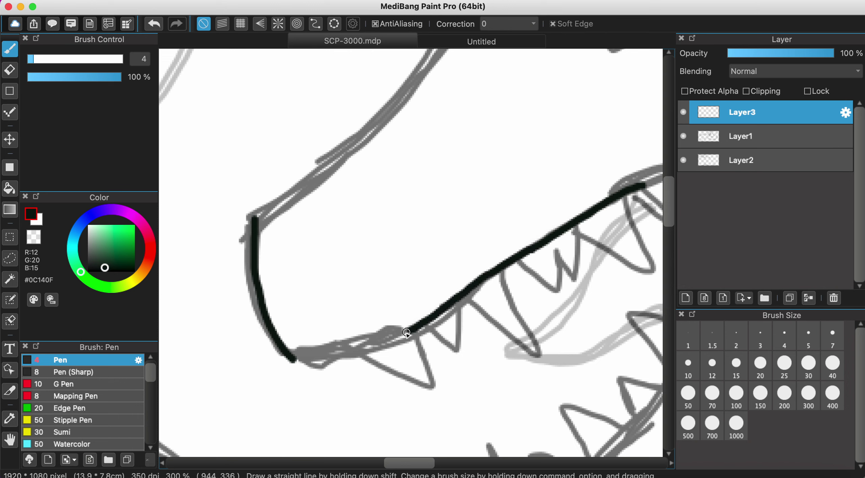
pyautogui.moveTo(407, 333); pyautogui.dragTo(404, 334)
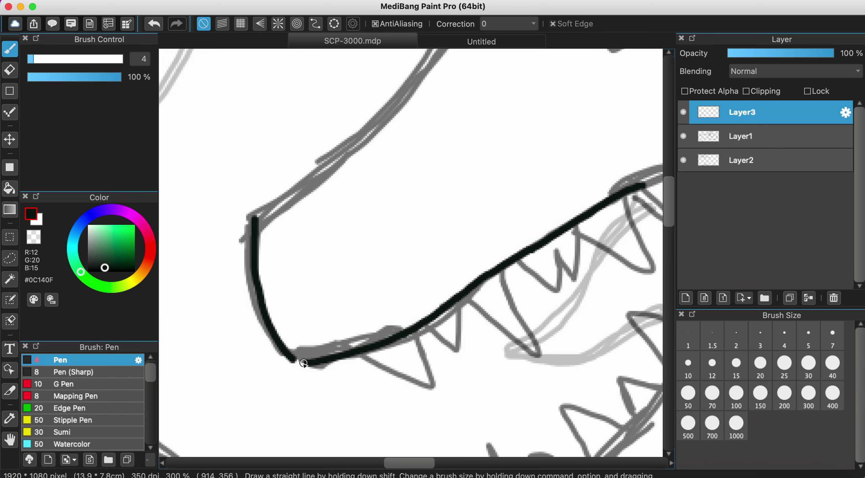
pyautogui.scroll(-4, 272, 347)
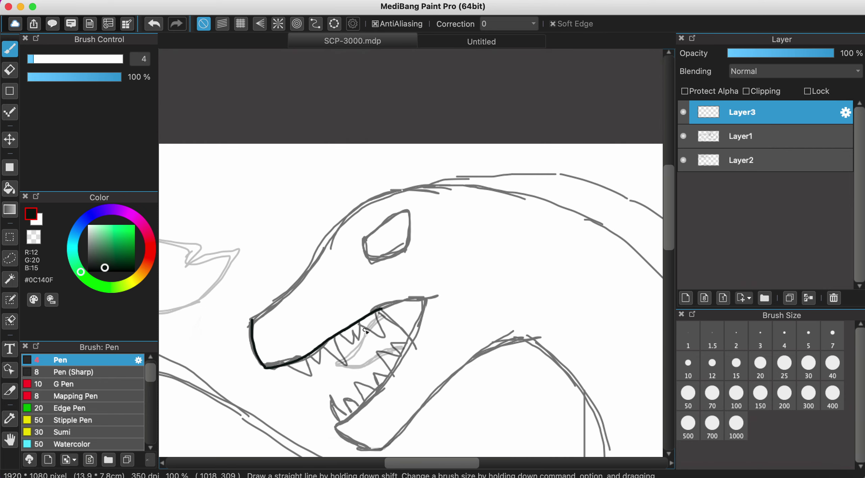
# Extend the upper jaw's ink line back past the corner of the mouth.
pyautogui.scroll(4, 340, 327)
pyautogui.scroll(5, 465, 238)
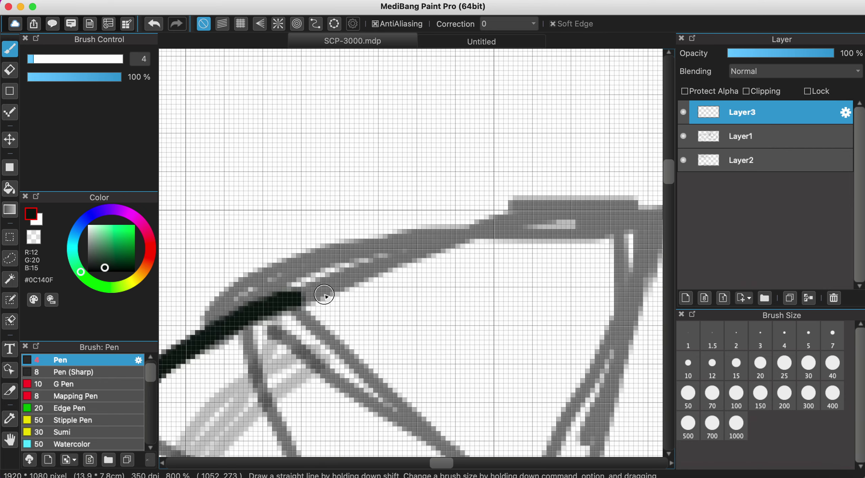
pyautogui.moveTo(289, 303)
pyautogui.mouseDown()
pyautogui.moveTo(481, 248)
pyautogui.moveTo(459, 258)
pyautogui.mouseUp()
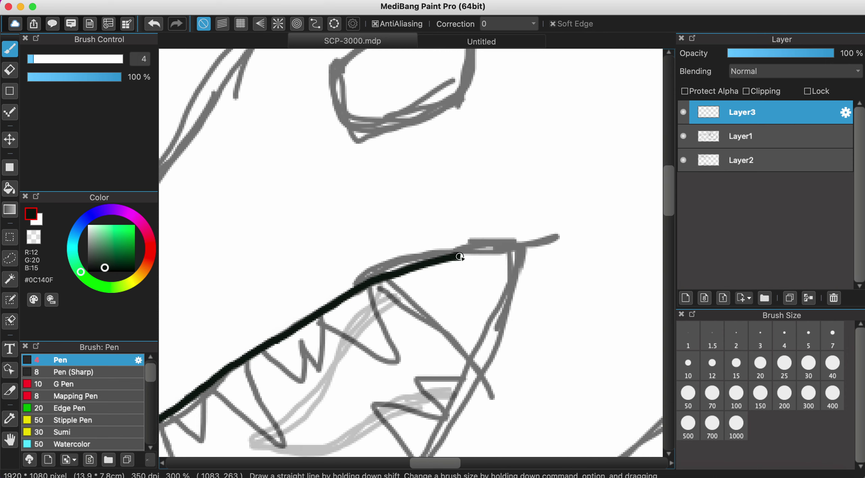
pyautogui.moveTo(538, 239); pyautogui.dragTo(553, 237)
pyautogui.scroll(-4, 532, 246)
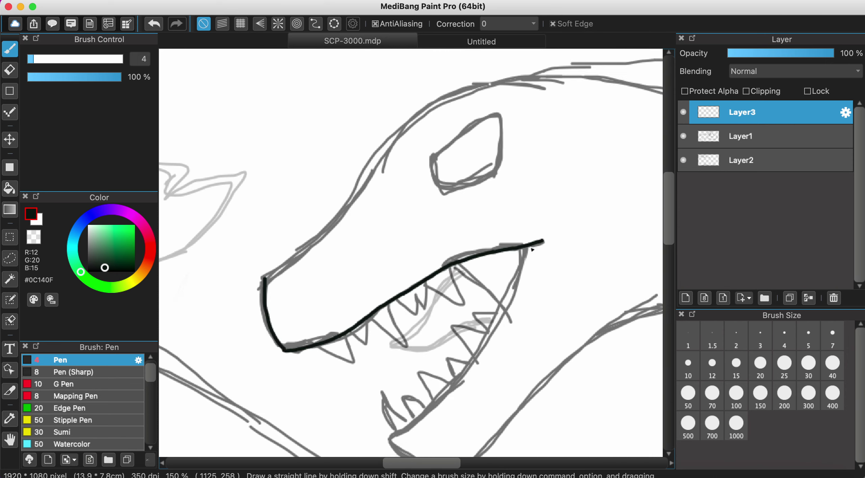
# Ink the lower jaw's inner edge from the mouth corner, then erase its front end and redraw it following the sketched lip.
pyautogui.scroll(1, 526, 252)
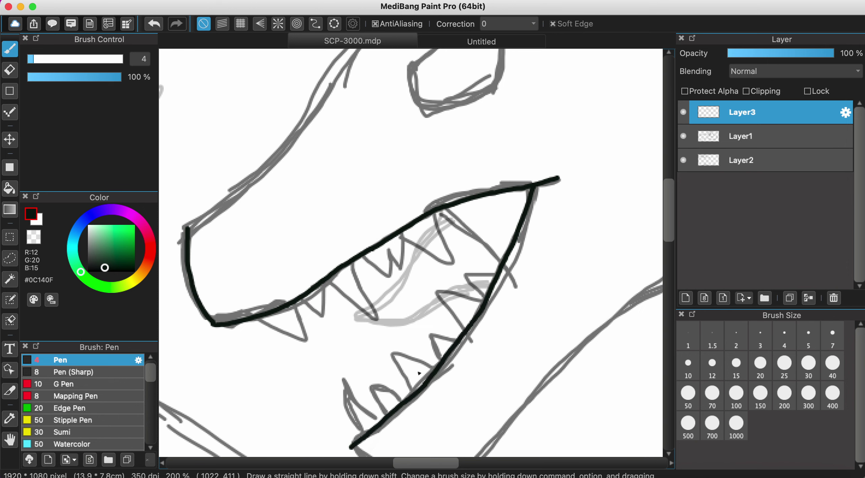
pyautogui.scroll(-2, 416, 372)
pyautogui.scroll(3, 417, 372)
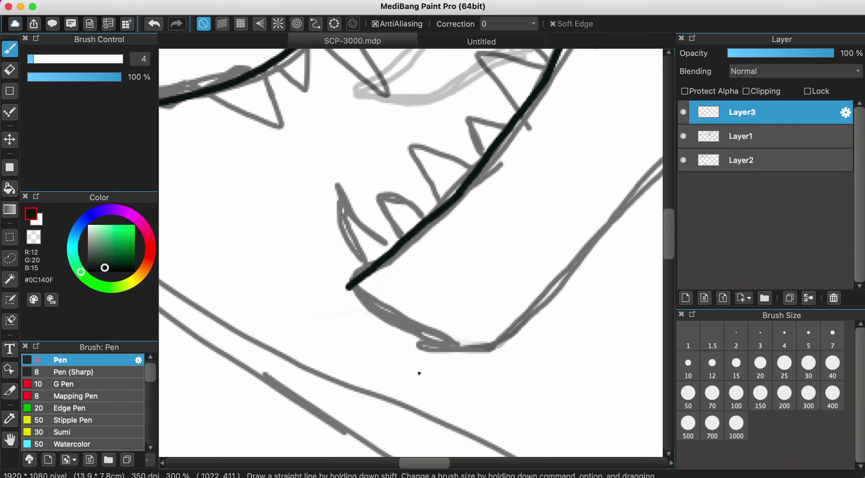
pyautogui.click(9, 71)
pyautogui.scroll(2, 352, 207)
pyautogui.moveTo(385, 337)
pyautogui.mouseDown()
pyautogui.moveTo(353, 369)
pyautogui.moveTo(405, 321)
pyautogui.moveTo(418, 338)
pyautogui.moveTo(397, 291)
pyautogui.moveTo(446, 318)
pyautogui.mouseUp()
pyautogui.click(13, 54)
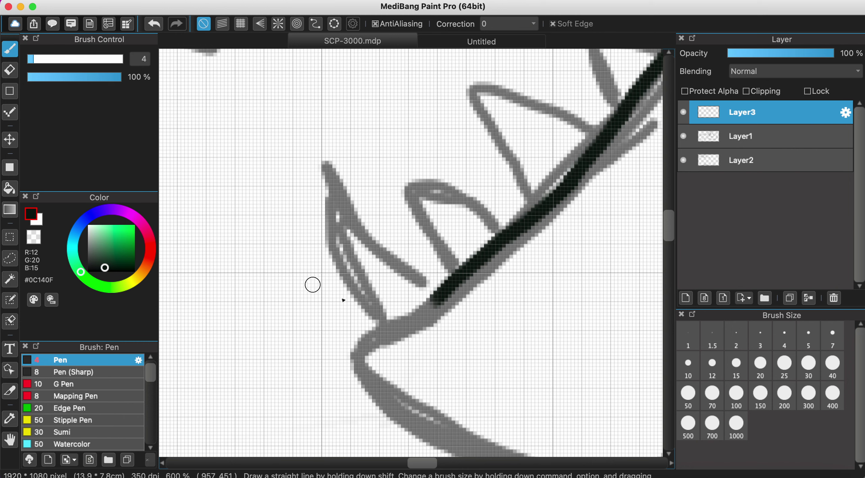
pyautogui.moveTo(356, 353); pyautogui.dragTo(423, 314)
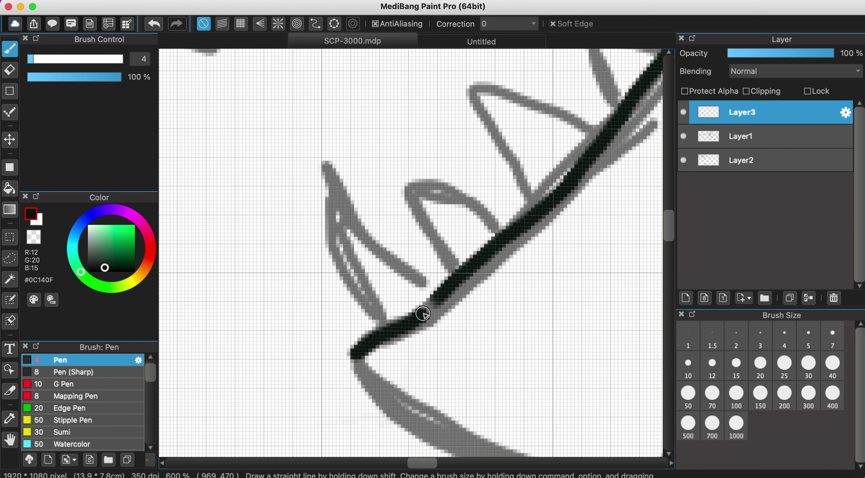
# Ink the chin from the lip tip and the straight underside of the lower jaw toward the throat.
pyautogui.scroll(-3, 435, 302)
pyautogui.hscroll(3, 438, 305)
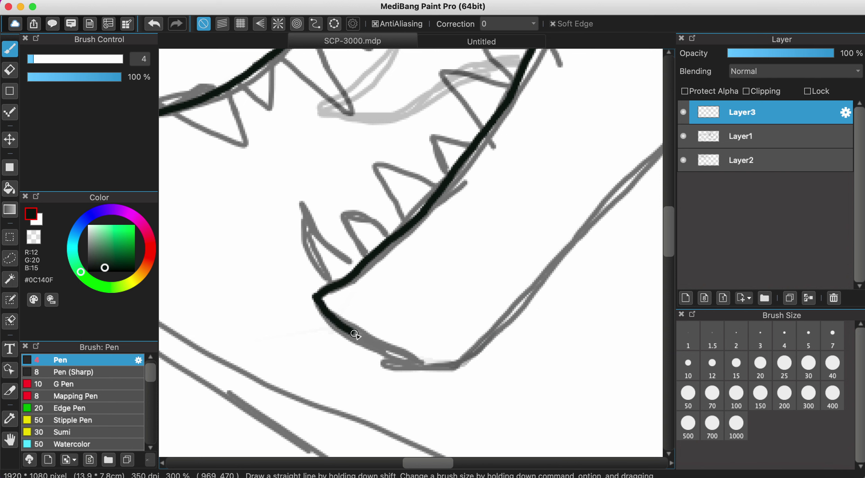
pyautogui.moveTo(354, 334); pyautogui.dragTo(410, 357)
pyautogui.hscroll(5, 450, 369)
pyautogui.scroll(2, 449, 369)
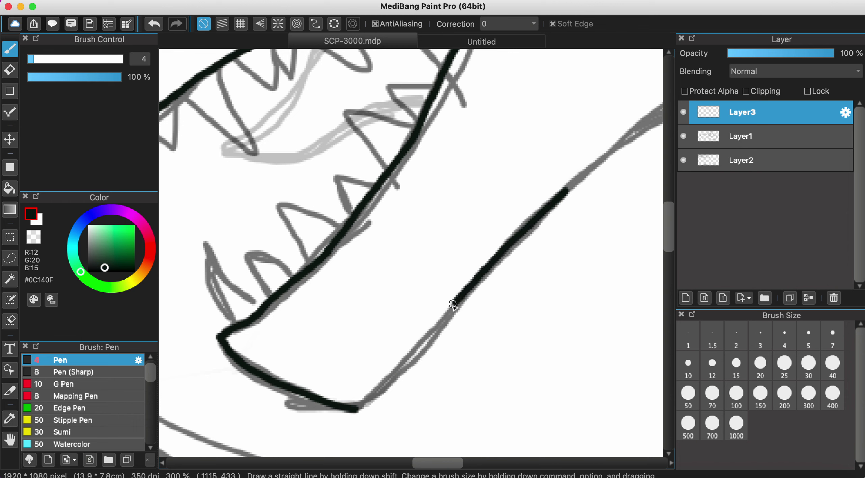
pyautogui.moveTo(427, 338); pyautogui.dragTo(407, 360)
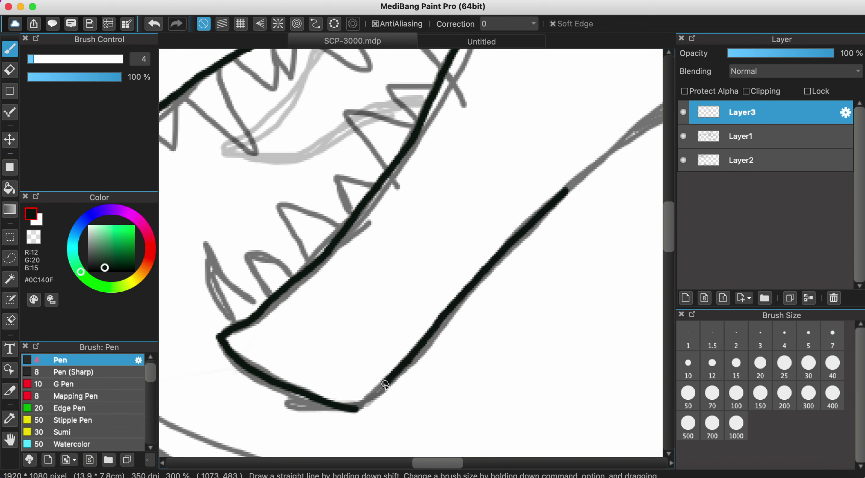
# Continue the underside line up along the throat sketch to just beyond the crest of the curve.
pyautogui.hscroll(5, 463, 303)
pyautogui.scroll(4, 464, 302)
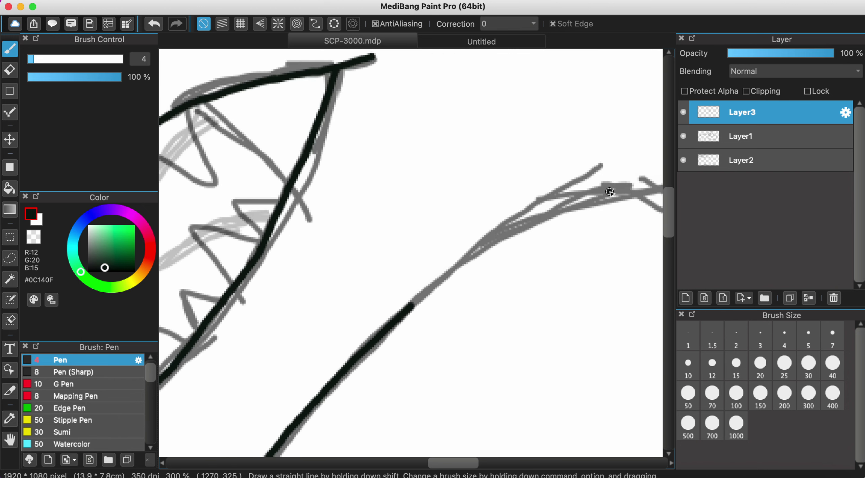
pyautogui.moveTo(528, 225); pyautogui.dragTo(472, 256)
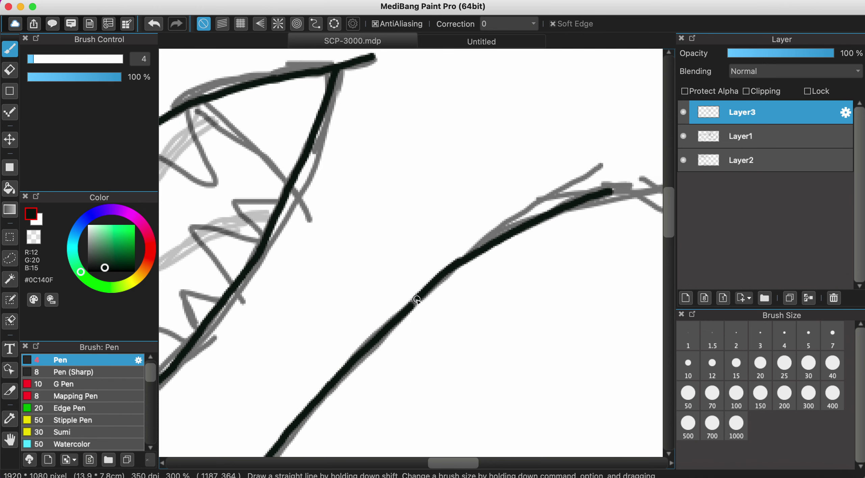
pyautogui.scroll(3, 562, 209)
pyautogui.hscroll(5, 562, 209)
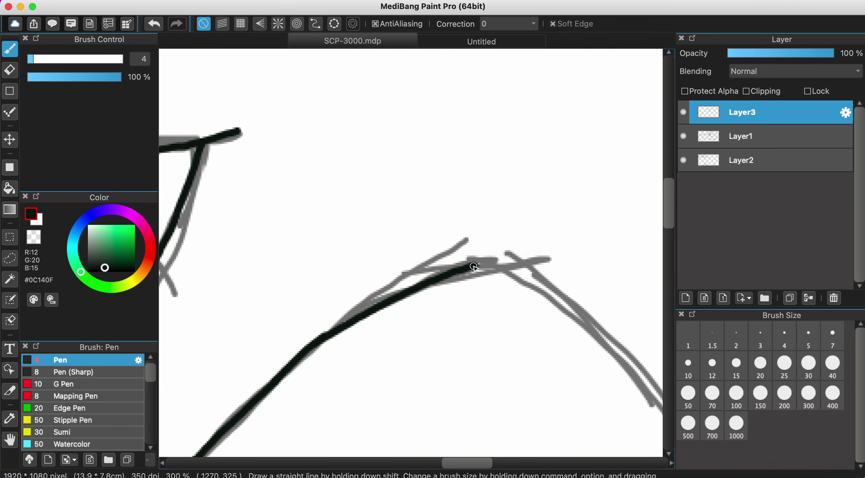
pyautogui.moveTo(507, 257); pyautogui.dragTo(560, 245)
pyautogui.scroll(-2, 561, 247)
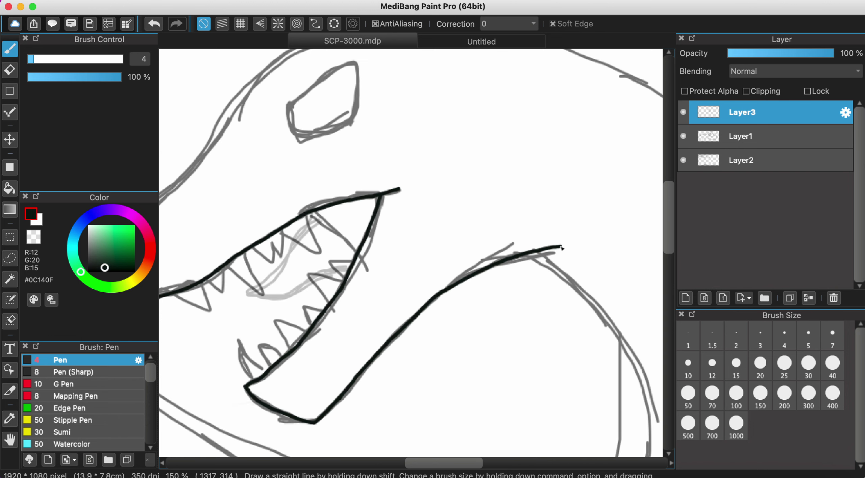
# Erase the overshooting end of the throat line at the crest and touch up the shortened end with the Pen.
pyautogui.hscroll(3, 562, 248)
pyautogui.scroll(-1, 561, 248)
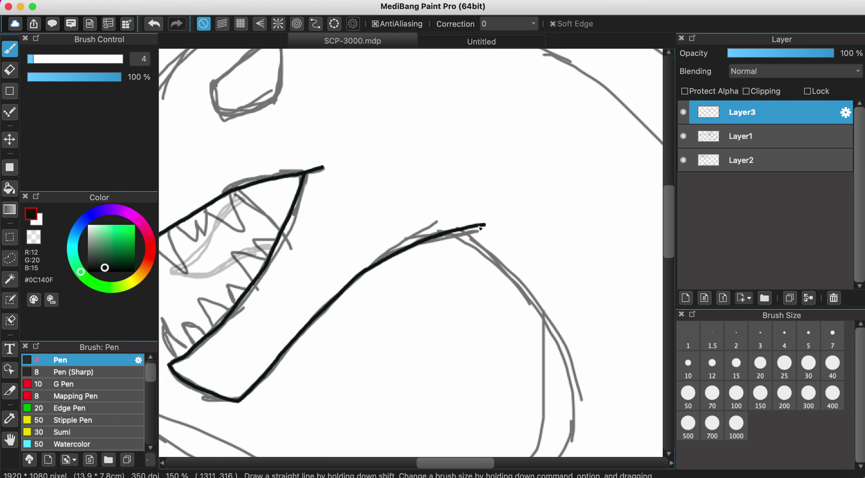
pyautogui.scroll(3, 475, 235)
pyautogui.press('e')
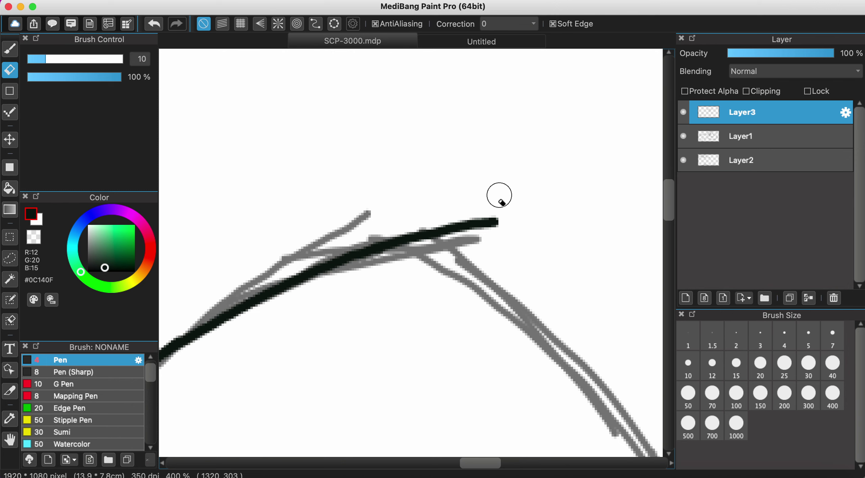
pyautogui.moveTo(498, 221)
pyautogui.mouseDown()
pyautogui.moveTo(478, 201)
pyautogui.moveTo(472, 226)
pyautogui.moveTo(455, 201)
pyautogui.mouseUp()
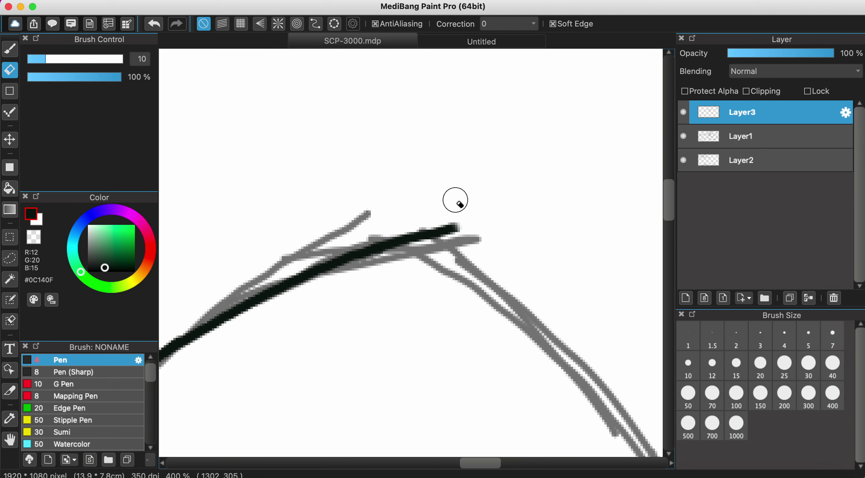
pyautogui.click(9, 48)
pyautogui.scroll(2, 517, 279)
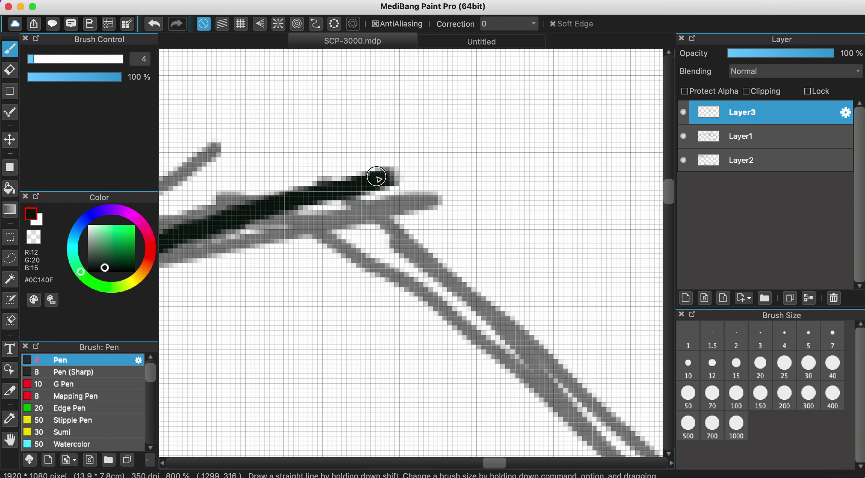
pyautogui.moveTo(383, 176)
pyautogui.mouseDown()
pyautogui.moveTo(389, 172)
pyautogui.moveTo(287, 202)
pyautogui.mouseUp()
pyautogui.scroll(-5, 290, 202)
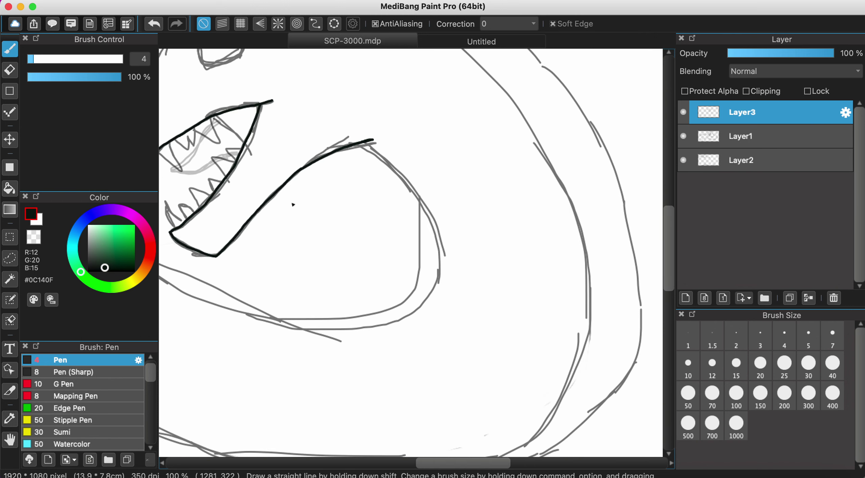
pyautogui.scroll(3, 339, 243)
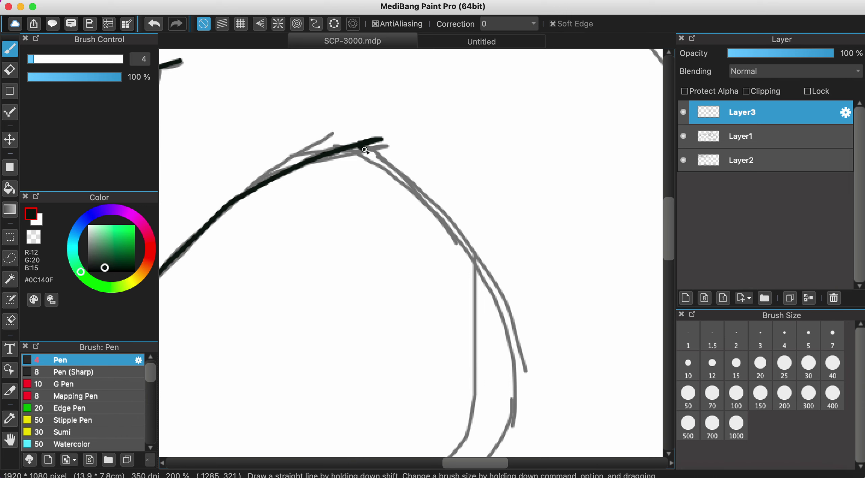
pyautogui.moveTo(434, 217); pyautogui.dragTo(464, 249)
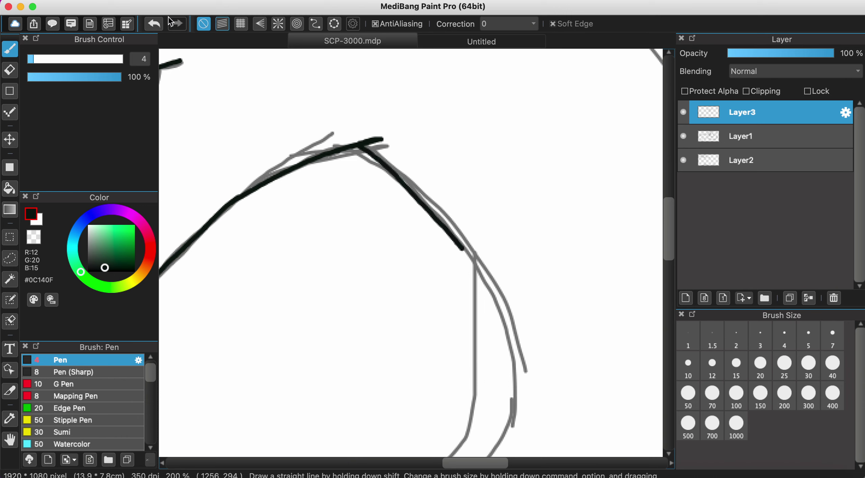
pyautogui.press('super+z')
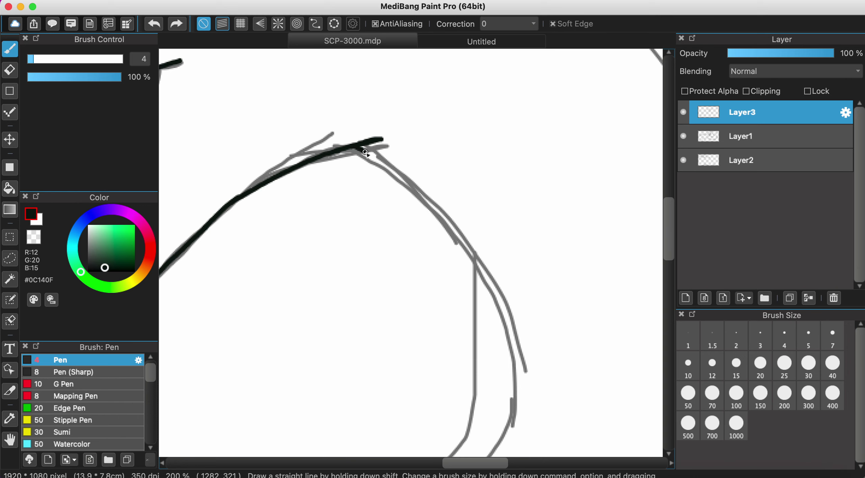
# Ink the throat line from the crest down the outer side of the sketched neck loop to its lower bend.
pyautogui.click(480, 259)
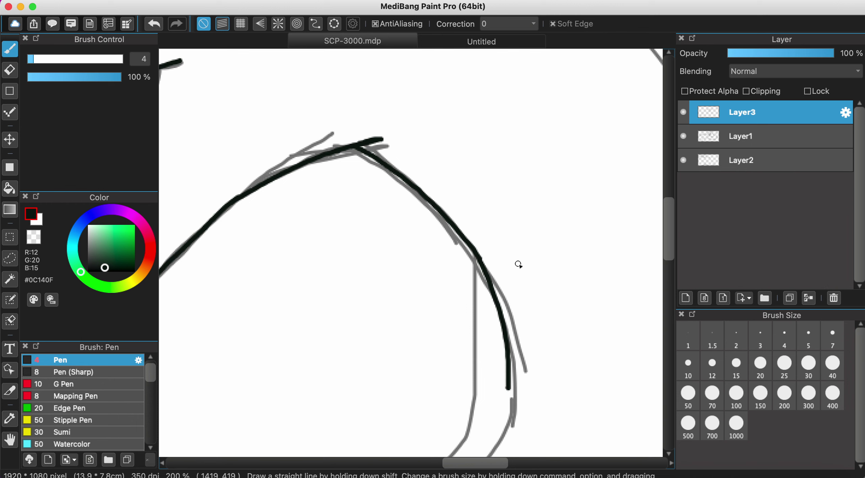
pyautogui.scroll(-3, 518, 264)
pyautogui.scroll(-3, 519, 266)
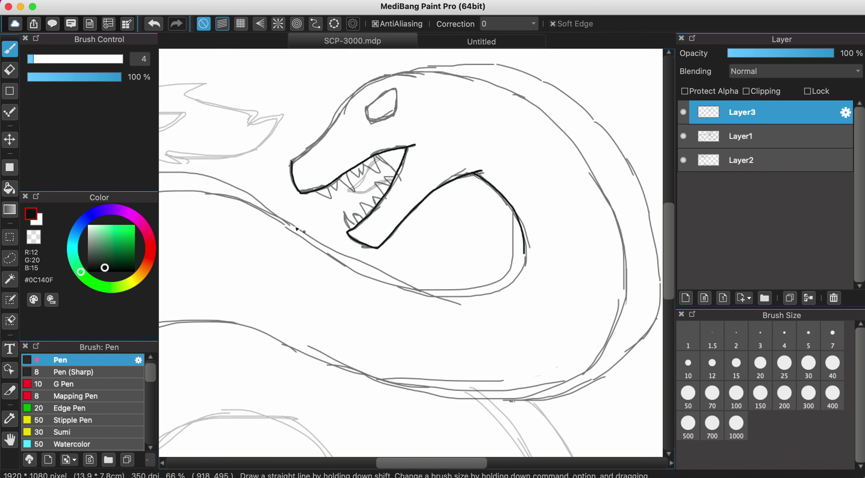
pyautogui.press('super+plus')
pyautogui.press('super+plus')
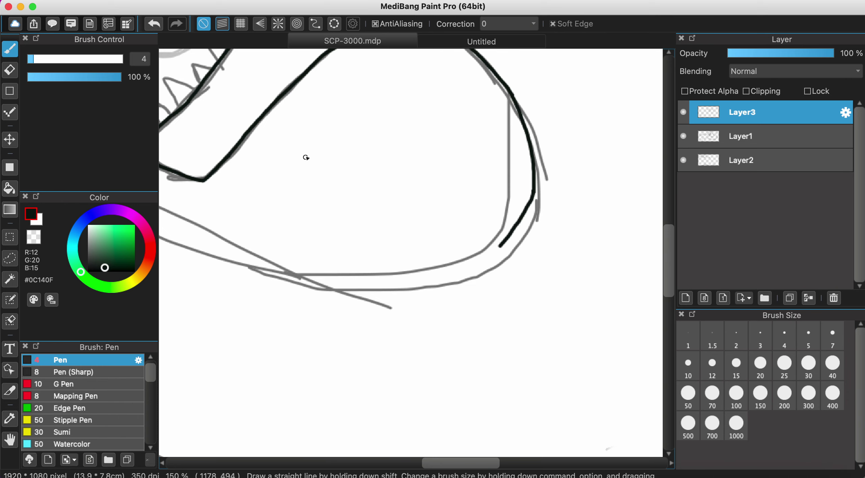
# Undo the uneven strokes at the loop's lower bend and ink the loop's nearly flat underside along the sketch.
pyautogui.click(154, 24)
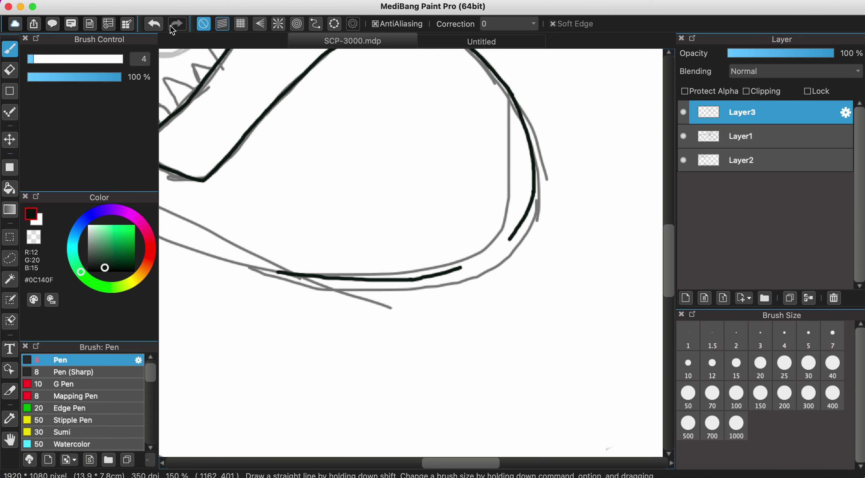
pyautogui.click(154, 24)
pyautogui.scroll(3, 329, 201)
pyautogui.scroll(-2, 575, 298)
pyautogui.hscroll(5, 577, 300)
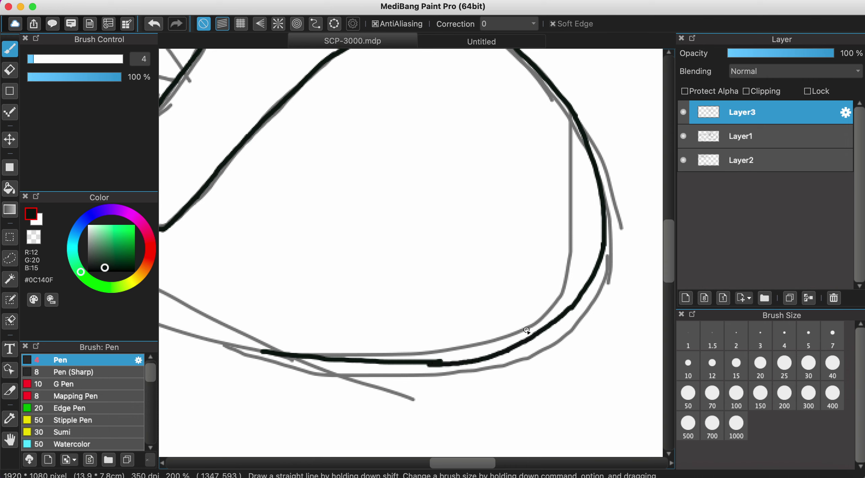
# Undo the poorly aligned joining stroke and redraw the lower bend to connect the loop's side with its underside.
pyautogui.click(154, 24)
pyautogui.scroll(2, 436, 364)
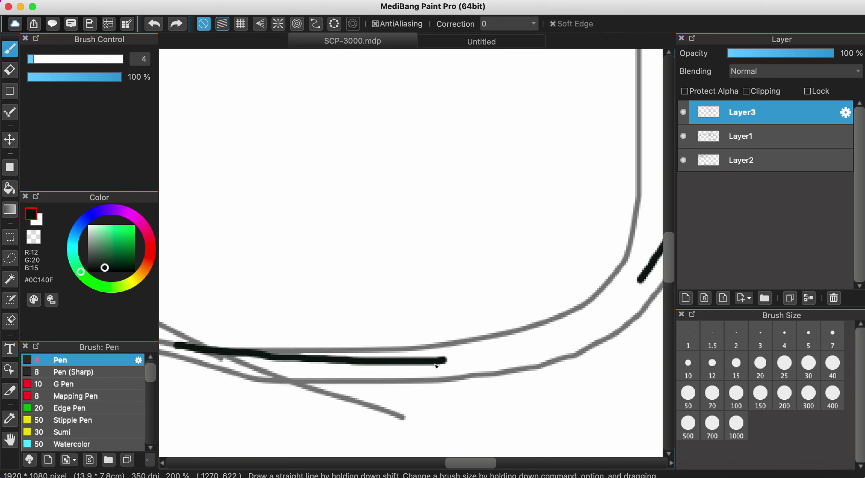
pyautogui.moveTo(446, 359); pyautogui.dragTo(575, 337)
pyautogui.hscroll(3, 575, 339)
pyautogui.scroll(1, 575, 339)
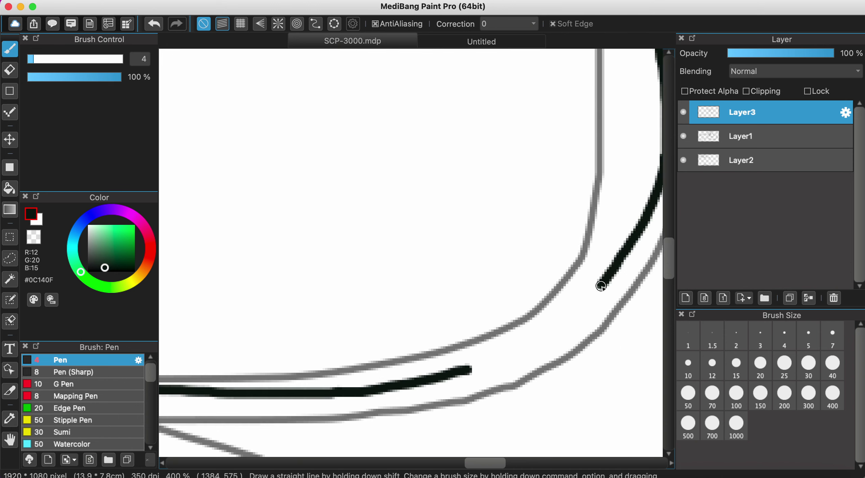
pyautogui.moveTo(597, 291); pyautogui.dragTo(509, 358)
pyautogui.scroll(-2, 464, 374)
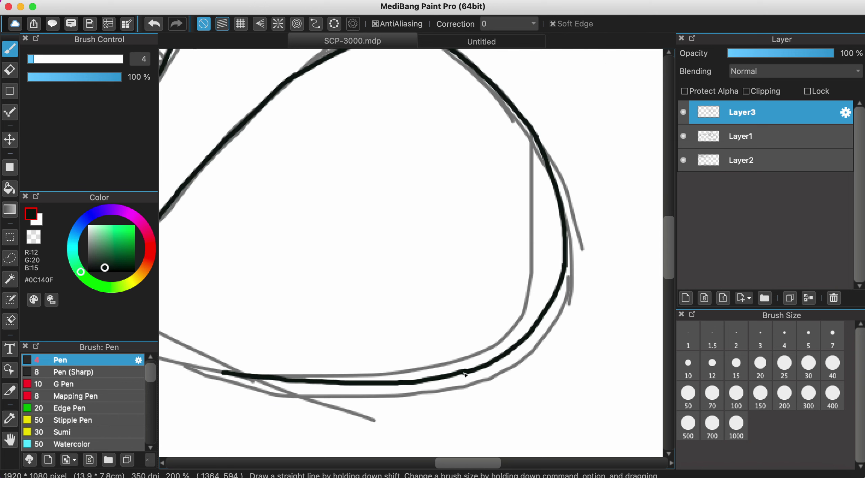
# Erase the rough joint in the loop's lower bend and bridge the gap with a smooth Pen stroke.
pyautogui.click(10, 75)
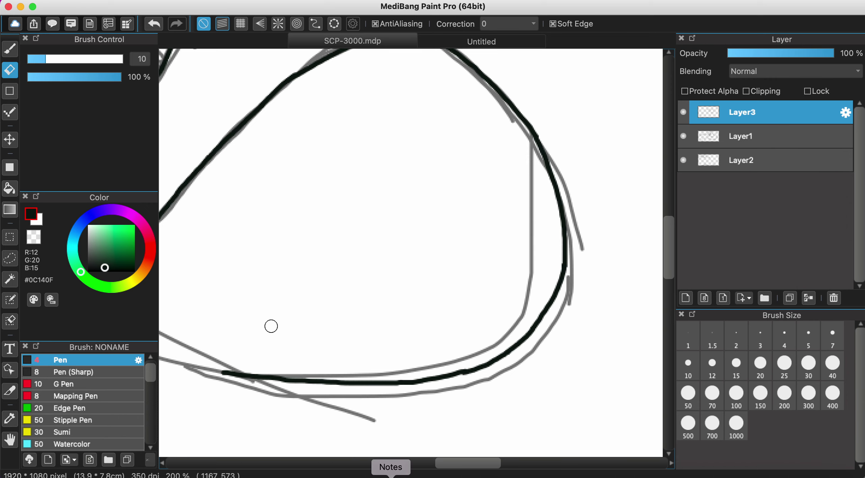
pyautogui.scroll(5, 439, 431)
pyautogui.moveTo(525, 236)
pyautogui.mouseDown()
pyautogui.moveTo(510, 271)
pyautogui.moveTo(488, 255)
pyautogui.mouseUp()
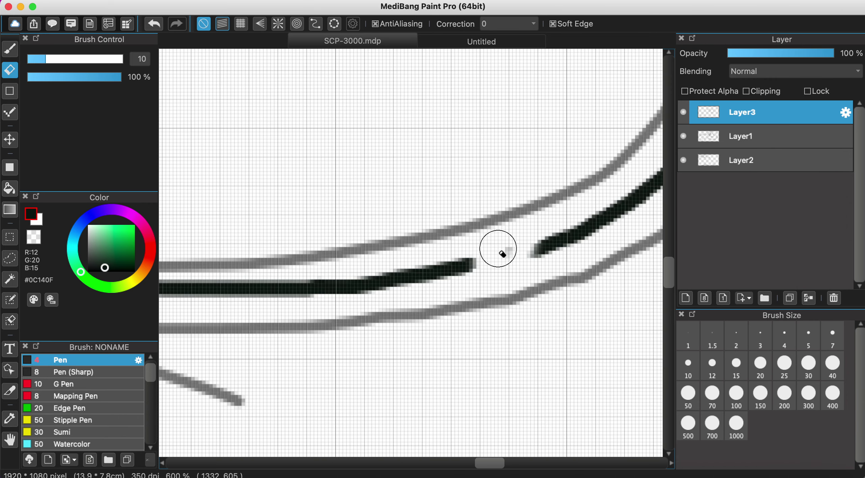
pyautogui.click(11, 54)
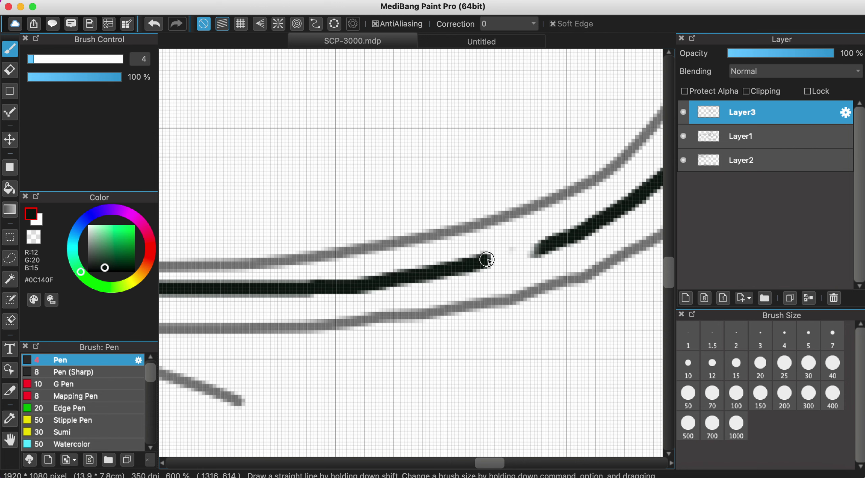
pyautogui.moveTo(487, 260); pyautogui.dragTo(555, 241)
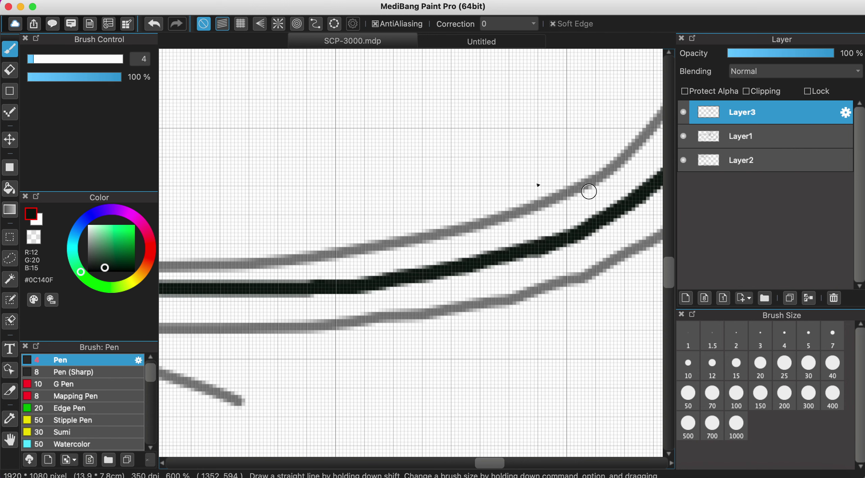
# Check the inked neck loop and locate the open end of the line on the body's left arch.
pyautogui.scroll(-3, 538, 185)
pyautogui.scroll(10, 538, 185)
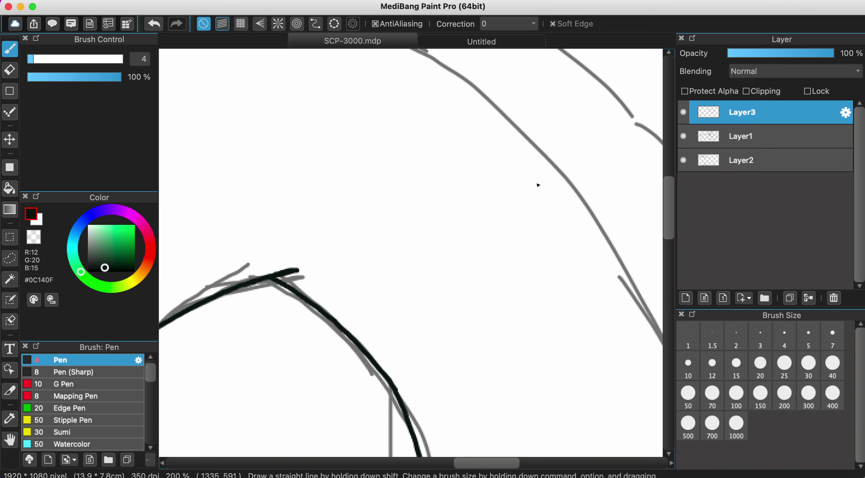
pyautogui.scroll(5, 538, 186)
pyautogui.hscroll(2, 537, 186)
pyautogui.scroll(-3, 538, 186)
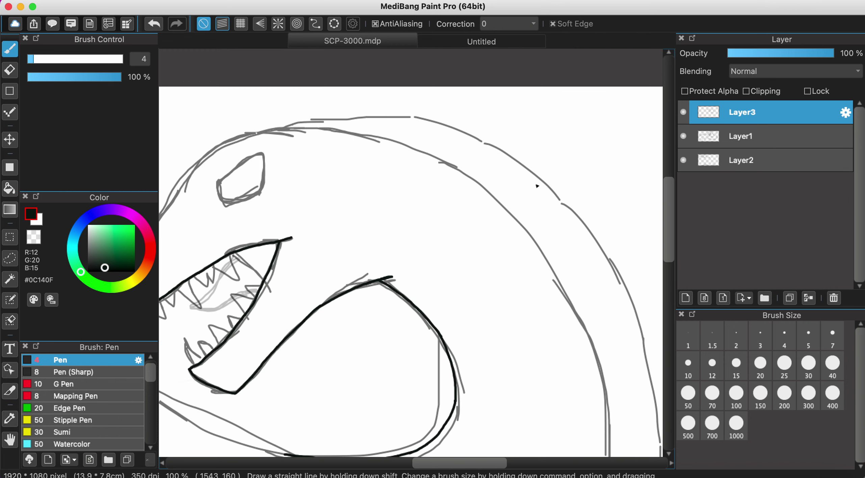
pyautogui.scroll(-10, 538, 186)
pyautogui.scroll(2, 538, 185)
pyautogui.hscroll(-2, 538, 186)
pyautogui.scroll(10, 454, 223)
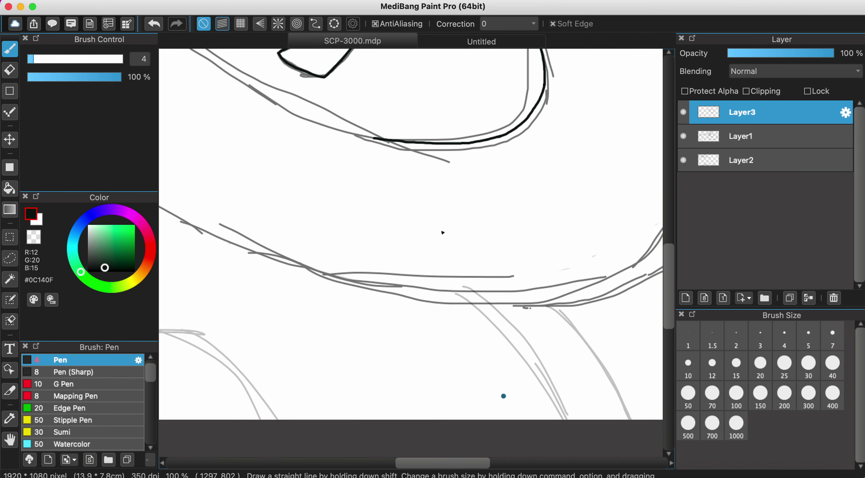
pyautogui.hscroll(-5, 442, 232)
pyautogui.scroll(-4, 412, 185)
pyautogui.hscroll(-6, 412, 184)
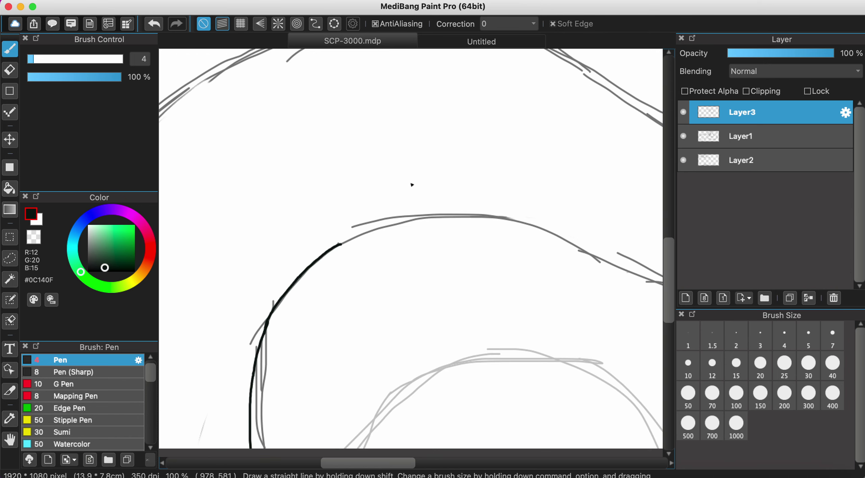
pyautogui.scroll(3, 338, 271)
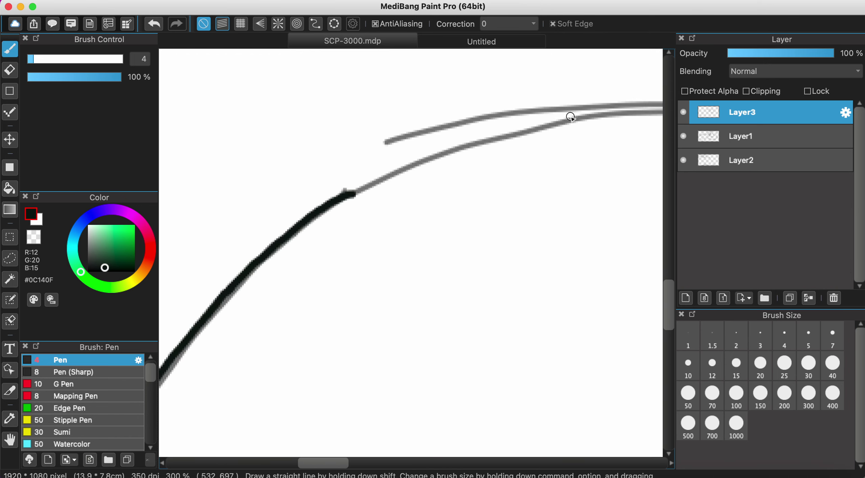
pyautogui.moveTo(542, 120); pyautogui.dragTo(508, 130)
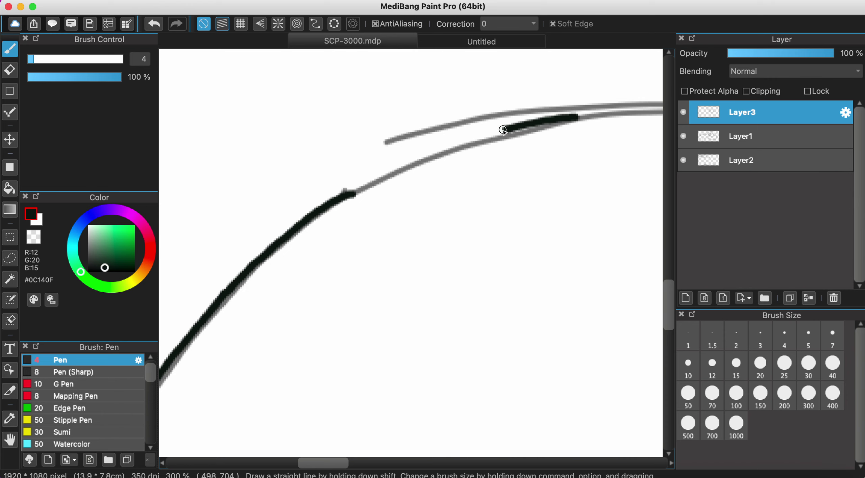
pyautogui.click(154, 23)
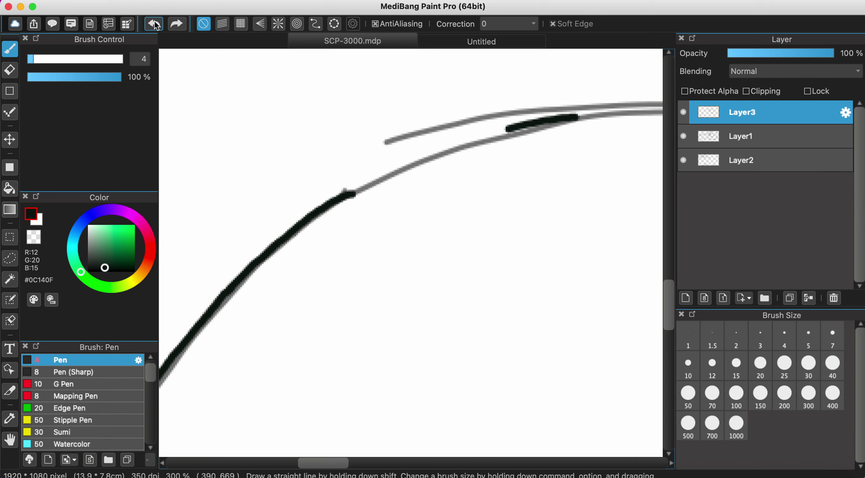
pyautogui.click(154, 23)
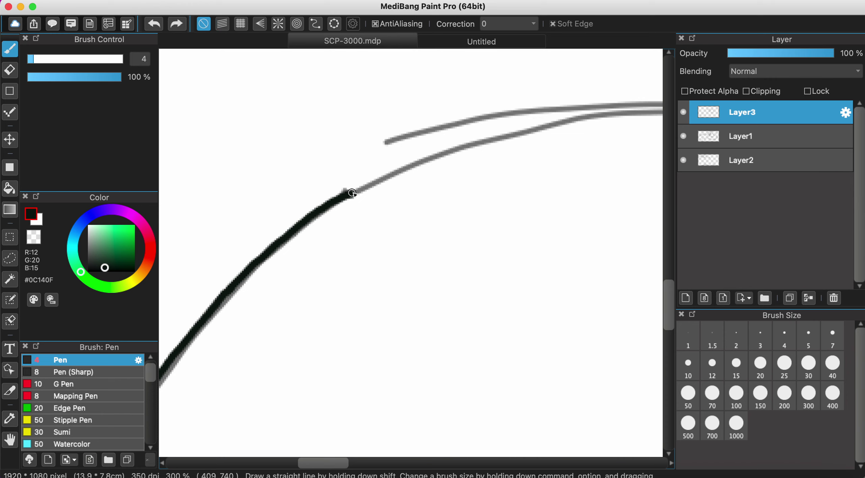
# Extend the left body arch's ink line from its open end along the sketch to the top of the arch.
pyautogui.moveTo(381, 180); pyautogui.dragTo(453, 153)
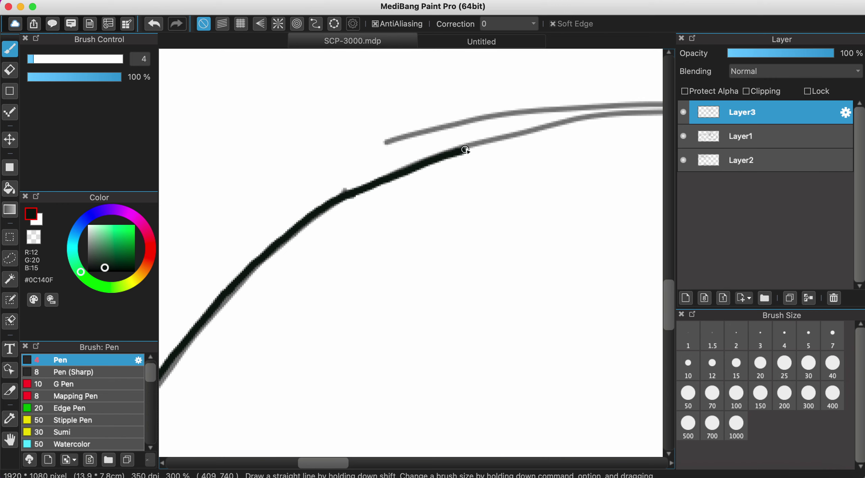
pyautogui.moveTo(501, 139); pyautogui.dragTo(614, 114)
pyautogui.hscroll(5, 614, 115)
pyautogui.scroll(2, 613, 114)
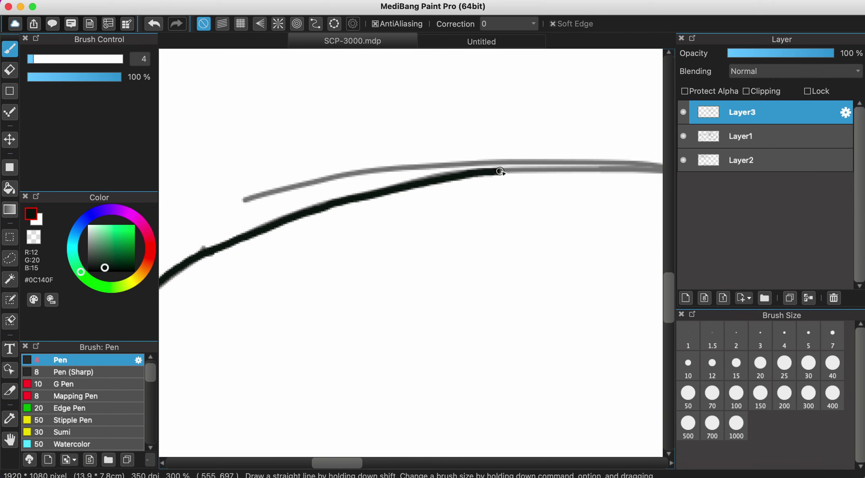
pyautogui.moveTo(500, 171); pyautogui.dragTo(600, 168)
pyautogui.hscroll(5, 502, 191)
pyautogui.scroll(2, 502, 191)
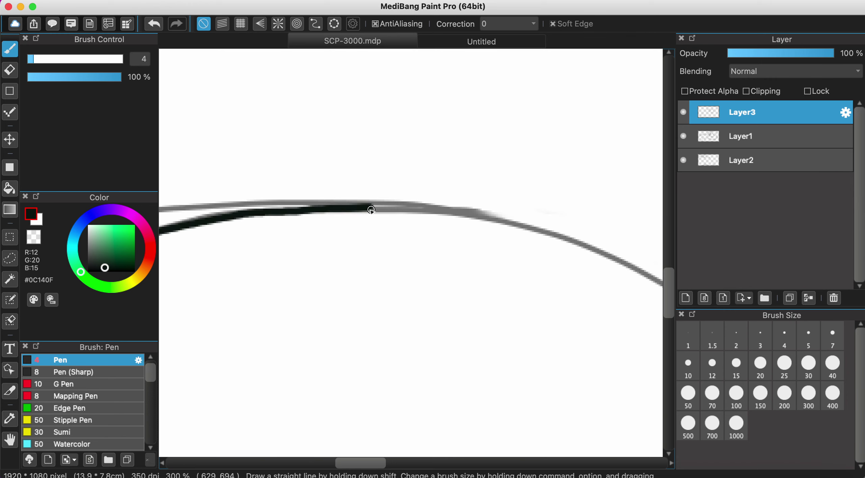
# Ink the arch line over its top and onto the descending side, undoing and redrawing the uneven part.
pyautogui.moveTo(418, 205); pyautogui.dragTo(551, 237)
pyautogui.press('super+z')
pyautogui.press('super+z')
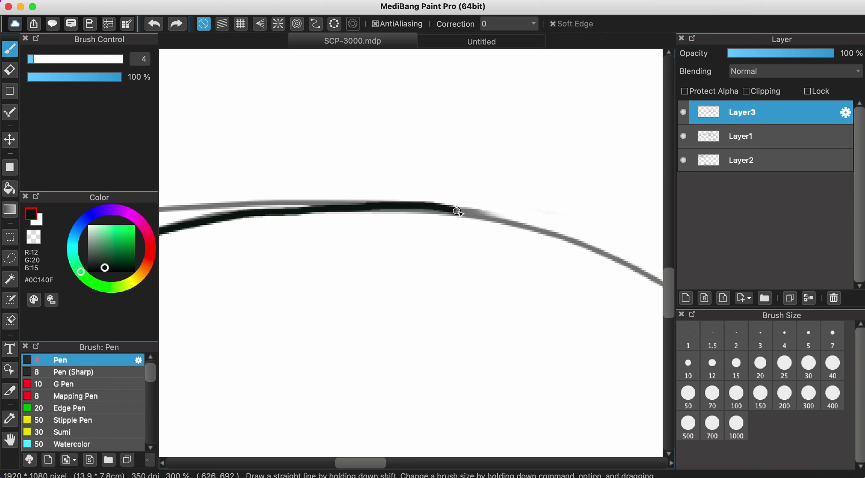
pyautogui.moveTo(457, 211); pyautogui.dragTo(547, 234)
pyautogui.hscroll(8, 548, 235)
pyautogui.scroll(-2, 548, 235)
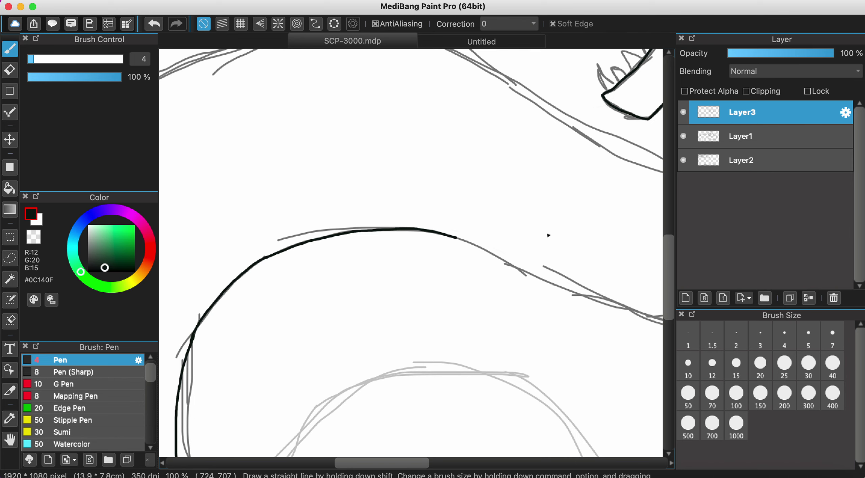
# Ink the body's lower outline down the slope to the first crossing of sketch lines, redrawing its wobbly last part.
pyautogui.hscroll(5, 547, 235)
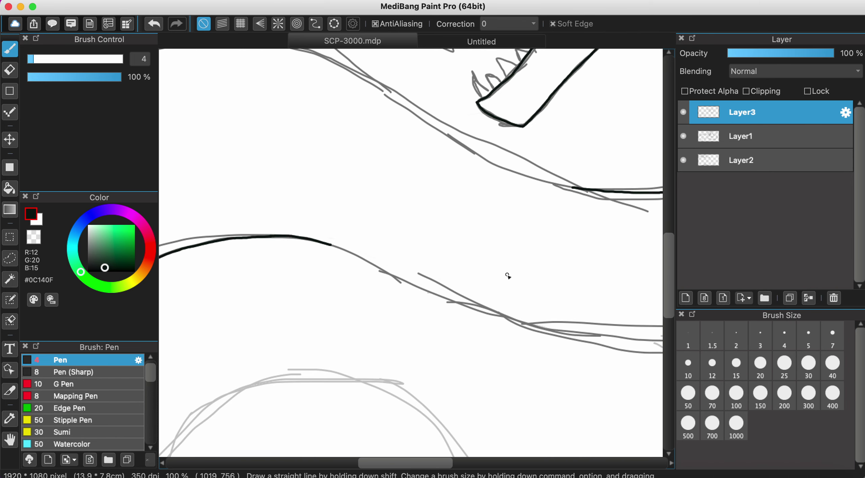
pyautogui.press('super+plus')
pyautogui.press('super+plus')
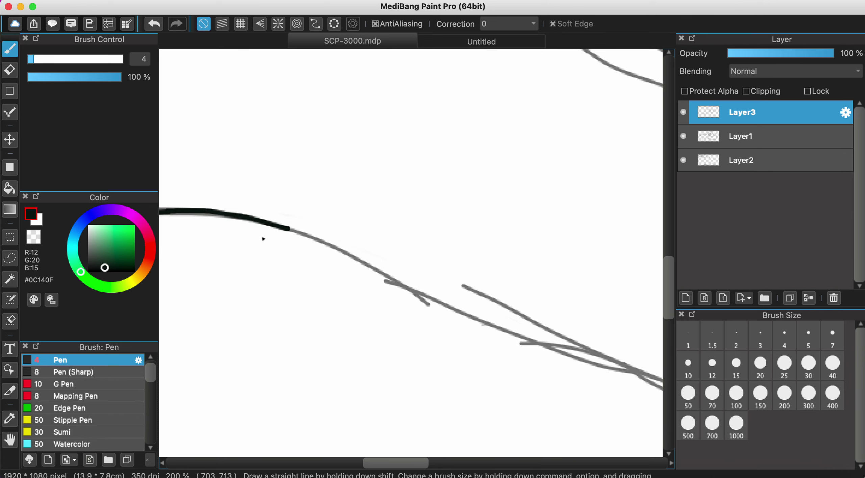
pyautogui.press('super+plus')
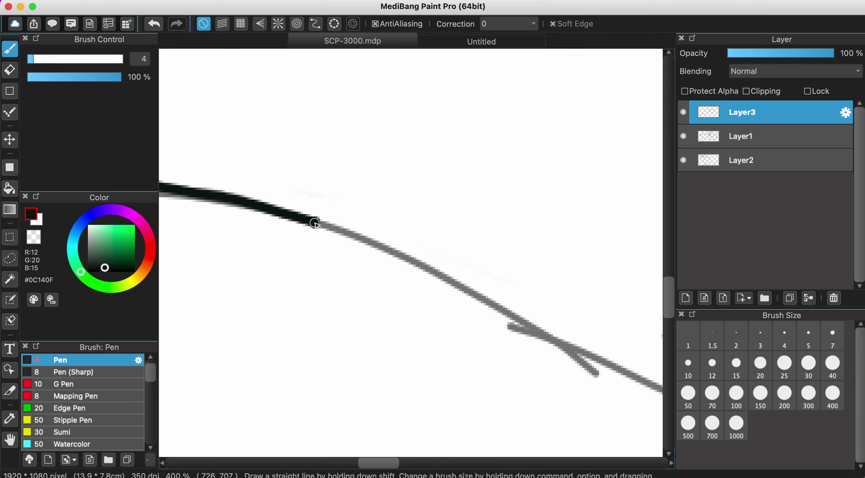
pyautogui.moveTo(341, 229); pyautogui.dragTo(520, 319)
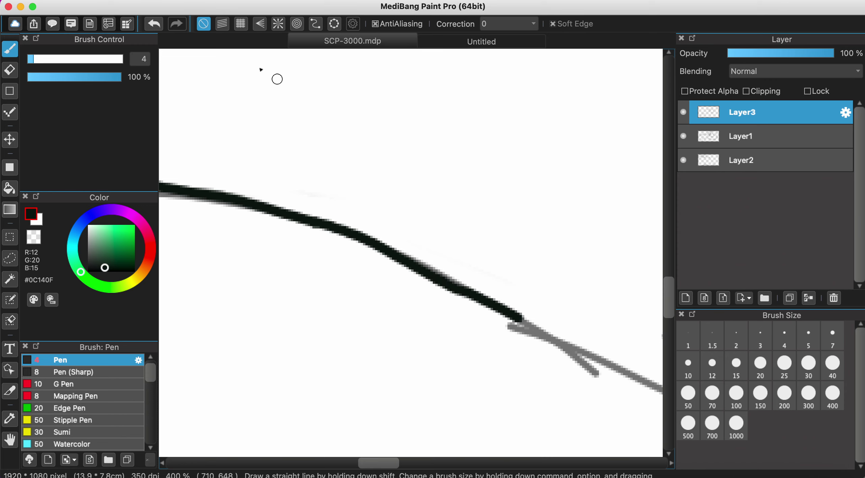
pyautogui.click(157, 28)
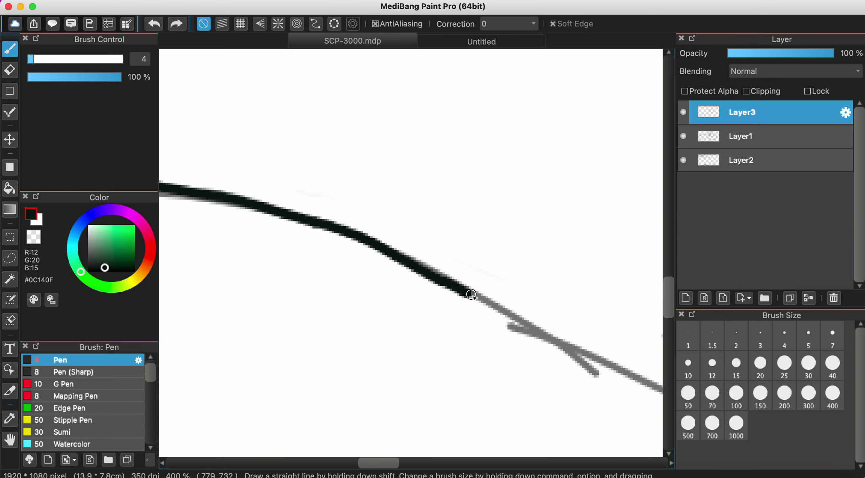
pyautogui.moveTo(471, 294); pyautogui.dragTo(541, 333)
pyautogui.hscroll(6, 541, 333)
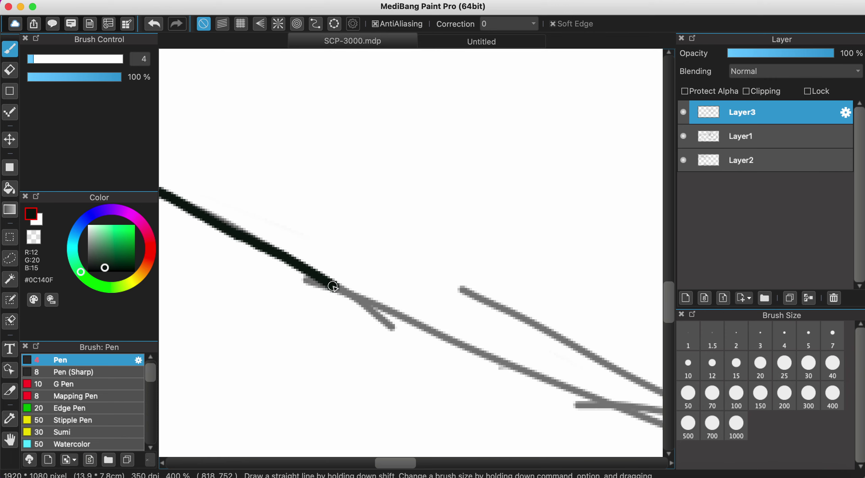
# Continue the body's lower outline along the sketch to where the sketch lines meet beneath the lower jaw.
pyautogui.moveTo(333, 285); pyautogui.dragTo(370, 305)
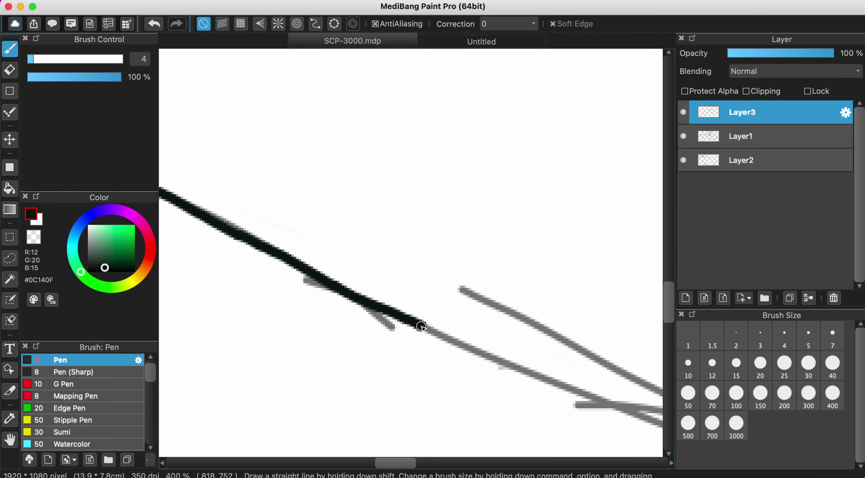
pyautogui.moveTo(420, 326); pyautogui.dragTo(498, 361)
pyautogui.hscroll(10, 498, 361)
pyautogui.scroll(-3, 498, 361)
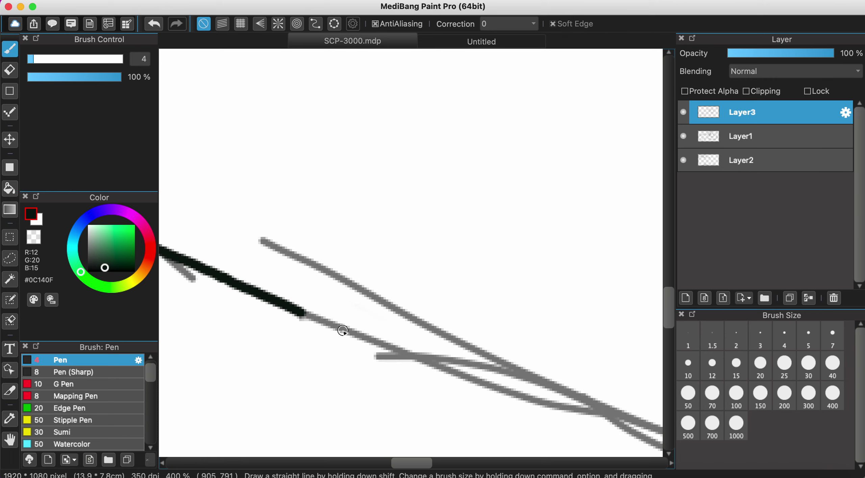
pyautogui.moveTo(301, 313); pyautogui.dragTo(439, 363)
pyautogui.hscroll(10, 439, 363)
pyautogui.scroll(-3, 439, 363)
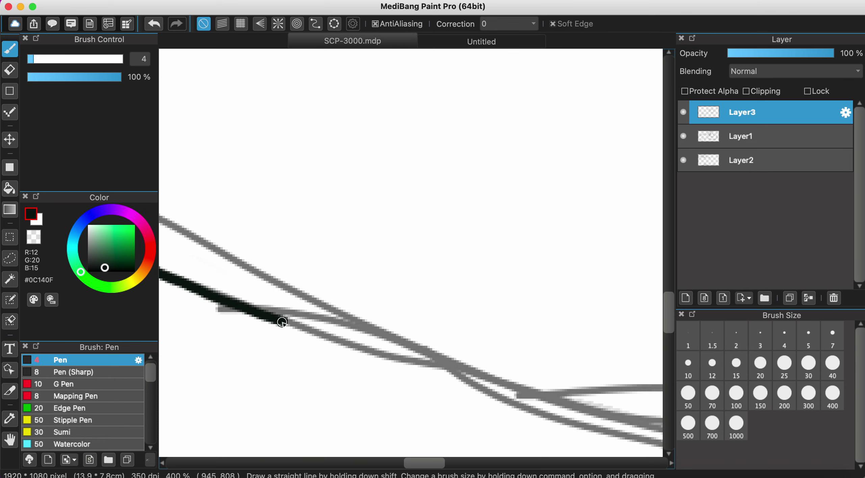
pyautogui.moveTo(284, 323); pyautogui.dragTo(449, 372)
pyautogui.scroll(-8, 448, 372)
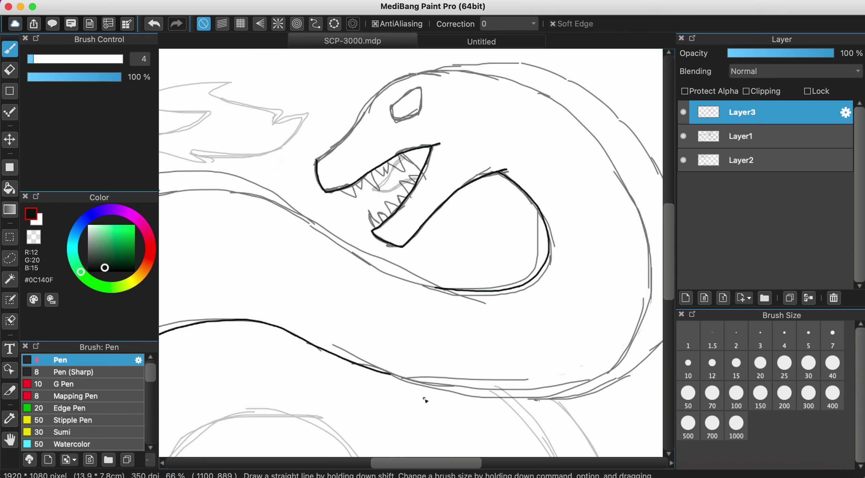
# Ink the serpent's upper head outline from the snout tip along the sketch up to the brow.
pyautogui.scroll(-3, 496, 393)
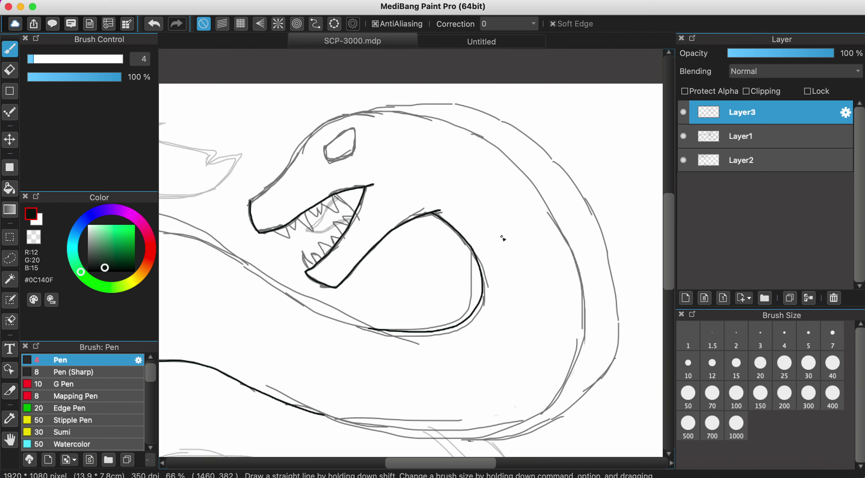
pyautogui.scroll(-2, 502, 236)
pyautogui.scroll(10, 506, 260)
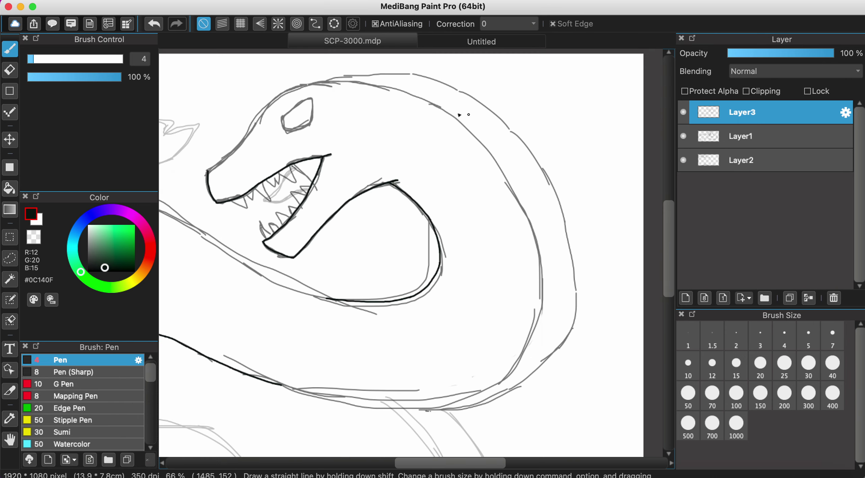
pyautogui.hscroll(-10, 504, 136)
pyautogui.scroll(3, 504, 136)
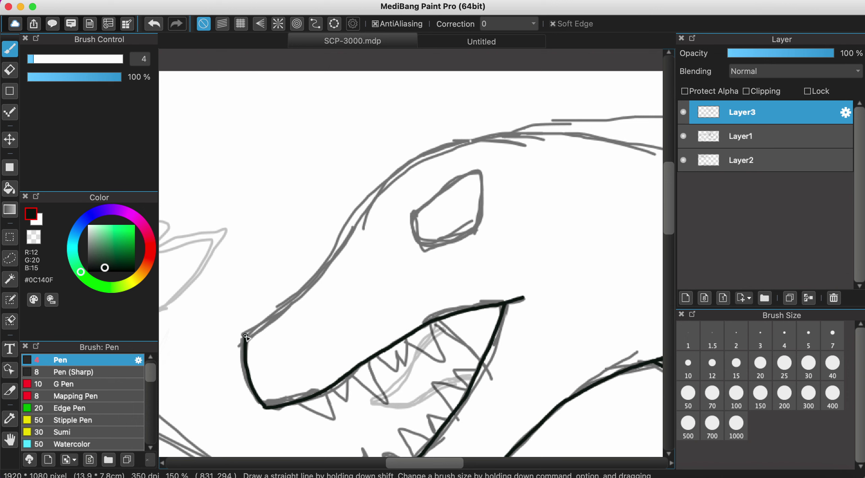
pyautogui.moveTo(274, 318); pyautogui.dragTo(279, 313)
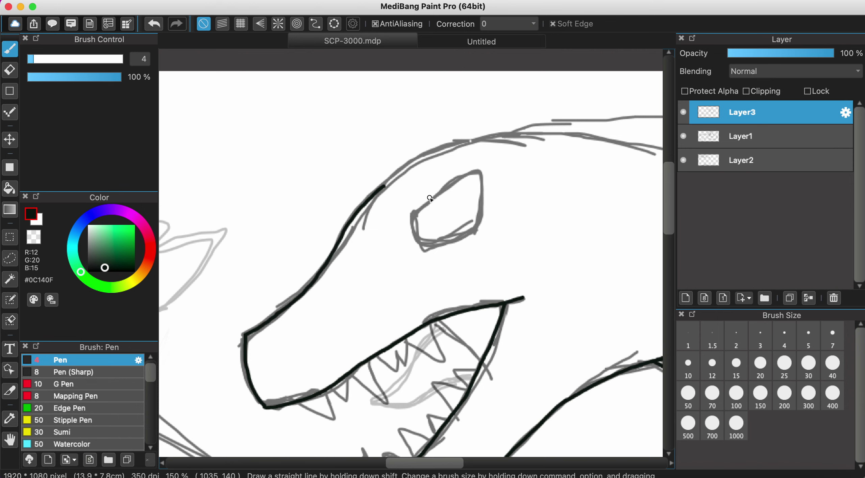
# Ink the crown of the head above the eye, redrawing the uneven stroke and joining it to the brow line.
pyautogui.scroll(3, 426, 199)
pyautogui.hscroll(3, 426, 199)
pyautogui.scroll(1, 370, 199)
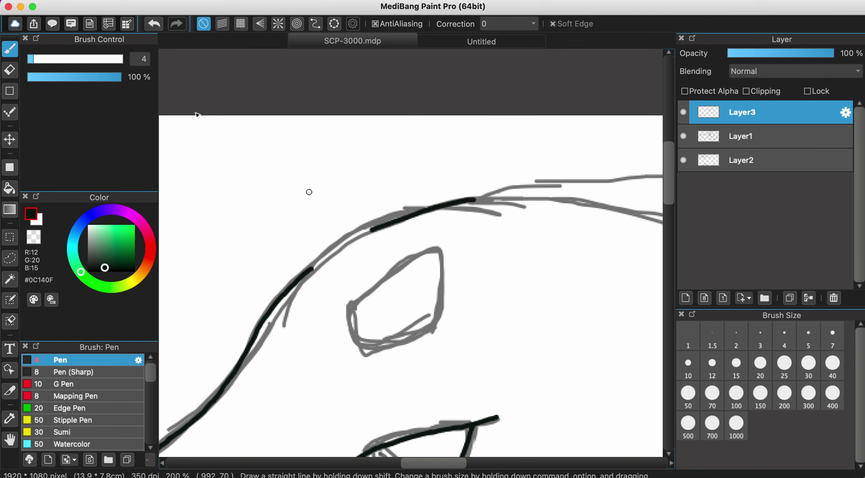
pyautogui.click(155, 23)
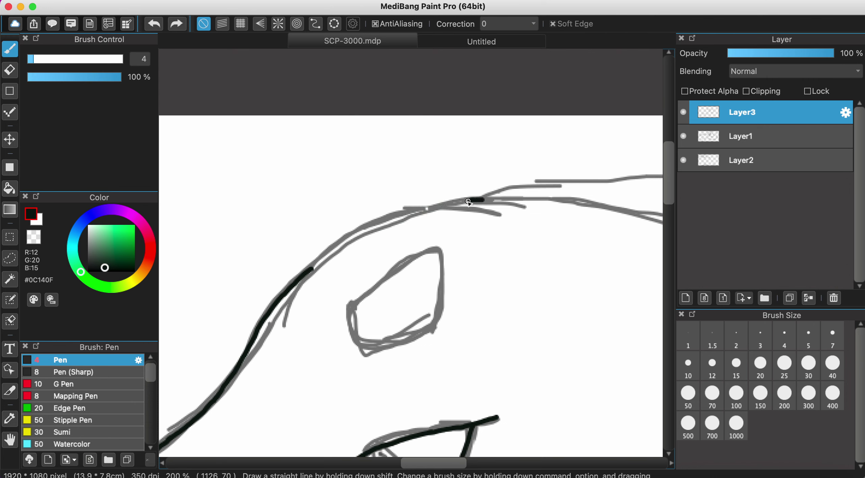
pyautogui.moveTo(428, 207); pyautogui.dragTo(396, 218)
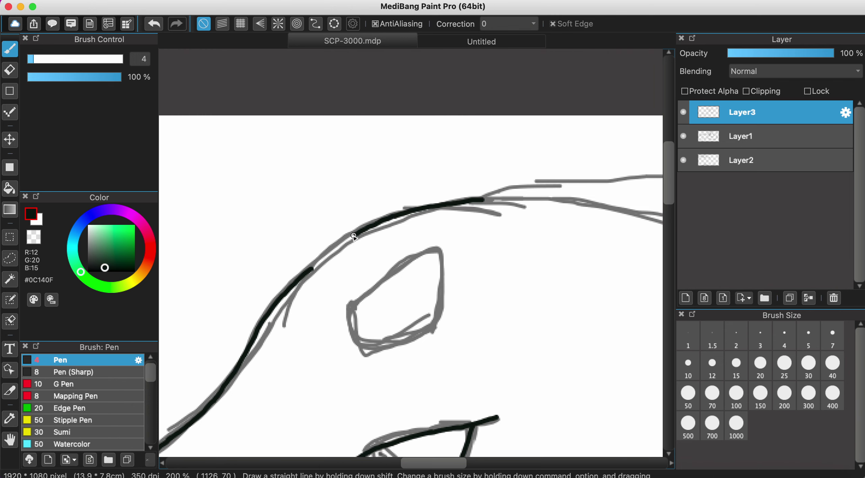
pyautogui.moveTo(307, 270); pyautogui.dragTo(305, 274)
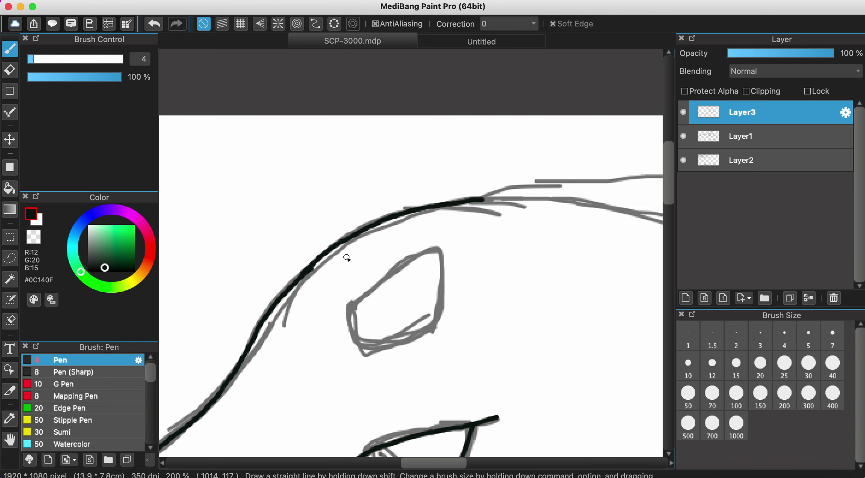
# Continue the head outline over its highest point onto the start of the neck's outer curve, closing the gap between strokes.
pyautogui.scroll(-2, 346, 256)
pyautogui.hscroll(4, 351, 236)
pyautogui.press('super+plus')
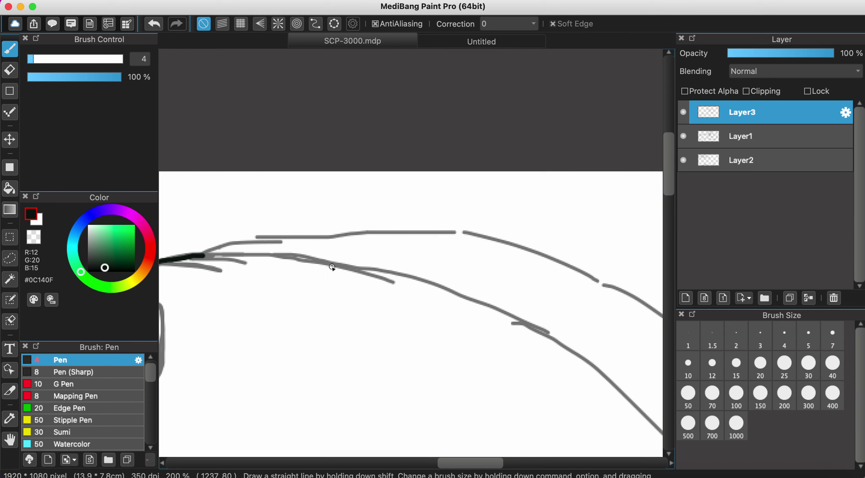
pyautogui.moveTo(356, 268); pyautogui.dragTo(542, 330)
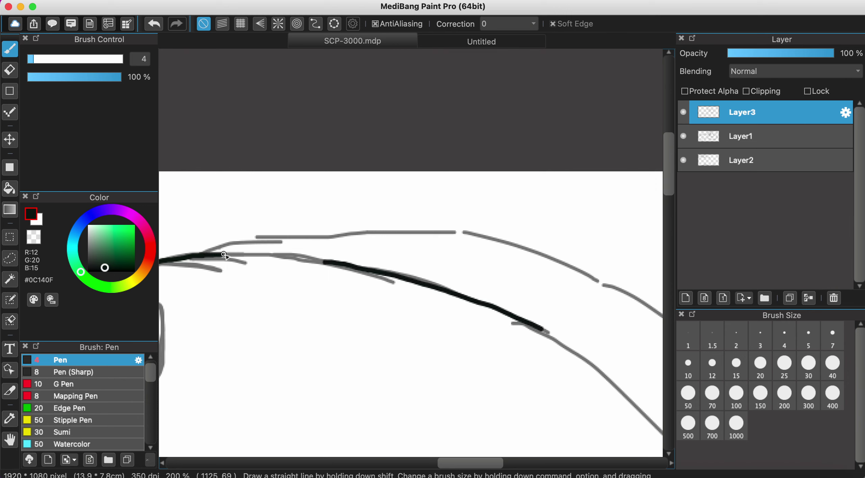
pyautogui.press('super+minus')
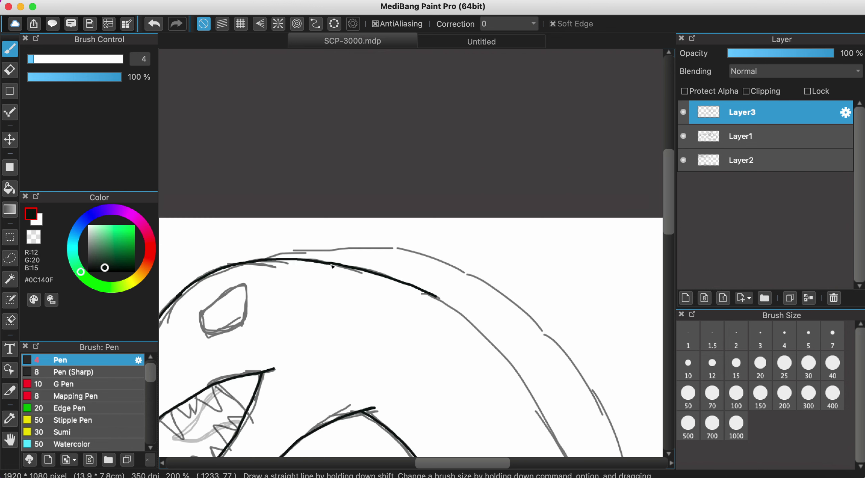
# Ink the neck's outer curve downward along the inner of the two sketch lines, undoing and redrawing its first stroke.
pyautogui.scroll(-3, 332, 266)
pyautogui.hscroll(2, 331, 266)
pyautogui.press('super+plus')
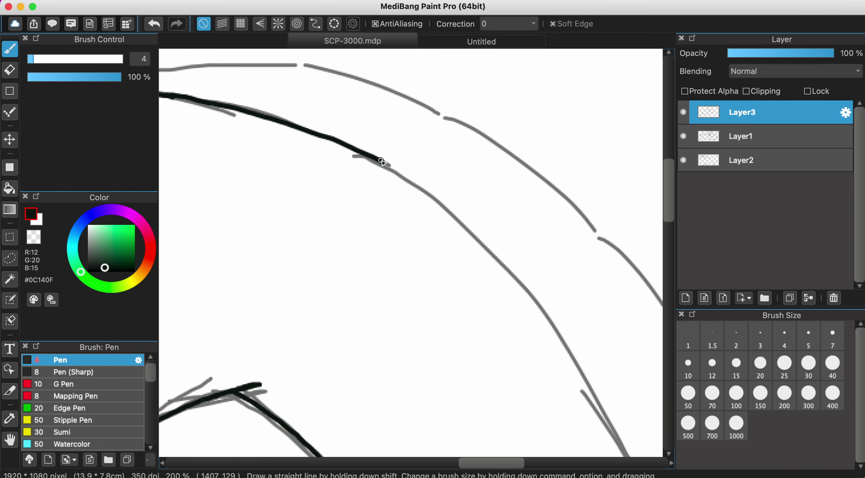
pyautogui.moveTo(432, 196); pyautogui.dragTo(512, 277)
pyautogui.click(153, 24)
pyautogui.moveTo(432, 192); pyautogui.dragTo(530, 285)
pyautogui.scroll(-2, 531, 285)
pyautogui.scroll(3, 501, 258)
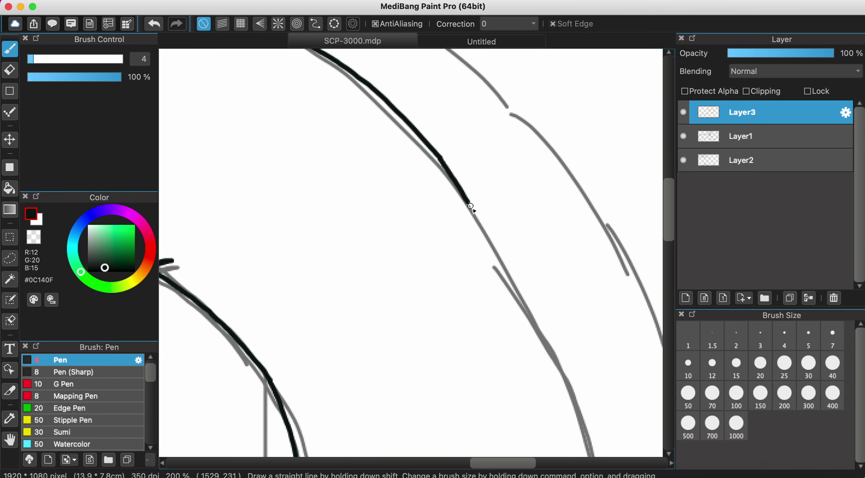
pyautogui.moveTo(470, 206); pyautogui.dragTo(537, 334)
pyautogui.scroll(-3, 536, 334)
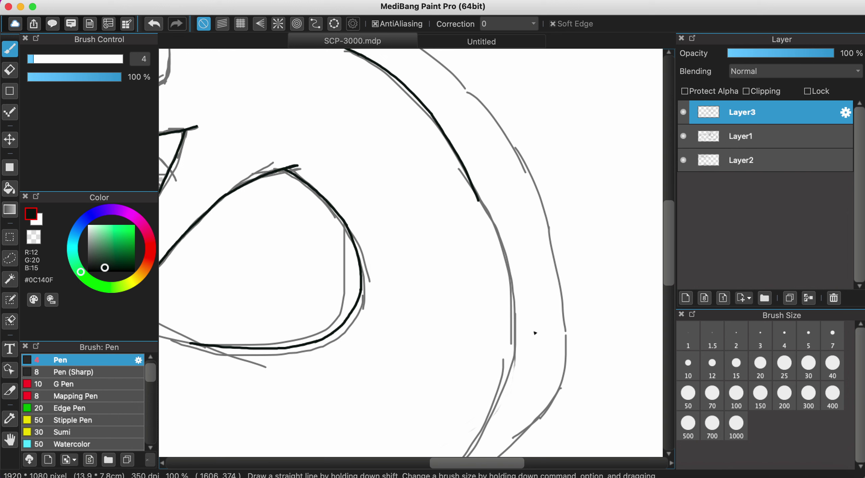
pyautogui.scroll(4, 498, 197)
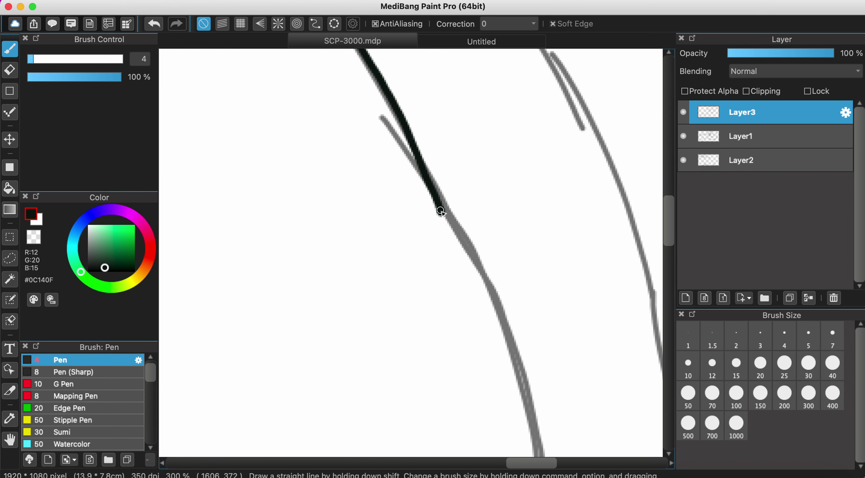
pyautogui.moveTo(440, 211); pyautogui.dragTo(512, 357)
pyautogui.scroll(-4, 513, 358)
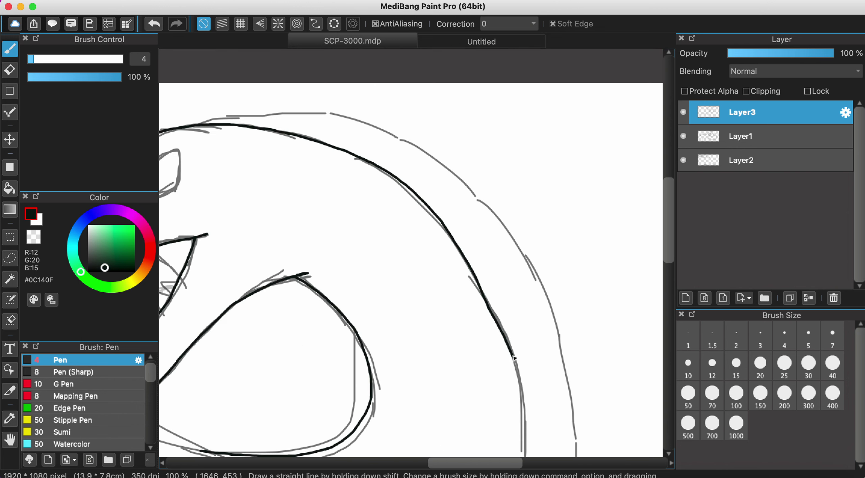
pyautogui.scroll(-5, 513, 357)
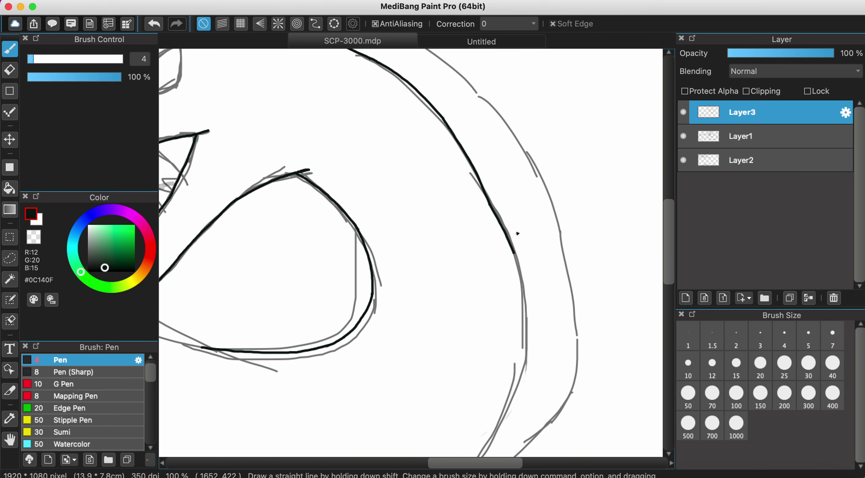
pyautogui.press('super+z')
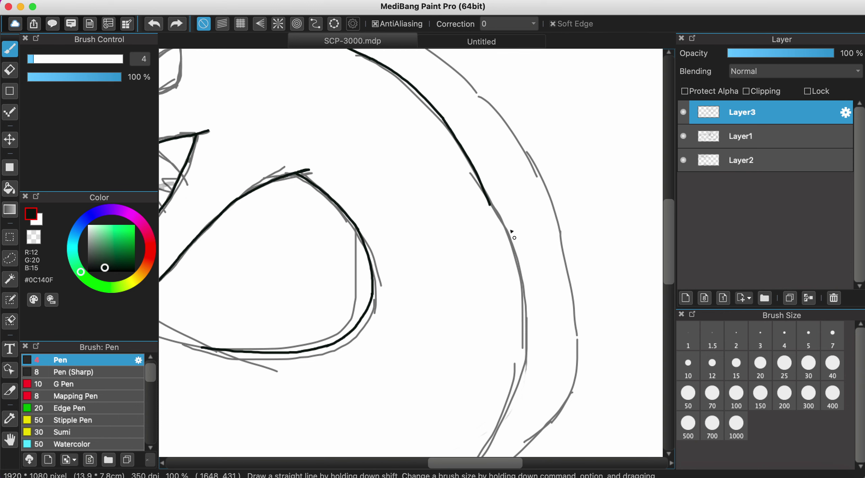
# Examine the body's upper sketch lines near the left canvas edge, briefly hiding and reshowing Layer1.
pyautogui.scroll(-2, 512, 233)
pyautogui.scroll(-2, 402, 270)
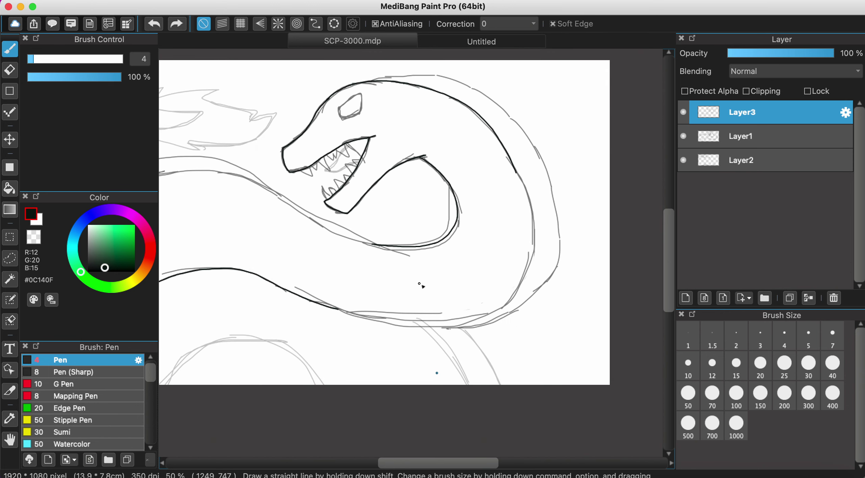
pyautogui.hscroll(-10, 422, 286)
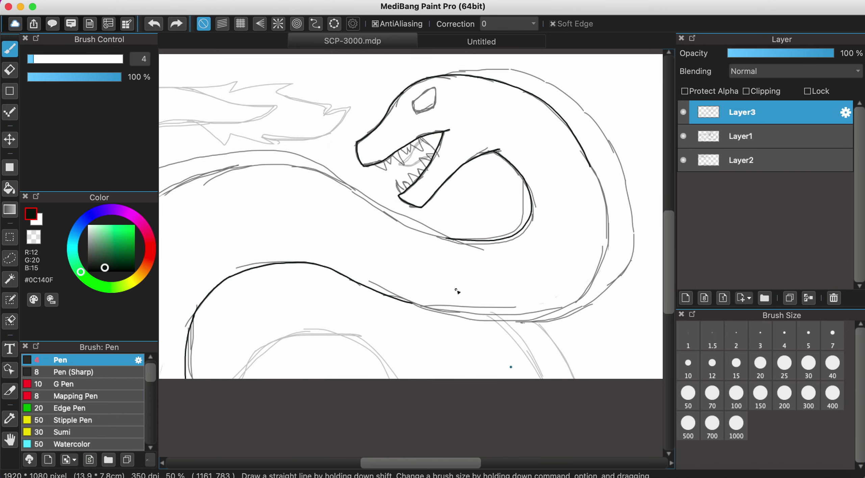
pyautogui.scroll(2, 249, 246)
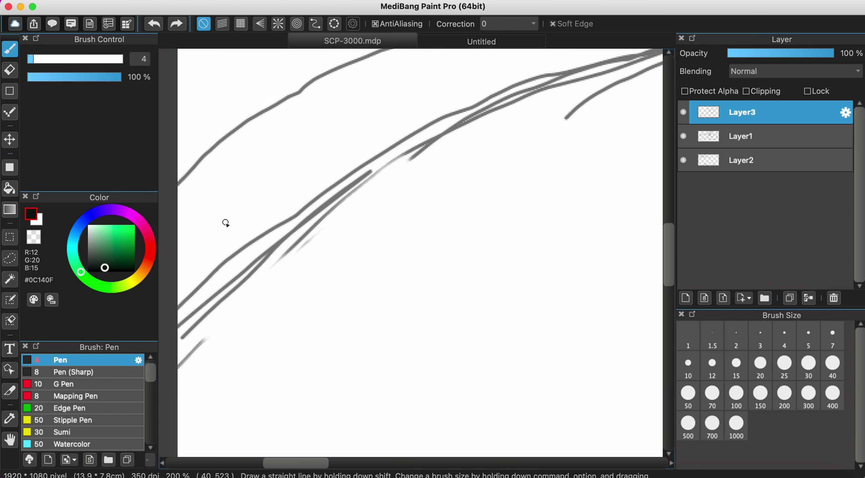
pyautogui.hscroll(-6, 334, 238)
pyautogui.hscroll(4, 334, 237)
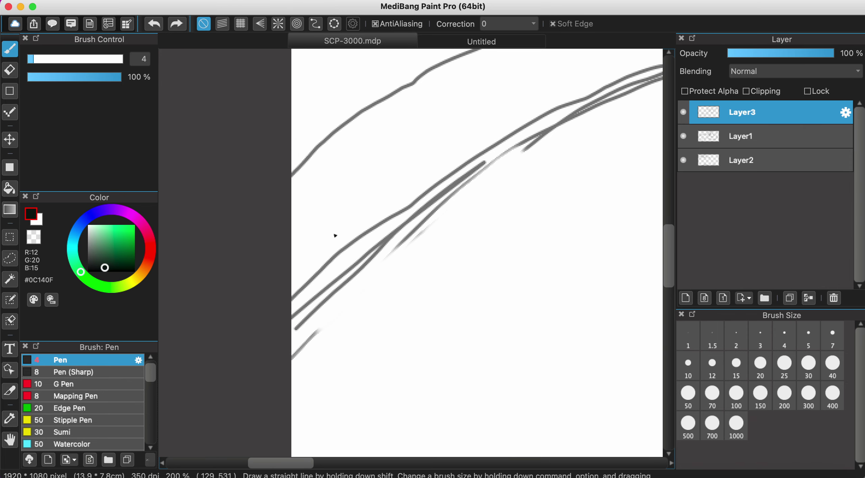
pyautogui.scroll(-1, 472, 164)
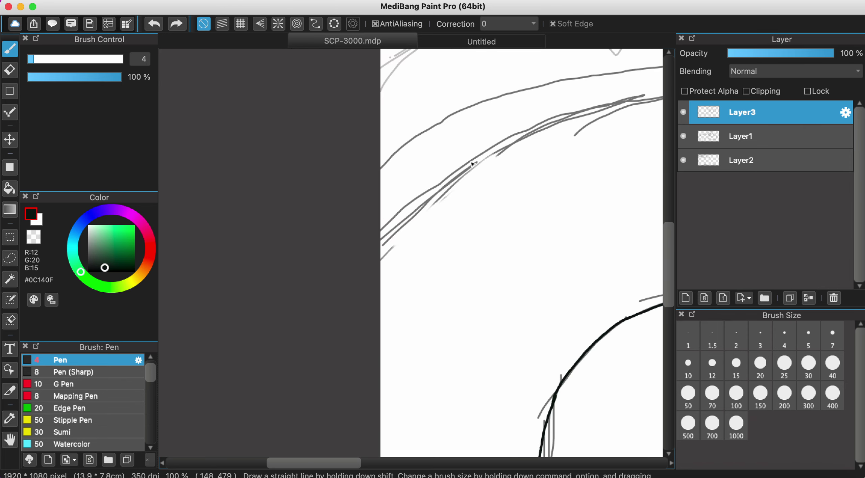
pyautogui.scroll(2, 472, 163)
pyautogui.hscroll(2, 472, 164)
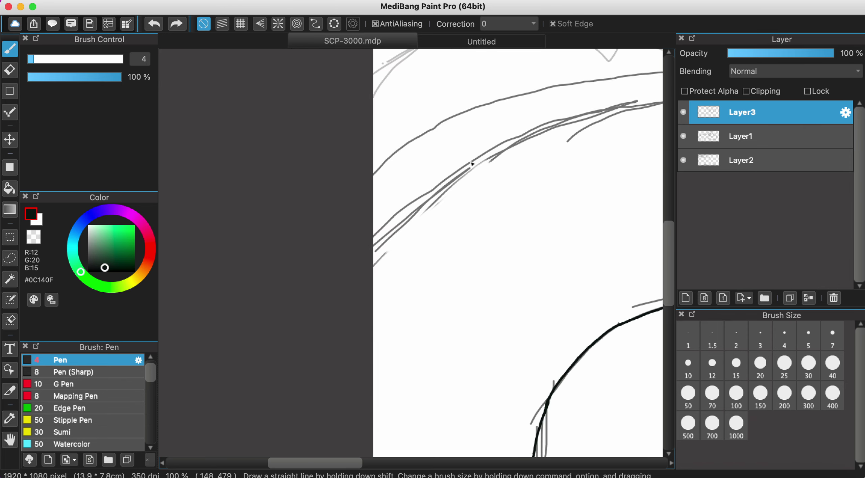
pyautogui.click(683, 136)
pyautogui.click(683, 137)
# Ink the body's upper outline from the left canvas edge up along the rising sketch lines.
pyautogui.scroll(1, 642, 141)
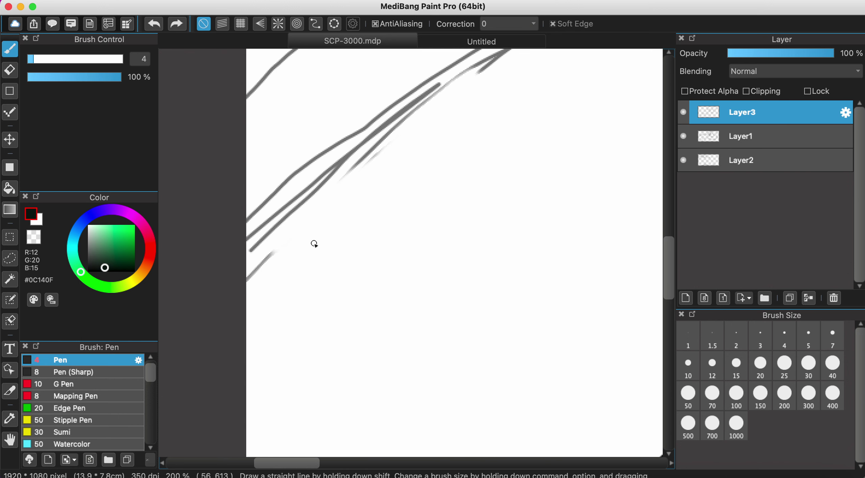
pyautogui.scroll(2, 314, 243)
pyautogui.hscroll(-3, 314, 244)
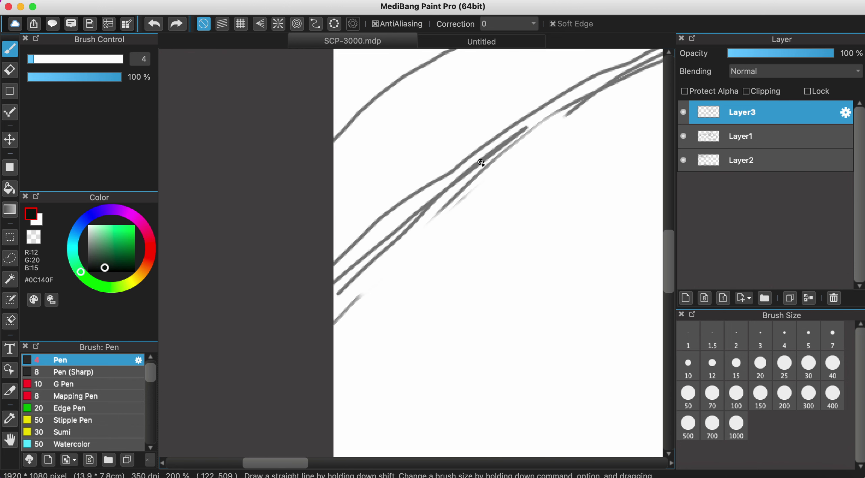
pyautogui.moveTo(424, 210); pyautogui.dragTo(335, 297)
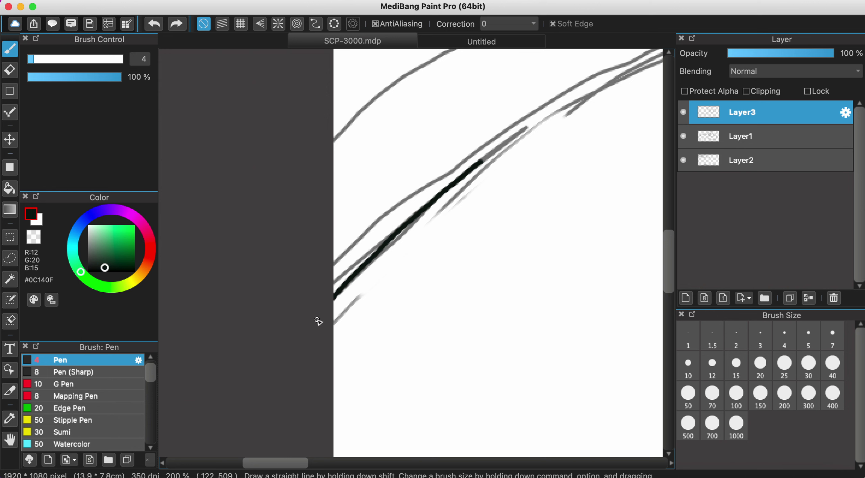
pyautogui.scroll(3, 538, 140)
pyautogui.hscroll(3, 538, 141)
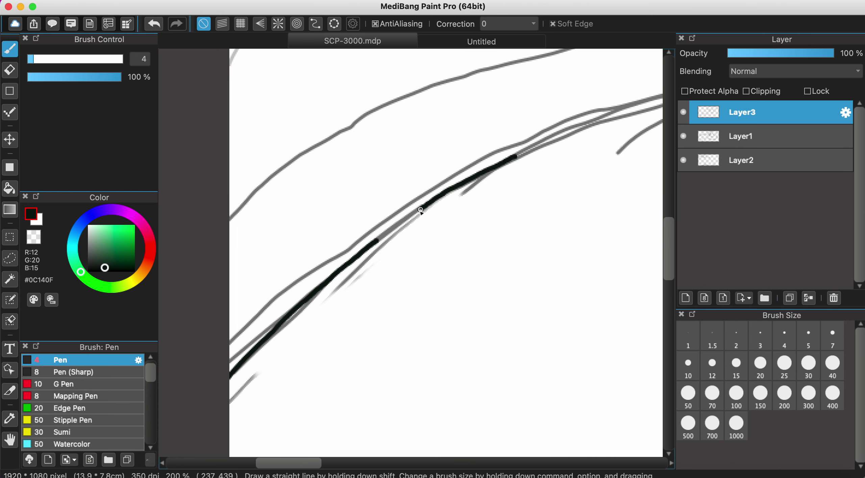
# Extend the body's upper outline along the rising side of the arch, undoing and redrawing the detached stroke.
pyautogui.scroll(3, 463, 185)
pyautogui.hscroll(3, 463, 185)
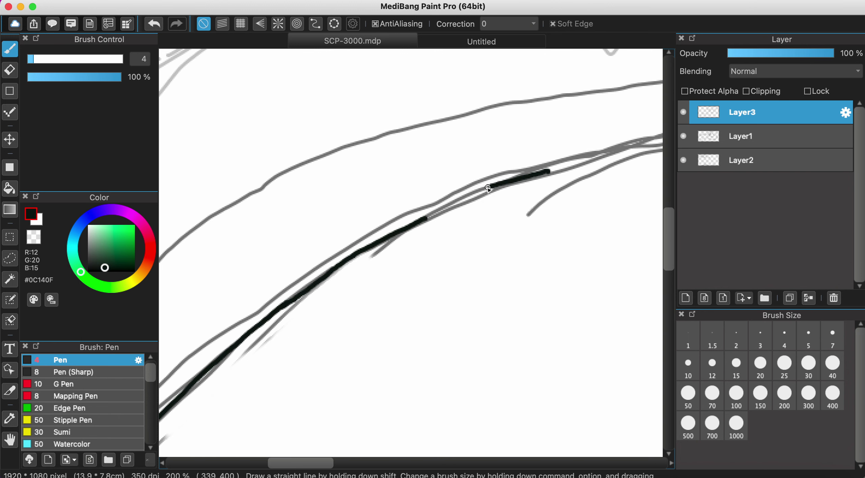
pyautogui.click(154, 25)
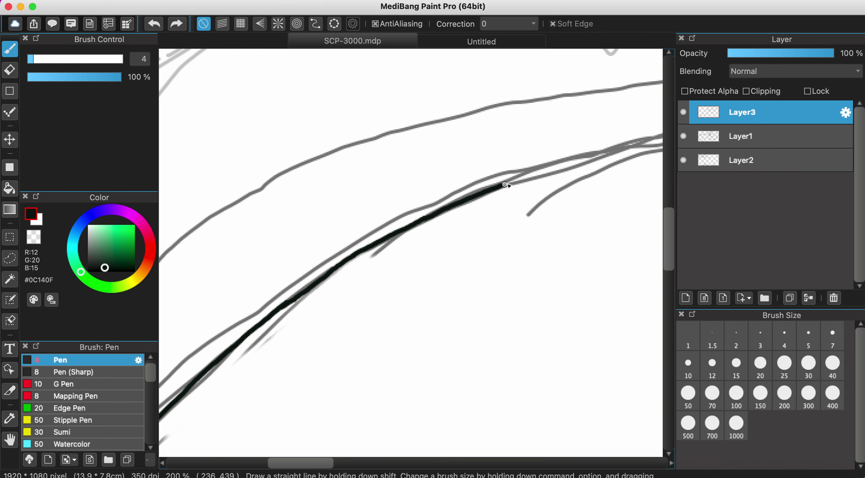
pyautogui.moveTo(504, 184); pyautogui.dragTo(592, 160)
# Ink the body's upper outline over the top of the arch, following the lower of the two sketch lines.
pyautogui.hscroll(4, 594, 162)
pyautogui.scroll(2, 595, 162)
pyautogui.hscroll(3, 486, 237)
pyautogui.scroll(2, 487, 237)
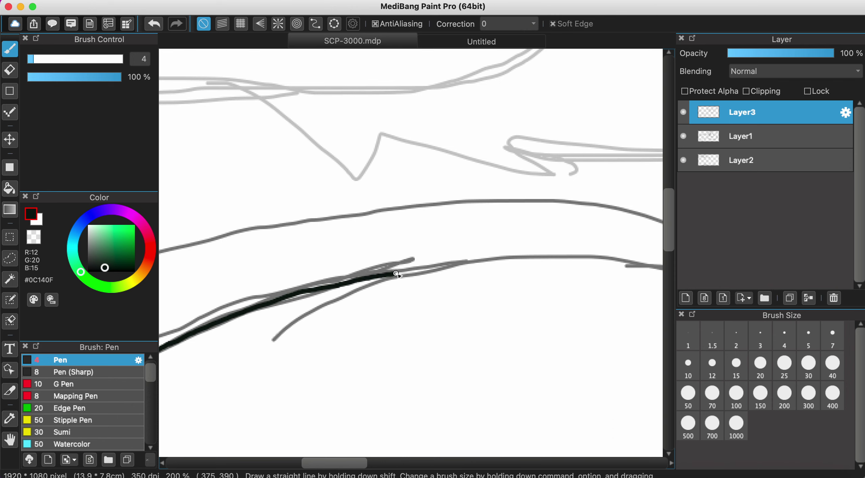
pyautogui.hscroll(5, 489, 259)
pyautogui.scroll(1, 489, 259)
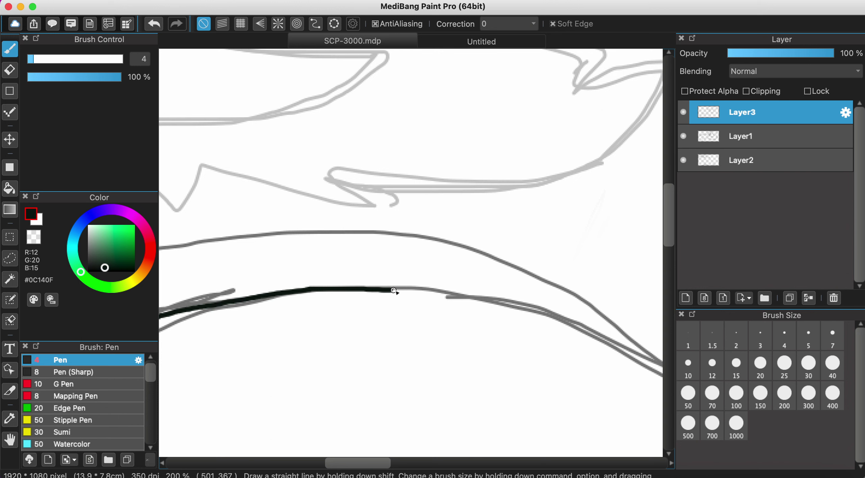
# Ink the body's upper outline down the descending slope to the break in the sketch line below the snout.
pyautogui.moveTo(484, 299); pyautogui.dragTo(511, 305)
pyautogui.hscroll(5, 509, 304)
pyautogui.scroll(-1, 509, 303)
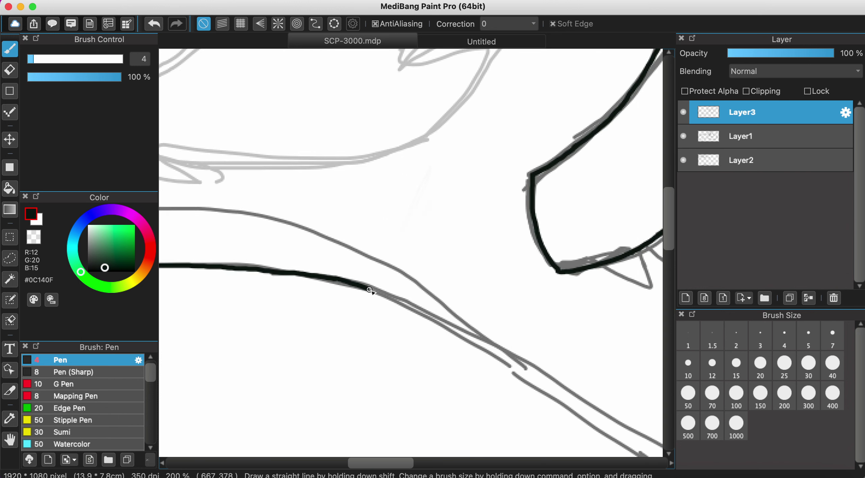
pyautogui.moveTo(417, 310); pyautogui.dragTo(516, 368)
pyautogui.hscroll(5, 515, 368)
pyautogui.scroll(-1, 515, 367)
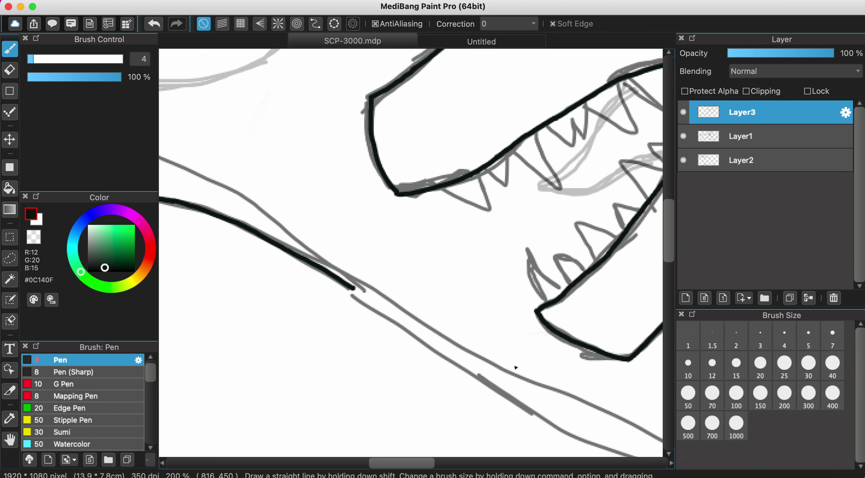
pyautogui.hscroll(5, 515, 368)
pyautogui.scroll(-1, 515, 367)
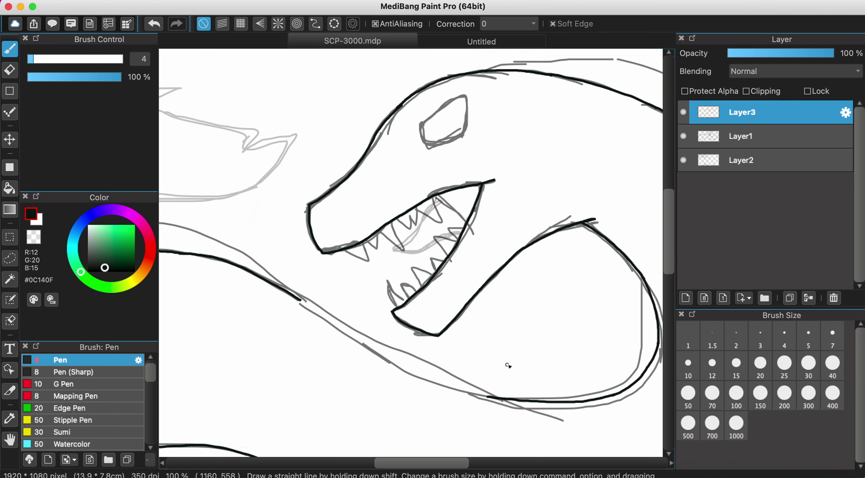
# Extend the body's upper outline down the slope between the two sketch lines below the snout, undoing the last short stroke.
pyautogui.scroll(-2, 519, 346)
pyautogui.hscroll(2, 519, 346)
pyautogui.scroll(-1, 519, 345)
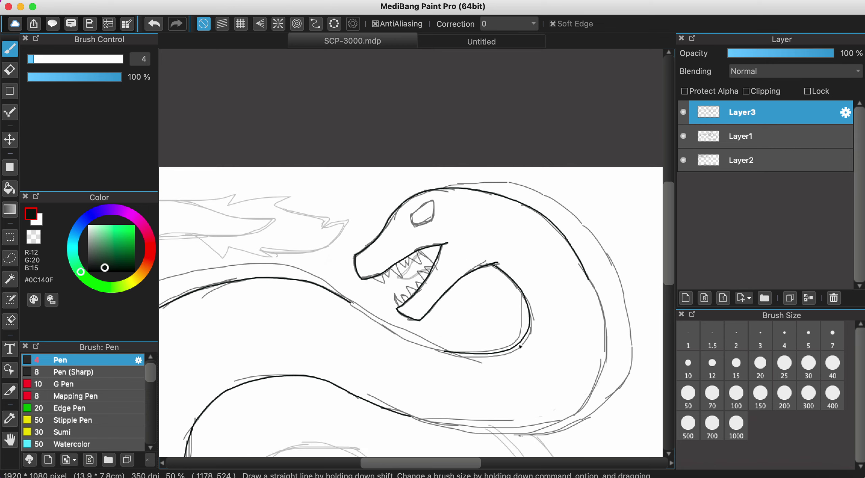
pyautogui.hscroll(-1, 518, 345)
pyautogui.scroll(1, 357, 286)
pyautogui.scroll(2, 357, 286)
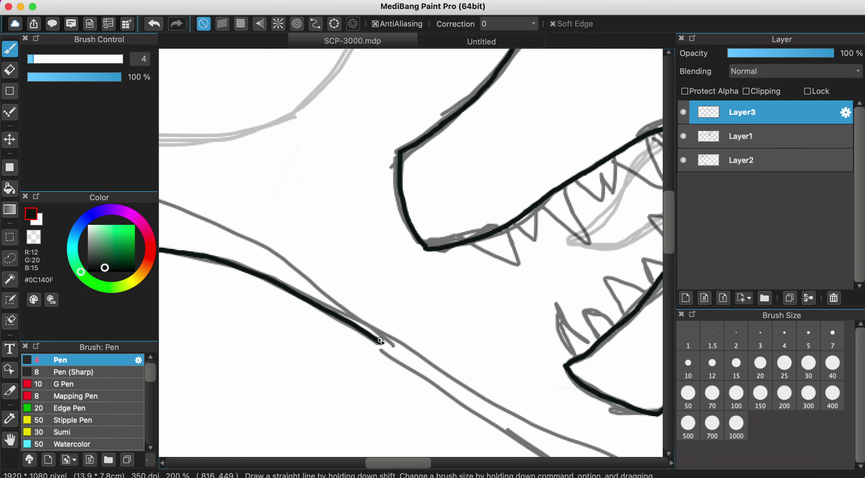
pyautogui.moveTo(411, 358); pyautogui.dragTo(518, 430)
pyautogui.scroll(-3, 515, 364)
pyautogui.scroll(3, 493, 329)
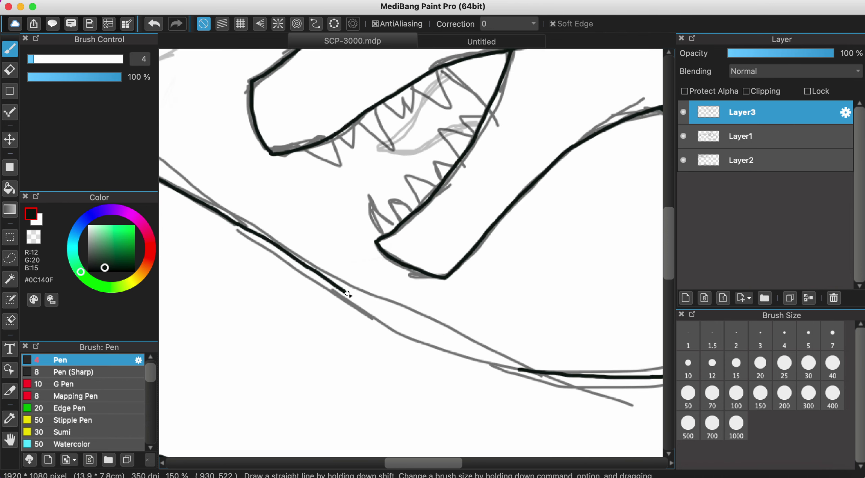
pyautogui.moveTo(389, 312); pyautogui.dragTo(408, 321)
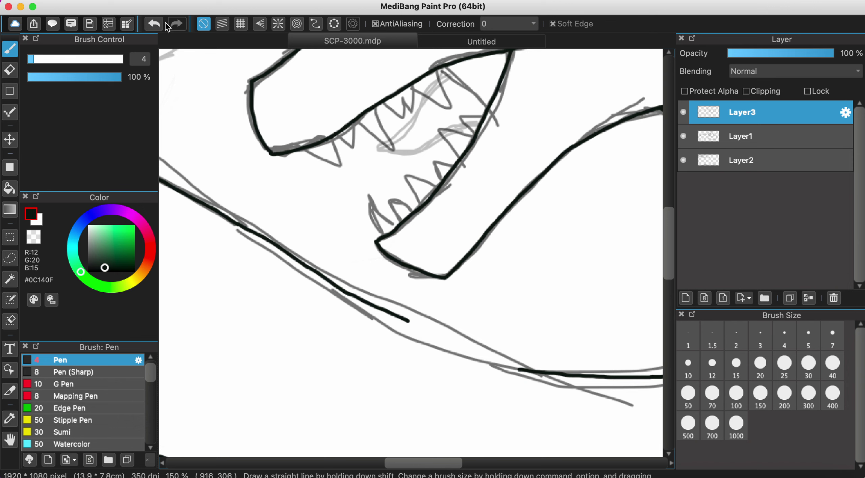
pyautogui.click(154, 23)
# Ink the body's upper outline back from the base of the neck loop and join it to the descending line under the lower jaw.
pyautogui.scroll(4, 500, 368)
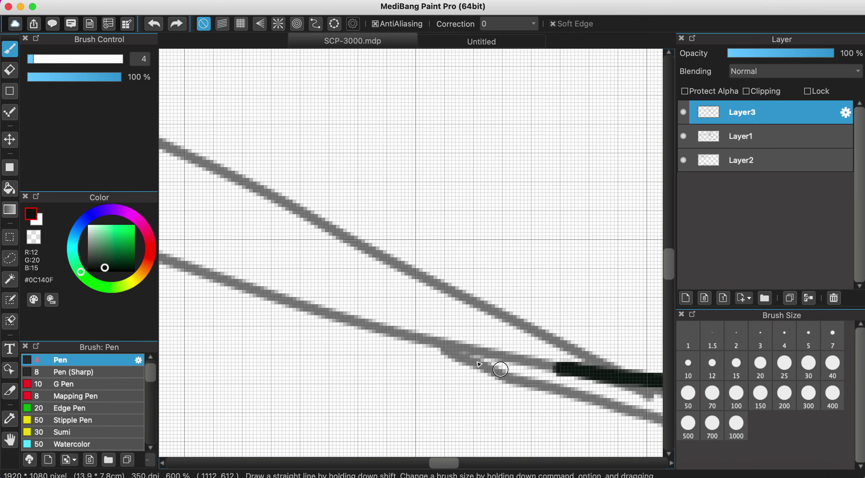
pyautogui.moveTo(337, 282); pyautogui.dragTo(579, 374)
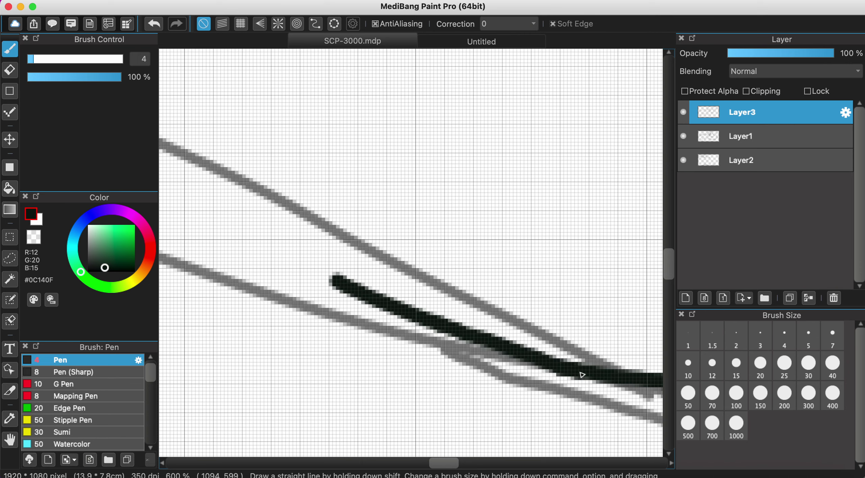
pyautogui.scroll(-2, 489, 355)
pyautogui.scroll(-2, 488, 355)
pyautogui.scroll(1, 352, 227)
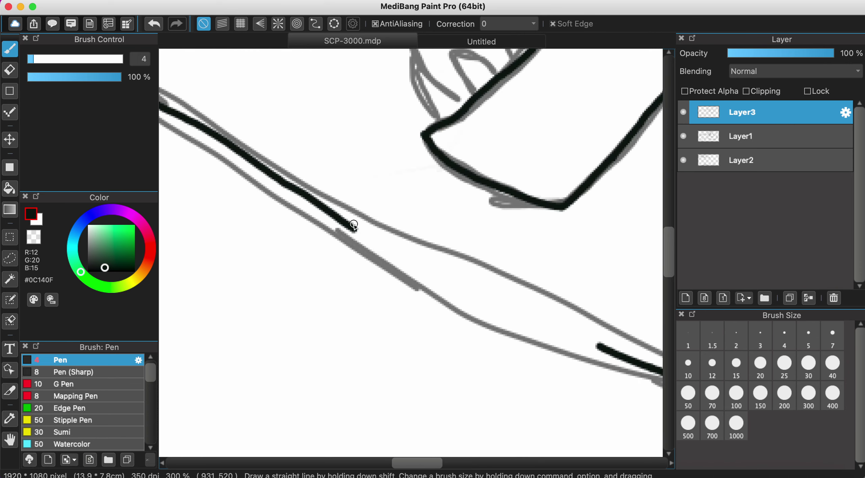
pyautogui.moveTo(362, 232); pyautogui.dragTo(606, 353)
# Hide the Layer1 sketch to check the joined body outline, and show it again.
pyautogui.click(683, 137)
pyautogui.scroll(-4, 442, 291)
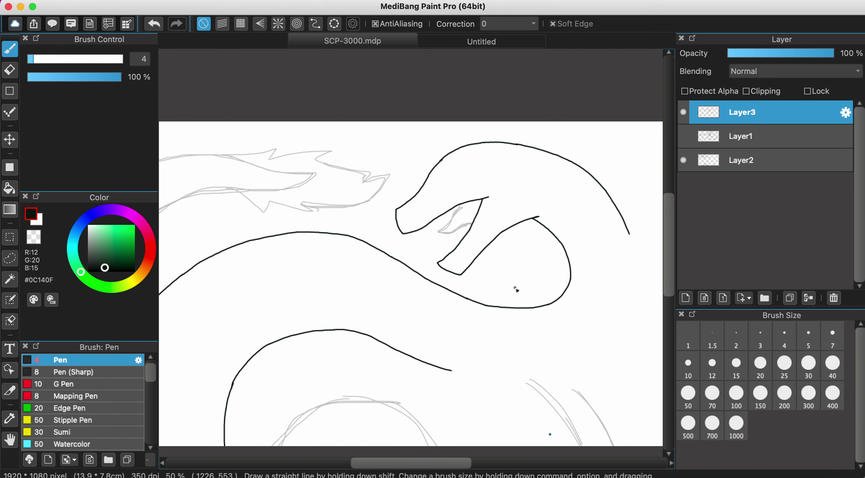
pyautogui.click(683, 136)
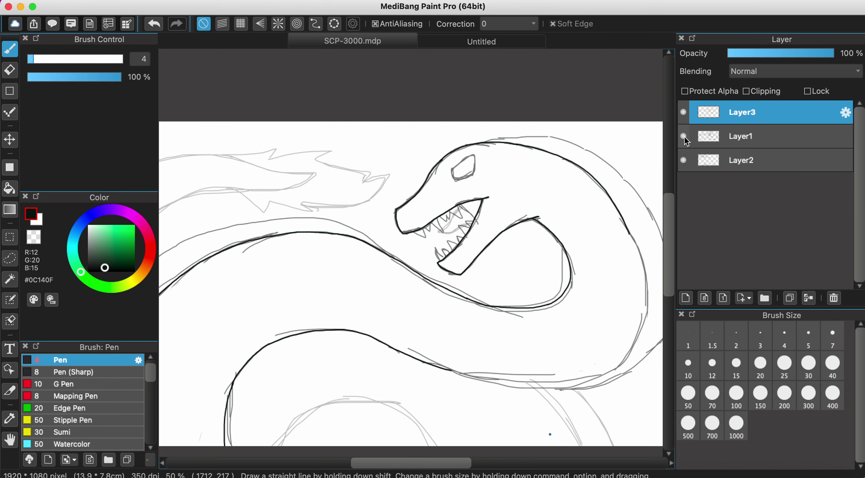
pyautogui.scroll(-1, 568, 262)
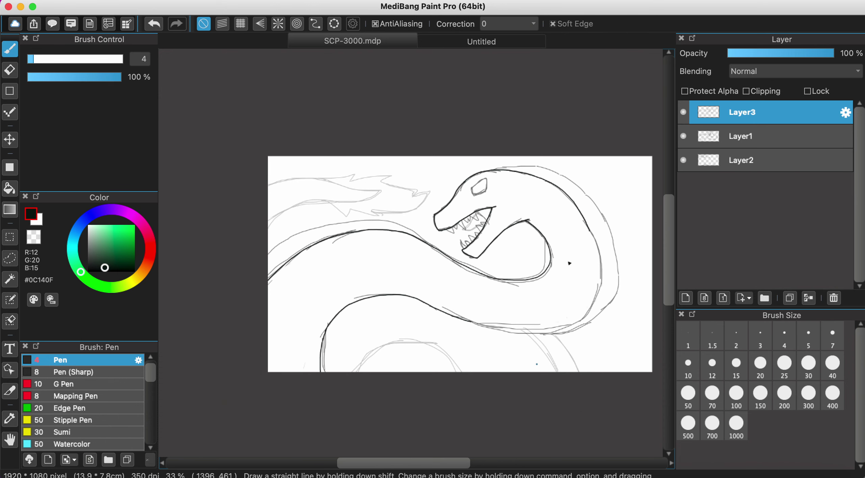
# Ink the neck's outer outline from behind the head down around the bend and along the underside of the body.
pyautogui.scroll(2, 579, 321)
pyautogui.scroll(2, 589, 301)
pyautogui.hscroll(1, 589, 301)
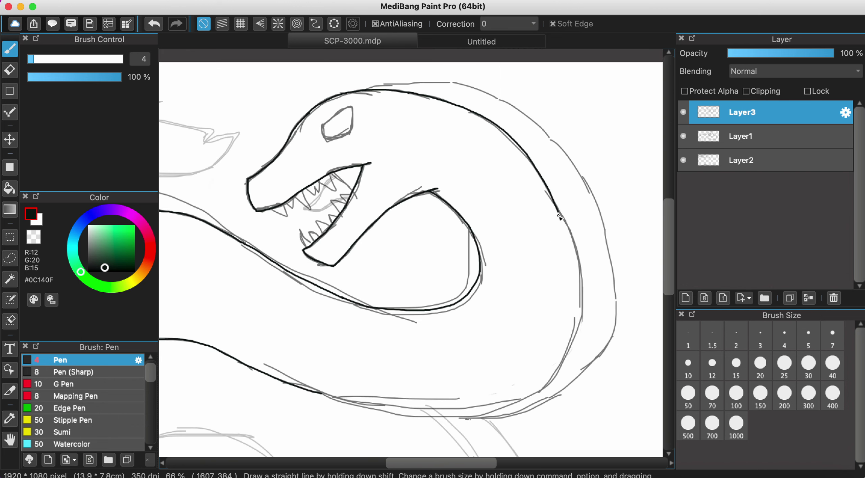
pyautogui.moveTo(564, 227); pyautogui.dragTo(569, 246)
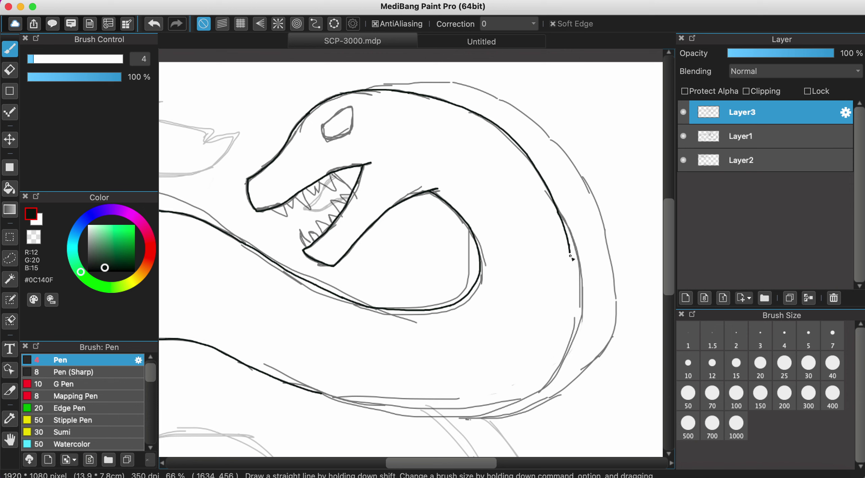
pyautogui.moveTo(573, 325); pyautogui.dragTo(573, 331)
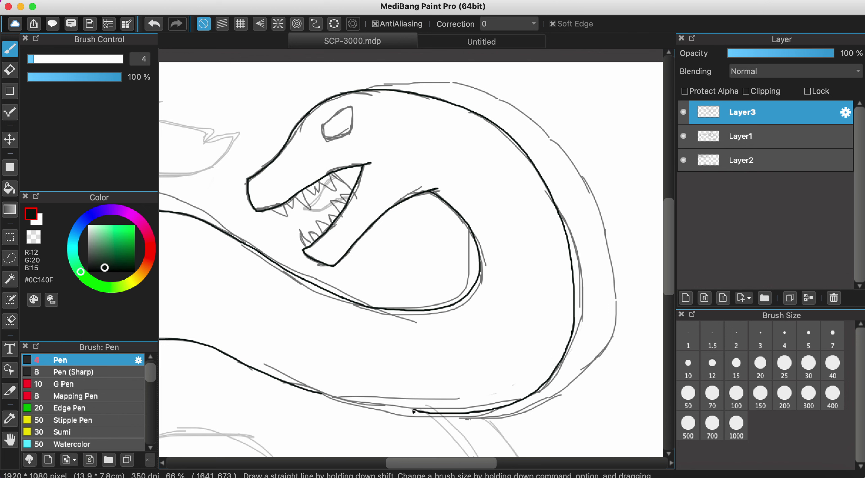
# Erase the stray start of the underside stroke and ink the gap to connect it with the body's lower outline.
pyautogui.scroll(5, 413, 412)
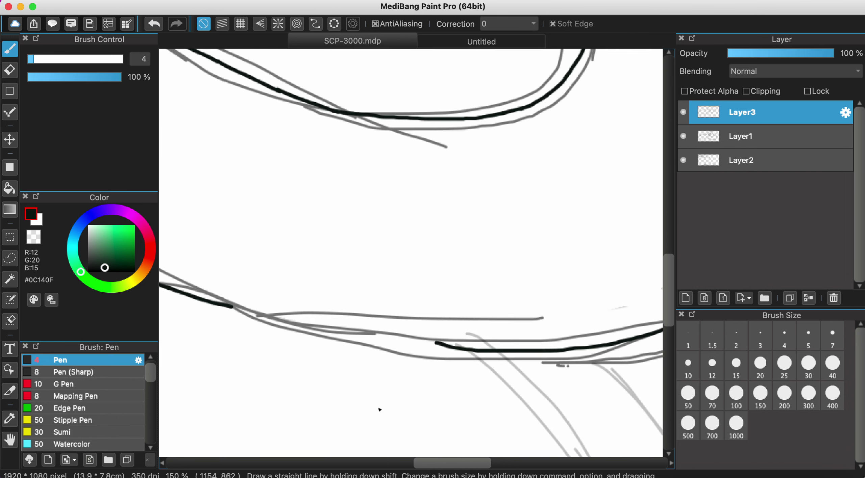
pyautogui.click(10, 69)
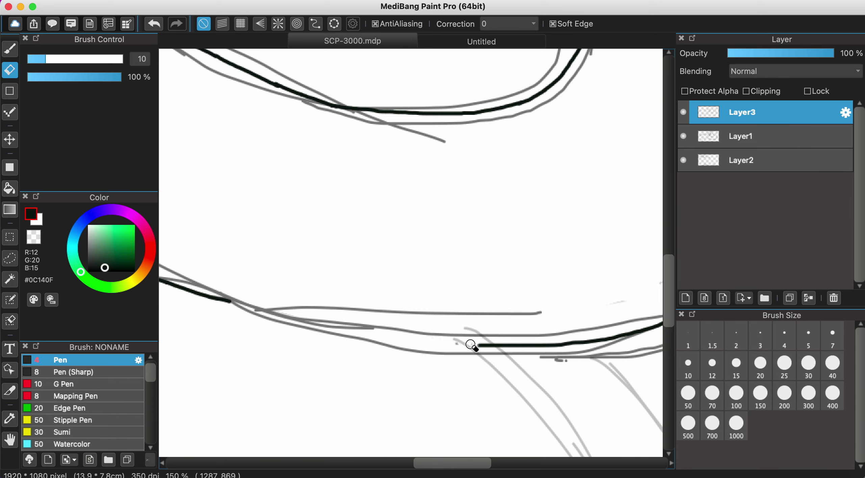
pyautogui.click(9, 49)
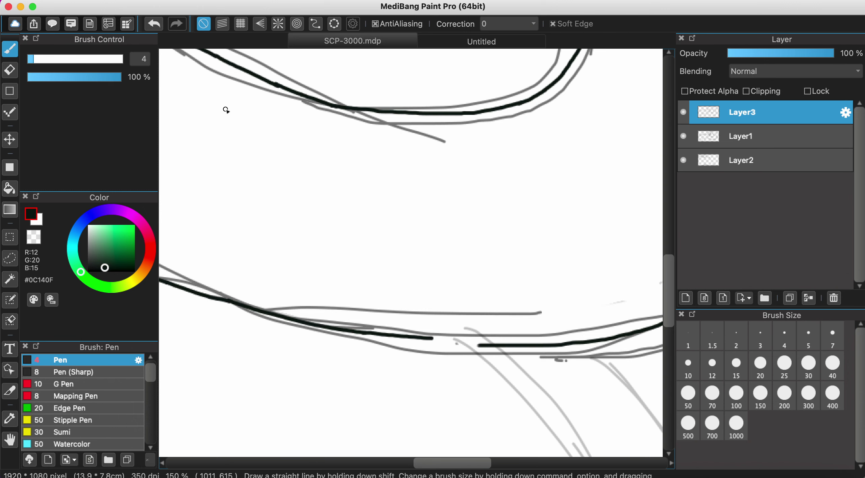
pyautogui.scroll(3, 382, 314)
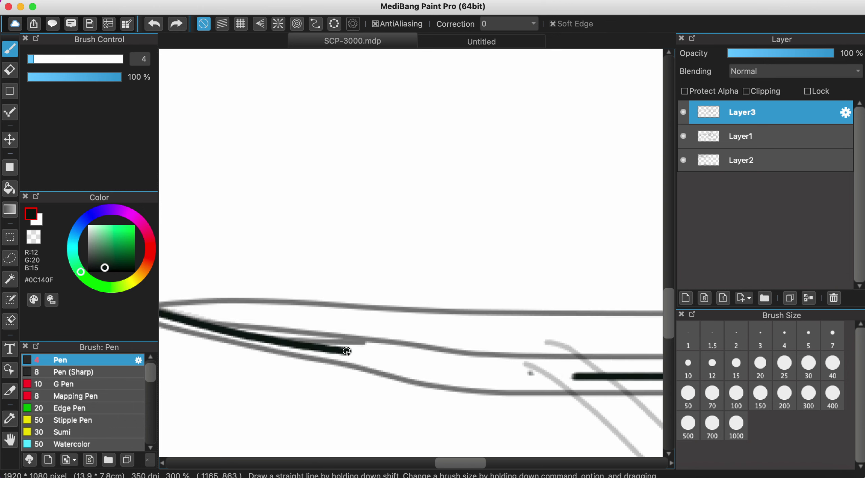
pyautogui.moveTo(357, 354); pyautogui.dragTo(507, 375)
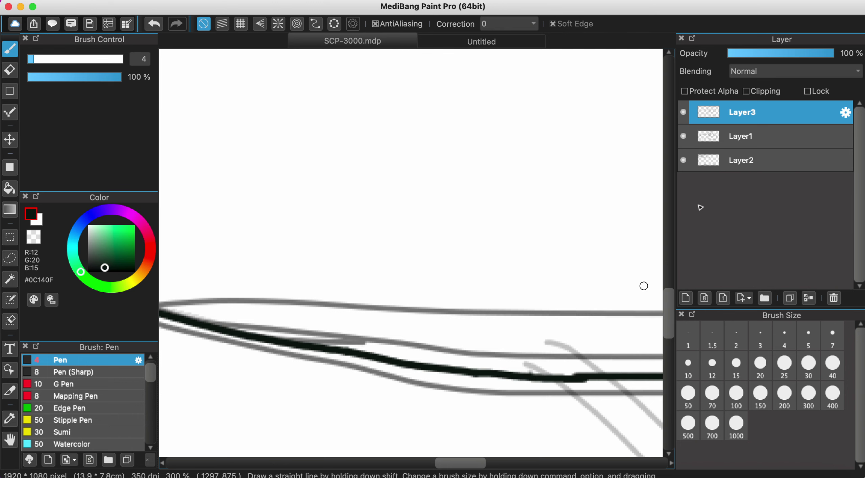
# Hide the Layer1 sketch to inspect the complete inked silhouette of head, neck and body, and show the sketch again.
pyautogui.click(683, 137)
pyautogui.scroll(-4, 411, 297)
pyautogui.scroll(-2, 410, 297)
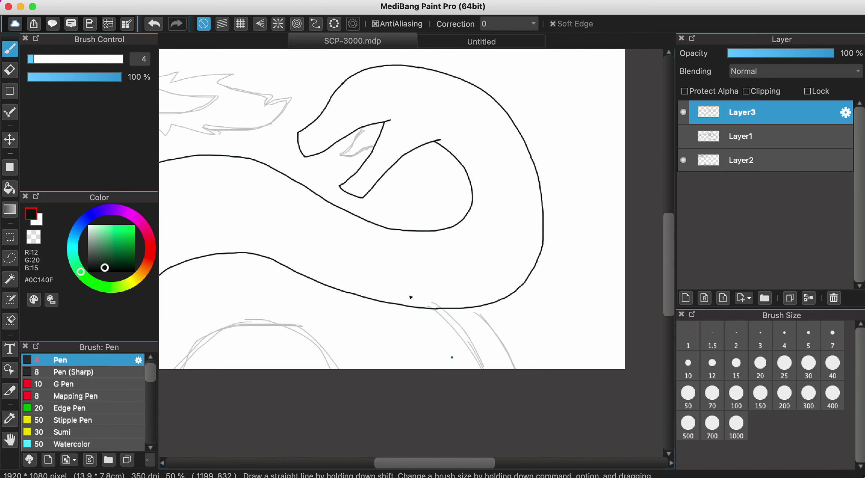
pyautogui.scroll(1, 498, 254)
pyautogui.hscroll(1, 498, 254)
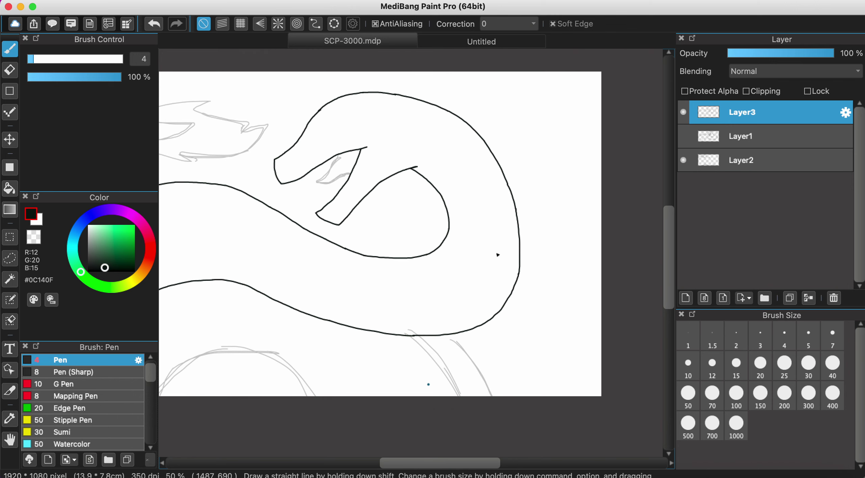
pyautogui.scroll(-1, 483, 203)
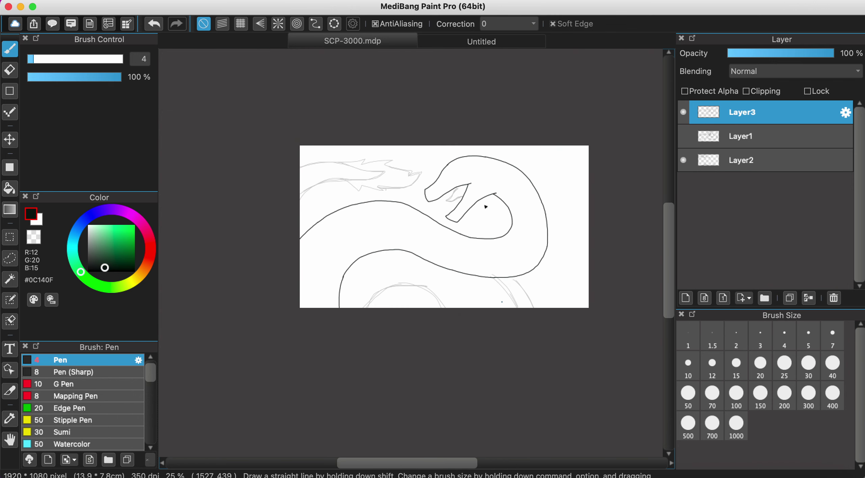
pyautogui.scroll(2, 439, 203)
pyautogui.scroll(-2, 440, 203)
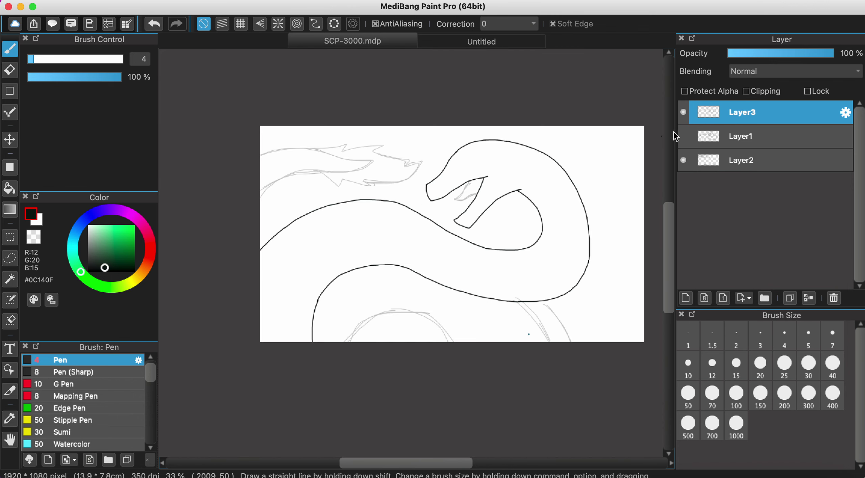
pyautogui.click(683, 137)
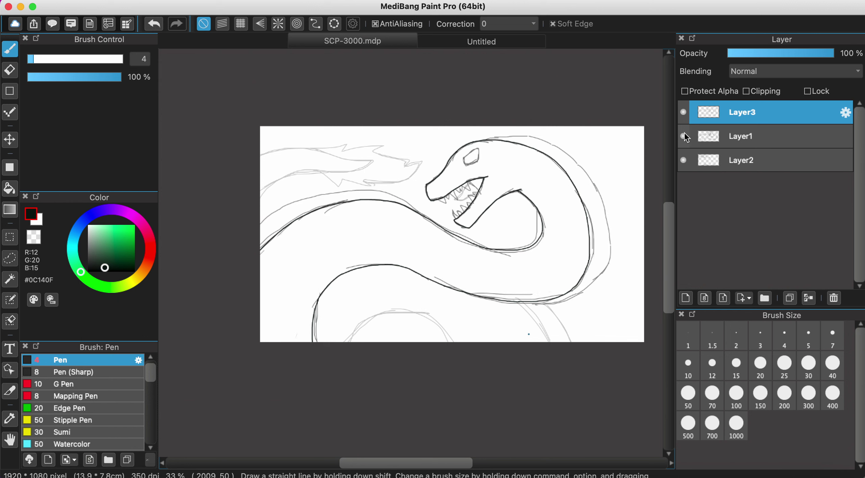
# Sample the mid green (#61BB92) from the Untitled swatch document and fill the serpent's body with it on Layer3, with Layer1 hidden.
pyautogui.click(507, 41)
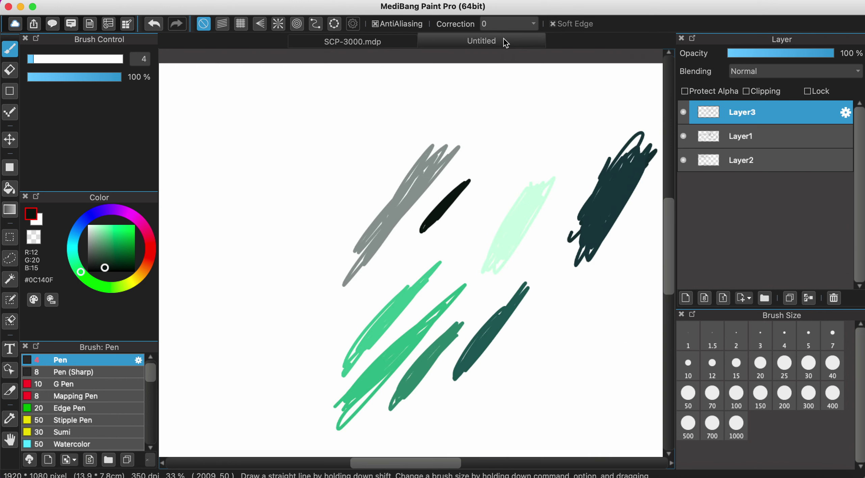
pyautogui.keyDown('alt'); pyautogui.click(395, 357); pyautogui.keyUp('alt')
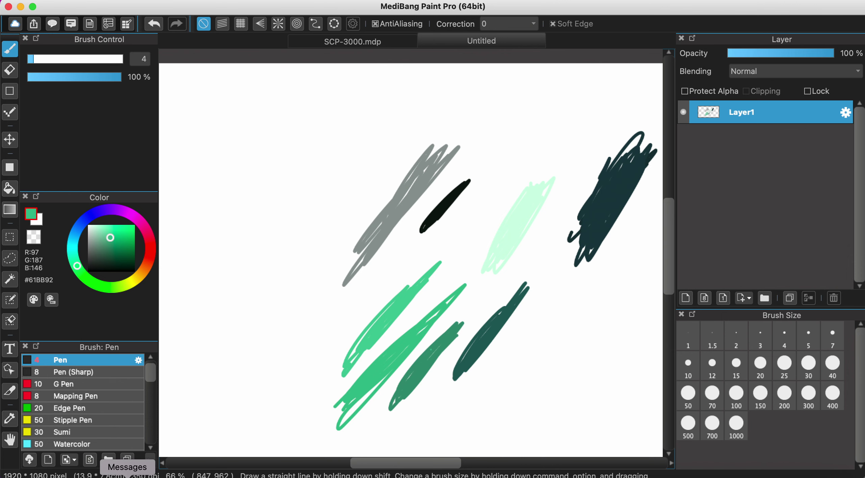
pyautogui.click(319, 46)
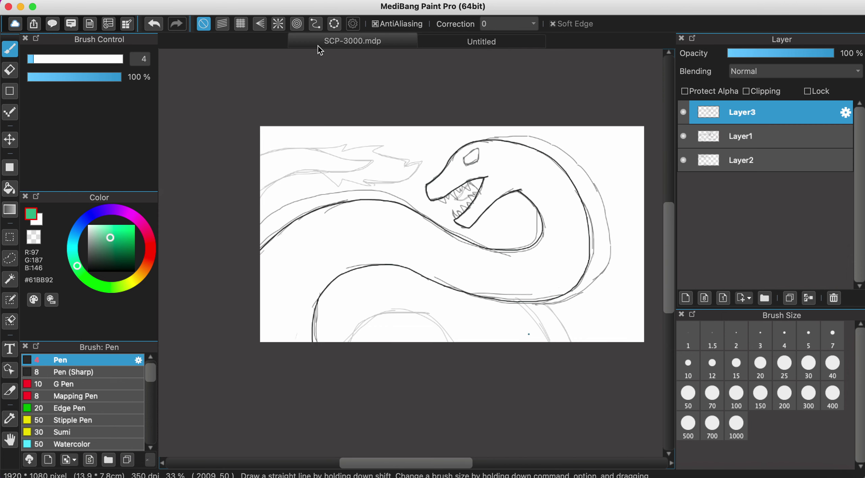
pyautogui.click(683, 136)
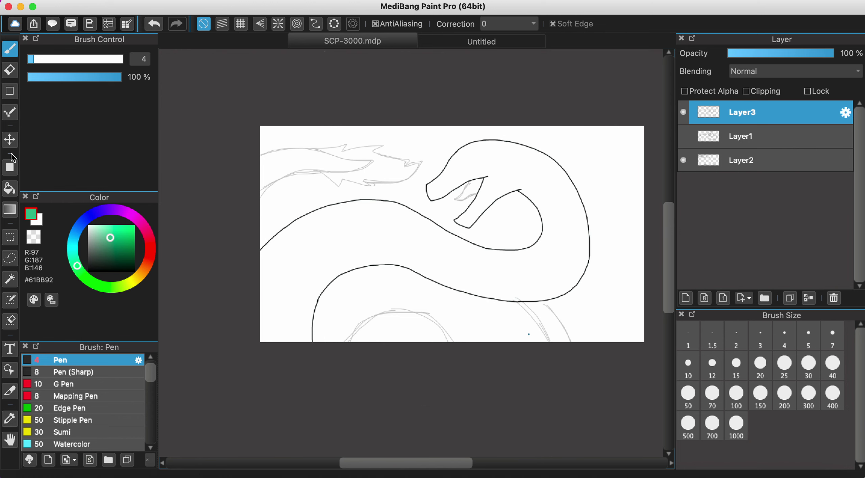
pyautogui.click(9, 188)
pyautogui.click(382, 236)
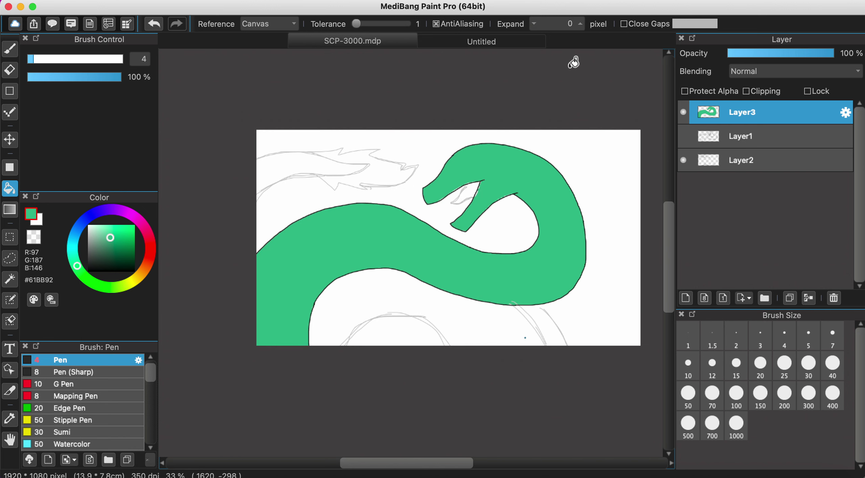
# Sample the darker green (#4F9079) from the Untitled swatches and show the Layer1 sketch again in SCP-3000.mdp.
pyautogui.click(533, 44)
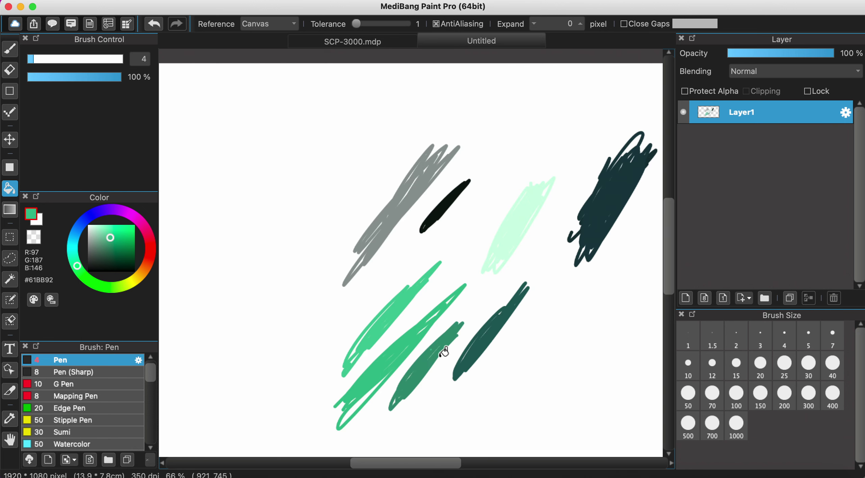
pyautogui.keyDown('alt'); pyautogui.click(447, 338); pyautogui.keyUp('alt')
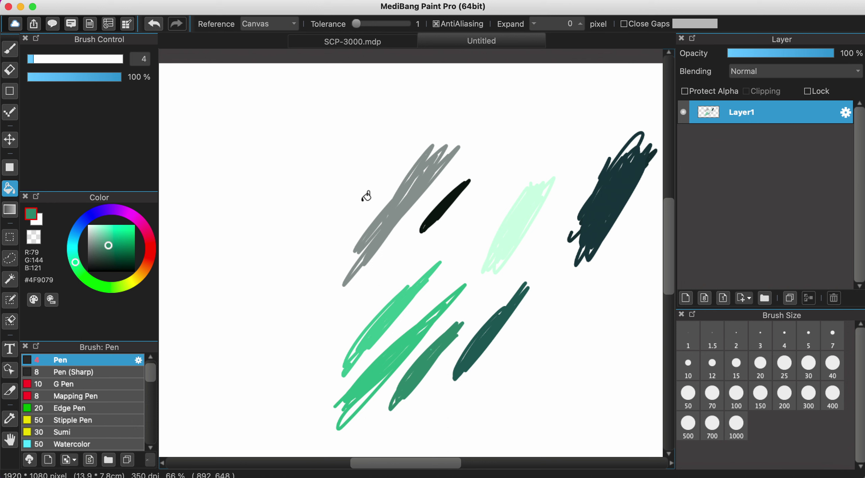
pyautogui.click(330, 47)
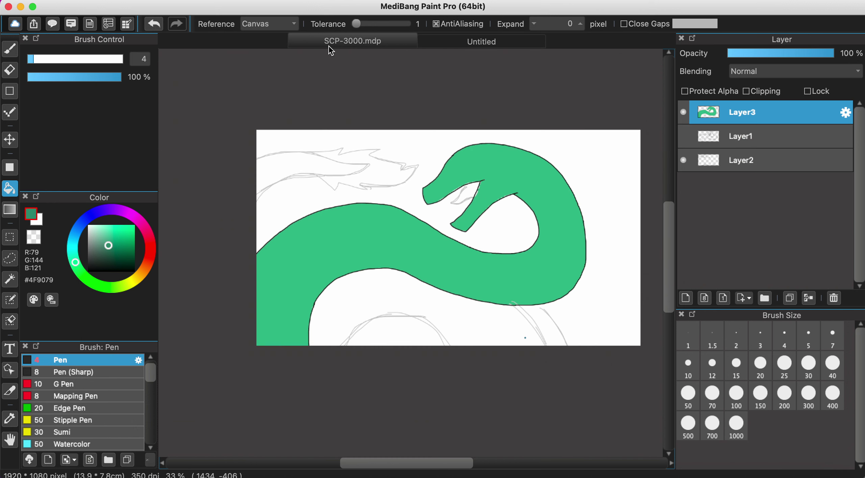
pyautogui.click(512, 46)
pyautogui.scroll(-2, 391, 193)
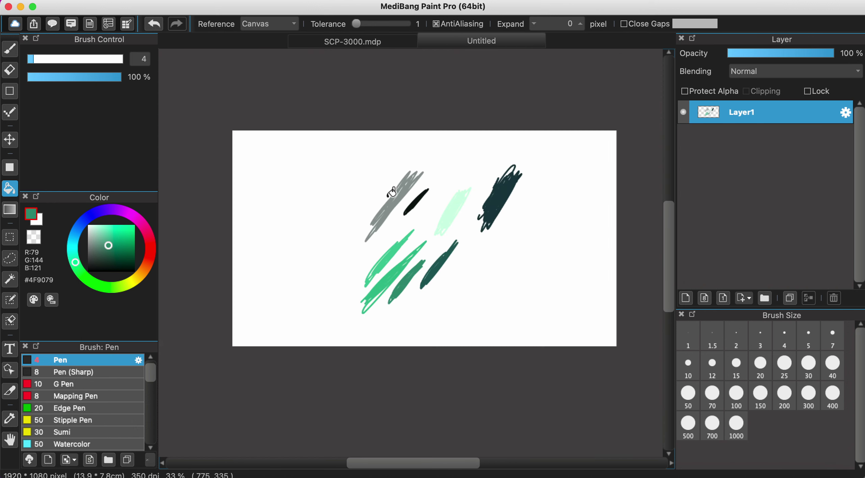
pyautogui.scroll(5, 395, 240)
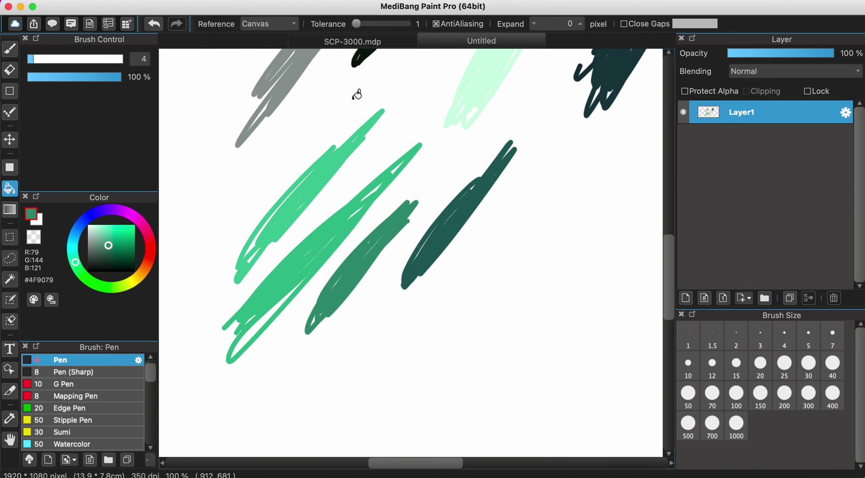
pyautogui.click(334, 45)
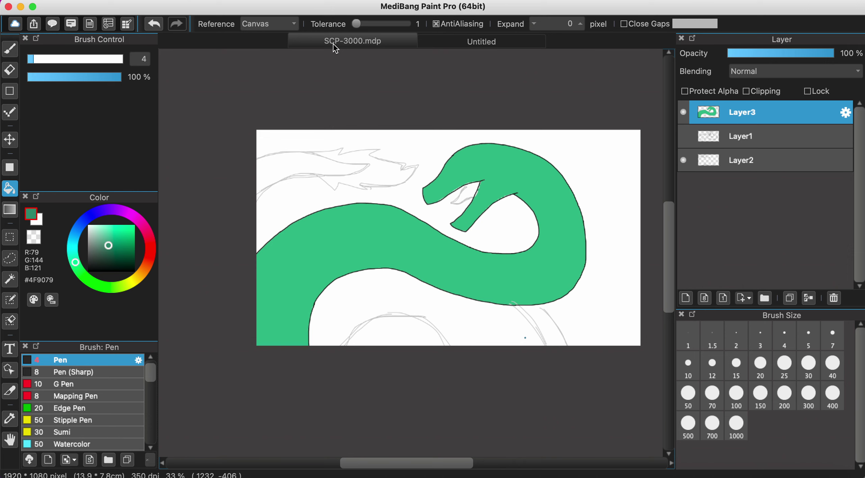
pyautogui.click(684, 136)
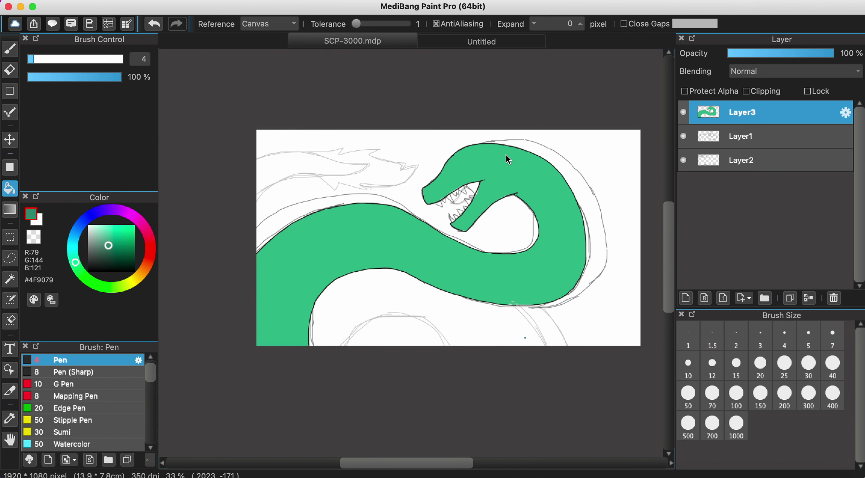
# Switch to the size 3 Pen, sample the dark teal (#325E5B) from the Untitled swatches, and return to SCP-3000.mdp.
pyautogui.scroll(3, 505, 158)
pyautogui.hscroll(2, 504, 181)
pyautogui.scroll(-1, 504, 180)
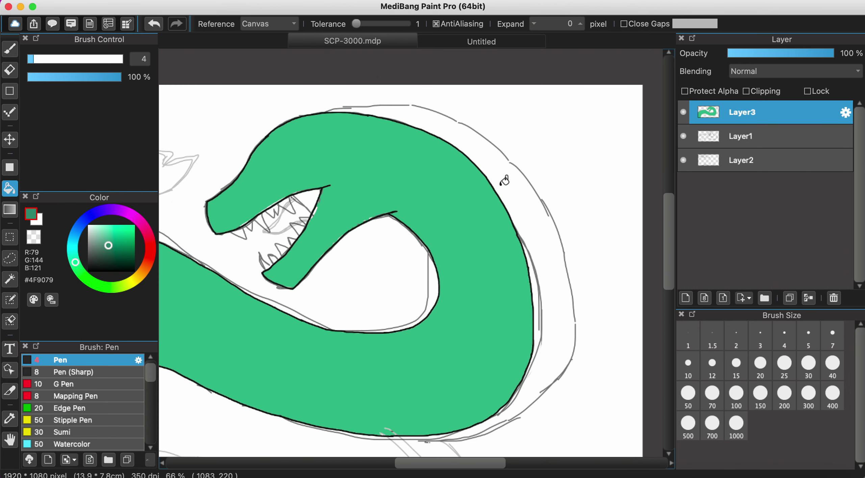
pyautogui.click(9, 49)
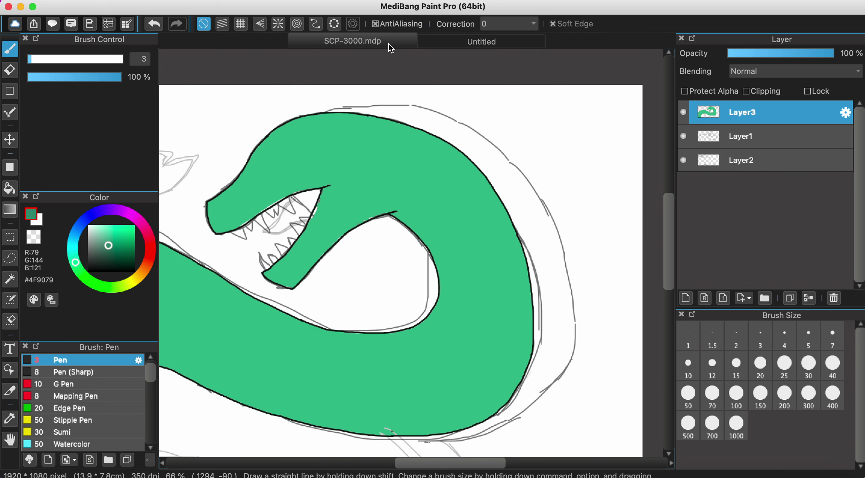
pyautogui.click(446, 41)
pyautogui.keyDown('alt'); pyautogui.click(471, 202); pyautogui.keyUp('alt')
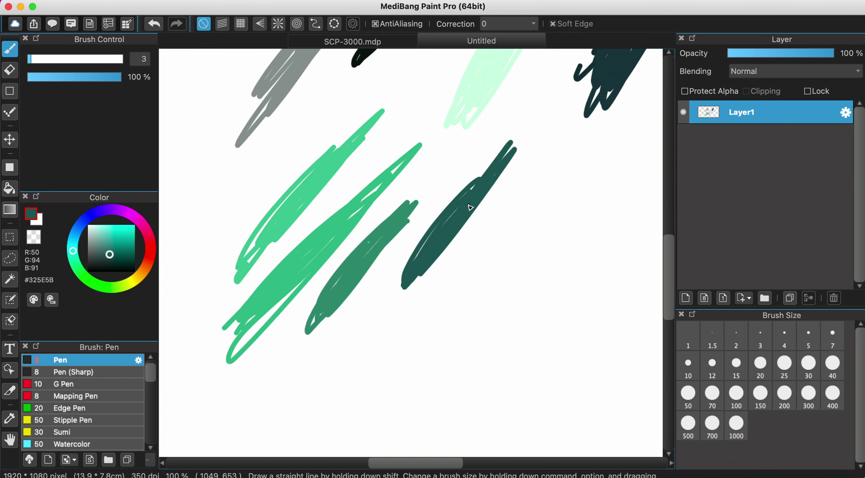
pyautogui.scroll(5, 353, 81)
pyautogui.hscroll(2, 353, 81)
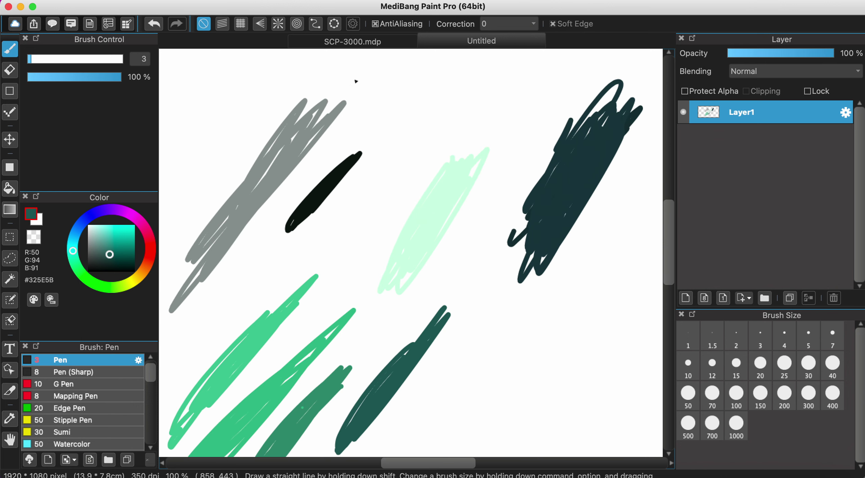
pyautogui.click(350, 42)
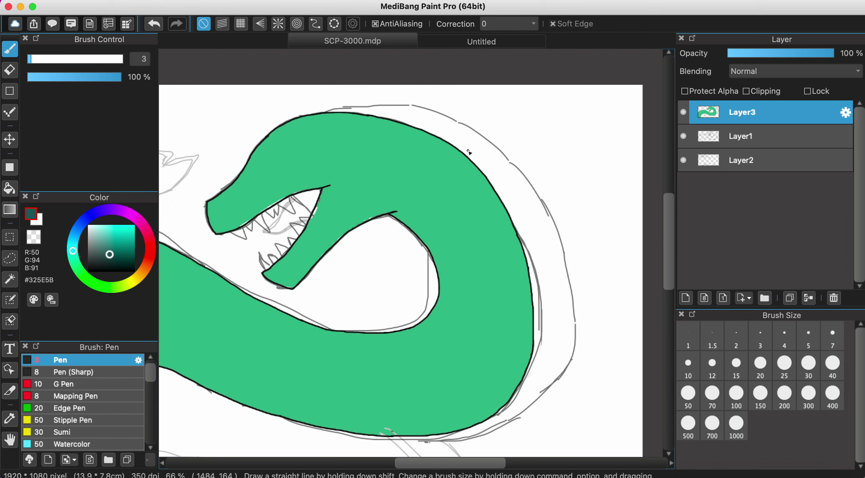
# Try a dark teal stroke along the outer sketch contour above the body at the canvas's left edge, and undo it.
pyautogui.scroll(-6, 469, 152)
pyautogui.hscroll(-3, 469, 152)
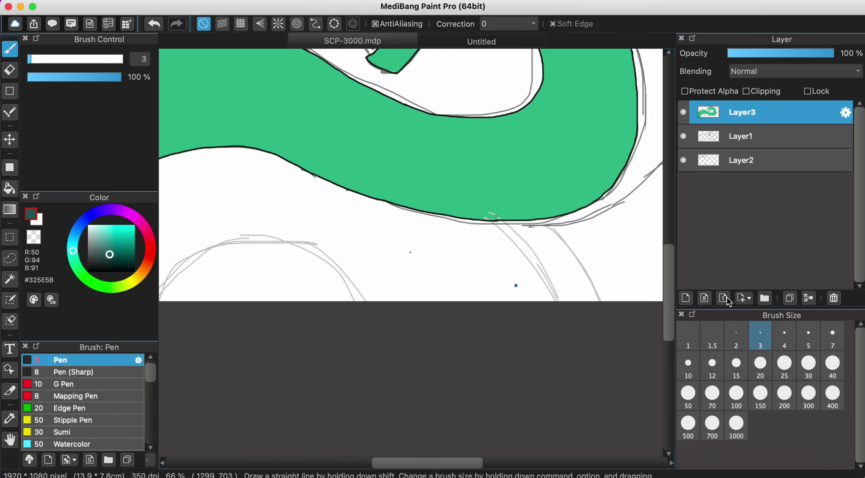
pyautogui.scroll(4, 556, 241)
pyautogui.hscroll(2, 555, 241)
pyautogui.scroll(-2, 555, 242)
pyautogui.hscroll(-2, 555, 242)
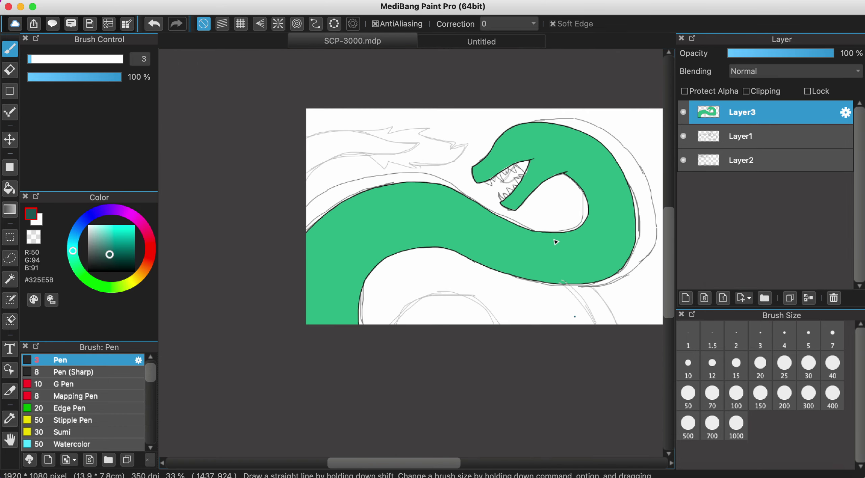
pyautogui.scroll(3, 396, 162)
pyautogui.hscroll(-6, 253, 249)
pyautogui.scroll(2, 319, 251)
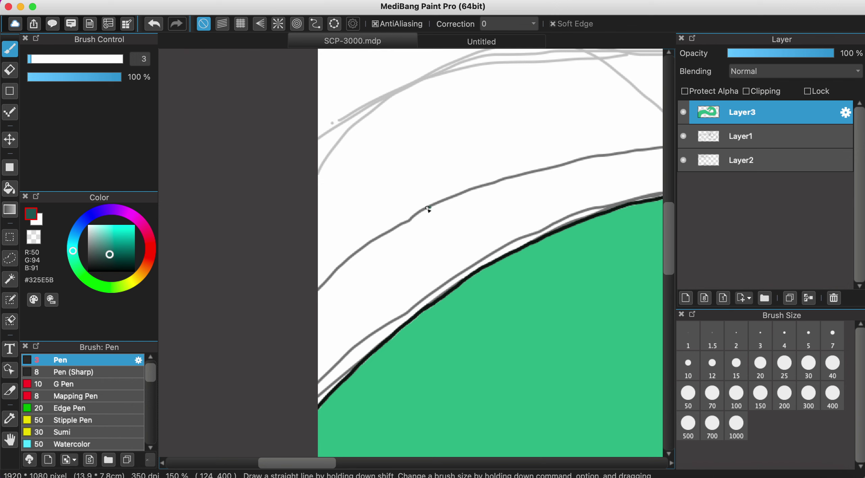
pyautogui.moveTo(372, 241); pyautogui.dragTo(303, 303)
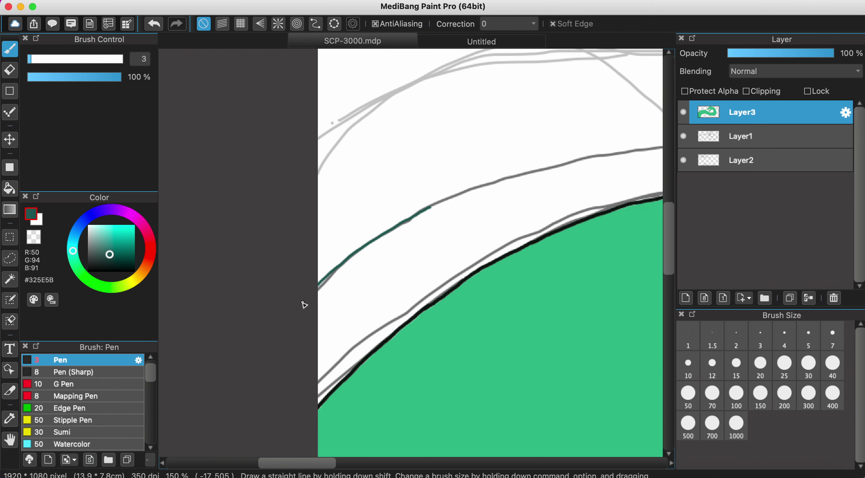
pyautogui.click(154, 24)
# Review the Untitled swatches, then make a short teal test stroke above the body in SCP-3000.mdp and undo it.
pyautogui.click(476, 42)
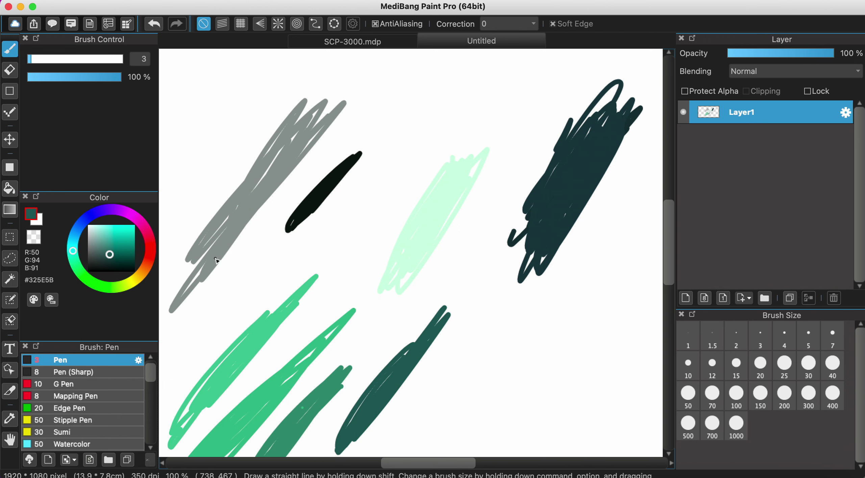
pyautogui.scroll(-2, 338, 367)
pyautogui.scroll(3, 338, 367)
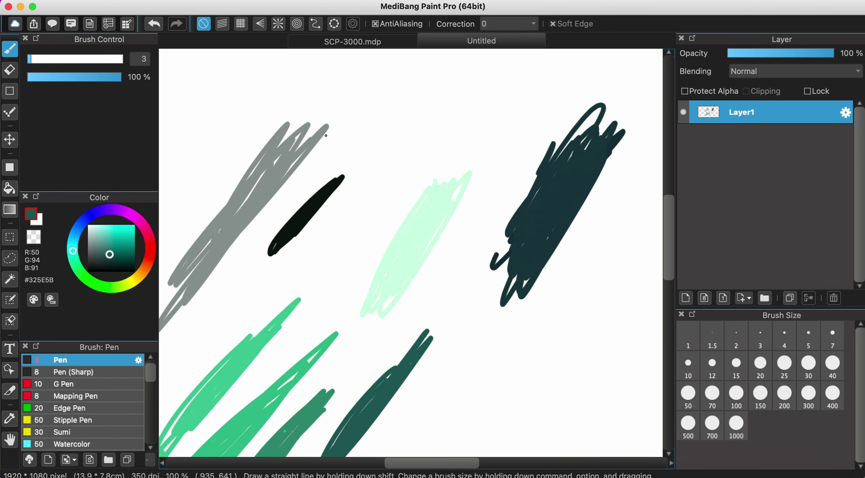
pyautogui.click(346, 44)
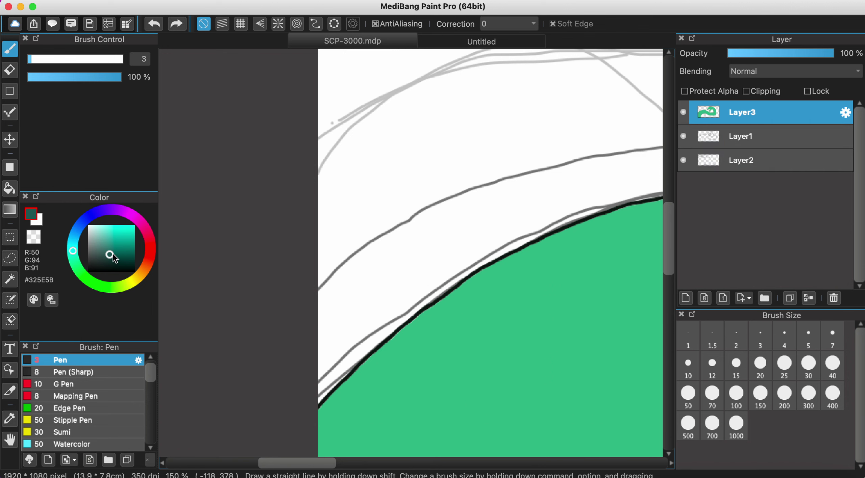
pyautogui.moveTo(425, 244); pyautogui.dragTo(482, 204)
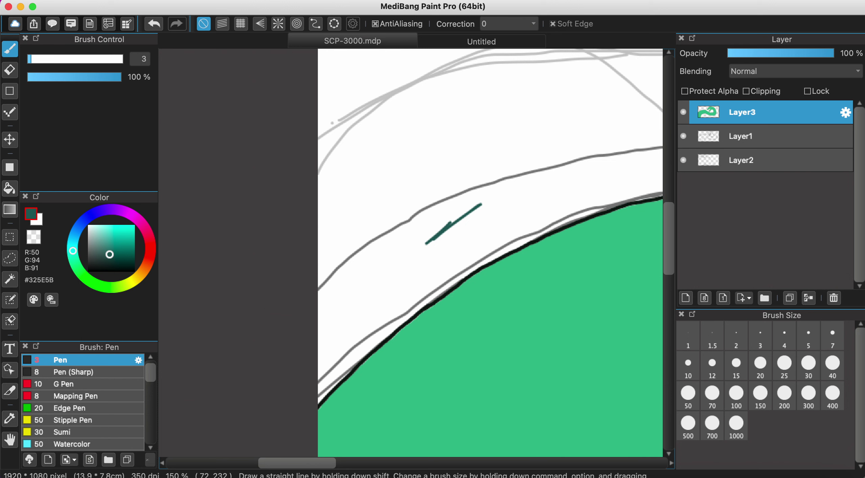
pyautogui.click(154, 24)
# Try a slightly greyer teal (#365A57), re-sample the dark teal (#325E5B) from the Untitled swatches, and return to SCP-3000.mdp.
pyautogui.click(512, 40)
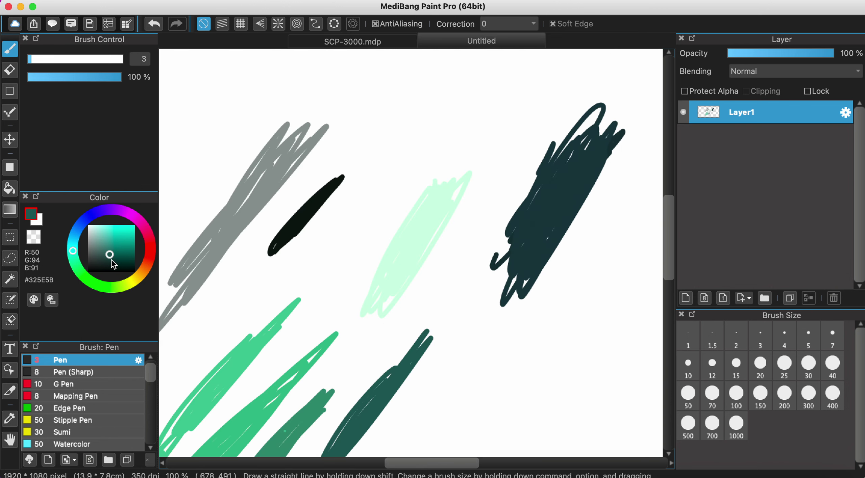
pyautogui.moveTo(114, 265); pyautogui.dragTo(107, 259)
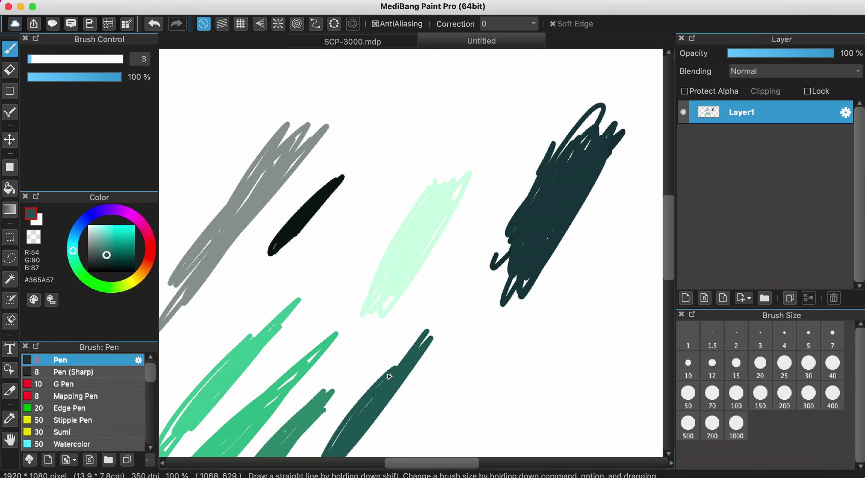
pyautogui.rightClick(411, 358)
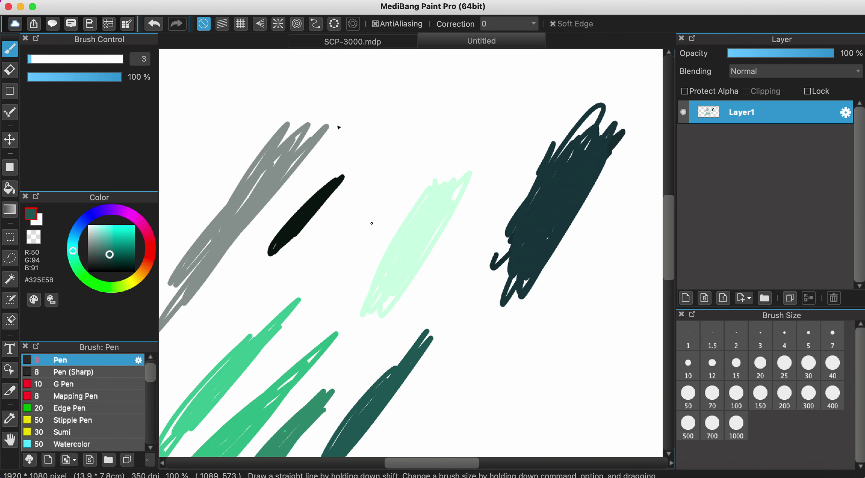
pyautogui.click(337, 47)
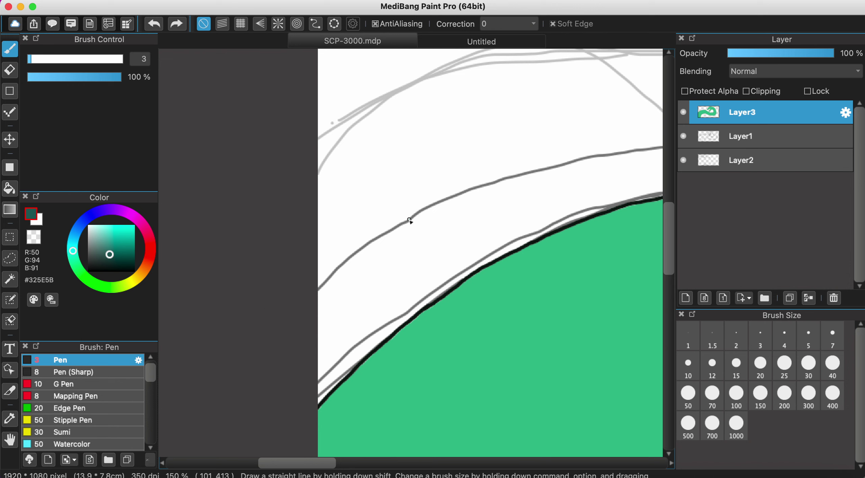
# Ink both ends of the outer contour above the body in dark teal, at the canvas edge and where it descends to the body.
pyautogui.moveTo(364, 247); pyautogui.dragTo(303, 299)
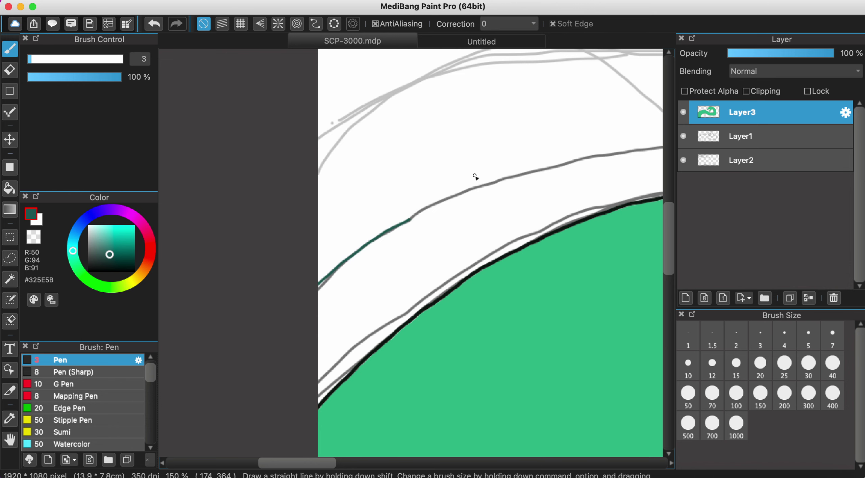
pyautogui.hscroll(5, 475, 177)
pyautogui.scroll(2, 475, 176)
pyautogui.scroll(5, 430, 237)
pyautogui.hscroll(3, 430, 238)
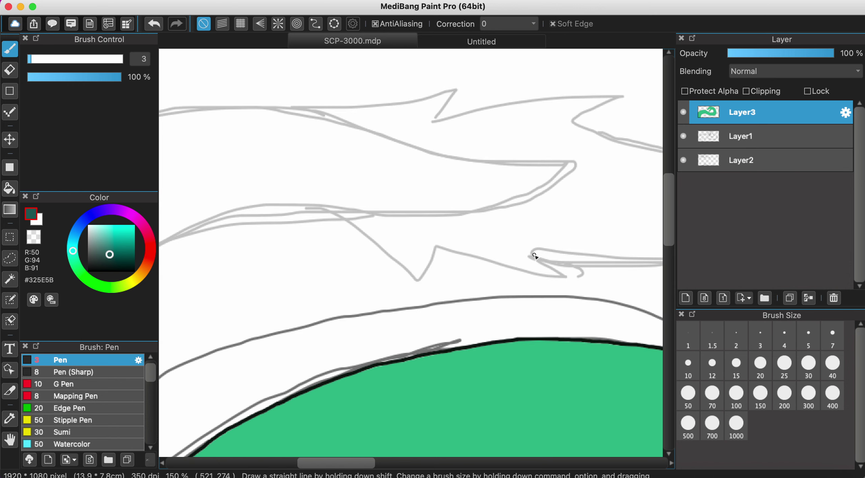
pyautogui.hscroll(4, 458, 308)
pyautogui.scroll(3, 459, 308)
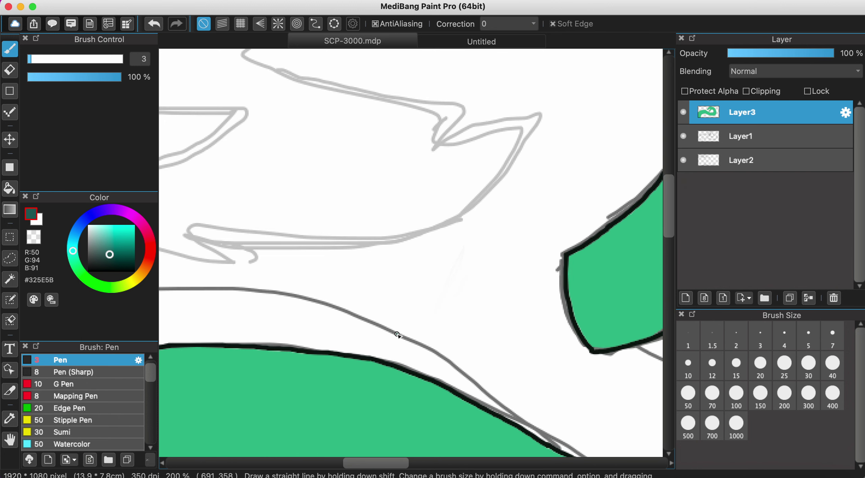
pyautogui.moveTo(396, 333); pyautogui.dragTo(420, 345)
pyautogui.moveTo(460, 366); pyautogui.dragTo(494, 392)
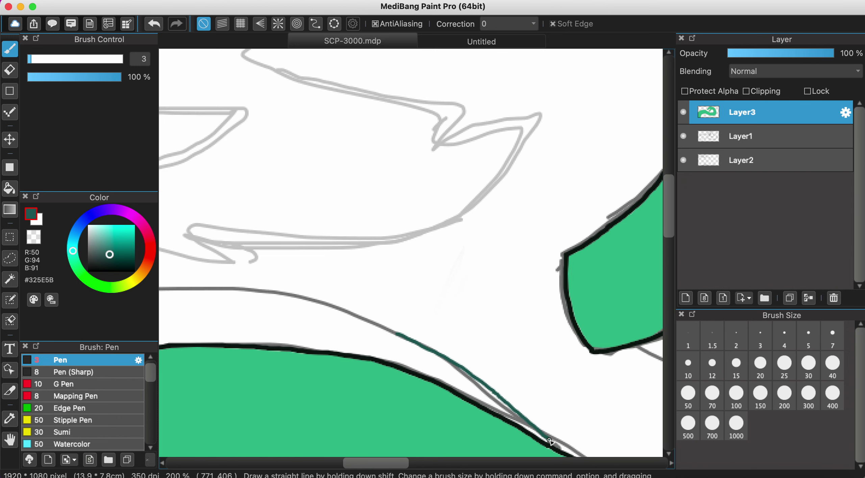
# Ink the middle of the outer contour over the body's hump in dark teal, joining the strokes at both ends.
pyautogui.hscroll(-5, 623, 376)
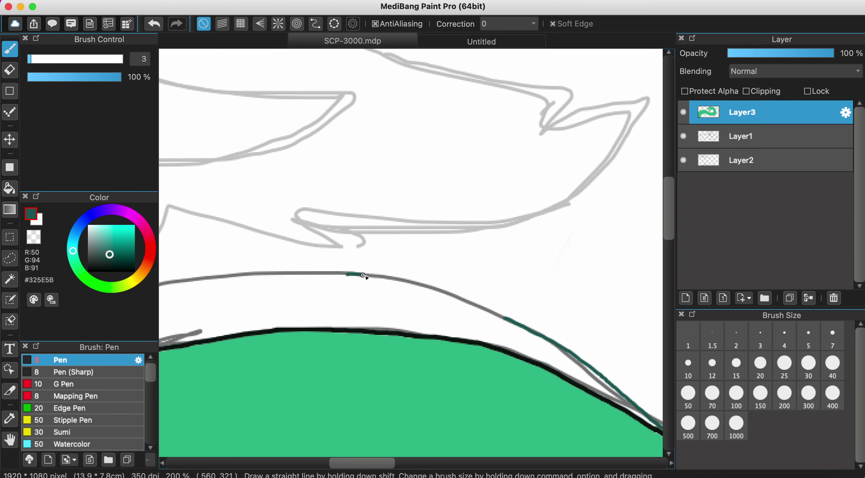
pyautogui.moveTo(410, 283); pyautogui.dragTo(506, 318)
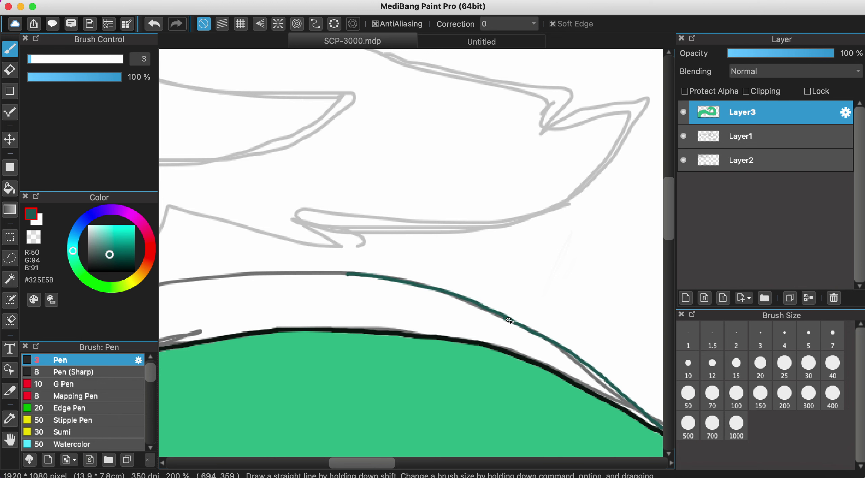
pyautogui.scroll(-2, 508, 321)
pyautogui.press('super+plus')
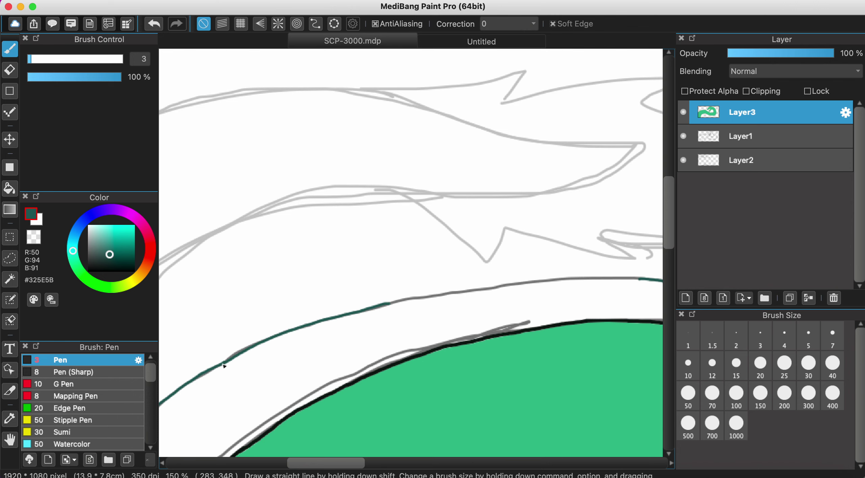
pyautogui.hscroll(3, 481, 322)
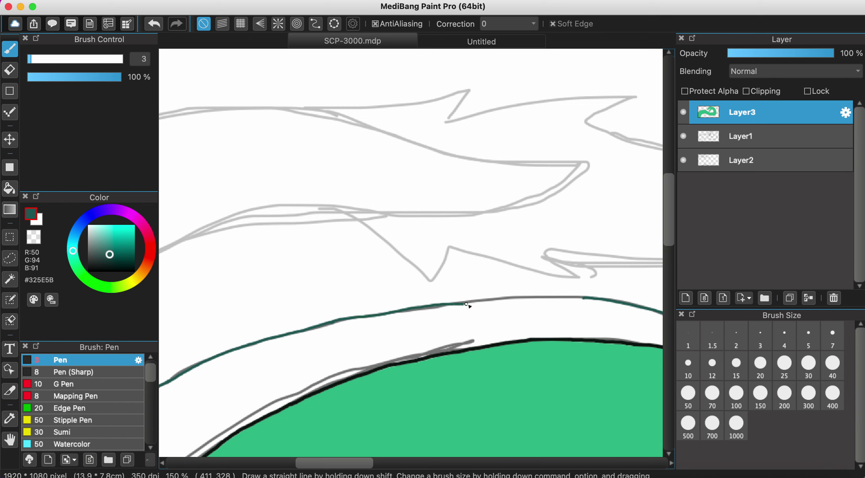
pyautogui.moveTo(507, 301); pyautogui.dragTo(531, 299)
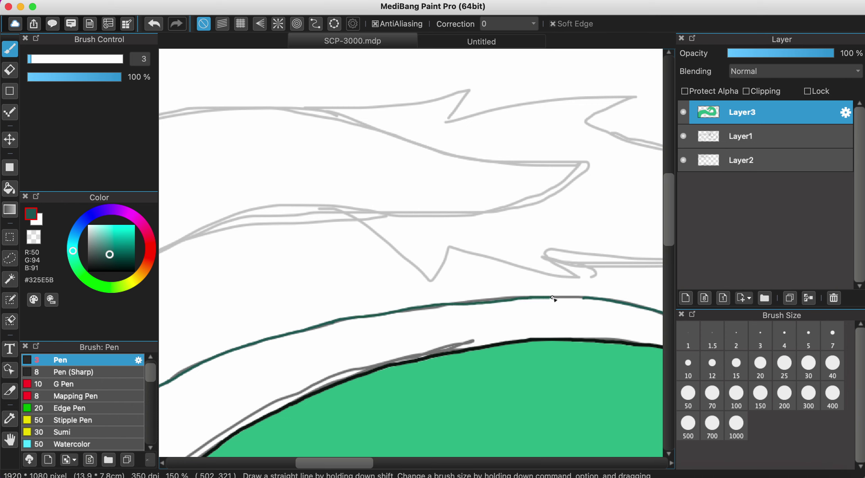
# Set the pen colour to #385754 and ink the outer sketch contour around the lower bend of the neck to the body's underside.
pyautogui.scroll(-5, 586, 299)
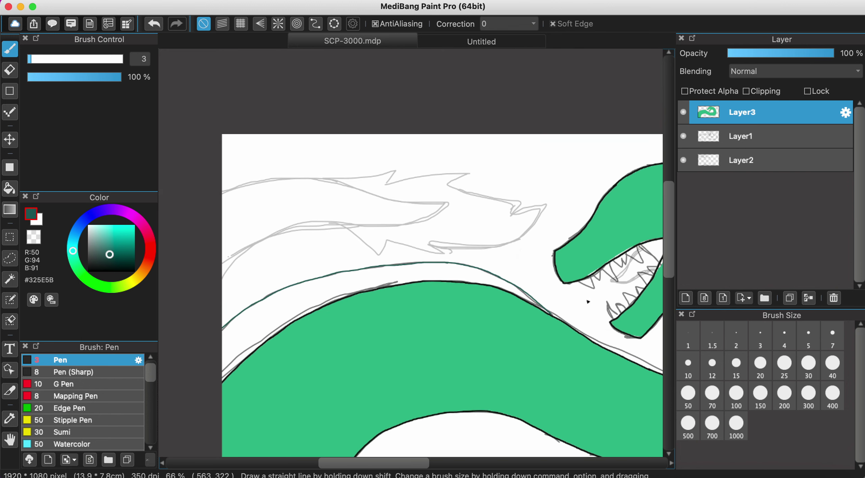
pyautogui.hscroll(10, 587, 301)
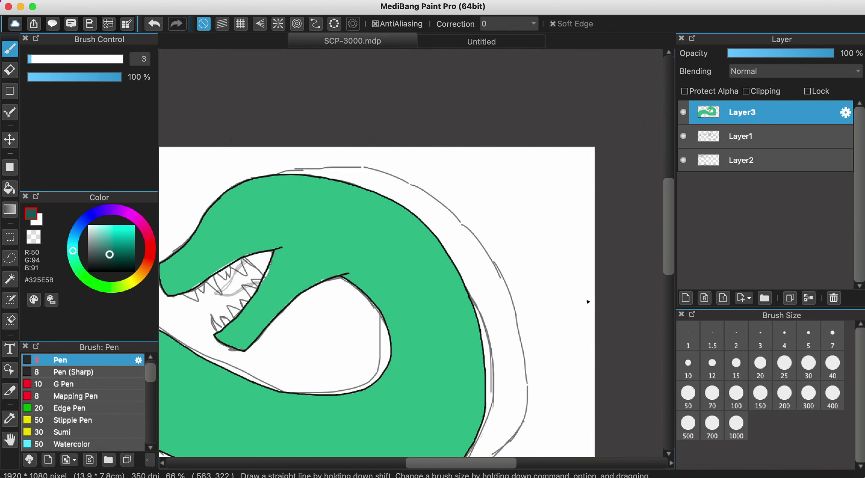
pyautogui.moveTo(108, 253); pyautogui.dragTo(104, 256)
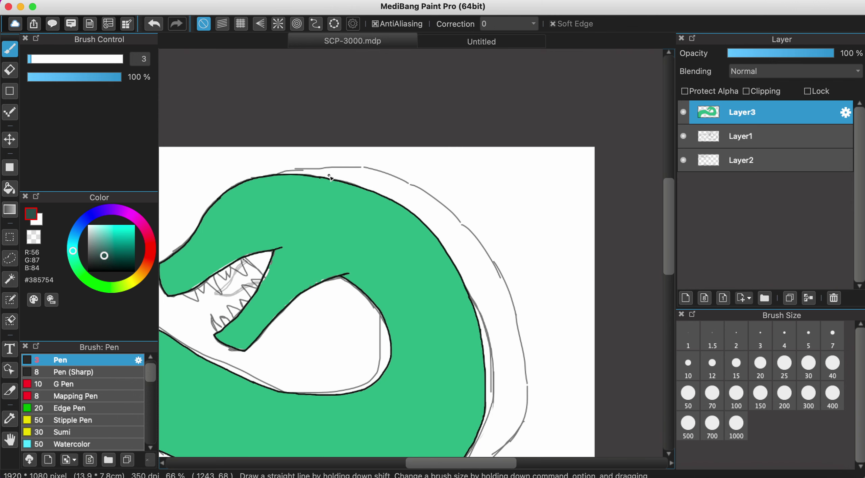
pyautogui.scroll(5, 331, 178)
pyautogui.scroll(-5, 331, 178)
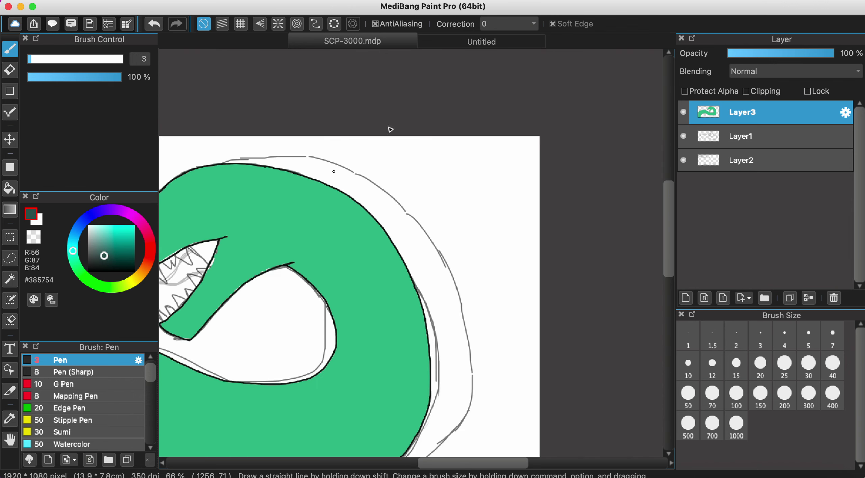
pyautogui.scroll(-5, 423, 232)
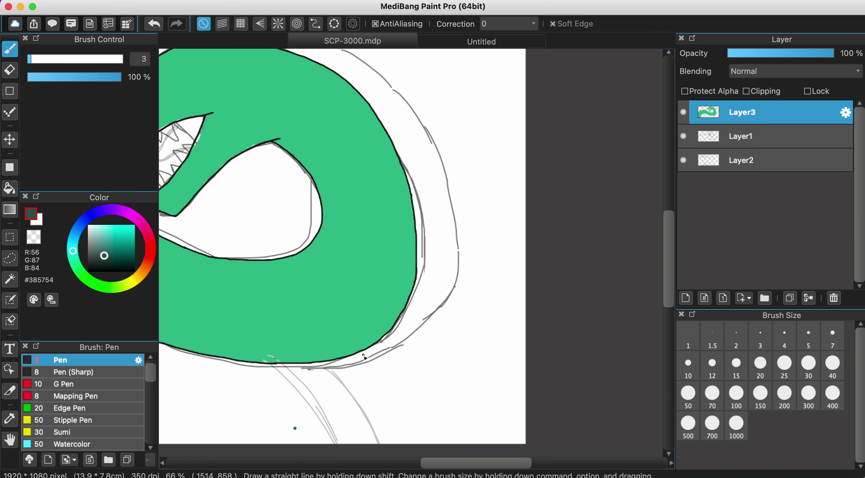
pyautogui.scroll(4, 425, 233)
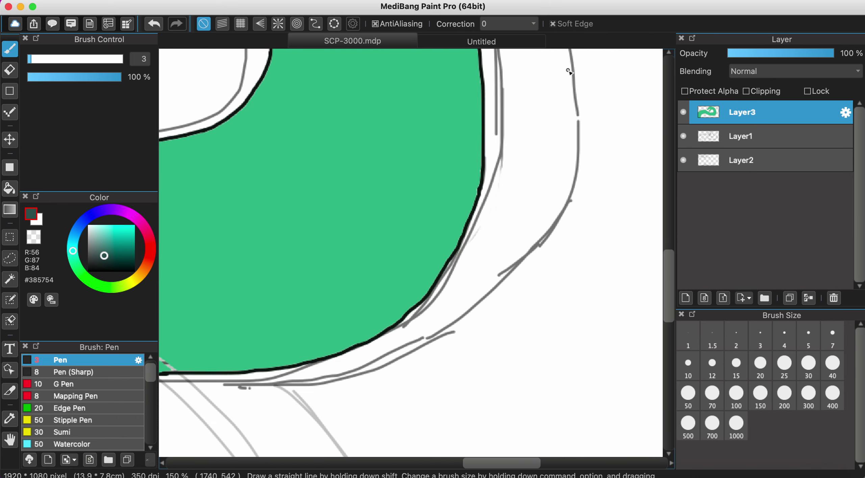
pyautogui.moveTo(568, 117)
pyautogui.mouseDown()
pyautogui.moveTo(567, 177)
pyautogui.moveTo(524, 260)
pyautogui.mouseUp()
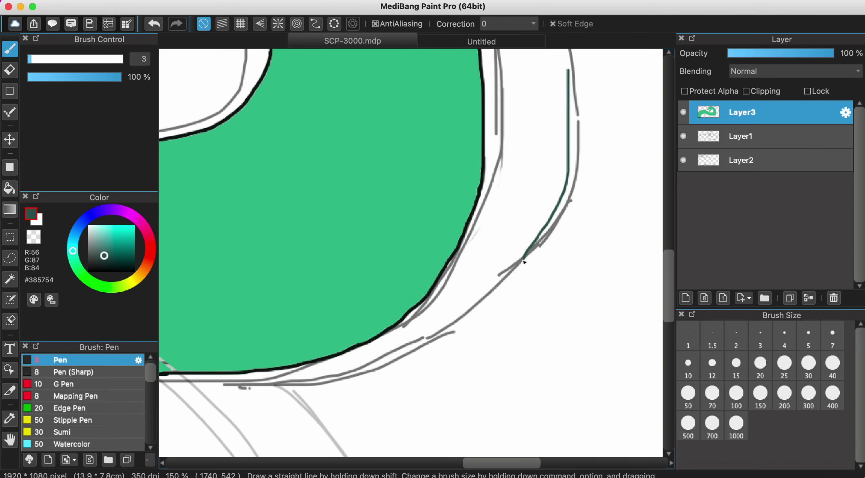
pyautogui.moveTo(497, 287)
pyautogui.mouseDown()
pyautogui.moveTo(431, 340)
pyautogui.moveTo(382, 361)
pyautogui.mouseUp()
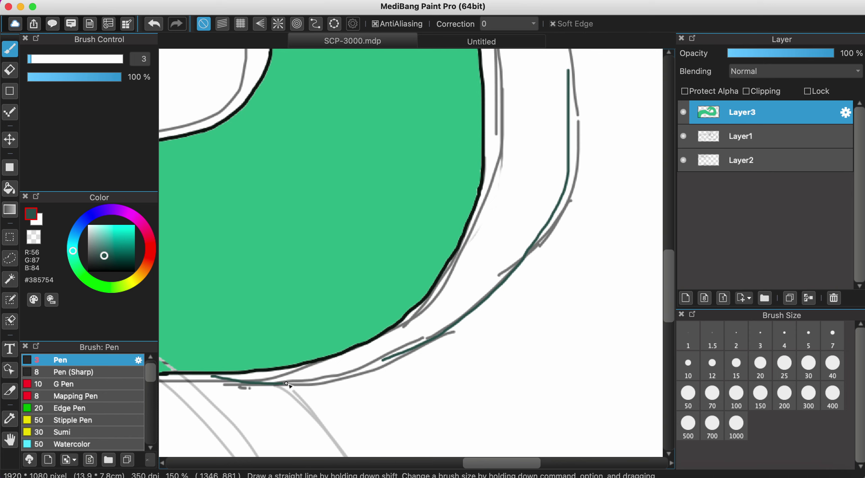
pyautogui.moveTo(338, 379); pyautogui.dragTo(374, 365)
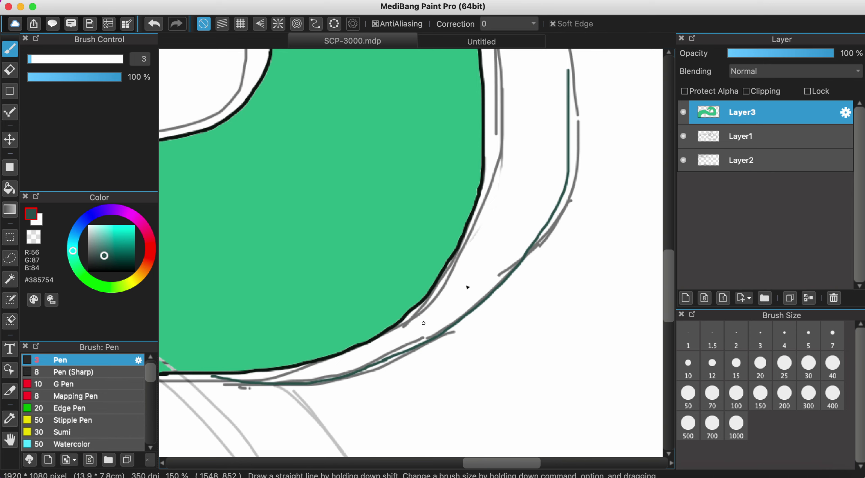
# Ink the outer contour in dark teal up the outer side of the neck, following the grey sketch towards the head.
pyautogui.scroll(8, 467, 290)
pyautogui.hscroll(3, 467, 290)
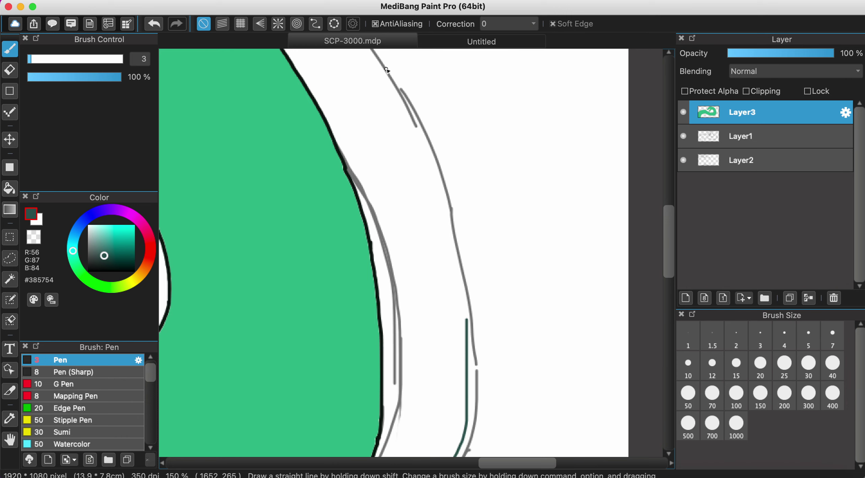
pyautogui.moveTo(390, 79); pyautogui.dragTo(452, 220)
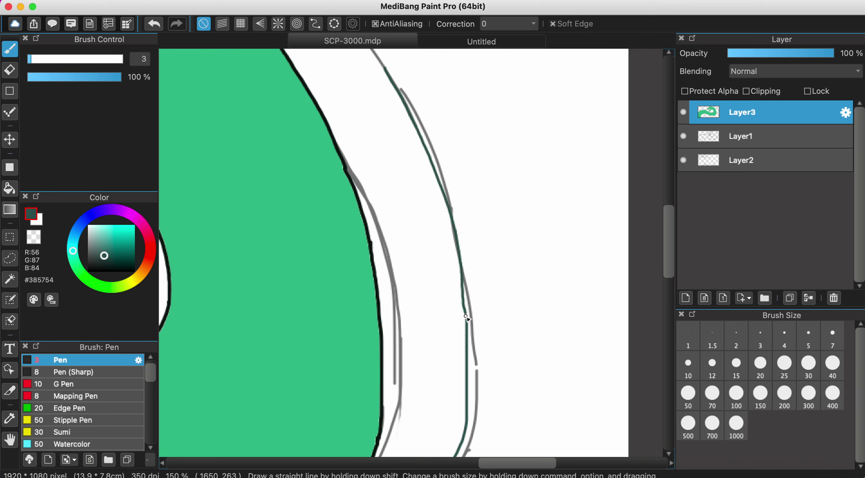
pyautogui.scroll(5, 467, 323)
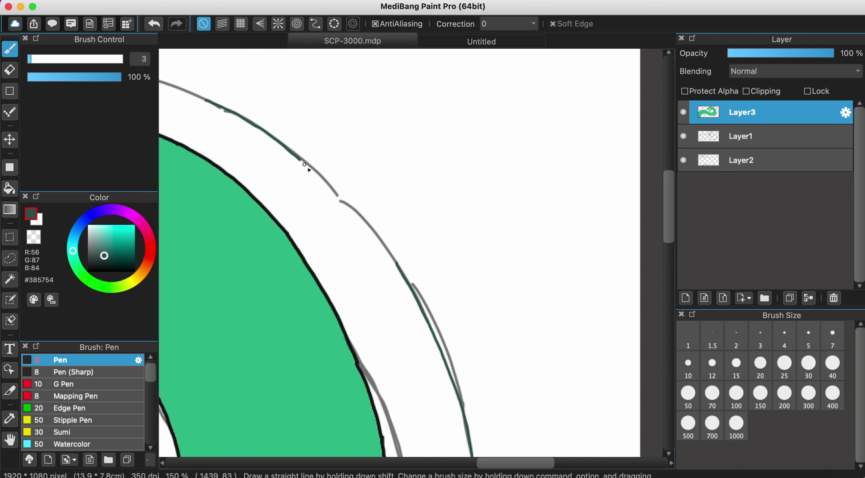
pyautogui.moveTo(304, 165); pyautogui.dragTo(371, 235)
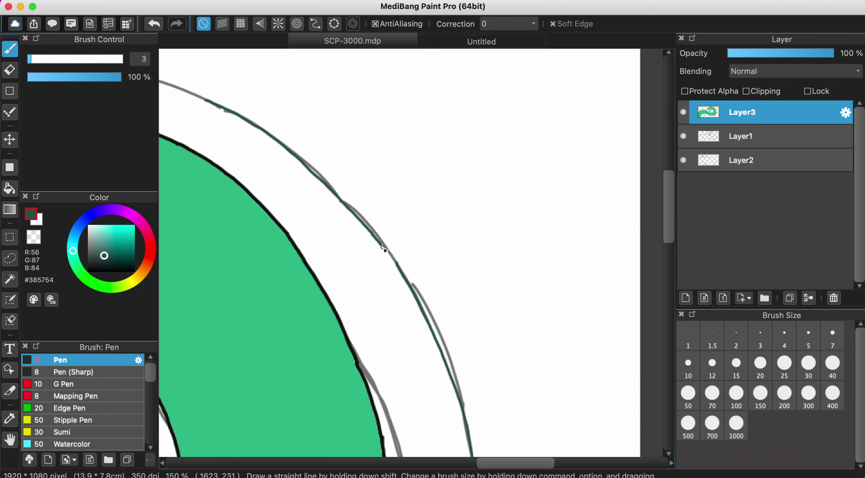
# Ink the start of the outer contour where it rises from the top of the head, following the sketch.
pyautogui.scroll(-4, 412, 275)
pyautogui.hscroll(-4, 387, 250)
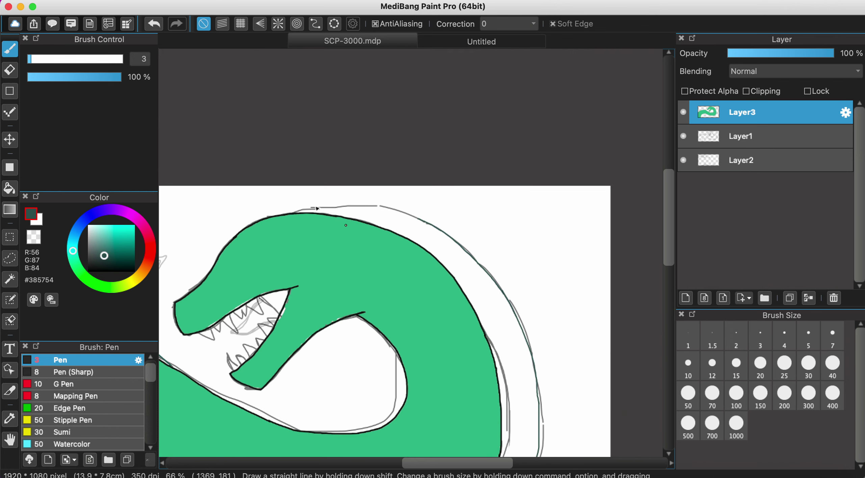
pyautogui.scroll(6, 291, 191)
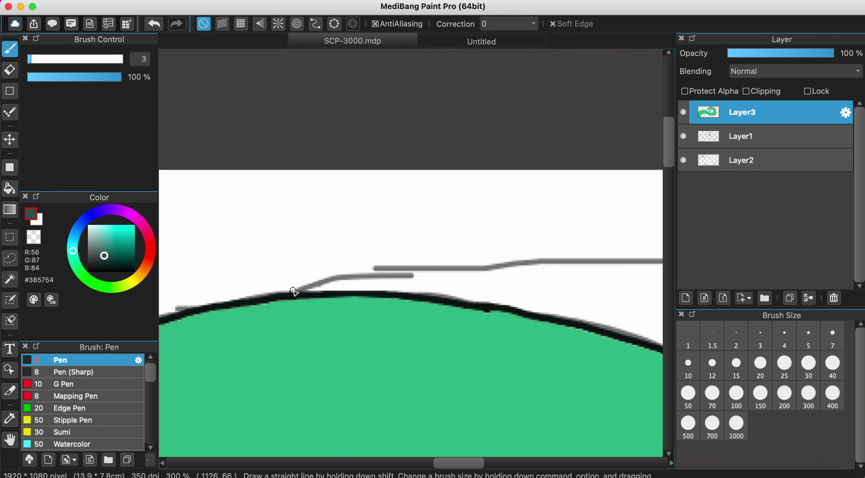
pyautogui.moveTo(294, 291)
pyautogui.mouseDown()
pyautogui.moveTo(379, 274)
pyautogui.moveTo(588, 264)
pyautogui.mouseUp()
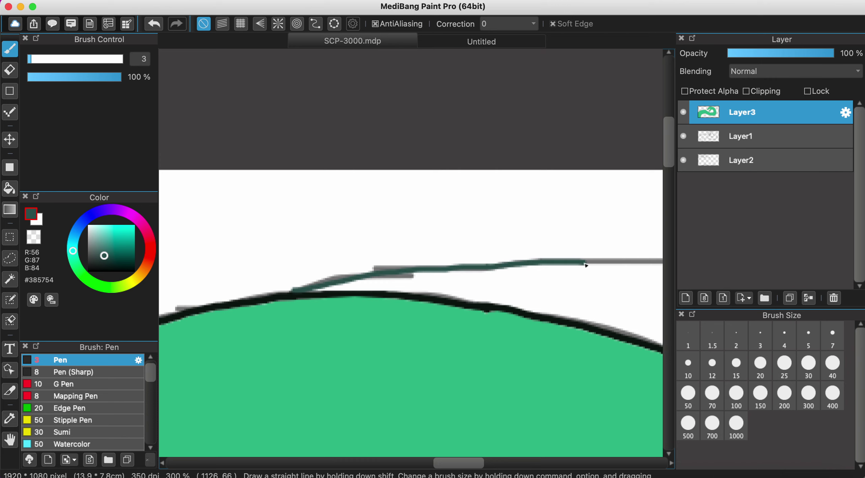
# Ink the remaining stretch of the outer contour behind the head, replacing a bad stroke and closing the gap between both ends.
pyautogui.hscroll(5, 585, 266)
pyautogui.moveTo(406, 242)
pyautogui.mouseDown()
pyautogui.moveTo(472, 250)
pyautogui.moveTo(603, 296)
pyautogui.mouseUp()
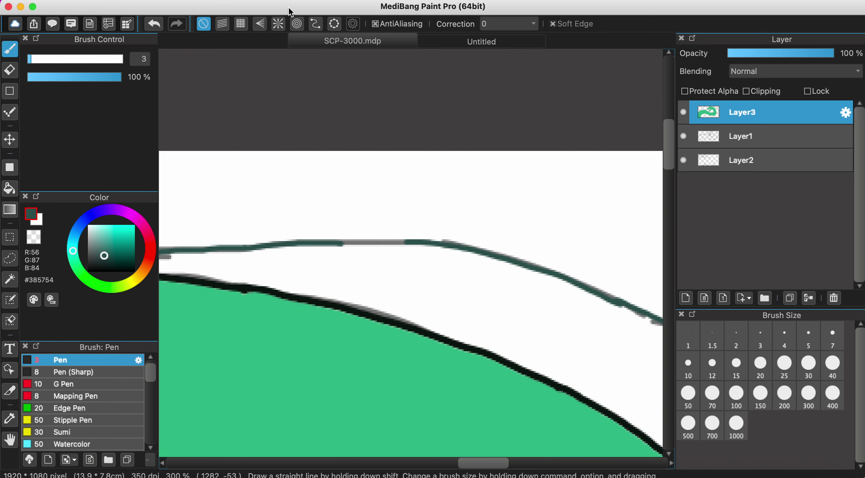
pyautogui.click(154, 23)
pyautogui.hscroll(4, 472, 280)
pyautogui.scroll(-1, 473, 280)
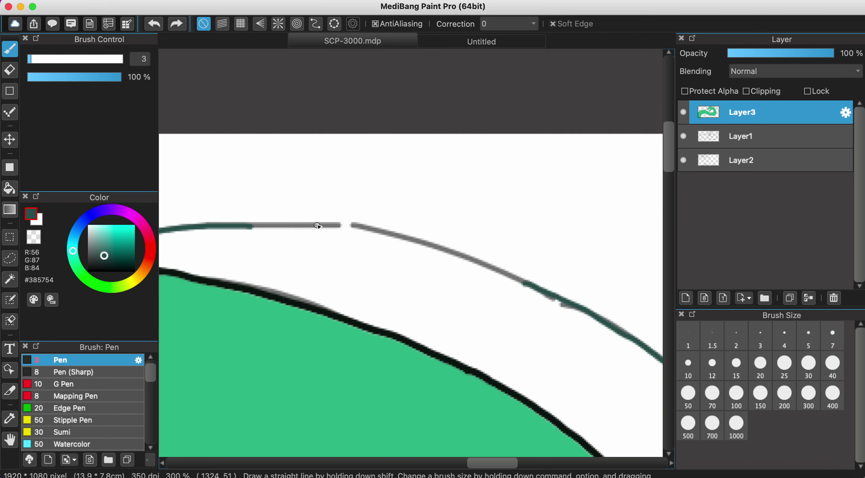
pyautogui.moveTo(314, 222)
pyautogui.mouseDown()
pyautogui.moveTo(428, 241)
pyautogui.moveTo(532, 288)
pyautogui.mouseUp()
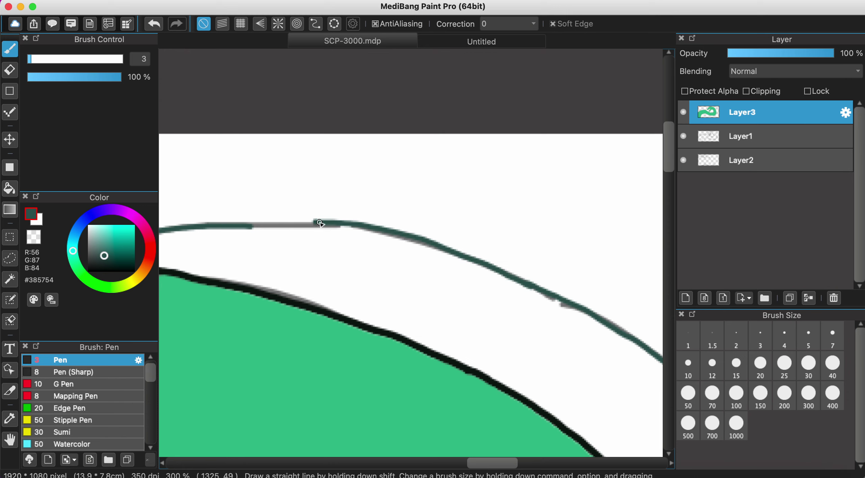
pyautogui.moveTo(305, 224); pyautogui.dragTo(271, 224)
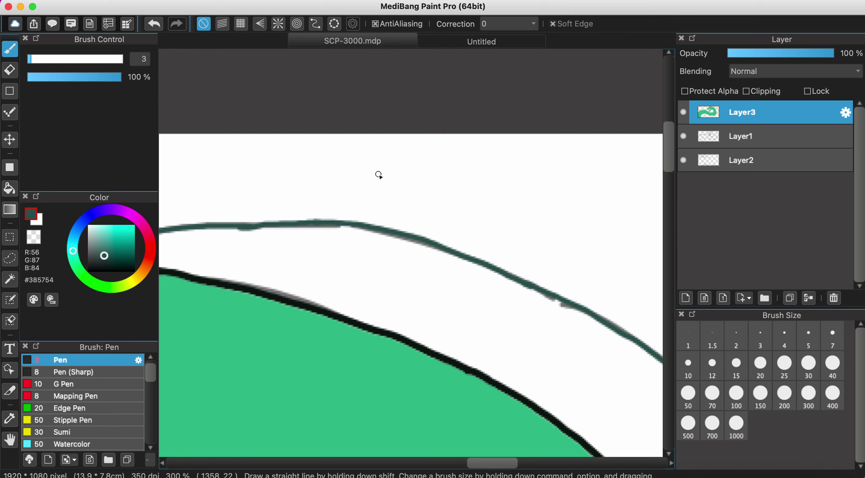
# Hide the Layer1 sketch, comparing the inked serpent with and without it.
pyautogui.scroll(-4, 378, 176)
pyautogui.click(683, 136)
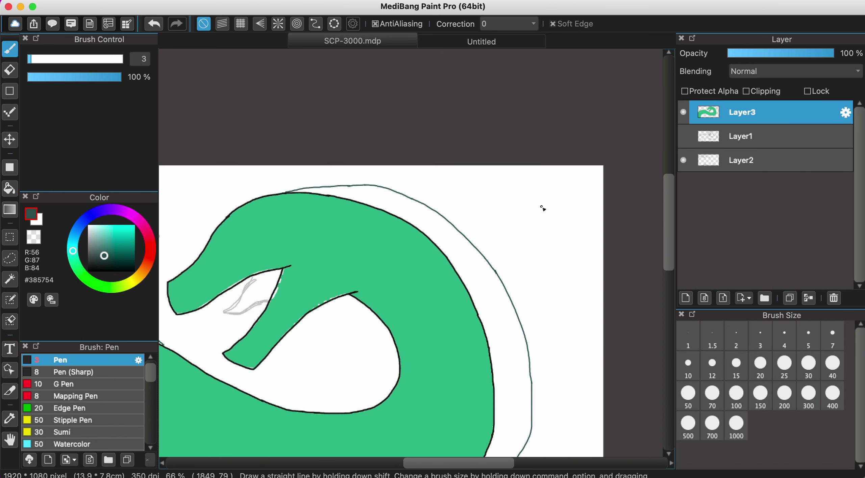
pyautogui.scroll(-2, 542, 206)
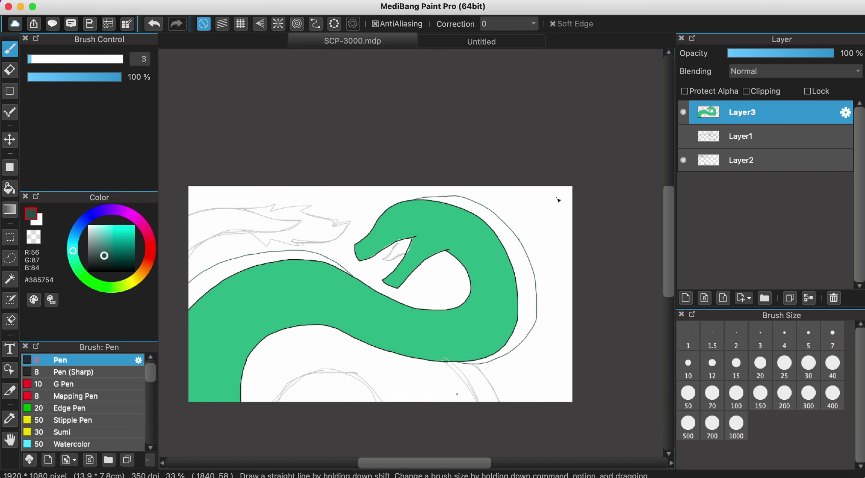
pyautogui.click(683, 136)
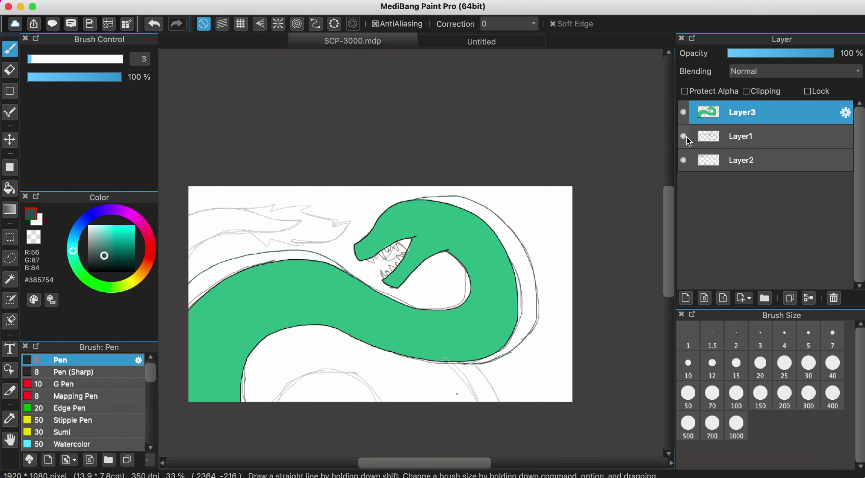
pyautogui.click(682, 136)
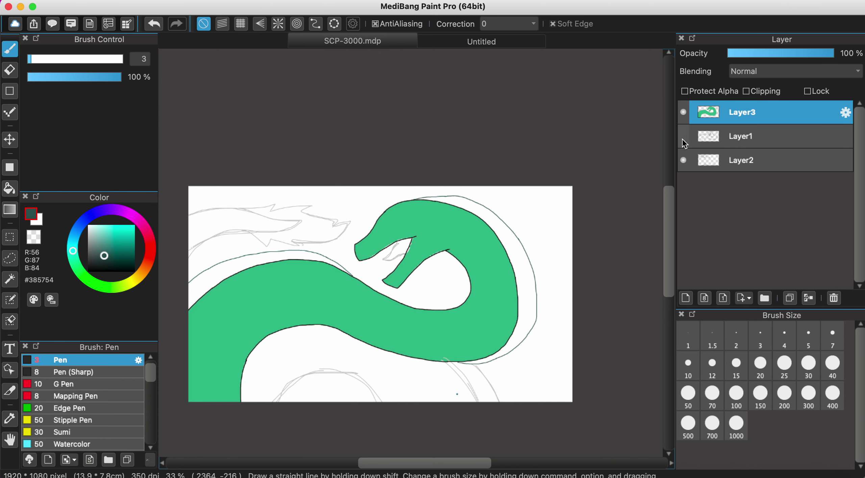
pyautogui.scroll(2, 399, 337)
# Sample the mid green (#4F9079) from the Untitled swatches, return to SCP-3000.mdp and select the Bucket tool.
pyautogui.click(463, 42)
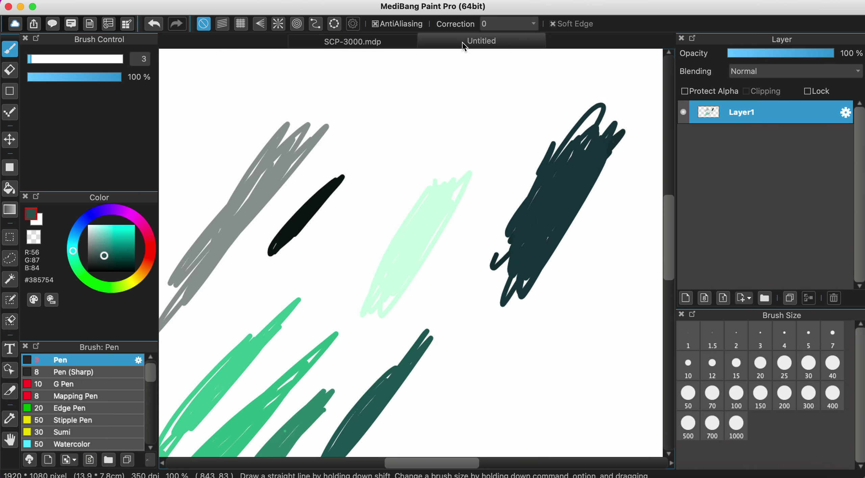
pyautogui.scroll(-5, 380, 179)
pyautogui.hscroll(-3, 381, 180)
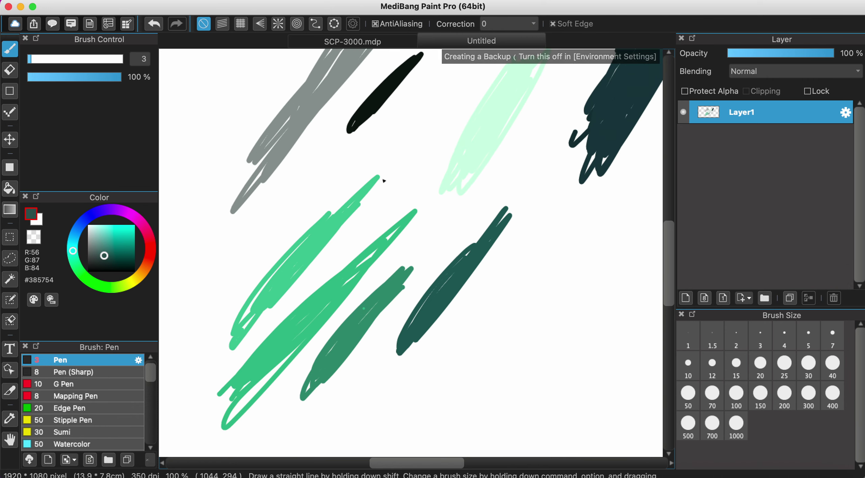
pyautogui.keyDown('alt'); pyautogui.click(381, 306); pyautogui.keyUp('alt')
pyautogui.scroll(-2, 382, 305)
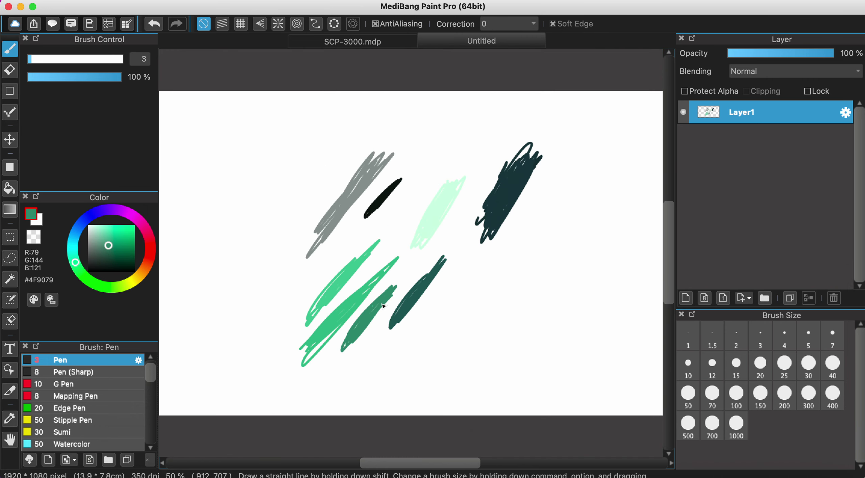
pyautogui.click(383, 46)
pyautogui.scroll(-1, 362, 189)
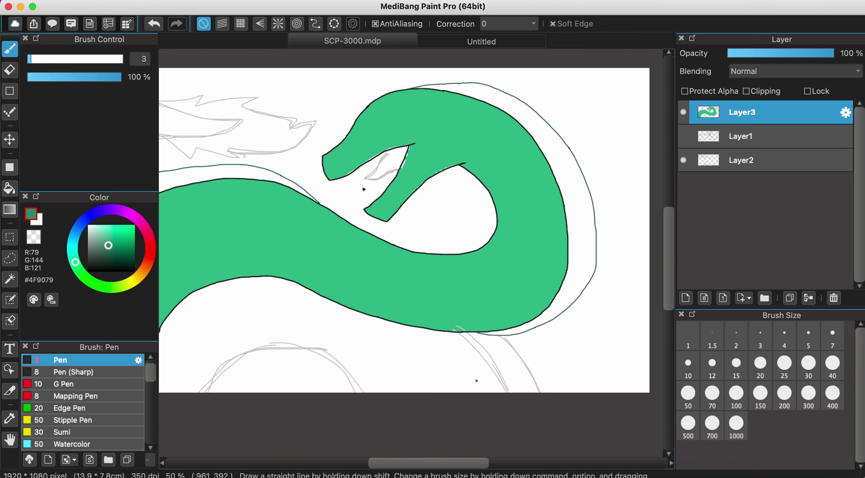
pyautogui.hscroll(-3, 363, 189)
pyautogui.scroll(-1, 363, 189)
pyautogui.hscroll(-3, 363, 189)
pyautogui.scroll(-1, 364, 188)
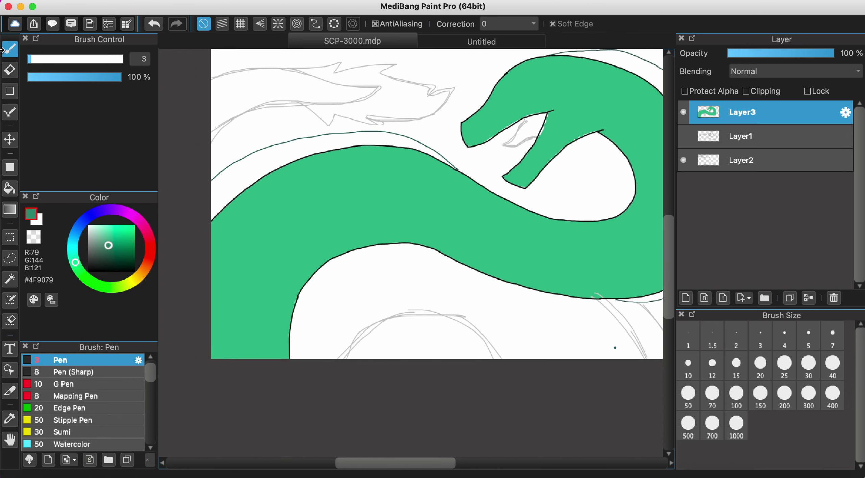
pyautogui.click(10, 188)
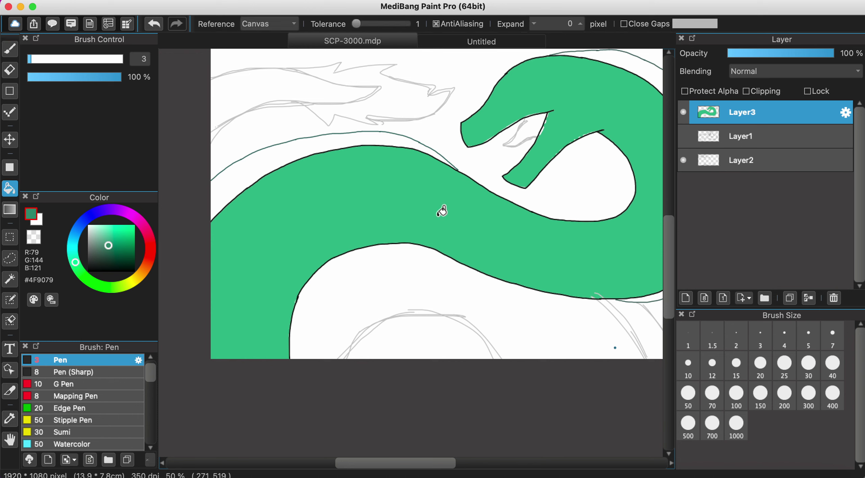
# Add a new empty layer above Layer3.
pyautogui.click(179, 1)
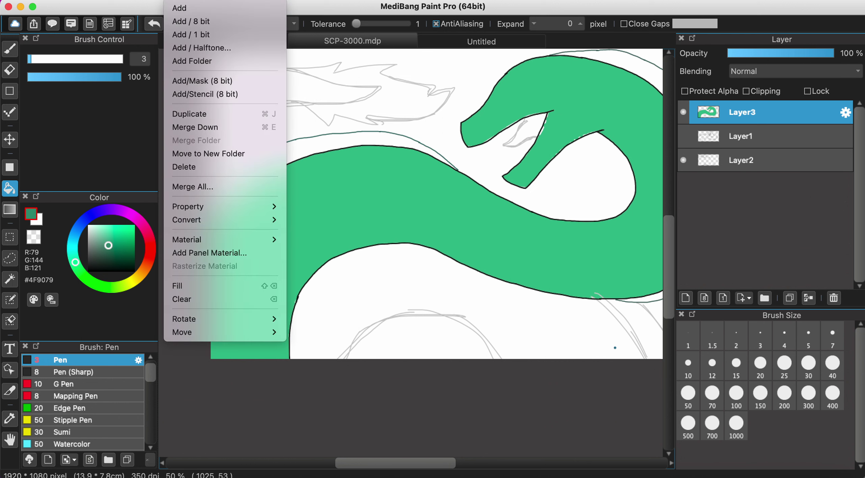
pyautogui.click(197, 8)
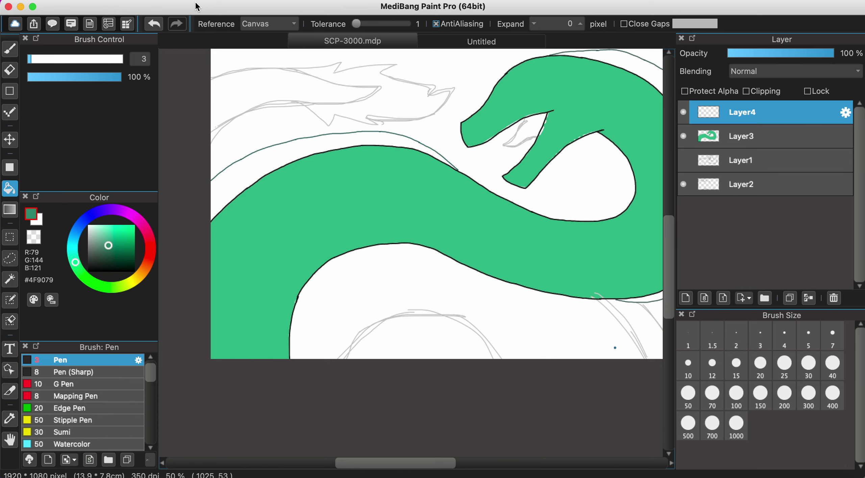
pyautogui.scroll(5, 382, 85)
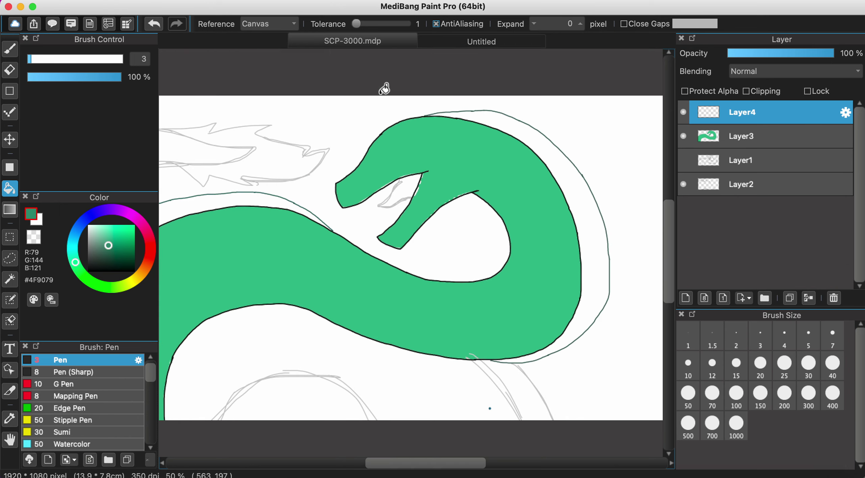
# Sample the pale mint (#D8FFE7) from the Untitled swatches, select the Brush tool and return to the serpent's head in SCP-3000.mdp.
pyautogui.click(440, 42)
pyautogui.scroll(-2, 404, 216)
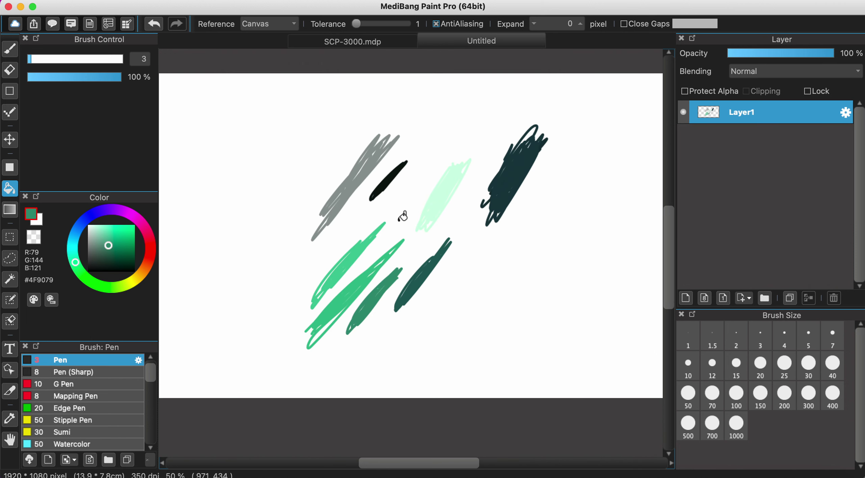
pyautogui.keyDown('alt'); pyautogui.click(451, 184); pyautogui.keyUp('alt')
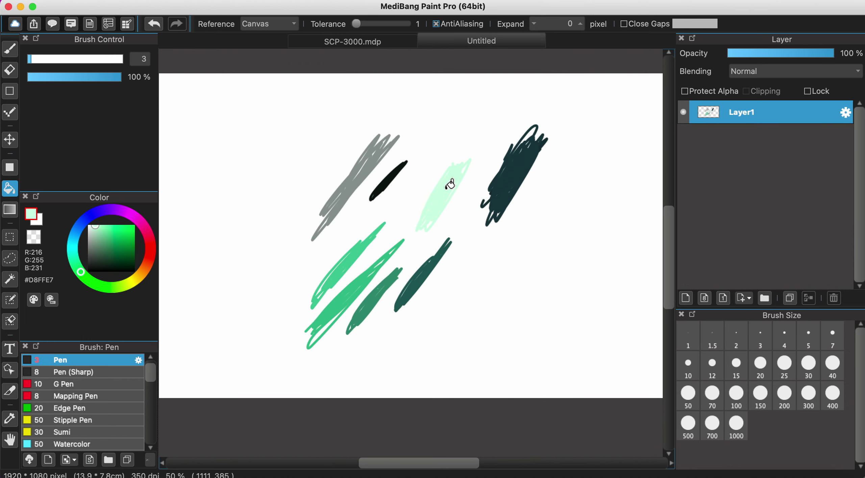
pyautogui.click(9, 50)
pyautogui.click(355, 43)
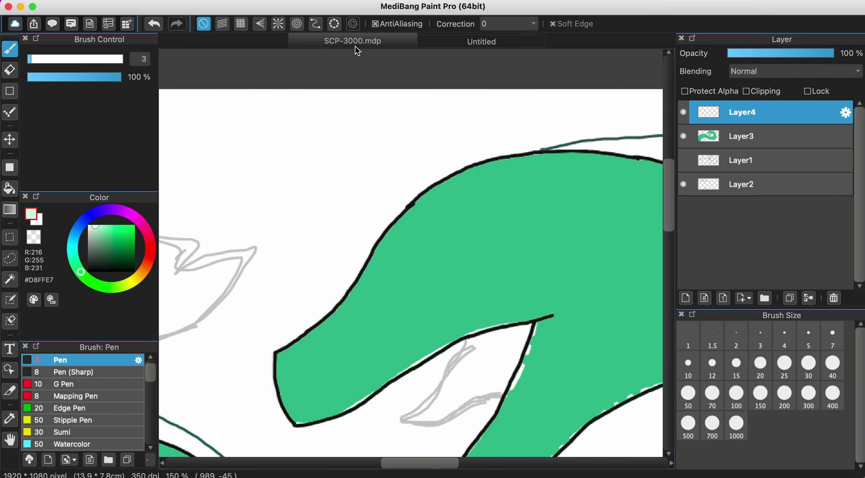
pyautogui.scroll(-2, 554, 236)
pyautogui.scroll(-1, 554, 236)
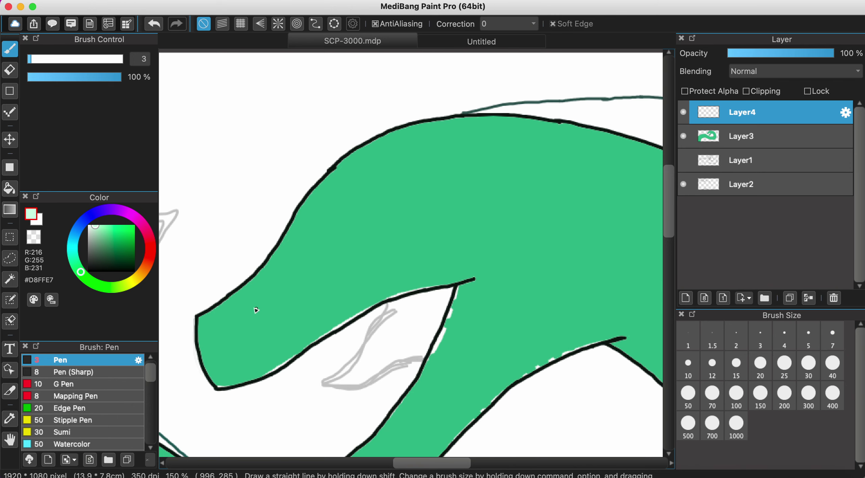
# Paint a filled round eye in pale mint on the serpent's head with Pen (Sharp) at size 10, redoing the first version.
pyautogui.click(84, 372)
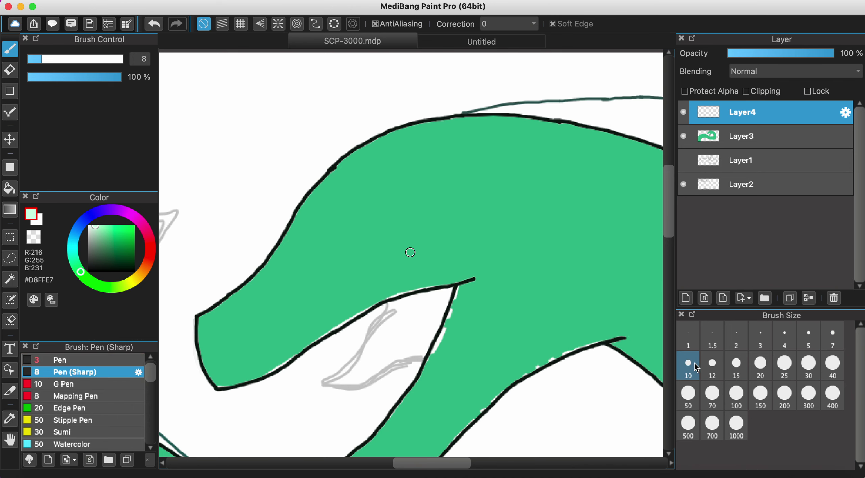
pyautogui.scroll(1, 483, 207)
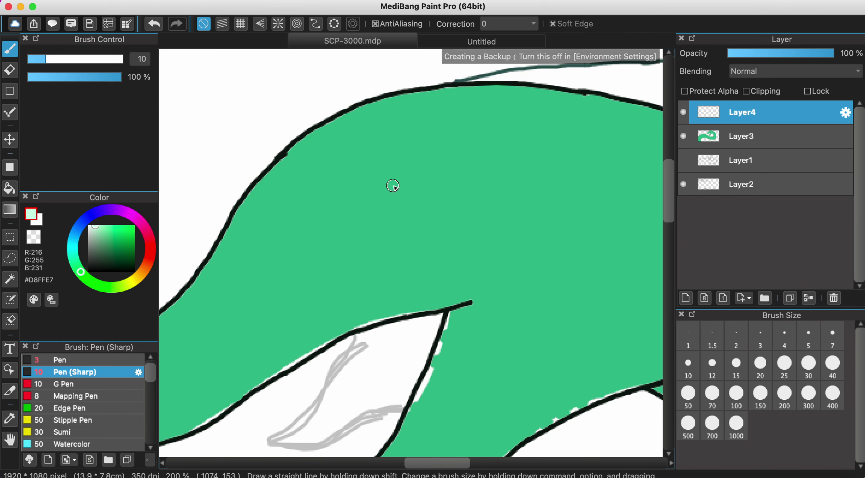
pyautogui.moveTo(380, 175)
pyautogui.mouseDown()
pyautogui.moveTo(407, 167)
pyautogui.moveTo(425, 175)
pyautogui.moveTo(426, 211)
pyautogui.moveTo(383, 215)
pyautogui.moveTo(374, 187)
pyautogui.mouseUp()
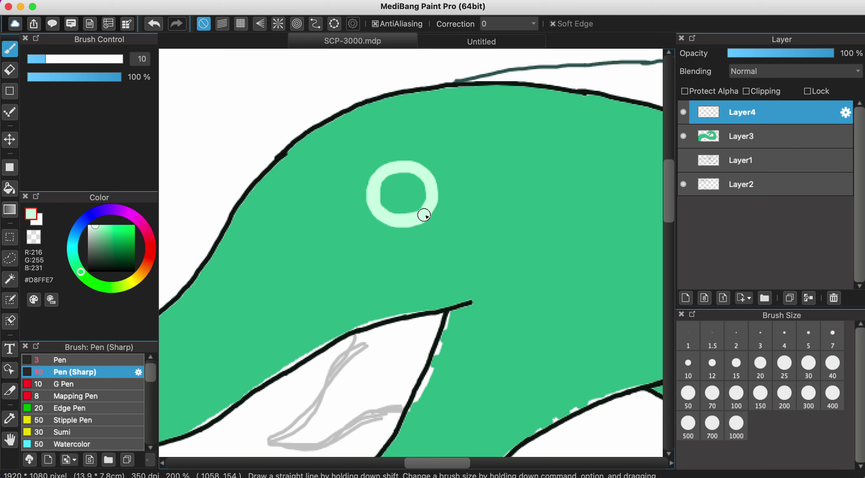
pyautogui.moveTo(426, 199)
pyautogui.mouseDown()
pyautogui.moveTo(394, 182)
pyautogui.moveTo(409, 175)
pyautogui.moveTo(400, 184)
pyautogui.moveTo(421, 186)
pyautogui.moveTo(408, 193)
pyautogui.moveTo(384, 184)
pyautogui.mouseUp()
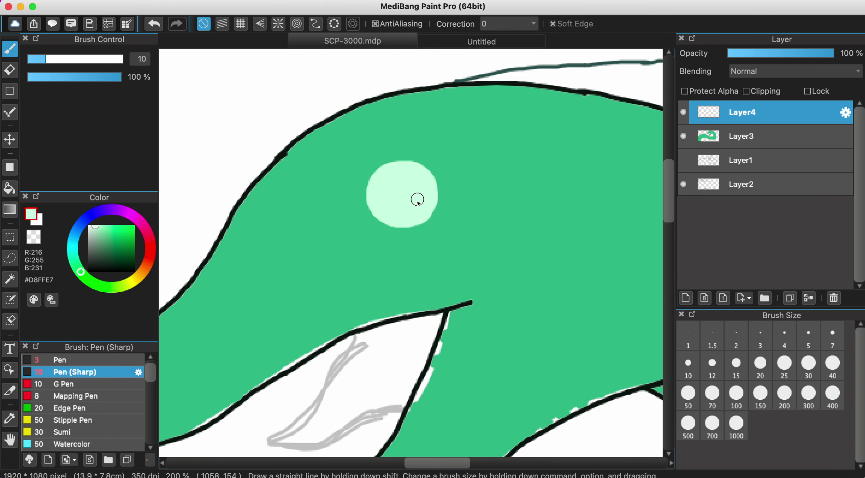
pyautogui.press('super+z')
pyautogui.scroll(-3, 414, 209)
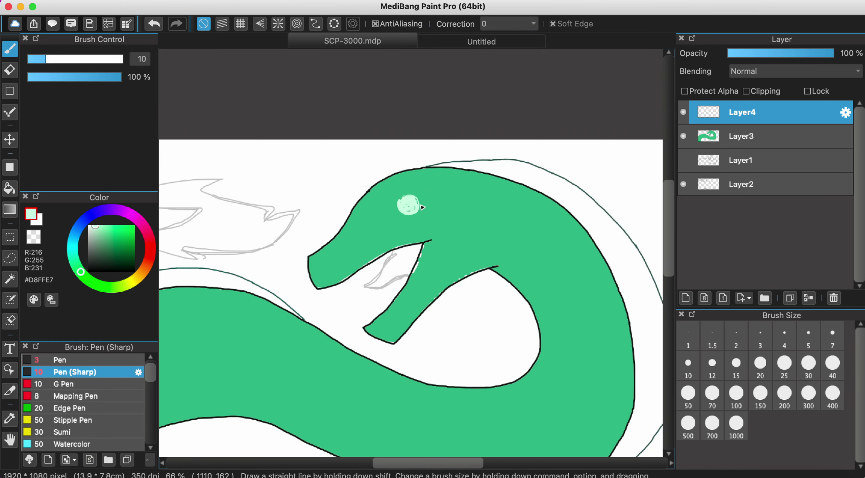
# Fill the gaps in the pale mint eye and round off its edge with the Pen brush at size 3.
pyautogui.scroll(2, 419, 204)
pyautogui.scroll(2, 416, 205)
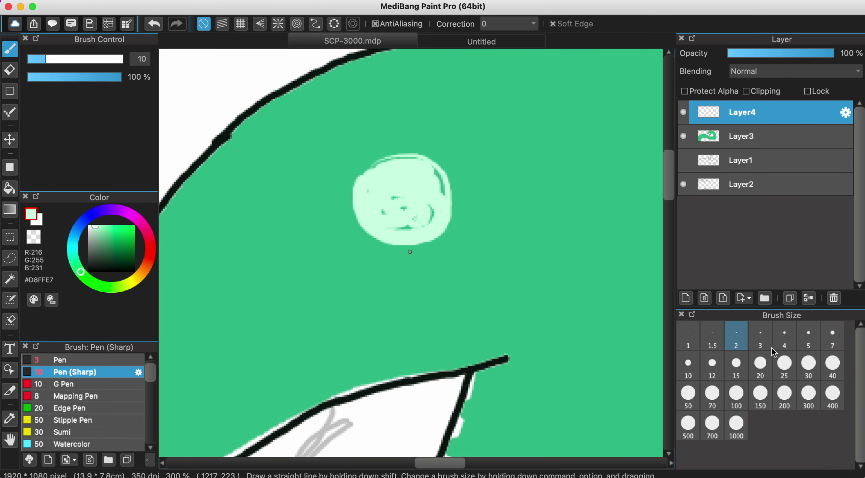
pyautogui.click(92, 360)
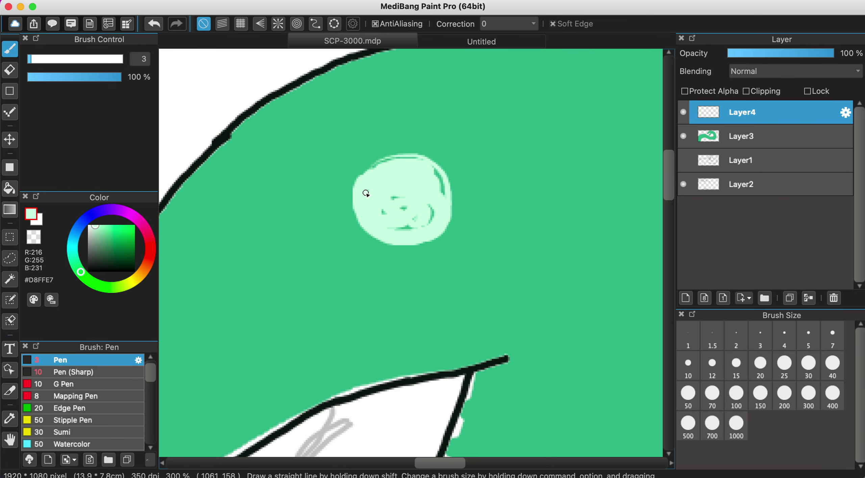
pyautogui.scroll(2, 365, 194)
pyautogui.scroll(2, 367, 195)
pyautogui.scroll(-2, 429, 157)
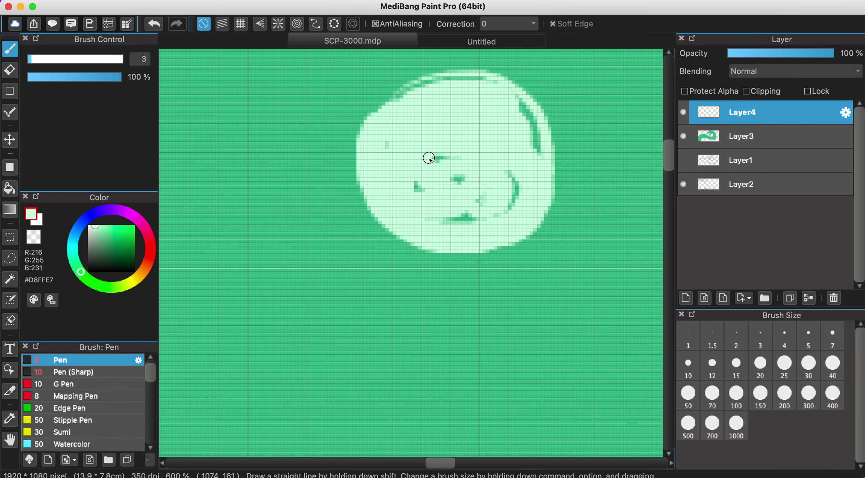
pyautogui.moveTo(386, 142)
pyautogui.mouseDown()
pyautogui.moveTo(450, 219)
pyautogui.moveTo(513, 207)
pyautogui.moveTo(522, 175)
pyautogui.mouseUp()
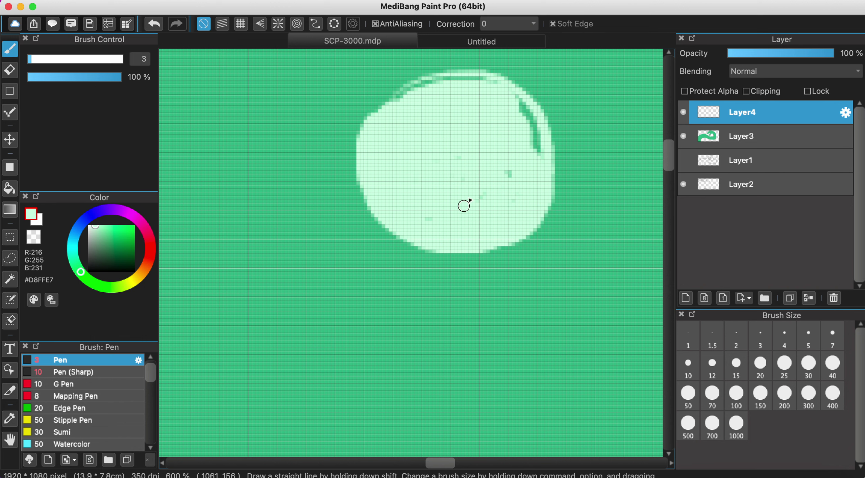
pyautogui.moveTo(521, 101); pyautogui.dragTo(537, 159)
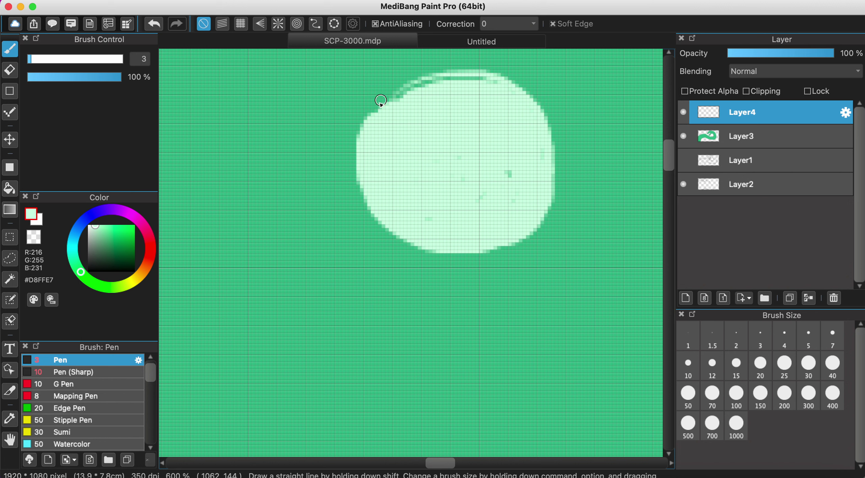
pyautogui.moveTo(366, 133)
pyautogui.mouseDown()
pyautogui.moveTo(396, 87)
pyautogui.moveTo(442, 69)
pyautogui.moveTo(485, 69)
pyautogui.mouseUp()
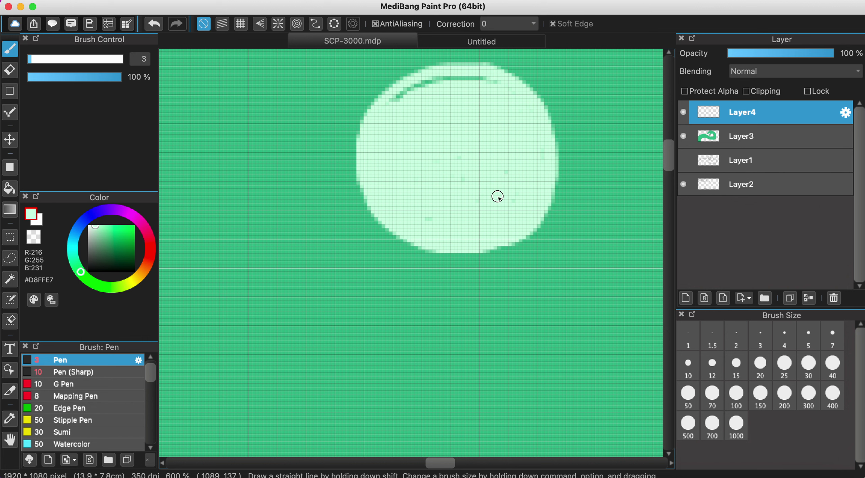
pyautogui.moveTo(382, 94); pyautogui.dragTo(441, 75)
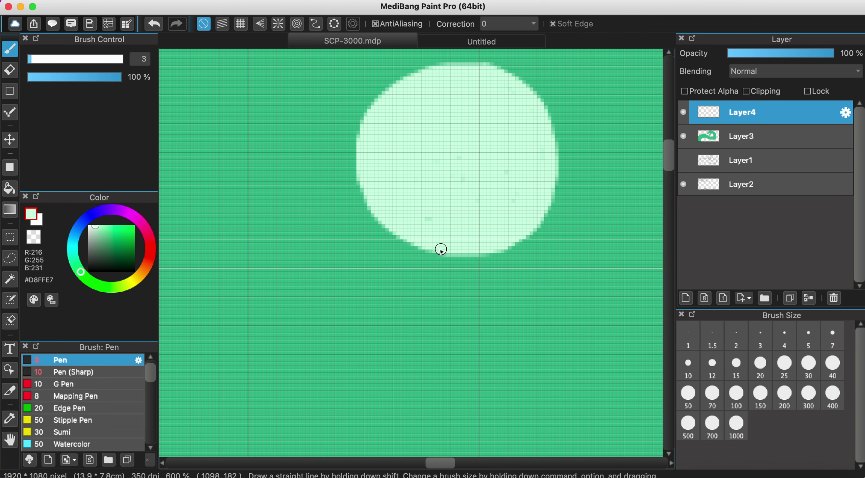
pyautogui.scroll(-4, 422, 153)
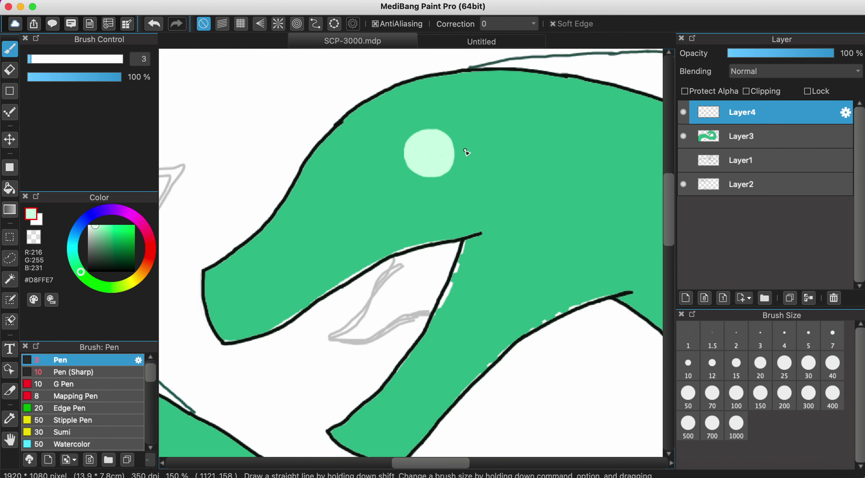
# Examine the serpent's head and jaw up close and check what Layer1, Layer2 and Layer3 contain by toggling their visibility.
pyautogui.scroll(-3, 466, 153)
pyautogui.hscroll(3, 466, 152)
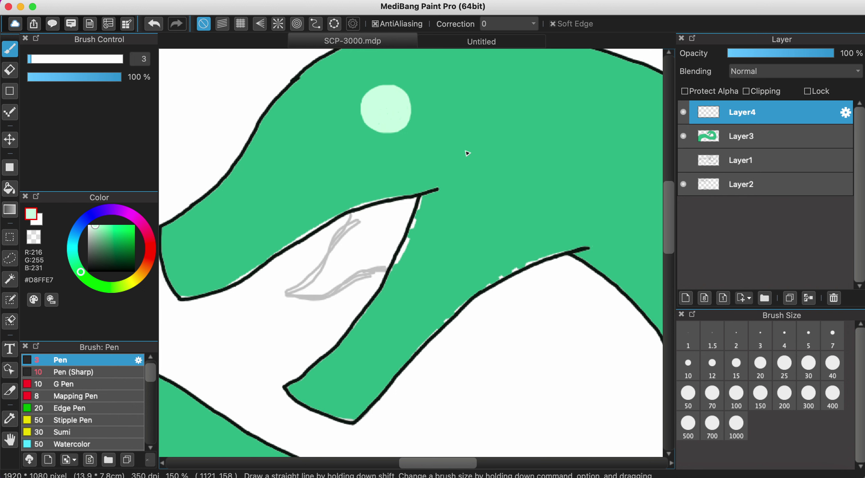
pyautogui.scroll(-1, 467, 153)
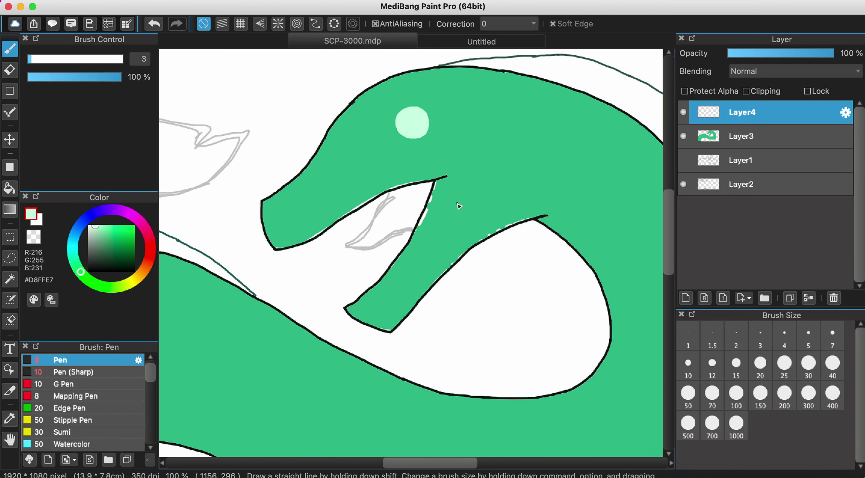
pyautogui.scroll(-2, 457, 203)
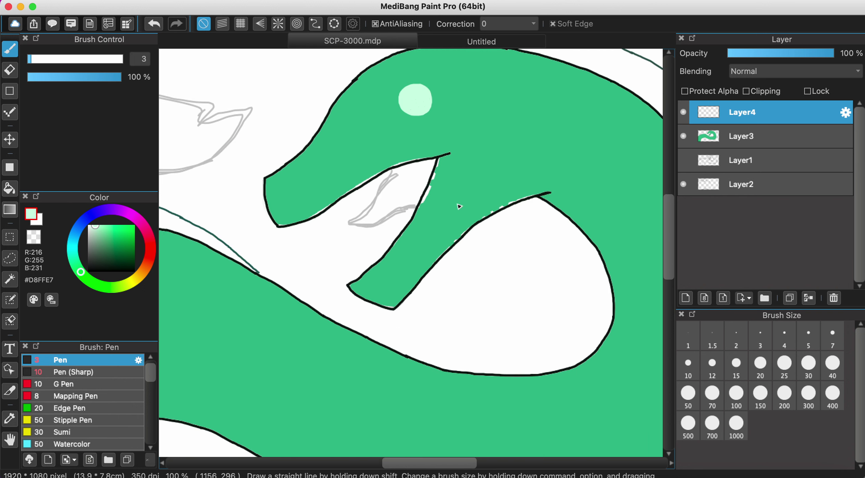
pyautogui.click(683, 160)
pyautogui.click(683, 160)
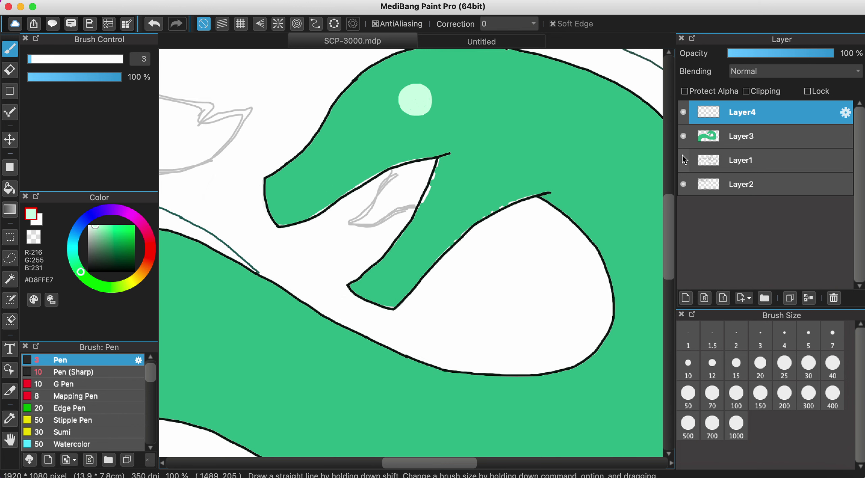
pyautogui.click(683, 137)
pyautogui.click(683, 137)
pyautogui.scroll(-2, 435, 222)
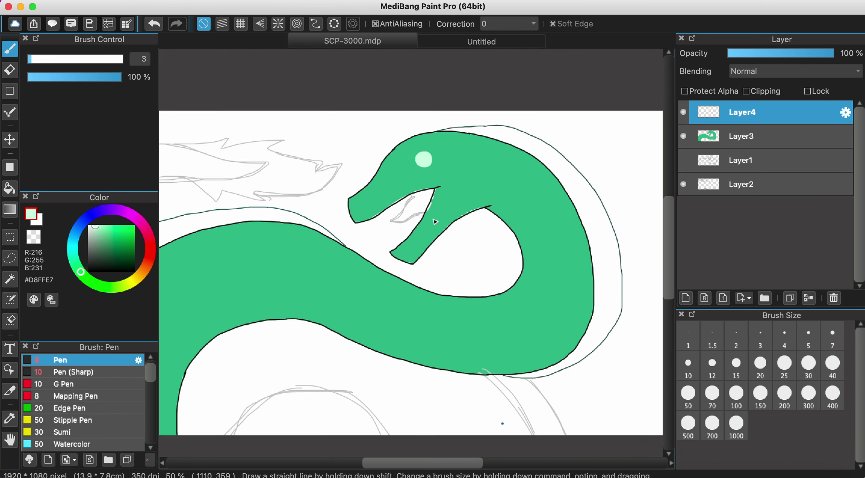
pyautogui.scroll(-1, 436, 222)
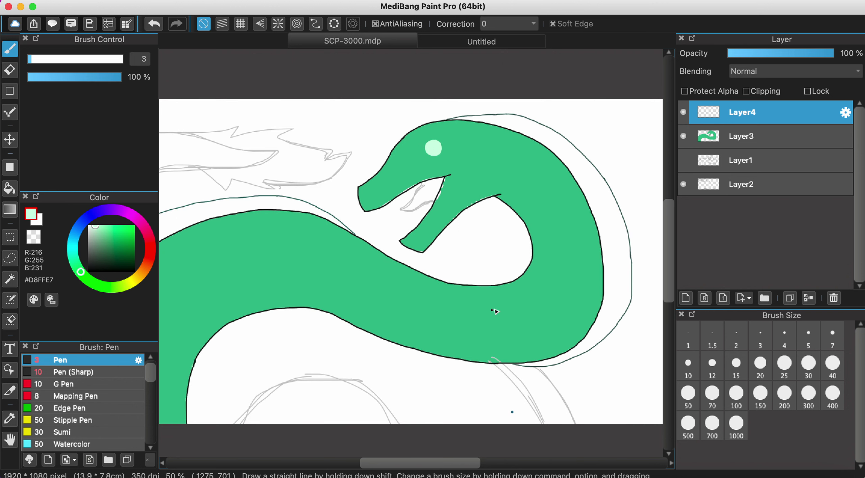
pyautogui.click(685, 159)
pyautogui.click(685, 159)
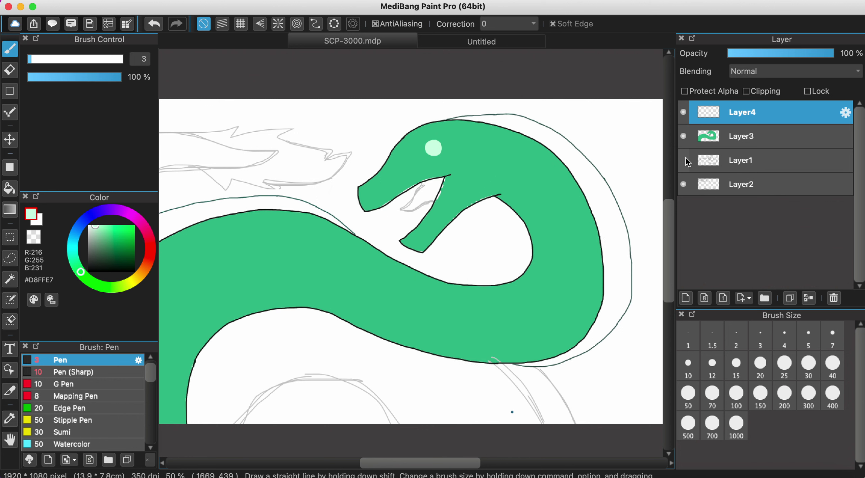
pyautogui.press('super+minus')
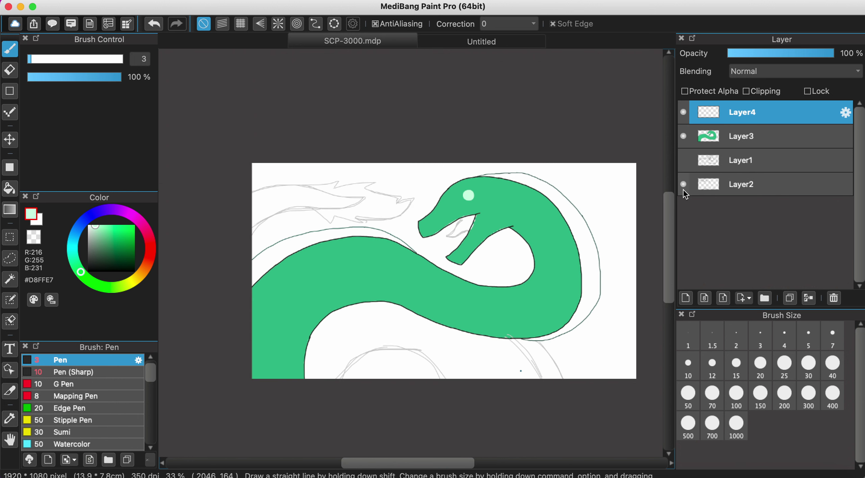
pyautogui.click(684, 186)
pyautogui.click(684, 185)
pyautogui.scroll(-3, 541, 329)
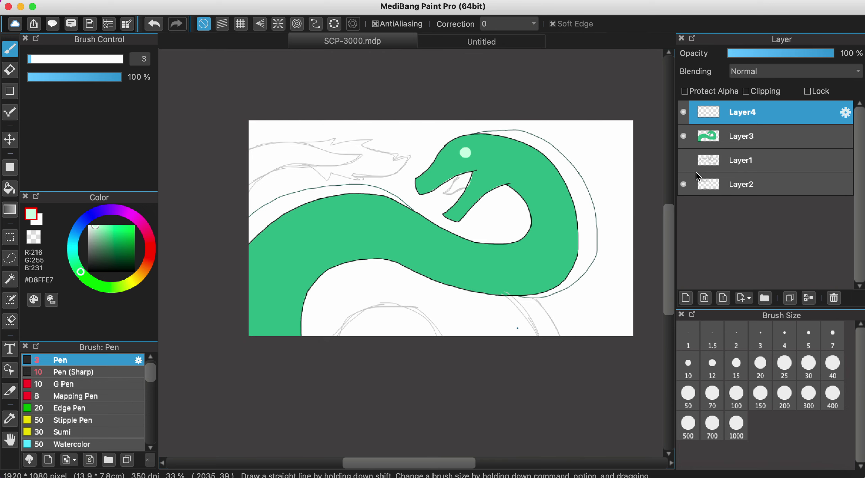
pyautogui.scroll(7, 482, 203)
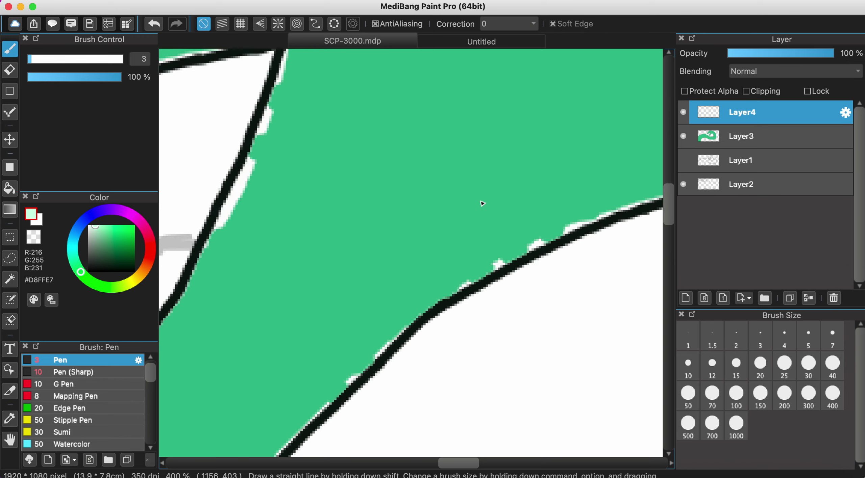
pyautogui.scroll(-2, 482, 203)
pyautogui.scroll(-8, 482, 202)
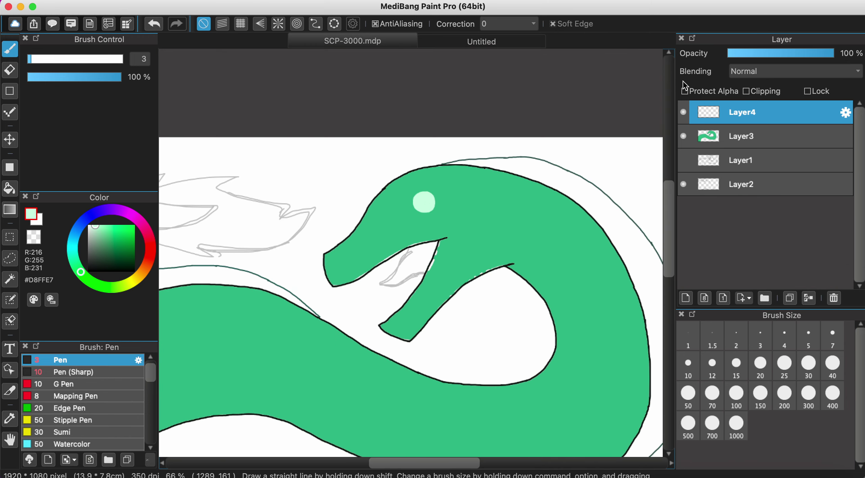
# Sample the mid green (#4F9079) from the Untitled swatches, return to SCP-3000.mdp and select the Watercolor brush.
pyautogui.click(511, 44)
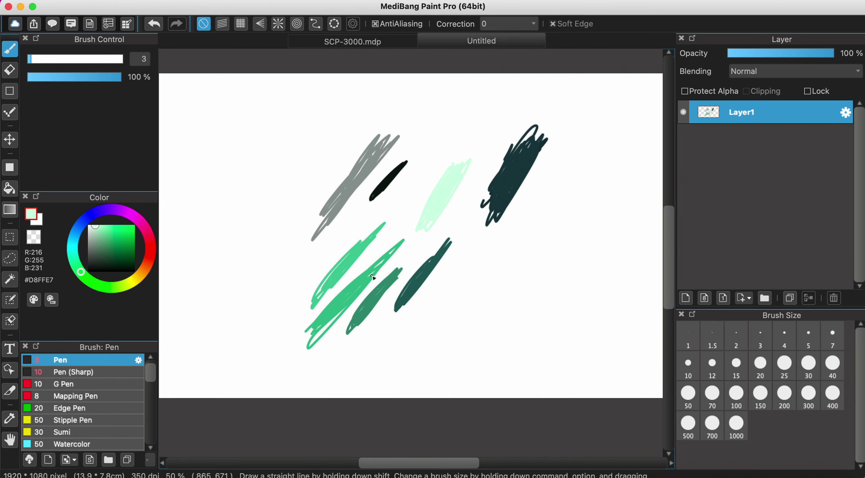
pyautogui.keyDown('alt'); pyautogui.click(379, 290); pyautogui.keyUp('alt')
pyautogui.click(352, 41)
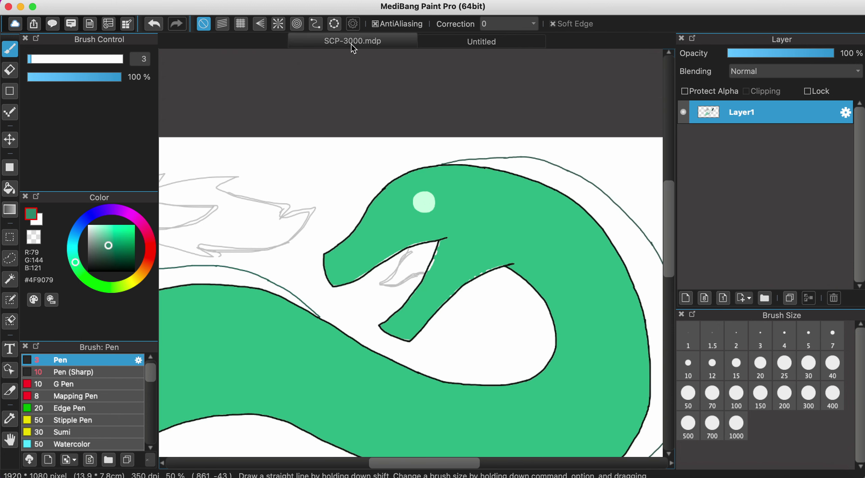
pyautogui.scroll(-1, 89, 436)
pyautogui.scroll(-3, 90, 436)
pyautogui.scroll(2, 90, 436)
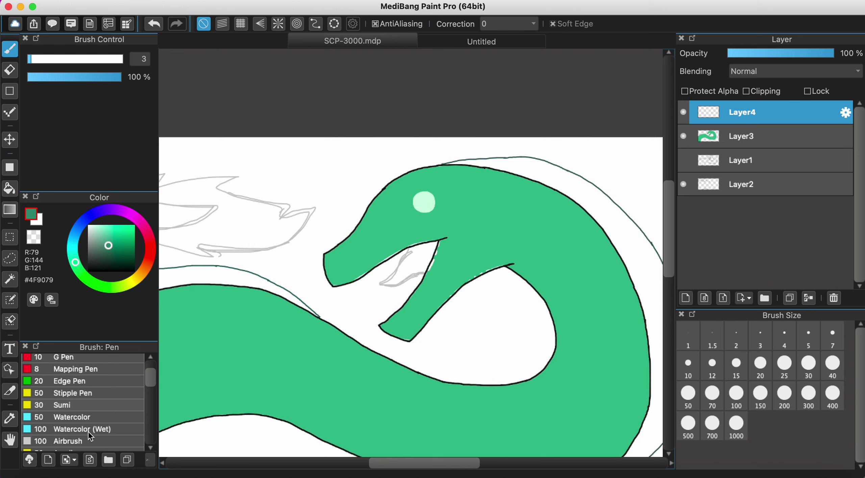
pyautogui.click(87, 422)
# Make Layer3 the active layer and hide the Layer2 sketch.
pyautogui.scroll(-3, 529, 332)
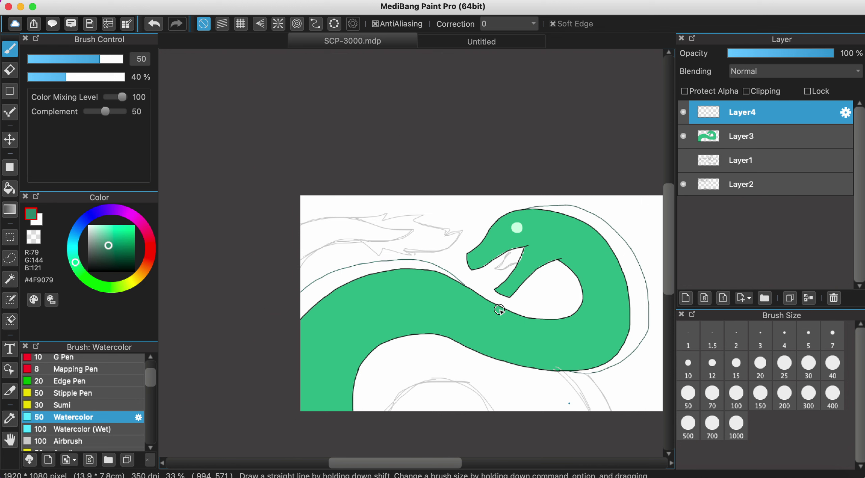
pyautogui.scroll(3, 517, 331)
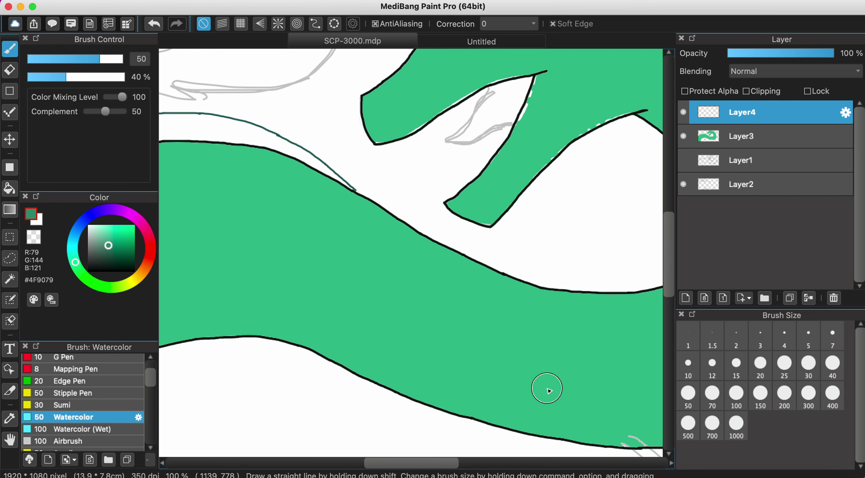
pyautogui.scroll(-2, 546, 388)
pyautogui.scroll(2, 550, 391)
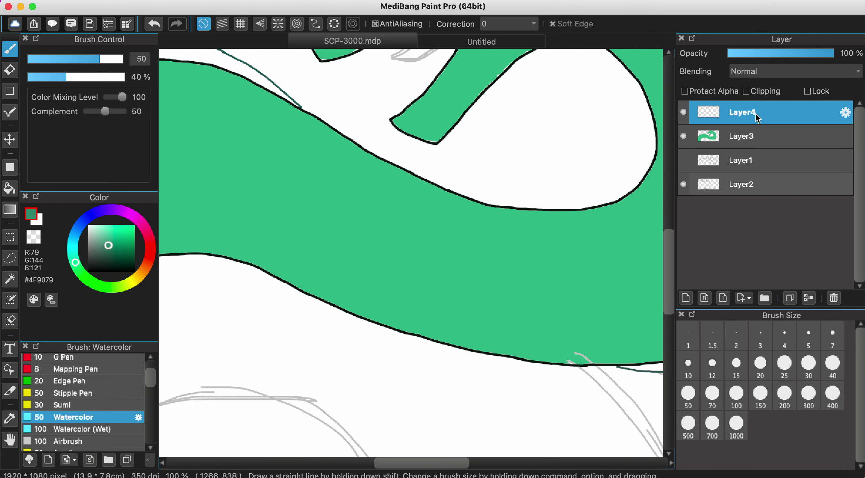
pyautogui.click(743, 143)
pyautogui.click(683, 184)
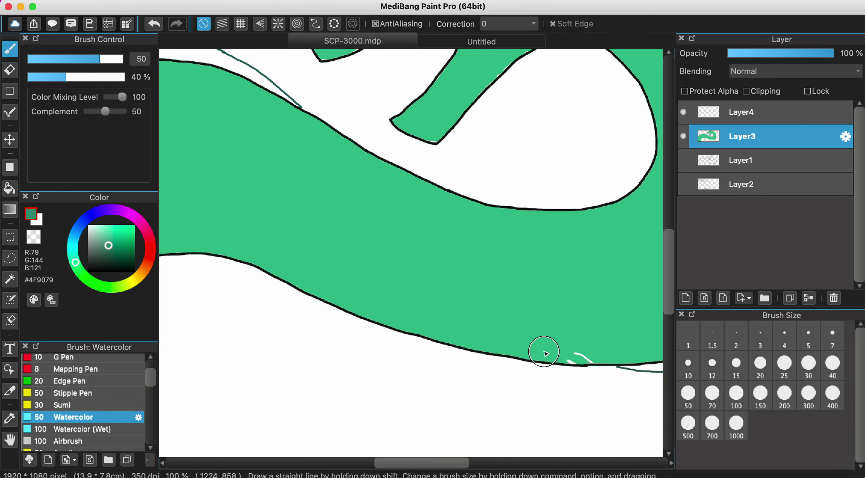
# Shade the body's underside and the outer curve of the neck in mid green with Watercolor at size 50 and 40 % opacity.
pyautogui.moveTo(545, 349)
pyautogui.mouseDown()
pyautogui.moveTo(603, 349)
pyautogui.moveTo(546, 342)
pyautogui.moveTo(618, 346)
pyautogui.mouseUp()
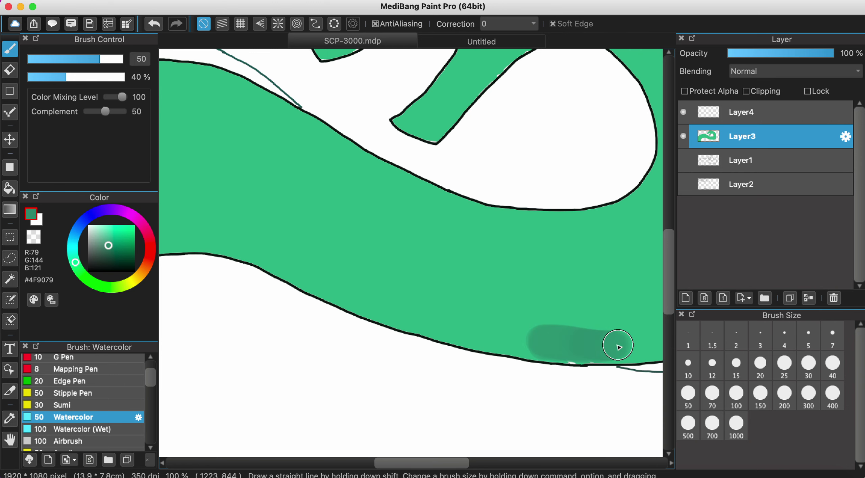
pyautogui.scroll(-2, 554, 328)
pyautogui.hscroll(5, 554, 328)
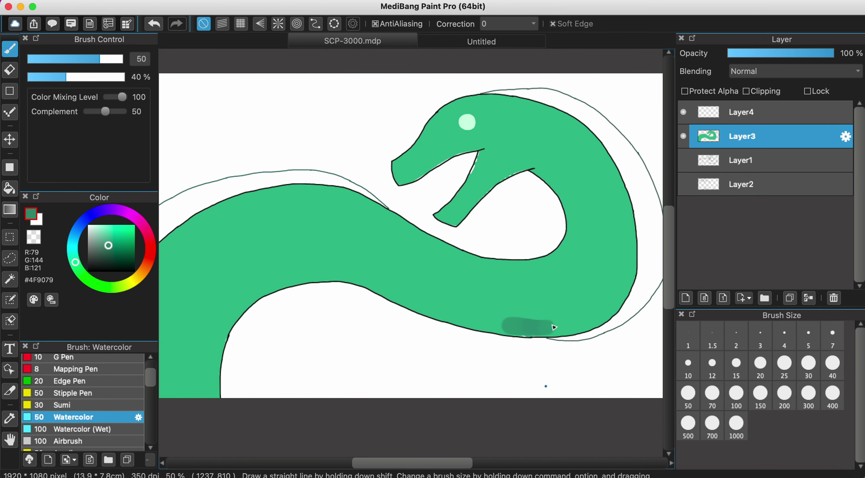
pyautogui.moveTo(525, 189)
pyautogui.mouseDown()
pyautogui.moveTo(548, 247)
pyautogui.moveTo(537, 306)
pyautogui.moveTo(491, 336)
pyautogui.moveTo(467, 344)
pyautogui.moveTo(448, 338)
pyautogui.mouseUp()
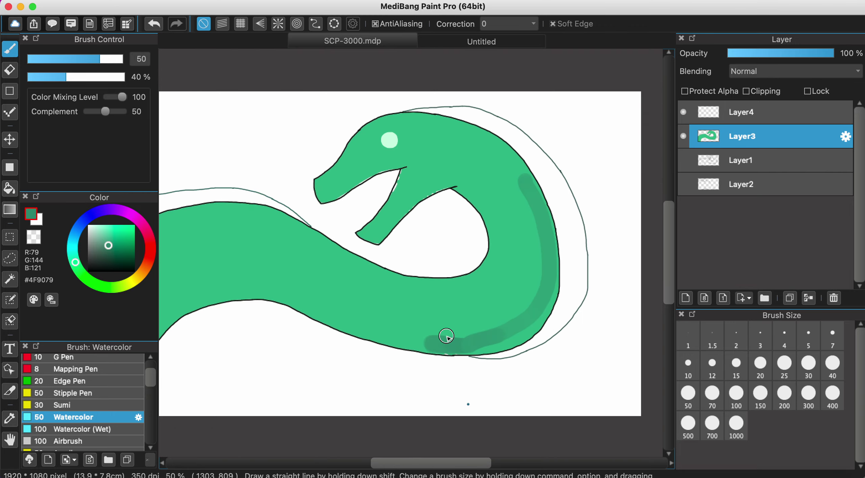
pyautogui.click(479, 42)
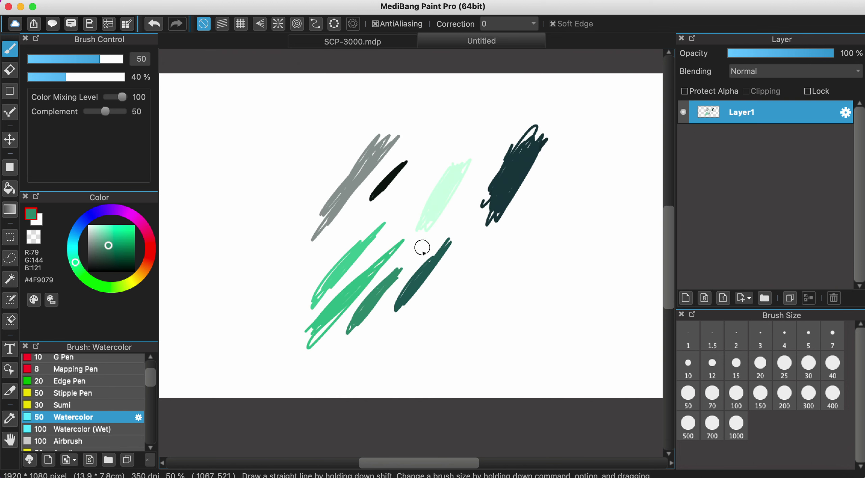
pyautogui.click(363, 44)
pyautogui.scroll(1, 351, 228)
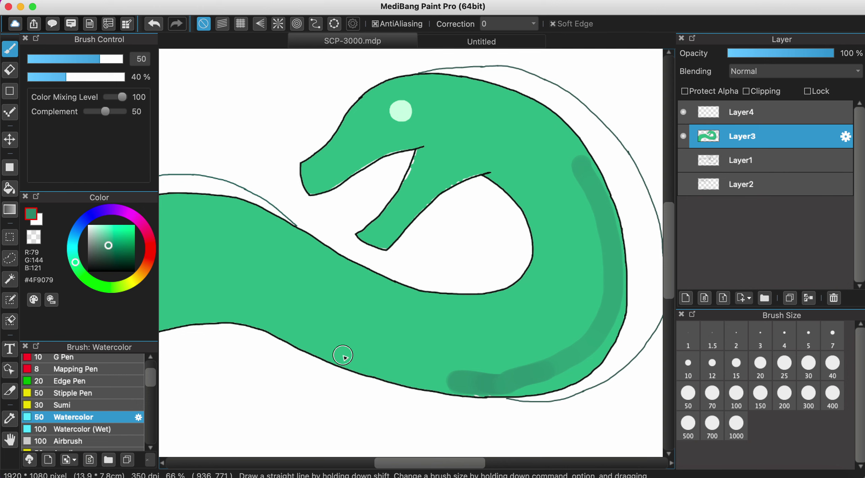
pyautogui.moveTo(338, 353)
pyautogui.mouseDown()
pyautogui.moveTo(462, 369)
pyautogui.moveTo(572, 351)
pyautogui.moveTo(500, 374)
pyautogui.moveTo(554, 368)
pyautogui.moveTo(523, 382)
pyautogui.moveTo(539, 379)
pyautogui.moveTo(408, 372)
pyautogui.moveTo(475, 383)
pyautogui.moveTo(565, 374)
pyautogui.moveTo(615, 318)
pyautogui.moveTo(562, 374)
pyautogui.moveTo(600, 337)
pyautogui.moveTo(584, 363)
pyautogui.moveTo(558, 375)
pyautogui.mouseUp()
# Set the Watercolor brush size to 20 for finer shading on the serpent.
pyautogui.scroll(-2, 600, 221)
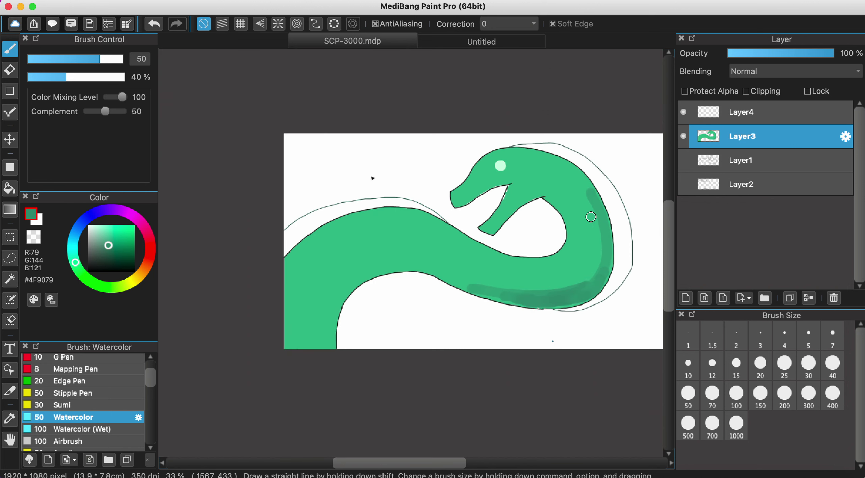
pyautogui.click(750, 365)
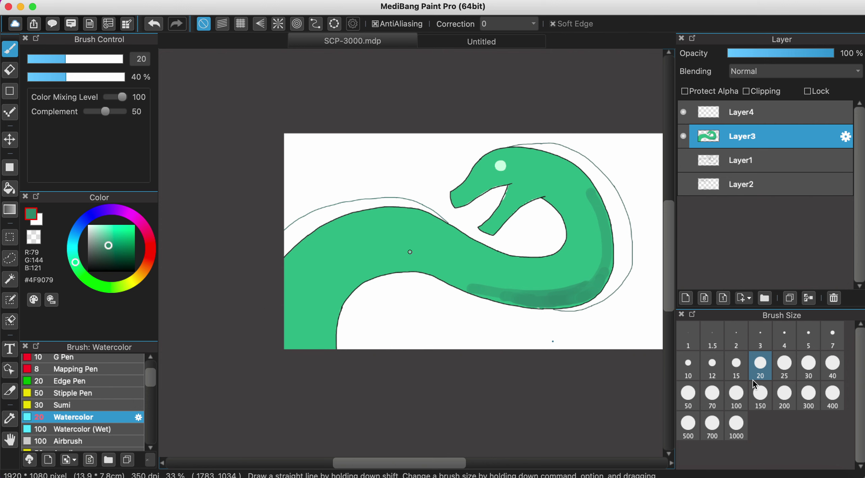
# Shade the skin around the jaw corner in mid green with the size 20 Watercolor brush, extending the patch towards the neck.
pyautogui.click(736, 423)
pyautogui.click(808, 365)
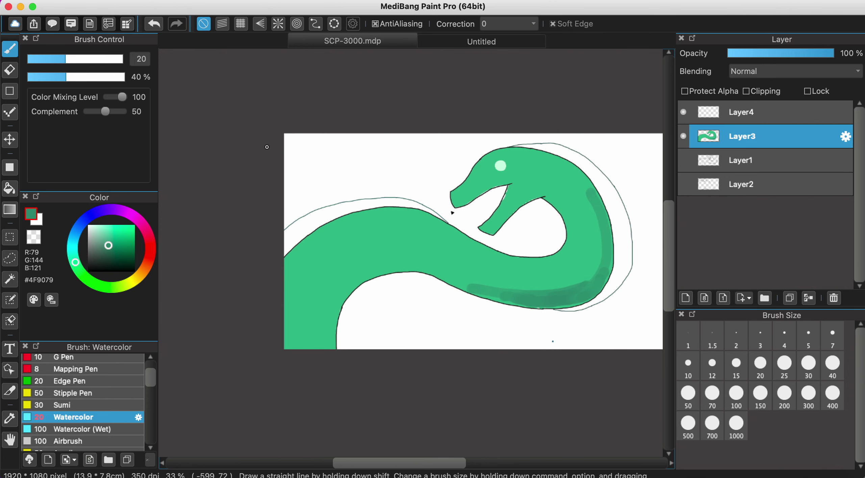
pyautogui.scroll(1, 575, 227)
pyautogui.moveTo(575, 227); pyautogui.dragTo(489, 275)
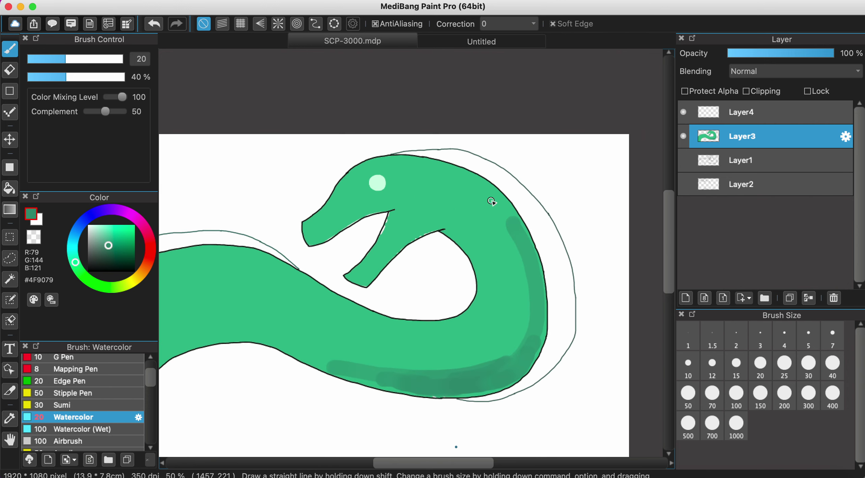
pyautogui.scroll(3, 575, 228)
pyautogui.scroll(-3, 538, 247)
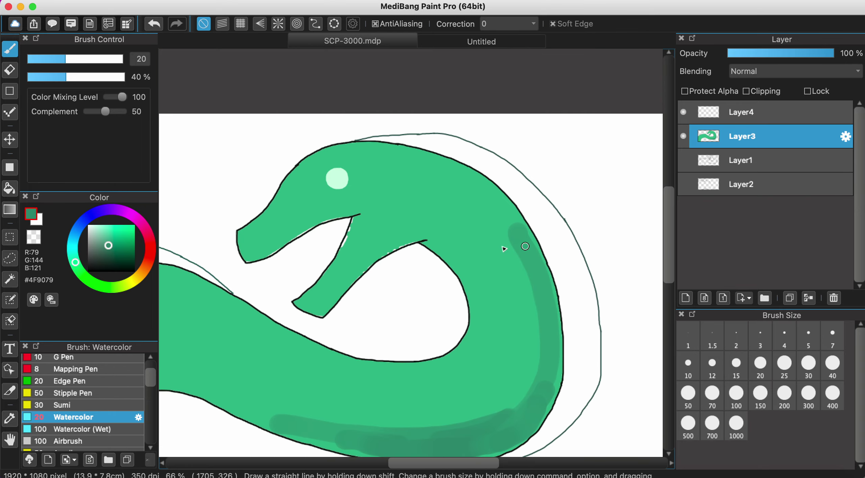
pyautogui.scroll(4, 424, 238)
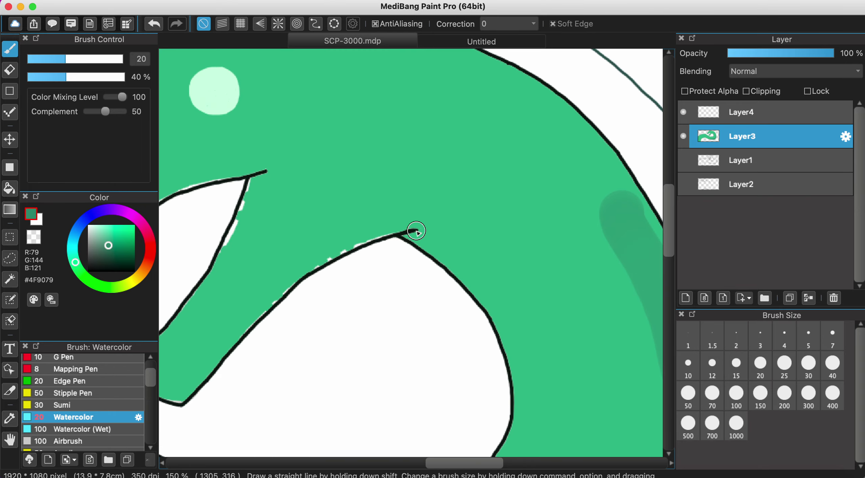
pyautogui.moveTo(419, 201)
pyautogui.mouseDown()
pyautogui.moveTo(457, 203)
pyautogui.moveTo(404, 210)
pyautogui.moveTo(451, 207)
pyautogui.moveTo(464, 217)
pyautogui.moveTo(427, 234)
pyautogui.moveTo(462, 216)
pyautogui.moveTo(451, 207)
pyautogui.moveTo(480, 211)
pyautogui.mouseUp()
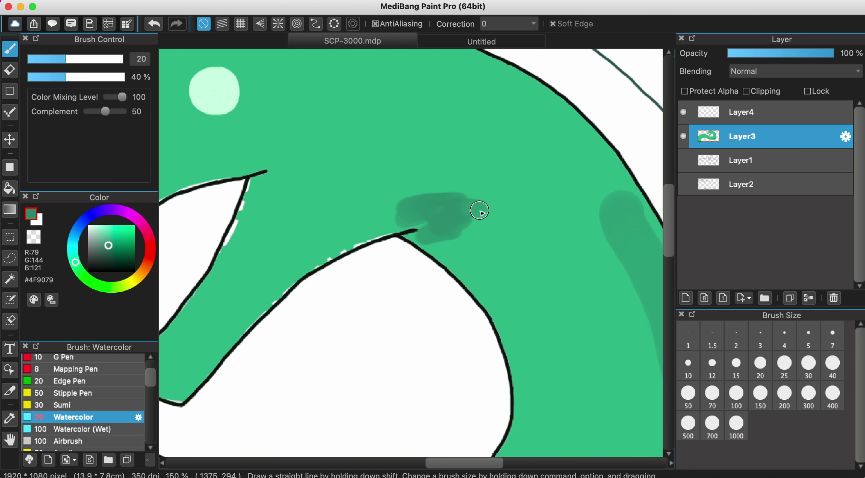
pyautogui.scroll(-2, 481, 213)
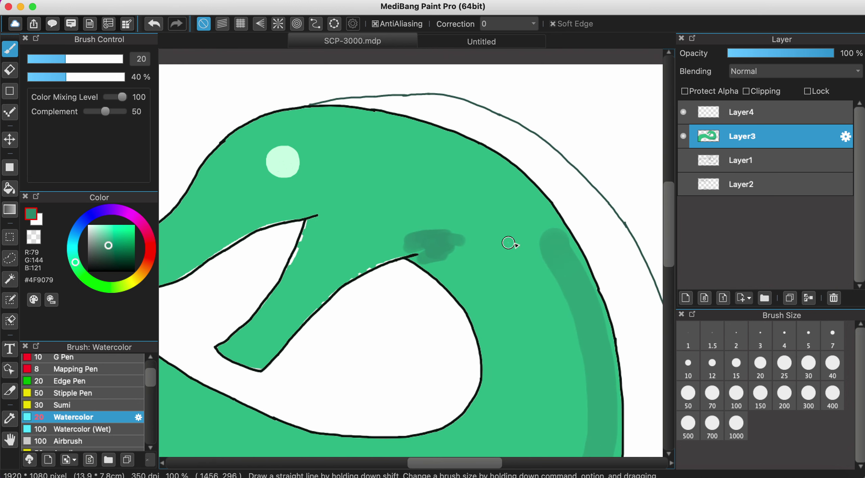
pyautogui.moveTo(457, 236); pyautogui.dragTo(471, 237)
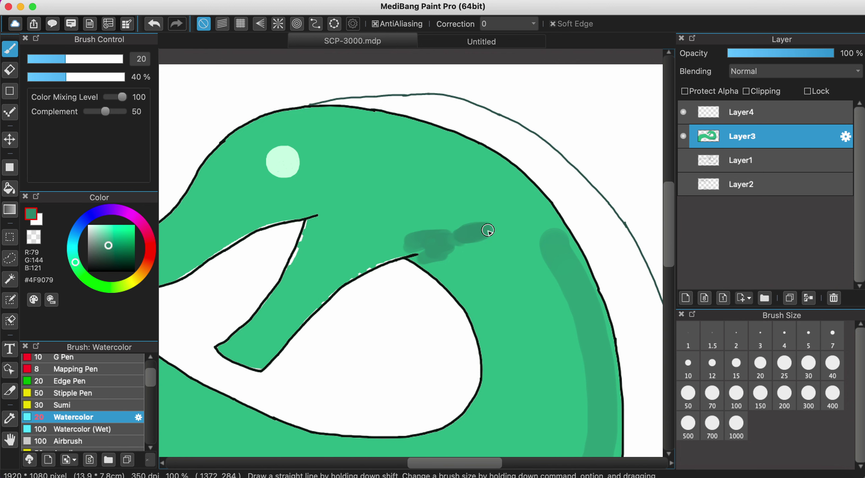
pyautogui.scroll(-3, 486, 235)
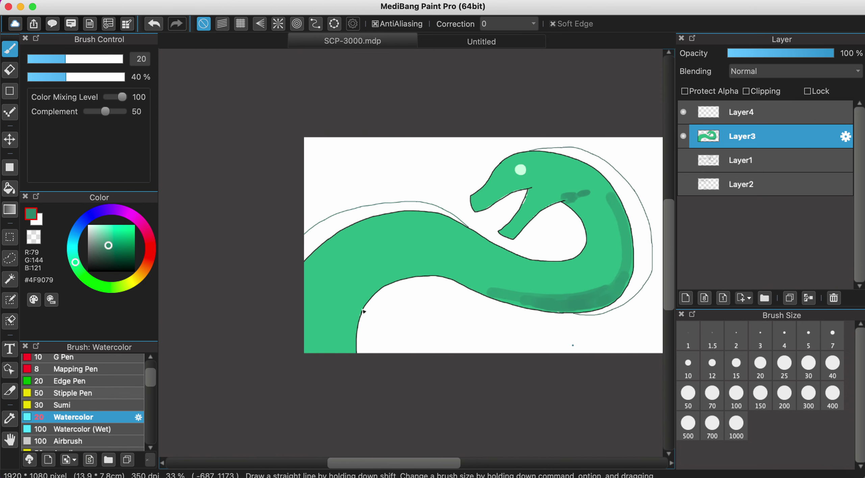
# Shade the inner curve of the lower body in mid green with Watercolor at size 70, joining it to the underside shading.
pyautogui.click(812, 368)
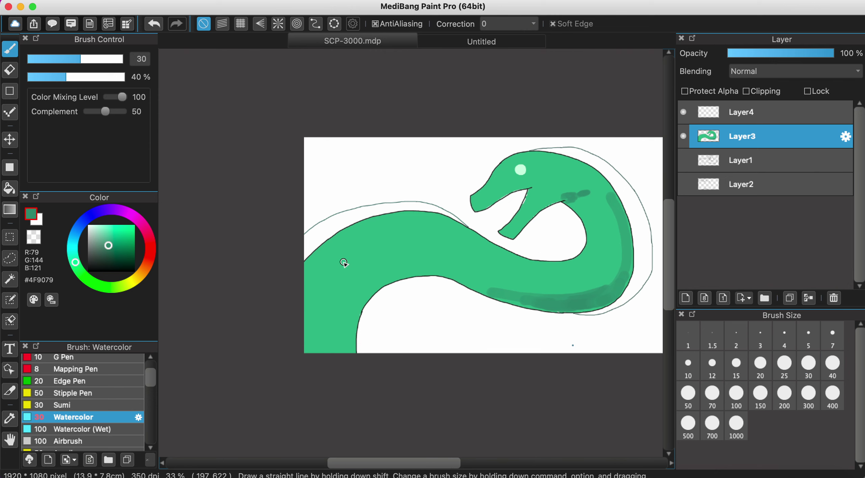
pyautogui.press(']')
pyautogui.press(']')
pyautogui.press(']')
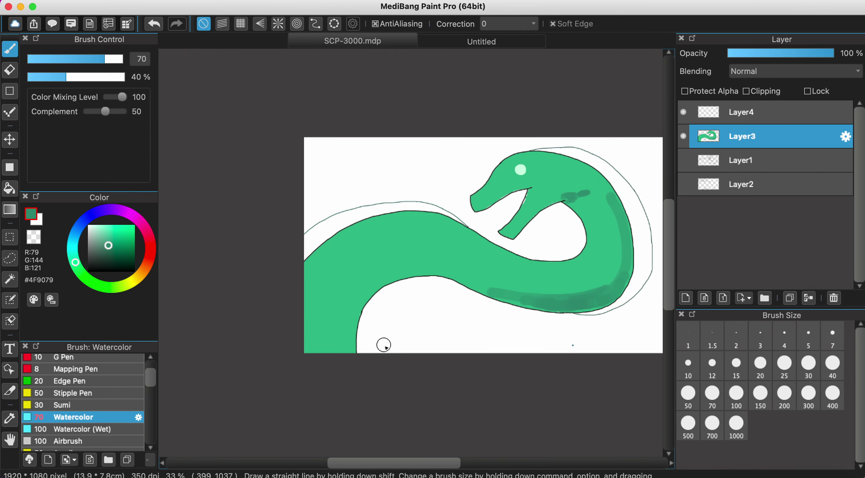
pyautogui.scroll(2, 325, 341)
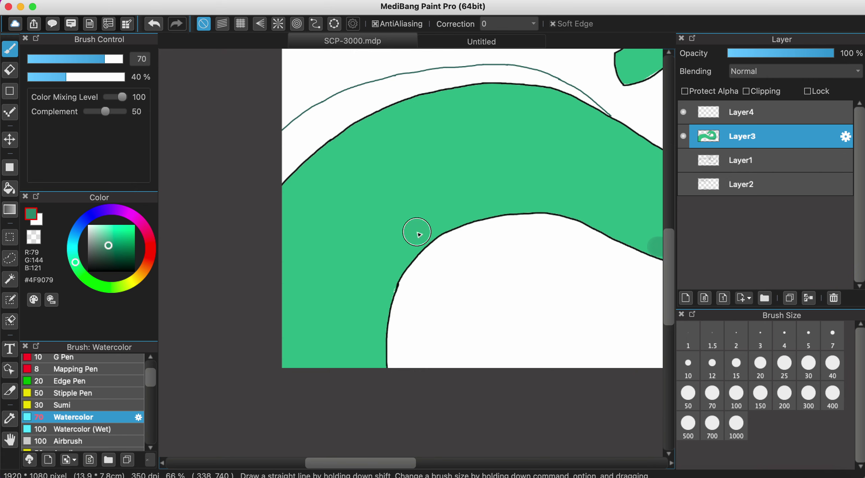
pyautogui.moveTo(417, 232)
pyautogui.mouseDown()
pyautogui.moveTo(374, 298)
pyautogui.moveTo(359, 349)
pyautogui.moveTo(379, 276)
pyautogui.moveTo(429, 221)
pyautogui.moveTo(511, 192)
pyautogui.mouseUp()
pyautogui.scroll(-2, 500, 201)
pyautogui.hscroll(3, 500, 201)
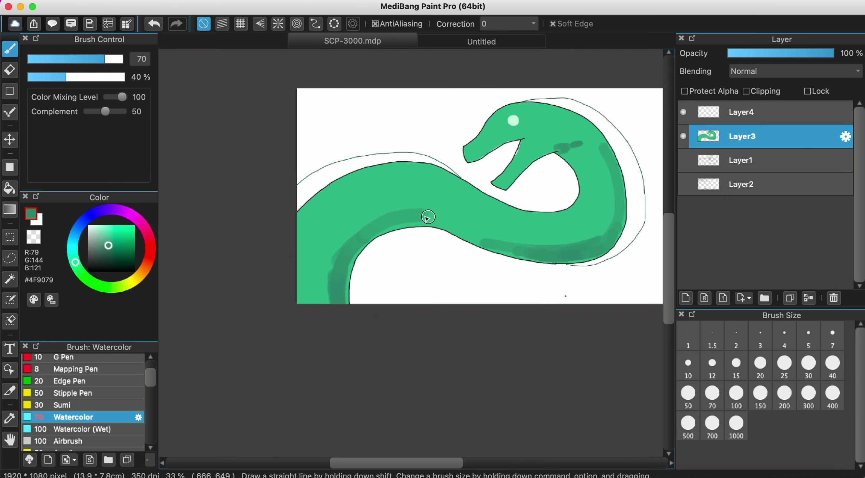
pyautogui.moveTo(417, 217)
pyautogui.mouseDown()
pyautogui.moveTo(447, 221)
pyautogui.moveTo(498, 249)
pyautogui.mouseUp()
pyautogui.scroll(-3, 500, 248)
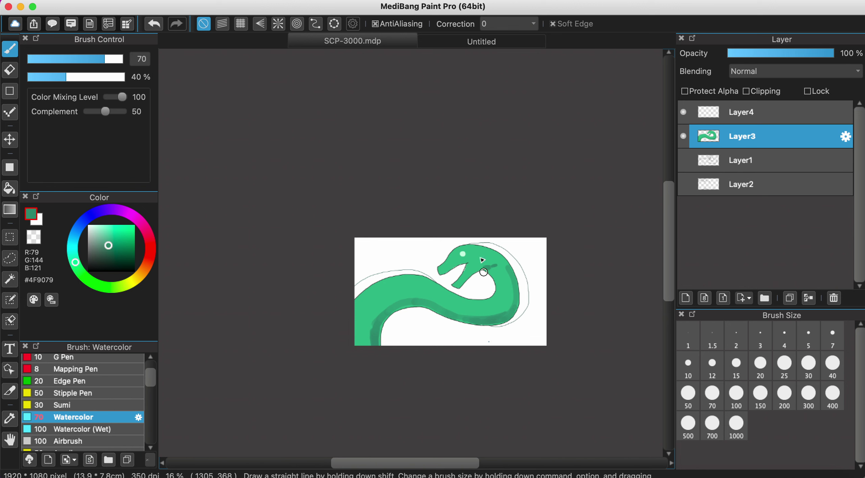
# Shade a mid green patch on top of the head behind the eye with Watercolor at size 20.
pyautogui.scroll(5, 484, 272)
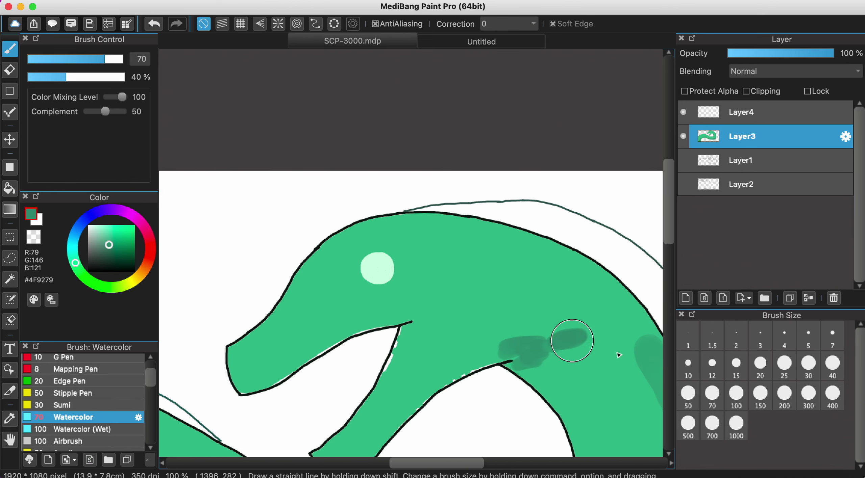
pyautogui.click(760, 366)
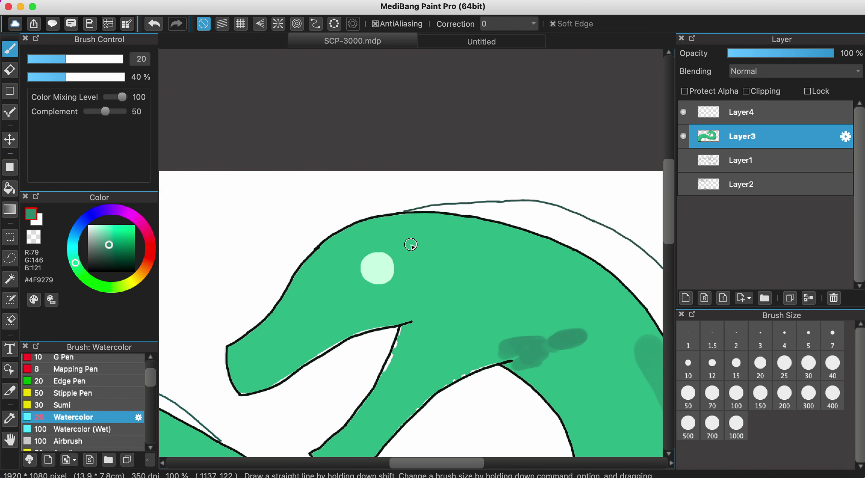
pyautogui.moveTo(413, 224)
pyautogui.mouseDown()
pyautogui.moveTo(448, 225)
pyautogui.moveTo(433, 232)
pyautogui.mouseUp()
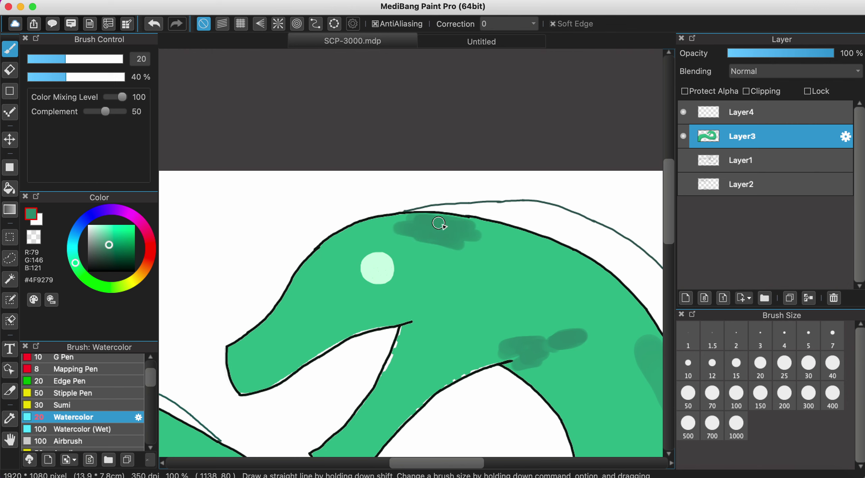
pyautogui.scroll(-2, 440, 224)
pyautogui.scroll(-3, 443, 225)
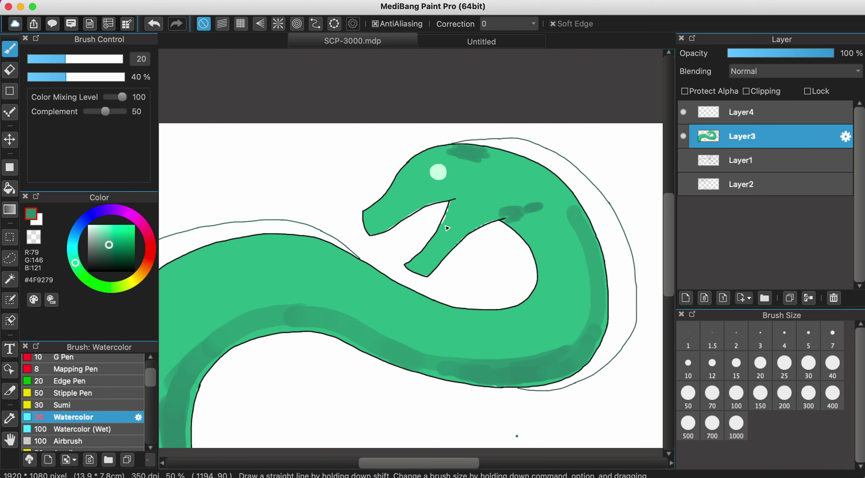
# Sample the light green (#6BC69E) from the Untitled swatches and return to SCP-3000.mdp.
pyautogui.click(444, 46)
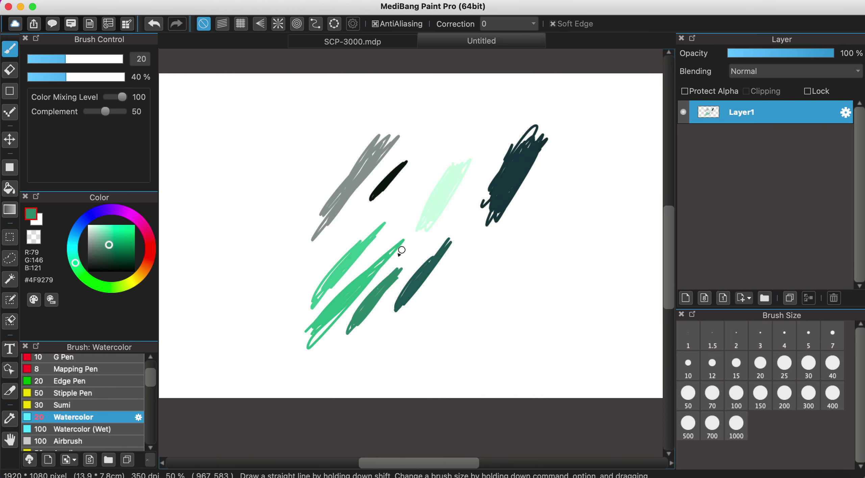
pyautogui.click(360, 243)
pyautogui.click(356, 49)
pyautogui.scroll(1, 377, 178)
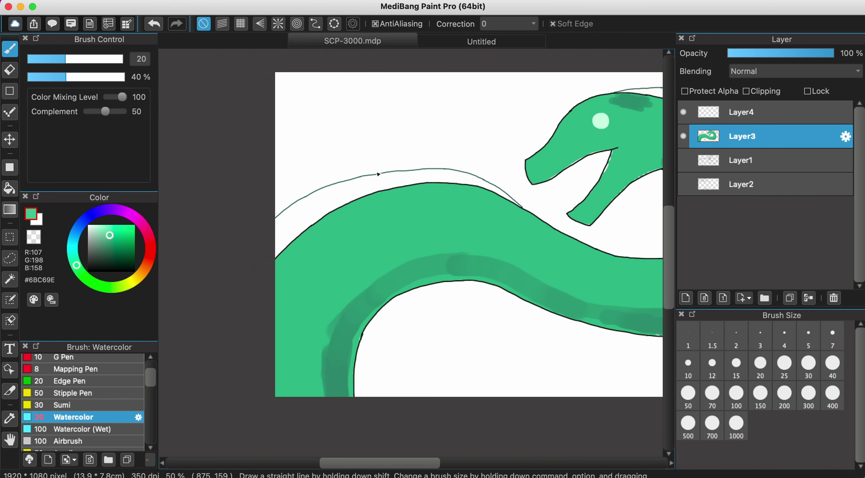
pyautogui.scroll(1, 397, 216)
pyautogui.hscroll(6, 399, 217)
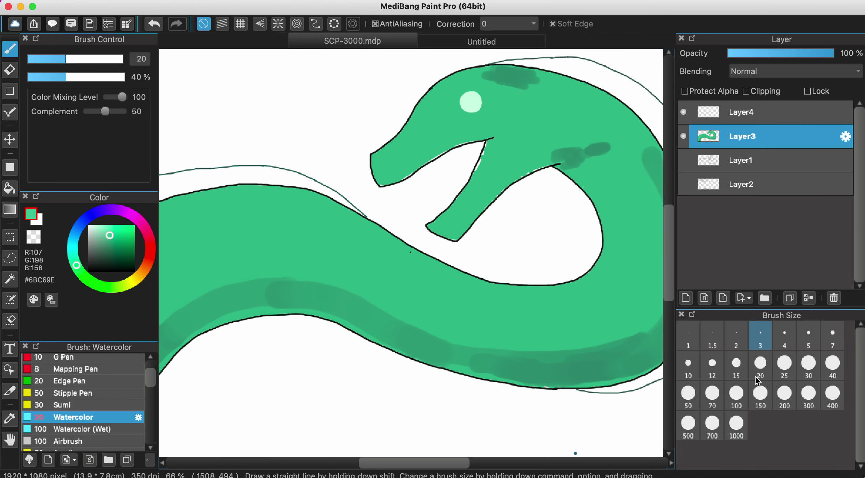
# Highlight the snout up to the forehead in light green with Watercolor at size 30, and check the Untitled swatches.
pyautogui.click(808, 364)
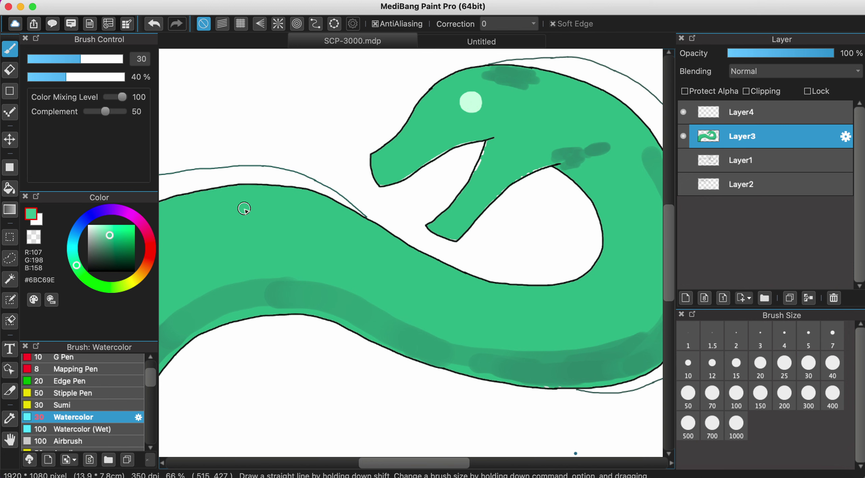
pyautogui.scroll(2, 321, 209)
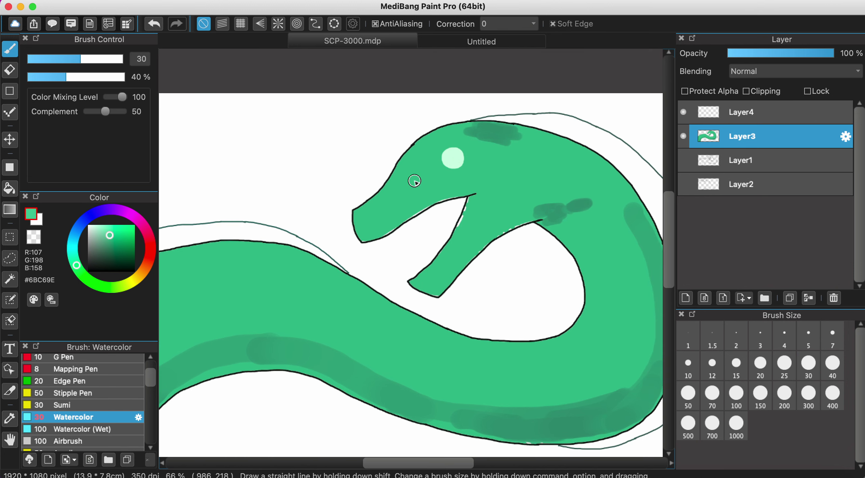
pyautogui.scroll(3, 412, 180)
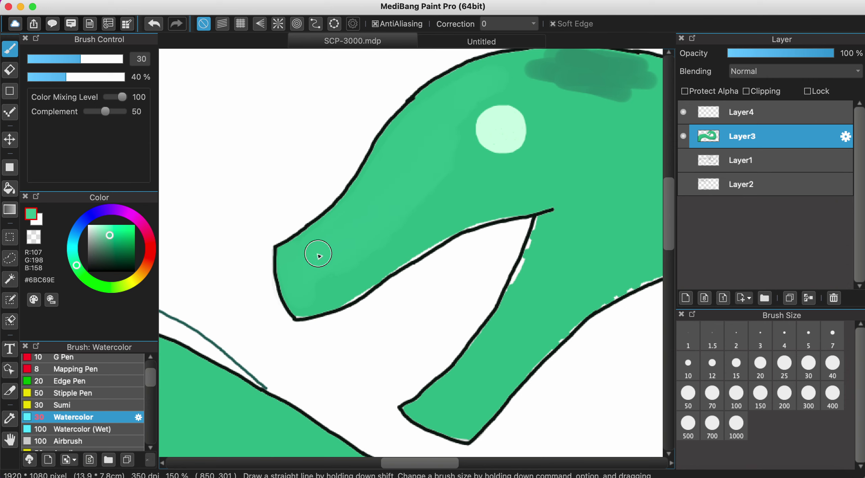
pyautogui.click(461, 42)
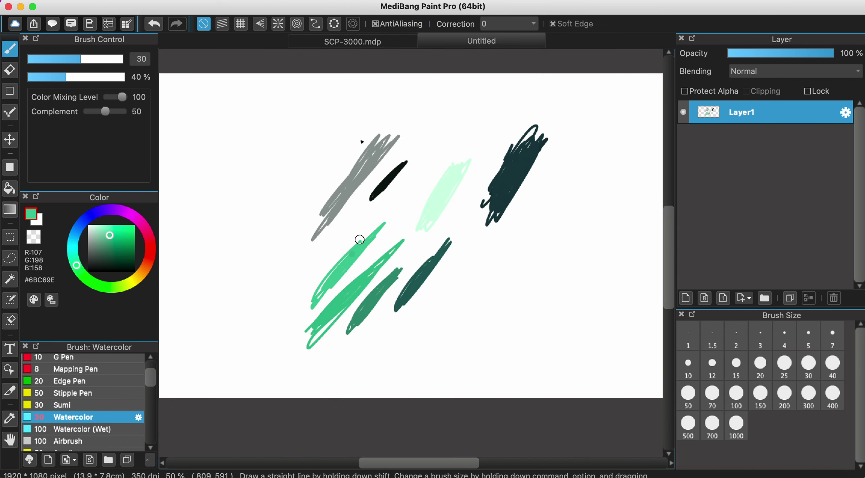
pyautogui.click(353, 41)
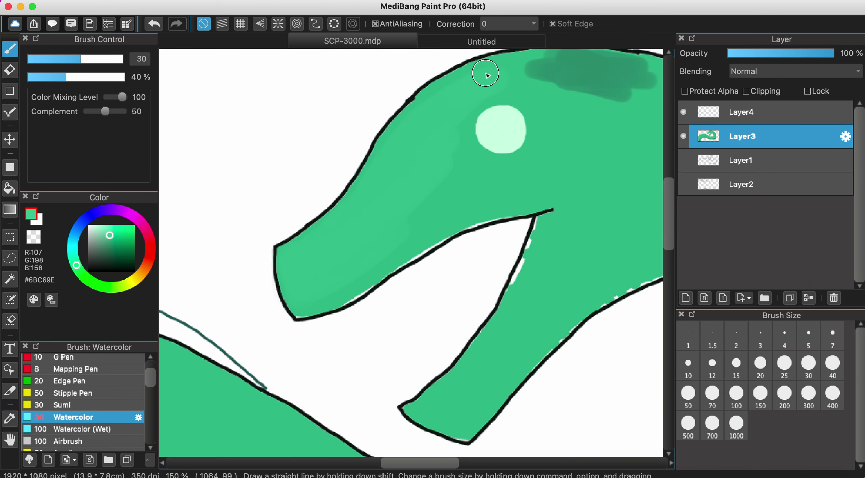
# Brush over the forehead and the dark patch on top of the head to blend its edges into the lighter green.
pyautogui.moveTo(486, 75); pyautogui.dragTo(411, 126)
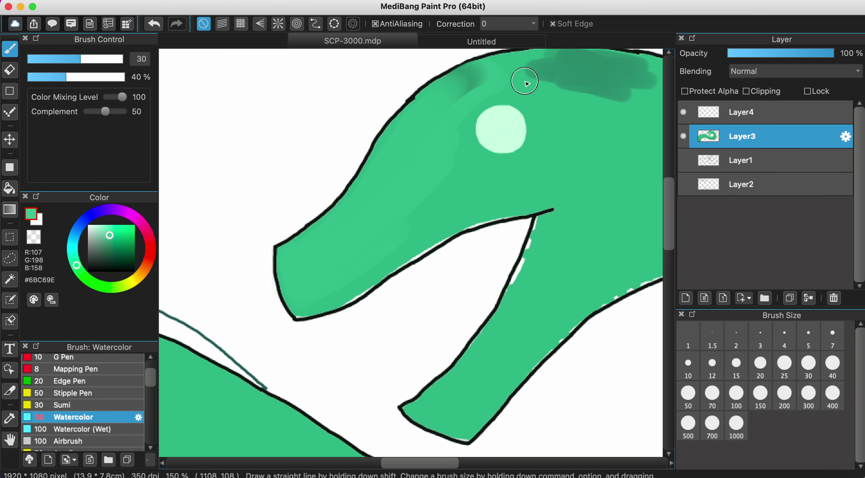
pyautogui.scroll(5, 521, 81)
pyautogui.hscroll(3, 521, 81)
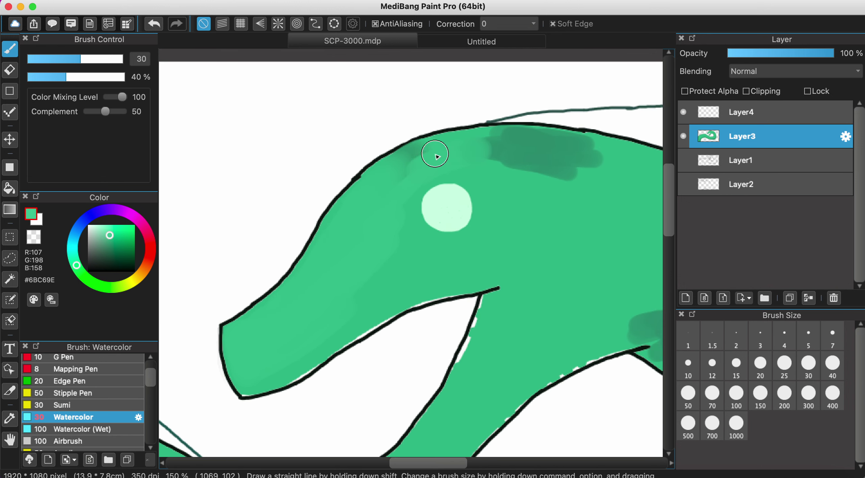
pyautogui.moveTo(440, 151)
pyautogui.mouseDown()
pyautogui.moveTo(489, 139)
pyautogui.moveTo(572, 150)
pyautogui.moveTo(521, 166)
pyautogui.moveTo(514, 185)
pyautogui.moveTo(510, 180)
pyautogui.moveTo(538, 165)
pyautogui.moveTo(593, 173)
pyautogui.mouseUp()
pyautogui.scroll(-4, 573, 175)
pyautogui.scroll(5, 573, 175)
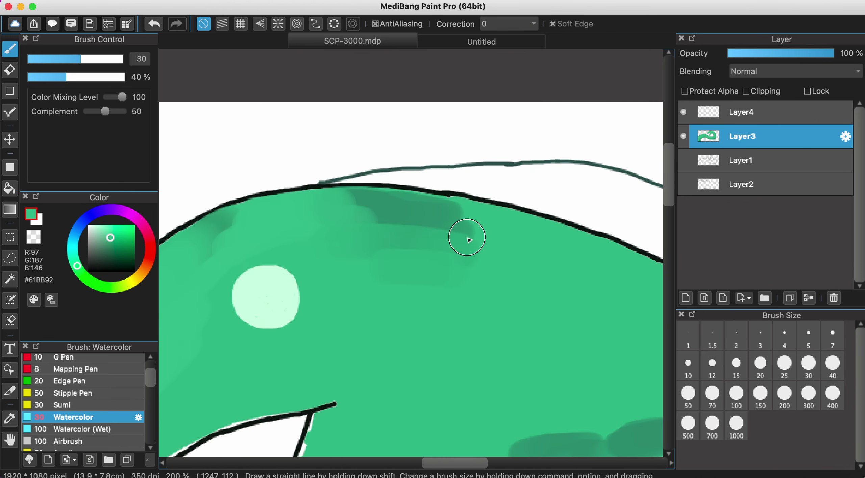
# Sample the darker green (#519A7D) from the head patch and shade a smooth band along the top of the head.
pyautogui.keyDown('alt'); pyautogui.click(455, 212); pyautogui.keyUp('alt')
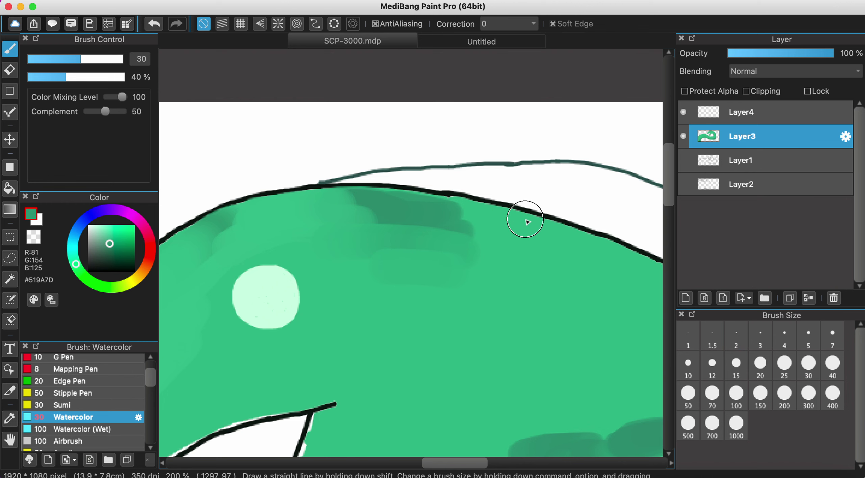
pyautogui.moveTo(523, 220)
pyautogui.mouseDown()
pyautogui.moveTo(477, 208)
pyautogui.moveTo(440, 217)
pyautogui.moveTo(479, 222)
pyautogui.moveTo(302, 214)
pyautogui.moveTo(378, 209)
pyautogui.moveTo(234, 232)
pyautogui.moveTo(302, 216)
pyautogui.moveTo(354, 218)
pyautogui.mouseUp()
pyautogui.scroll(-2, 353, 216)
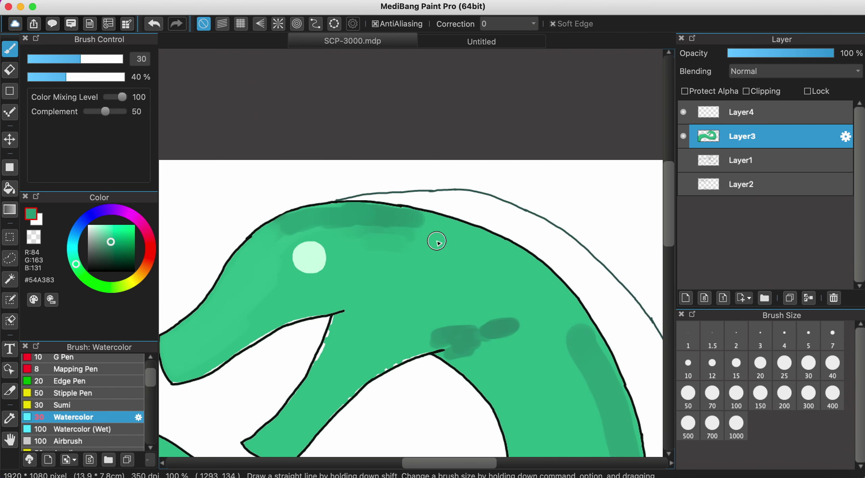
# Blend the jaw corner shading across the neck into the shaded outer curve with sampled greens at brush size 30.
pyautogui.scroll(1, 437, 242)
pyautogui.scroll(-2, 437, 242)
pyautogui.scroll(3, 490, 332)
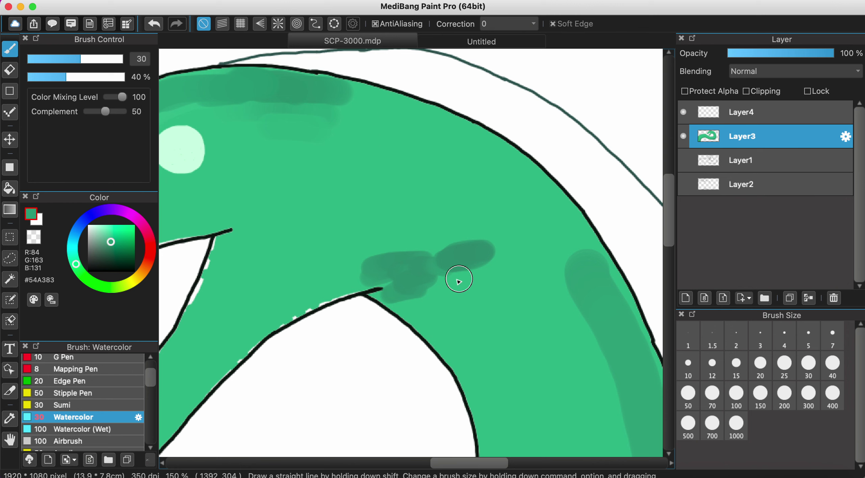
pyautogui.moveTo(458, 282)
pyautogui.mouseDown()
pyautogui.moveTo(403, 296)
pyautogui.moveTo(451, 295)
pyautogui.moveTo(434, 287)
pyautogui.moveTo(498, 264)
pyautogui.moveTo(461, 257)
pyautogui.moveTo(509, 245)
pyautogui.moveTo(478, 242)
pyautogui.moveTo(517, 235)
pyautogui.moveTo(564, 301)
pyautogui.moveTo(585, 355)
pyautogui.moveTo(552, 277)
pyautogui.moveTo(609, 418)
pyautogui.mouseUp()
pyautogui.press('super+minus')
pyautogui.press('super+minus')
pyautogui.press('super+minus')
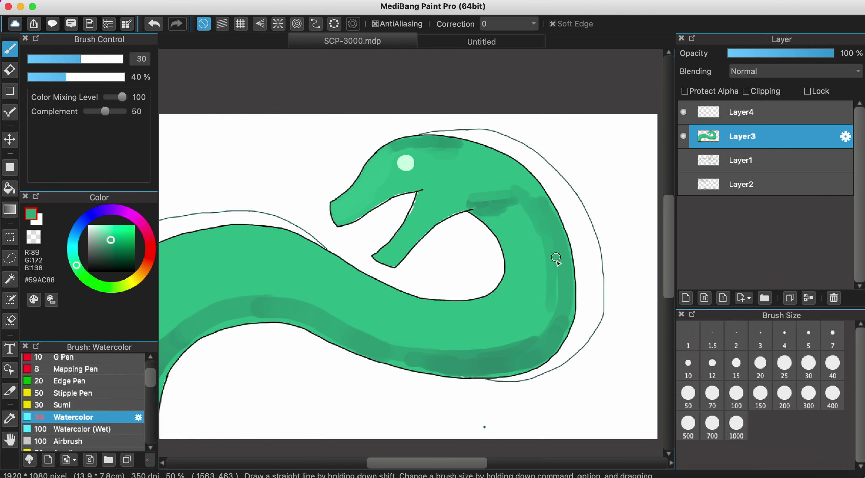
# Blend the upper edge of the shading along the lower body with sampled lighter greens, finishing with #61BB92.
pyautogui.scroll(2, 442, 360)
pyautogui.moveTo(461, 349)
pyautogui.mouseDown()
pyautogui.moveTo(436, 342)
pyautogui.moveTo(552, 334)
pyautogui.moveTo(654, 292)
pyautogui.mouseUp()
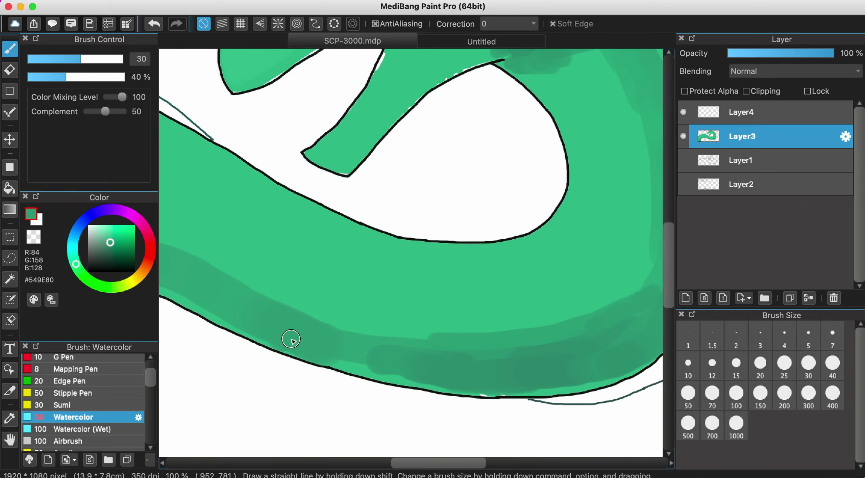
pyautogui.rightClick(260, 297)
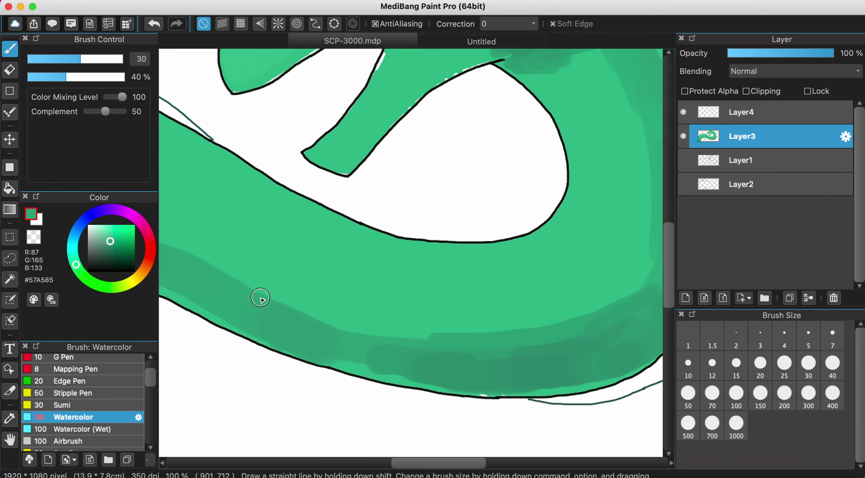
pyautogui.moveTo(247, 288)
pyautogui.mouseDown()
pyautogui.moveTo(357, 327)
pyautogui.moveTo(432, 332)
pyautogui.moveTo(337, 315)
pyautogui.moveTo(332, 303)
pyautogui.moveTo(275, 291)
pyautogui.moveTo(359, 310)
pyautogui.mouseUp()
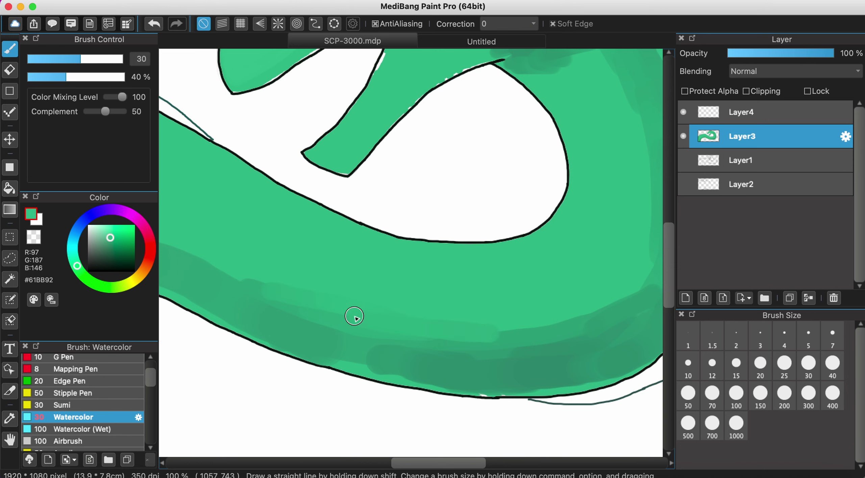
# Soften the upper edge of the shading over the body's left arch with light green #61BB92.
pyautogui.scroll(-3, 354, 317)
pyautogui.scroll(2, 320, 303)
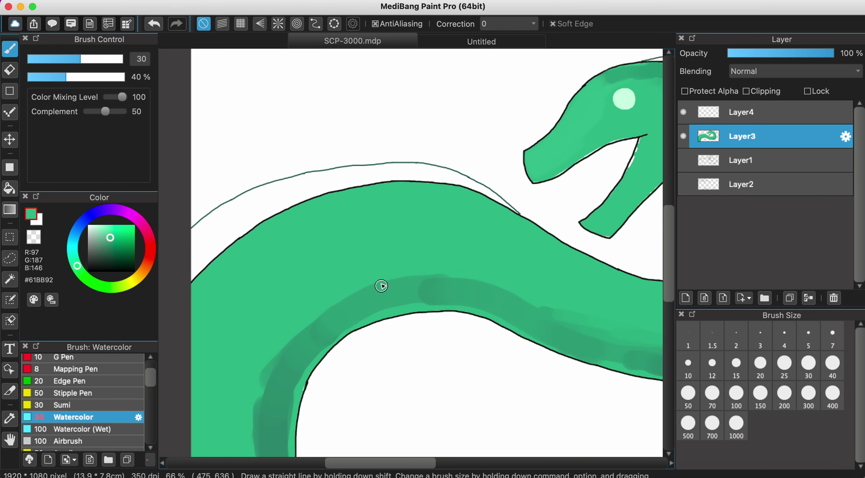
pyautogui.moveTo(381, 286); pyautogui.dragTo(326, 313)
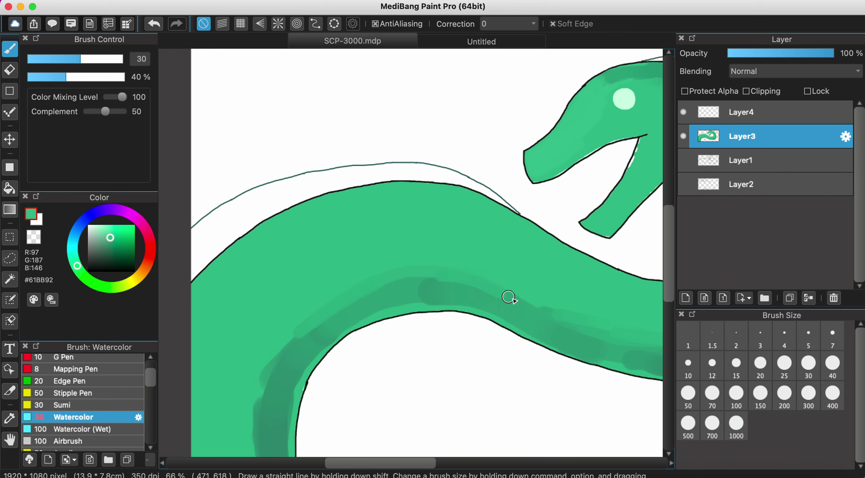
# Widen the outer shading of the left coil down to the canvas edge with sampled greens such as #54A081.
pyautogui.scroll(-3, 243, 312)
pyautogui.scroll(4, 249, 311)
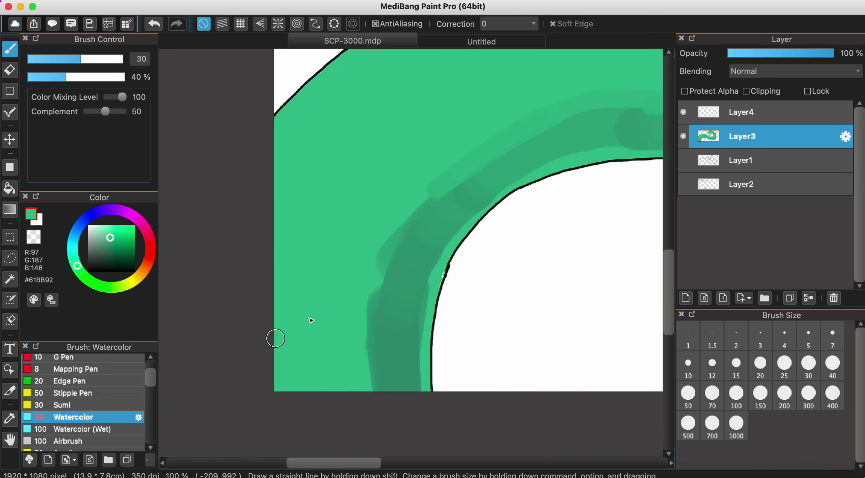
pyautogui.keyDown('alt'); pyautogui.click(441, 202); pyautogui.keyUp('alt')
pyautogui.moveTo(440, 191)
pyautogui.mouseDown()
pyautogui.moveTo(389, 248)
pyautogui.moveTo(457, 164)
pyautogui.moveTo(403, 221)
pyautogui.moveTo(354, 307)
pyautogui.moveTo(389, 255)
pyautogui.moveTo(356, 356)
pyautogui.moveTo(363, 302)
pyautogui.moveTo(367, 392)
pyautogui.mouseUp()
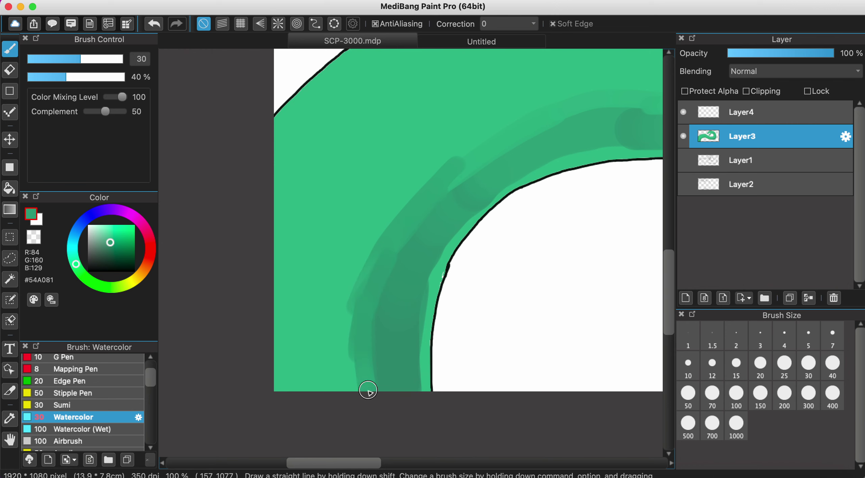
pyautogui.scroll(4, 442, 222)
pyautogui.hscroll(1, 442, 222)
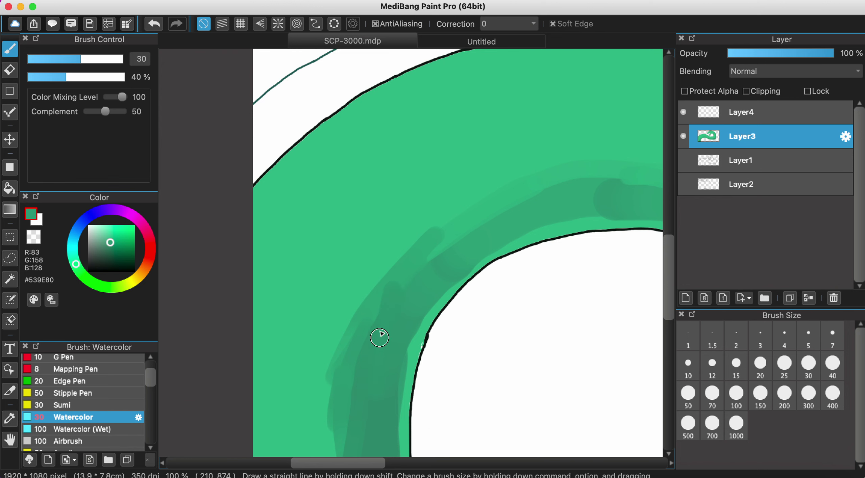
# Sample dark green #4F9079 and fill the light gap beside the left coil's inner outline.
pyautogui.scroll(-2, 415, 352)
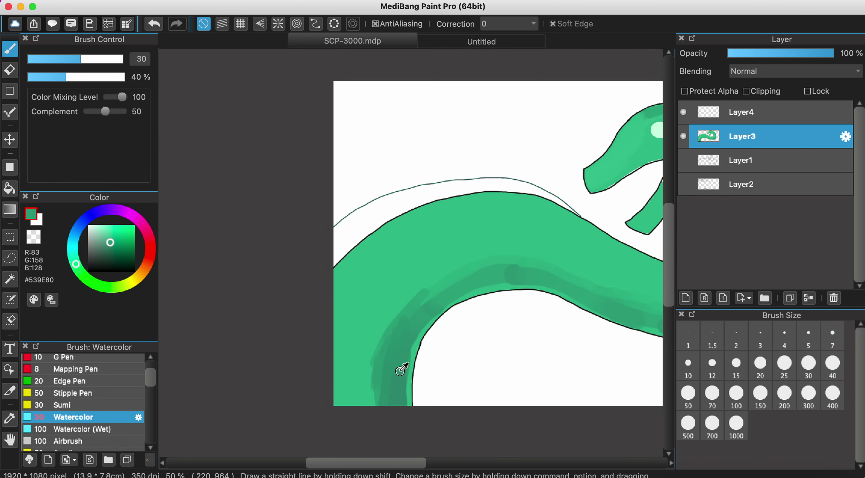
pyautogui.keyDown('alt'); pyautogui.click(400, 371); pyautogui.keyUp('alt')
pyautogui.scroll(2, 402, 376)
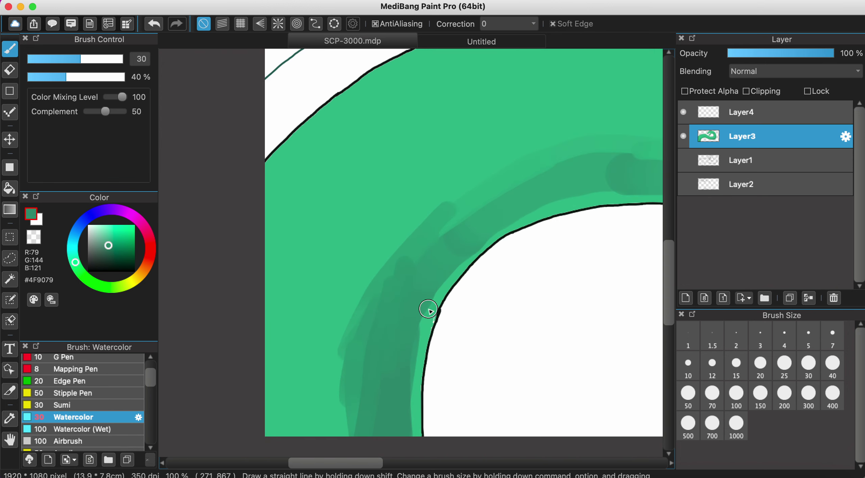
pyautogui.moveTo(429, 309); pyautogui.dragTo(409, 426)
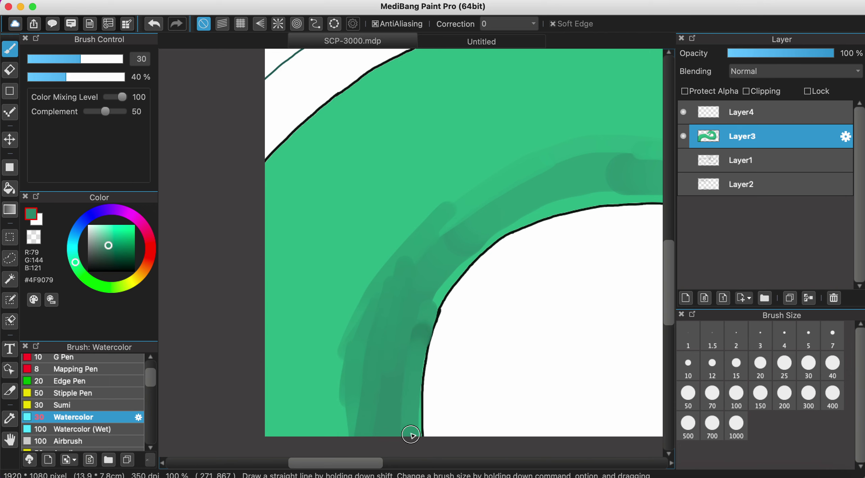
pyautogui.moveTo(442, 287); pyautogui.dragTo(430, 301)
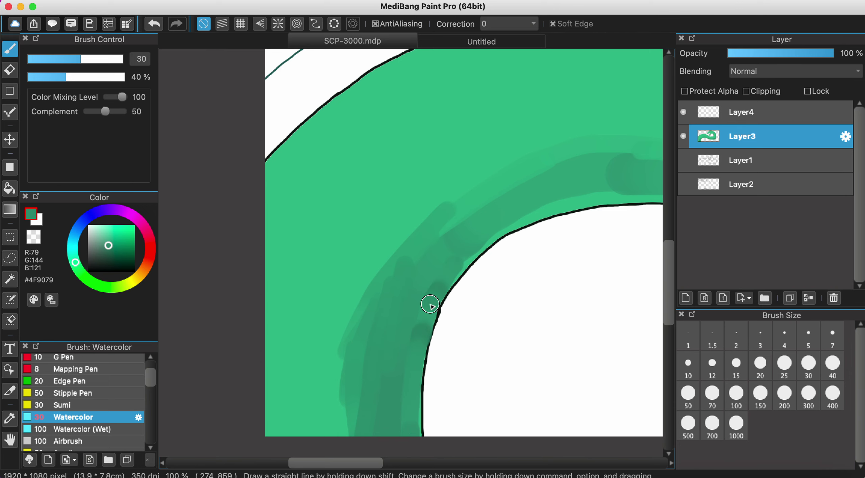
# Extend the dark green along the arch's inner outline and undo the last strokes toward its top.
pyautogui.scroll(3, 401, 357)
pyautogui.hscroll(2, 400, 358)
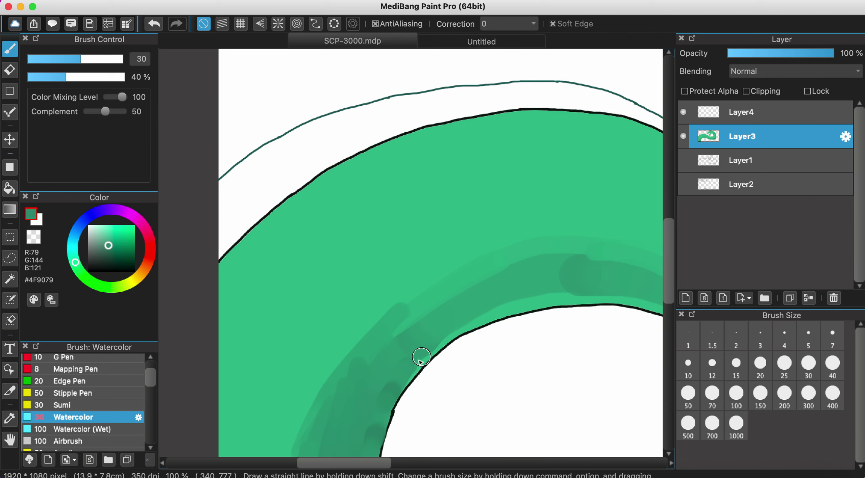
pyautogui.moveTo(419, 348)
pyautogui.mouseDown()
pyautogui.moveTo(479, 314)
pyautogui.moveTo(519, 306)
pyautogui.moveTo(506, 303)
pyautogui.moveTo(557, 302)
pyautogui.mouseUp()
pyautogui.click(159, 26)
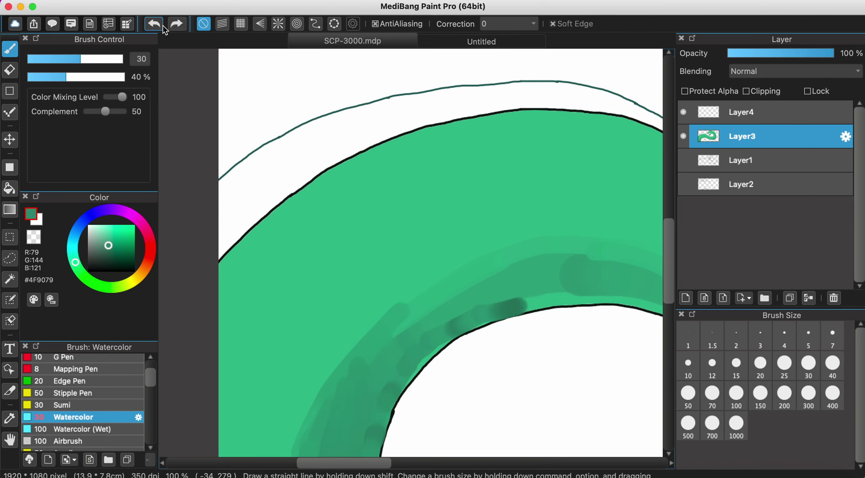
pyautogui.click(159, 26)
# Set the brush size to 20 and shade the light strip along the arch's inner outline up to its top.
pyautogui.hscroll(3, 446, 285)
pyautogui.click(757, 370)
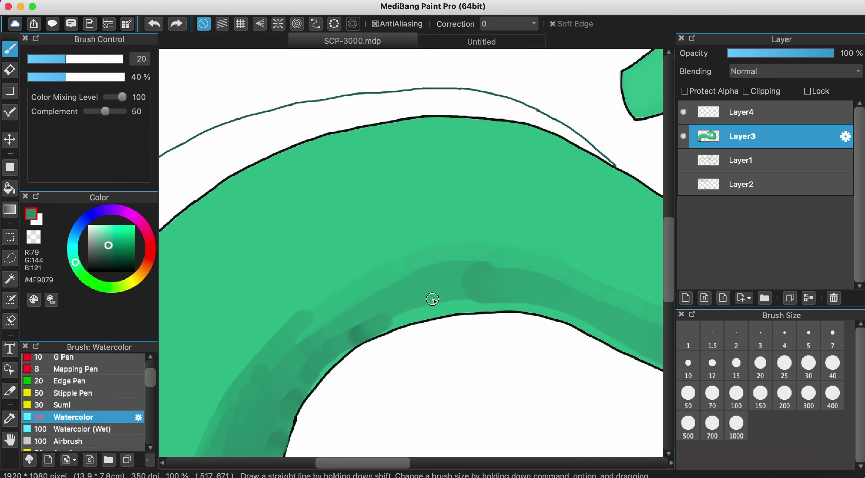
pyautogui.scroll(2, 433, 299)
pyautogui.moveTo(448, 315); pyautogui.dragTo(521, 311)
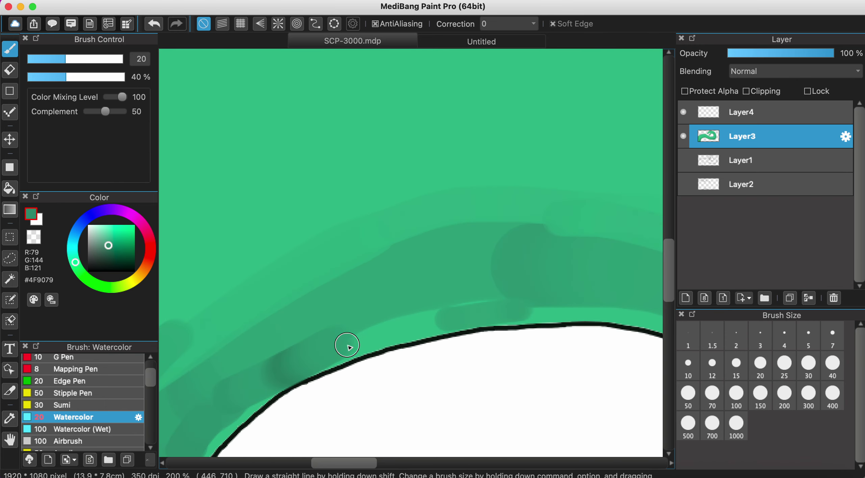
pyautogui.moveTo(349, 348); pyautogui.dragTo(515, 299)
pyautogui.hscroll(5, 449, 313)
pyautogui.scroll(-2, 525, 303)
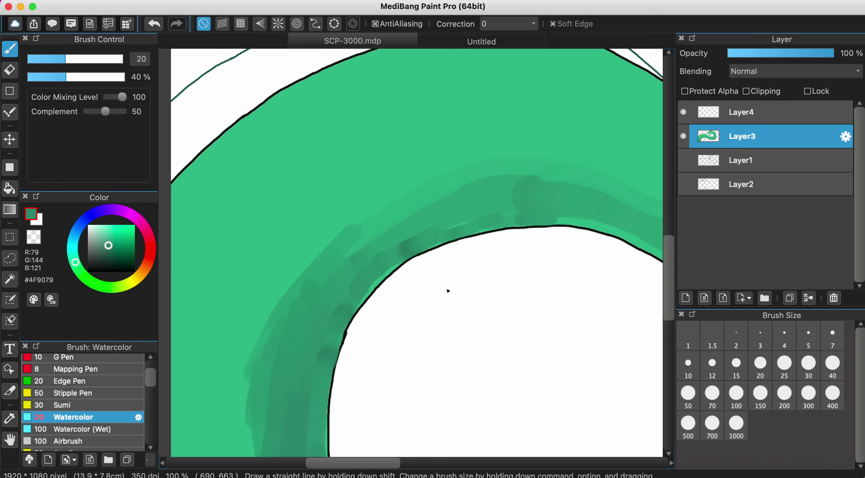
# Shade the light rim inside the outline of the body's outer right curve with dark green #4C8E74.
pyautogui.hscroll(-2, 448, 291)
pyautogui.scroll(-1, 448, 291)
pyautogui.hscroll(5, 384, 294)
pyautogui.scroll(3, 384, 294)
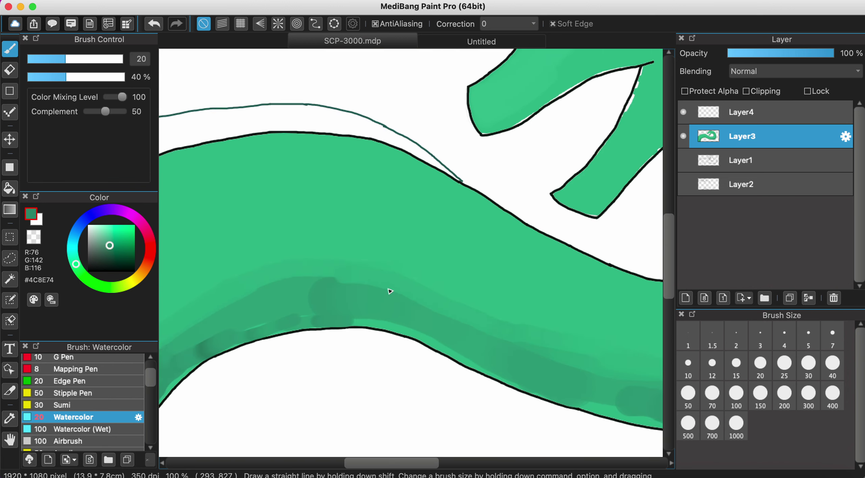
pyautogui.scroll(2, 570, 398)
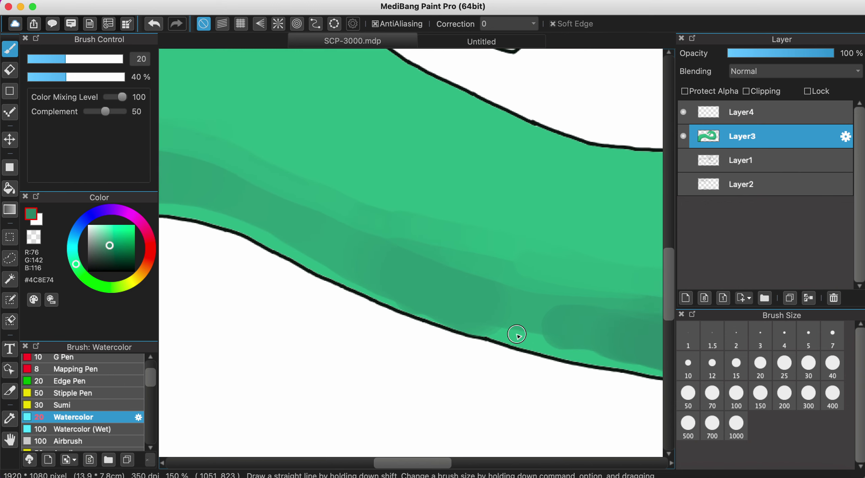
pyautogui.hscroll(10, 564, 348)
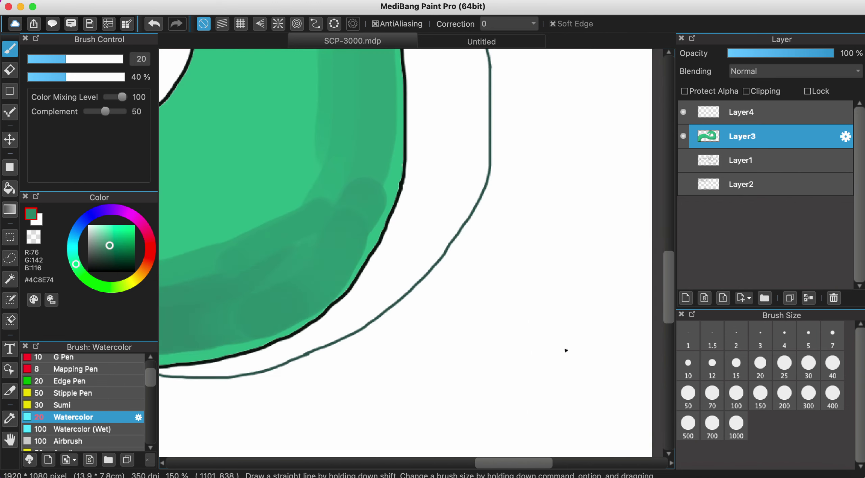
pyautogui.scroll(5, 466, 252)
pyautogui.hscroll(-1, 465, 251)
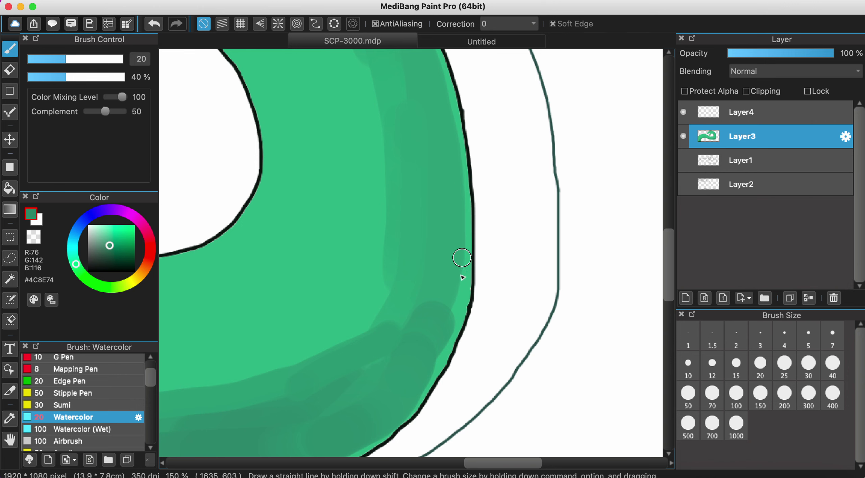
pyautogui.moveTo(460, 300); pyautogui.dragTo(454, 321)
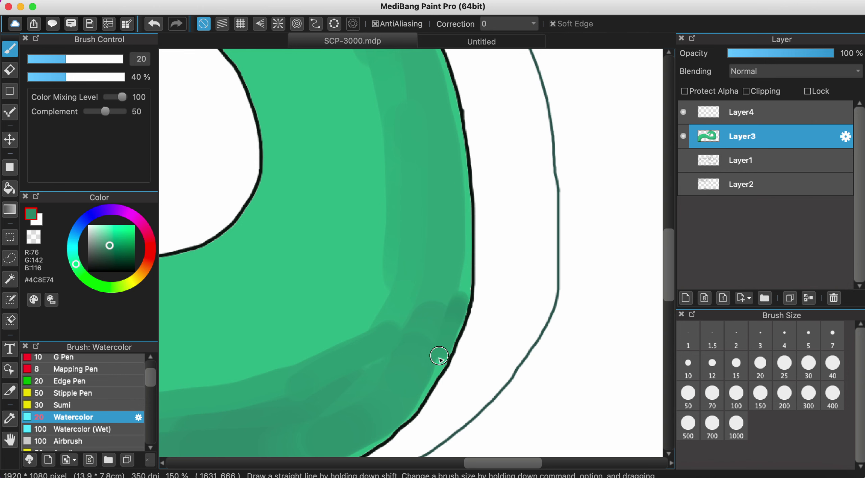
pyautogui.moveTo(439, 356); pyautogui.dragTo(425, 384)
# Sample #539E80 and blend the dark spot on the outer right curve into the surrounding shading.
pyautogui.scroll(-2, 444, 305)
pyautogui.scroll(2, 405, 357)
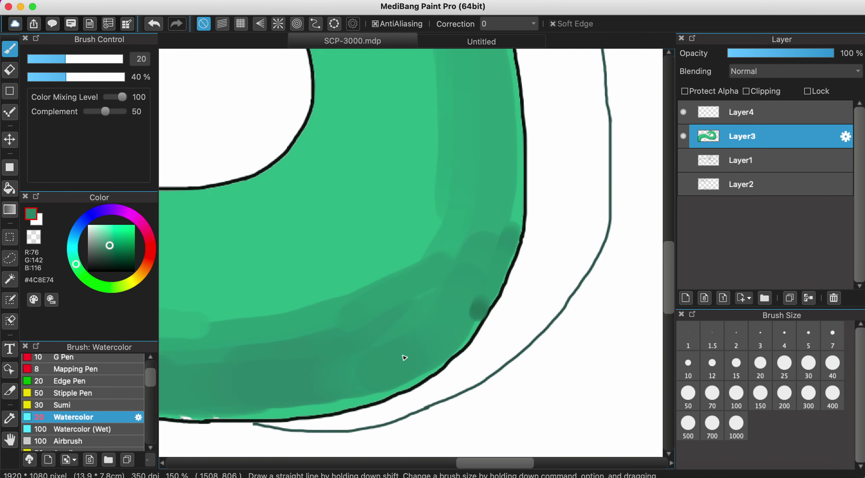
pyautogui.keyDown('alt'); pyautogui.click(456, 321); pyautogui.keyUp('alt')
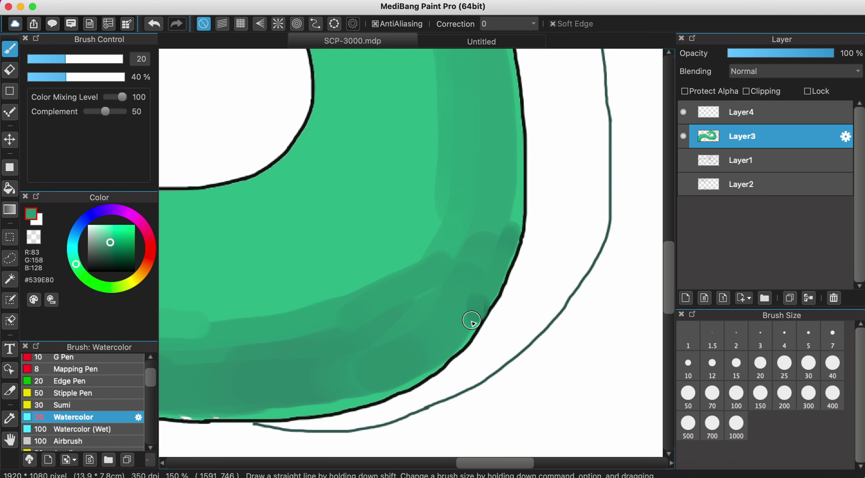
# Set the brush size to 30 and shade the left coil's outer band over the arch with sampled green #50977B.
pyautogui.scroll(-4, 506, 263)
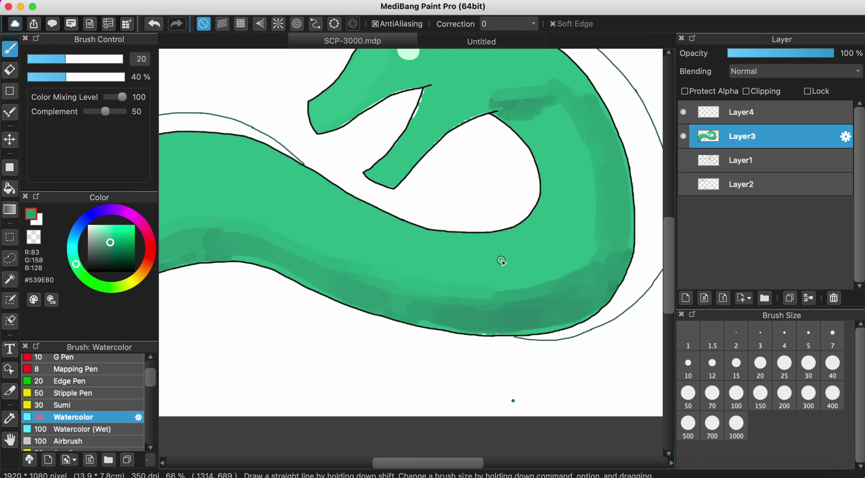
pyautogui.scroll(-4, 501, 261)
pyautogui.scroll(4, 334, 279)
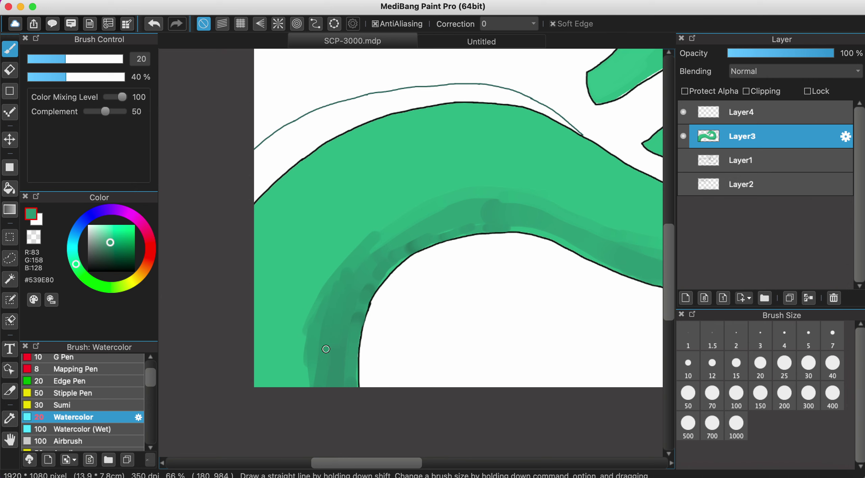
pyautogui.click(809, 367)
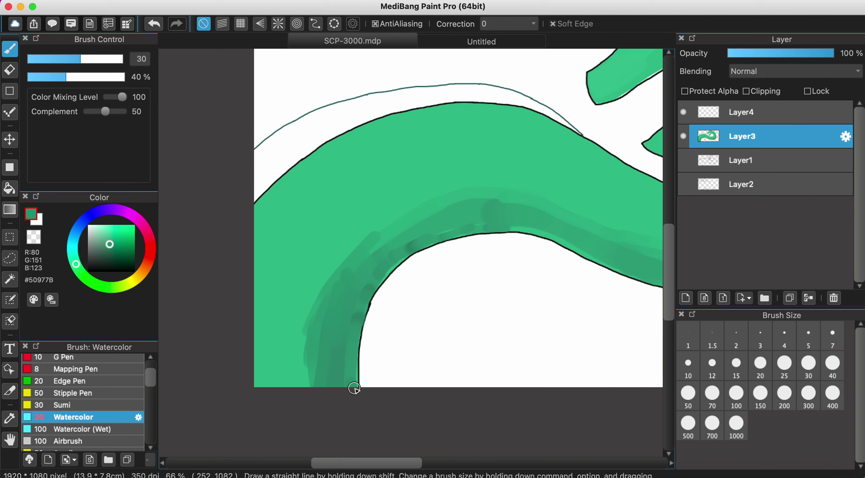
pyautogui.moveTo(310, 322); pyautogui.dragTo(311, 375)
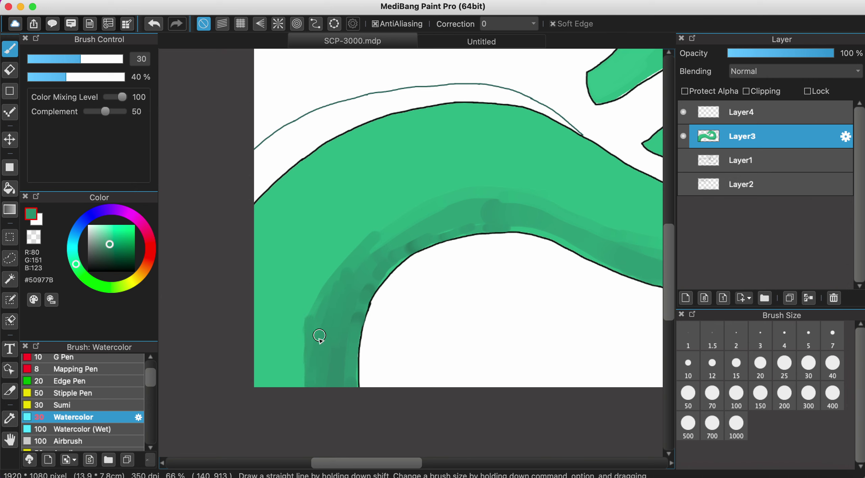
pyautogui.moveTo(349, 270)
pyautogui.mouseDown()
pyautogui.moveTo(374, 239)
pyautogui.moveTo(334, 285)
pyautogui.moveTo(352, 254)
pyautogui.moveTo(421, 199)
pyautogui.mouseUp()
pyautogui.scroll(1, 422, 200)
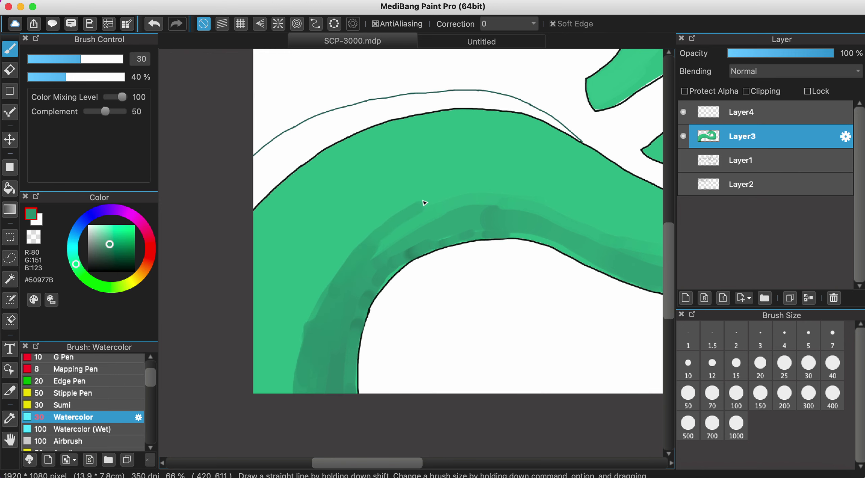
pyautogui.moveTo(382, 247)
pyautogui.mouseDown()
pyautogui.moveTo(442, 210)
pyautogui.moveTo(369, 261)
pyautogui.moveTo(439, 218)
pyautogui.moveTo(481, 207)
pyautogui.mouseUp()
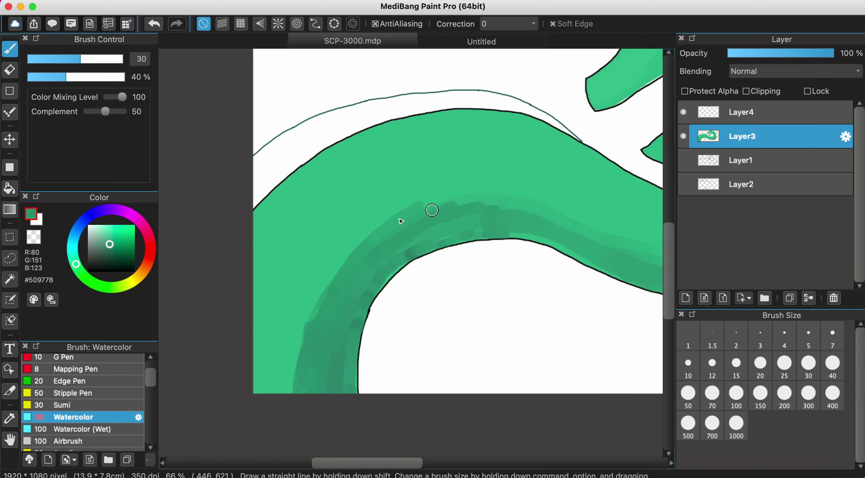
# Blend the outer edge of the left coil's shading into the base with sampled lighter greens #58AB87 and #58AD88.
pyautogui.keyDown('alt'); pyautogui.click(397, 220); pyautogui.keyUp('alt')
pyautogui.moveTo(420, 197)
pyautogui.mouseDown()
pyautogui.moveTo(359, 244)
pyautogui.moveTo(322, 290)
pyautogui.moveTo(291, 383)
pyautogui.mouseUp()
pyautogui.moveTo(309, 337); pyautogui.dragTo(293, 420)
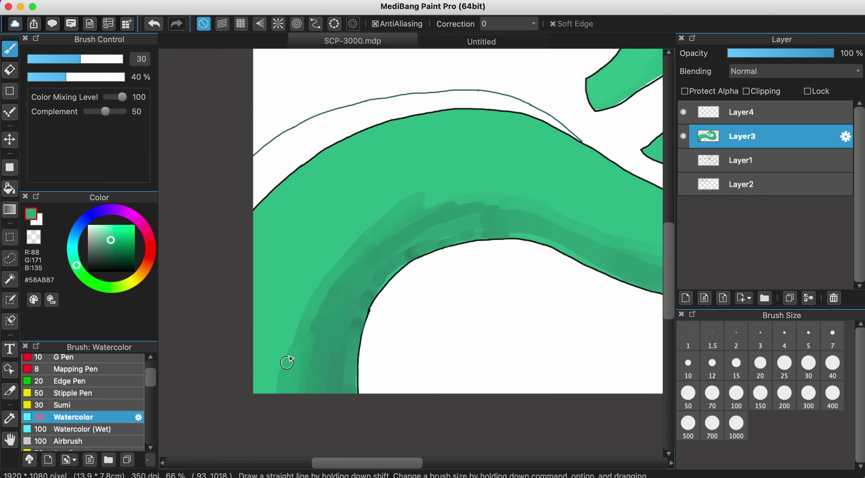
pyautogui.moveTo(287, 362)
pyautogui.mouseDown()
pyautogui.moveTo(330, 272)
pyautogui.moveTo(381, 218)
pyautogui.mouseUp()
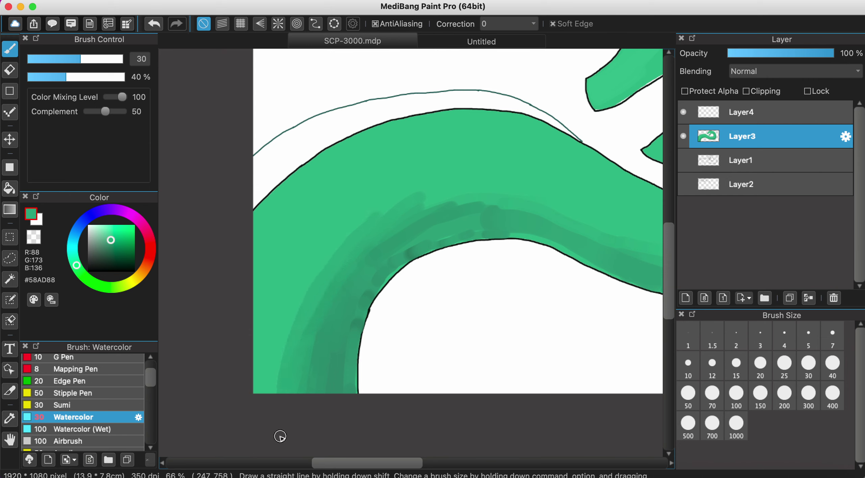
# Sample dark green #4F9079 from the swatches in the Untitled document, and return to SCP-3000.mdp.
pyautogui.scroll(5, 384, 241)
pyautogui.hscroll(4, 384, 241)
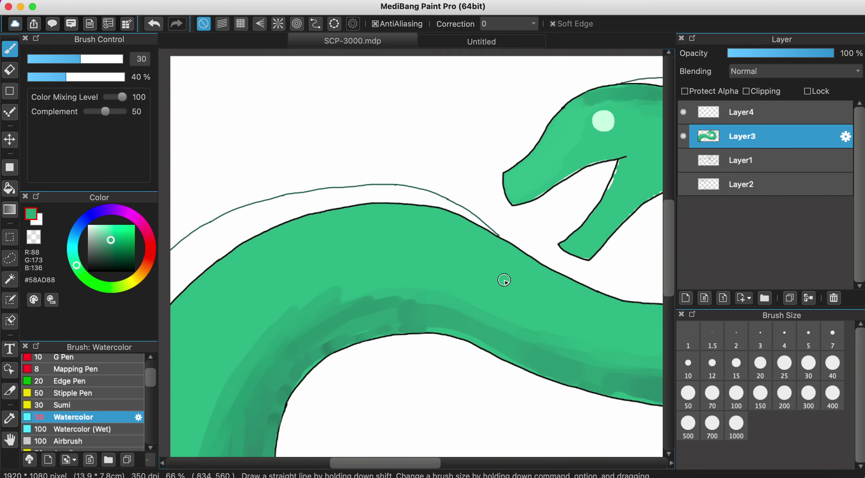
pyautogui.hscroll(4, 504, 281)
pyautogui.scroll(2, 385, 332)
pyautogui.hscroll(-7, 270, 298)
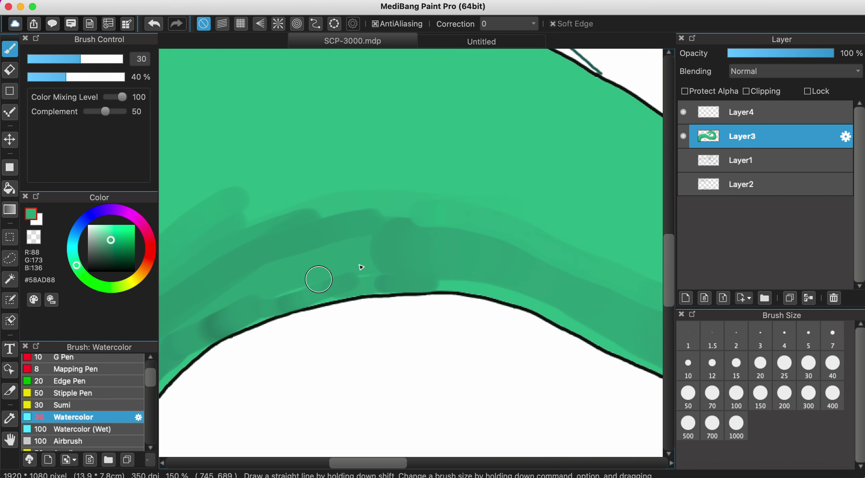
pyautogui.keyDown('alt'); pyautogui.click(390, 275); pyautogui.keyUp('alt')
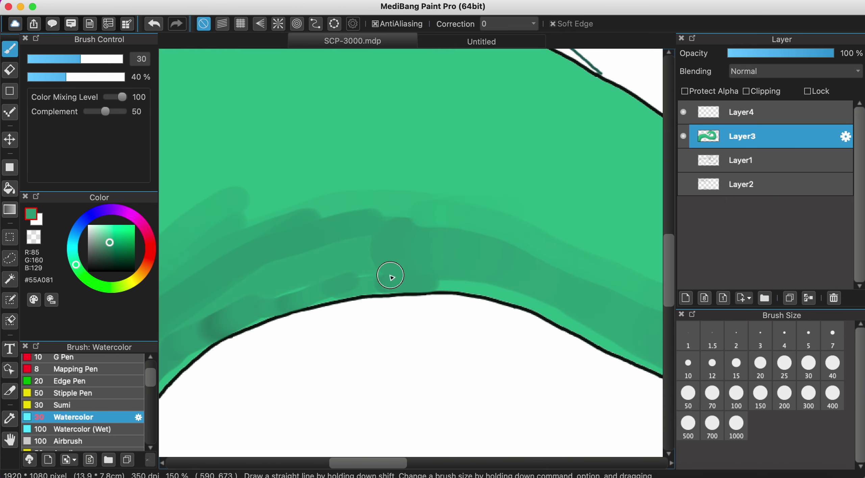
pyautogui.click(470, 42)
pyautogui.keyDown('alt'); pyautogui.click(373, 299); pyautogui.keyUp('alt')
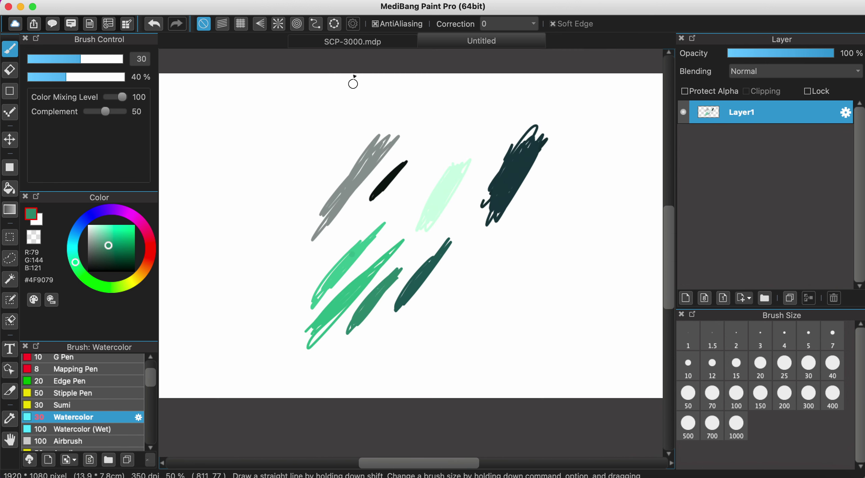
pyautogui.click(352, 44)
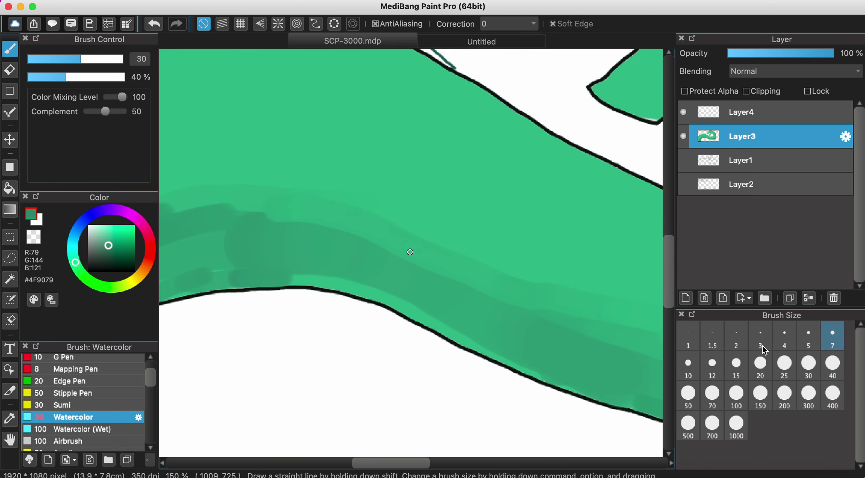
# Set the brush size to 12 and shade the light rim along the underside of the body just past the arch.
pyautogui.click(710, 365)
pyautogui.scroll(2, 405, 270)
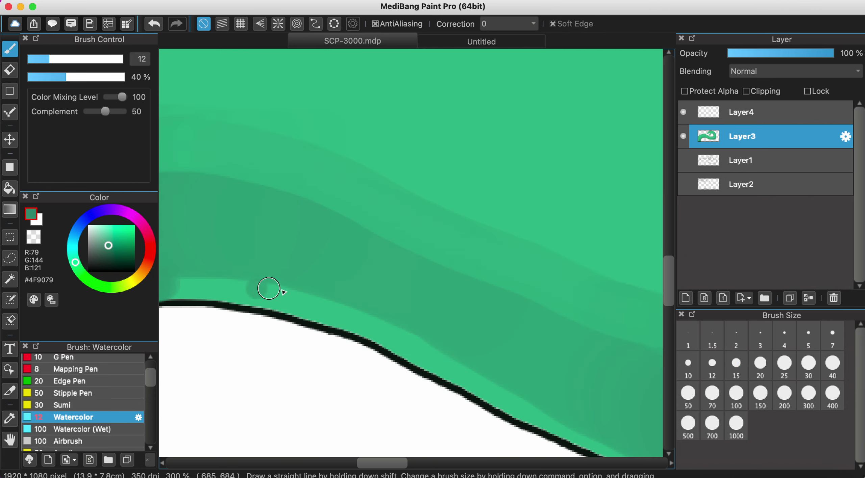
pyautogui.moveTo(268, 288)
pyautogui.mouseDown()
pyautogui.moveTo(369, 319)
pyautogui.moveTo(332, 309)
pyautogui.moveTo(444, 357)
pyautogui.moveTo(389, 323)
pyautogui.moveTo(521, 401)
pyautogui.mouseUp()
pyautogui.scroll(-3, 524, 406)
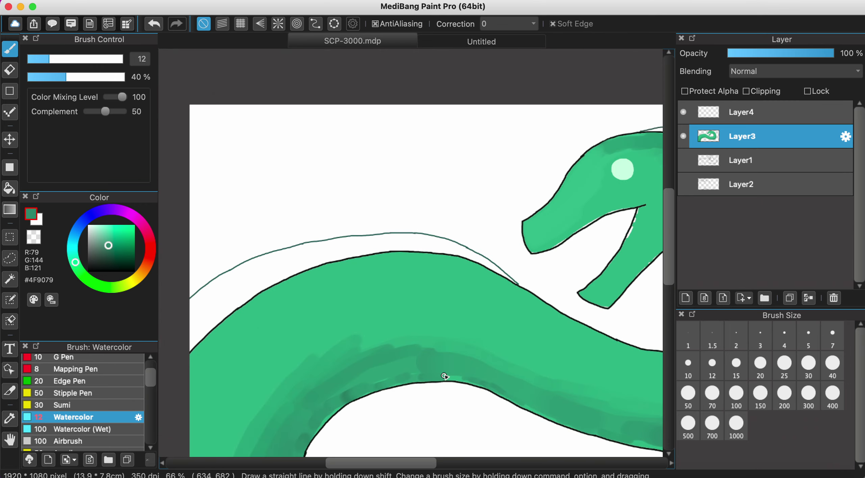
# Set the brush size to 70 and blend the inner edge of the outer right curve's shading with sampled greens #54A081 and #57A986.
pyautogui.scroll(-2, 464, 376)
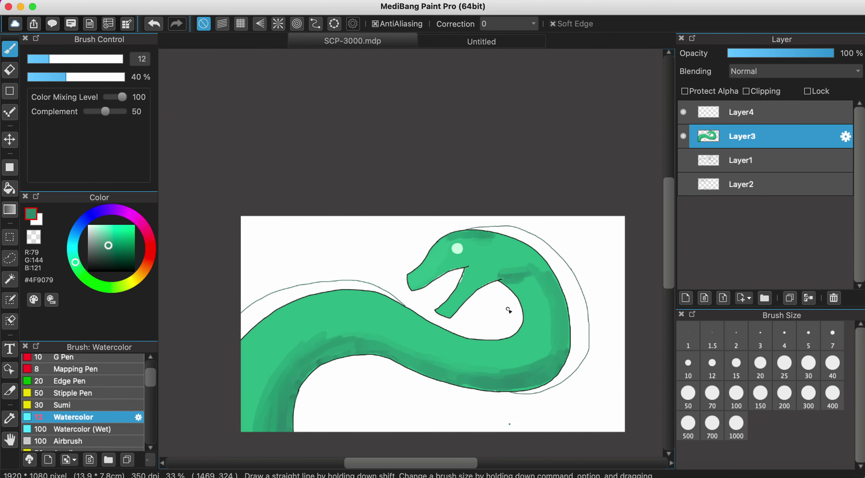
pyautogui.scroll(4, 508, 310)
pyautogui.keyDown('alt'); pyautogui.click(562, 273); pyautogui.keyUp('alt')
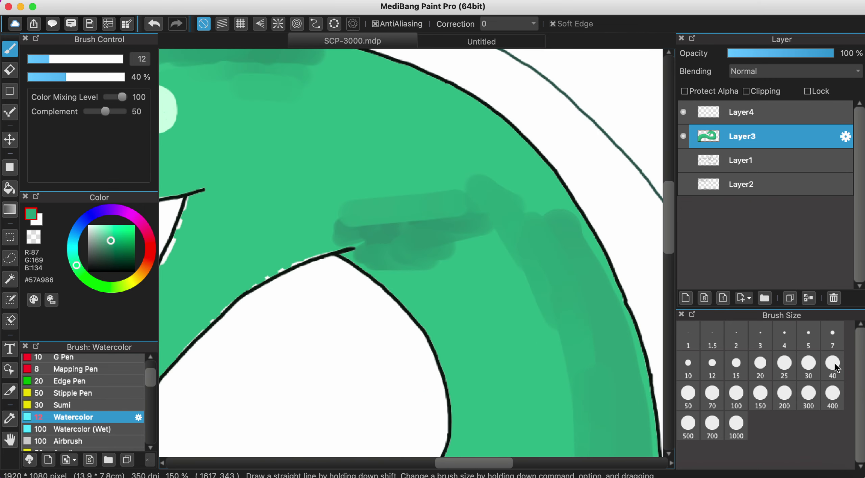
pyautogui.click(712, 393)
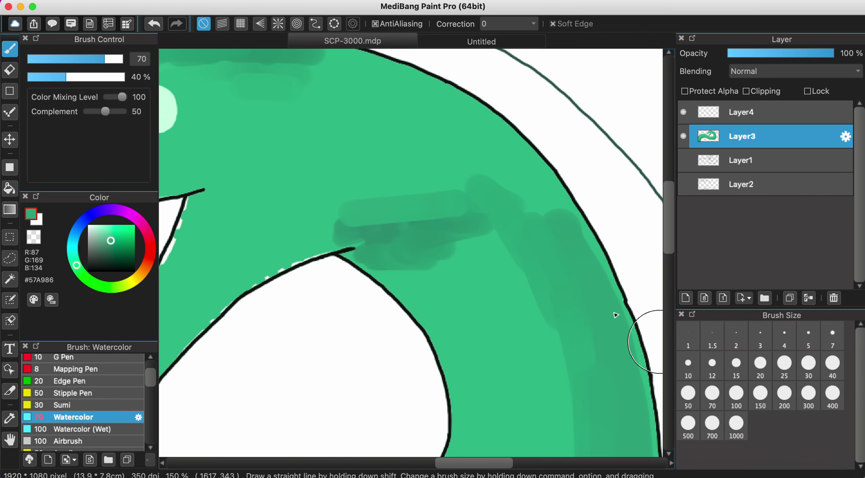
pyautogui.scroll(-4, 616, 316)
pyautogui.scroll(2, 598, 387)
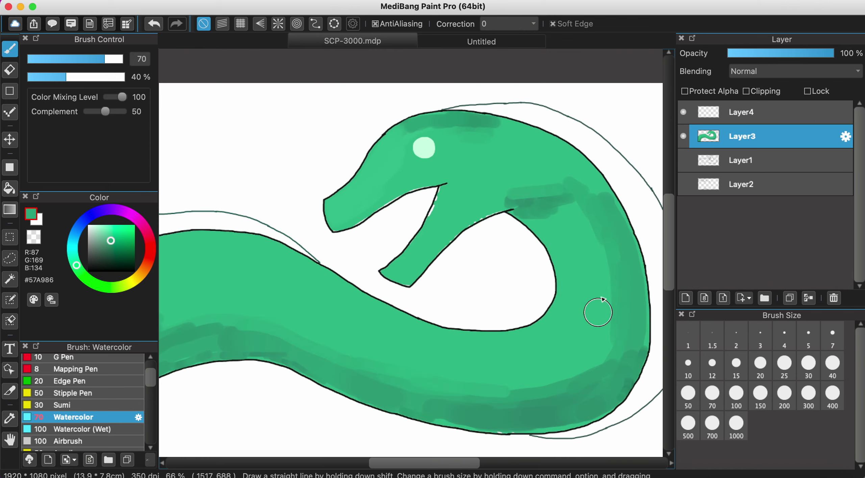
pyautogui.keyDown('alt'); pyautogui.click(606, 369); pyautogui.keyUp('alt')
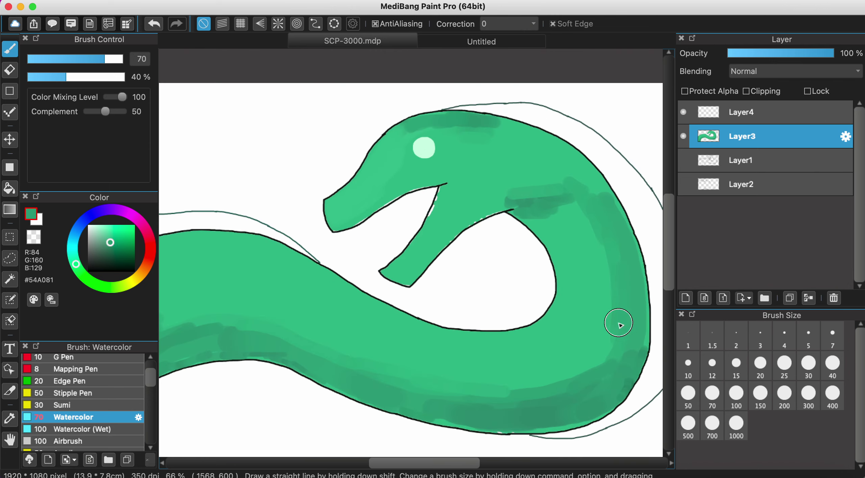
pyautogui.moveTo(620, 325)
pyautogui.mouseDown()
pyautogui.moveTo(588, 360)
pyautogui.moveTo(539, 381)
pyautogui.moveTo(466, 391)
pyautogui.mouseUp()
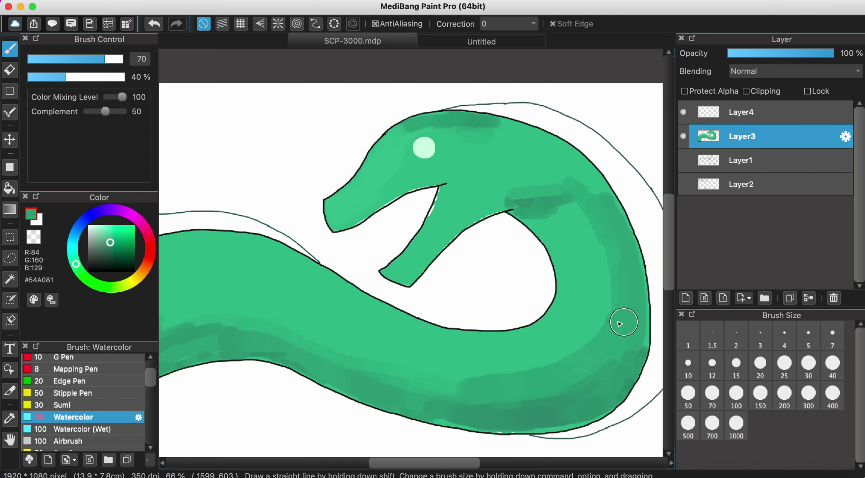
pyautogui.keyDown('alt'); pyautogui.click(607, 243); pyautogui.keyUp('alt')
pyautogui.moveTo(596, 237)
pyautogui.mouseDown()
pyautogui.moveTo(595, 326)
pyautogui.moveTo(586, 342)
pyautogui.moveTo(613, 299)
pyautogui.moveTo(611, 312)
pyautogui.moveTo(556, 368)
pyautogui.moveTo(508, 389)
pyautogui.mouseUp()
pyautogui.keyDown('alt'); pyautogui.click(625, 321); pyautogui.keyUp('alt')
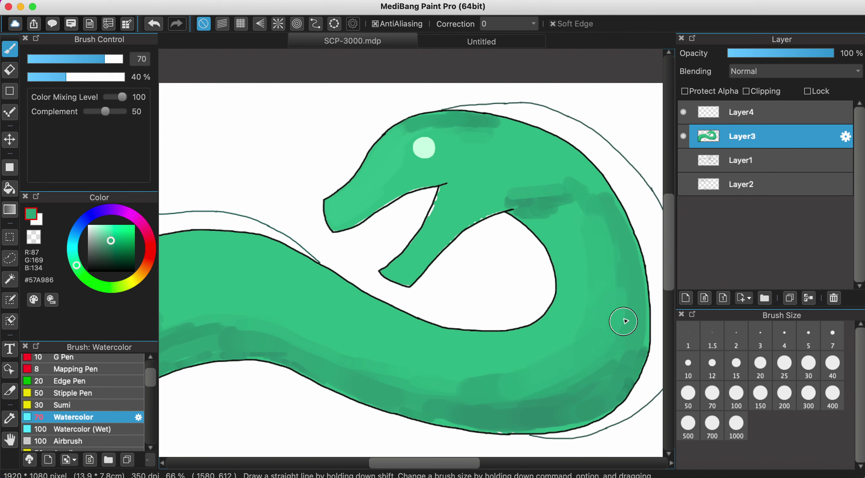
# Set the brush size to 30 and blend the lower body curve's shading with sampled greens #5CB48D, #56A885, #52997E and #50957B.
pyautogui.click(808, 363)
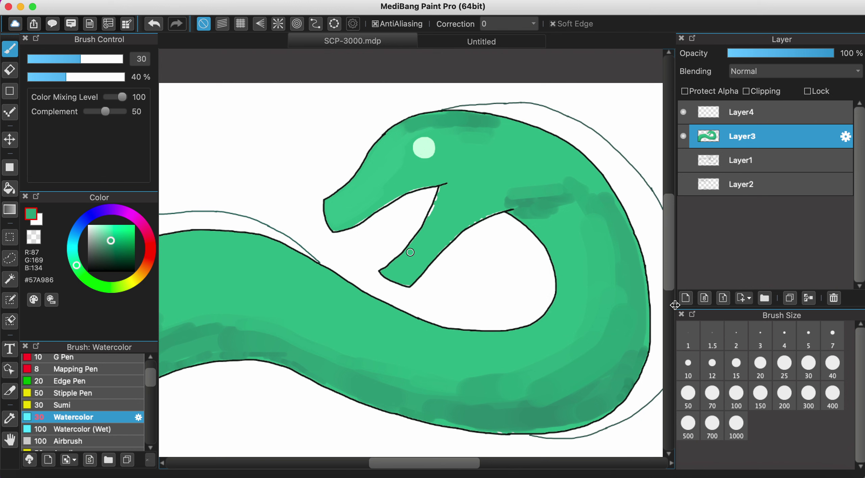
pyautogui.scroll(5, 617, 340)
pyautogui.keyDown('alt'); pyautogui.click(577, 315); pyautogui.keyUp('alt')
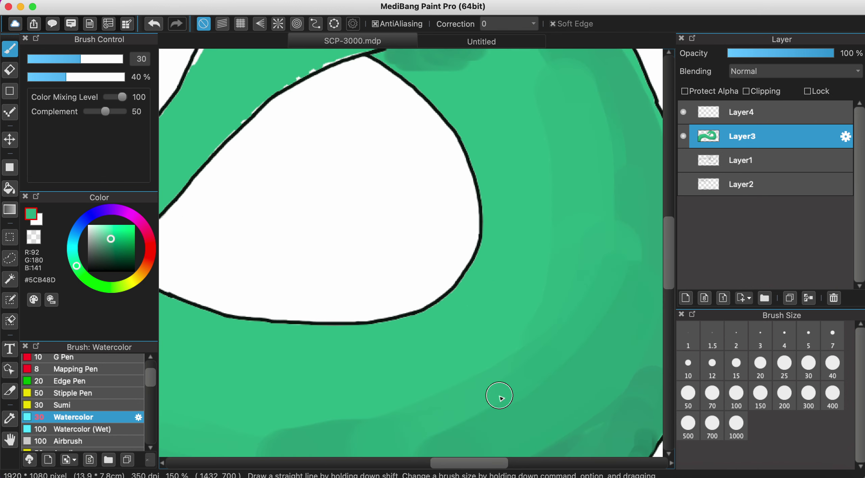
pyautogui.scroll(-5, 537, 279)
pyautogui.scroll(3, 540, 304)
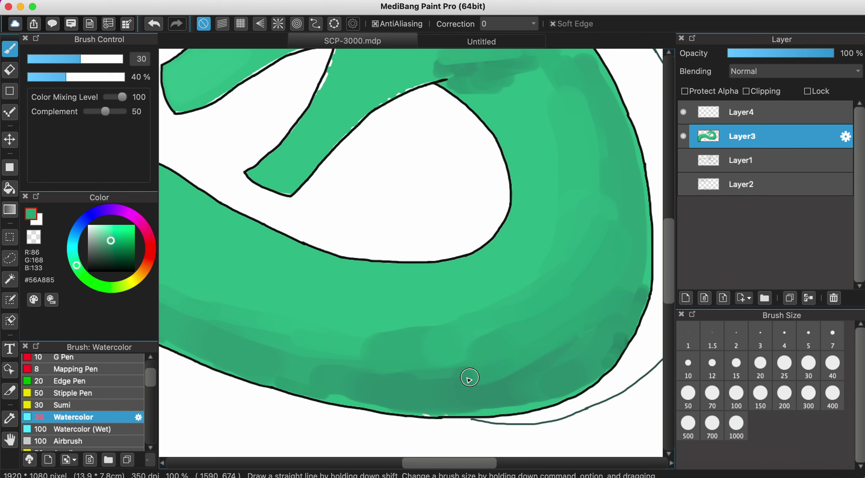
pyautogui.keyDown('alt'); pyautogui.click(570, 339); pyautogui.keyUp('alt')
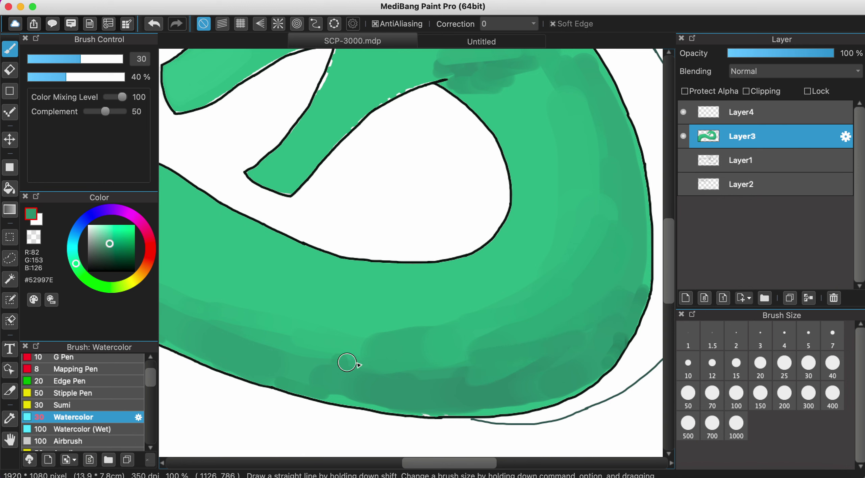
pyautogui.moveTo(347, 362)
pyautogui.mouseDown()
pyautogui.moveTo(260, 349)
pyautogui.moveTo(394, 367)
pyautogui.moveTo(330, 395)
pyautogui.moveTo(390, 389)
pyautogui.moveTo(336, 394)
pyautogui.mouseUp()
pyautogui.keyDown('alt'); pyautogui.click(399, 385); pyautogui.keyUp('alt')
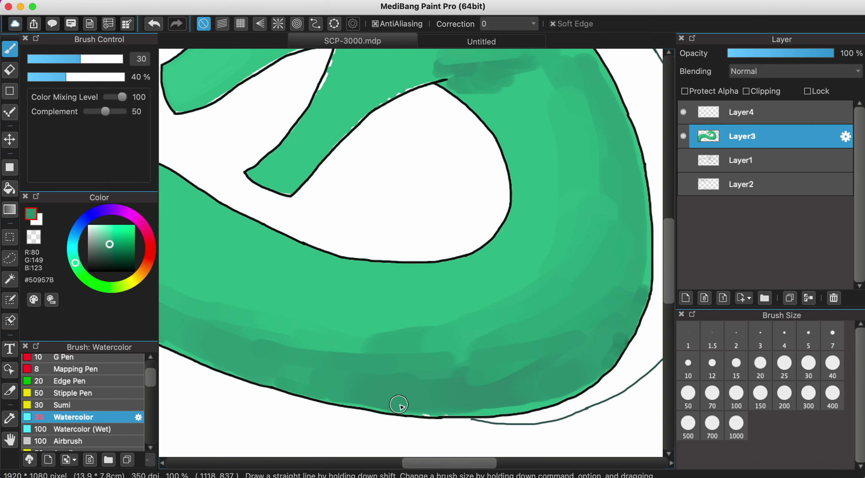
# Set the brush size to 7 and shade the light rim above the lowest outline with dark greens #50957B and #4F9079.
pyautogui.click(828, 342)
pyautogui.scroll(5, 534, 389)
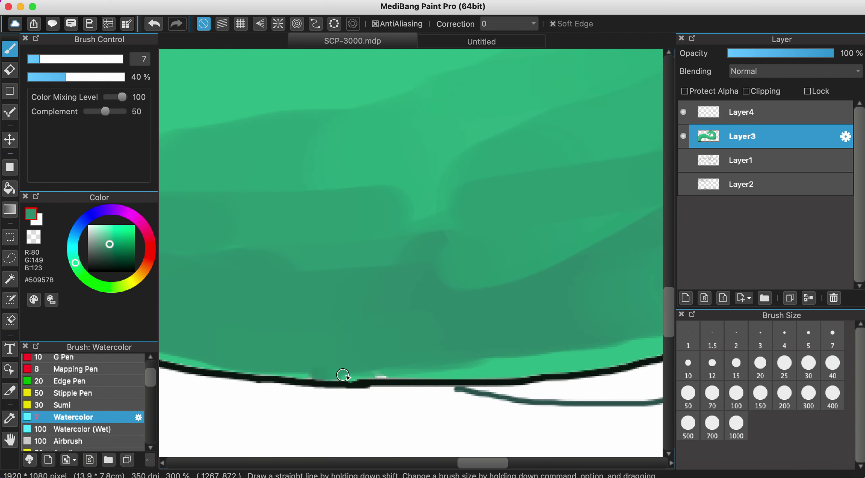
pyautogui.moveTo(373, 374)
pyautogui.mouseDown()
pyautogui.moveTo(478, 370)
pyautogui.moveTo(452, 364)
pyautogui.moveTo(498, 353)
pyautogui.mouseUp()
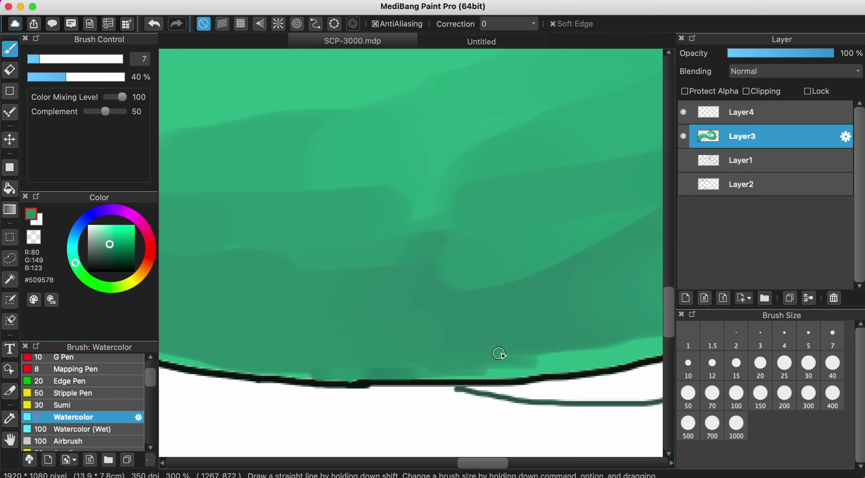
pyautogui.hscroll(5, 511, 324)
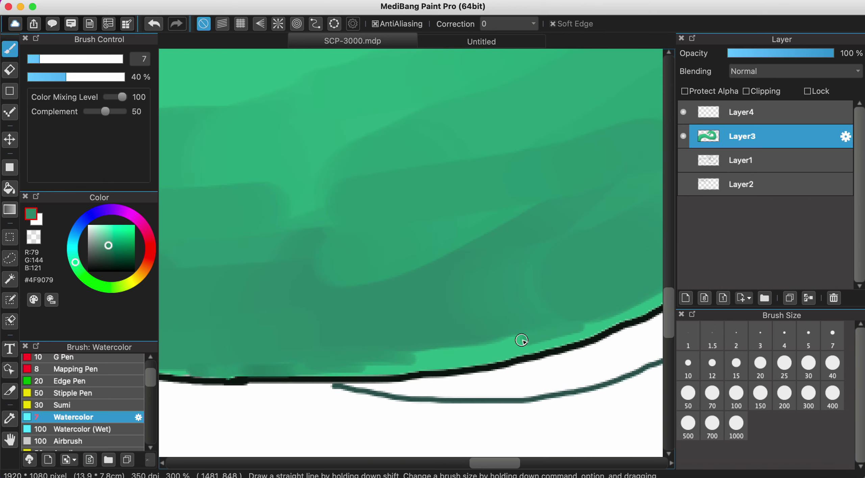
pyautogui.moveTo(487, 350)
pyautogui.mouseDown()
pyautogui.moveTo(429, 357)
pyautogui.moveTo(456, 350)
pyautogui.mouseUp()
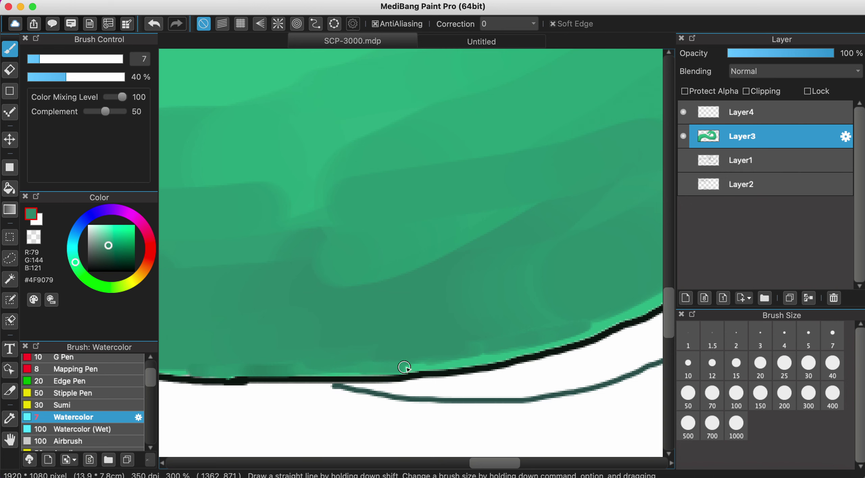
pyautogui.hscroll(5, 491, 353)
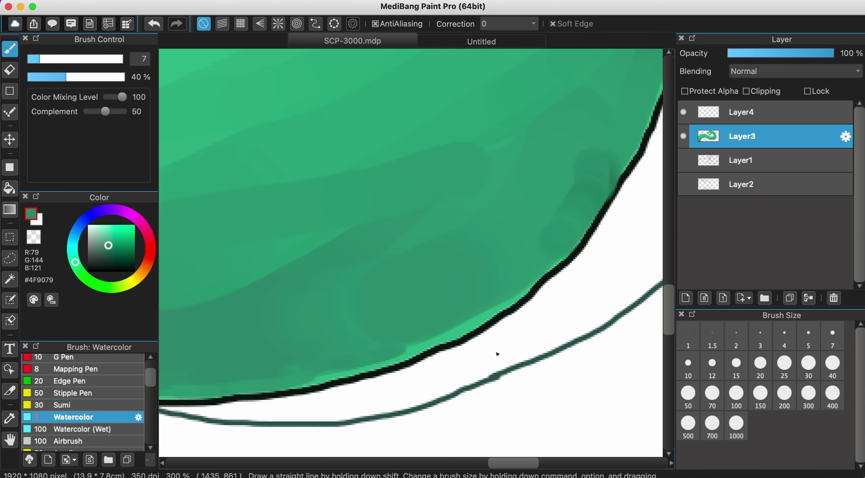
# Sample darker greens #4D9477 and #49896F and shade the remaining light rim along the body's lower right curve.
pyautogui.rightClick(585, 203)
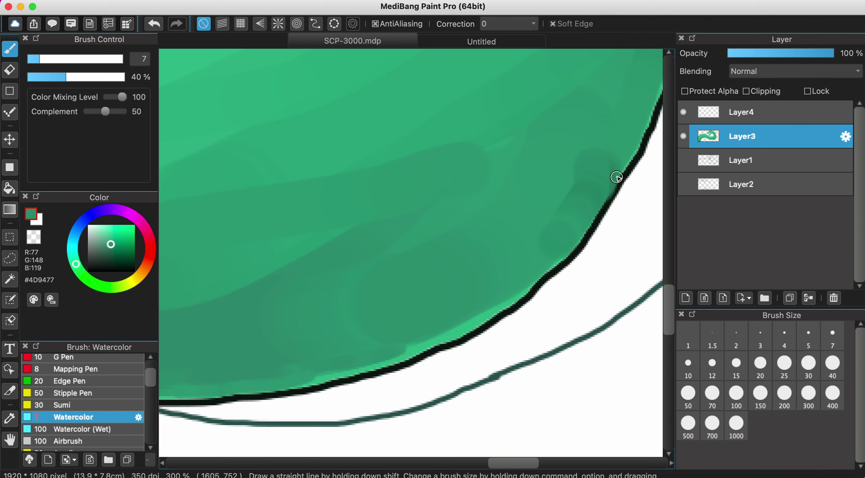
pyautogui.keyDown('alt'); pyautogui.click(616, 177); pyautogui.keyUp('alt')
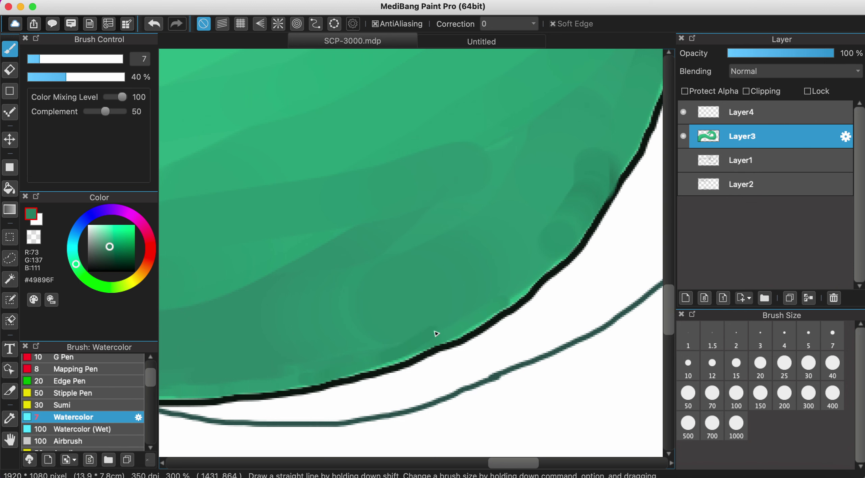
pyautogui.scroll(-3, 435, 334)
pyautogui.scroll(3, 527, 318)
pyautogui.hscroll(-2, 527, 319)
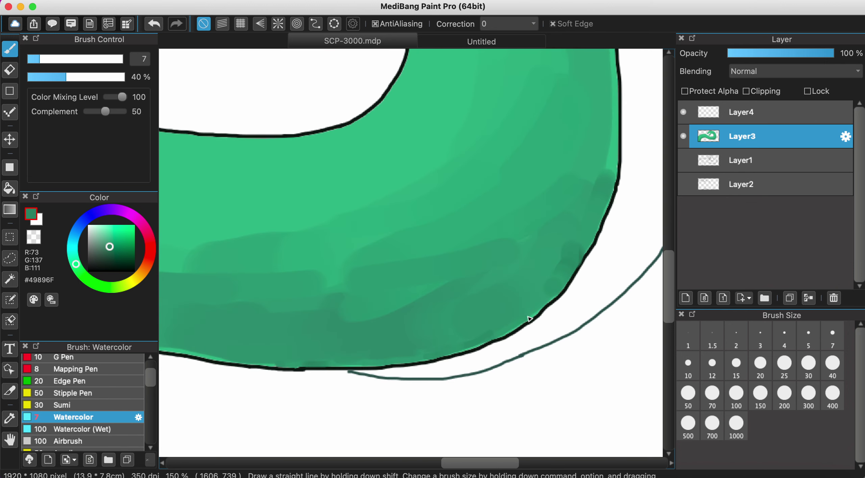
pyautogui.scroll(-2, 529, 318)
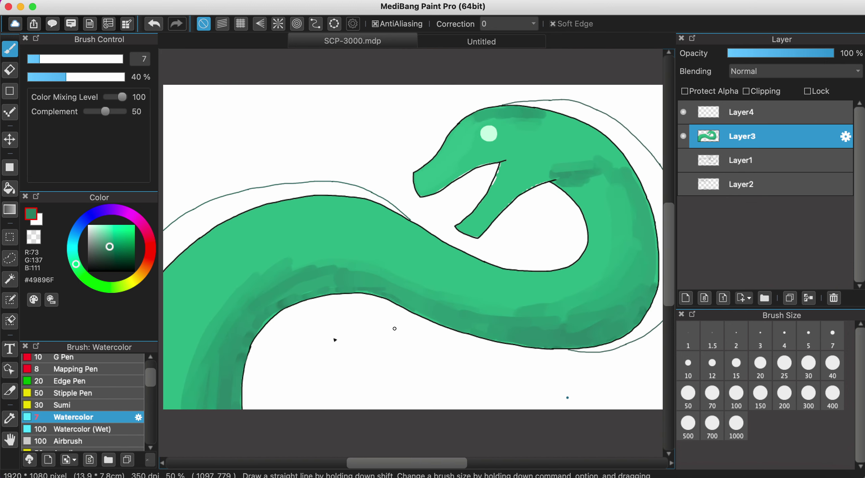
# Sample dark green #4A8B71 and shade the light rim along the inner outline of the left coil.
pyautogui.scroll(2, 230, 331)
pyautogui.keyDown('alt'); pyautogui.click(225, 321); pyautogui.keyUp('alt')
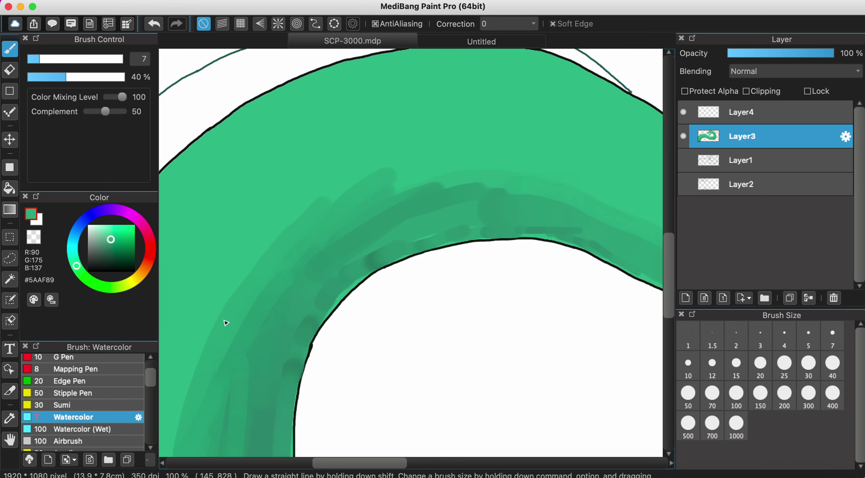
pyautogui.scroll(-2, 226, 322)
pyautogui.scroll(2, 314, 272)
pyautogui.keyDown('alt'); pyautogui.click(317, 299); pyautogui.keyUp('alt')
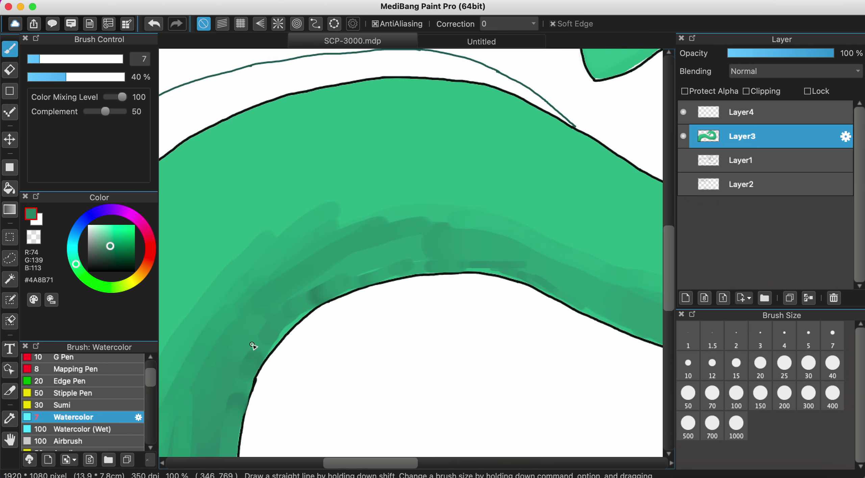
pyautogui.scroll(2, 321, 291)
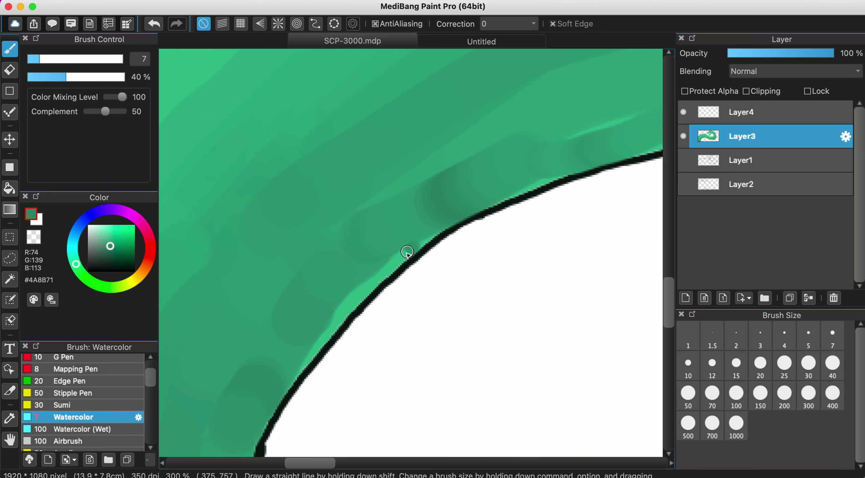
pyautogui.moveTo(407, 252); pyautogui.dragTo(304, 356)
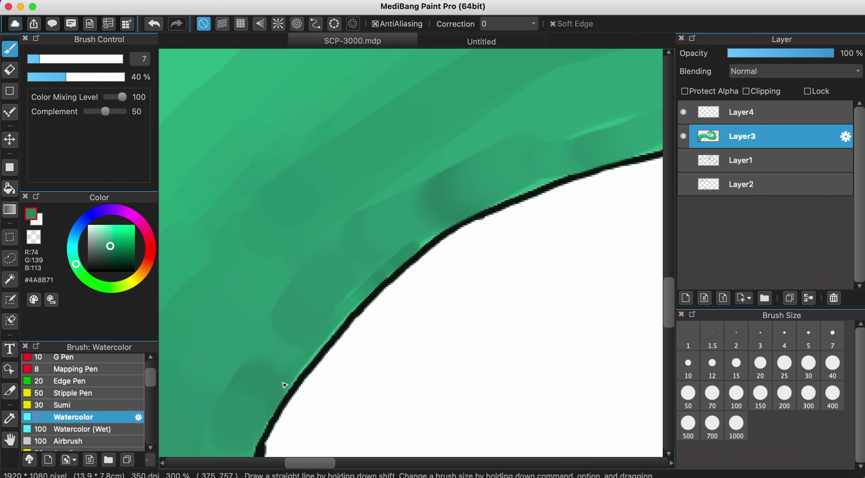
# Set the brush size to 20 and blend the shading above the arch's inner outline with sampled greens #56A584 and #57A585.
pyautogui.scroll(-2, 343, 274)
pyautogui.scroll(1, 285, 309)
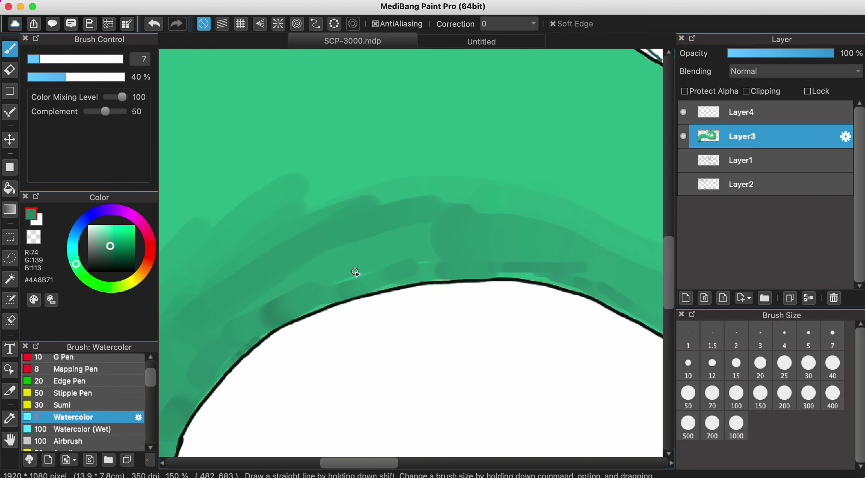
pyautogui.keyDown('alt'); pyautogui.click(303, 300); pyautogui.keyUp('alt')
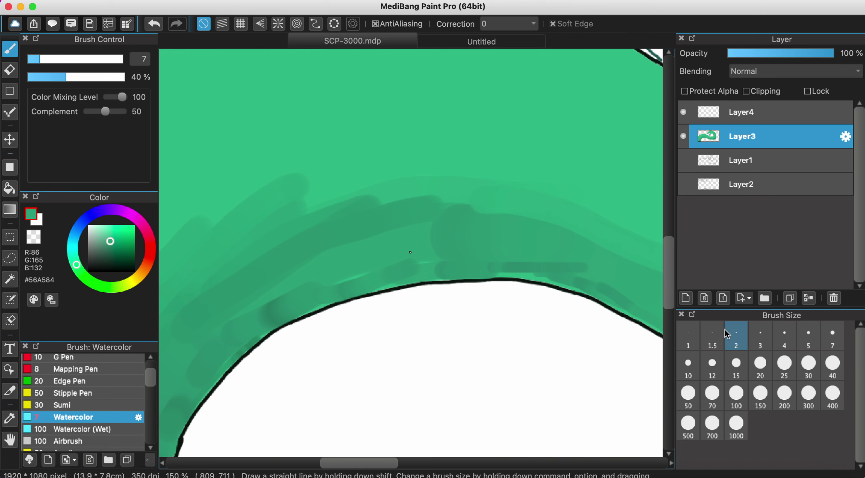
pyautogui.click(760, 364)
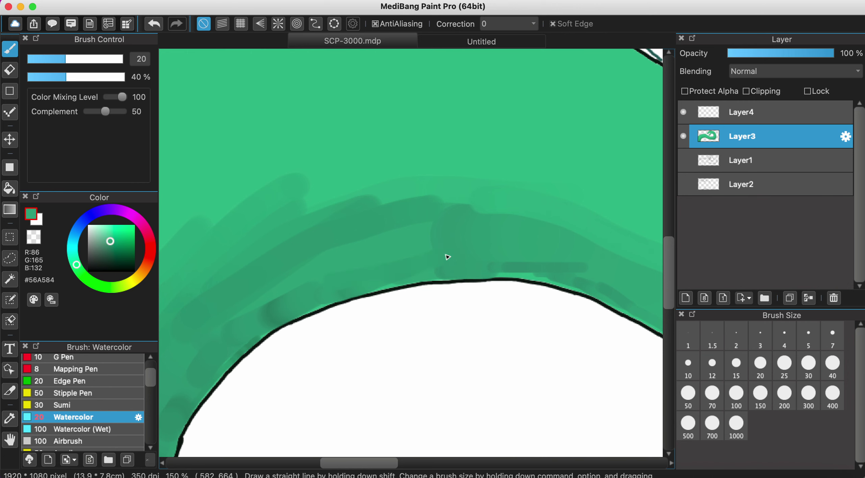
pyautogui.scroll(-2, 447, 257)
pyautogui.scroll(3, 451, 274)
pyautogui.keyDown('alt'); pyautogui.click(423, 244); pyautogui.keyUp('alt')
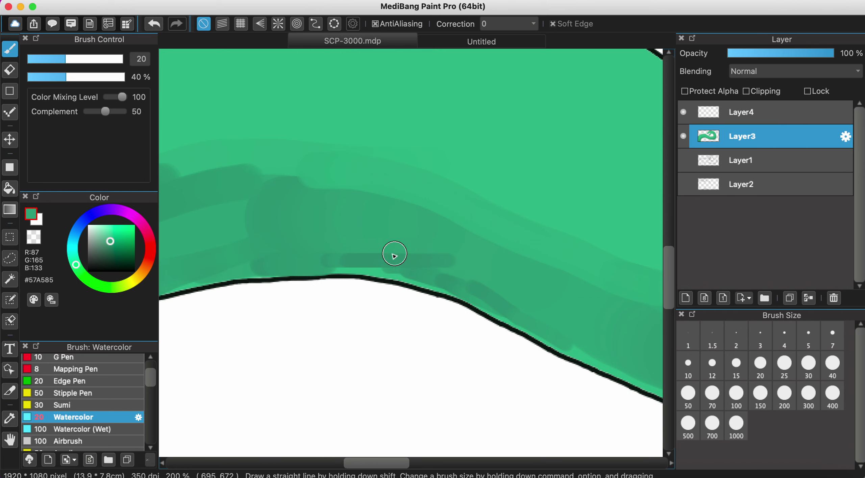
pyautogui.moveTo(378, 254)
pyautogui.mouseDown()
pyautogui.moveTo(507, 261)
pyautogui.moveTo(454, 263)
pyautogui.mouseUp()
# Sample green #5DB38D and soften the upper edge of the shading on the body's arch.
pyautogui.scroll(-2, 530, 274)
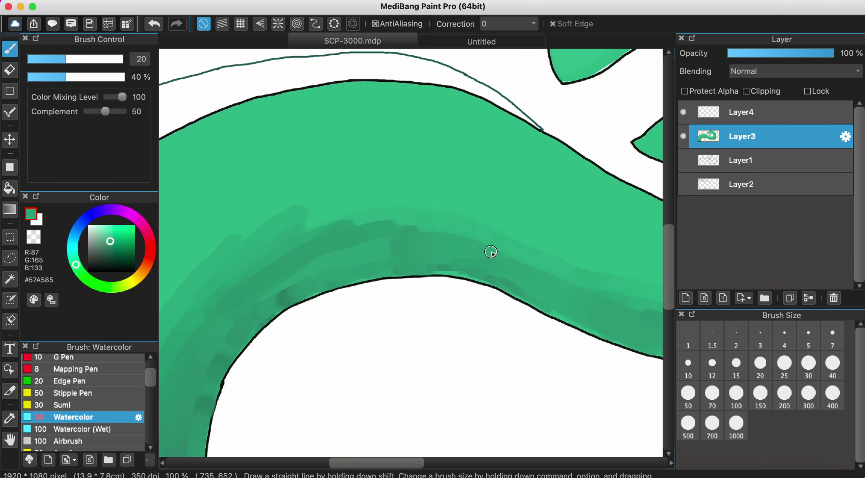
pyautogui.keyDown('alt'); pyautogui.click(483, 230); pyautogui.keyUp('alt')
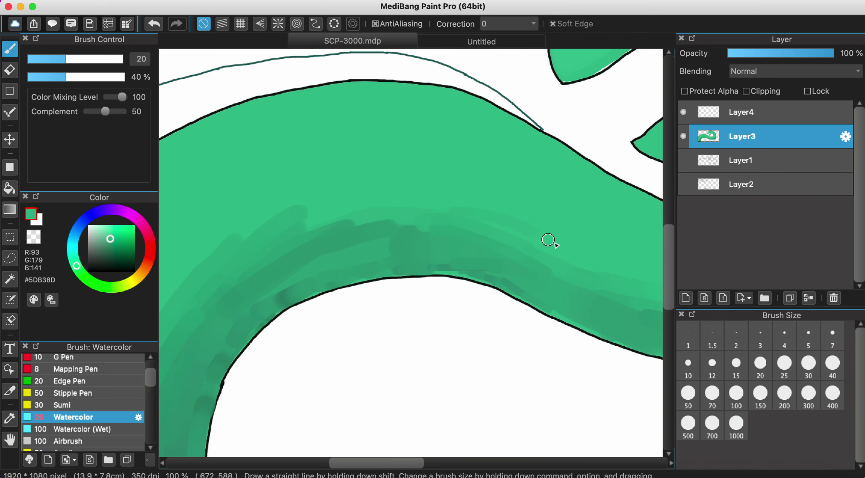
pyautogui.scroll(-4, 627, 279)
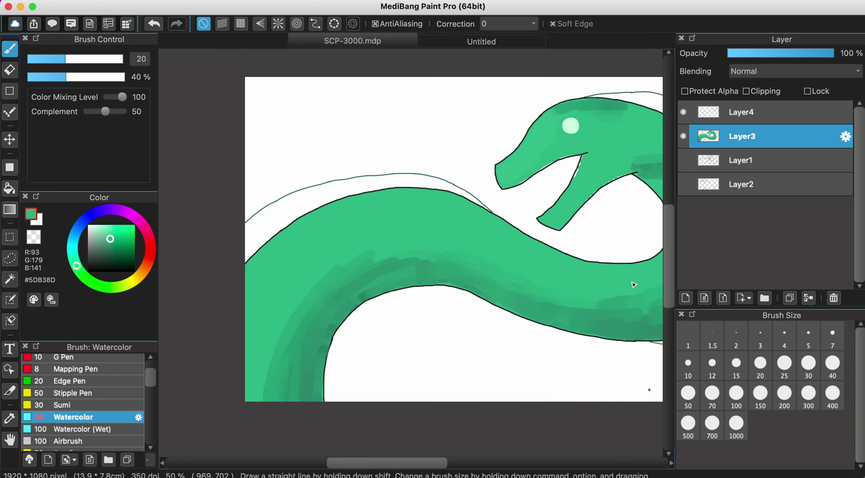
# Blend the neck shading behind the jaw corner into the body with sampled greens #5AB08A and #5CB48D.
pyautogui.scroll(6, 560, 280)
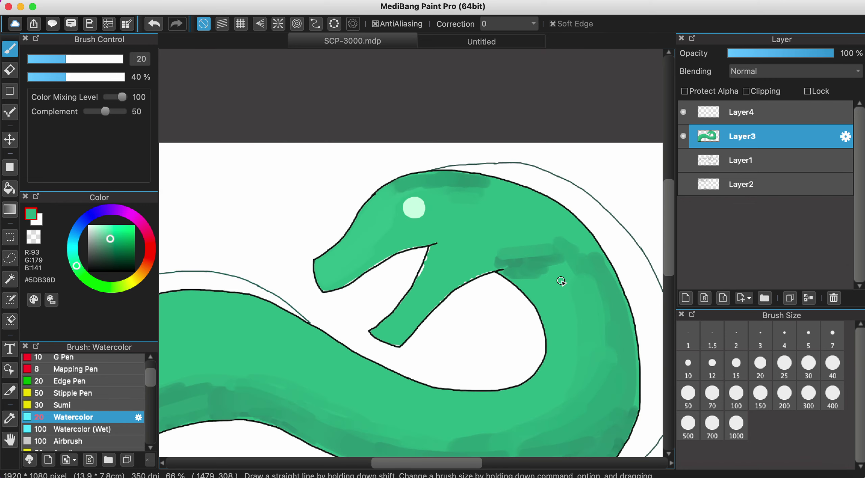
pyautogui.keyDown('alt'); pyautogui.click(490, 272); pyautogui.keyUp('alt')
pyautogui.moveTo(444, 286)
pyautogui.mouseDown()
pyautogui.moveTo(570, 282)
pyautogui.moveTo(512, 267)
pyautogui.moveTo(471, 271)
pyautogui.moveTo(548, 253)
pyautogui.moveTo(526, 255)
pyautogui.moveTo(500, 288)
pyautogui.moveTo(471, 288)
pyautogui.moveTo(594, 296)
pyautogui.moveTo(556, 233)
pyautogui.moveTo(625, 299)
pyautogui.moveTo(550, 255)
pyautogui.moveTo(603, 293)
pyautogui.moveTo(516, 219)
pyautogui.moveTo(605, 262)
pyautogui.moveTo(541, 209)
pyautogui.mouseUp()
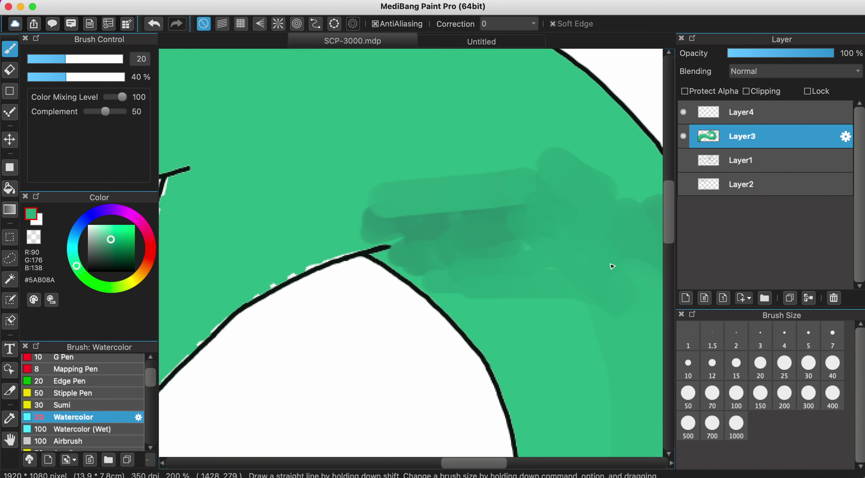
pyautogui.scroll(-5, 612, 266)
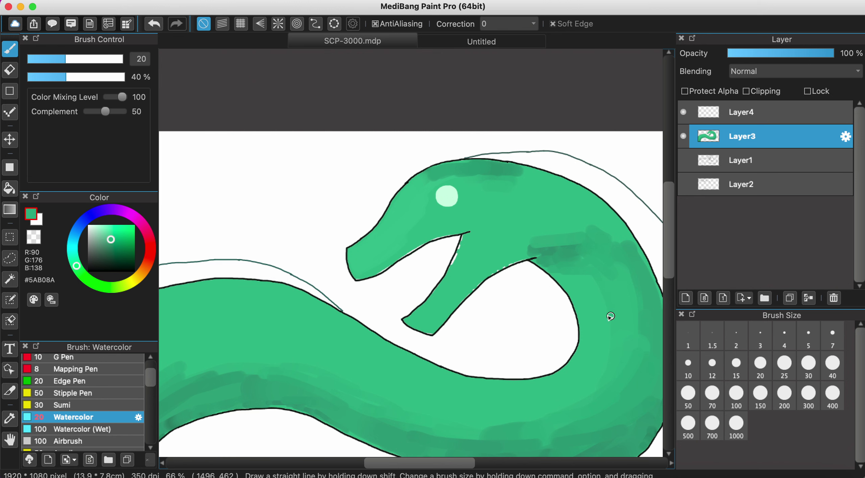
pyautogui.scroll(3, 600, 309)
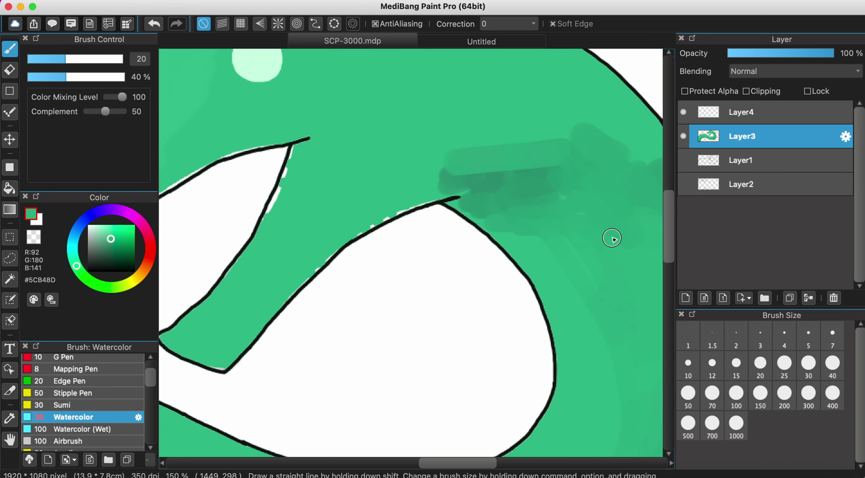
pyautogui.scroll(-3, 612, 239)
pyautogui.scroll(1, 527, 201)
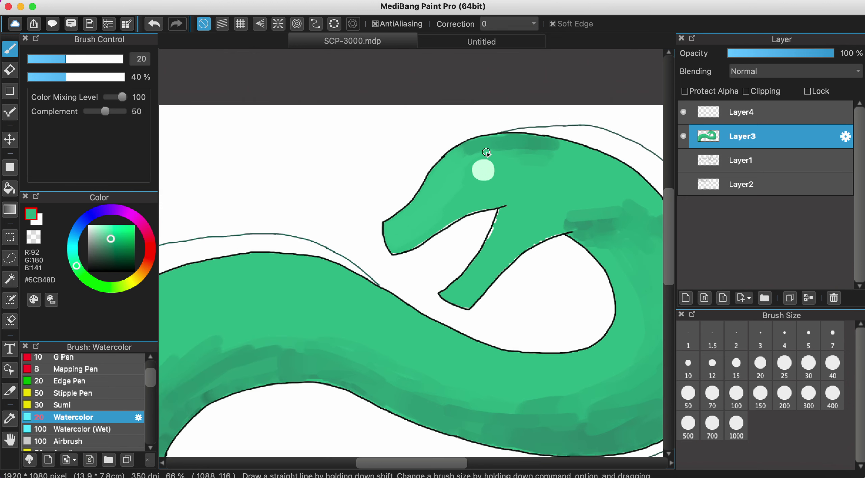
# Sample green #60B68F and blend the front edge of the head shading above the eye.
pyautogui.scroll(3, 485, 152)
pyautogui.keyDown('alt'); pyautogui.click(423, 171); pyautogui.keyUp('alt')
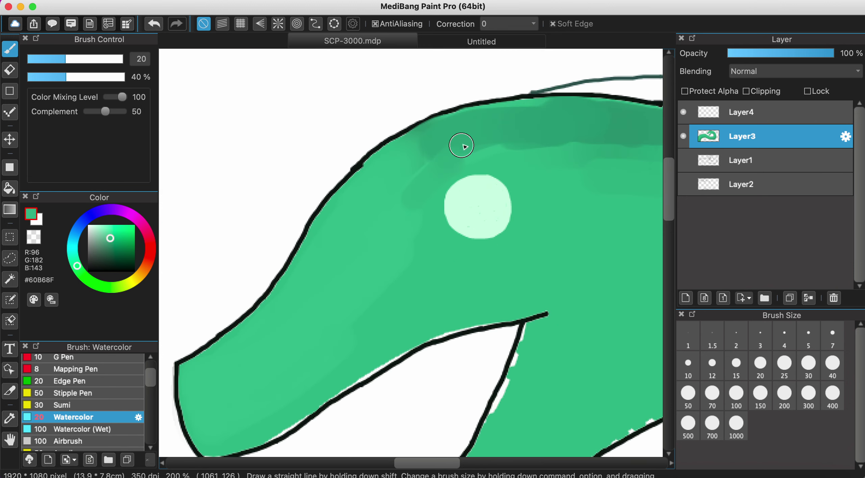
pyautogui.scroll(-4, 412, 174)
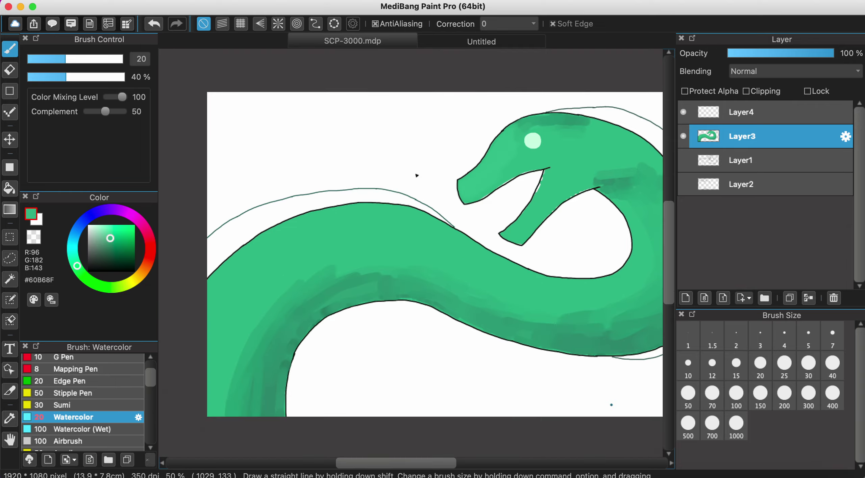
pyautogui.scroll(-2, 417, 175)
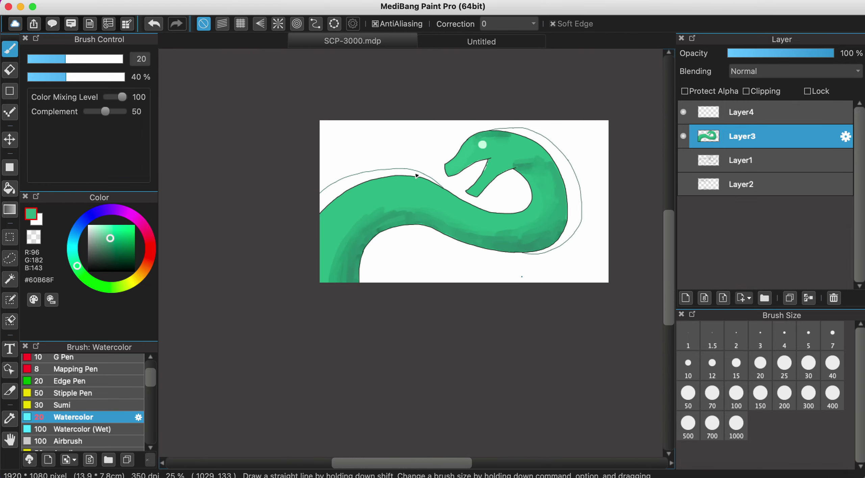
# Set the brush size to 50, darken the left coil's lower end with greens #50987C and #48886F, and undo the stray stroke along its outline.
pyautogui.scroll(2, 305, 255)
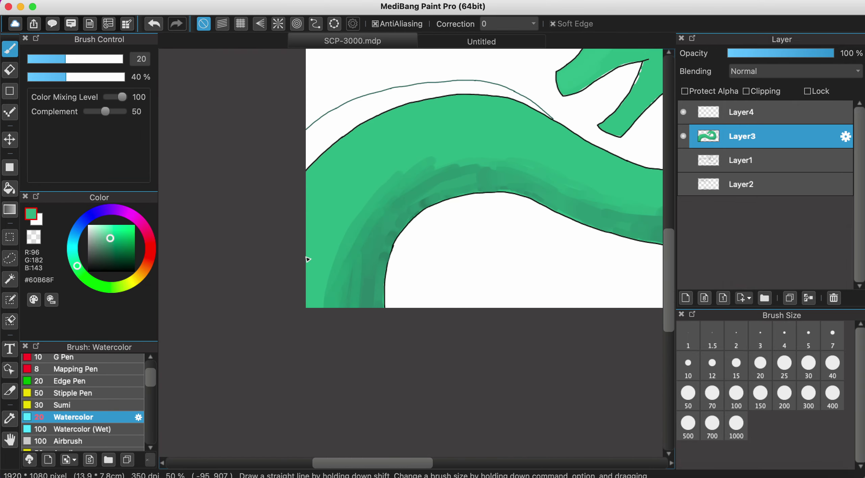
pyautogui.keyDown('alt'); pyautogui.click(384, 252); pyautogui.keyUp('alt')
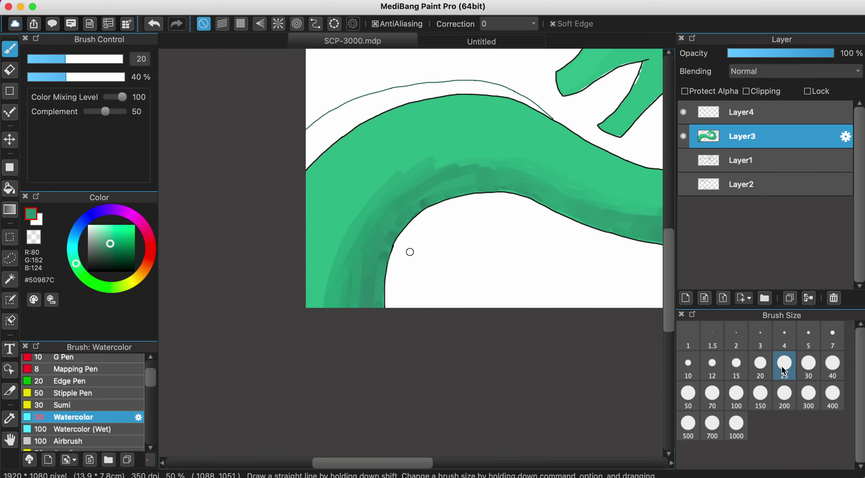
pyautogui.click(689, 402)
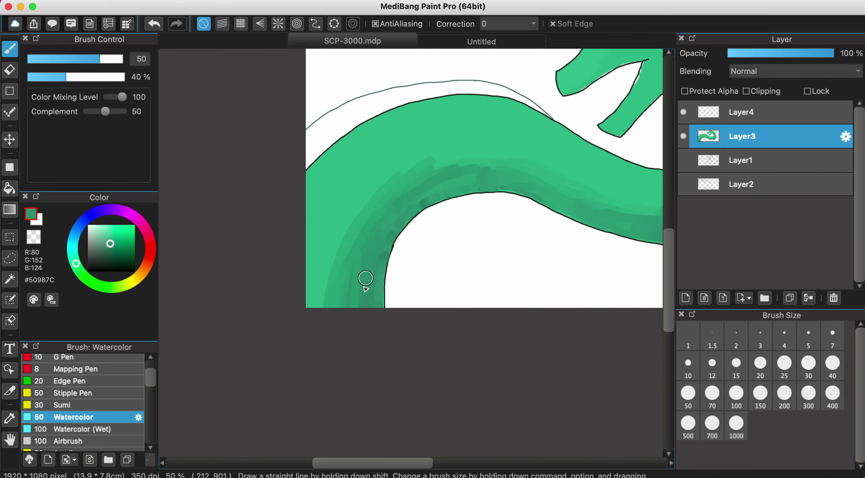
pyautogui.keyDown('alt'); pyautogui.click(425, 203); pyautogui.keyUp('alt')
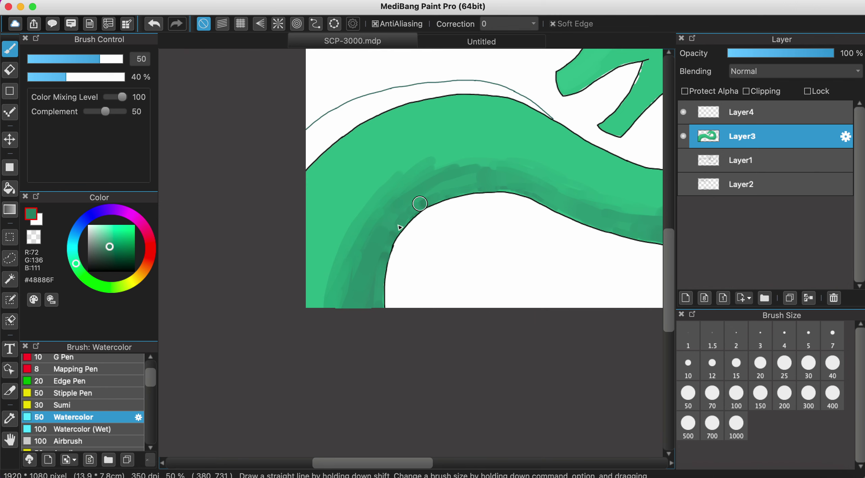
pyautogui.moveTo(382, 247); pyautogui.dragTo(377, 260)
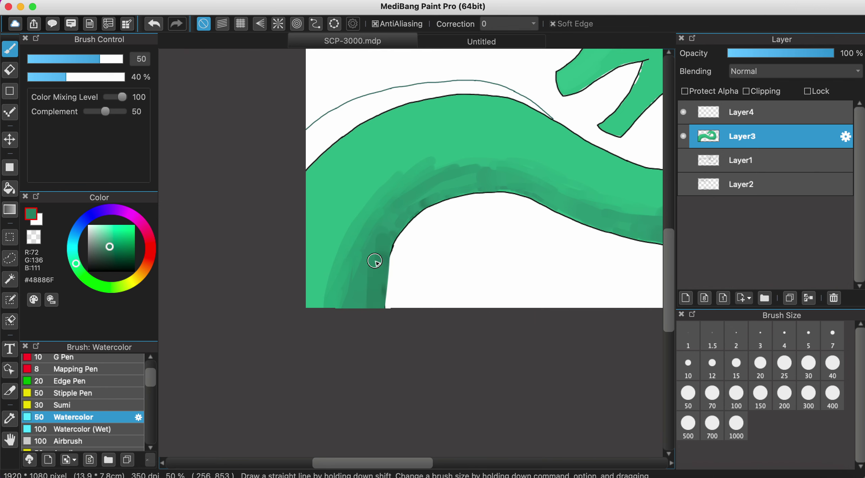
pyautogui.click(156, 30)
pyautogui.scroll(1, 388, 243)
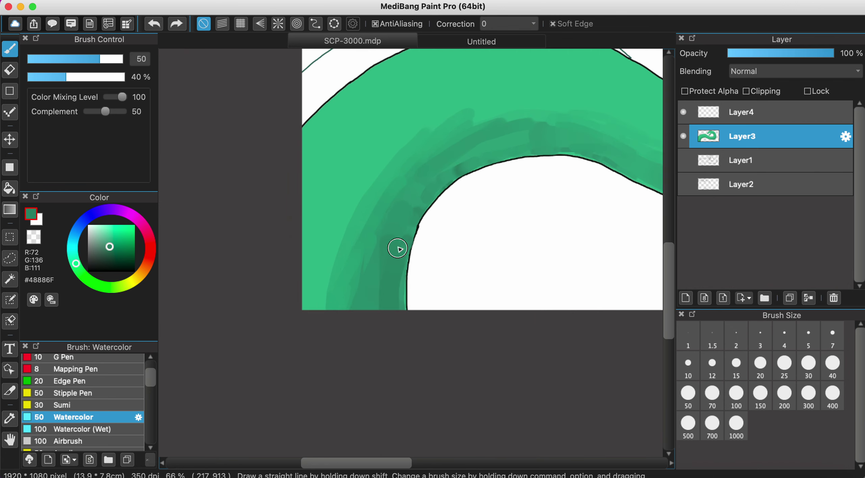
pyautogui.moveTo(377, 316)
pyautogui.mouseDown()
pyautogui.moveTo(382, 247)
pyautogui.moveTo(378, 283)
pyautogui.moveTo(370, 279)
pyautogui.moveTo(375, 244)
pyautogui.moveTo(354, 273)
pyautogui.moveTo(351, 309)
pyautogui.mouseUp()
# Extend the left coil's shading outward toward the canvas edge with sampled greens #53A381 and #59AE89.
pyautogui.keyDown('alt'); pyautogui.click(356, 272); pyautogui.keyUp('alt')
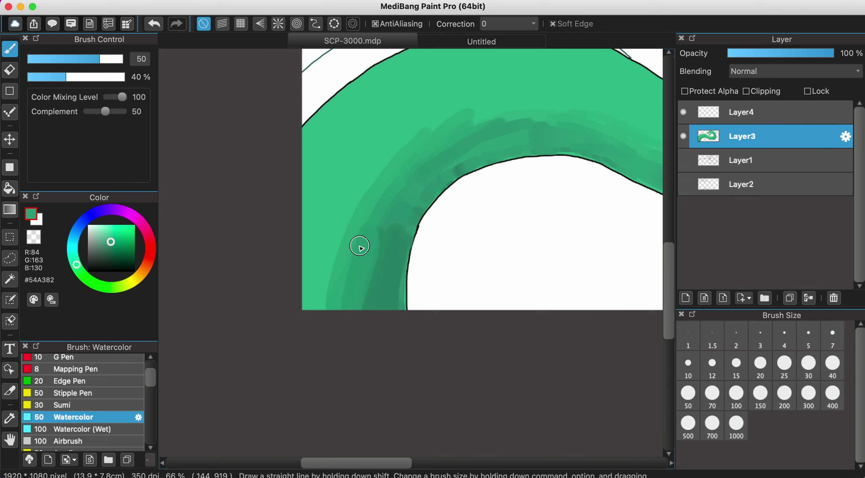
pyautogui.keyDown('alt'); pyautogui.click(350, 232); pyautogui.keyUp('alt')
pyautogui.moveTo(350, 232); pyautogui.dragTo(321, 313)
pyautogui.moveTo(325, 249); pyautogui.dragTo(310, 321)
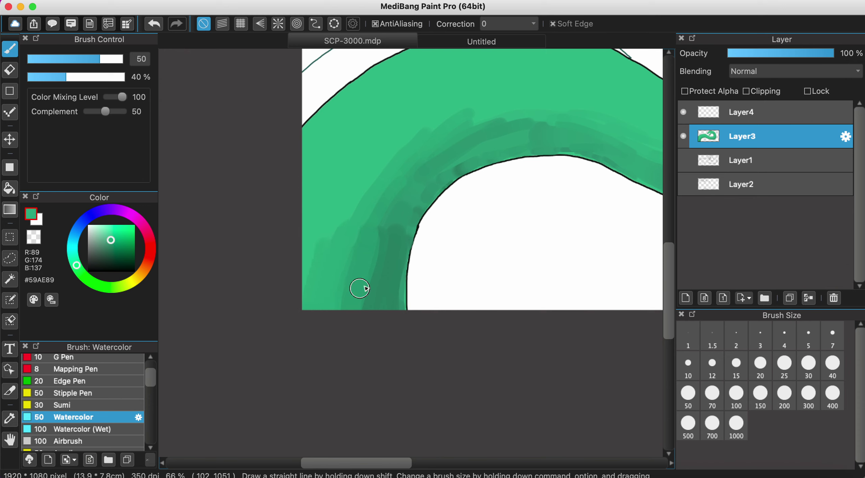
# Deepen and blend the middle of the left coil's lower end with sampled greens #48886F, #51A07F and #509E7E.
pyautogui.keyDown('alt'); pyautogui.click(377, 241); pyautogui.keyUp('alt')
pyautogui.moveTo(377, 238); pyautogui.dragTo(342, 327)
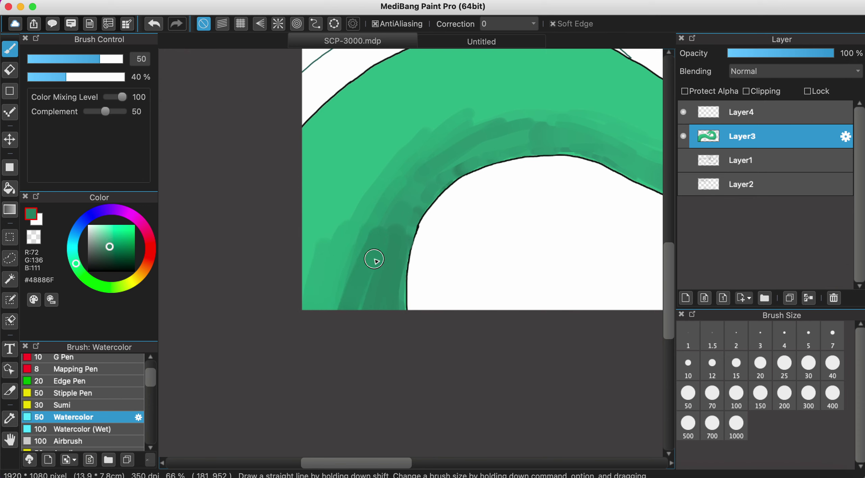
pyautogui.keyDown('alt'); pyautogui.click(356, 258); pyautogui.keyUp('alt')
pyautogui.scroll(-1, 356, 256)
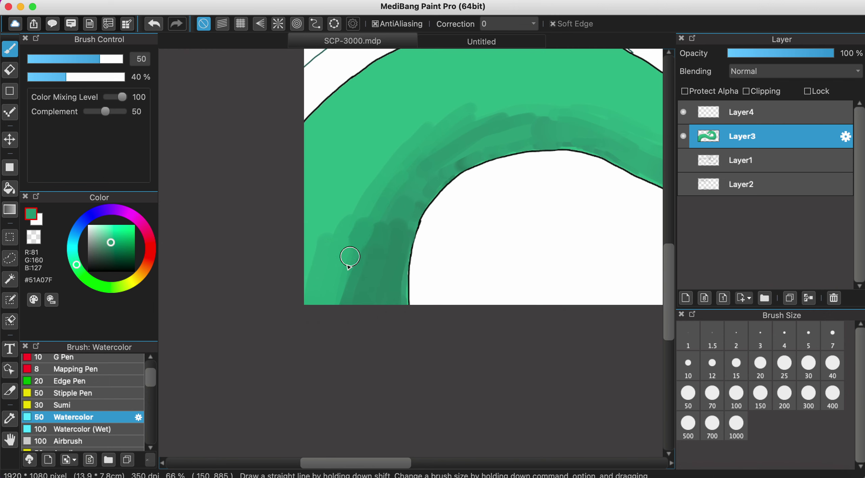
pyautogui.keyDown('alt'); pyautogui.click(367, 240); pyautogui.keyUp('alt')
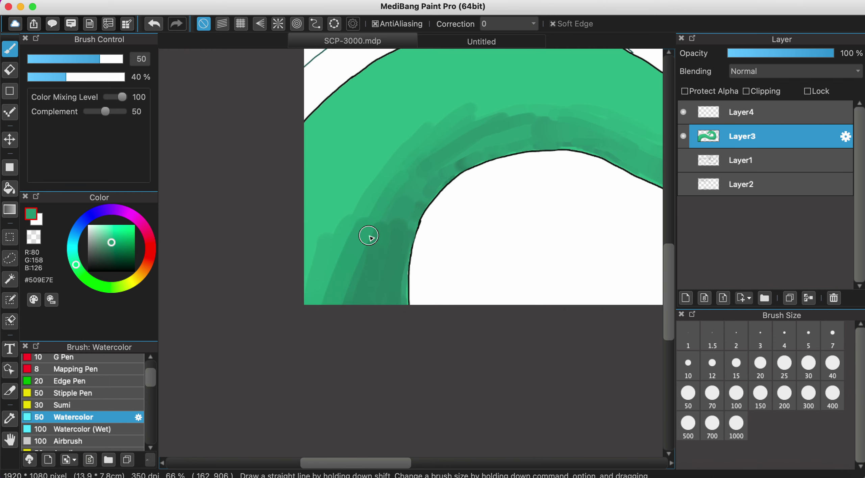
pyautogui.scroll(-3, 372, 247)
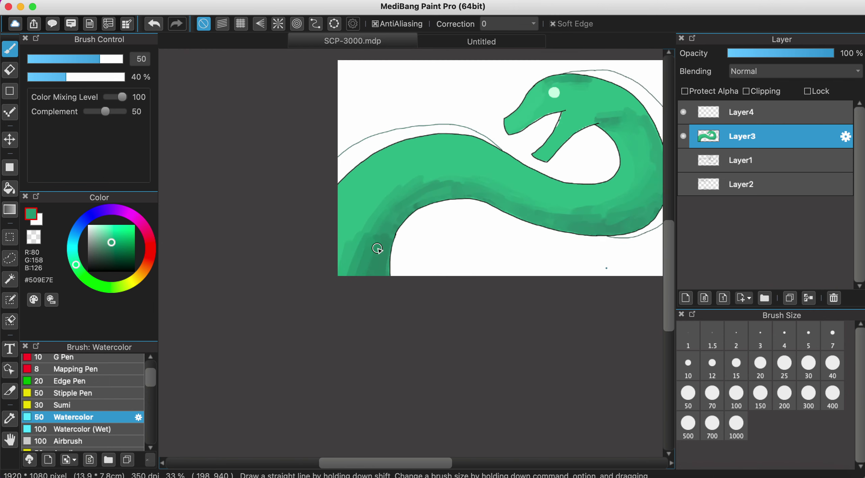
# Switch to the Watercolor (Wet) brush at size 40 and blend the left coil's lower end with sampled greens #5AB08A and #488970.
pyautogui.scroll(2, 376, 247)
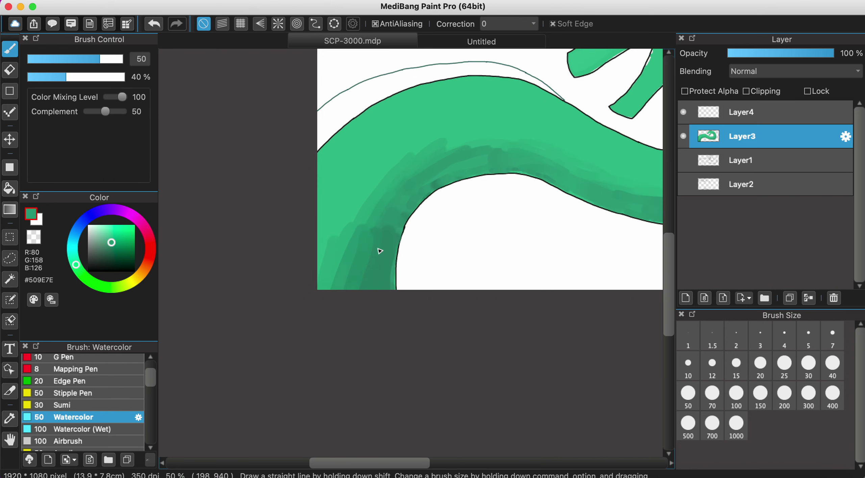
pyautogui.click(75, 429)
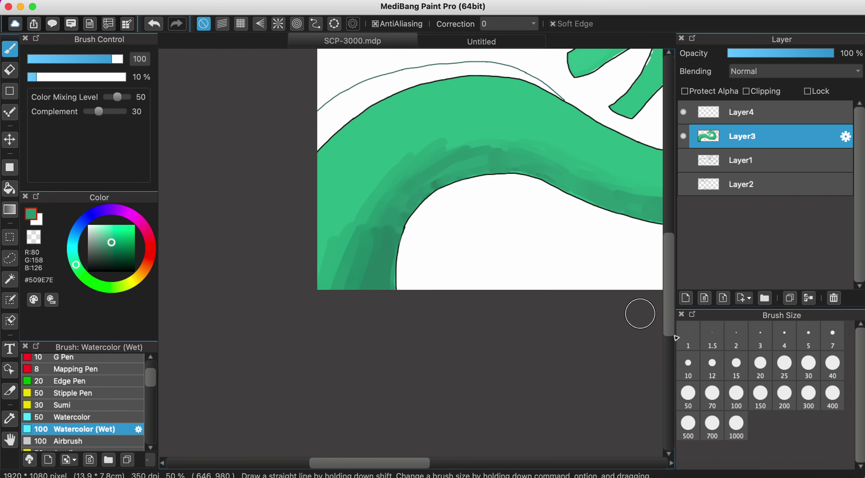
pyautogui.click(829, 368)
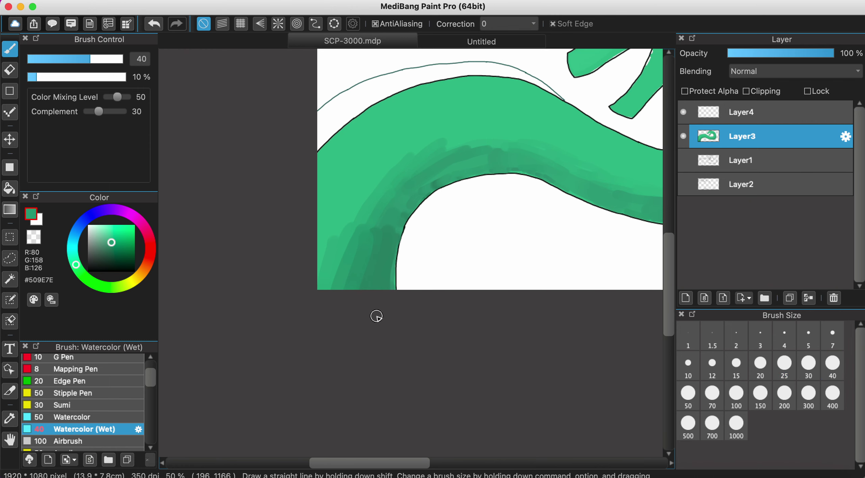
pyautogui.scroll(2, 376, 263)
pyautogui.rightClick(313, 240)
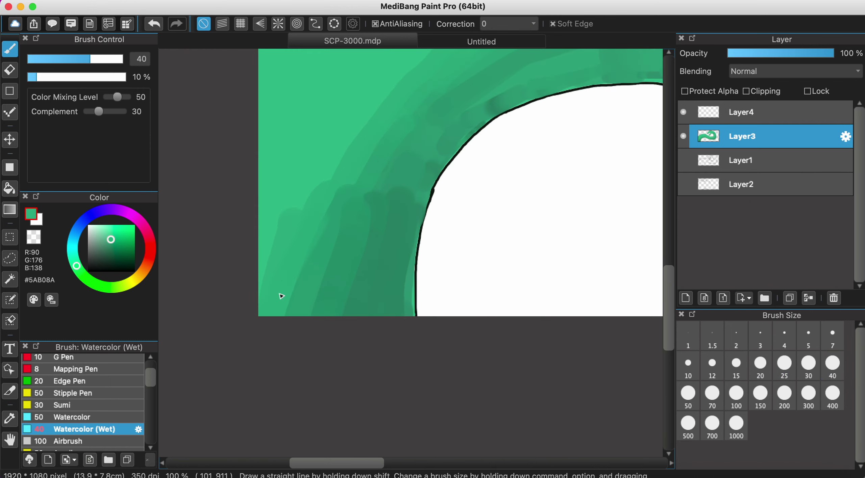
pyautogui.moveTo(363, 245)
pyautogui.mouseDown()
pyautogui.moveTo(382, 268)
pyautogui.moveTo(374, 302)
pyautogui.moveTo(347, 218)
pyautogui.moveTo(350, 188)
pyautogui.moveTo(268, 259)
pyautogui.moveTo(284, 256)
pyautogui.mouseUp()
pyautogui.click(155, 24)
pyautogui.keyDown('alt'); pyautogui.click(382, 244); pyautogui.keyUp('alt')
pyautogui.moveTo(339, 280)
pyautogui.mouseDown()
pyautogui.moveTo(403, 262)
pyautogui.moveTo(402, 252)
pyautogui.moveTo(400, 281)
pyautogui.mouseUp()
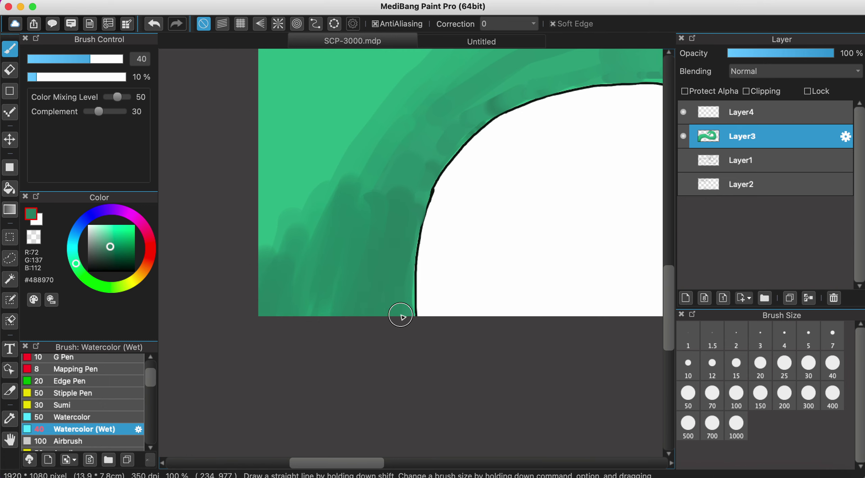
# Sample green #4D9277 and blend the shading along the coil's inner curve down into its lower end.
pyautogui.scroll(4, 397, 214)
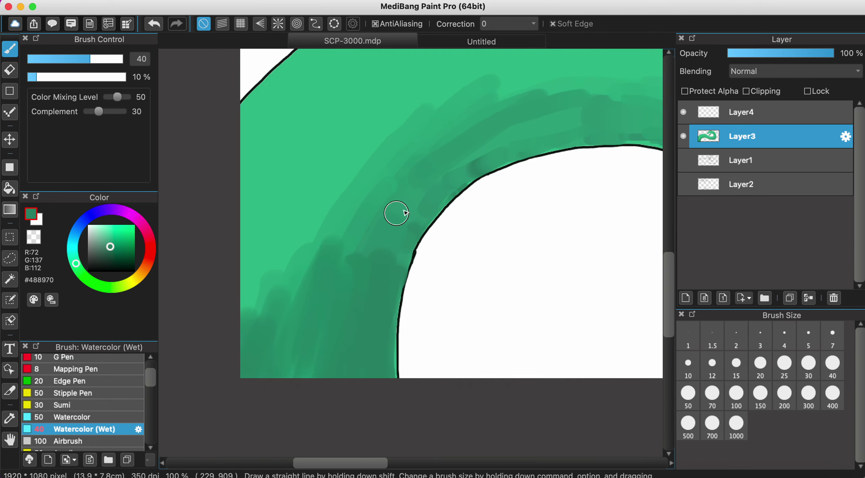
pyautogui.moveTo(480, 166); pyautogui.dragTo(453, 171)
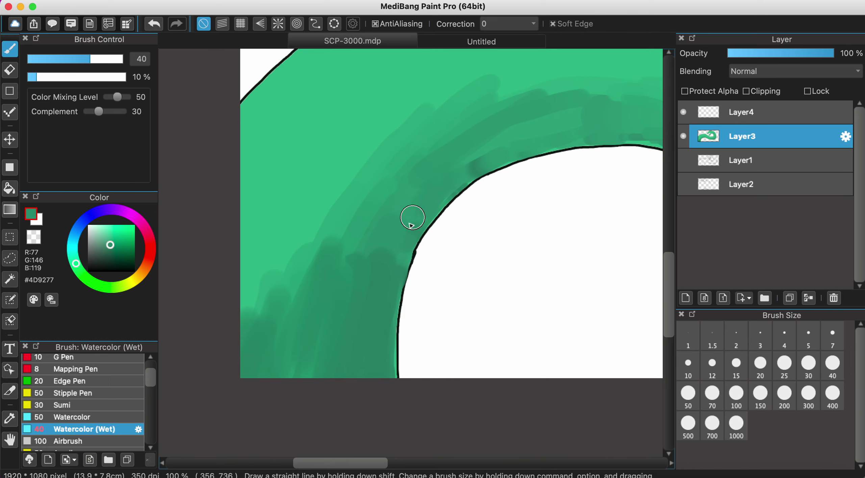
pyautogui.moveTo(412, 217)
pyautogui.mouseDown()
pyautogui.moveTo(380, 274)
pyautogui.moveTo(417, 199)
pyautogui.moveTo(372, 243)
pyautogui.moveTo(331, 320)
pyautogui.moveTo(347, 266)
pyautogui.moveTo(335, 307)
pyautogui.mouseUp()
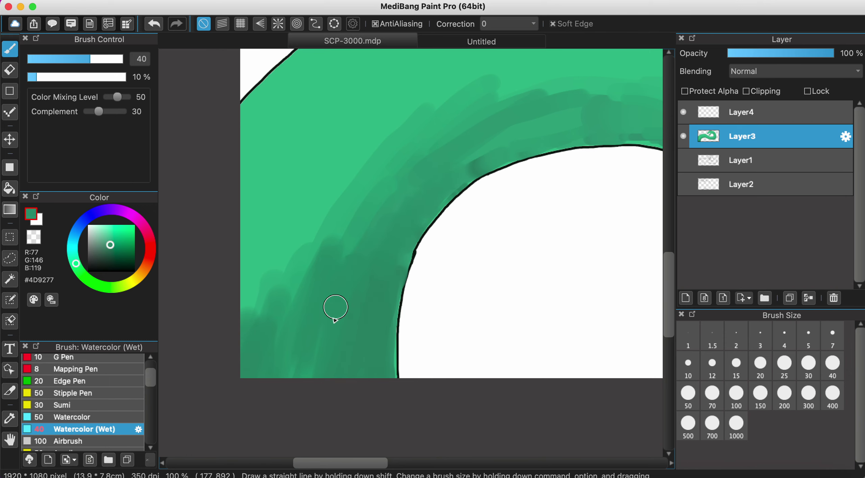
# Shade behind the serpent's mouth corner, along the lower jaw and down the neck with sampled greens #4F9279, #51997D and #50957B.
pyautogui.scroll(-2, 335, 345)
pyautogui.scroll(-1, 337, 349)
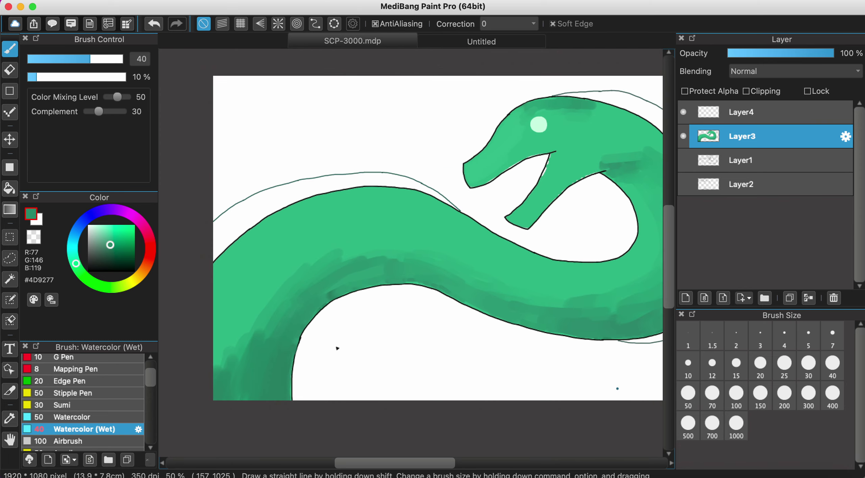
pyautogui.hscroll(5, 496, 311)
pyautogui.scroll(-1, 496, 311)
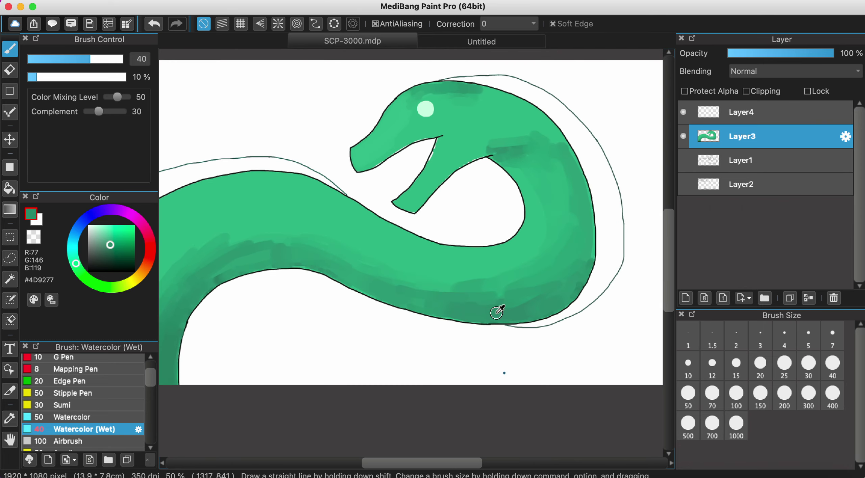
pyautogui.keyDown('alt'); pyautogui.click(497, 311); pyautogui.keyUp('alt')
pyautogui.scroll(3, 506, 151)
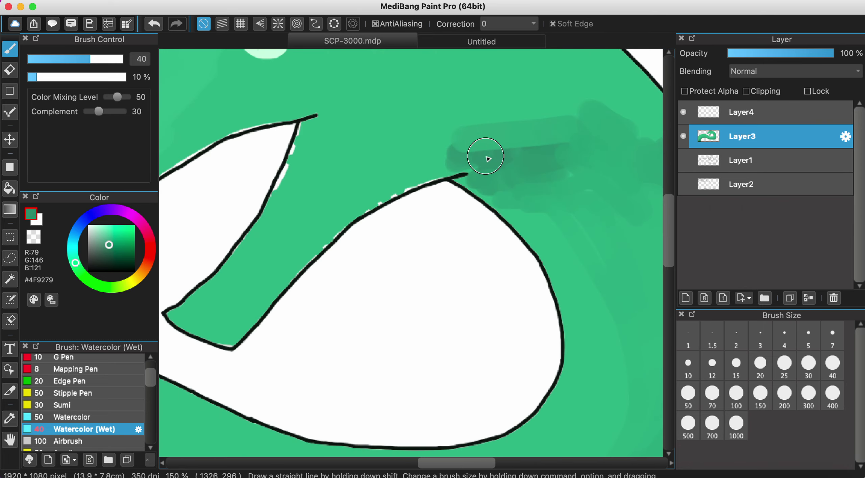
pyautogui.scroll(-3, 487, 159)
pyautogui.scroll(3, 471, 154)
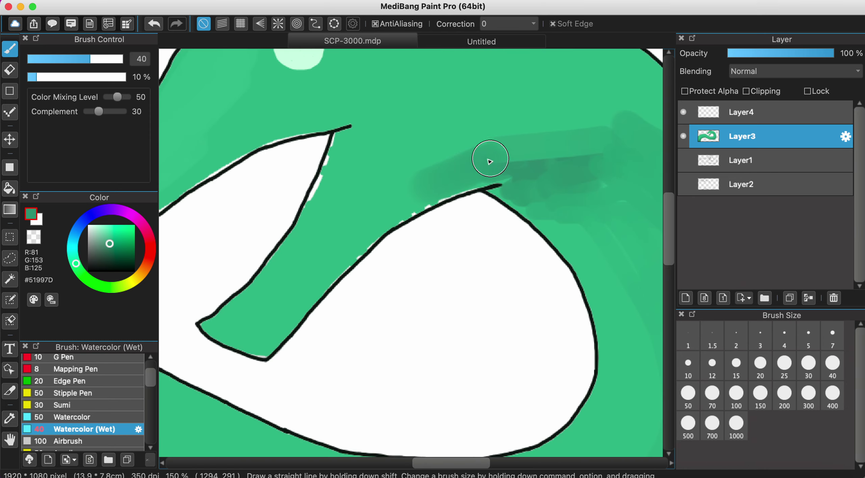
pyautogui.moveTo(487, 154); pyautogui.dragTo(384, 207)
pyautogui.moveTo(541, 145)
pyautogui.mouseDown()
pyautogui.moveTo(442, 170)
pyautogui.moveTo(371, 209)
pyautogui.moveTo(513, 171)
pyautogui.moveTo(576, 187)
pyautogui.moveTo(565, 150)
pyautogui.moveTo(618, 256)
pyautogui.moveTo(566, 216)
pyautogui.moveTo(618, 280)
pyautogui.mouseUp()
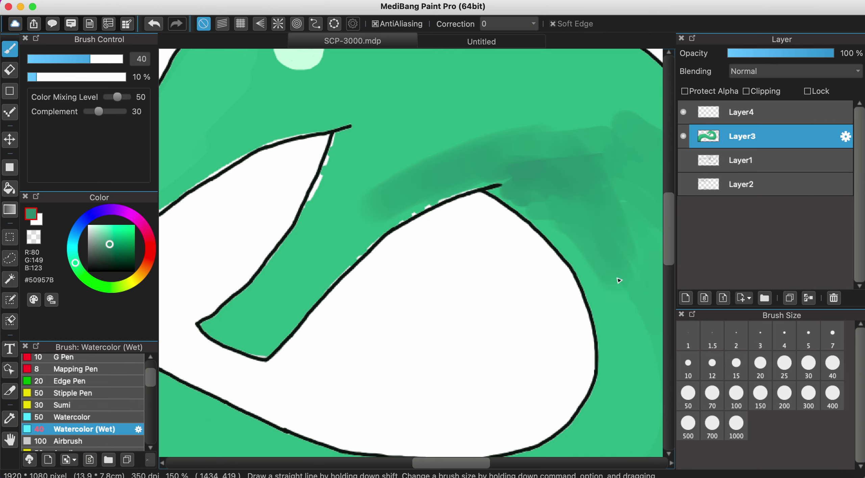
# Sample green #59AE89 and blend the shading across the back of the head and upper neck.
pyautogui.scroll(-2, 618, 280)
pyautogui.hscroll(3, 619, 280)
pyautogui.scroll(2, 486, 185)
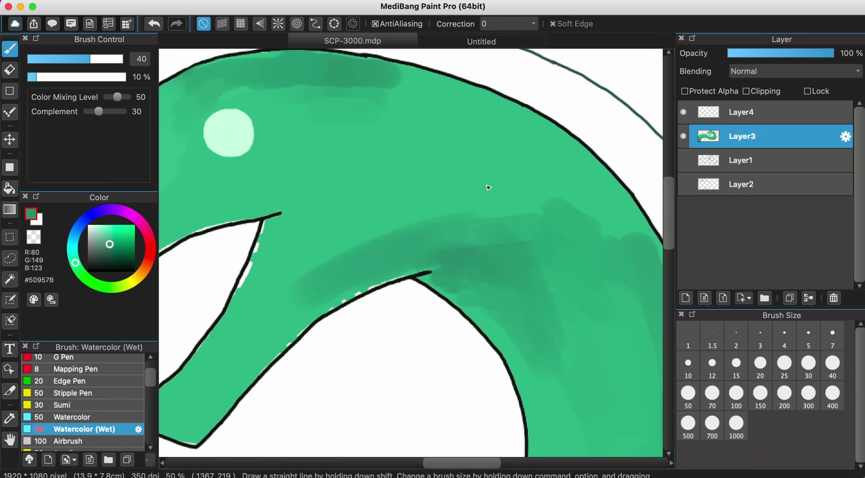
pyautogui.rightClick(559, 220)
pyautogui.moveTo(559, 216)
pyautogui.mouseDown()
pyautogui.moveTo(538, 179)
pyautogui.moveTo(479, 133)
pyautogui.moveTo(585, 217)
pyautogui.mouseUp()
pyautogui.moveTo(446, 128)
pyautogui.mouseDown()
pyautogui.moveTo(380, 83)
pyautogui.moveTo(461, 105)
pyautogui.moveTo(443, 94)
pyautogui.moveTo(552, 152)
pyautogui.moveTo(633, 242)
pyautogui.moveTo(505, 158)
pyautogui.moveTo(588, 235)
pyautogui.mouseUp()
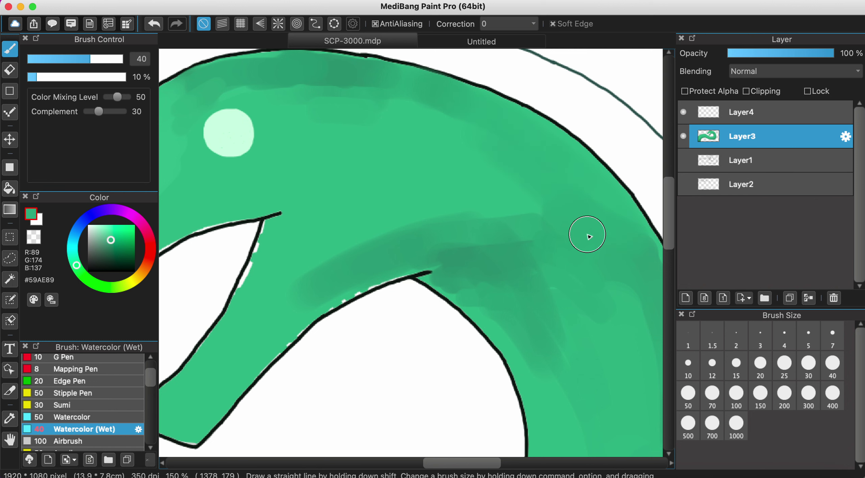
# Sample dark teal #325E5B from the swatches in the Untitled document and return to SCP-3000.mdp.
pyautogui.scroll(-2, 588, 234)
pyautogui.scroll(-3, 588, 234)
pyautogui.scroll(-4, 589, 236)
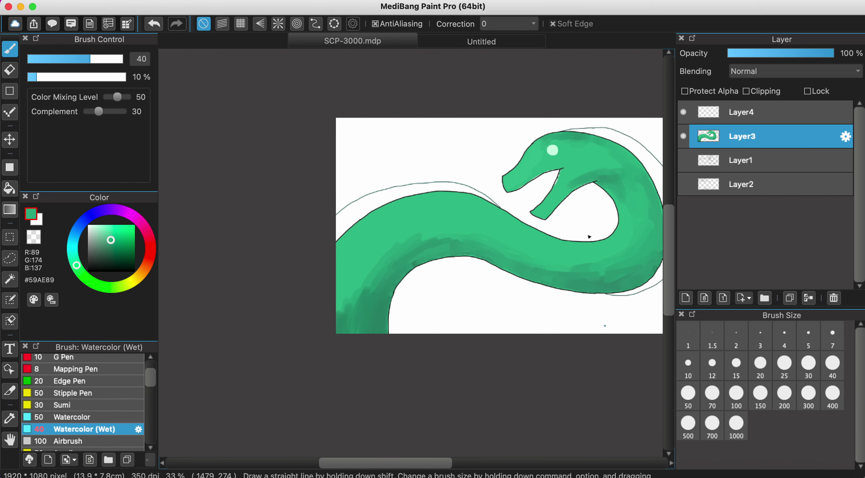
pyautogui.scroll(2, 382, 299)
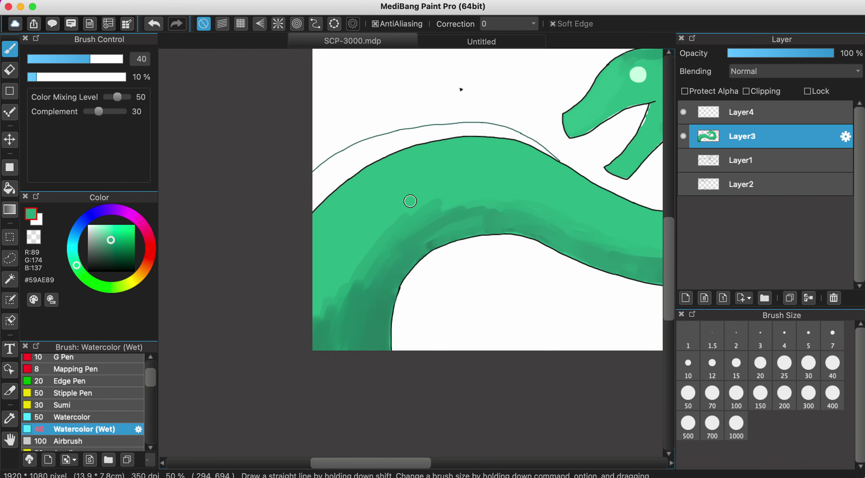
pyautogui.click(473, 44)
pyautogui.keyDown('alt'); pyautogui.click(421, 273); pyautogui.keyUp('alt')
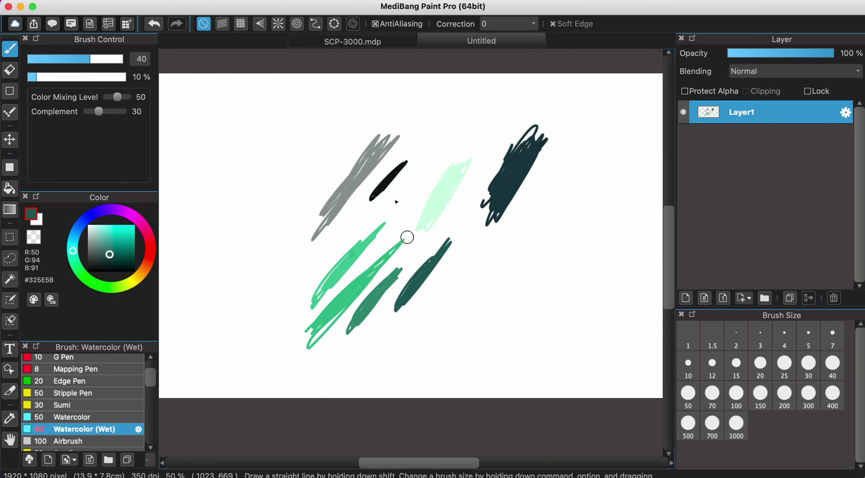
pyautogui.click(352, 41)
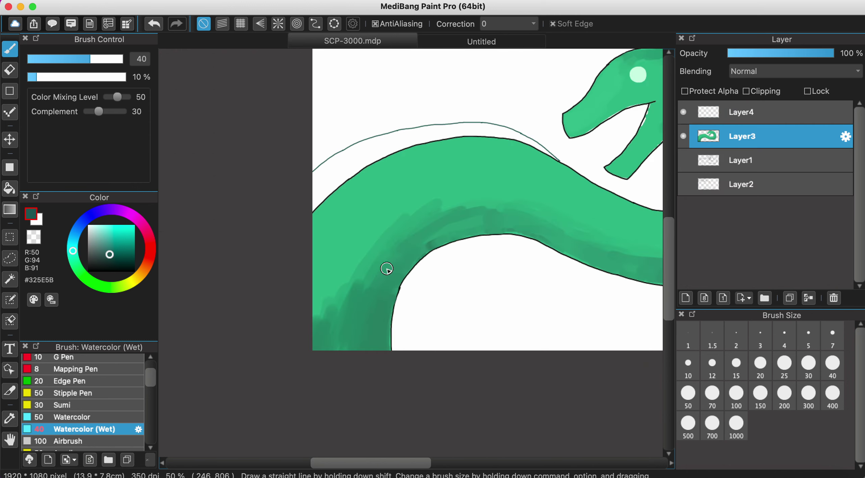
pyautogui.moveTo(386, 269); pyautogui.dragTo(373, 349)
pyautogui.moveTo(390, 276); pyautogui.dragTo(381, 363)
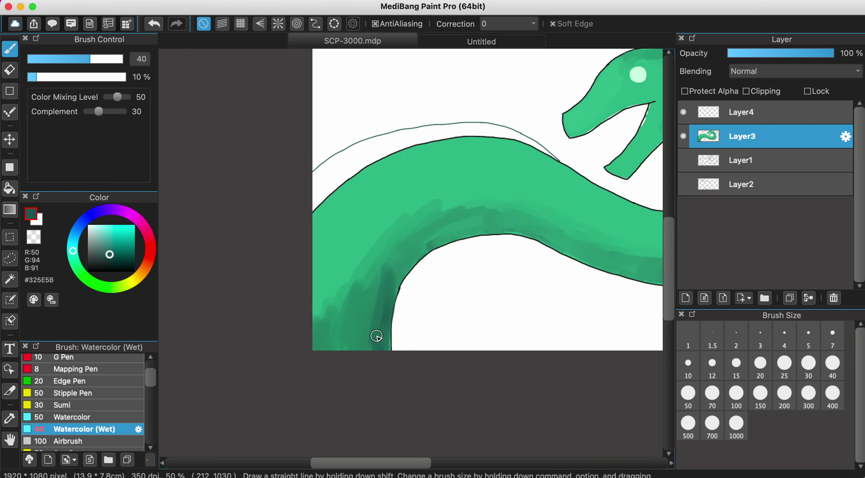
pyautogui.click(154, 24)
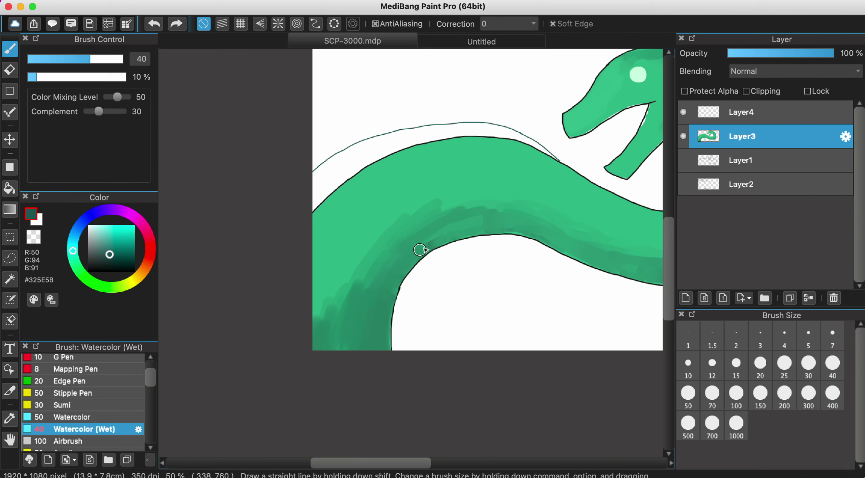
# Darken the left coil's lower end with teal #325E5B, and extend the shadow to the canvas edge with sampled green #417D6A.
pyautogui.moveTo(407, 262)
pyautogui.mouseDown()
pyautogui.moveTo(378, 314)
pyautogui.moveTo(367, 375)
pyautogui.moveTo(382, 289)
pyautogui.moveTo(361, 348)
pyautogui.moveTo(366, 311)
pyautogui.moveTo(350, 353)
pyautogui.moveTo(358, 312)
pyautogui.moveTo(338, 347)
pyautogui.mouseUp()
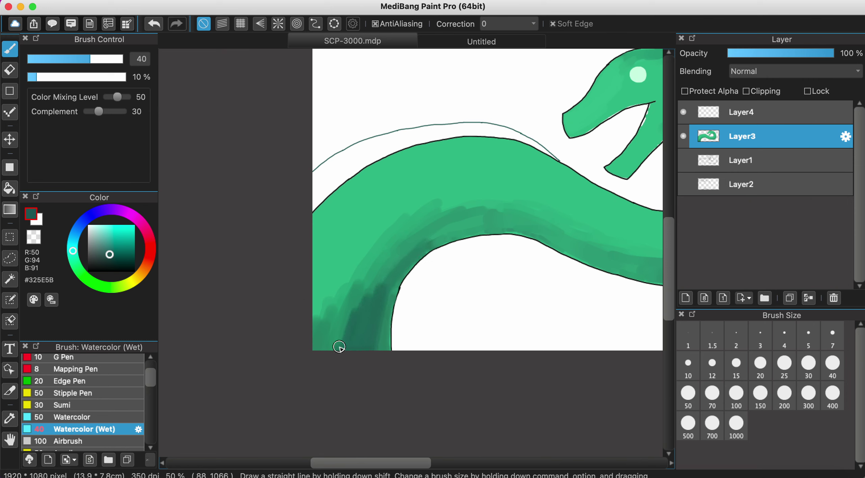
pyautogui.keyDown('alt'); pyautogui.click(339, 324); pyautogui.keyUp('alt')
pyautogui.keyDown('alt'); pyautogui.click(348, 326); pyautogui.keyUp('alt')
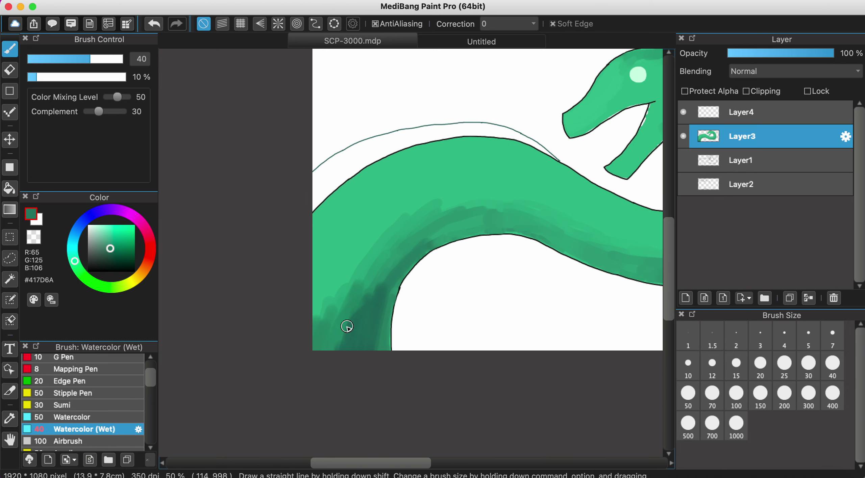
pyautogui.scroll(1, 352, 283)
pyautogui.scroll(2, 351, 281)
pyautogui.scroll(-2, 355, 344)
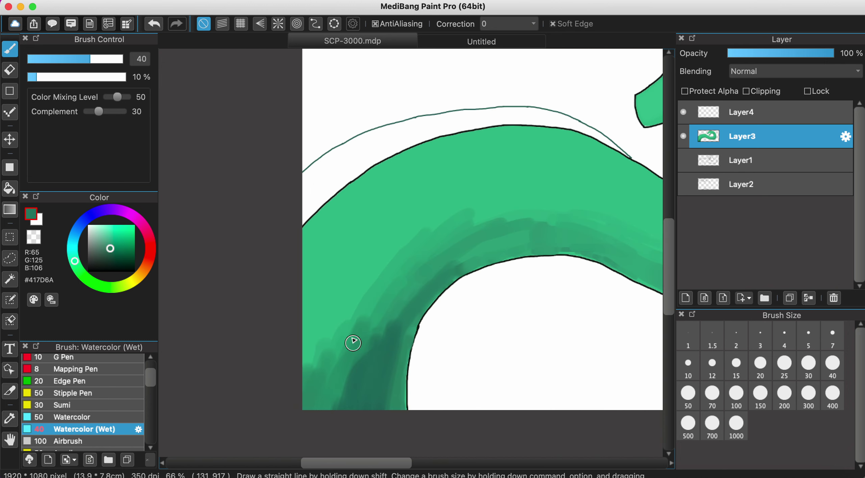
pyautogui.moveTo(366, 329)
pyautogui.mouseDown()
pyautogui.moveTo(329, 413)
pyautogui.moveTo(321, 363)
pyautogui.moveTo(303, 386)
pyautogui.moveTo(314, 418)
pyautogui.mouseUp()
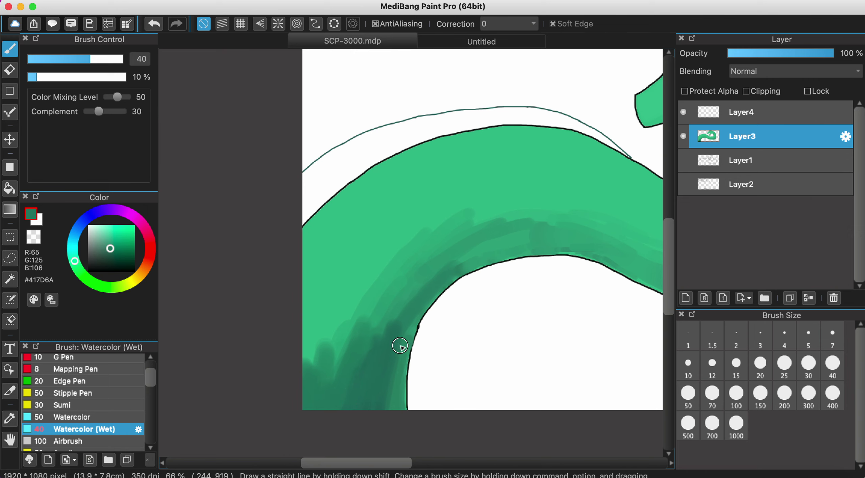
# Blend the dark shadow along the left coil's inner curve and lower end with sampled greens #3C7364, #4F987B and #3B7364.
pyautogui.click(159, 23)
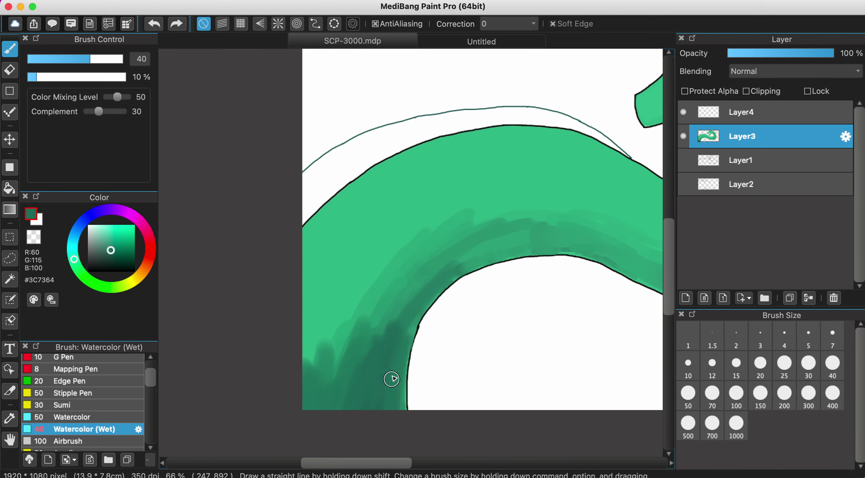
pyautogui.moveTo(392, 379); pyautogui.dragTo(389, 367)
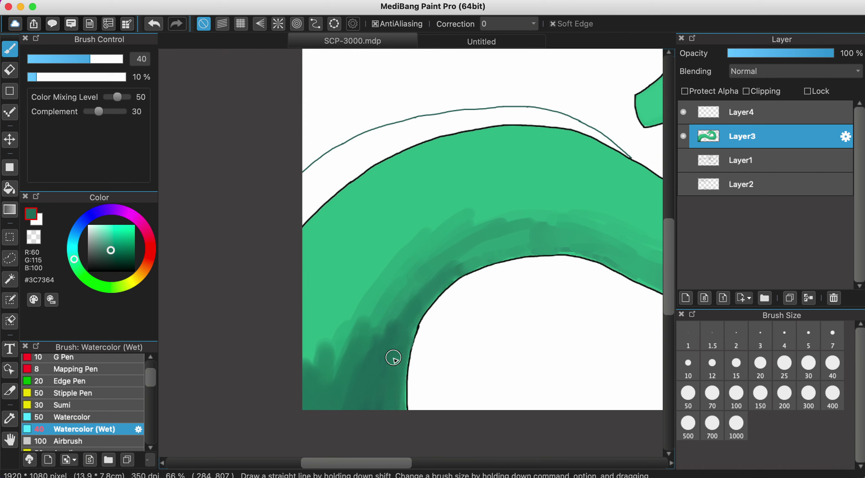
pyautogui.keyDown('alt'); pyautogui.click(399, 303); pyautogui.keyUp('alt')
pyautogui.moveTo(426, 279); pyautogui.dragTo(373, 340)
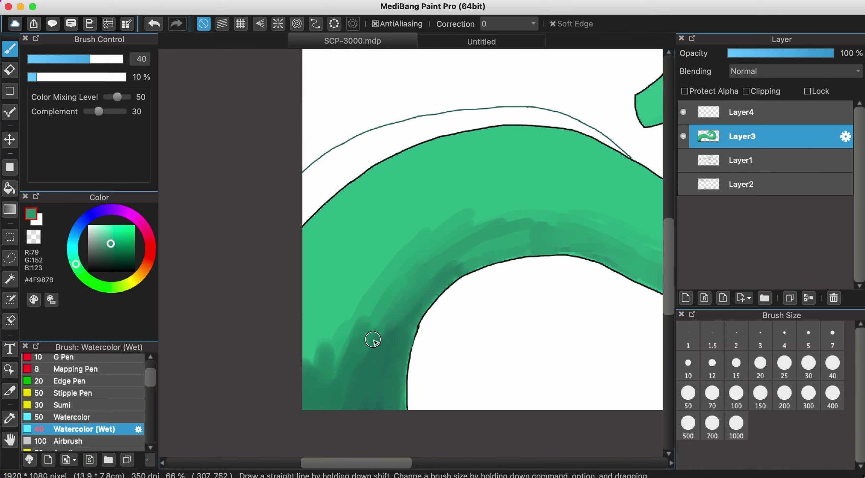
pyautogui.click(159, 28)
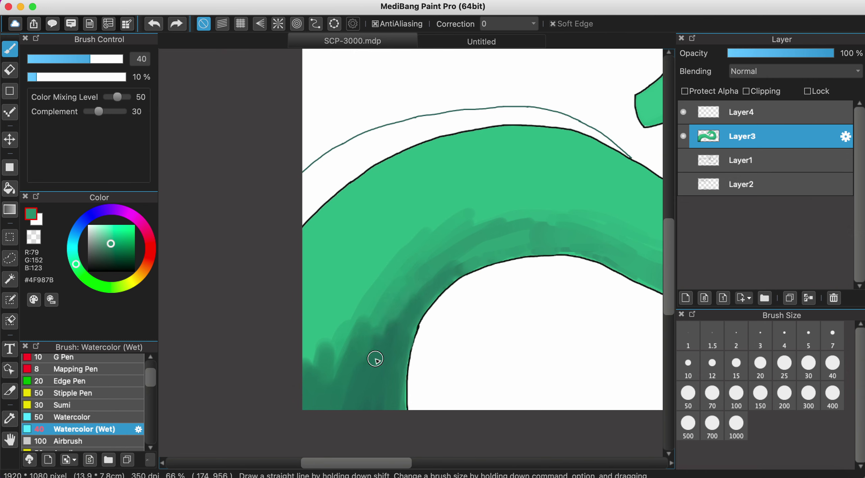
pyautogui.keyDown('alt'); pyautogui.click(374, 359); pyautogui.keyUp('alt')
pyautogui.moveTo(416, 289); pyautogui.dragTo(354, 352)
# Brush #3B7364 shading streaks up from the left coil's lower end and canvas edge toward its outer side.
pyautogui.moveTo(317, 313); pyautogui.dragTo(315, 389)
pyautogui.moveTo(306, 339); pyautogui.dragTo(308, 421)
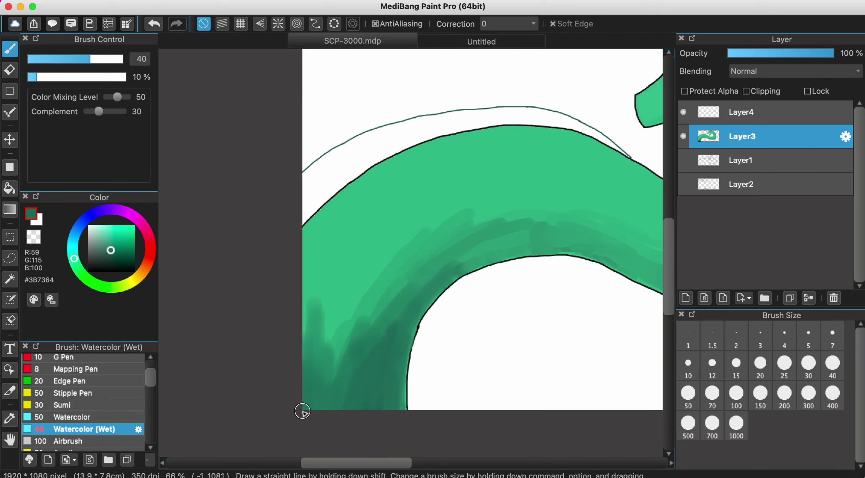
pyautogui.moveTo(343, 300); pyautogui.dragTo(344, 380)
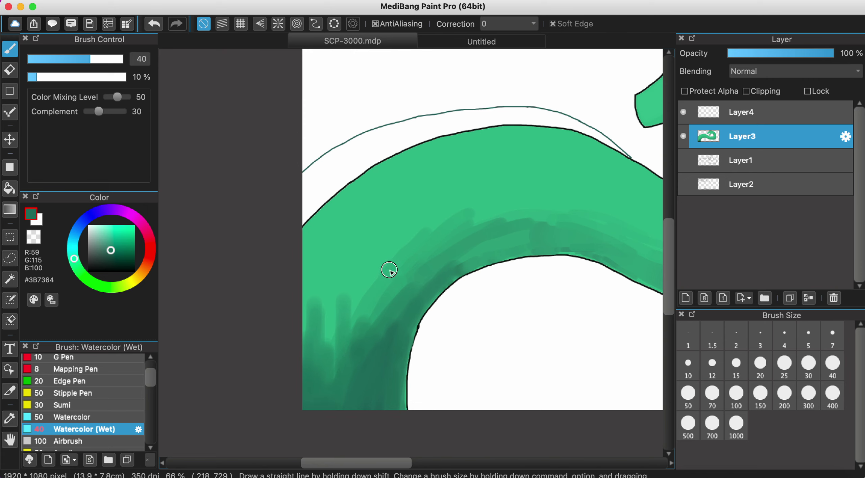
pyautogui.moveTo(389, 270); pyautogui.dragTo(319, 371)
pyautogui.moveTo(380, 283); pyautogui.dragTo(359, 335)
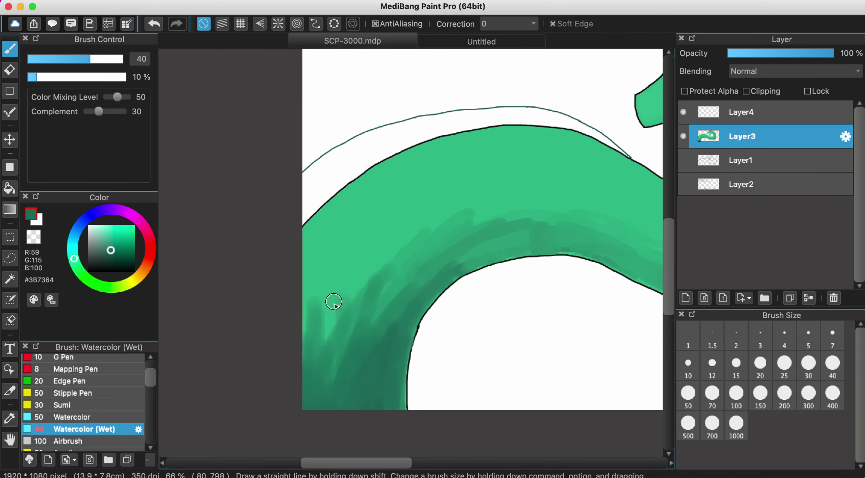
pyautogui.moveTo(334, 304); pyautogui.dragTo(334, 395)
pyautogui.moveTo(372, 268); pyautogui.dragTo(342, 326)
pyautogui.moveTo(341, 281)
pyautogui.mouseDown()
pyautogui.moveTo(326, 360)
pyautogui.moveTo(308, 346)
pyautogui.moveTo(312, 321)
pyautogui.moveTo(385, 236)
pyautogui.mouseUp()
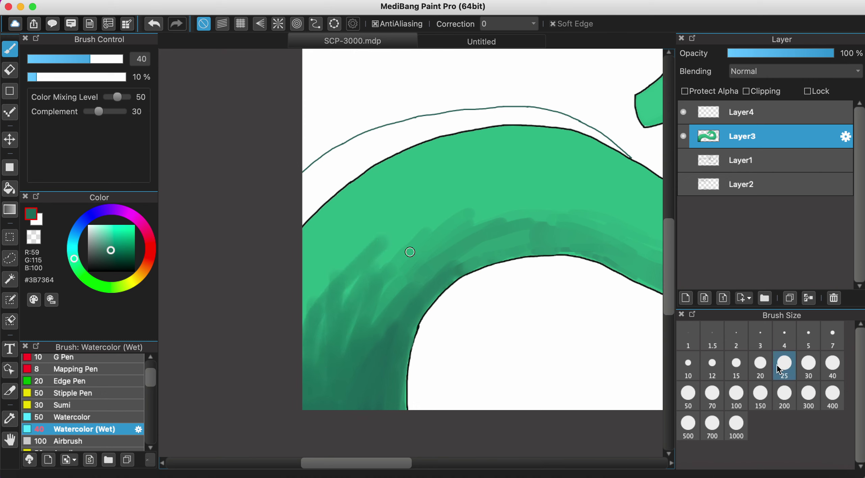
# Sample green #55A584, set the brush size to 50 and smooth the shading's upper edge from the left coil across the mid-body.
pyautogui.keyDown('alt'); pyautogui.click(377, 248); pyautogui.keyUp('alt')
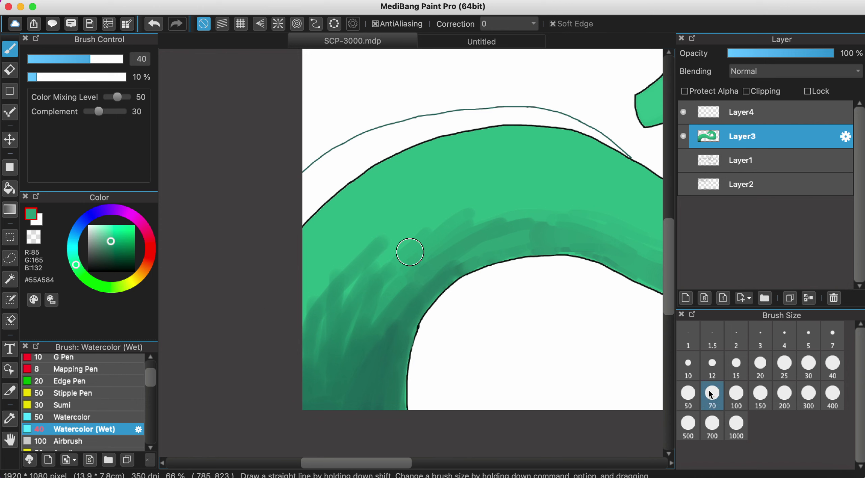
pyautogui.click(688, 393)
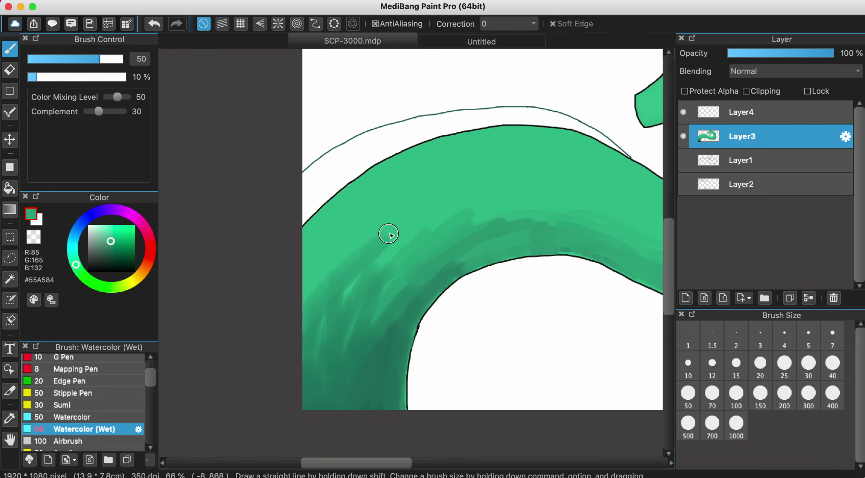
pyautogui.moveTo(310, 339)
pyautogui.mouseDown()
pyautogui.moveTo(364, 276)
pyautogui.moveTo(454, 210)
pyautogui.mouseUp()
pyautogui.moveTo(382, 302)
pyautogui.mouseDown()
pyautogui.moveTo(413, 267)
pyautogui.moveTo(531, 205)
pyautogui.mouseUp()
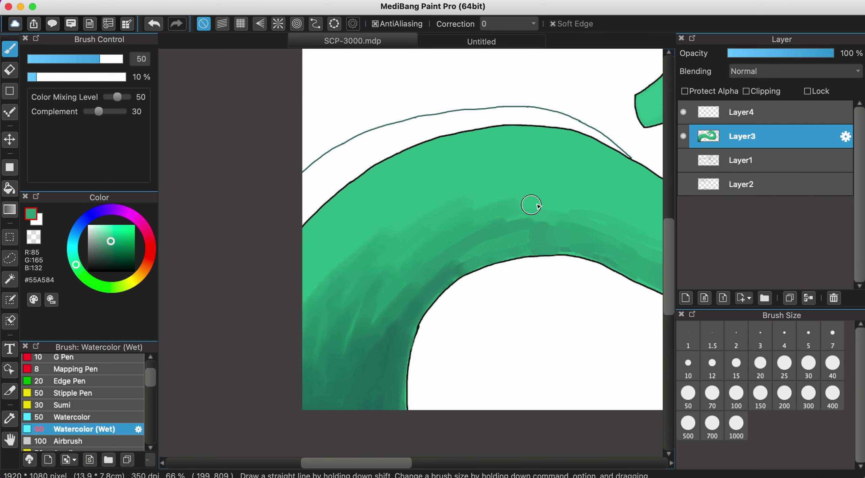
pyautogui.moveTo(464, 218)
pyautogui.mouseDown()
pyautogui.moveTo(514, 206)
pyautogui.moveTo(598, 222)
pyautogui.mouseUp()
pyautogui.hscroll(5, 601, 224)
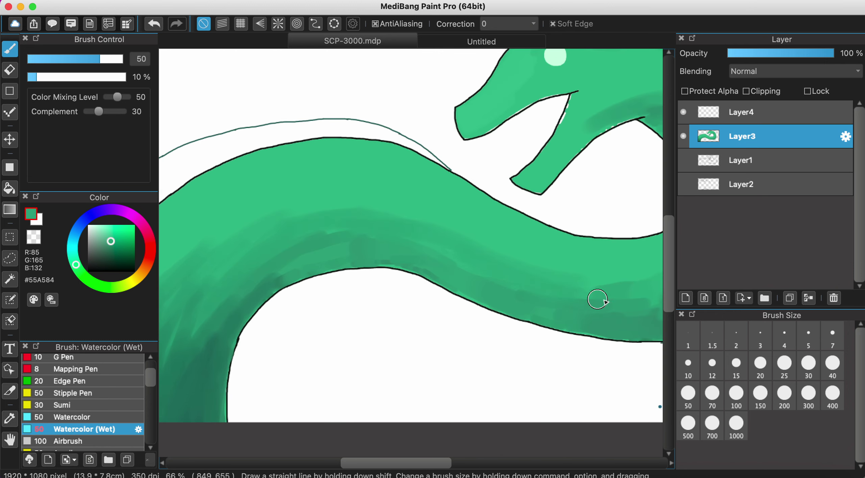
# Sample green #468670 and deepen the shading along the body's underside from the left coil to the right bend.
pyautogui.rightClick(251, 296)
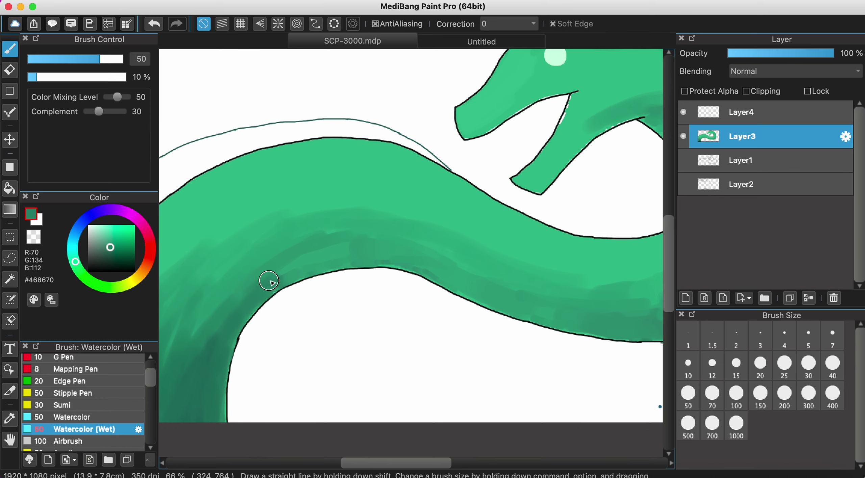
pyautogui.moveTo(268, 281)
pyautogui.mouseDown()
pyautogui.moveTo(342, 249)
pyautogui.moveTo(399, 245)
pyautogui.moveTo(315, 255)
pyautogui.moveTo(367, 253)
pyautogui.moveTo(578, 294)
pyautogui.moveTo(411, 246)
pyautogui.moveTo(594, 273)
pyautogui.moveTo(579, 390)
pyautogui.moveTo(603, 286)
pyautogui.moveTo(548, 416)
pyautogui.mouseUp()
pyautogui.scroll(-5, 571, 297)
pyautogui.scroll(8, 601, 308)
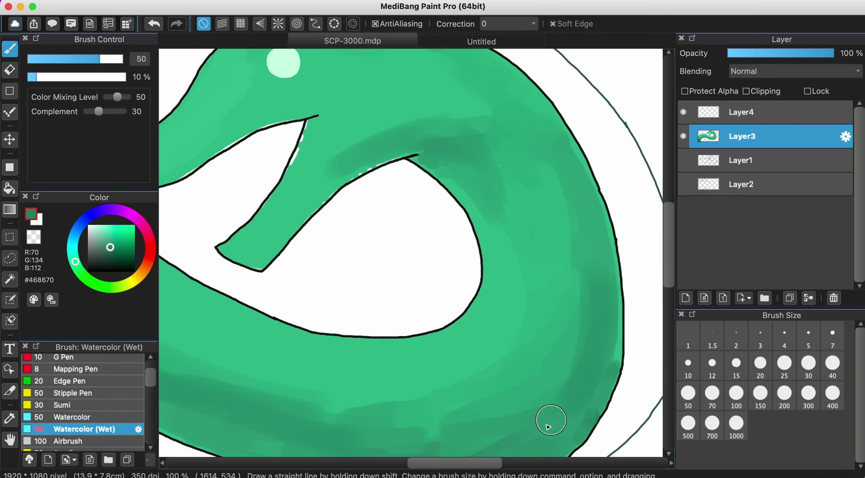
# Sample greens #4E9A7C and #61BB92 and smooth the upper edge of the shading on the left coil.
pyautogui.scroll(-5, 540, 429)
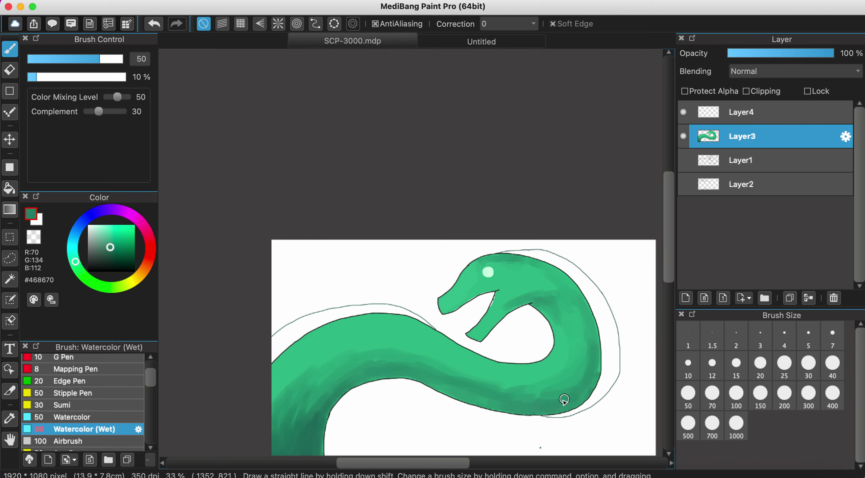
pyautogui.scroll(-4, 564, 389)
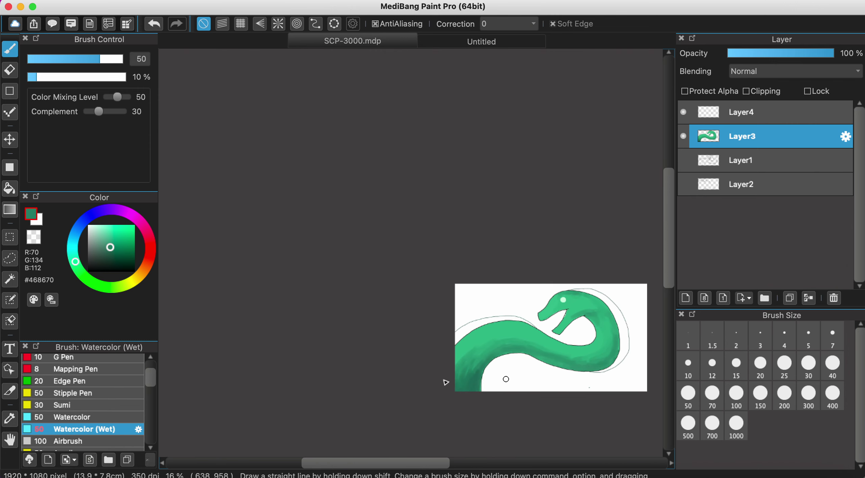
pyautogui.scroll(3, 470, 373)
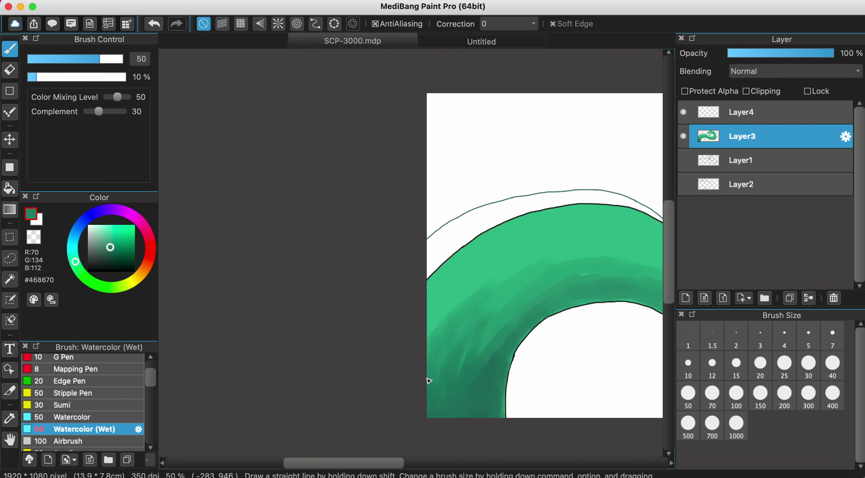
pyautogui.keyDown('alt'); pyautogui.click(452, 333); pyautogui.keyUp('alt')
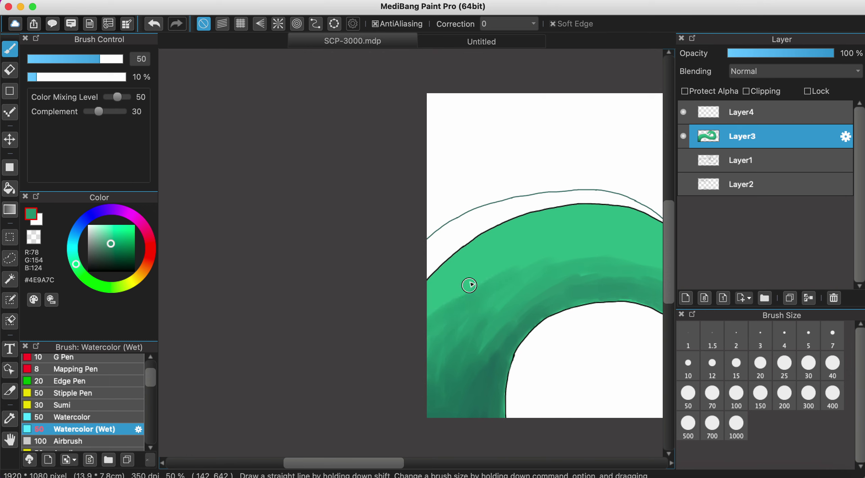
pyautogui.keyDown('alt'); pyautogui.click(499, 272); pyautogui.keyUp('alt')
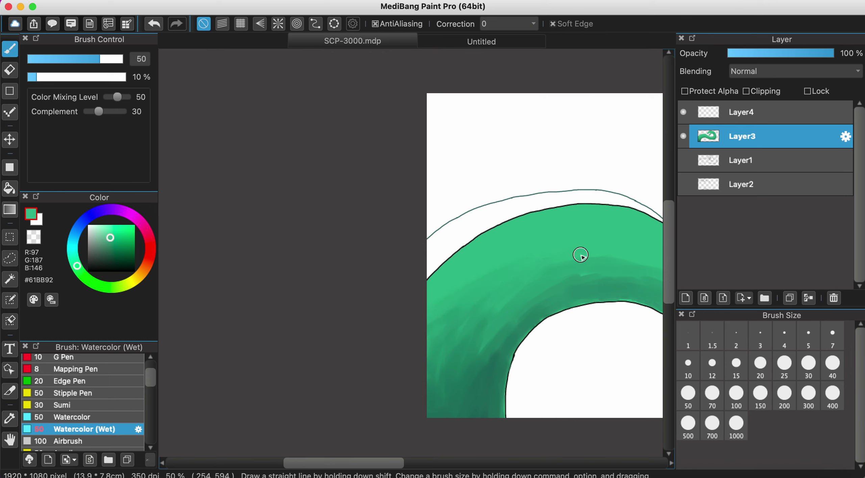
pyautogui.scroll(-3, 636, 258)
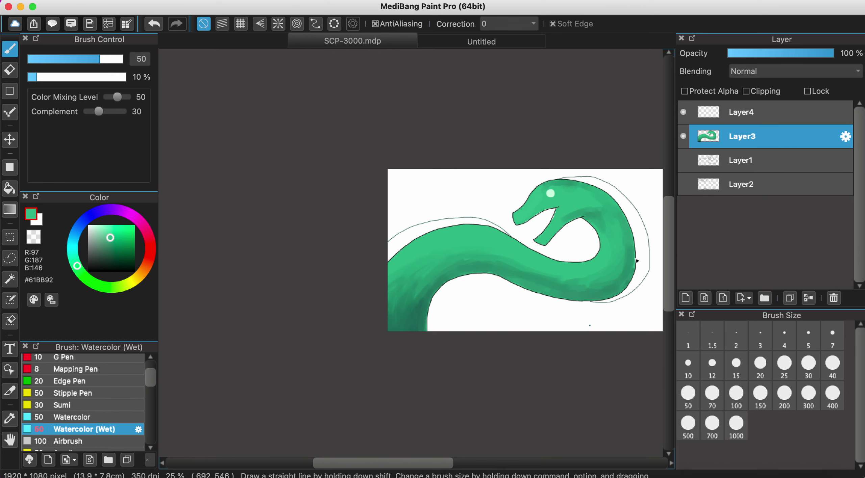
# Sample the eye's colour, mute it to #9CCBAE, set the brush size to 20 and paint a highlight along the snout up to the brow.
pyautogui.scroll(3, 591, 183)
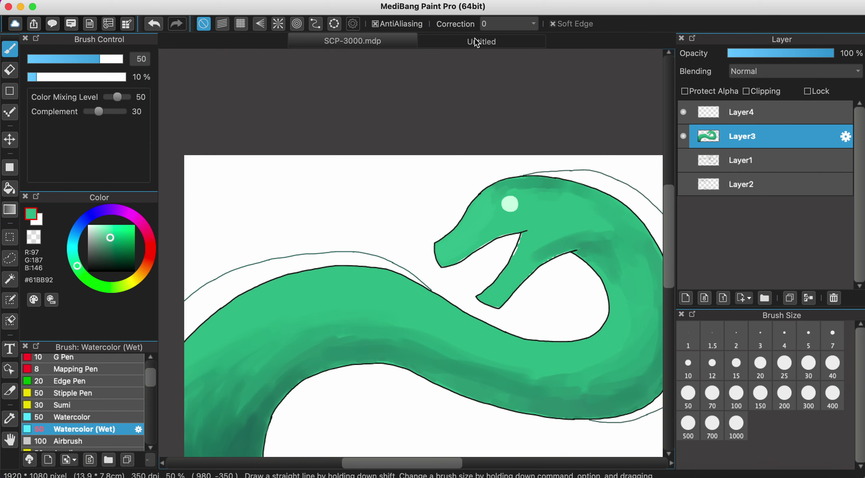
pyautogui.keyDown('alt'); pyautogui.click(510, 202); pyautogui.keyUp('alt')
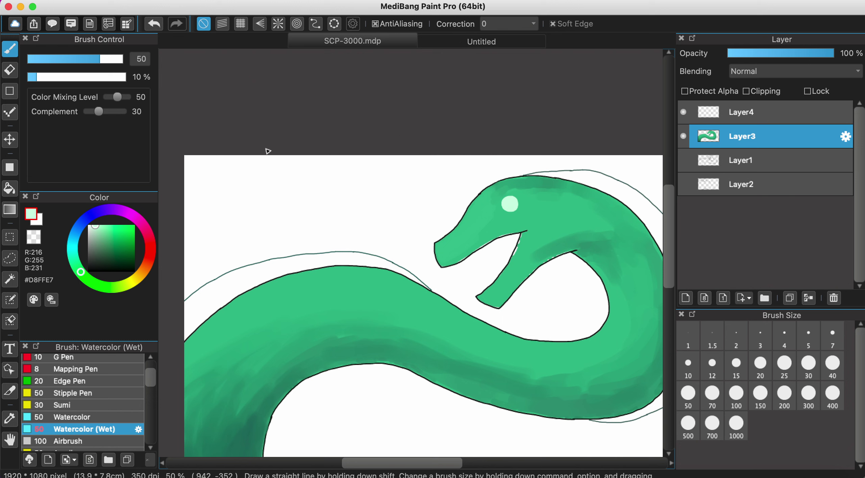
pyautogui.moveTo(98, 227); pyautogui.dragTo(98, 234)
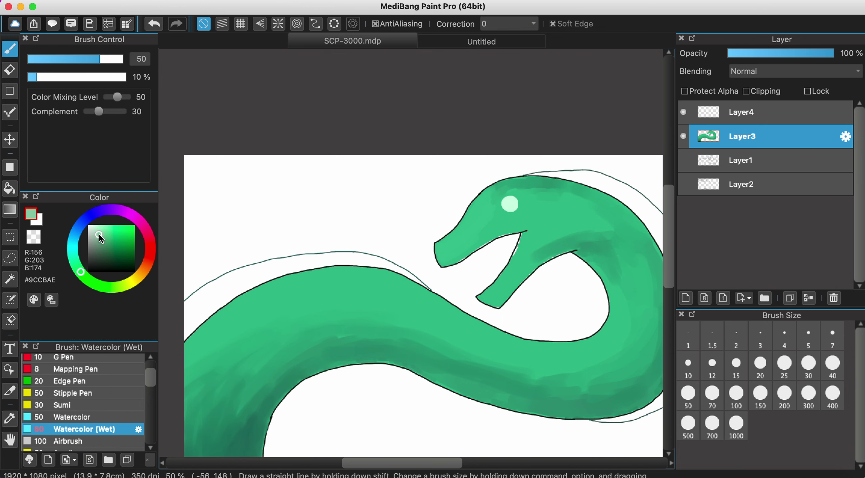
pyautogui.scroll(2, 472, 238)
pyautogui.click(760, 363)
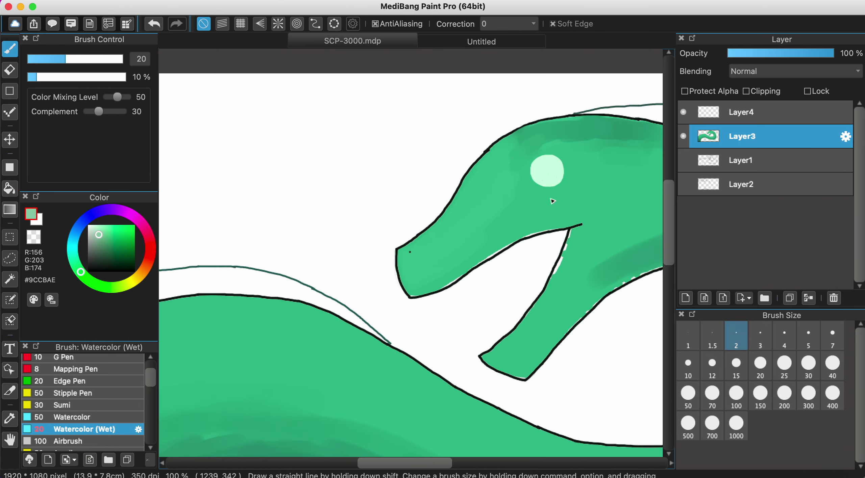
pyautogui.scroll(1, 547, 198)
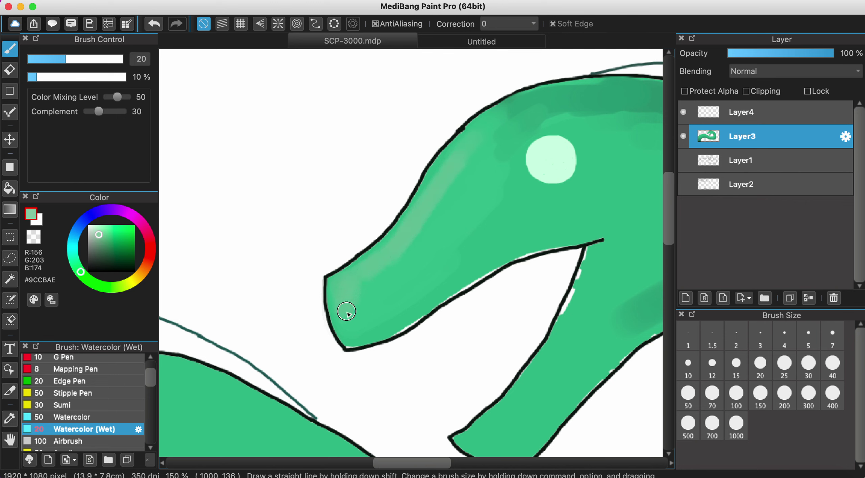
pyautogui.moveTo(347, 312)
pyautogui.mouseDown()
pyautogui.moveTo(372, 274)
pyautogui.moveTo(396, 266)
pyautogui.mouseUp()
pyautogui.moveTo(354, 305); pyautogui.dragTo(404, 252)
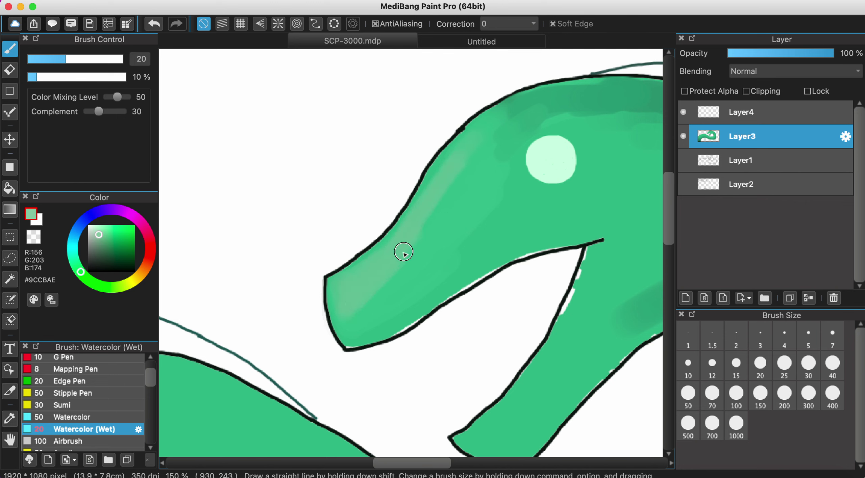
pyautogui.moveTo(346, 304)
pyautogui.mouseDown()
pyautogui.moveTo(393, 290)
pyautogui.moveTo(441, 242)
pyautogui.moveTo(395, 274)
pyautogui.moveTo(488, 161)
pyautogui.moveTo(431, 247)
pyautogui.moveTo(507, 126)
pyautogui.mouseUp()
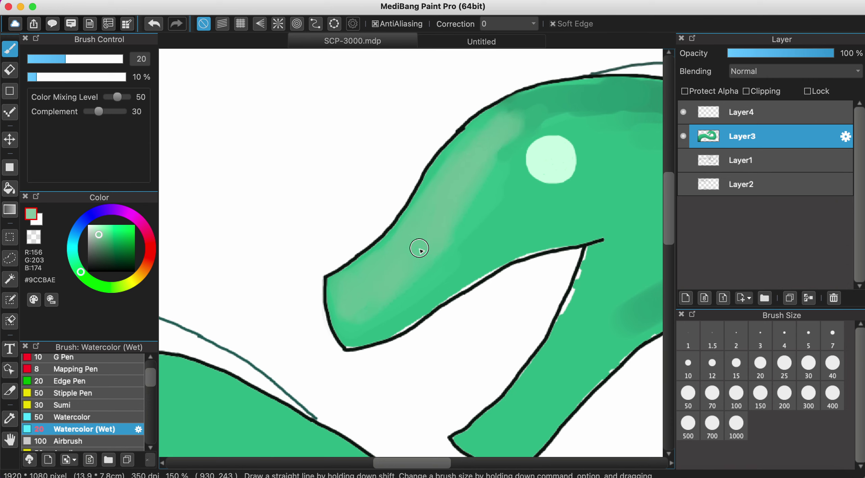
pyautogui.moveTo(418, 248)
pyautogui.mouseDown()
pyautogui.moveTo(463, 226)
pyautogui.moveTo(494, 160)
pyautogui.mouseUp()
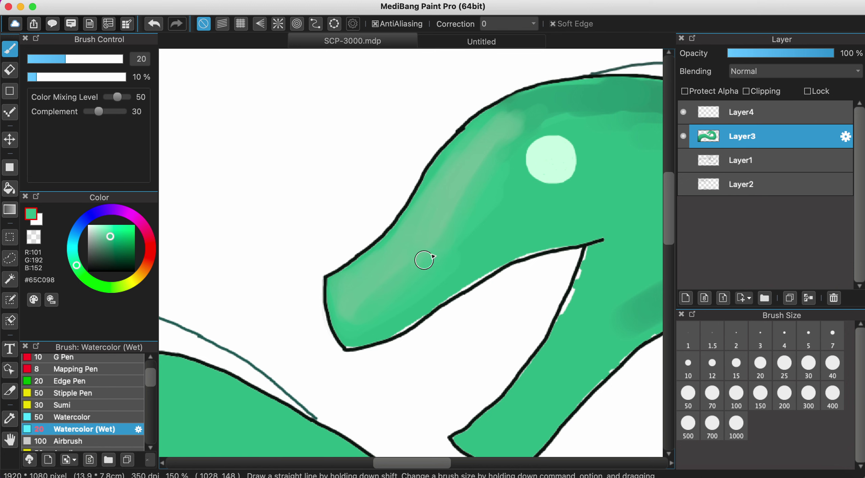
# Blend the snout highlight's edges into the head using sampled greens #83C3A2 and #61BB92.
pyautogui.rightClick(388, 255)
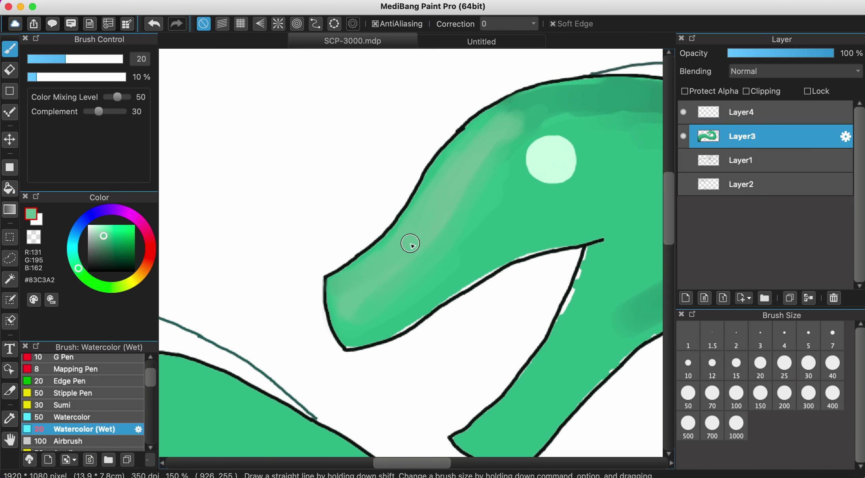
pyautogui.scroll(-2, 410, 243)
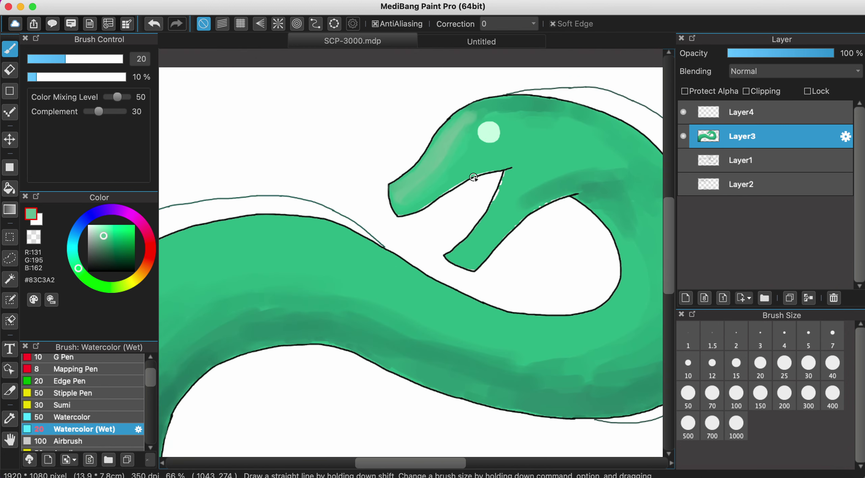
pyautogui.scroll(2, 479, 142)
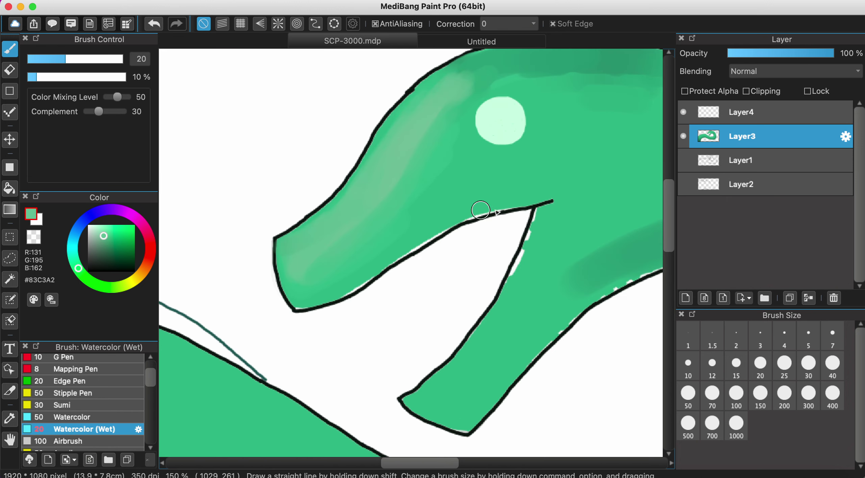
pyautogui.rightClick(468, 95)
pyautogui.moveTo(477, 85); pyautogui.dragTo(434, 131)
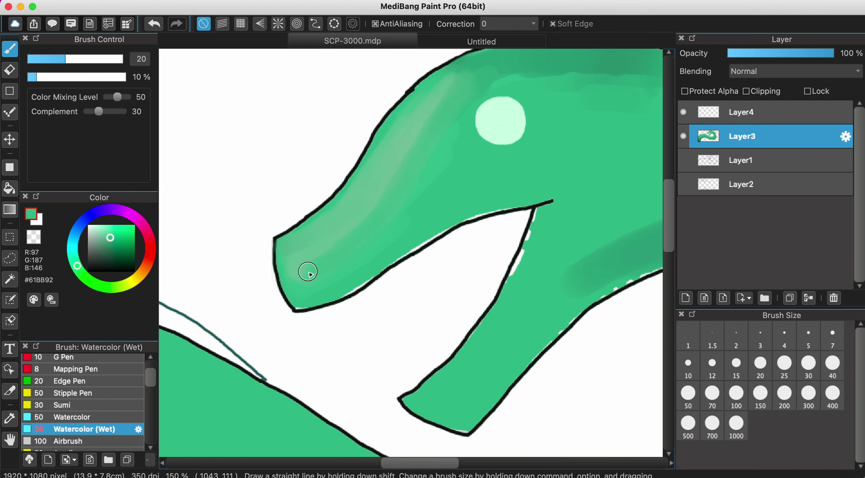
# Brush a #80C1A0 highlight along the upper jaw above the mouth, and blend sampled #5BAF8A and #8AC4A4 between the eye and snout.
pyautogui.scroll(-2, 389, 225)
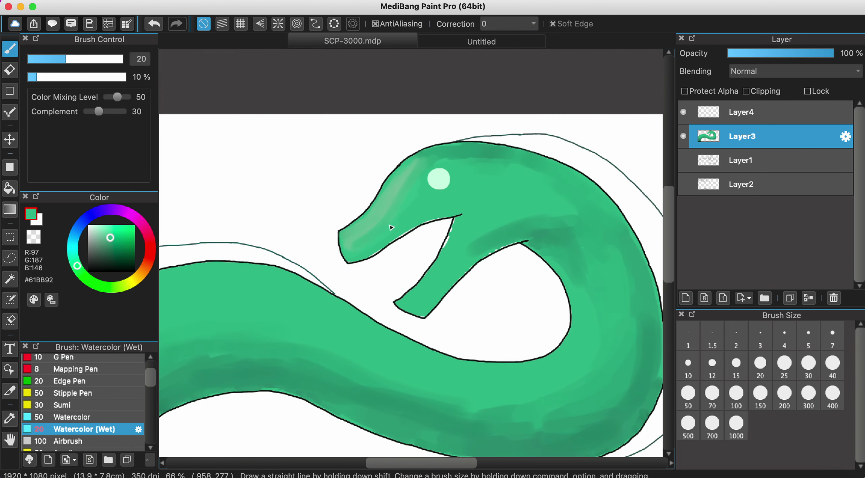
pyautogui.rightClick(367, 226)
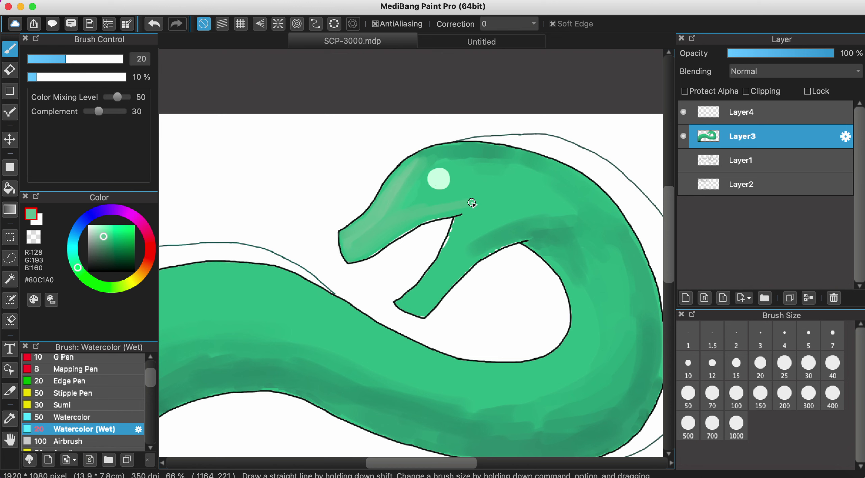
pyautogui.scroll(1, 439, 195)
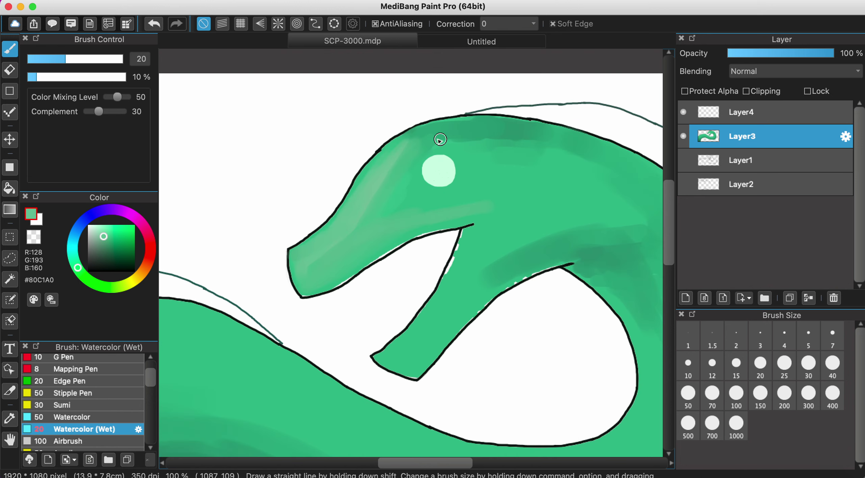
pyautogui.rightClick(429, 145)
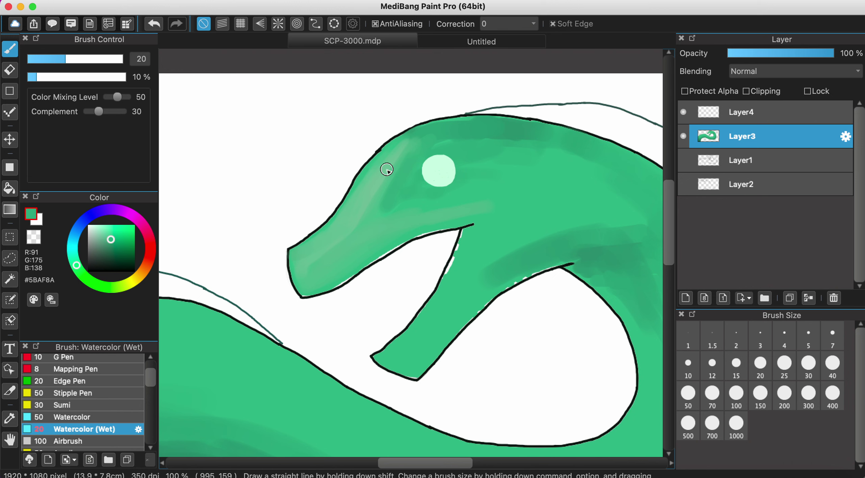
pyautogui.keyDown('alt'); pyautogui.click(410, 160); pyautogui.keyUp('alt')
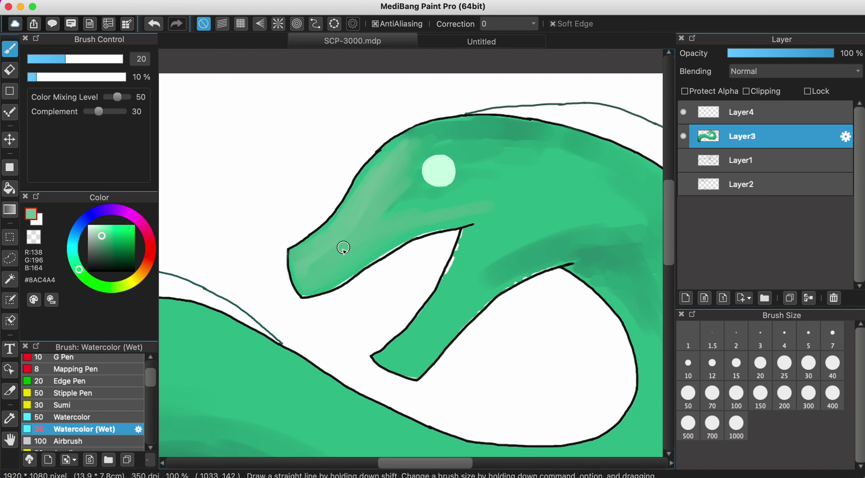
# Shade streaks behind the eye with sampled green #509A7C and soften them toward the neck with #61BB92.
pyautogui.scroll(-2, 480, 194)
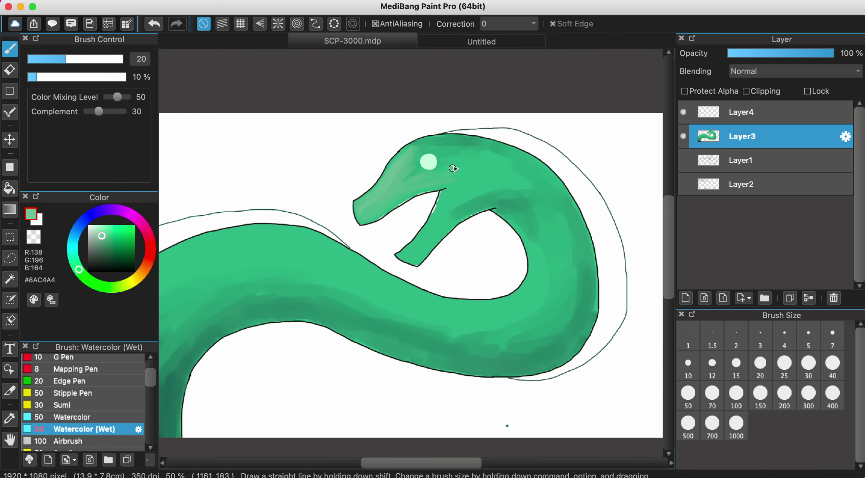
pyautogui.keyDown('alt'); pyautogui.click(465, 147); pyautogui.keyUp('alt')
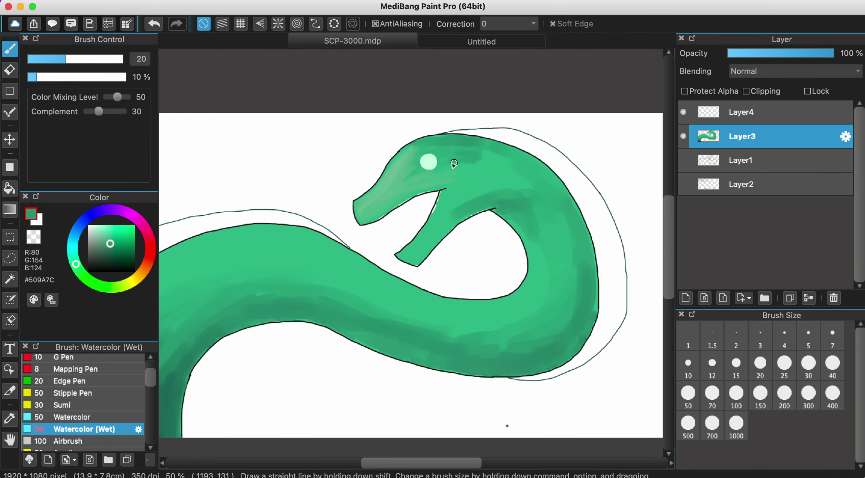
pyautogui.keyDown('alt'); pyautogui.click(523, 180); pyautogui.keyUp('alt')
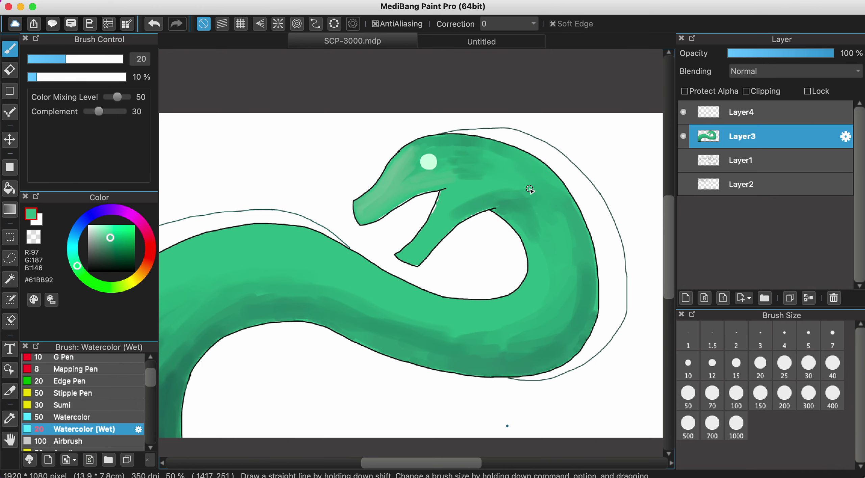
pyautogui.scroll(-2, 529, 187)
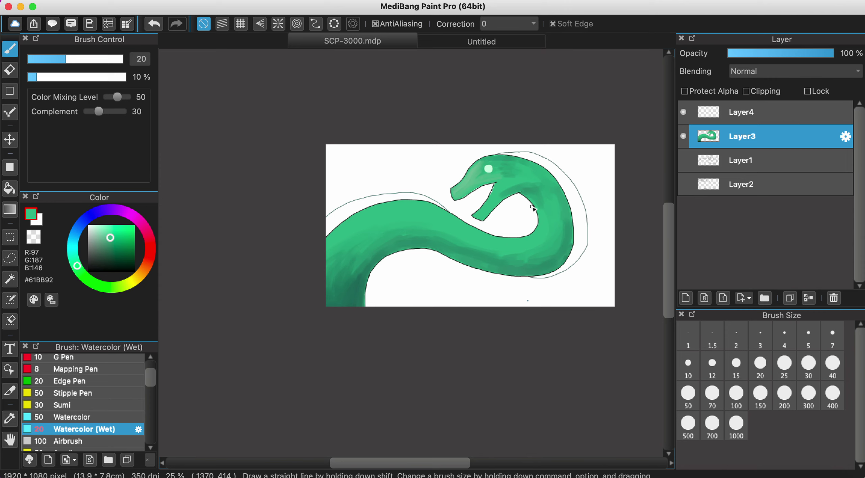
pyautogui.scroll(6, 521, 207)
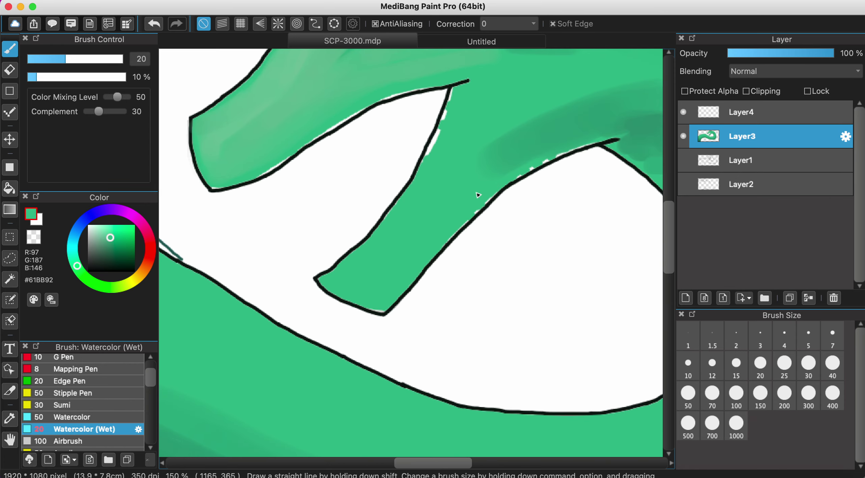
# Sample green #55A583, shade along the lower jaw's underside, and blend the shading's edge with #61BB92.
pyautogui.rightClick(543, 129)
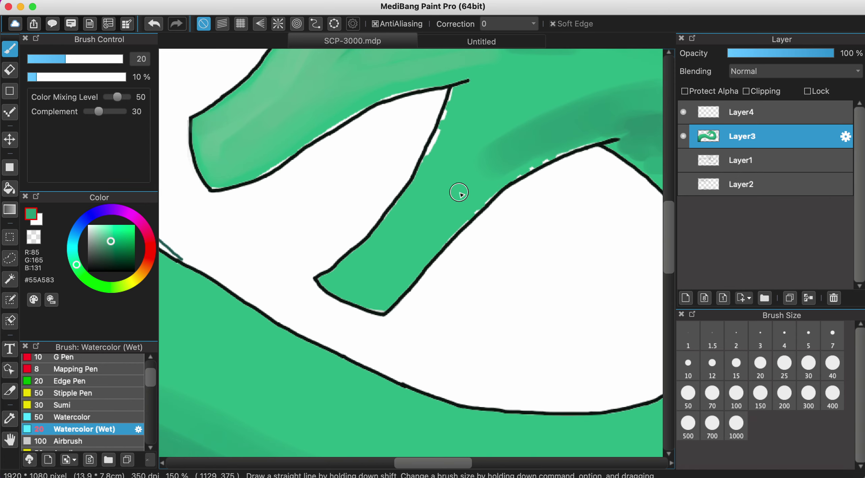
pyautogui.moveTo(454, 191); pyautogui.dragTo(400, 261)
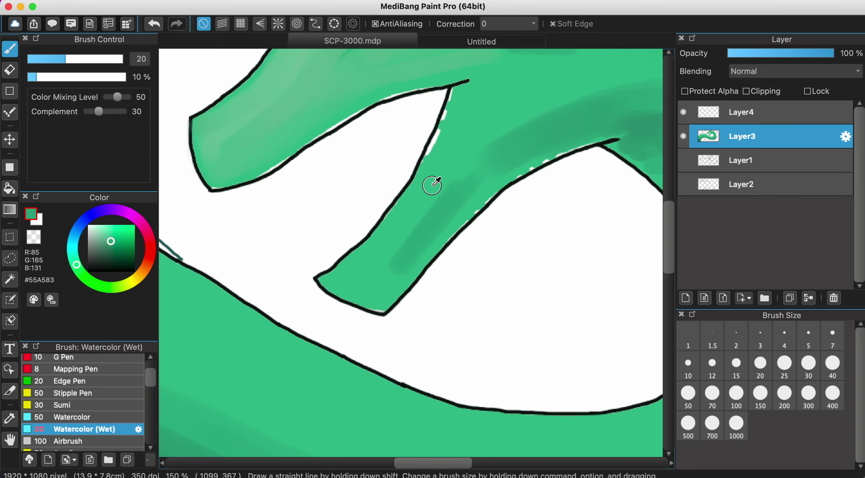
pyautogui.rightClick(434, 184)
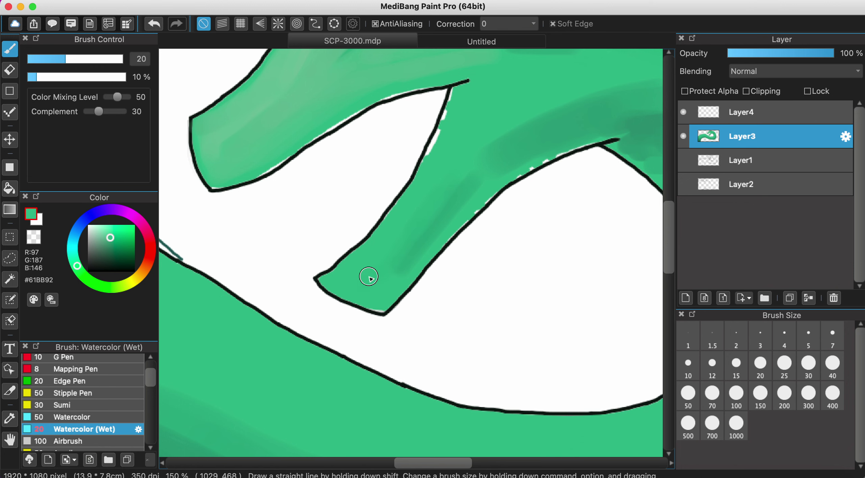
pyautogui.scroll(-3, 375, 276)
pyautogui.scroll(5, 376, 246)
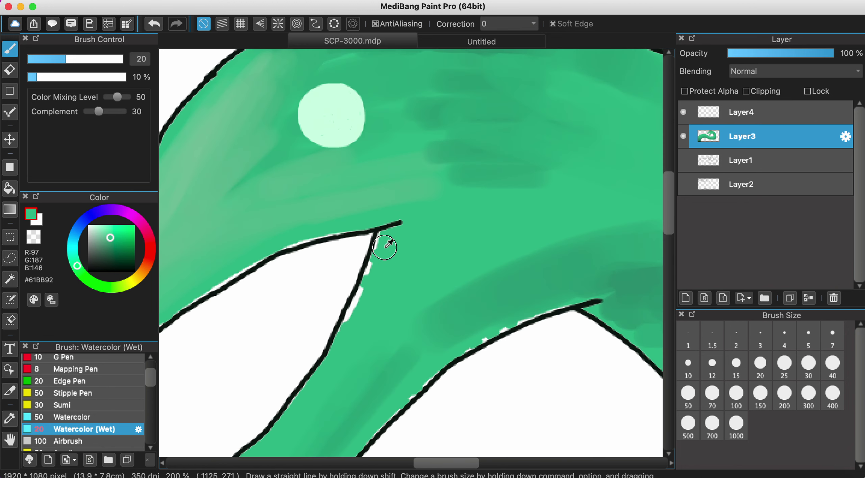
# Brush #61BB92 at size 7 over the white gaps along the lower jaw's inner outline near the mouth corner.
pyautogui.click(829, 333)
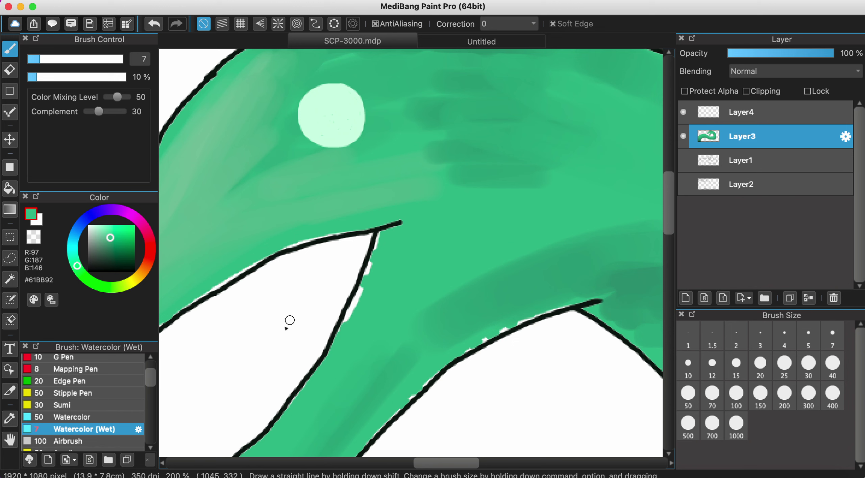
pyautogui.scroll(2, 351, 260)
pyautogui.scroll(3, 454, 213)
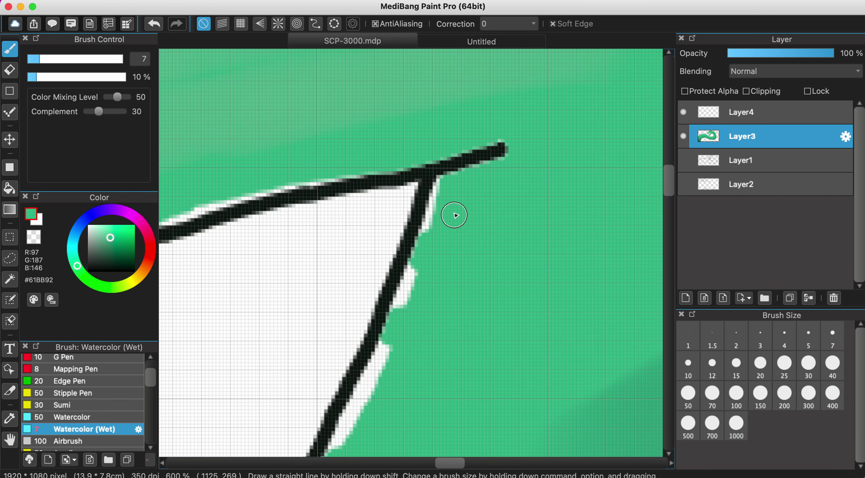
pyautogui.moveTo(446, 199)
pyautogui.mouseDown()
pyautogui.moveTo(365, 384)
pyautogui.moveTo(391, 349)
pyautogui.moveTo(342, 444)
pyautogui.moveTo(380, 373)
pyautogui.mouseUp()
# Cover the remaining gaps beside the lower jaw's inner outline using the size 3 Pencil in #61BB92.
pyautogui.scroll(3, 92, 394)
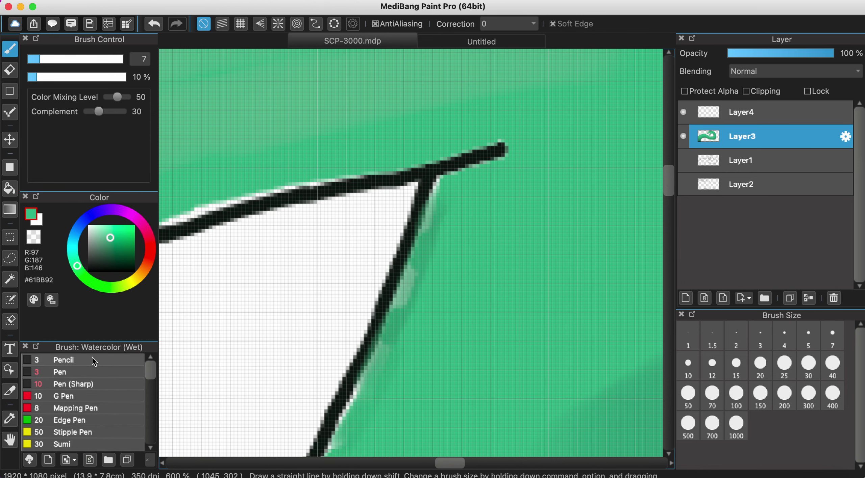
pyautogui.click(92, 359)
pyautogui.scroll(3, 407, 269)
pyautogui.moveTo(407, 269)
pyautogui.mouseDown()
pyautogui.moveTo(374, 370)
pyautogui.moveTo(416, 262)
pyautogui.moveTo(416, 294)
pyautogui.moveTo(394, 336)
pyautogui.moveTo(399, 263)
pyautogui.moveTo(365, 347)
pyautogui.moveTo(441, 169)
pyautogui.moveTo(410, 240)
pyautogui.moveTo(391, 334)
pyautogui.mouseUp()
pyautogui.scroll(5, 438, 190)
pyautogui.scroll(-3, 390, 334)
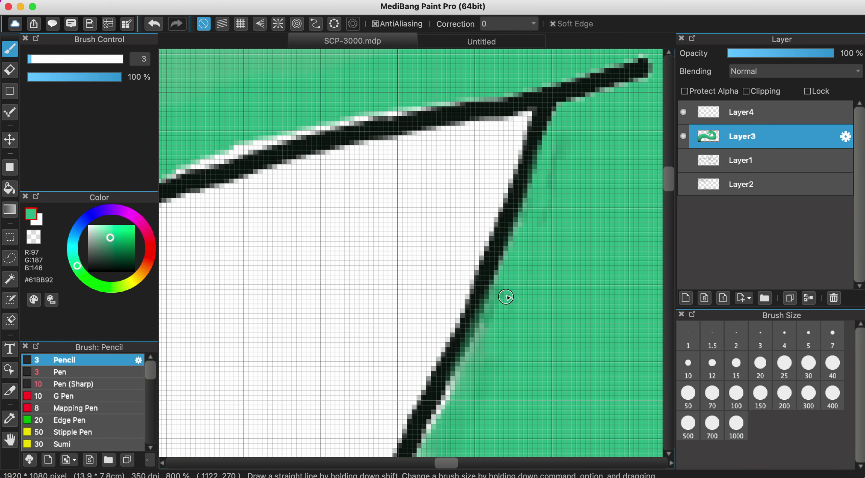
# Fill the white fringe along the upper jaw's lower outline near the mouth corner with the #61BB92 Pencil.
pyautogui.scroll(-3, 498, 353)
pyautogui.scroll(3, 397, 110)
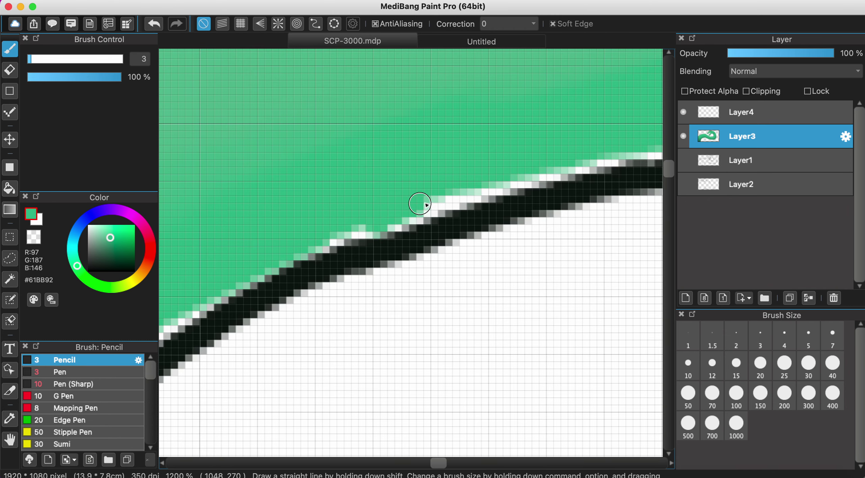
pyautogui.hscroll(5, 575, 157)
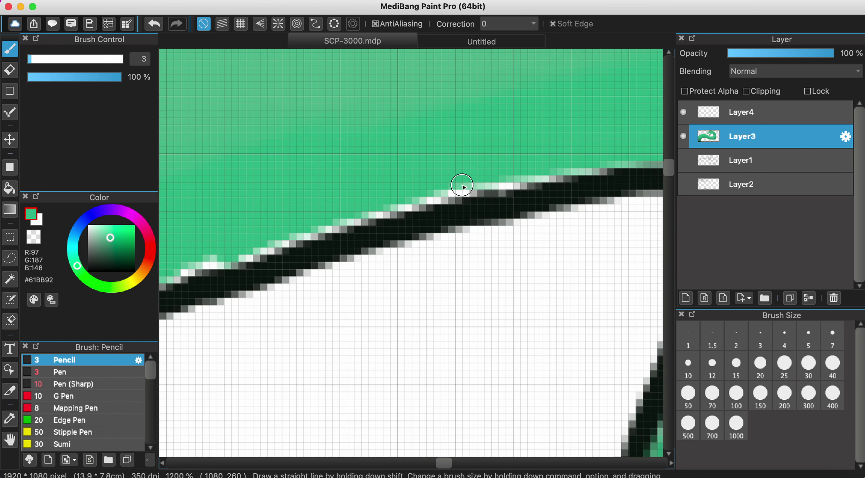
pyautogui.moveTo(463, 187); pyautogui.dragTo(607, 156)
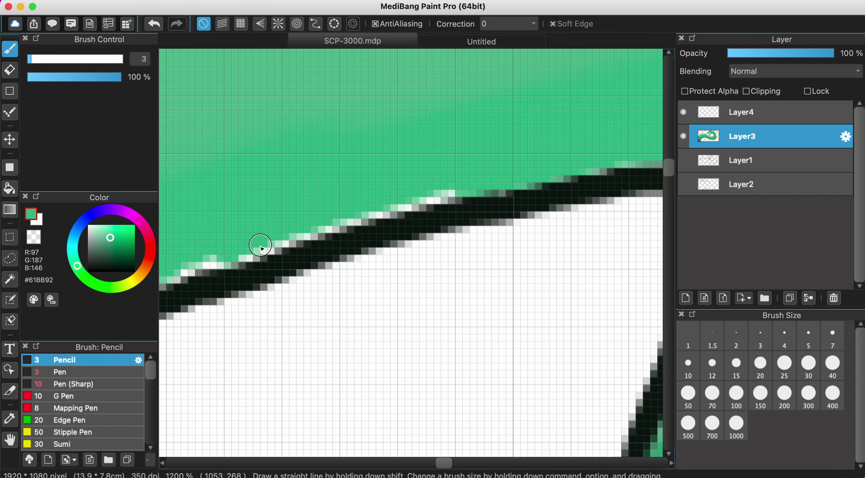
pyautogui.moveTo(260, 245); pyautogui.dragTo(452, 184)
pyautogui.scroll(-2, 451, 185)
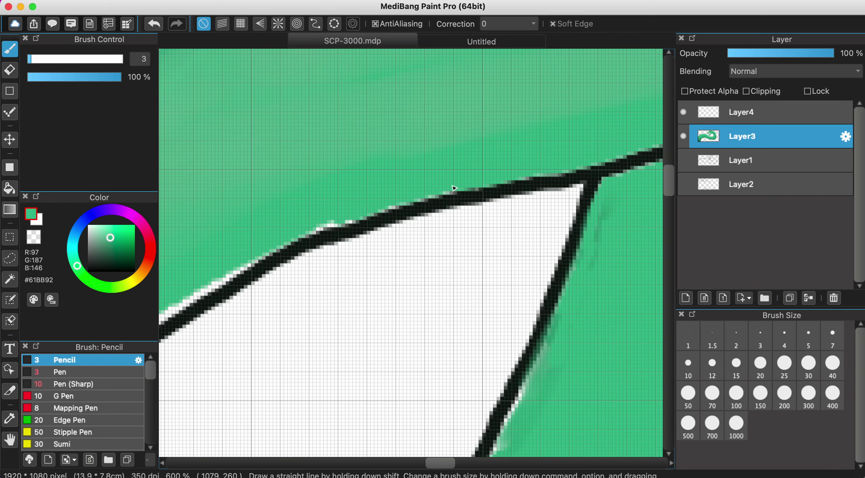
# Fill the white gaps along the middle of the upper jaw's lower outline with green Pencil strokes.
pyautogui.hscroll(-8, 370, 200)
pyautogui.scroll(1, 509, 230)
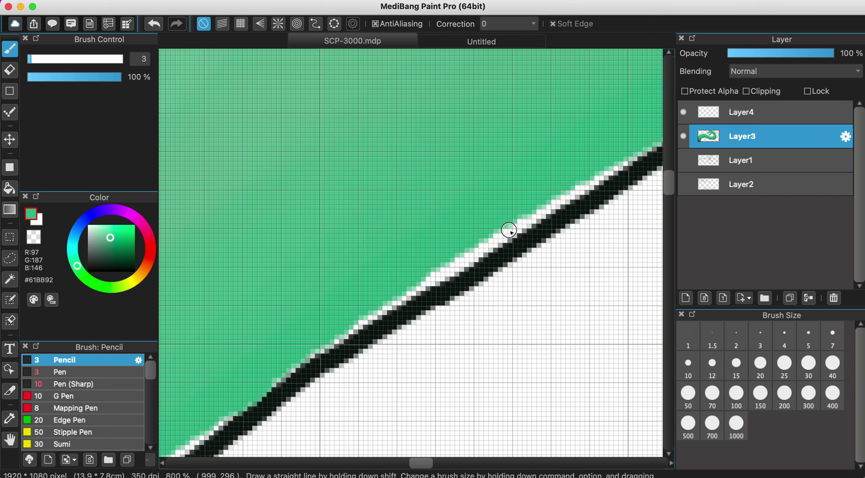
pyautogui.moveTo(508, 230); pyautogui.dragTo(418, 286)
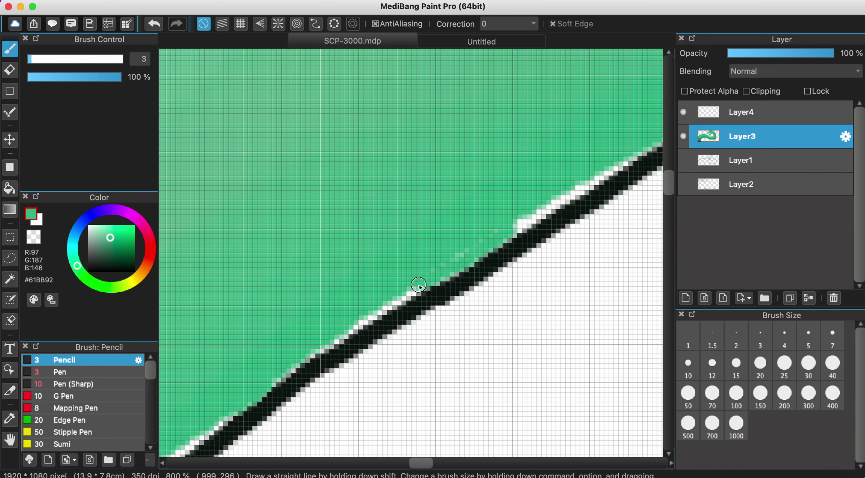
pyautogui.hscroll(3, 534, 209)
pyautogui.scroll(2, 533, 209)
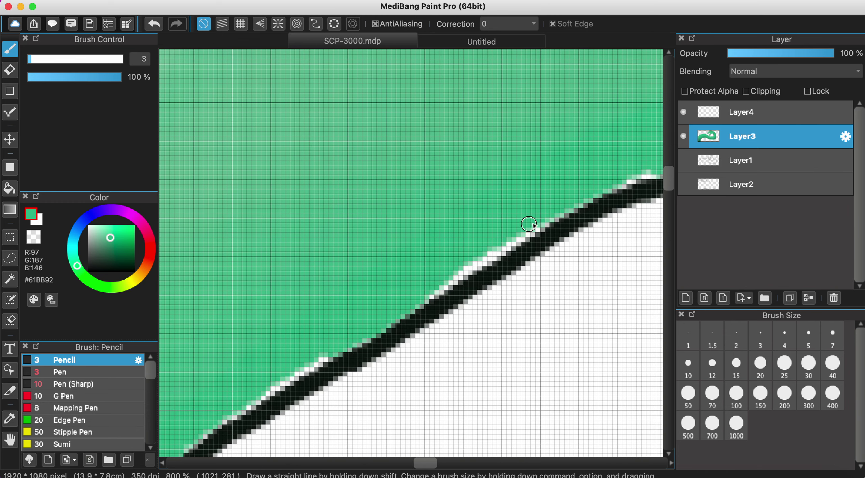
pyautogui.moveTo(507, 241); pyautogui.dragTo(451, 277)
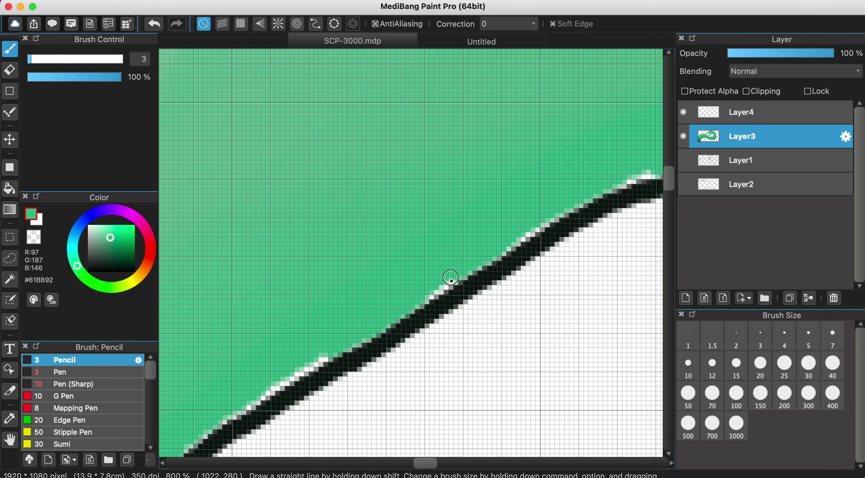
# Continue filling the upper jaw's lower edge with green Pencil strokes toward the snout tip.
pyautogui.hscroll(-3, 425, 296)
pyautogui.scroll(-2, 425, 296)
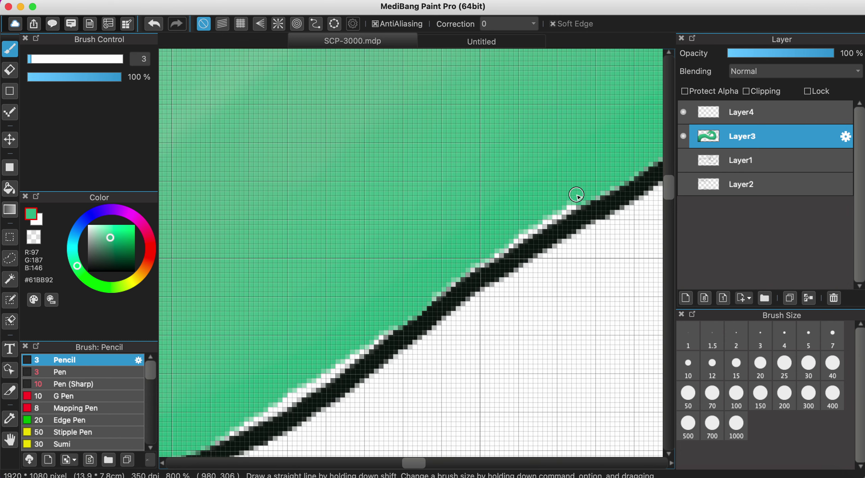
pyautogui.moveTo(555, 212); pyautogui.dragTo(517, 234)
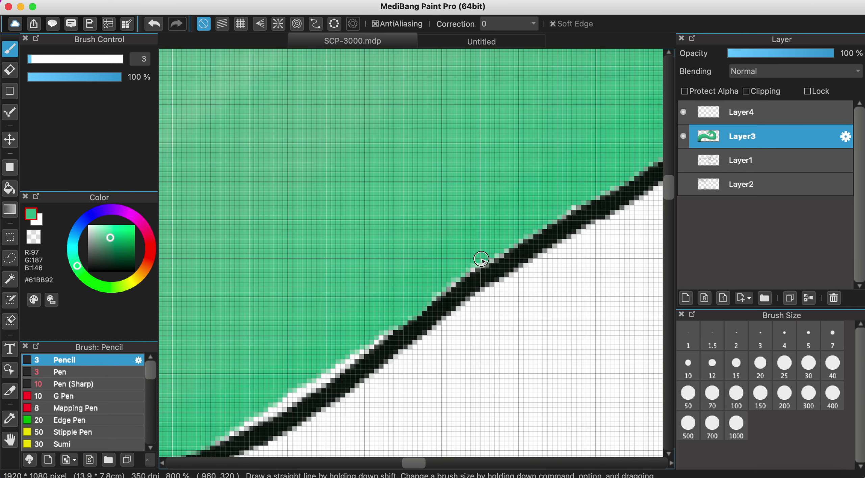
pyautogui.scroll(-2, 483, 260)
pyautogui.hscroll(-3, 483, 260)
pyautogui.scroll(2, 293, 333)
pyautogui.moveTo(350, 337)
pyautogui.mouseDown()
pyautogui.moveTo(334, 328)
pyautogui.moveTo(375, 325)
pyautogui.mouseUp()
pyautogui.scroll(4, 393, 322)
pyautogui.hscroll(2, 392, 323)
pyautogui.scroll(-6, 392, 322)
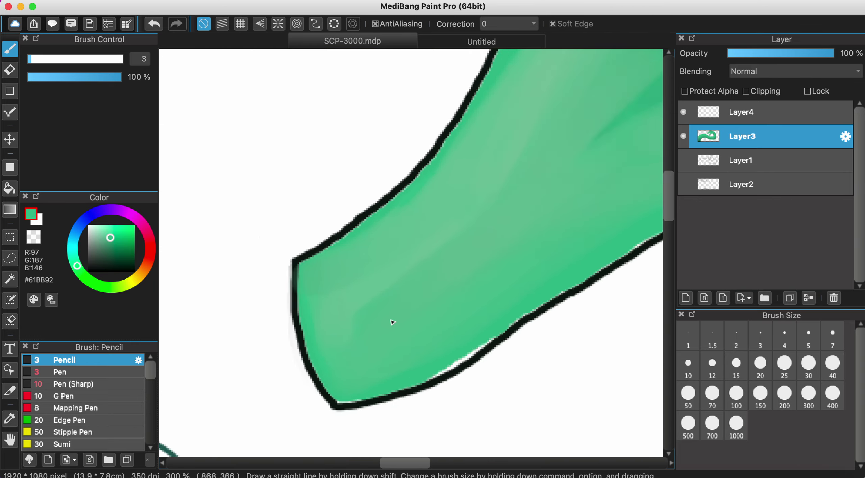
# Look over the serpent's head, mouth and body coils to check the coloring and shading.
pyautogui.scroll(-1, 392, 322)
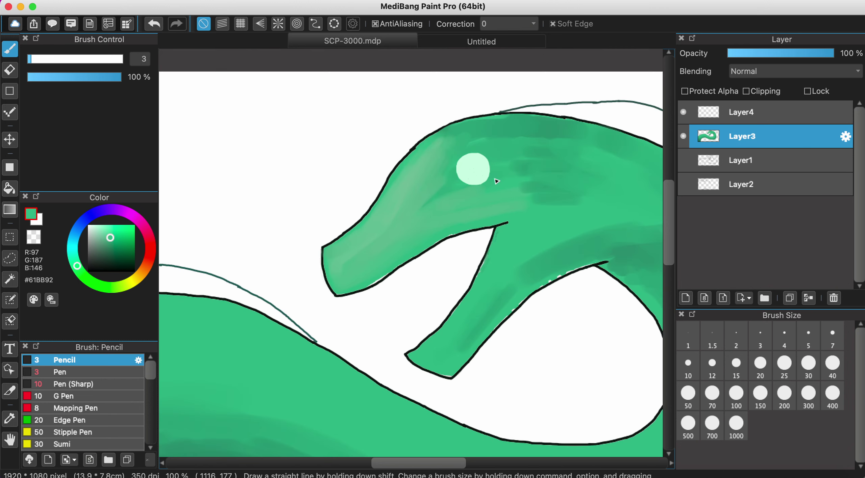
pyautogui.click(422, 265)
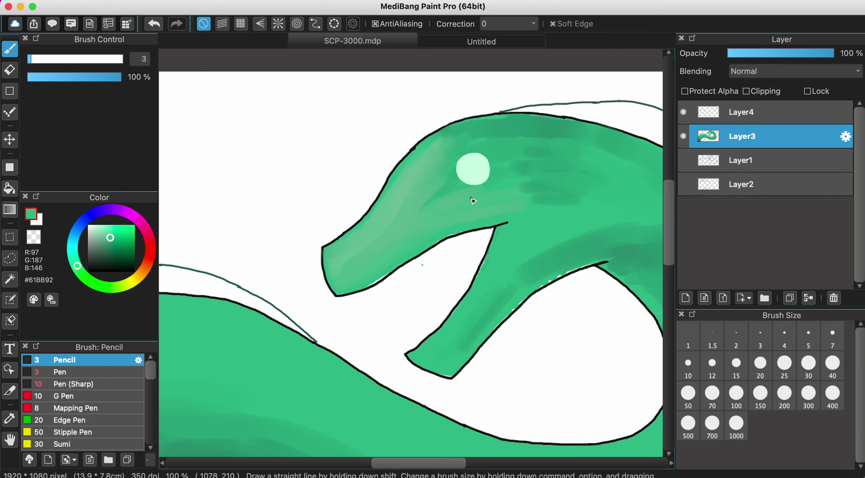
pyautogui.scroll(-5, 472, 201)
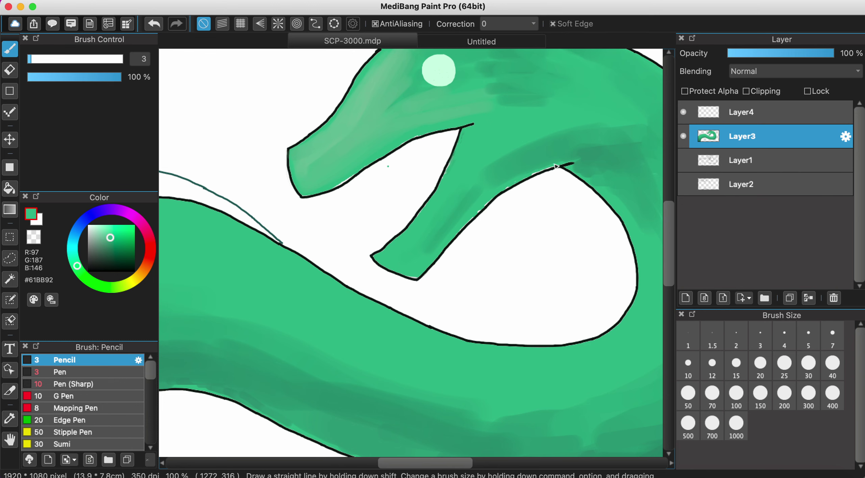
pyautogui.scroll(-5, 517, 243)
pyautogui.hscroll(-3, 518, 243)
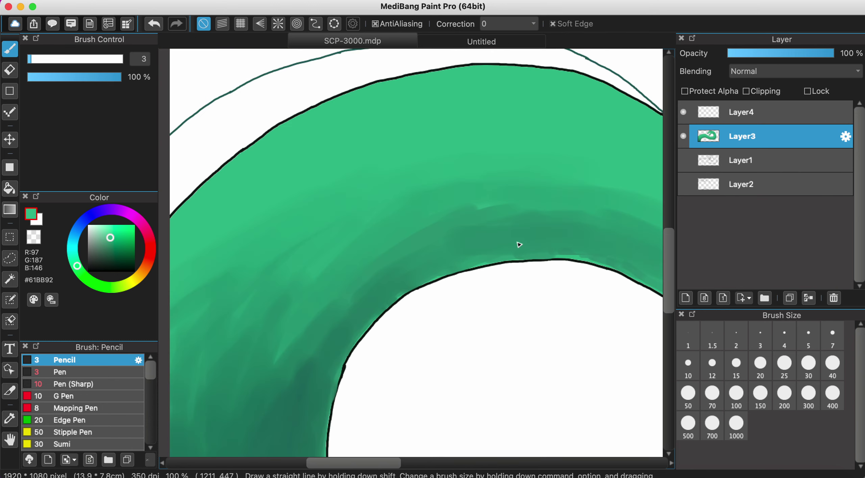
pyautogui.hscroll(-1, 519, 244)
pyautogui.scroll(3, 520, 245)
pyautogui.hscroll(-2, 519, 244)
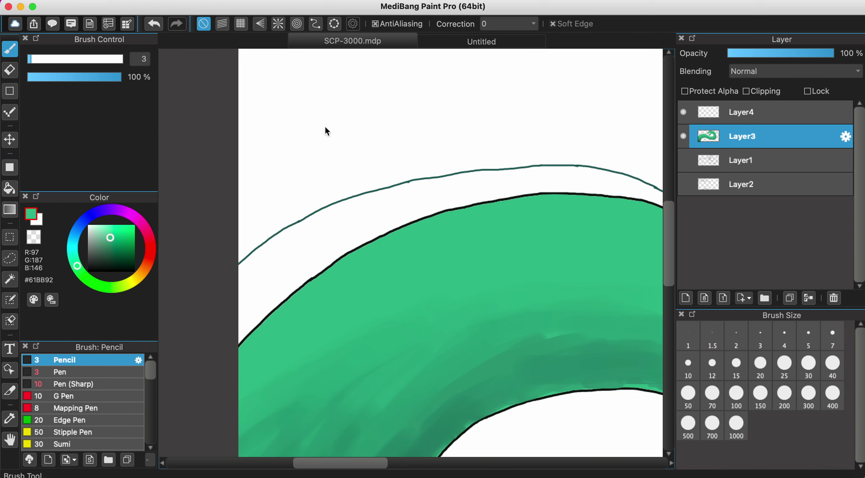
pyautogui.scroll(4, 385, 148)
pyautogui.hscroll(5, 385, 148)
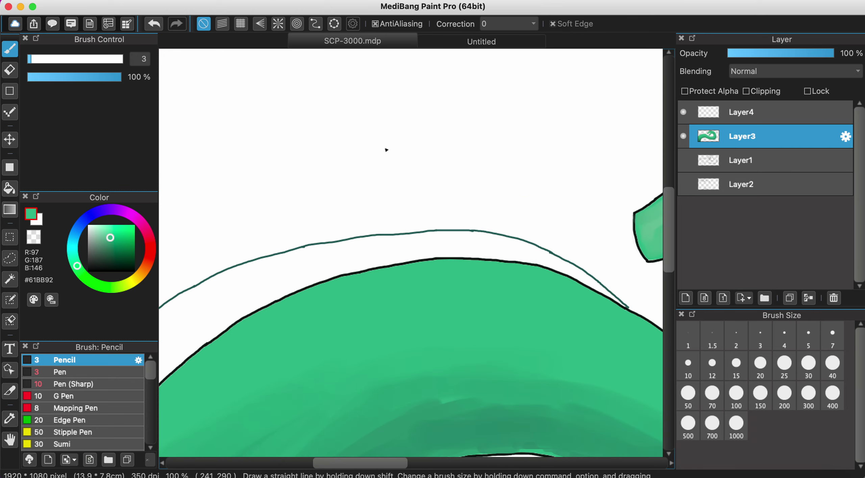
pyautogui.scroll(-3, 374, 207)
pyautogui.hscroll(-2, 374, 207)
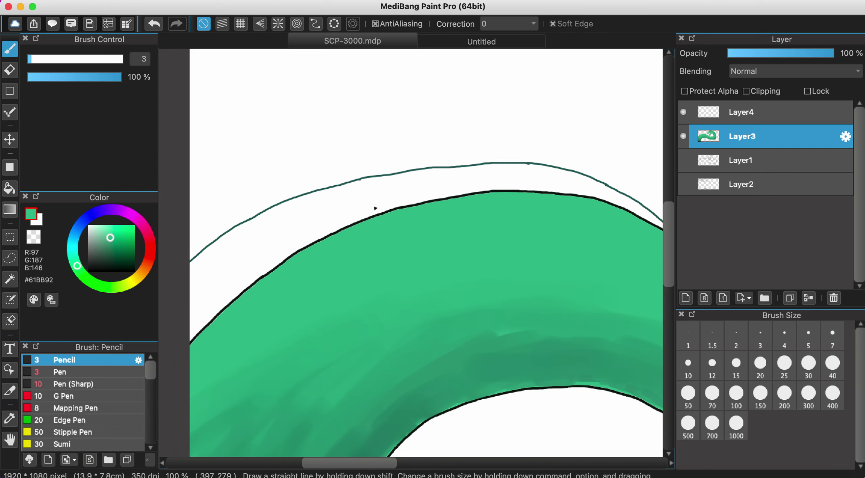
pyautogui.scroll(5, 375, 208)
pyautogui.hscroll(5, 375, 208)
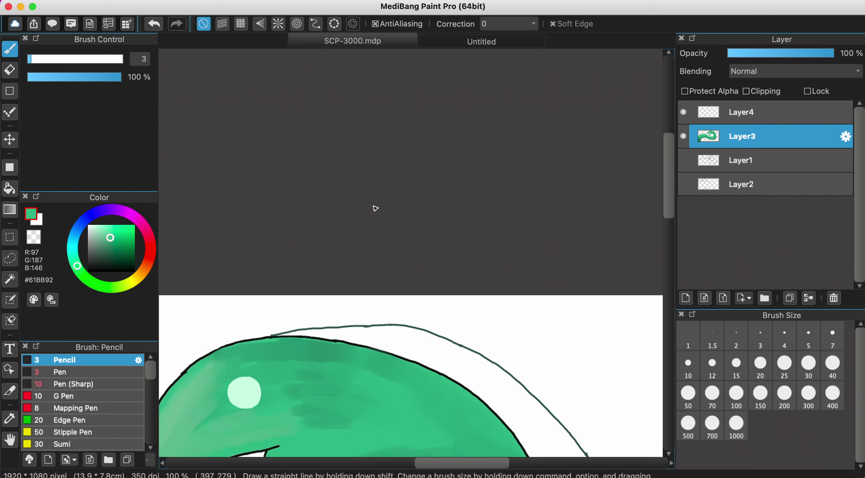
# Sample the pale greens #8BC3A4 and #83C2A1 from the snout highlight and switch to the Watercolor (Wet) brush.
pyautogui.scroll(-3, 375, 208)
pyautogui.hscroll(-3, 375, 208)
pyautogui.keyDown('alt'); pyautogui.click(378, 267); pyautogui.keyUp('alt')
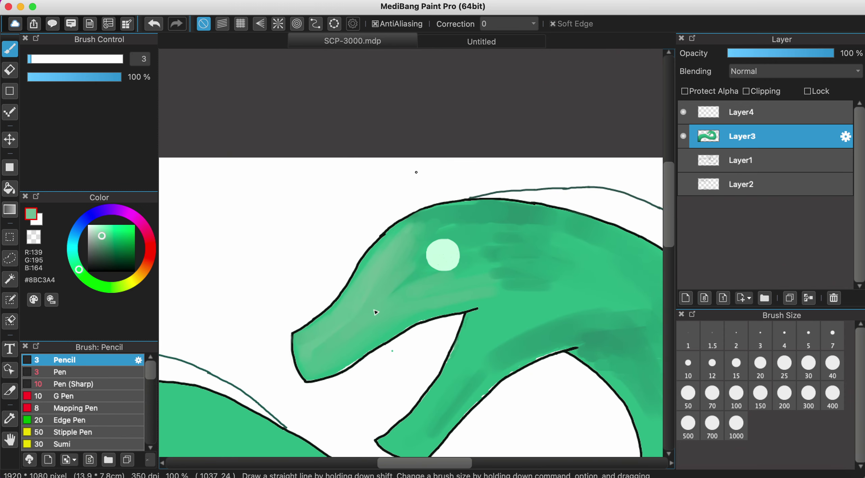
pyautogui.keyDown('alt'); pyautogui.click(354, 304); pyautogui.keyUp('alt')
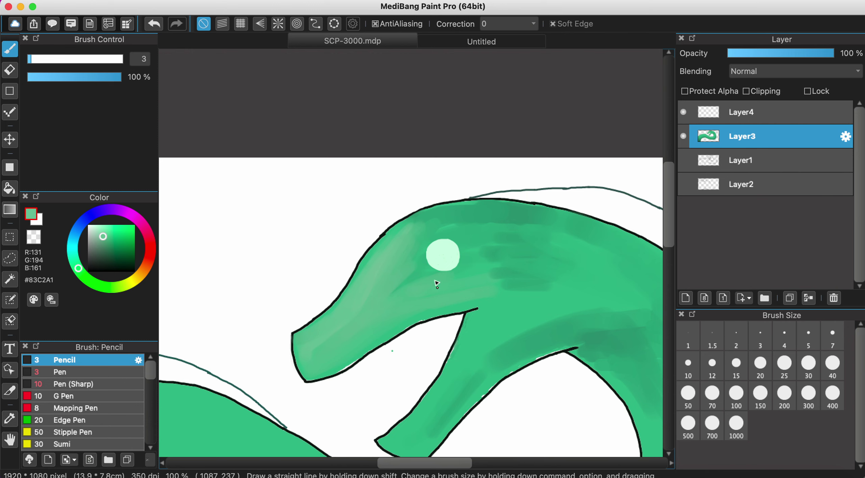
pyautogui.scroll(-5, 106, 396)
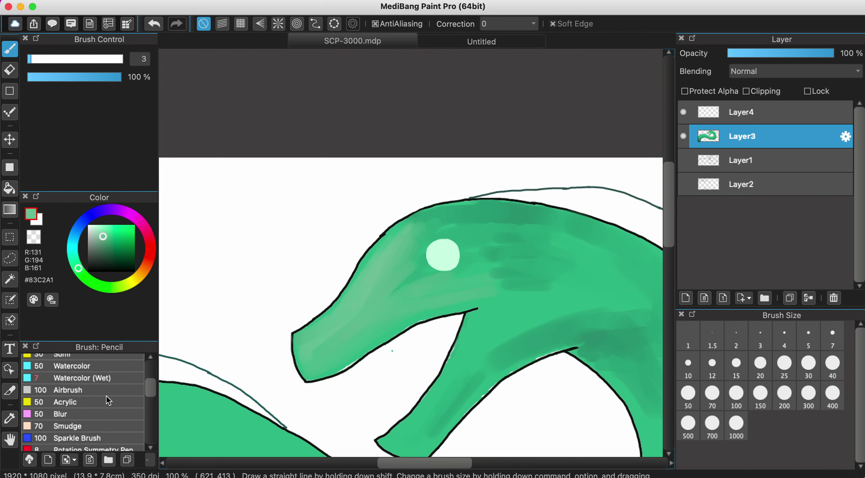
pyautogui.scroll(2, 106, 396)
pyautogui.scroll(-1, 106, 396)
pyautogui.click(105, 395)
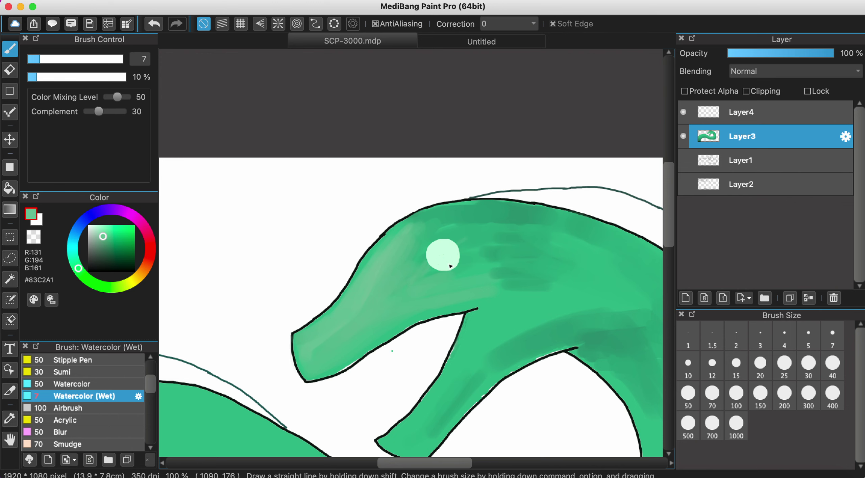
# Examine the shading on the head, neck and bend of the body.
pyautogui.scroll(-3, 450, 267)
pyautogui.scroll(1, 448, 257)
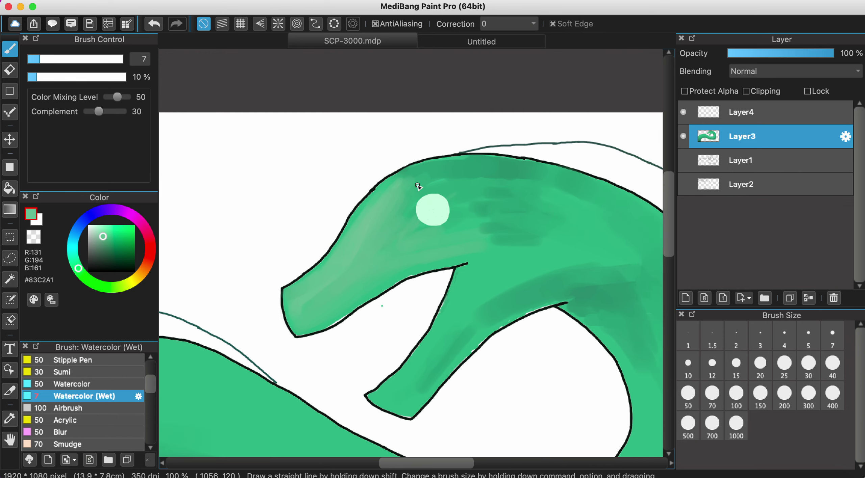
pyautogui.scroll(-6, 471, 182)
pyautogui.hscroll(5, 472, 182)
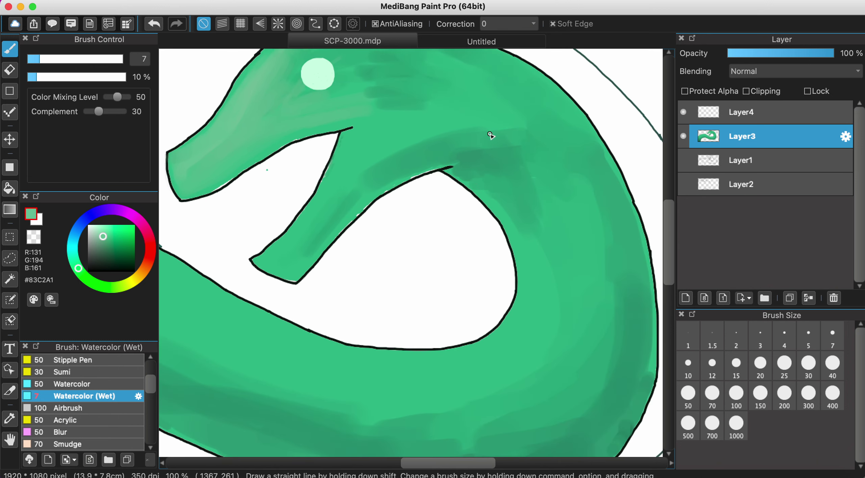
pyautogui.scroll(-4, 491, 135)
pyautogui.hscroll(-5, 492, 136)
pyautogui.scroll(5, 384, 280)
pyautogui.hscroll(-3, 384, 280)
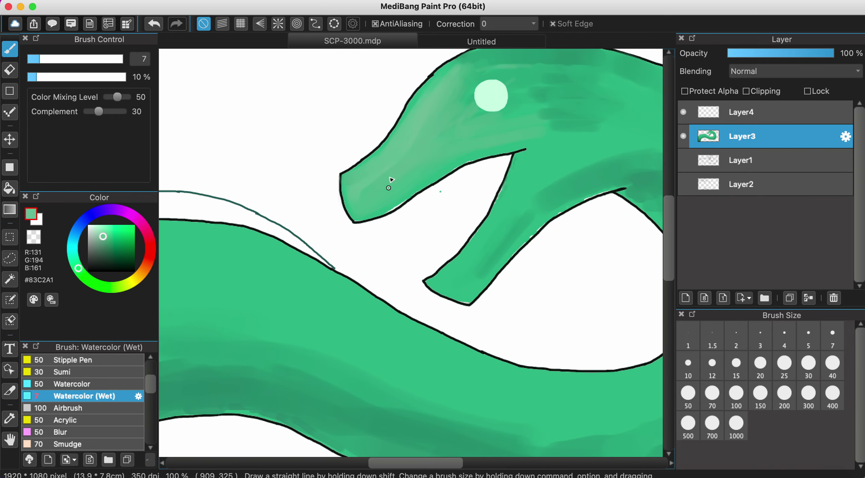
# Brush a #81C2A1 highlight at size 40 along the upper side of the body and around the bend below the jaw.
pyautogui.scroll(-7, 392, 152)
pyautogui.hscroll(-6, 392, 152)
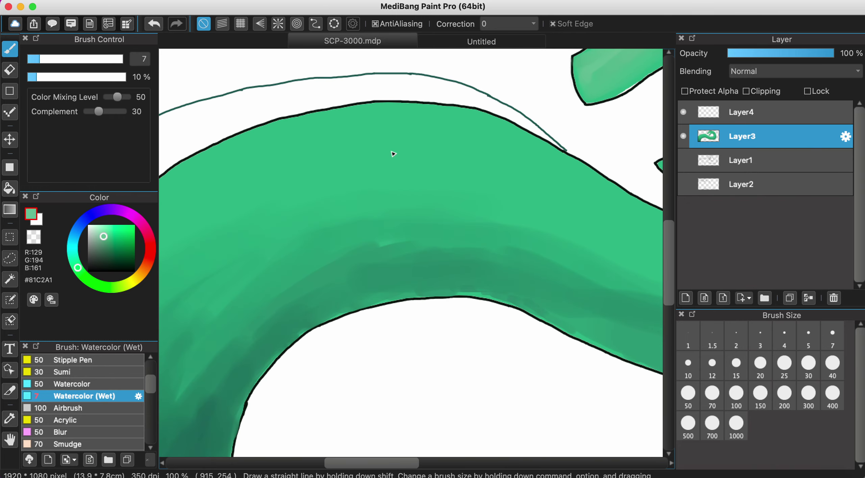
pyautogui.click(808, 364)
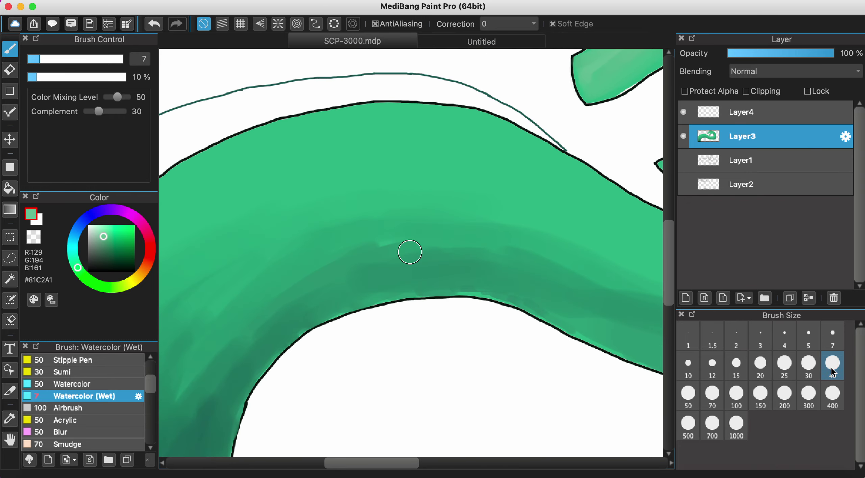
pyautogui.click(832, 368)
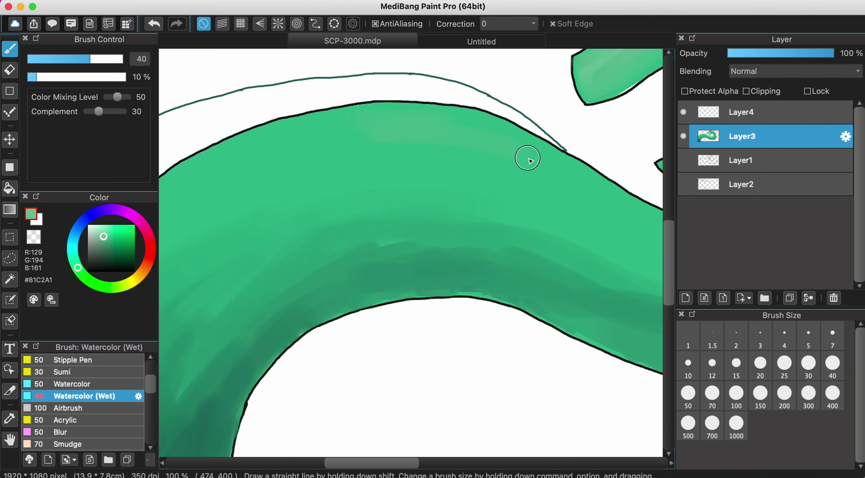
pyautogui.hscroll(10, 567, 199)
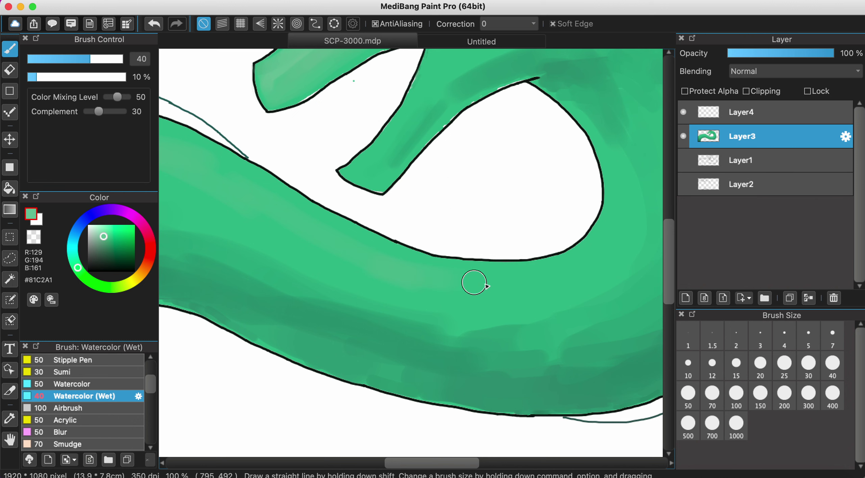
pyautogui.hscroll(2, 568, 213)
pyautogui.scroll(1, 568, 213)
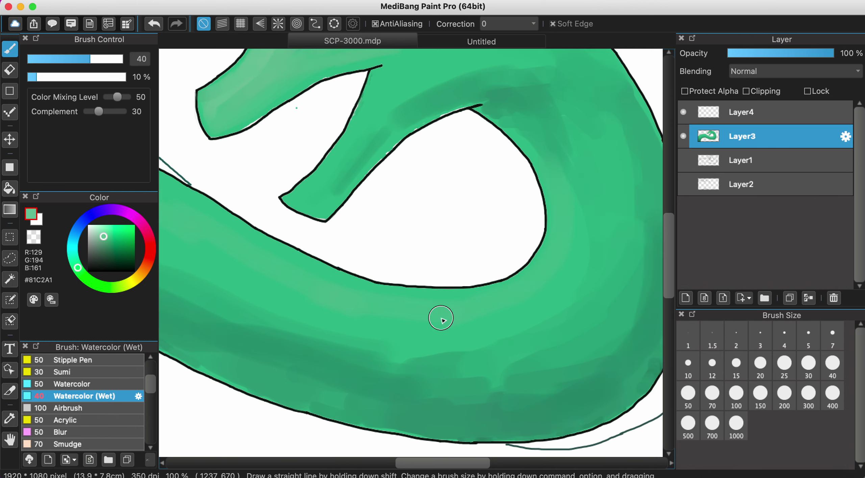
# Sample the pale green #D8FFE7 from the Untitled palette, darken it to #9EDBB5 and return to SCP-3000.mdp.
pyautogui.hscroll(-7, 503, 301)
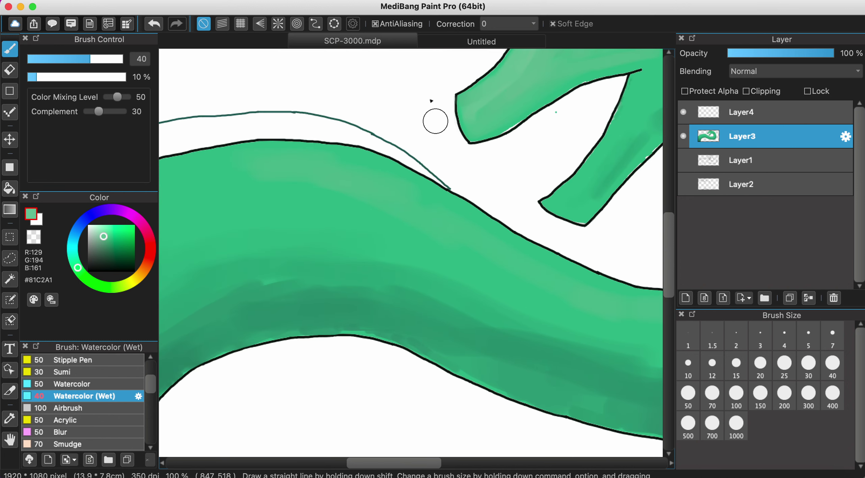
pyautogui.click(436, 44)
pyautogui.keyDown('alt'); pyautogui.click(437, 200); pyautogui.keyUp('alt')
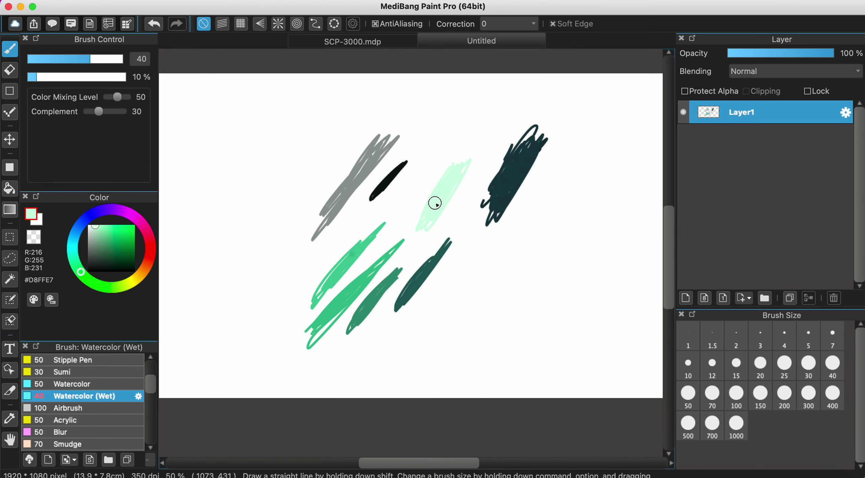
pyautogui.click(100, 230)
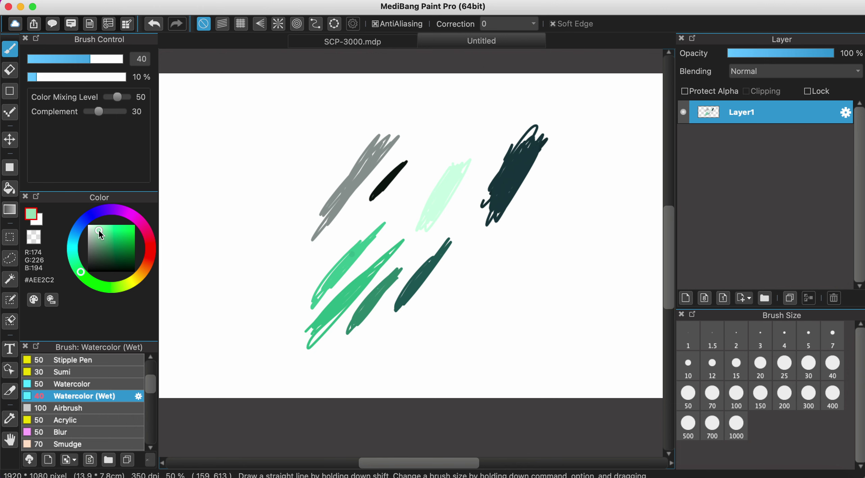
pyautogui.moveTo(99, 231); pyautogui.dragTo(99, 232)
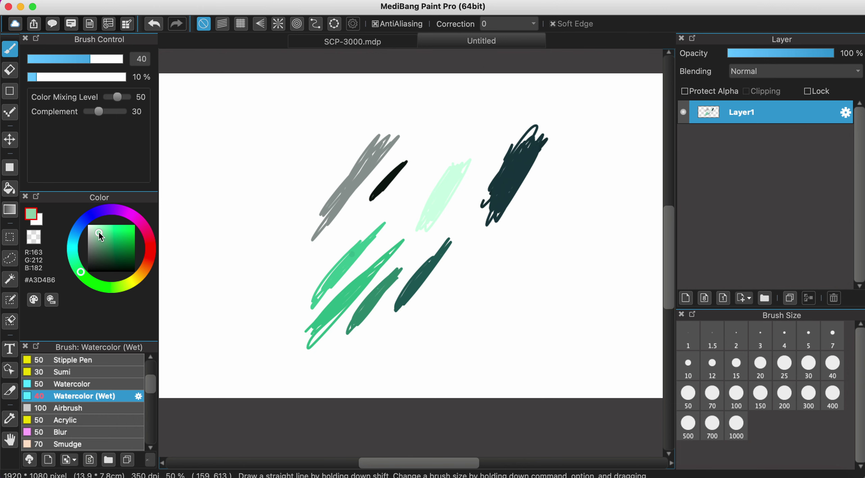
pyautogui.click(316, 48)
# Brush size 40 #9EDBB5 highlights around the bend below the jaw and along the upper edge of the body's hump.
pyautogui.hscroll(-1, 214, 299)
pyautogui.hscroll(12, 378, 200)
pyautogui.scroll(4, 378, 201)
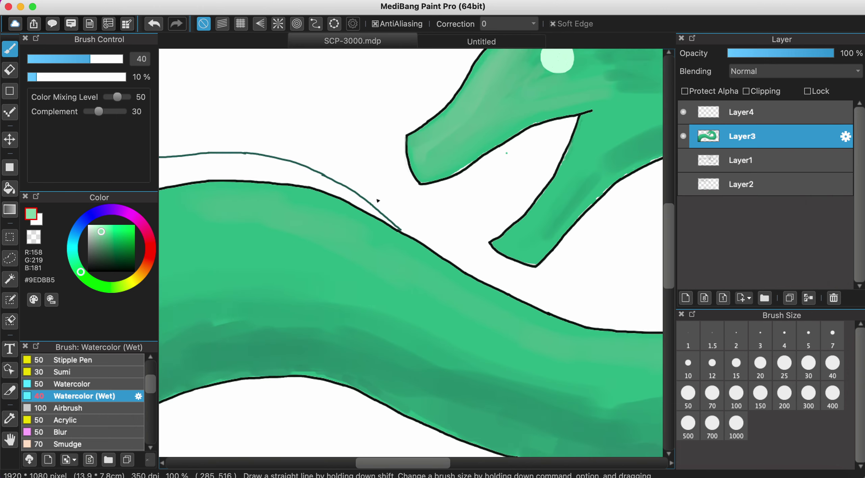
pyautogui.scroll(-2, 378, 201)
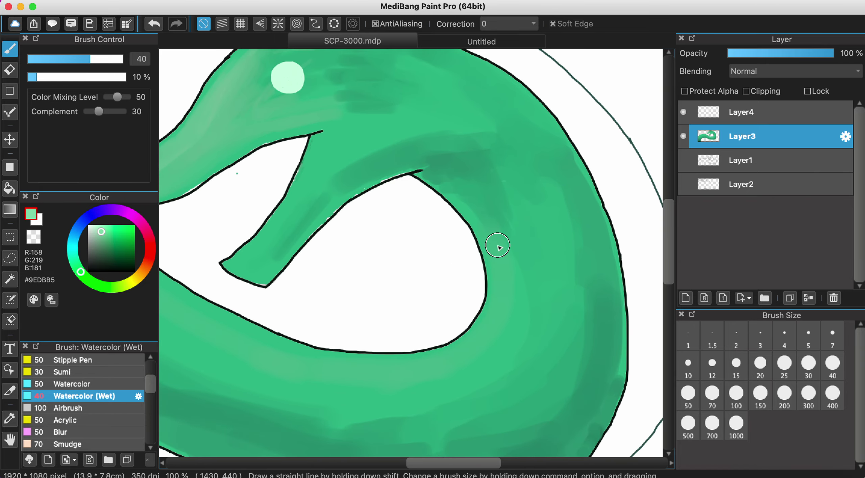
pyautogui.moveTo(498, 246)
pyautogui.mouseDown()
pyautogui.moveTo(486, 341)
pyautogui.moveTo(451, 371)
pyautogui.moveTo(428, 380)
pyautogui.moveTo(487, 337)
pyautogui.moveTo(421, 375)
pyautogui.moveTo(374, 377)
pyautogui.moveTo(446, 364)
pyautogui.moveTo(345, 373)
pyautogui.mouseUp()
pyautogui.hscroll(-8, 345, 373)
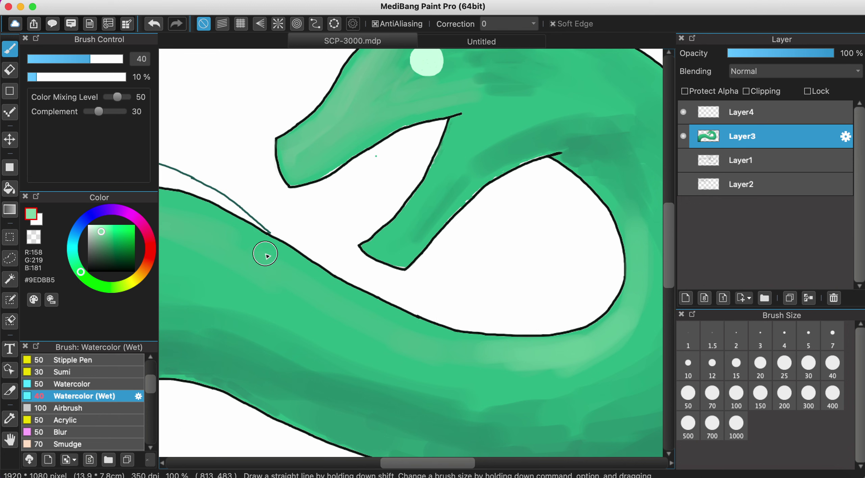
pyautogui.moveTo(367, 314); pyautogui.dragTo(505, 352)
pyautogui.hscroll(-12, 284, 258)
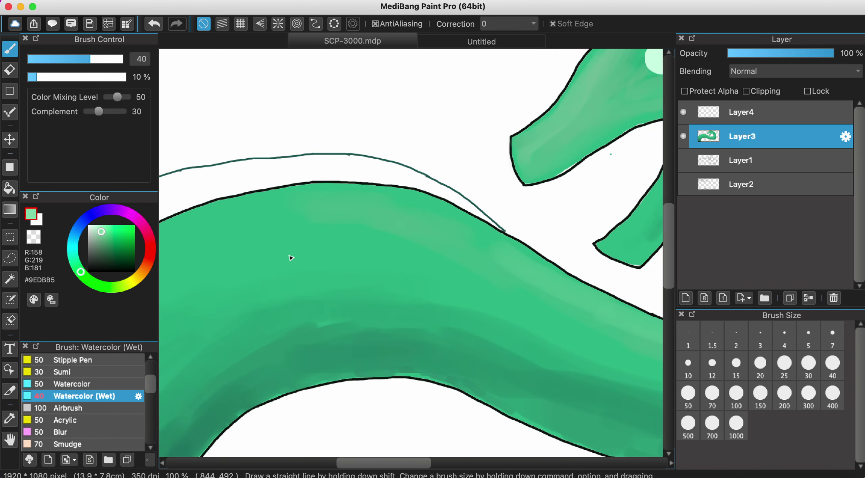
pyautogui.moveTo(313, 200)
pyautogui.mouseDown()
pyautogui.moveTo(418, 214)
pyautogui.moveTo(487, 249)
pyautogui.moveTo(429, 221)
pyautogui.moveTo(343, 204)
pyautogui.moveTo(246, 211)
pyautogui.moveTo(284, 206)
pyautogui.moveTo(205, 228)
pyautogui.moveTo(233, 214)
pyautogui.moveTo(222, 213)
pyautogui.moveTo(172, 234)
pyautogui.moveTo(359, 220)
pyautogui.moveTo(416, 228)
pyautogui.moveTo(420, 205)
pyautogui.moveTo(486, 252)
pyautogui.mouseUp()
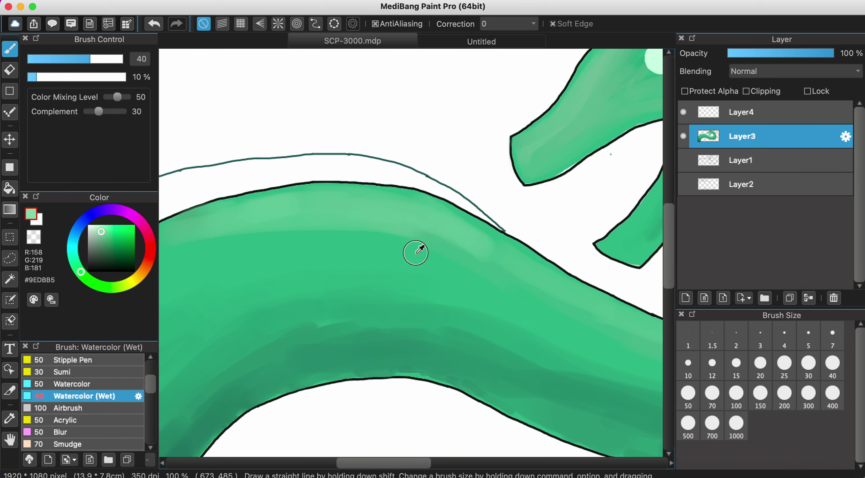
# Sample #72C299 from the hump and blend the highlight's lower edge into the base green.
pyautogui.rightClick(392, 239)
pyautogui.moveTo(398, 235); pyautogui.dragTo(494, 258)
pyautogui.moveTo(259, 233)
pyautogui.mouseDown()
pyautogui.moveTo(384, 239)
pyautogui.moveTo(257, 237)
pyautogui.moveTo(172, 256)
pyautogui.mouseUp()
pyautogui.moveTo(275, 214)
pyautogui.mouseDown()
pyautogui.moveTo(246, 227)
pyautogui.moveTo(431, 234)
pyautogui.moveTo(364, 246)
pyautogui.moveTo(425, 245)
pyautogui.moveTo(492, 264)
pyautogui.moveTo(403, 237)
pyautogui.moveTo(472, 237)
pyautogui.mouseUp()
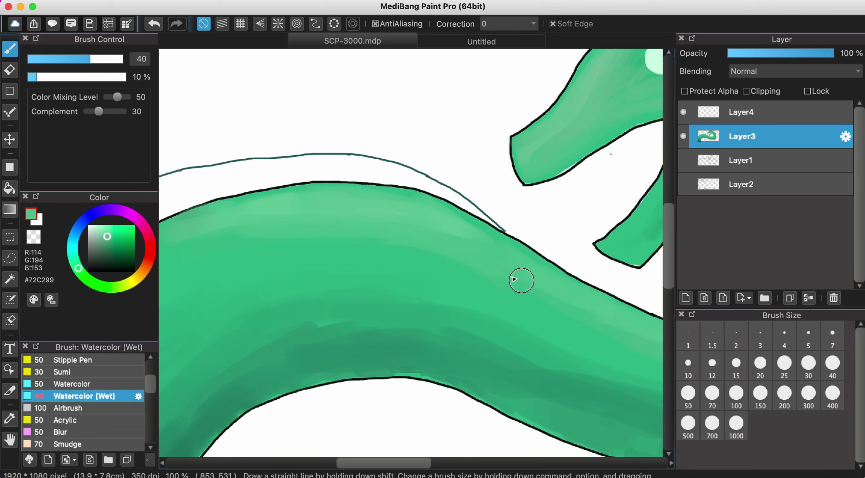
# Soften the highlight's edge around the inner bend below the jaw with the sampled green #72C29A.
pyautogui.hscroll(5, 579, 312)
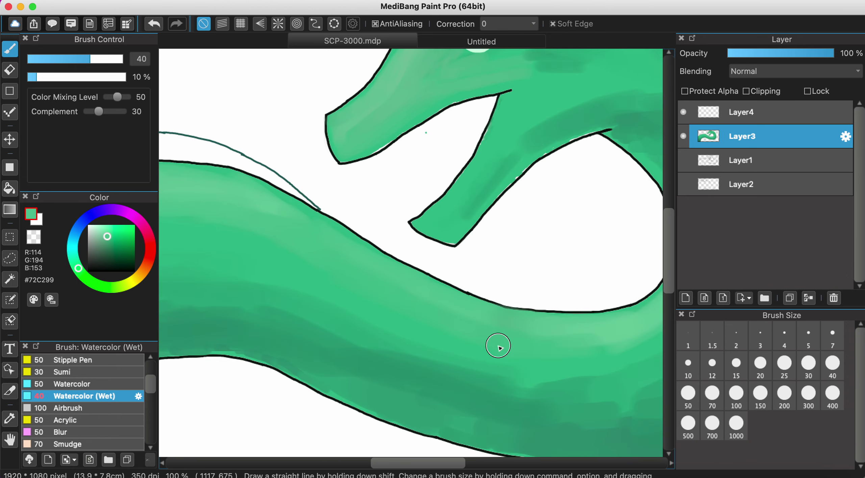
pyautogui.hscroll(5, 575, 347)
pyautogui.rightClick(504, 302)
pyautogui.moveTo(505, 302); pyautogui.dragTo(517, 235)
pyautogui.moveTo(500, 317); pyautogui.dragTo(534, 253)
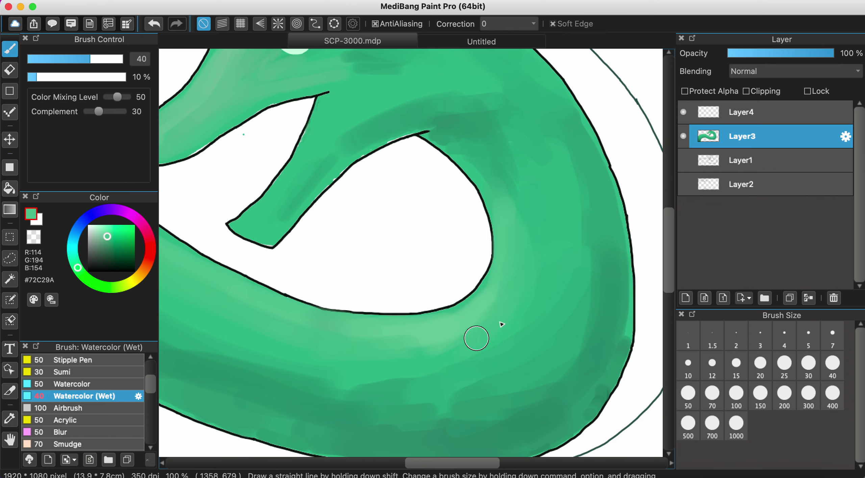
# Resample #61BB92, #86CBA5 and #87CCA5 from the bend and blend the highlight along the body section below the jaw.
pyautogui.rightClick(530, 297)
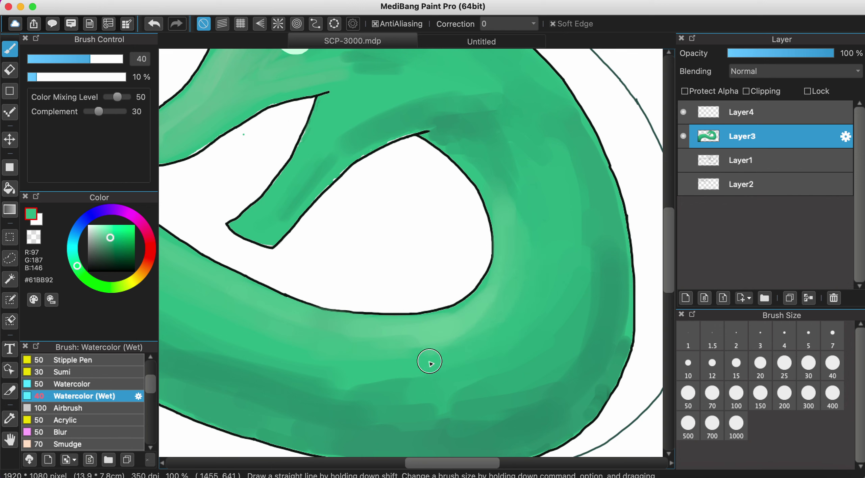
pyautogui.rightClick(429, 340)
pyautogui.moveTo(430, 341)
pyautogui.mouseDown()
pyautogui.moveTo(364, 350)
pyautogui.moveTo(370, 345)
pyautogui.moveTo(276, 333)
pyautogui.mouseUp()
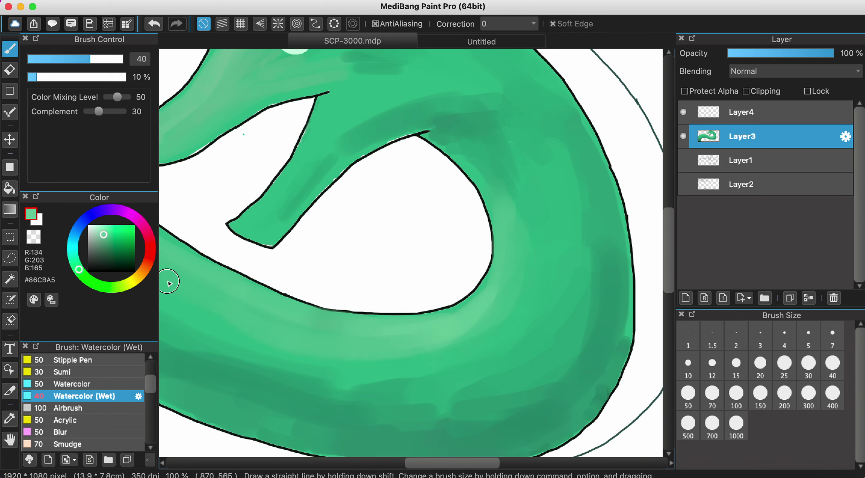
pyautogui.rightClick(223, 324)
pyautogui.moveTo(216, 324); pyautogui.dragTo(342, 363)
pyautogui.rightClick(447, 335)
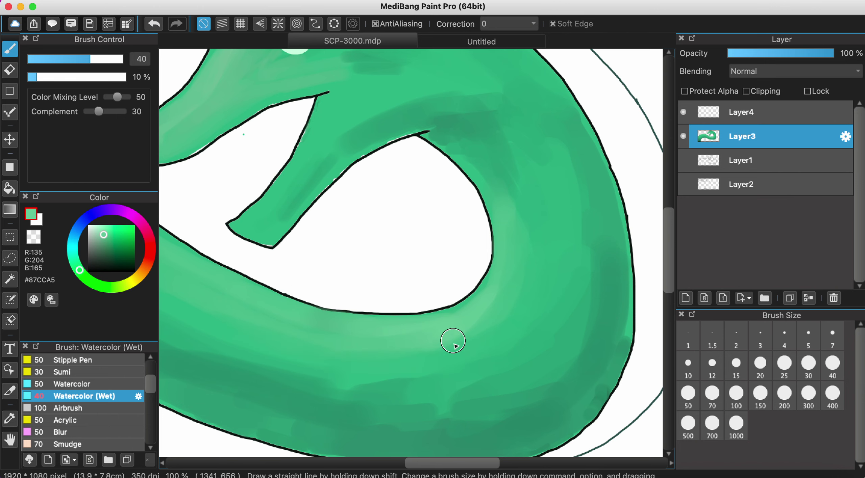
pyautogui.moveTo(454, 342); pyautogui.dragTo(356, 353)
# Review the body's shading and sample the mid greens #5CB28C and #54A683 from its shaded areas.
pyautogui.press('super+minus')
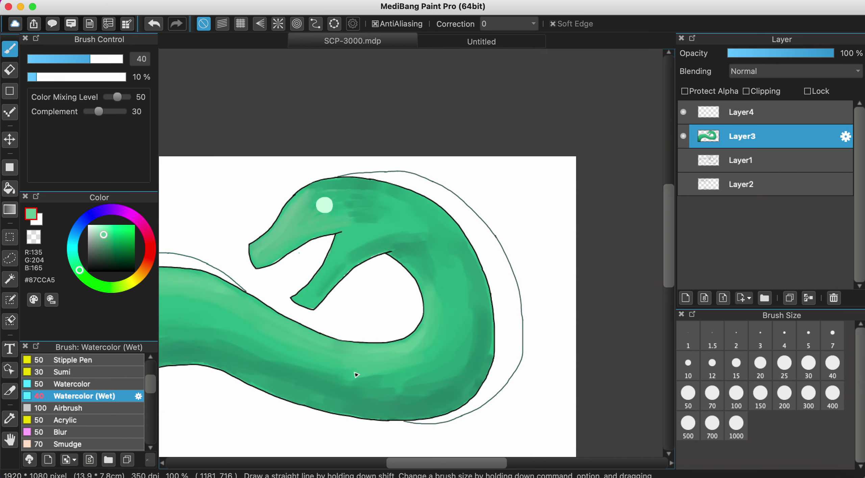
pyautogui.scroll(-3, 356, 375)
pyautogui.hscroll(-4, 356, 375)
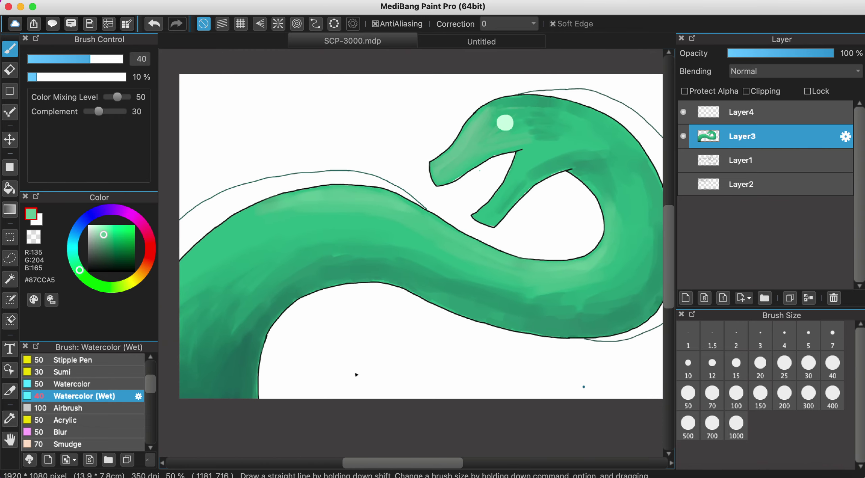
pyautogui.scroll(2, 499, 287)
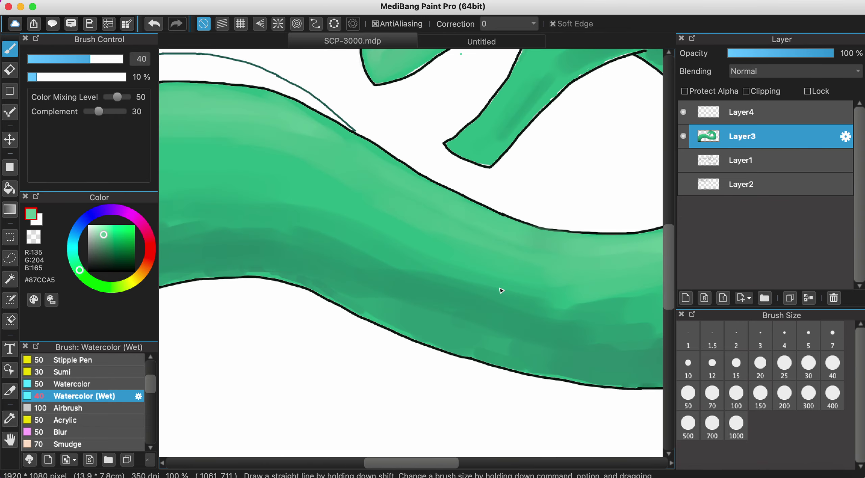
pyautogui.keyDown('alt'); pyautogui.click(483, 281); pyautogui.keyUp('alt')
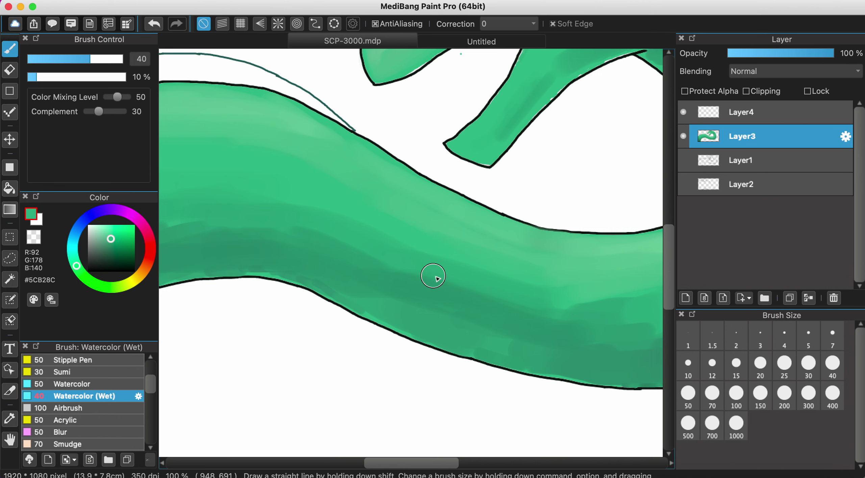
pyautogui.hscroll(2, 616, 308)
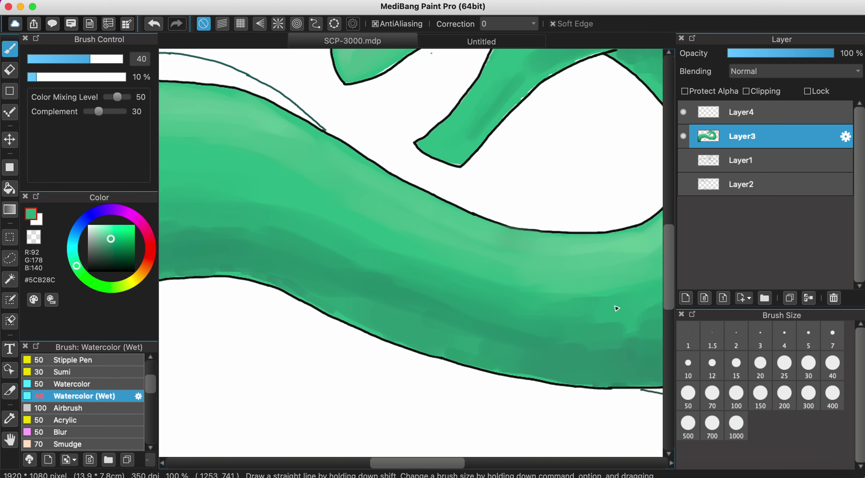
pyautogui.hscroll(6, 615, 308)
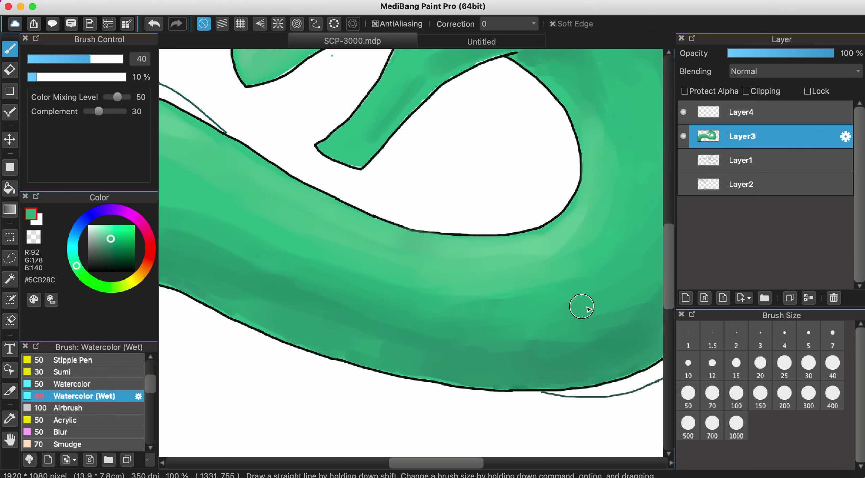
pyautogui.scroll(-2, 592, 310)
pyautogui.hscroll(-6, 592, 310)
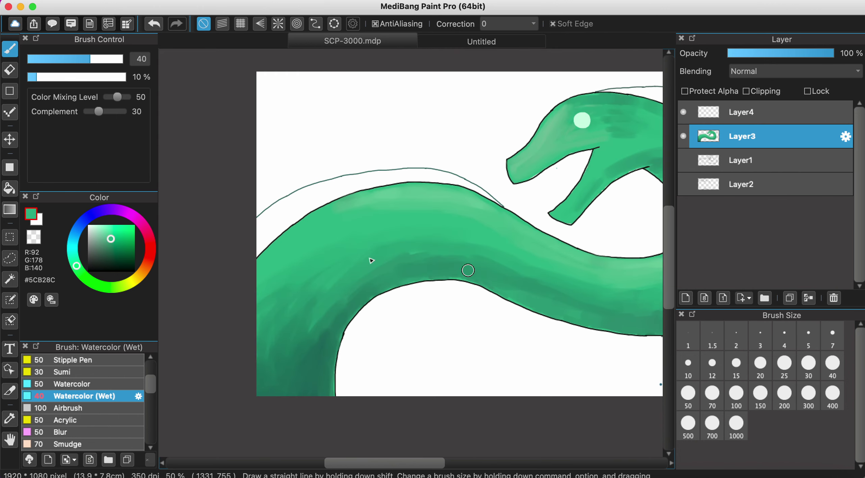
pyautogui.press('super+plus')
pyautogui.keyDown('alt'); pyautogui.click(272, 303); pyautogui.keyUp('alt')
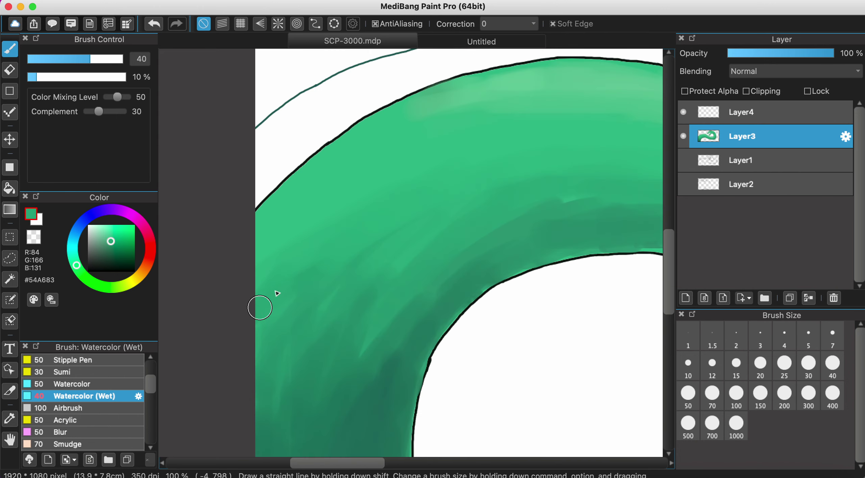
# Show the Layer1 sketch over the full artwork for comparison and hide it again.
pyautogui.press('super+minus')
pyautogui.press('super+minus')
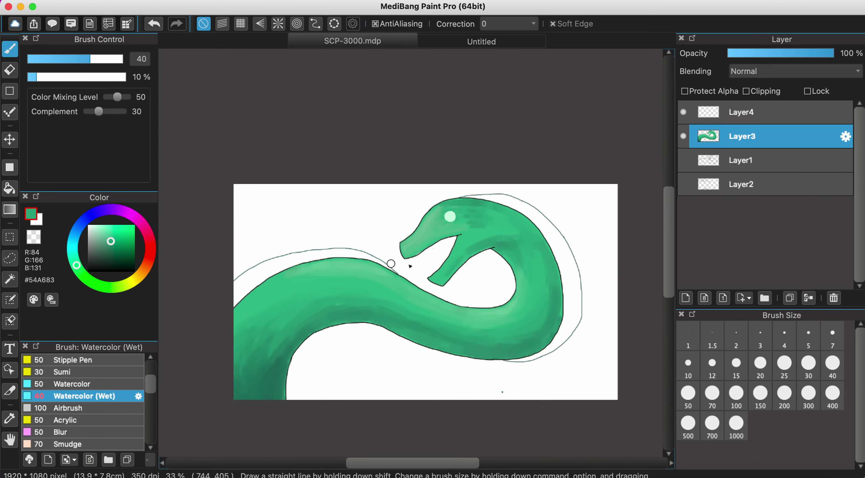
pyautogui.click(683, 160)
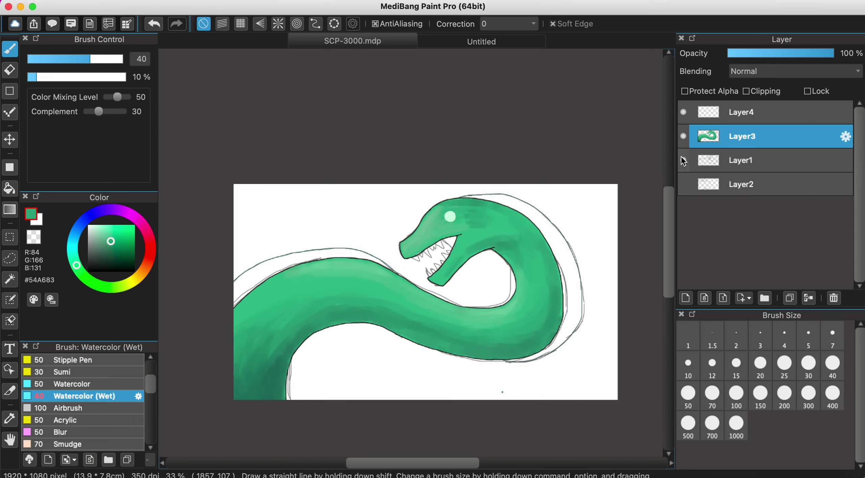
pyautogui.click(683, 160)
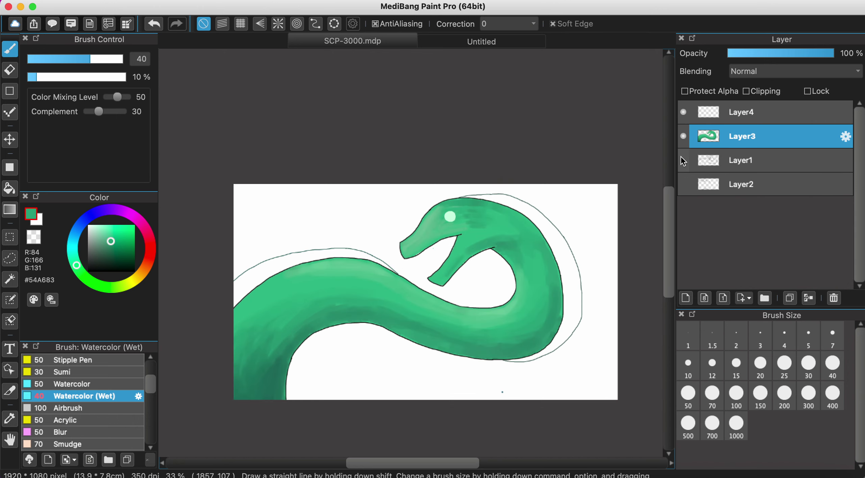
# Adjust the pale eye on Layer4 with Hue Saturation Brightness, trying hue shifts of +83 and +10 at saturation 0.
pyautogui.press('super+plus')
pyautogui.press('super+plus')
pyautogui.click(756, 111)
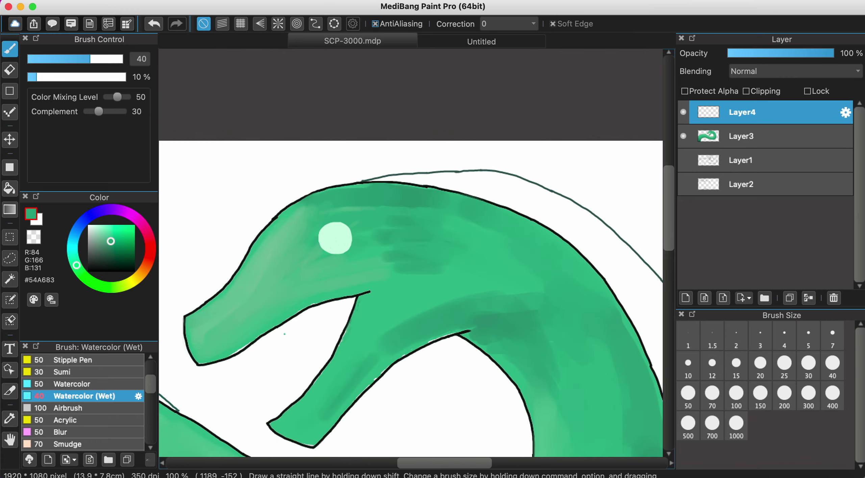
pyautogui.click(233, 1)
pyautogui.moveTo(208, 1)
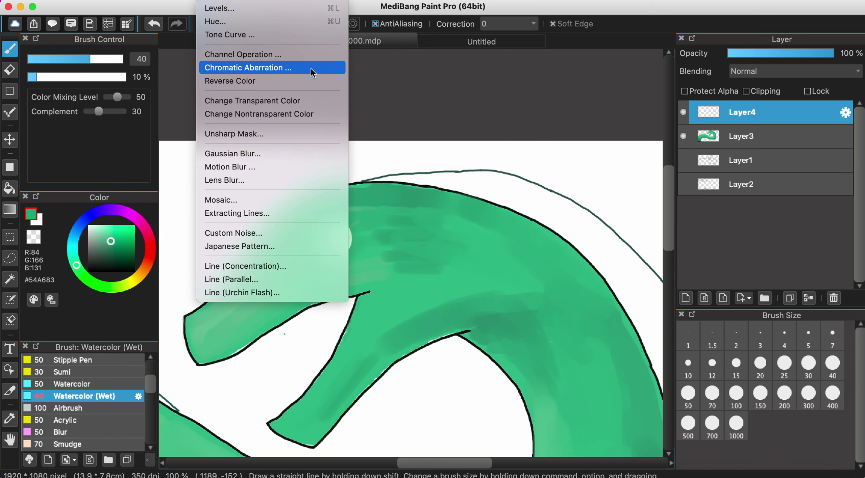
pyautogui.click(311, 21)
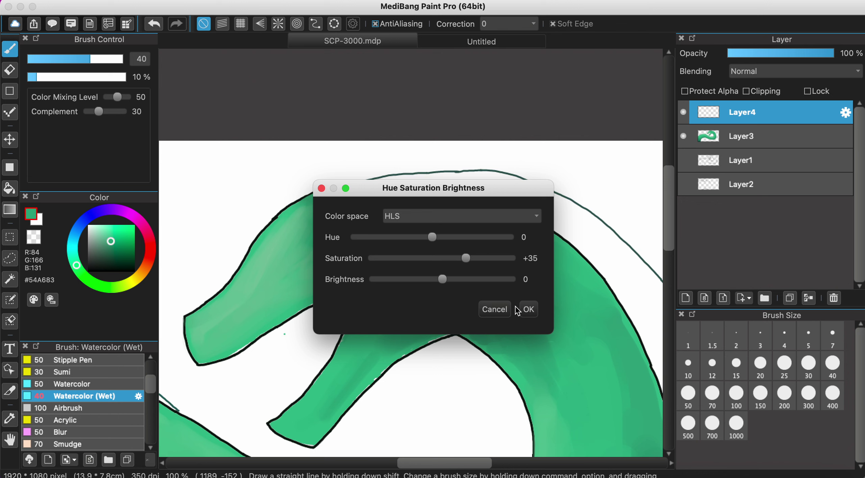
pyautogui.moveTo(376, 196); pyautogui.dragTo(367, 294)
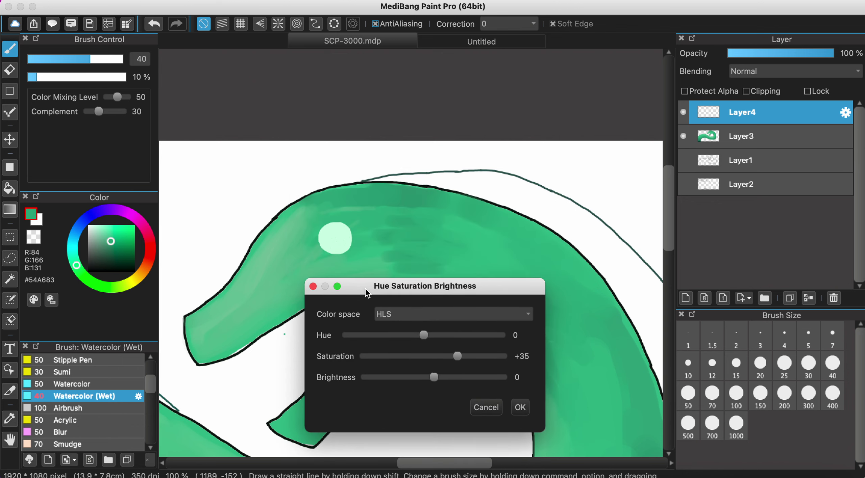
pyautogui.moveTo(458, 357); pyautogui.dragTo(504, 364)
pyautogui.moveTo(445, 341); pyautogui.dragTo(537, 346)
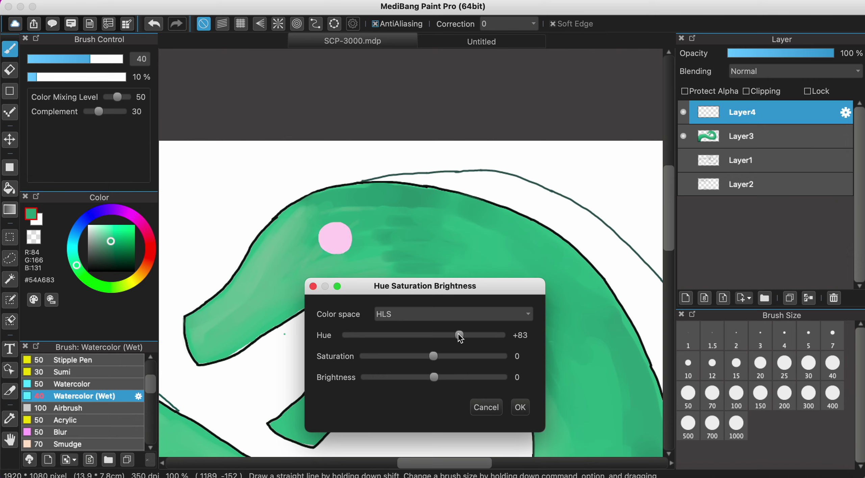
pyautogui.moveTo(446, 337); pyautogui.dragTo(444, 338)
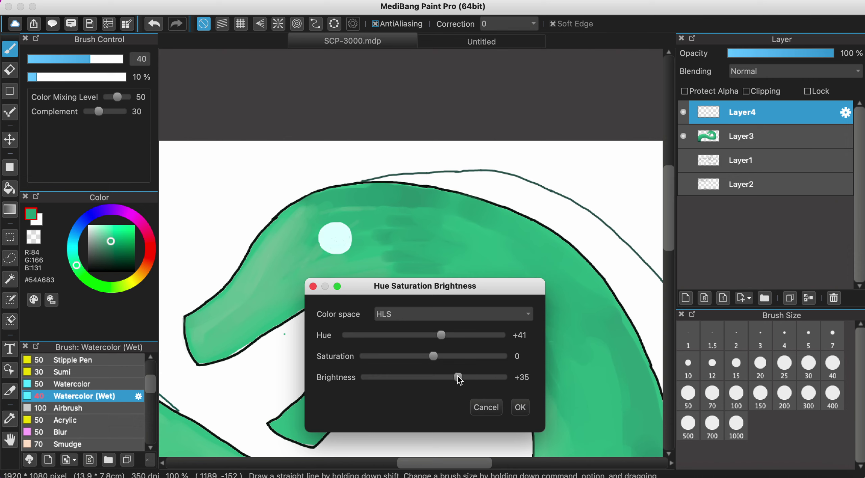
# Apply Hue +41, Saturation 0 and Brightness +35 to the pale eye on Layer4.
pyautogui.click(520, 408)
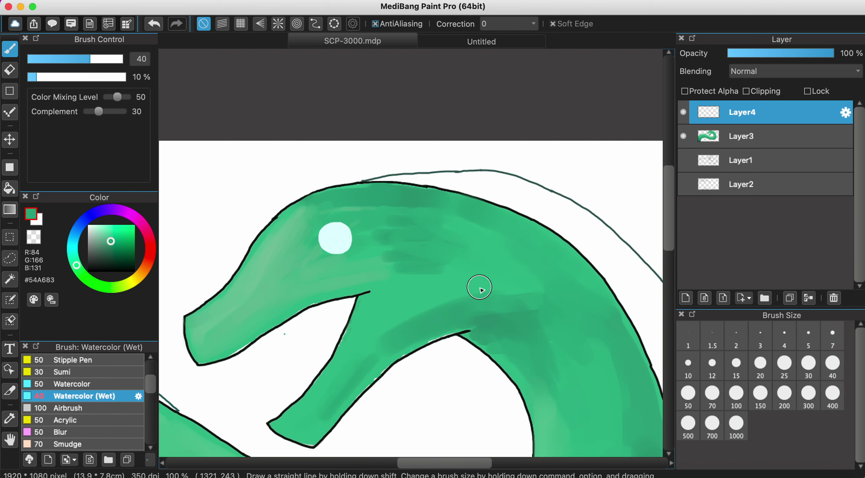
pyautogui.scroll(-5, 480, 287)
pyautogui.hscroll(2, 481, 290)
pyautogui.scroll(-2, 482, 291)
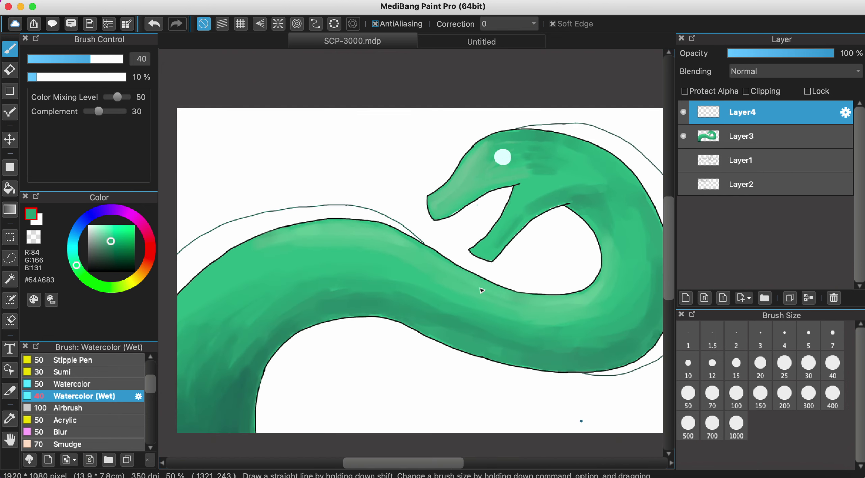
pyautogui.scroll(-2, 480, 289)
# Make Layer3, which holds the serpent's colouring, the active layer.
pyautogui.click(760, 145)
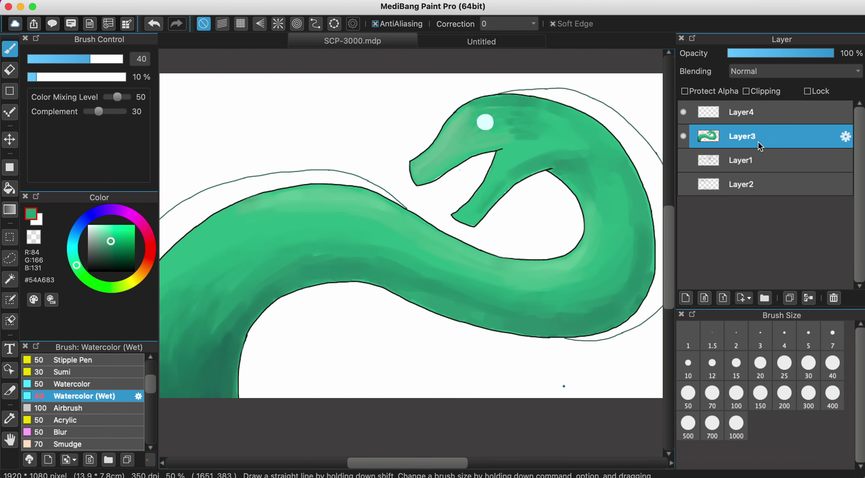
pyautogui.click(209, 1)
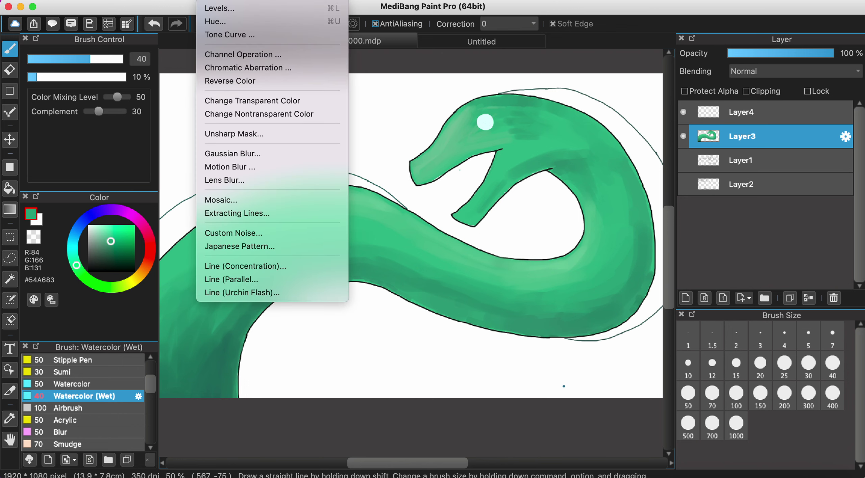
pyautogui.moveTo(233, 0)
pyautogui.click(723, 115)
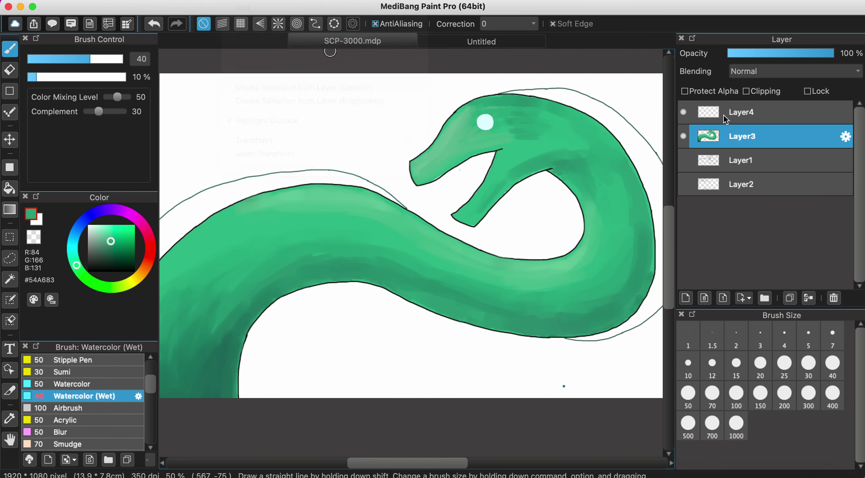
pyautogui.scroll(-1, 397, 199)
pyautogui.hscroll(-1, 397, 200)
pyautogui.scroll(-5, 397, 200)
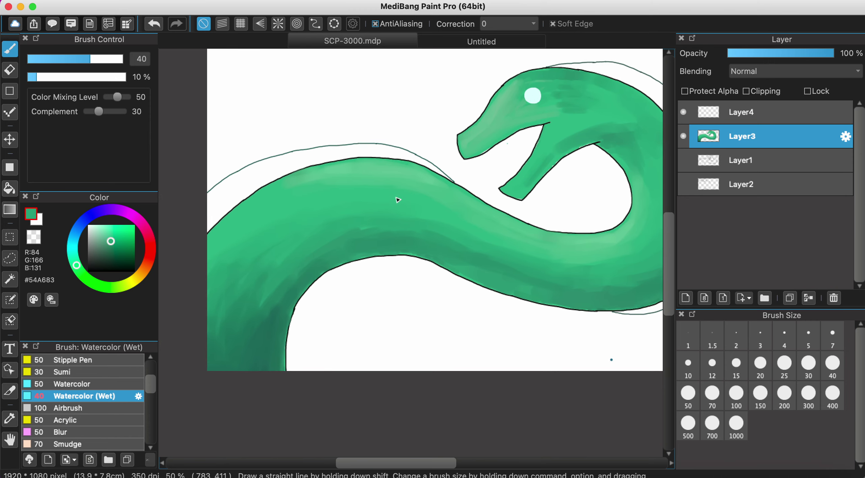
pyautogui.scroll(2, 397, 200)
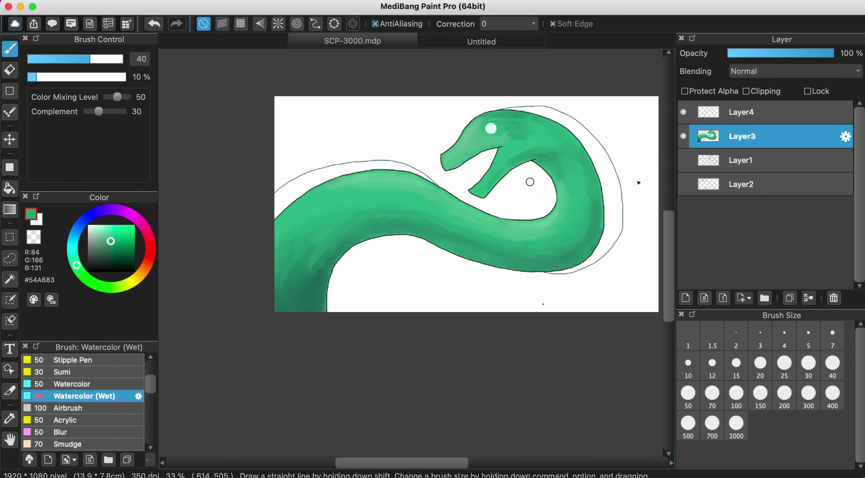
# Show the Layer1 and Layer2 sketches, toggling Layer3 and Layer1 to compare them, and leave all four layers visible.
pyautogui.click(684, 161)
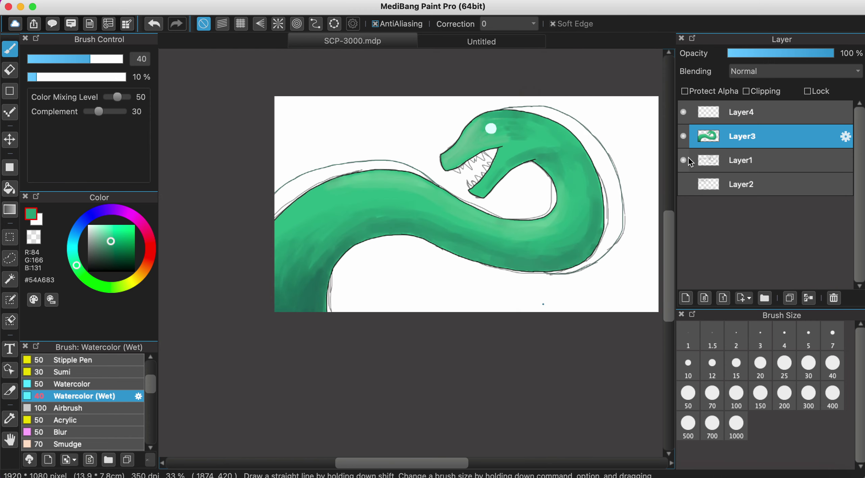
pyautogui.click(684, 184)
pyautogui.click(683, 137)
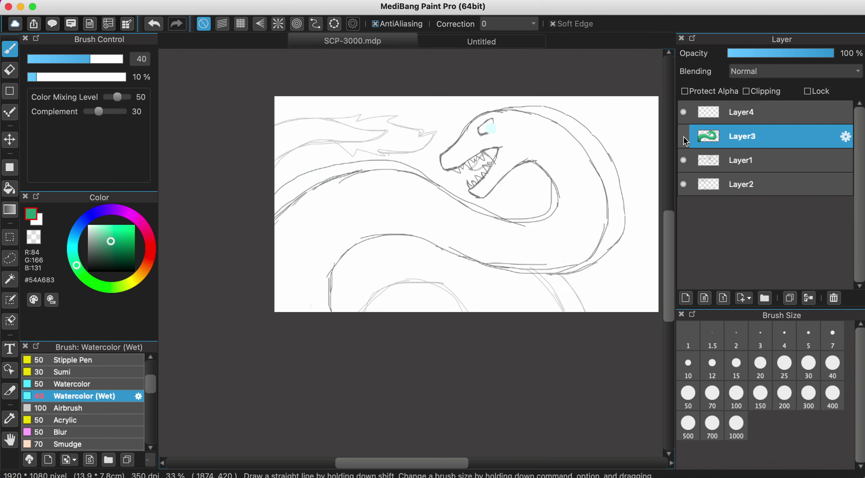
pyautogui.click(684, 160)
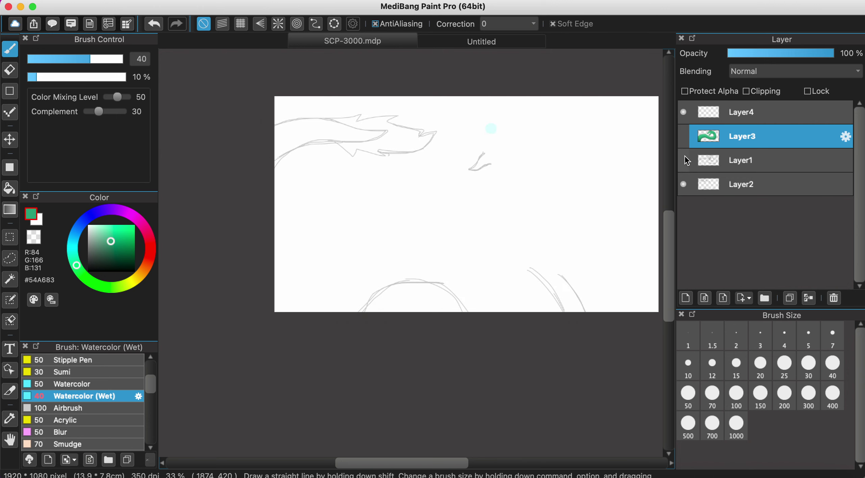
pyautogui.click(684, 160)
pyautogui.click(684, 136)
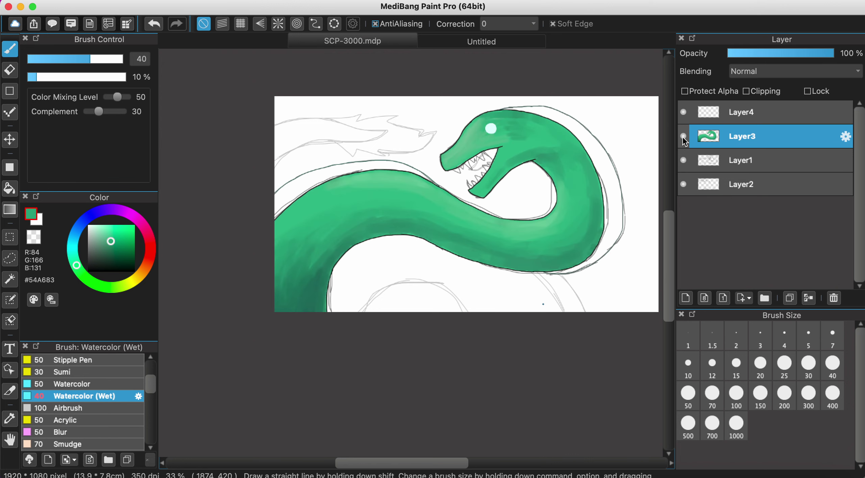
# Sample the near-black #0C140F from the colour swatches in the Untitled document and return to SCP-3000.mdp.
pyautogui.scroll(-2, 506, 215)
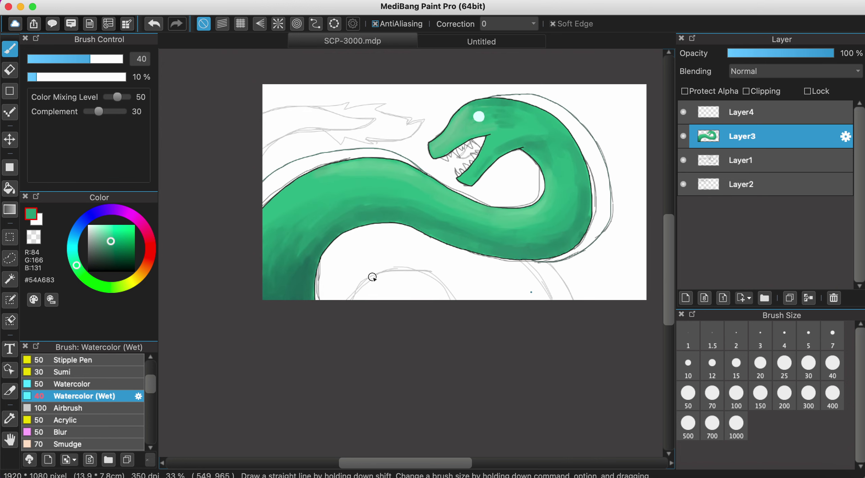
pyautogui.scroll(5, 371, 277)
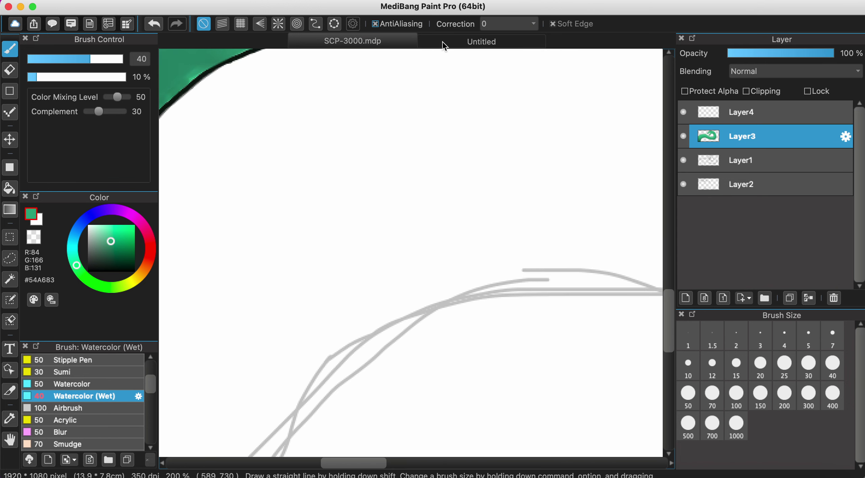
pyautogui.click(442, 42)
pyautogui.keyDown('alt'); pyautogui.click(385, 177); pyautogui.keyUp('alt')
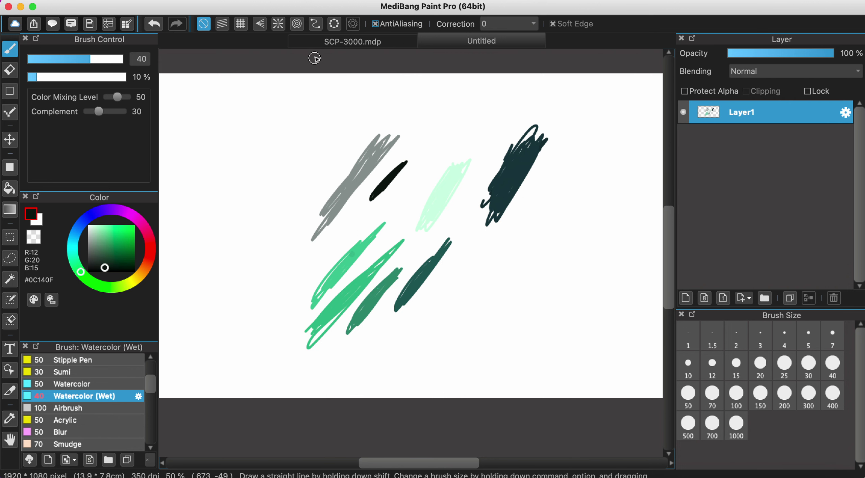
pyautogui.click(324, 42)
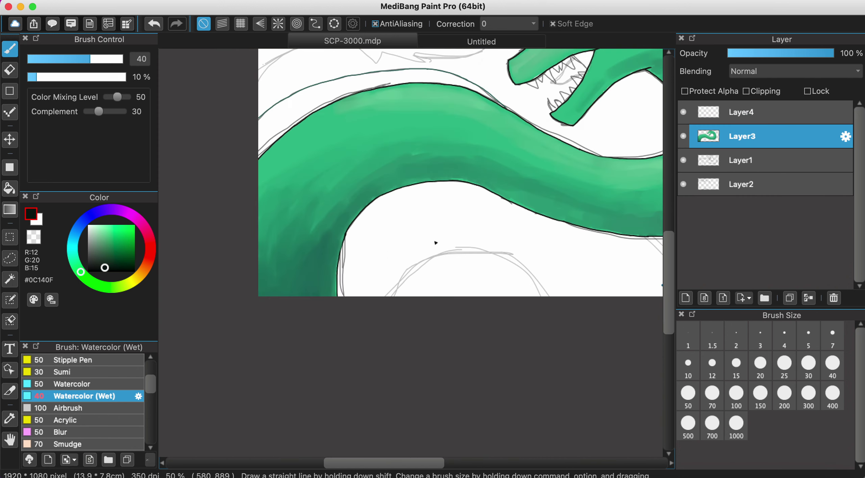
# Ink the start of the tail's lower contour near the canvas's left edge with the size 3 Pencil, undoing the last extension.
pyautogui.scroll(-2, 435, 242)
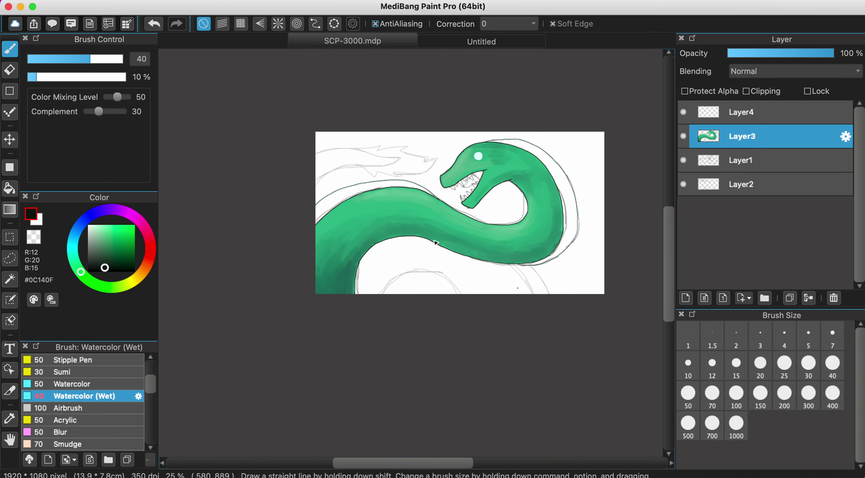
pyautogui.scroll(4, 365, 302)
pyautogui.scroll(-2, 365, 302)
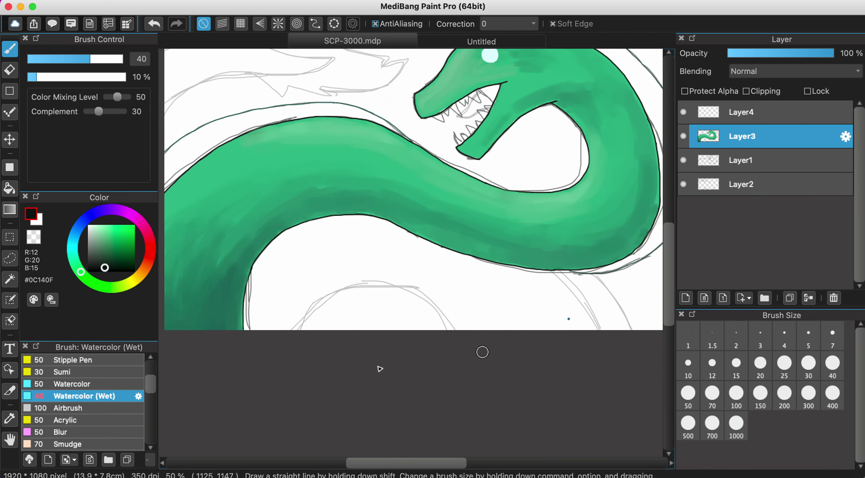
pyautogui.scroll(3, 138, 405)
pyautogui.click(113, 364)
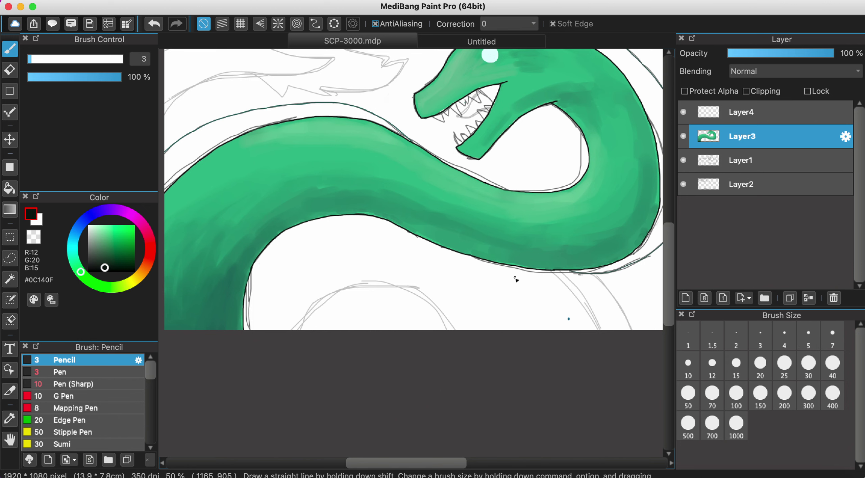
pyautogui.scroll(5, 517, 280)
pyautogui.hscroll(-8, 517, 280)
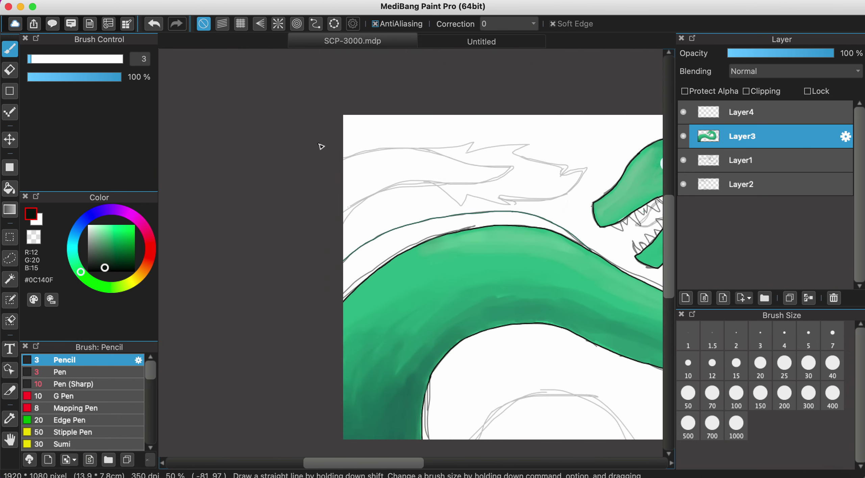
pyautogui.scroll(3, 350, 193)
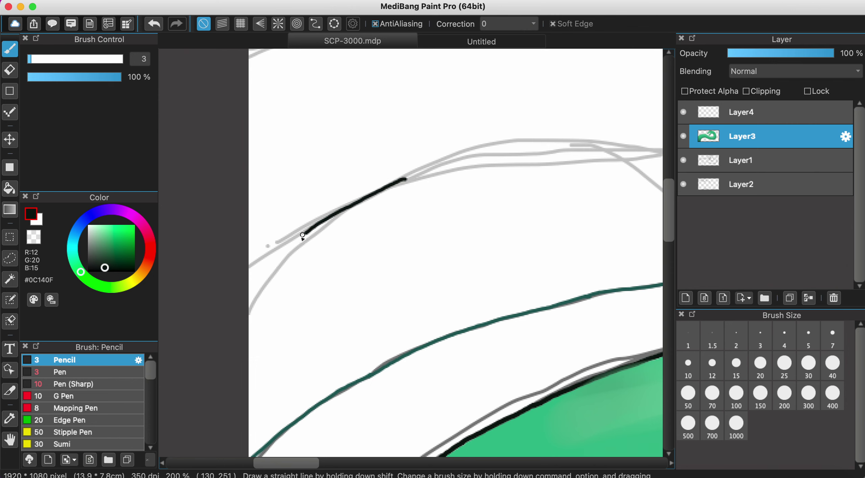
pyautogui.scroll(3, 238, 302)
pyautogui.hscroll(5, 239, 302)
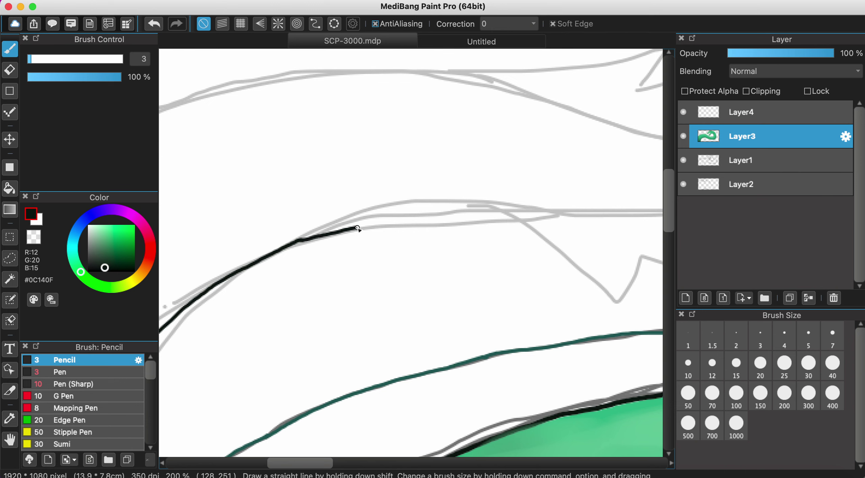
pyautogui.click(161, 29)
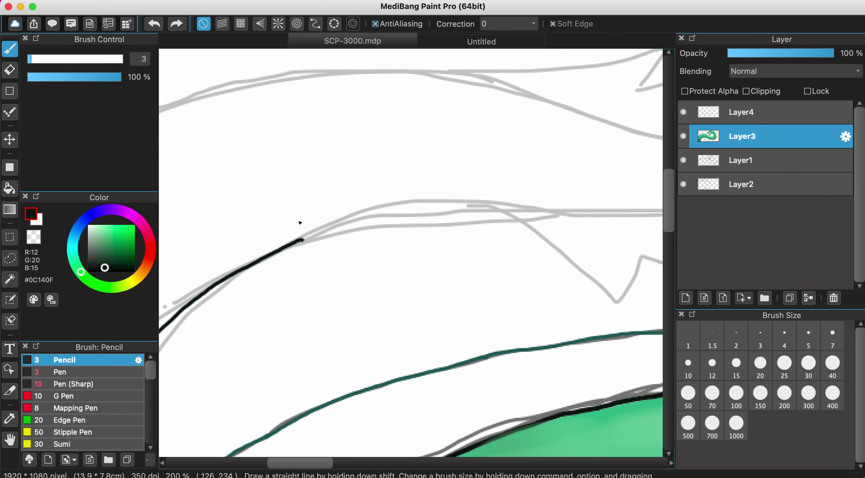
# Ink the arched body coil over its sketch at the canvas's lower edge, redrawing the stroke that joins both sides at the crest.
pyautogui.scroll(-5, 299, 225)
pyautogui.scroll(-3, 299, 224)
pyautogui.scroll(4, 365, 242)
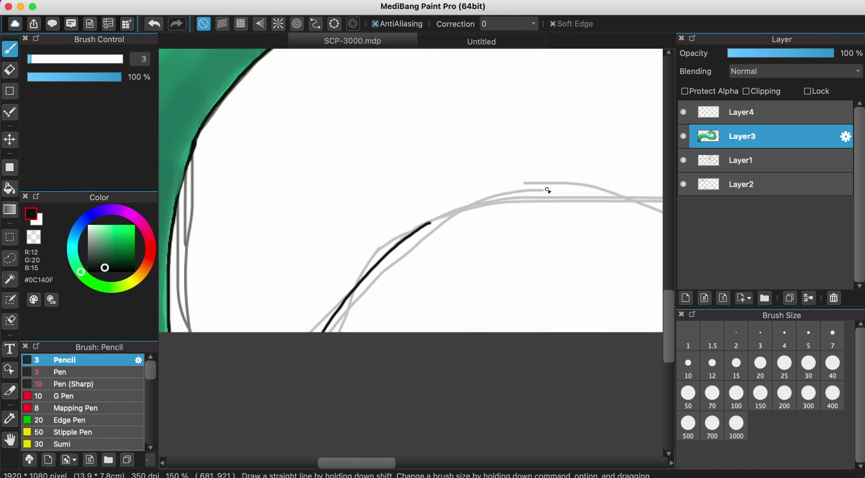
pyautogui.hscroll(10, 548, 191)
pyautogui.scroll(1, 548, 190)
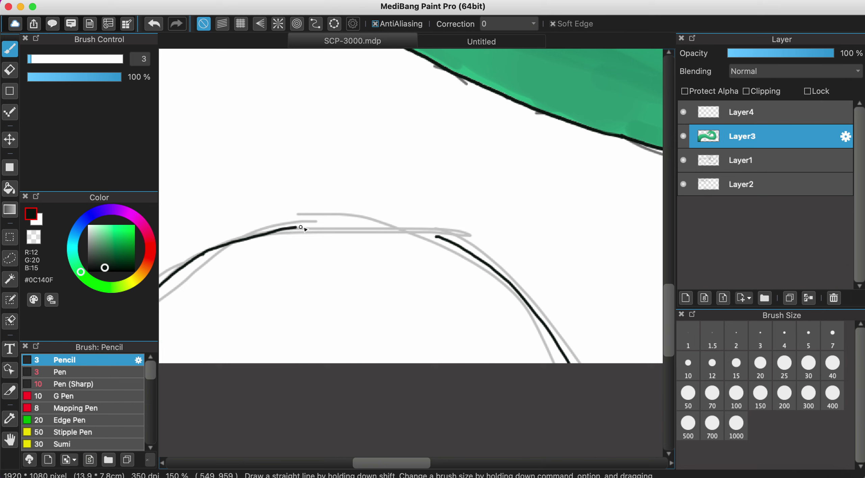
pyautogui.moveTo(300, 227); pyautogui.dragTo(345, 227)
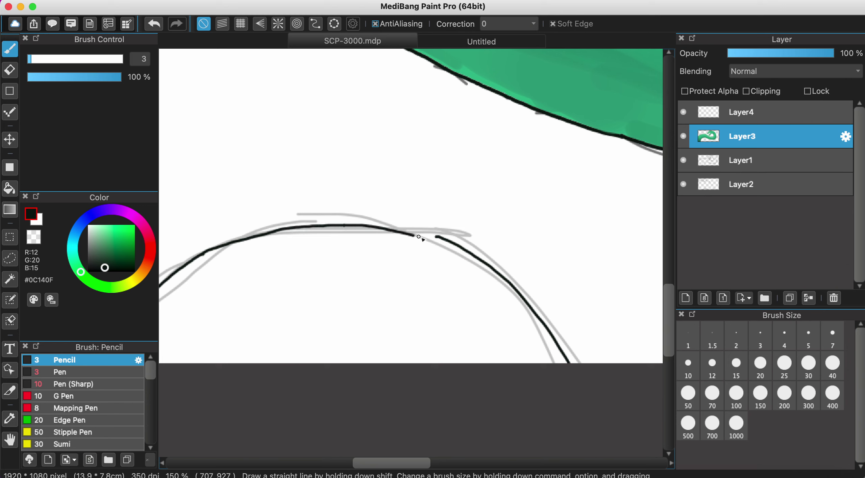
pyautogui.press('super+z')
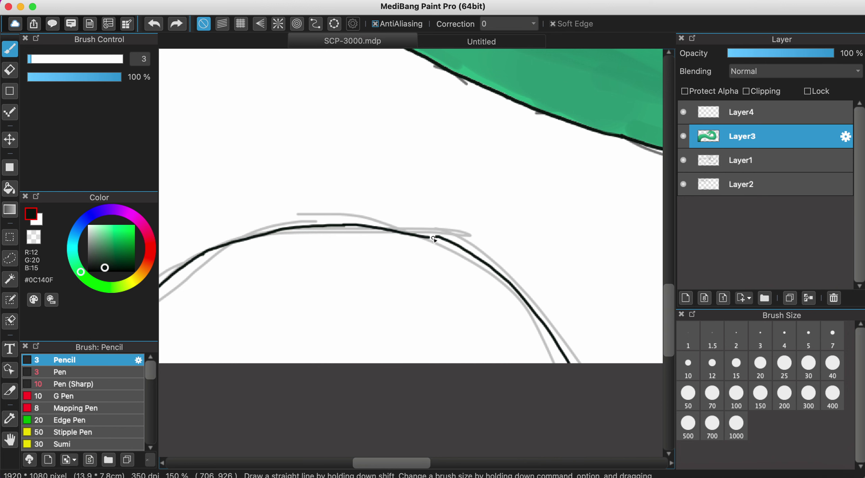
pyautogui.moveTo(433, 239); pyautogui.dragTo(454, 244)
# Erase the uneven joints on both shoulders of the inked arch with the size 10 Eraser.
pyautogui.scroll(-3, 454, 244)
pyautogui.hscroll(2, 512, 219)
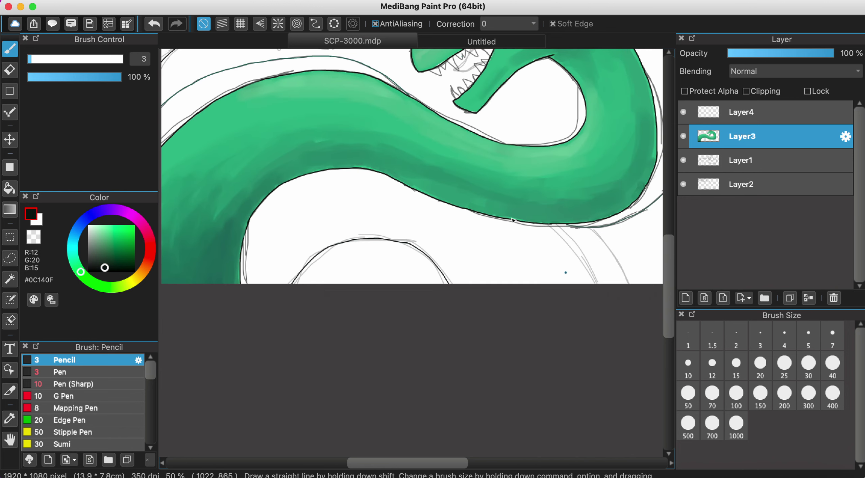
pyautogui.scroll(4, 332, 246)
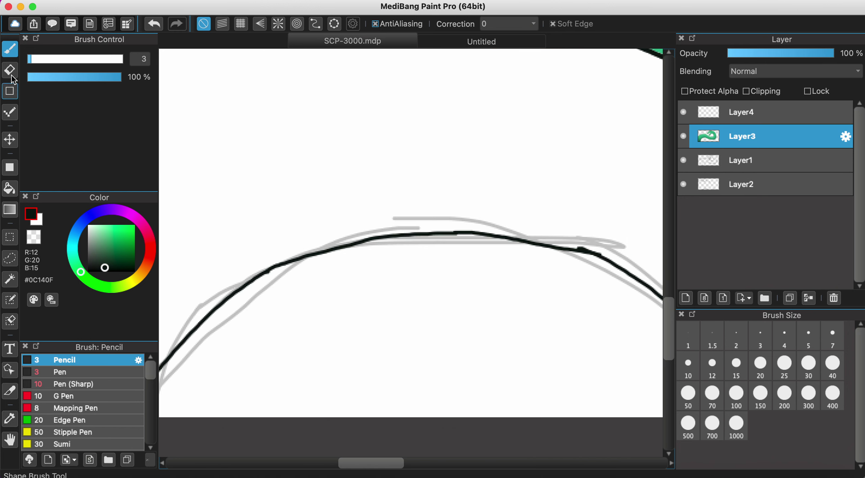
pyautogui.click(10, 75)
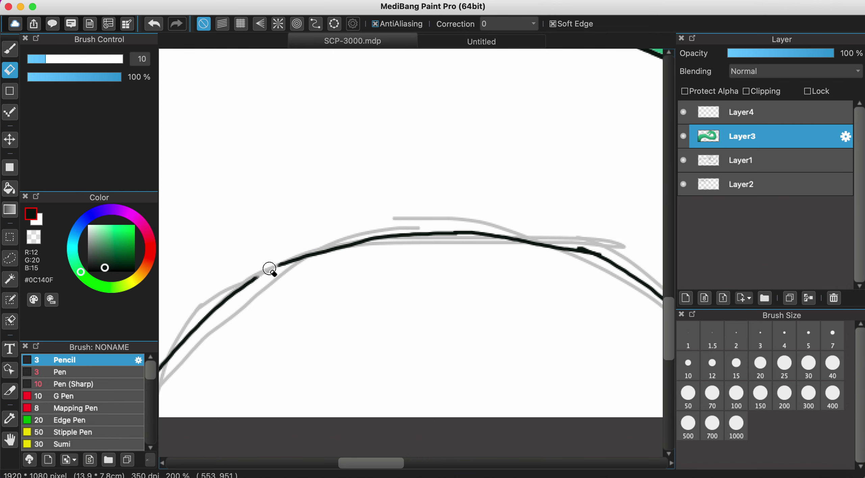
pyautogui.hscroll(5, 498, 242)
pyautogui.moveTo(498, 241); pyautogui.dragTo(499, 241)
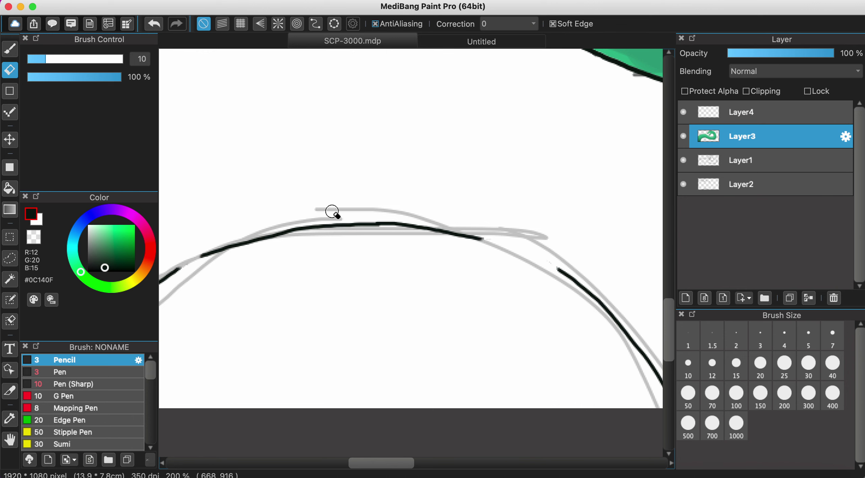
# Redraw the erased sections of the arch with the size 3 Pencil, closing the gaps on both shoulders.
pyautogui.click(3, 50)
pyautogui.scroll(3, 483, 202)
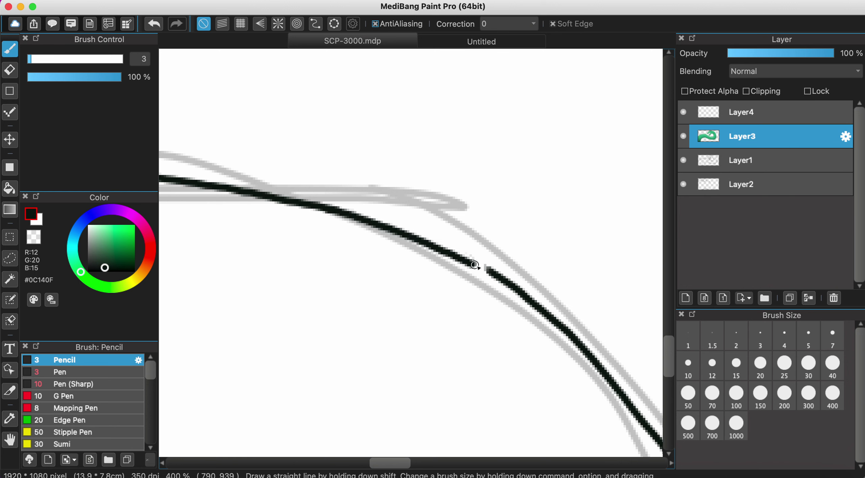
pyautogui.moveTo(475, 266); pyautogui.dragTo(494, 276)
pyautogui.scroll(-3, 494, 276)
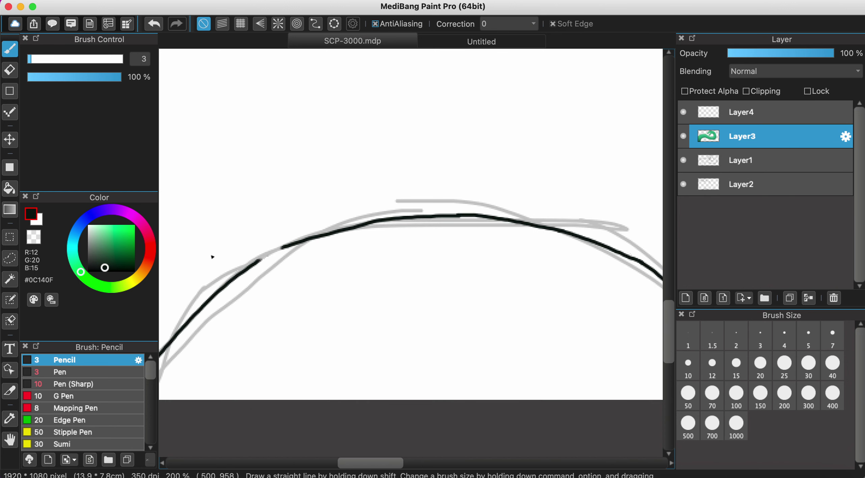
pyautogui.scroll(4, 259, 259)
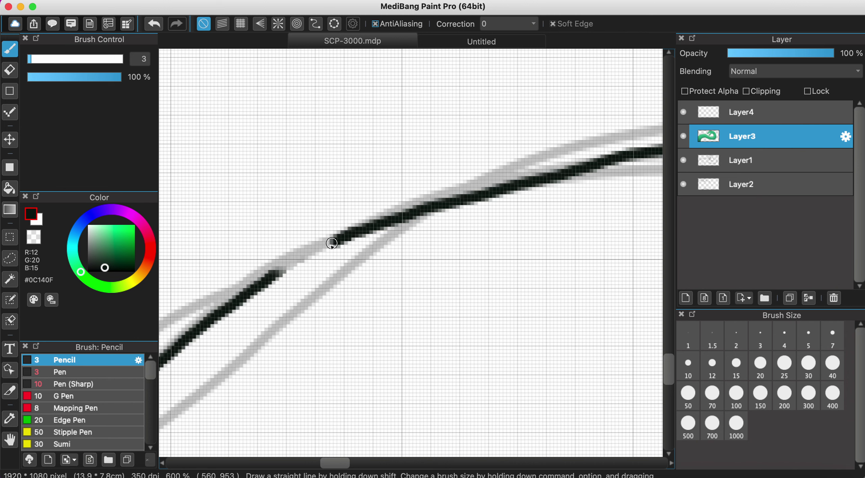
pyautogui.moveTo(332, 243); pyautogui.dragTo(283, 268)
# Ink the start of the tail's upper contour at the canvas's left edge and both sides of its pointed tip with the size 3 Pencil.
pyautogui.scroll(-10, 274, 278)
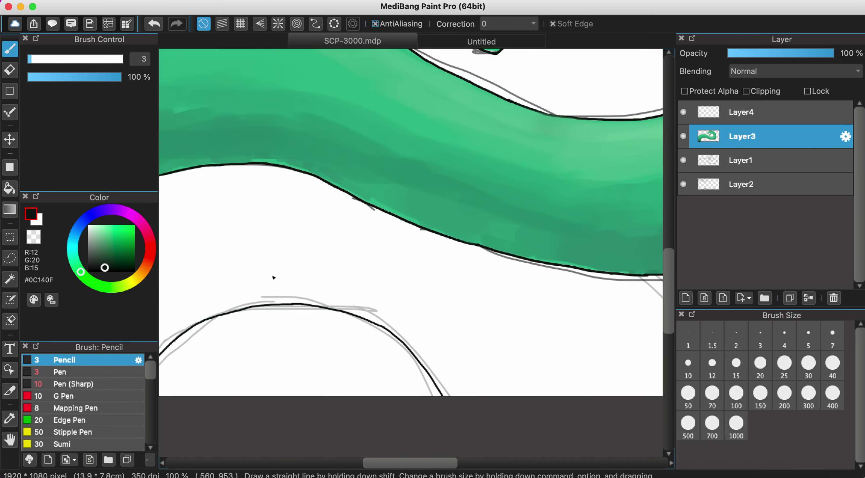
pyautogui.scroll(4, 442, 324)
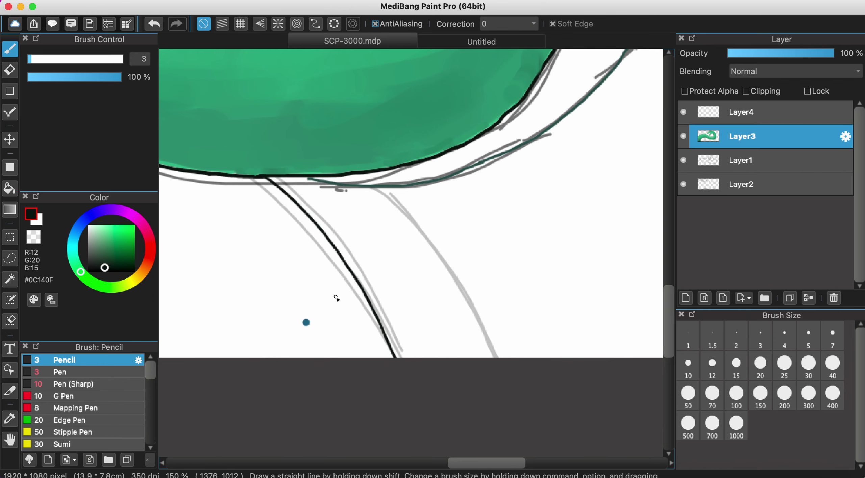
pyautogui.scroll(-5, 337, 300)
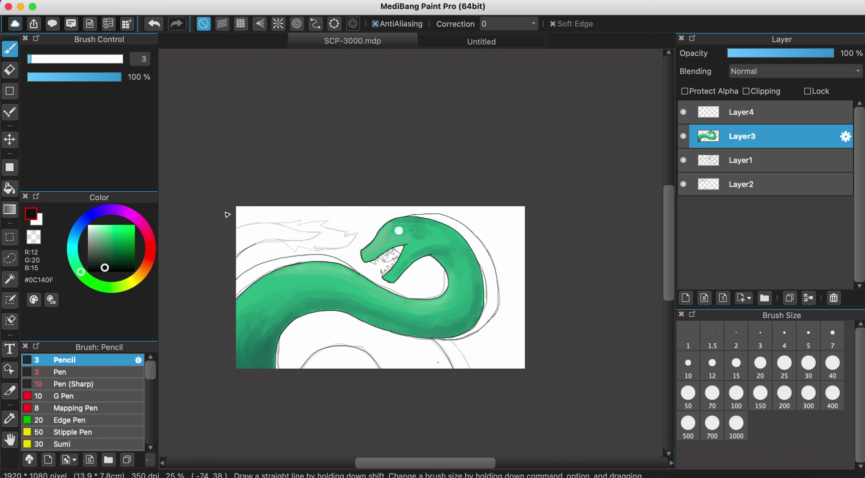
pyautogui.scroll(3, 373, 282)
pyautogui.scroll(4, 376, 279)
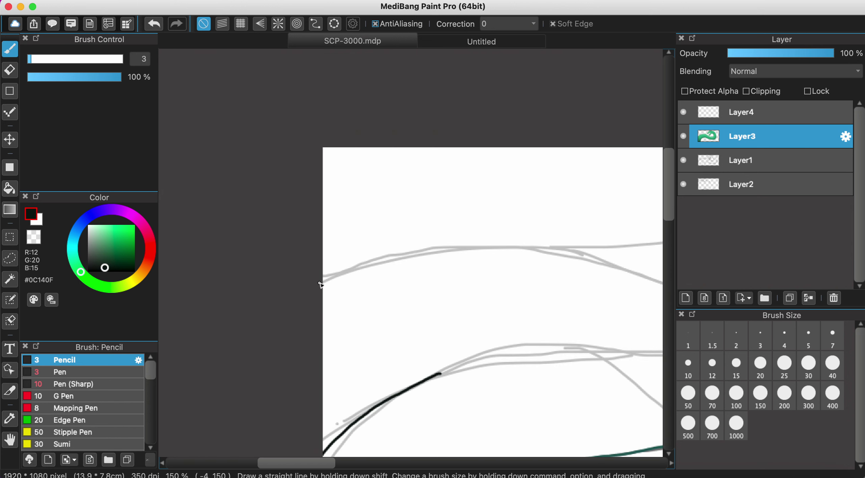
pyautogui.hscroll(10, 462, 248)
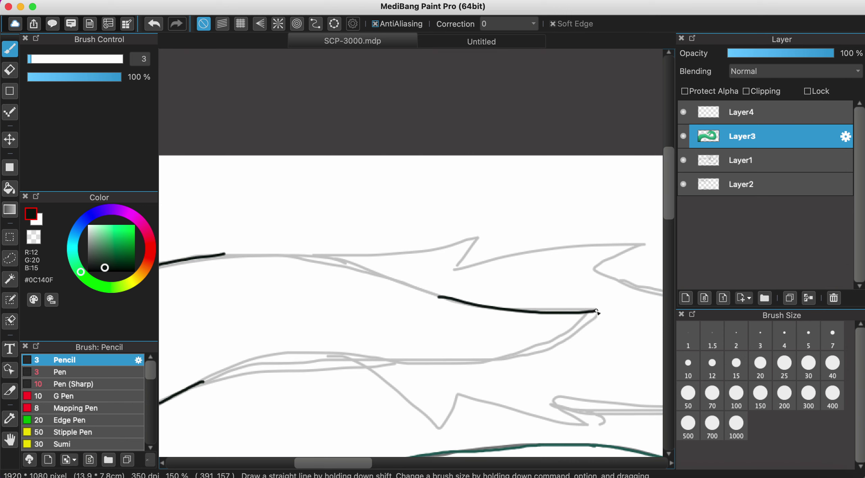
pyautogui.moveTo(553, 342); pyautogui.dragTo(533, 347)
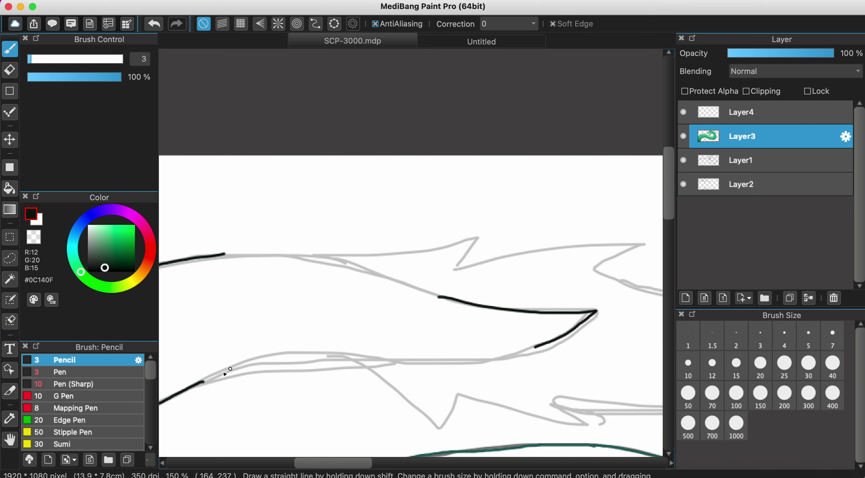
# Undo the new extension of the tail's lower contour and trim the end of the upper contour's first stroke with the size 10 Eraser.
pyautogui.moveTo(212, 380); pyautogui.dragTo(246, 369)
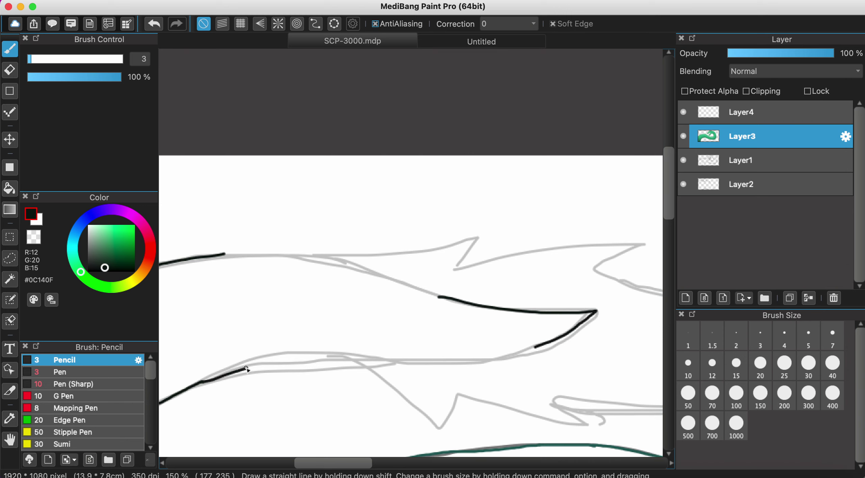
pyautogui.click(161, 22)
pyautogui.hscroll(1, 237, 206)
pyautogui.press('e')
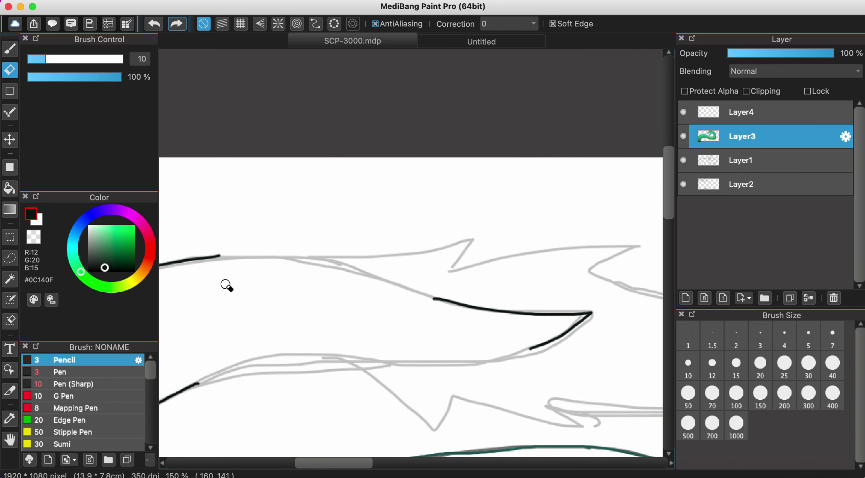
pyautogui.press('b')
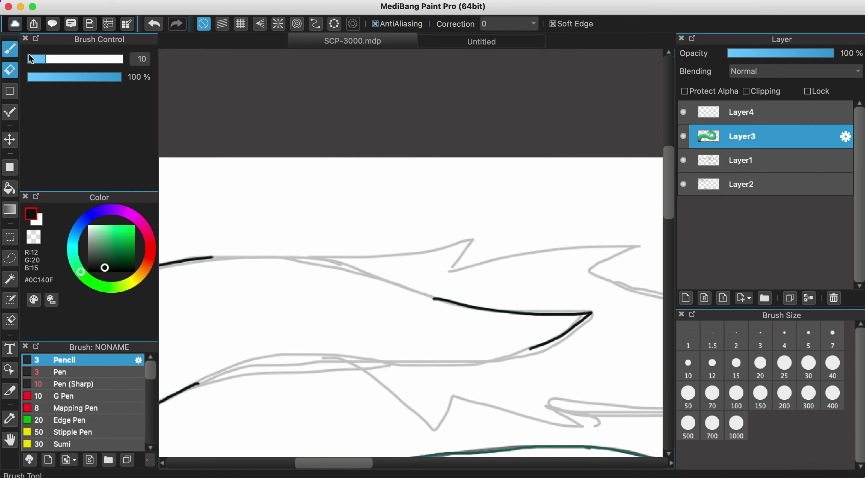
# Extend the underside of the tail tip back toward the body with the size 3 Pencil, undoing the last stroke.
pyautogui.hscroll(2, 395, 372)
pyautogui.scroll(-1, 395, 371)
pyautogui.scroll(2, 401, 347)
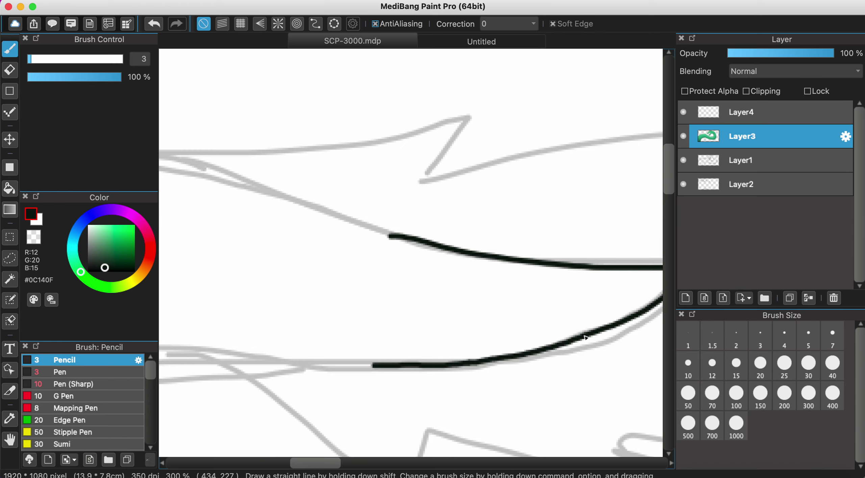
pyautogui.hscroll(-5, 583, 339)
pyautogui.scroll(-1, 583, 338)
pyautogui.moveTo(330, 334); pyautogui.dragTo(338, 334)
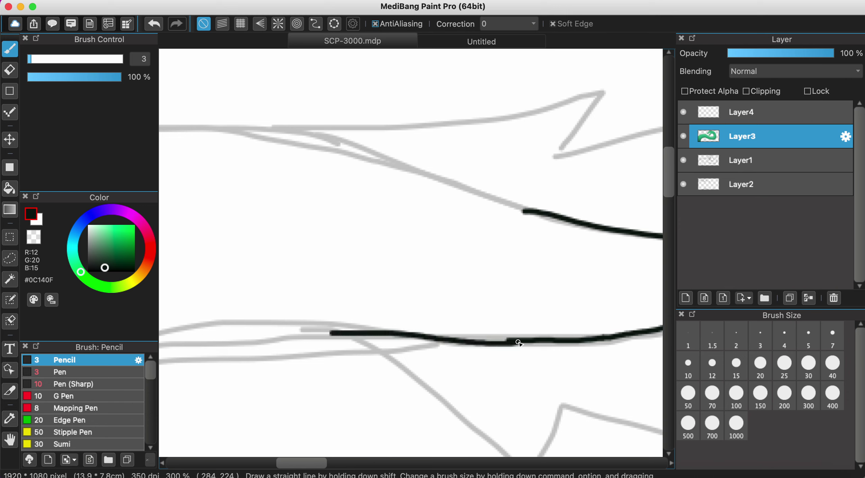
pyautogui.press('super+z')
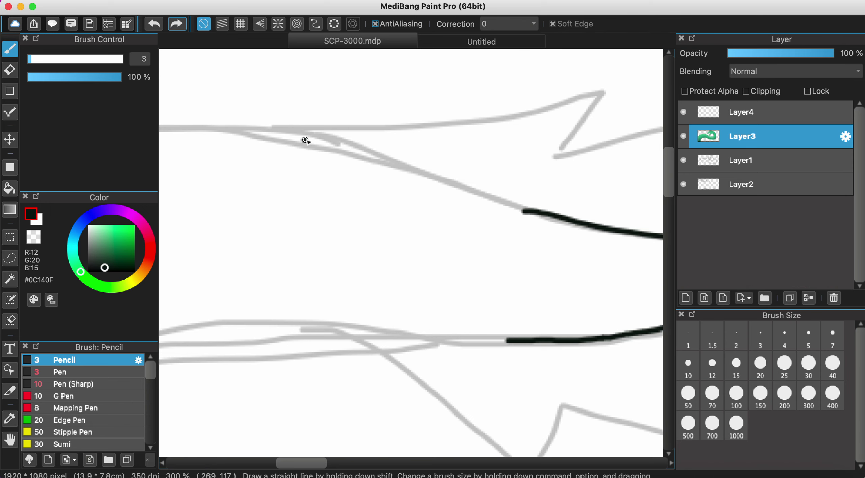
# Ink the middle of the tail's upper contour over the sketch, joining its first stroke to the tip.
pyautogui.moveTo(304, 140); pyautogui.dragTo(450, 181)
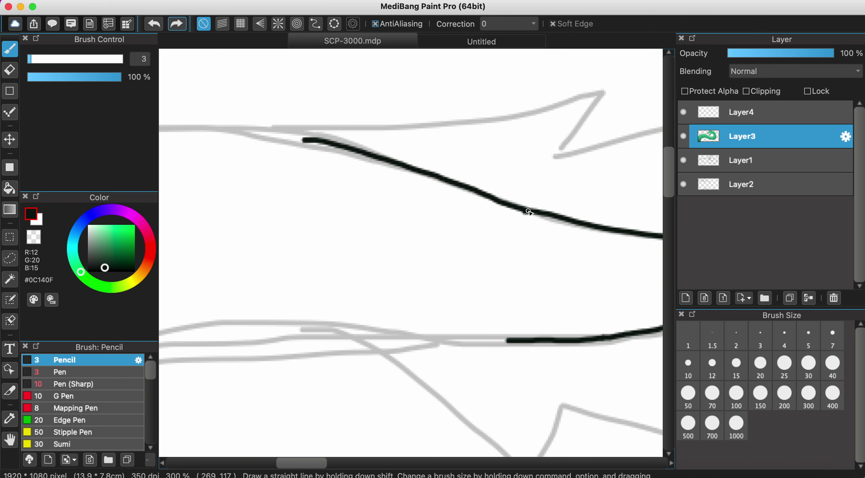
pyautogui.moveTo(528, 212); pyautogui.dragTo(527, 212)
pyautogui.hscroll(-10, 527, 212)
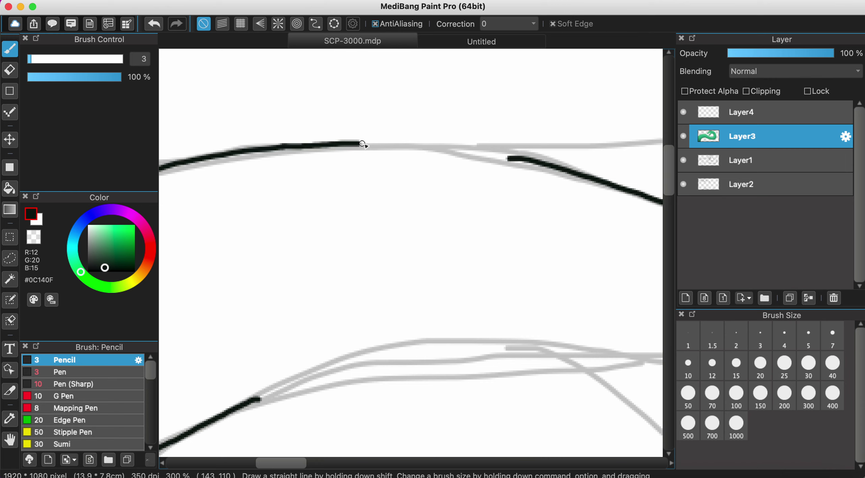
pyautogui.moveTo(418, 145); pyautogui.dragTo(435, 148)
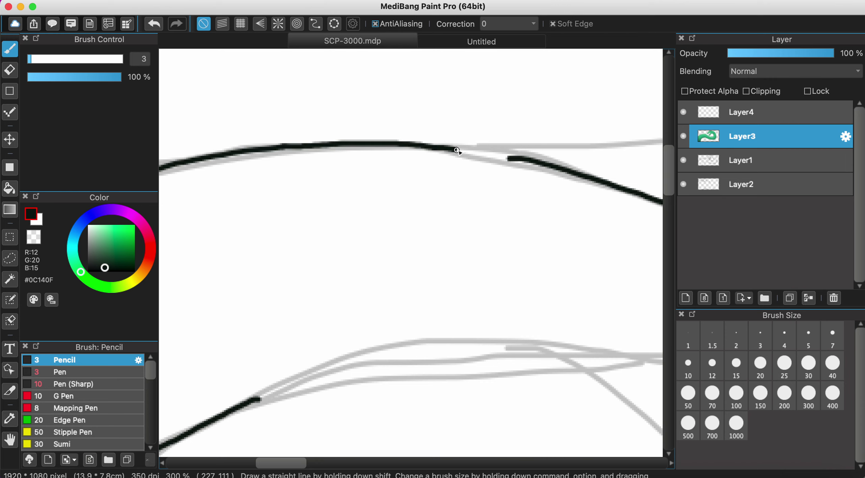
pyautogui.moveTo(506, 156); pyautogui.dragTo(522, 160)
# Erase the uneven joint in the tail's upper contour near the tip with the size 10 Eraser and redraw it with the size 3 Pencil.
pyautogui.hscroll(4, 522, 161)
pyautogui.scroll(-2, 522, 160)
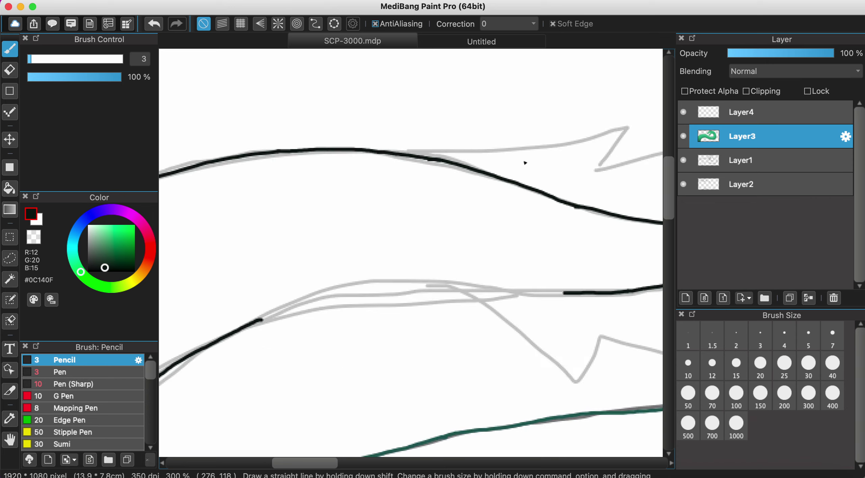
pyautogui.hscroll(3, 522, 161)
pyautogui.click(10, 70)
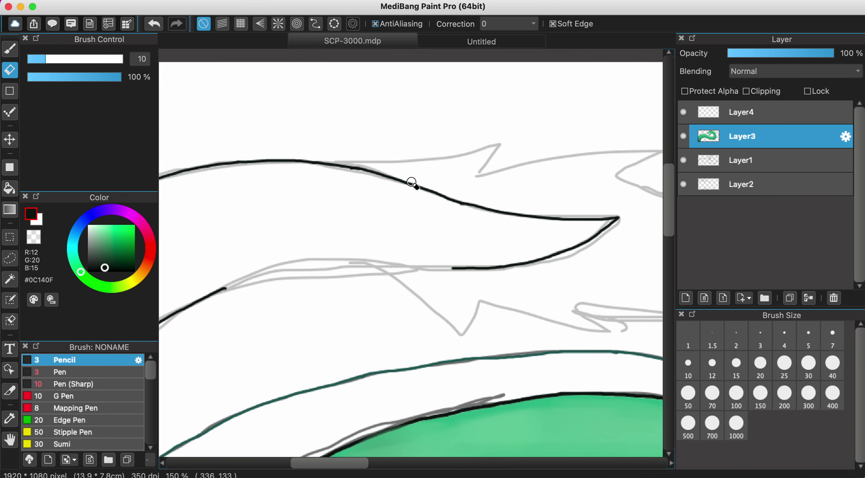
pyautogui.scroll(3, 409, 185)
pyautogui.moveTo(517, 238)
pyautogui.mouseDown()
pyautogui.moveTo(547, 234)
pyautogui.moveTo(546, 249)
pyautogui.moveTo(545, 229)
pyautogui.moveTo(538, 236)
pyautogui.moveTo(577, 249)
pyautogui.mouseUp()
pyautogui.click(9, 49)
pyautogui.hscroll(5, 338, 164)
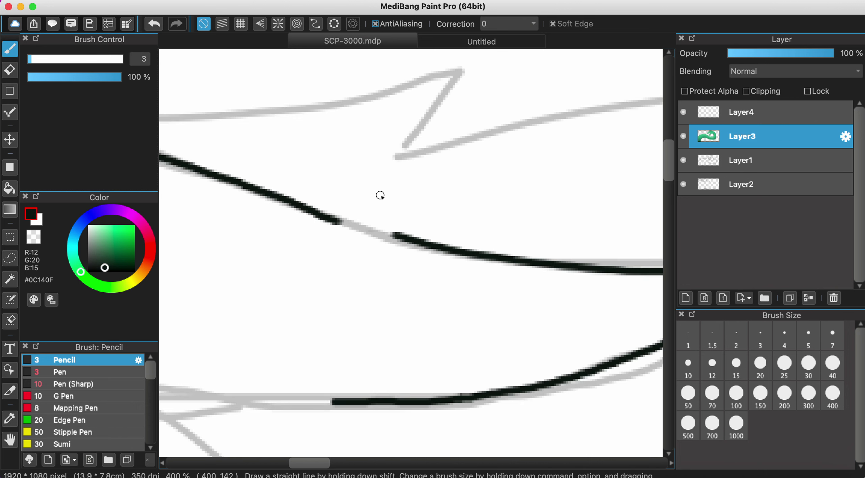
pyautogui.click(9, 70)
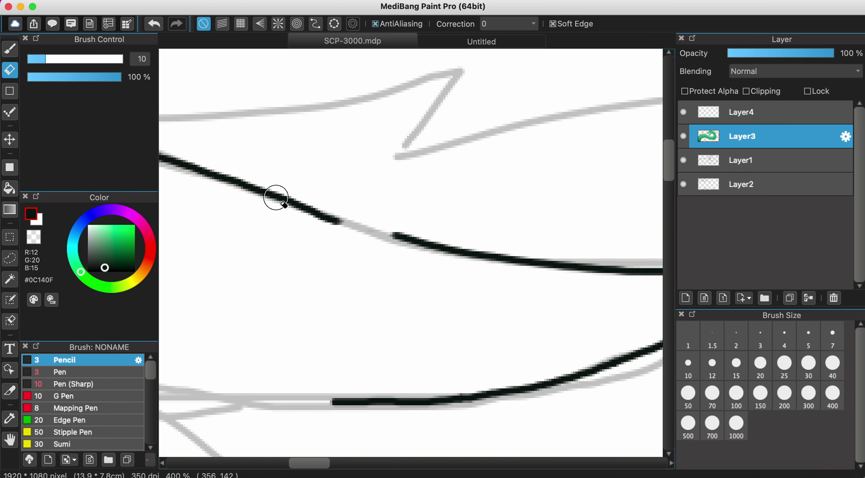
pyautogui.moveTo(280, 200); pyautogui.dragTo(339, 222)
pyautogui.press('b')
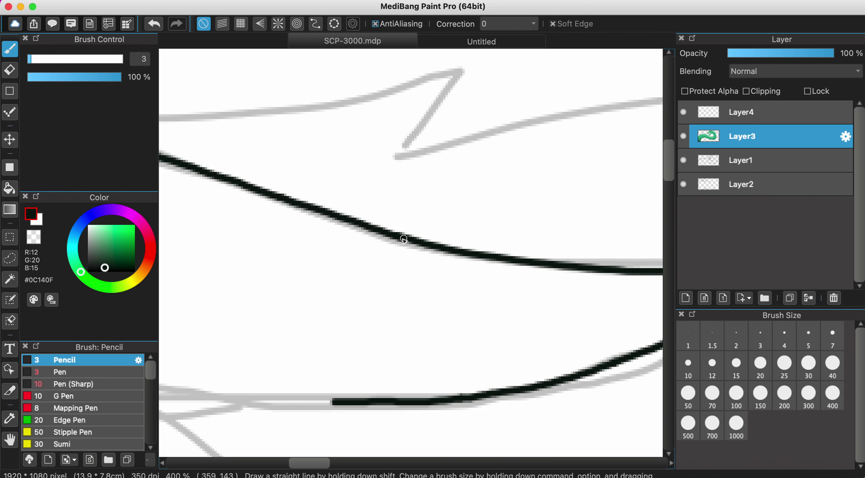
# Erase the uneven end of the tail's lower contour, including its stray extension strokes, with the size 10 Eraser.
pyautogui.scroll(-1, 404, 240)
pyautogui.hscroll(-6, 404, 239)
pyautogui.scroll(1, 298, 321)
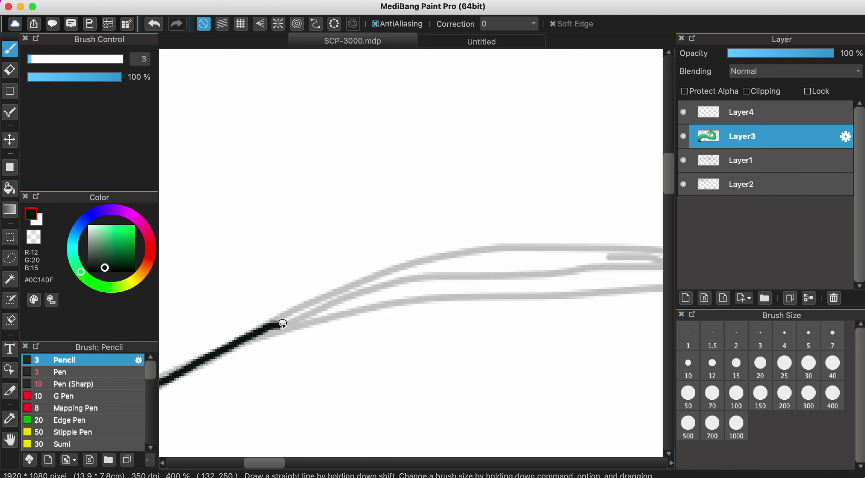
pyautogui.moveTo(300, 318); pyautogui.dragTo(326, 311)
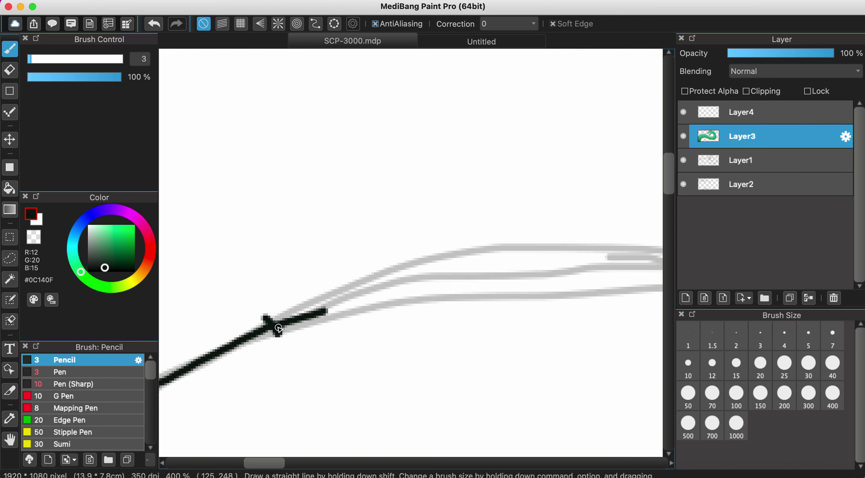
pyautogui.press('e')
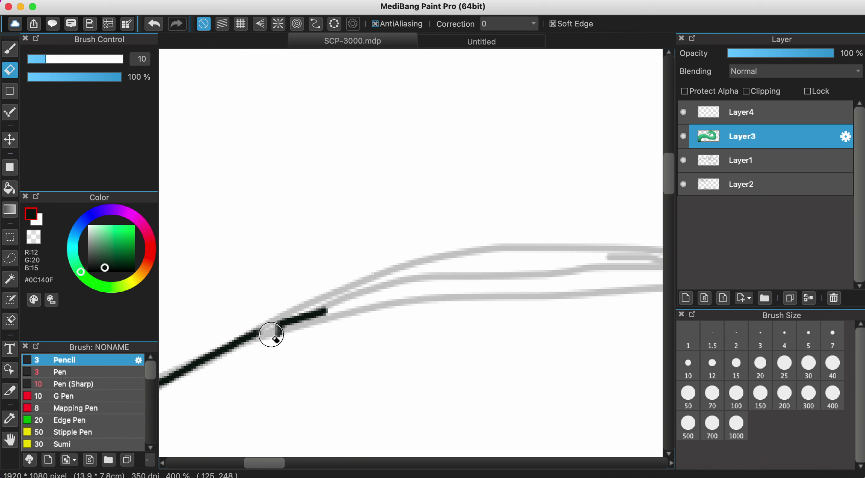
pyautogui.moveTo(271, 335); pyautogui.dragTo(328, 309)
pyautogui.press('b')
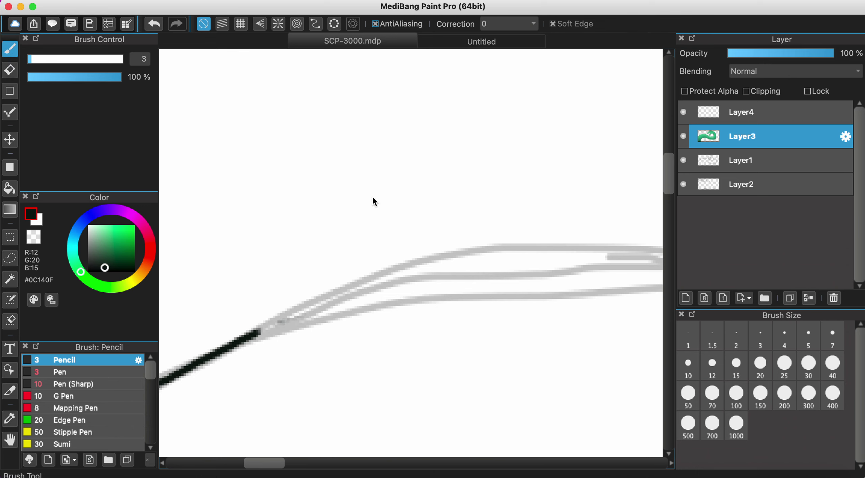
pyautogui.hscroll(5, 394, 209)
pyautogui.hscroll(6, 366, 285)
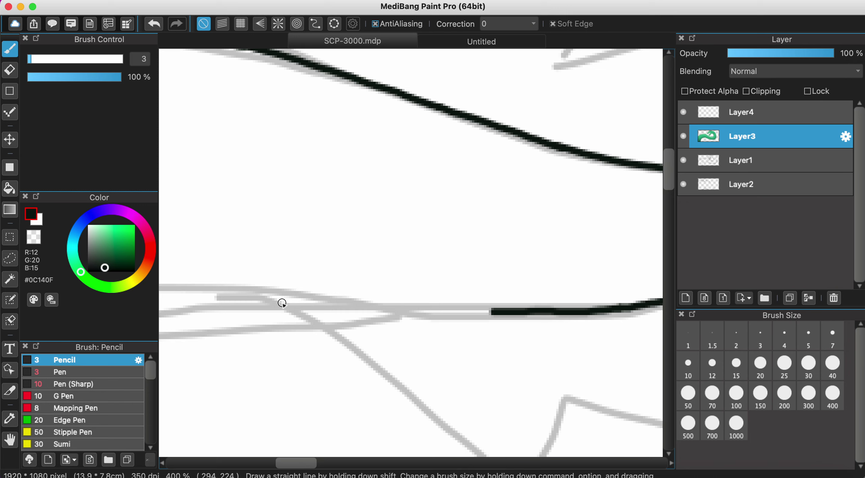
pyautogui.moveTo(216, 299)
pyautogui.mouseDown()
pyautogui.moveTo(316, 300)
pyautogui.moveTo(460, 320)
pyautogui.mouseUp()
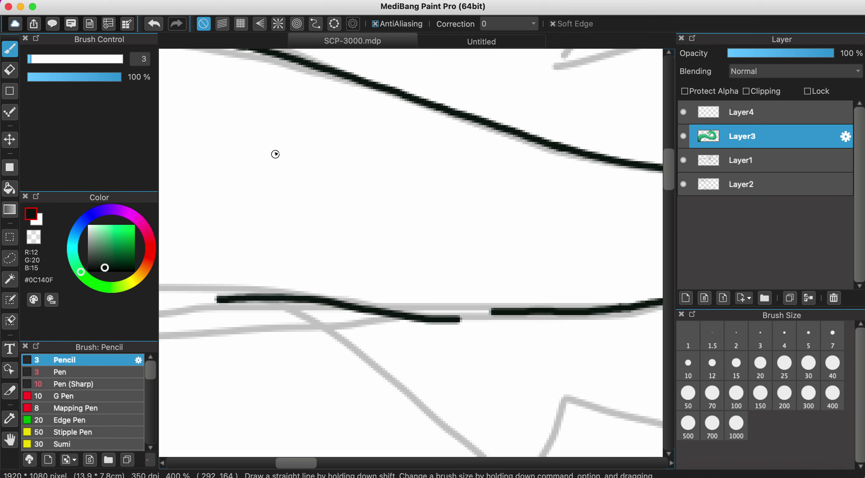
pyautogui.click(154, 24)
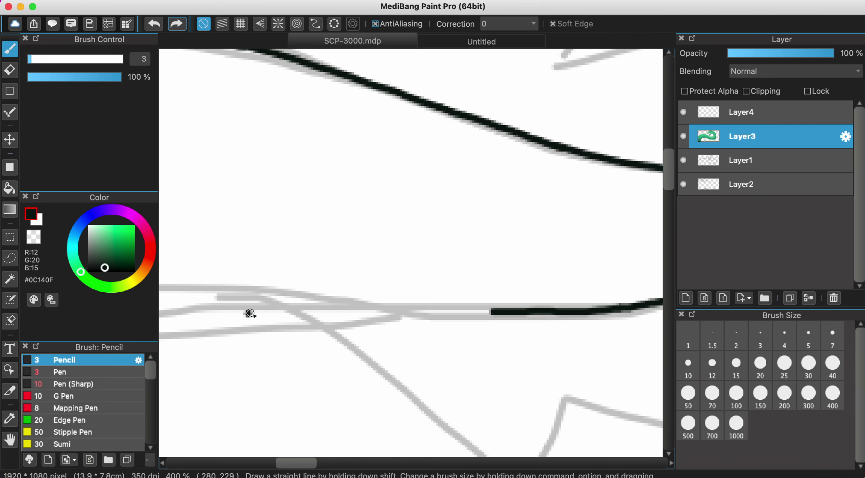
# Ink the middle of the tail's lower contour with the size 3 Pencil, joining the tip's underside to the stroke from the canvas's left edge.
pyautogui.moveTo(250, 314); pyautogui.dragTo(494, 313)
pyautogui.scroll(-2, 495, 313)
pyautogui.hscroll(-3, 494, 313)
pyautogui.scroll(2, 372, 301)
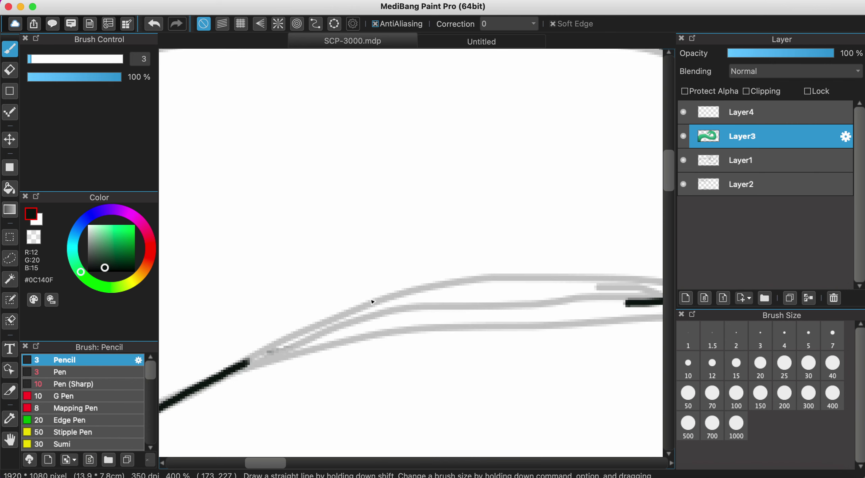
pyautogui.moveTo(242, 364); pyautogui.dragTo(380, 313)
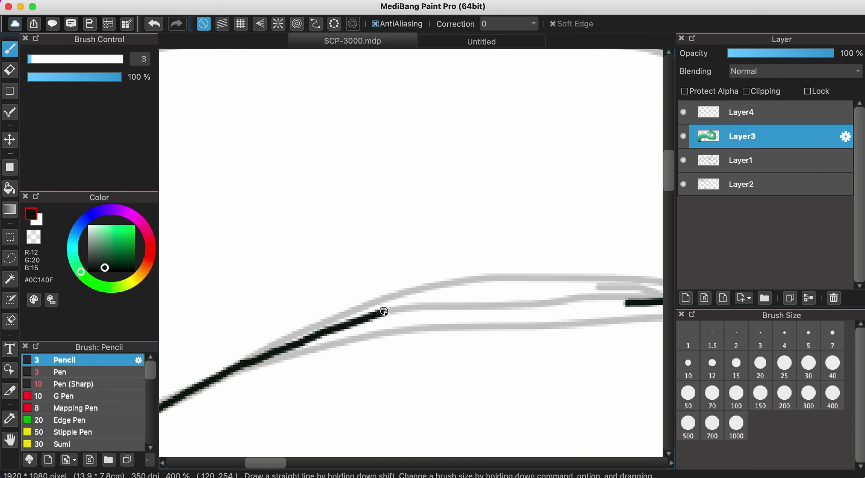
pyautogui.moveTo(432, 303); pyautogui.dragTo(519, 300)
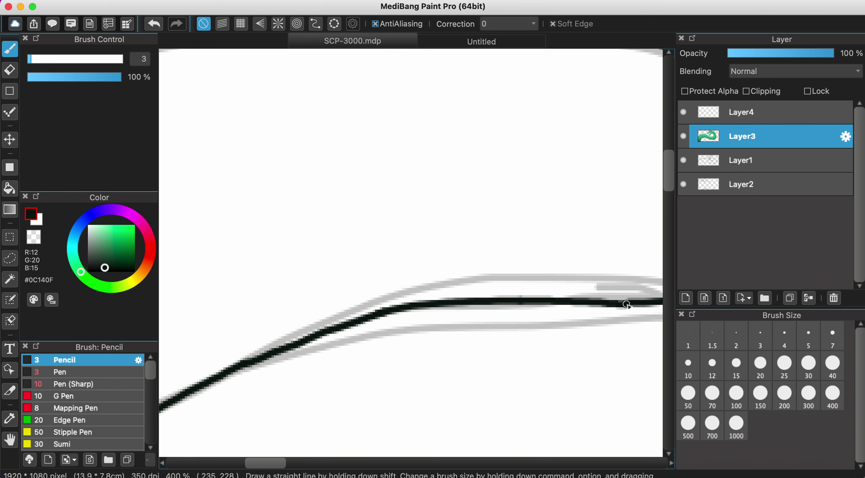
# Hide Layer1 and Layer2 in turn to examine the inked tail without each sketch, and show them again.
pyautogui.scroll(-2, 635, 304)
pyautogui.moveTo(659, 310); pyautogui.dragTo(540, 313)
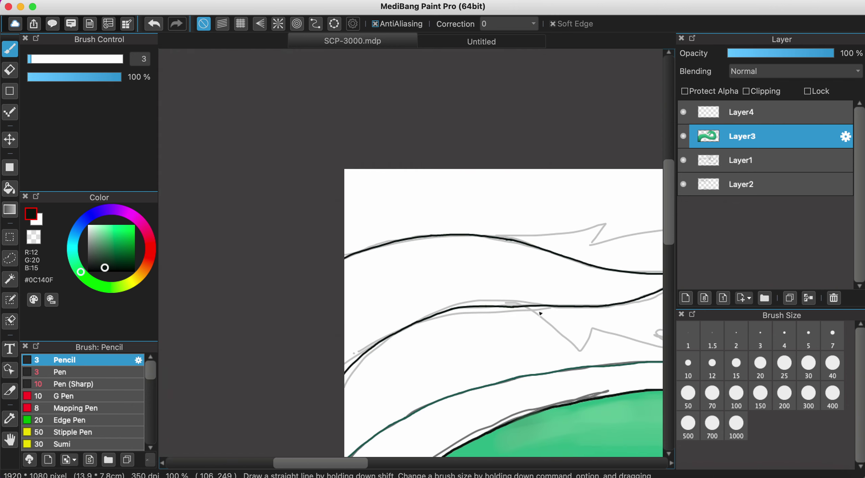
pyautogui.hscroll(3, 382, 271)
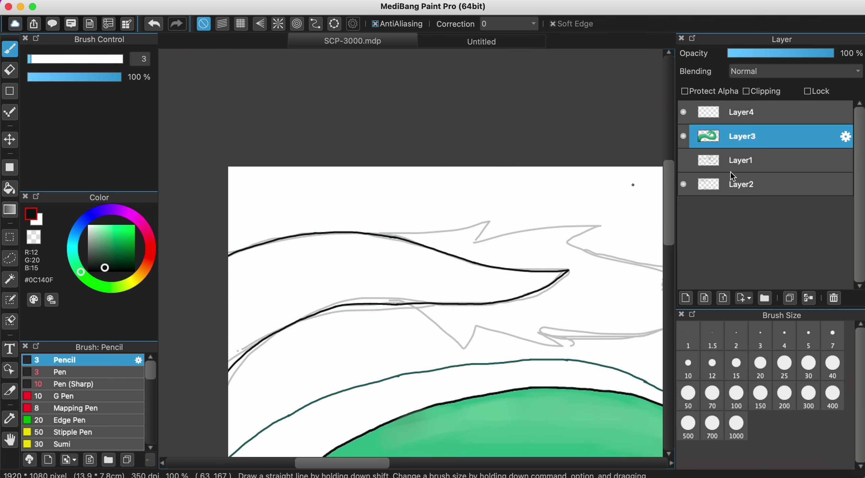
pyautogui.click(683, 184)
pyautogui.scroll(-2, 500, 258)
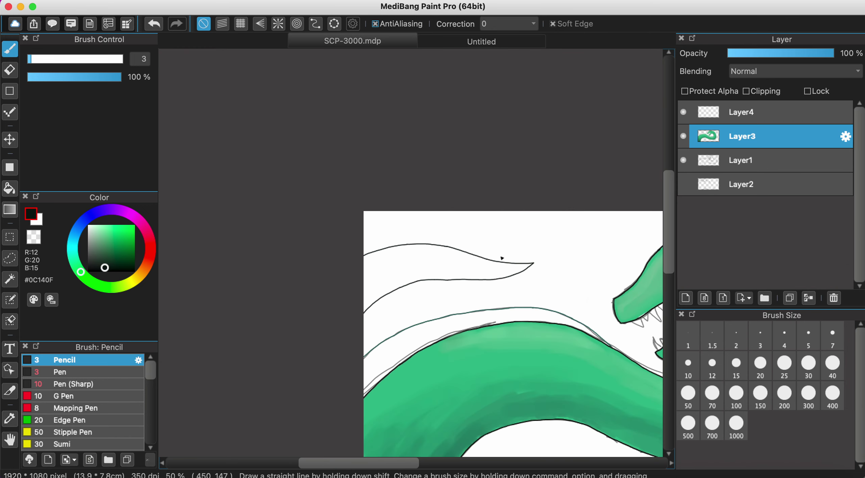
pyautogui.click(684, 185)
pyautogui.scroll(3, 411, 287)
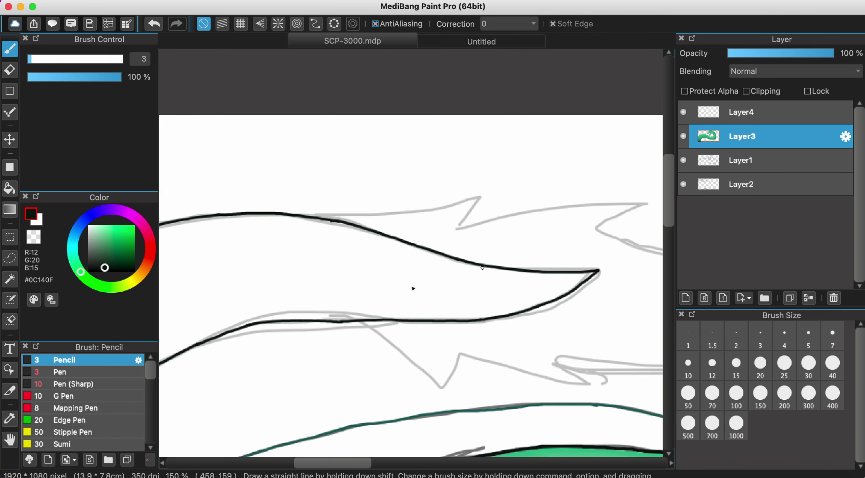
# Erase the flat middle section of the tail's lower contour with the size 10 Eraser and redraw it as a smoother curve with the size 3 Pencil.
pyautogui.click(10, 70)
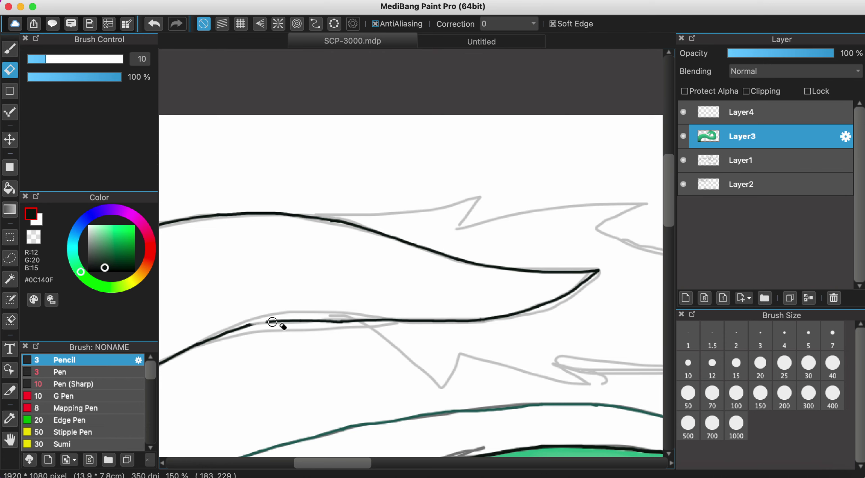
pyautogui.moveTo(273, 322); pyautogui.dragTo(373, 322)
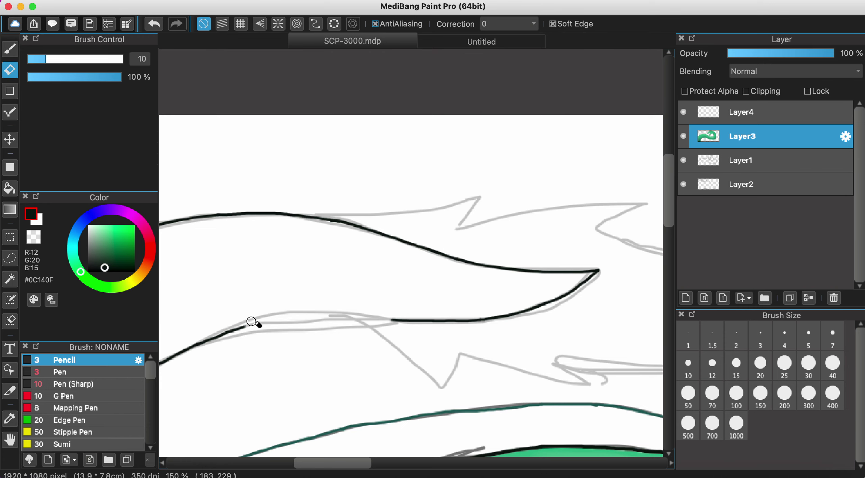
pyautogui.click(10, 50)
pyautogui.scroll(2, 271, 313)
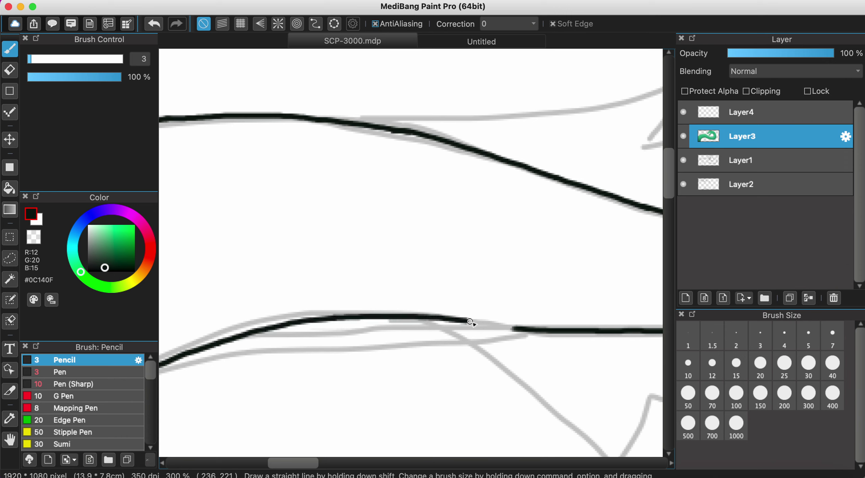
pyautogui.scroll(-2, 520, 329)
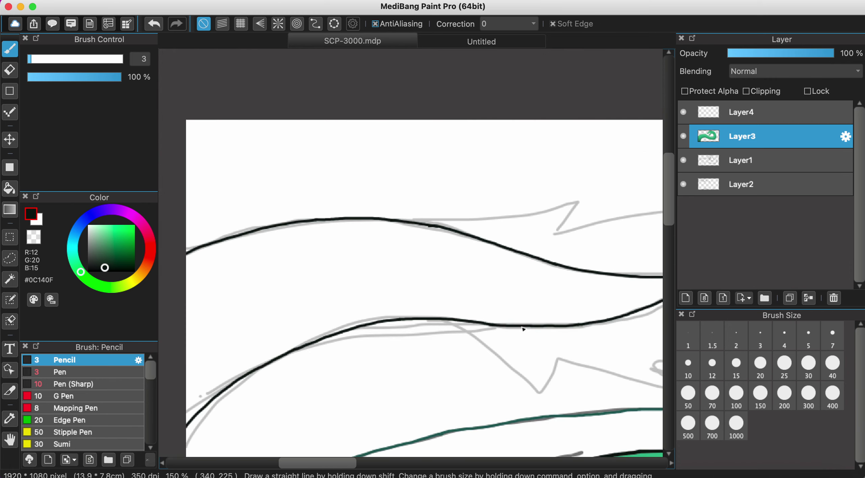
# Hide Layer1, sample the dark green of the outline behind the serpent's neck, and set the drawing colour to #384D4A.
pyautogui.scroll(-5, 524, 330)
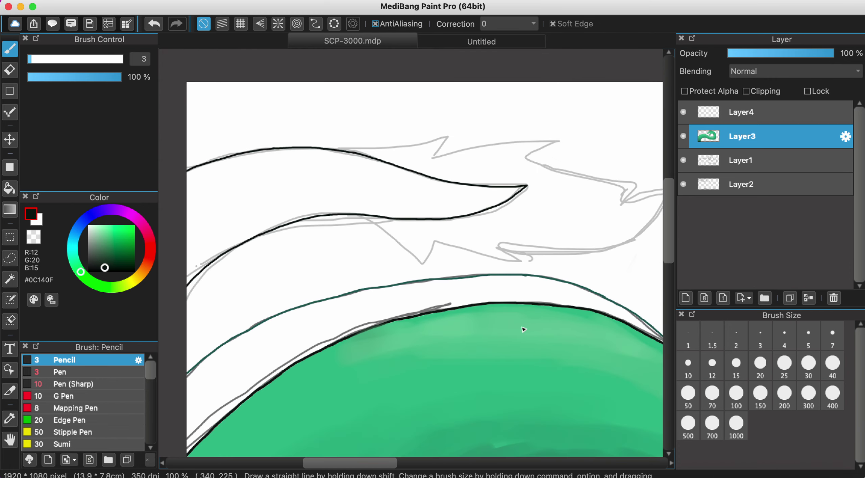
pyautogui.hscroll(3, 523, 329)
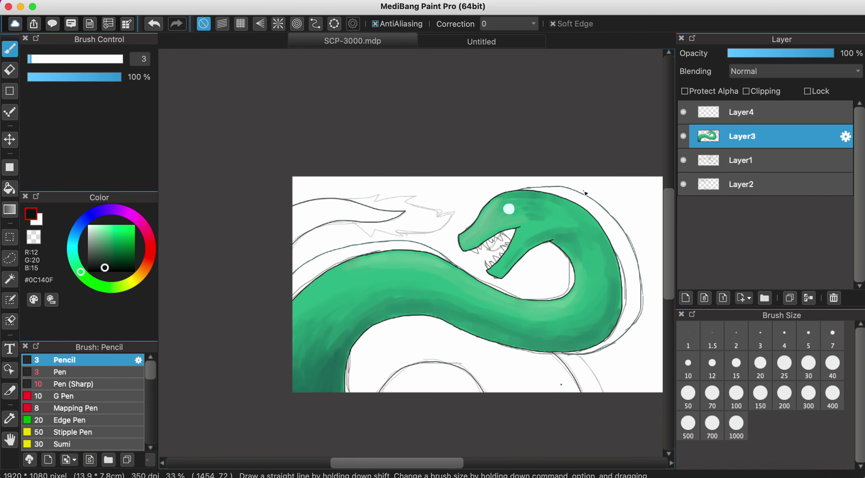
pyautogui.hscroll(3, 505, 238)
pyautogui.scroll(5, 387, 307)
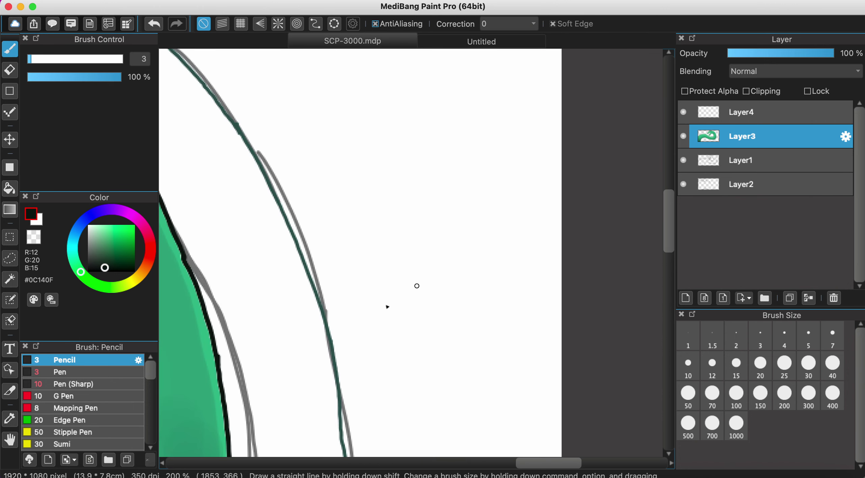
pyautogui.click(683, 160)
pyautogui.scroll(1, 301, 266)
pyautogui.keyDown('alt'); pyautogui.click(308, 261); pyautogui.keyUp('alt')
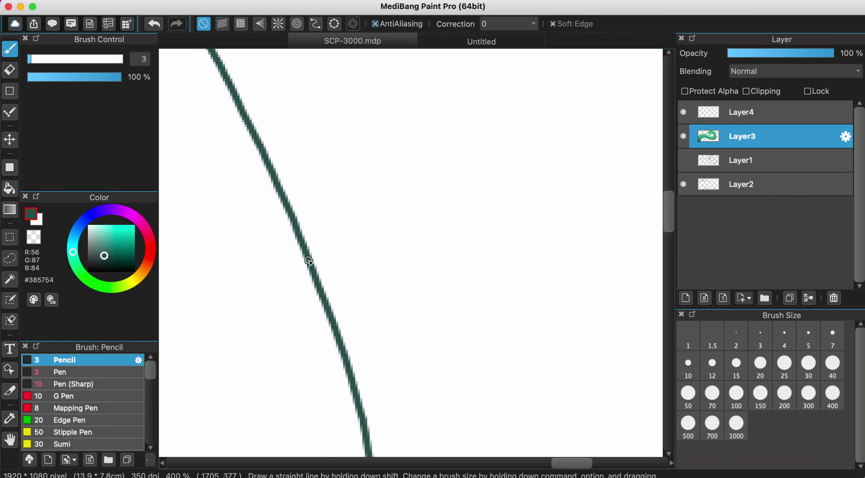
pyautogui.scroll(2, 311, 262)
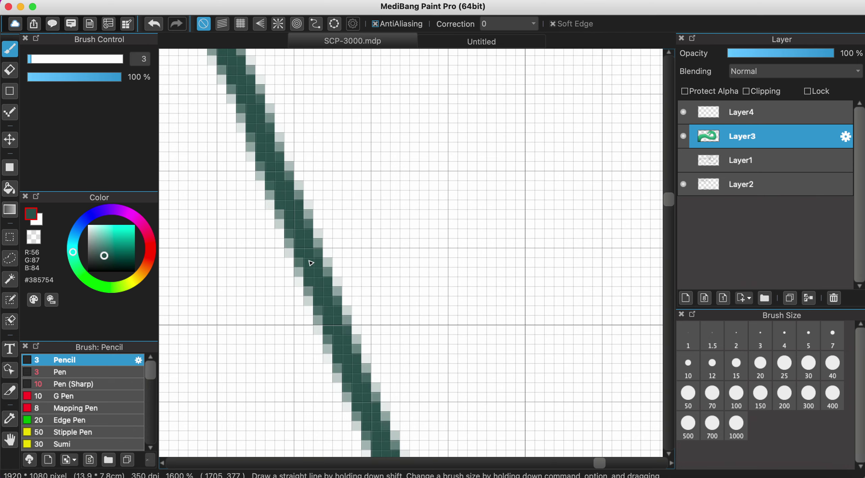
pyautogui.scroll(-5, 309, 243)
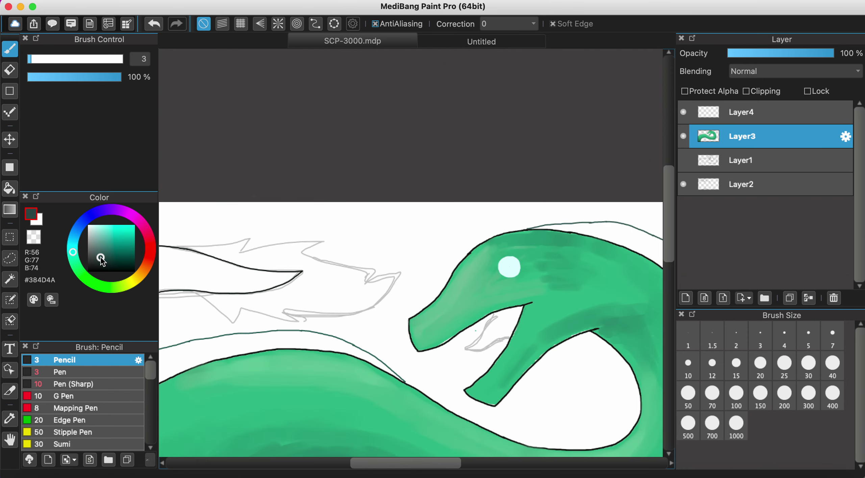
# Ink the first spikes of the tail fin's lower edge with the size 3 Pencil, starting at the tail's lower contour.
pyautogui.scroll(5, 321, 221)
pyautogui.scroll(-4, 320, 222)
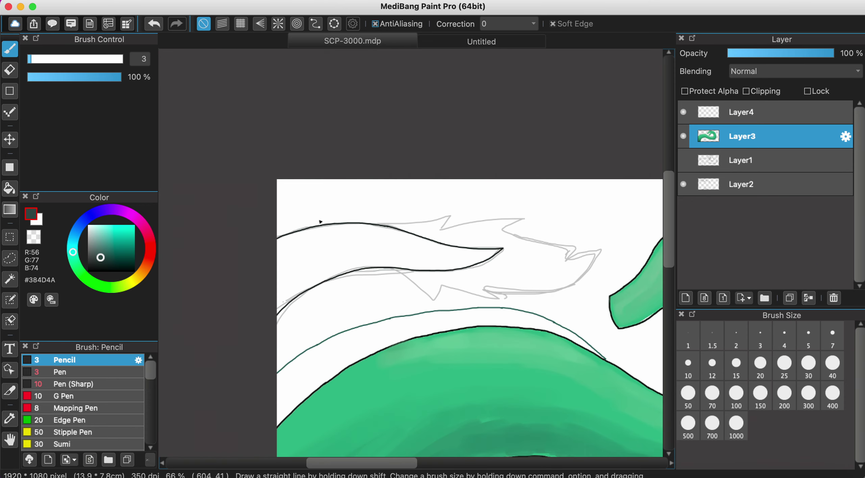
pyautogui.scroll(4, 406, 270)
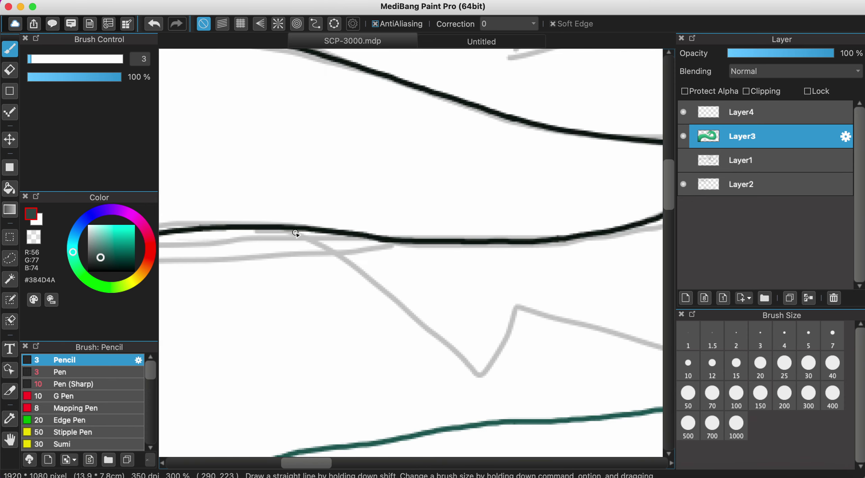
pyautogui.moveTo(295, 232); pyautogui.dragTo(303, 234)
pyautogui.moveTo(349, 256); pyautogui.dragTo(455, 335)
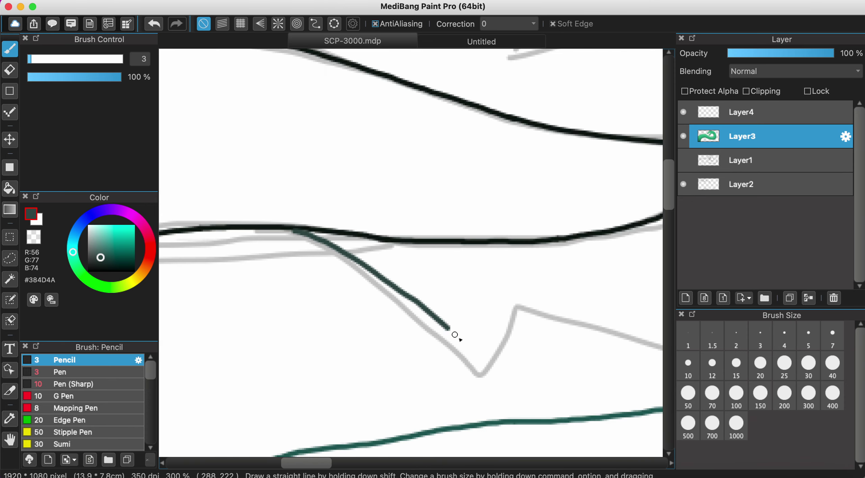
pyautogui.moveTo(480, 364); pyautogui.dragTo(481, 366)
pyautogui.hscroll(10, 517, 305)
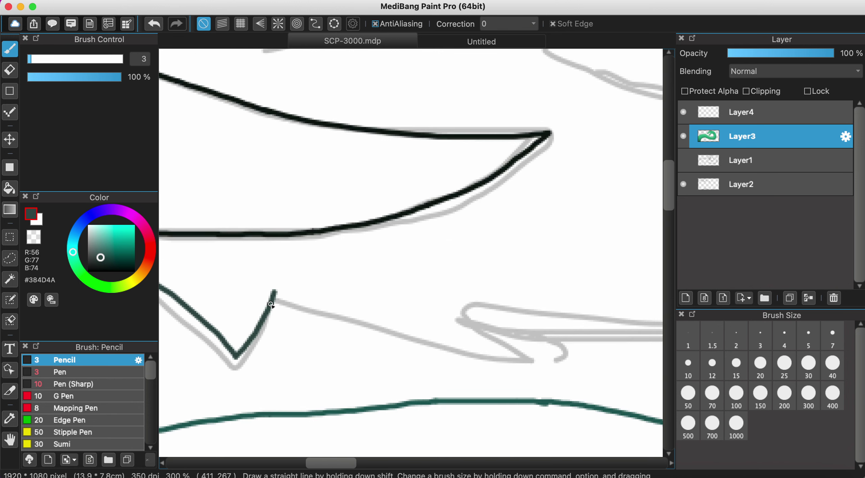
pyautogui.moveTo(334, 322)
pyautogui.mouseDown()
pyautogui.moveTo(560, 365)
pyautogui.moveTo(493, 319)
pyautogui.mouseUp()
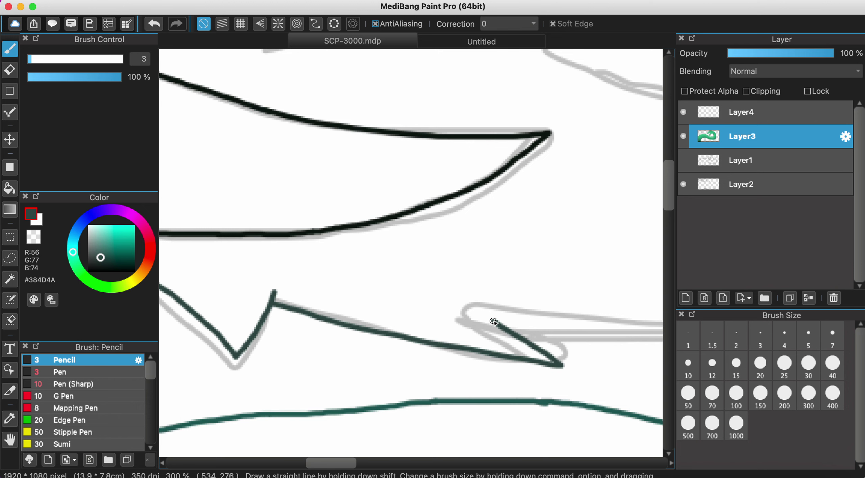
# Ink the tail fin's pointed tip and curved underside with the size 3 Pencil, joining them to the lower spike.
pyautogui.scroll(-2, 493, 320)
pyautogui.hscroll(6, 493, 319)
pyautogui.scroll(5, 334, 314)
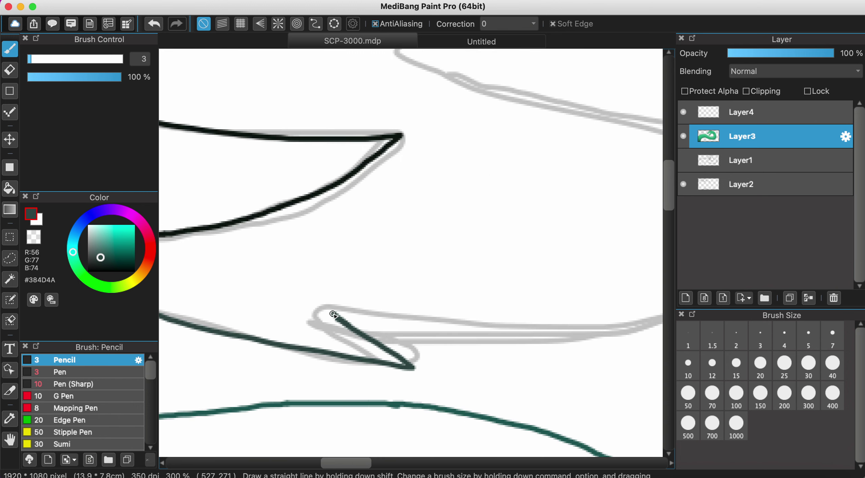
pyautogui.scroll(-5, 334, 315)
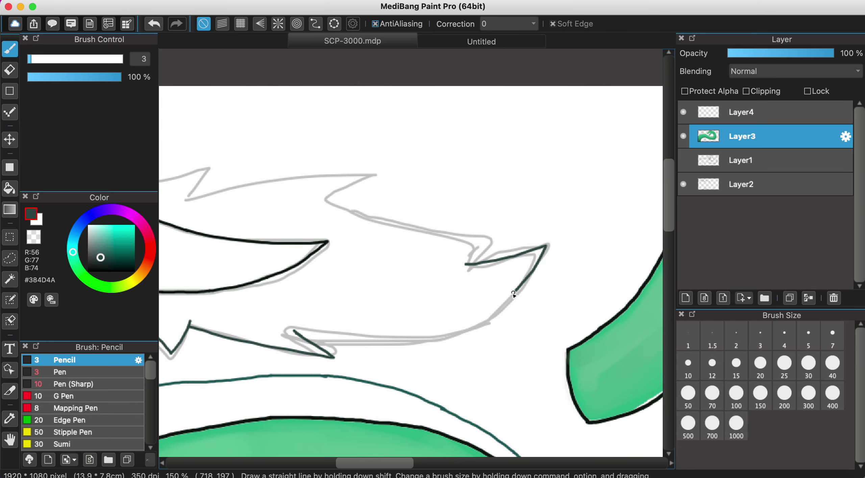
pyautogui.moveTo(513, 294); pyautogui.dragTo(483, 315)
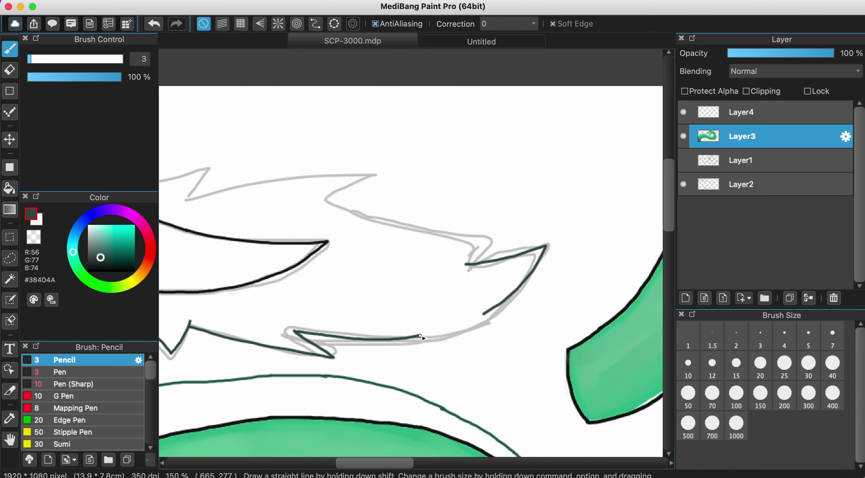
pyautogui.moveTo(478, 318); pyautogui.dragTo(486, 313)
pyautogui.scroll(2, 510, 291)
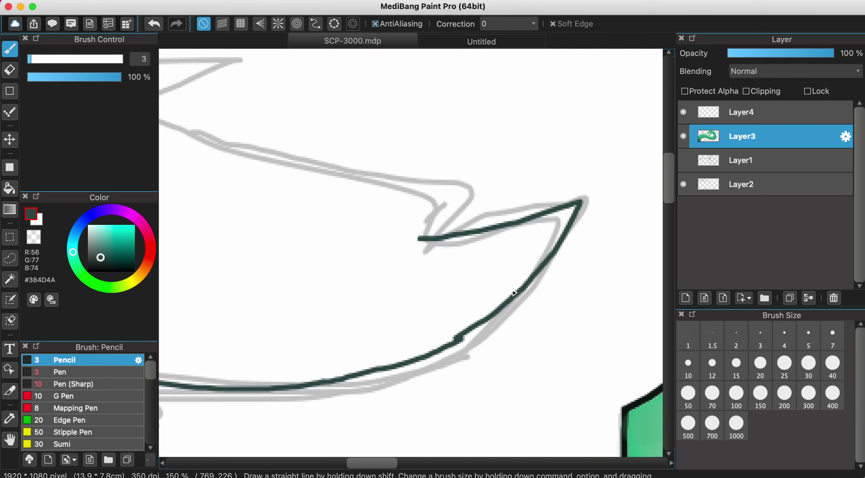
# Erase the bumpy joint in the fin's curved underside with the size 10 Eraser and bridge the gap with the size 3 Pencil.
pyautogui.hscroll(3, 508, 292)
pyautogui.press('e')
pyautogui.scroll(2, 339, 343)
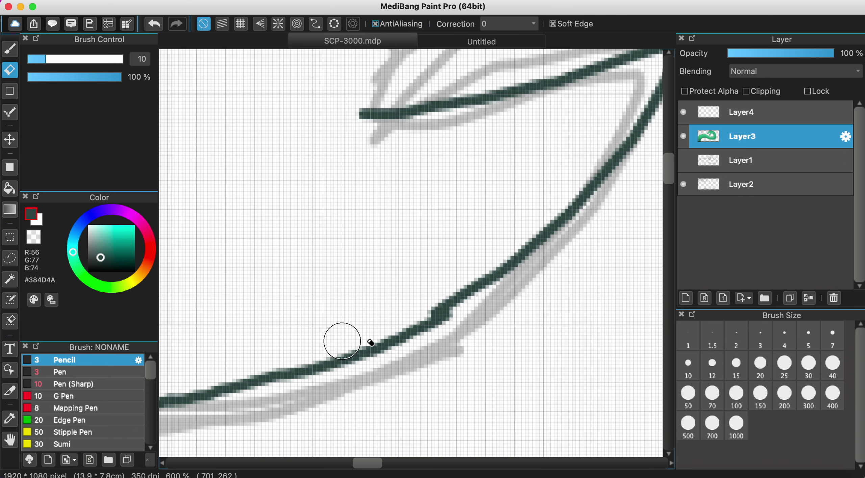
pyautogui.moveTo(456, 298)
pyautogui.mouseDown()
pyautogui.moveTo(377, 337)
pyautogui.moveTo(438, 306)
pyautogui.moveTo(459, 328)
pyautogui.mouseUp()
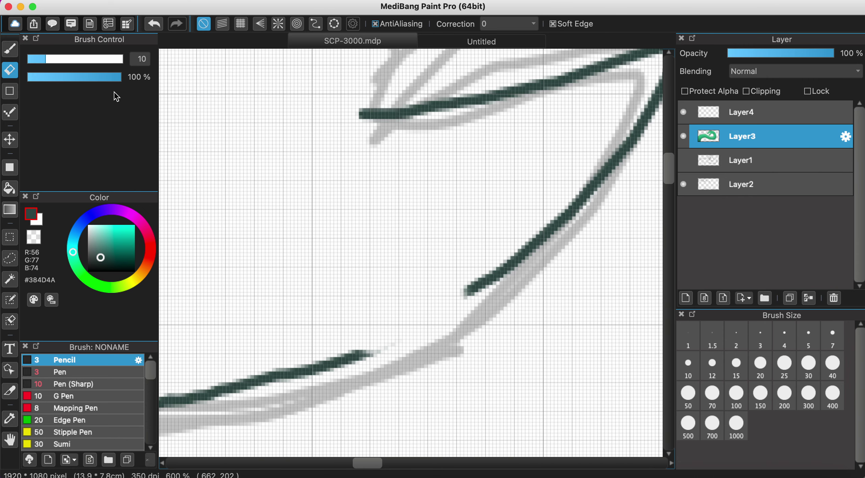
pyautogui.click(12, 51)
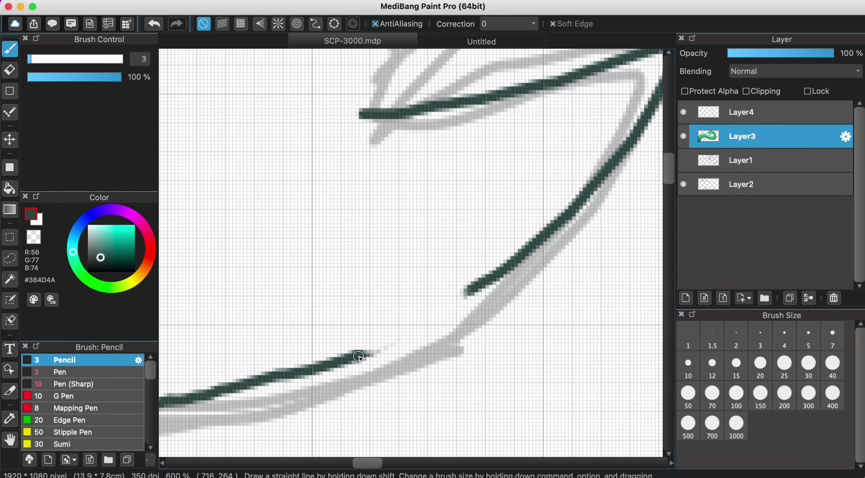
pyautogui.moveTo(361, 355)
pyautogui.mouseDown()
pyautogui.moveTo(440, 318)
pyautogui.moveTo(500, 276)
pyautogui.mouseUp()
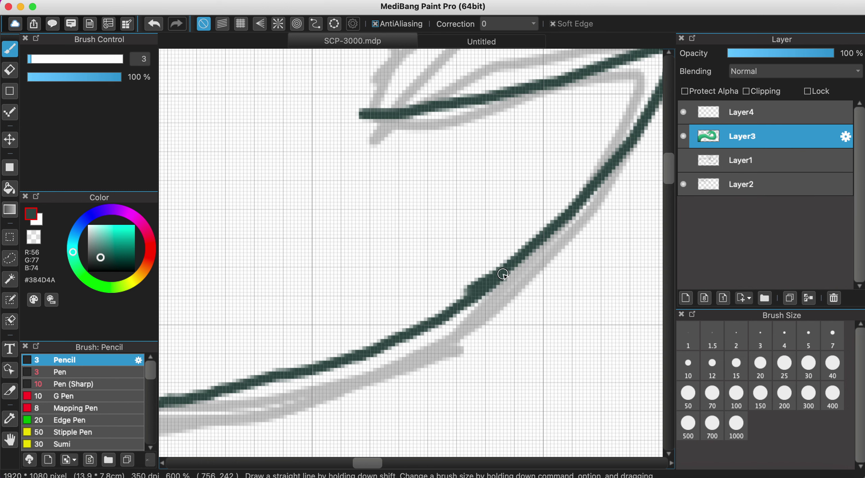
# Erase the remaining thick overlap on the fin's underside near the tip and redraw that short section with the Pencil.
pyautogui.scroll(-2, 508, 276)
pyautogui.scroll(-1, 508, 276)
pyautogui.click(10, 69)
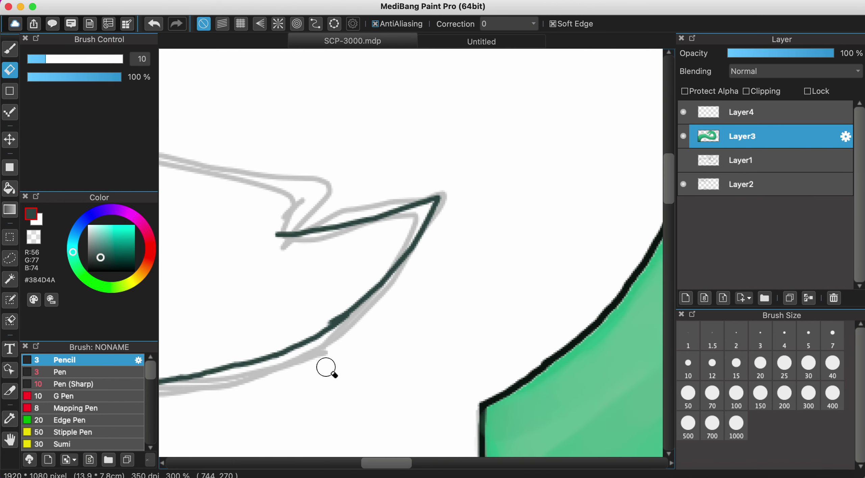
pyautogui.scroll(3, 329, 363)
pyautogui.moveTo(348, 251); pyautogui.dragTo(338, 281)
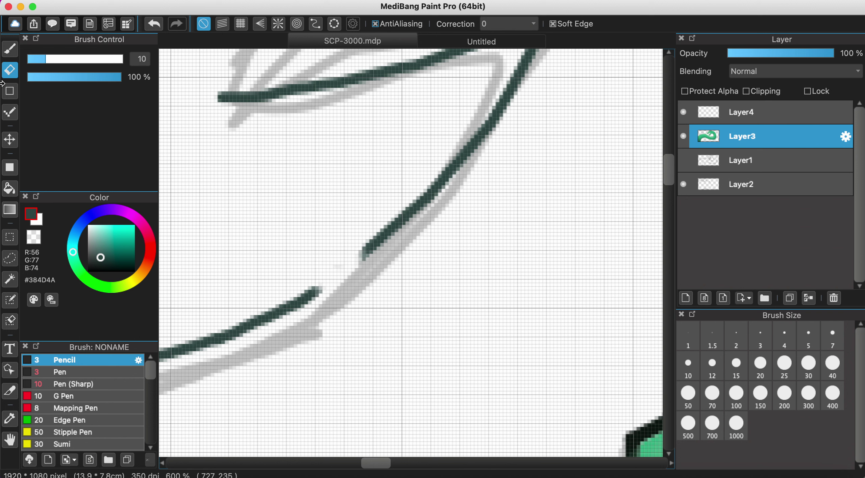
pyautogui.click(14, 47)
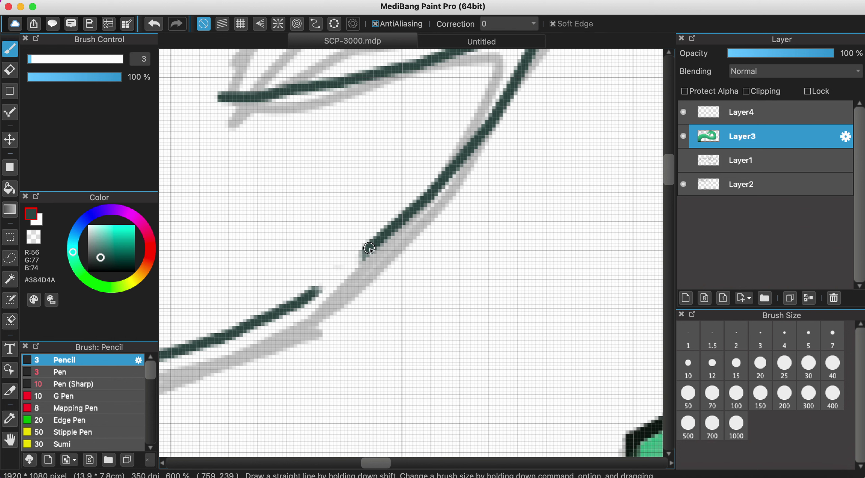
pyautogui.moveTo(356, 260); pyautogui.dragTo(303, 296)
# Ink the spikes along the tail fin's upper edge with the size 3 Pencil, working from the tip back toward the body.
pyautogui.scroll(-2, 306, 295)
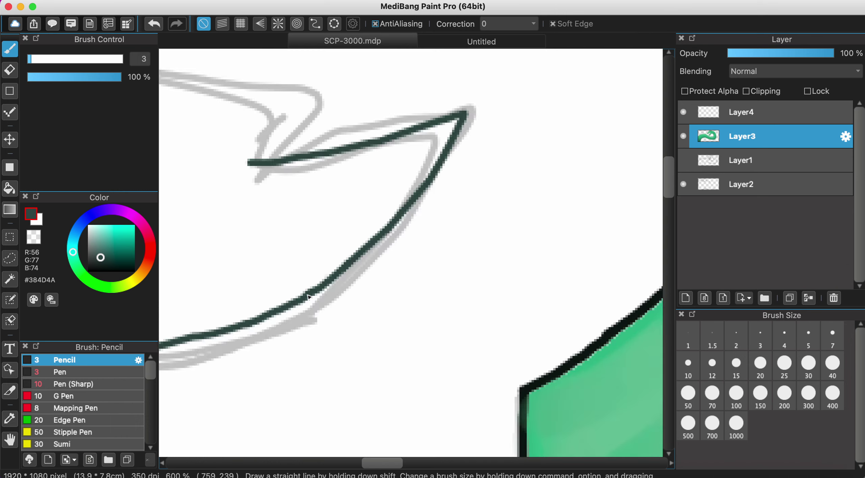
pyautogui.scroll(-2, 309, 297)
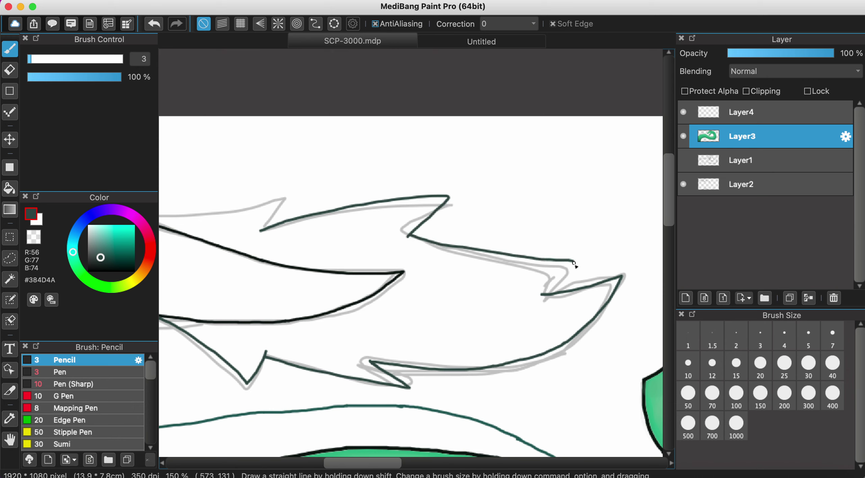
pyautogui.scroll(-3, 546, 295)
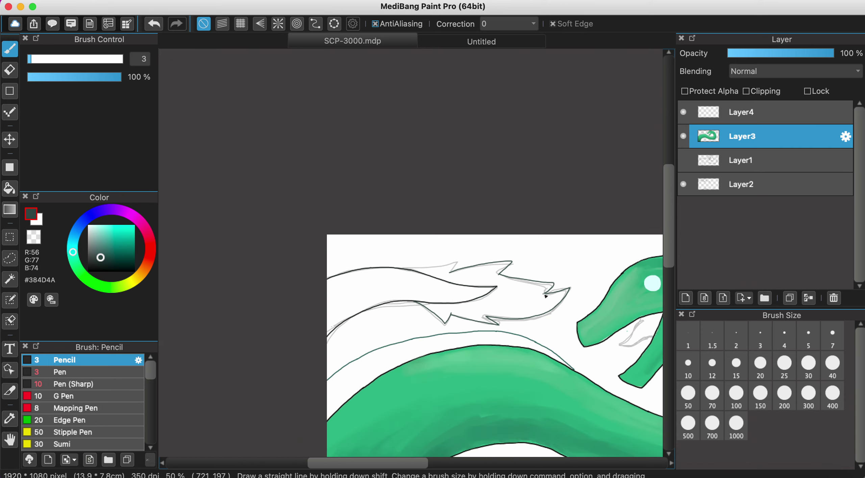
pyautogui.scroll(3, 403, 253)
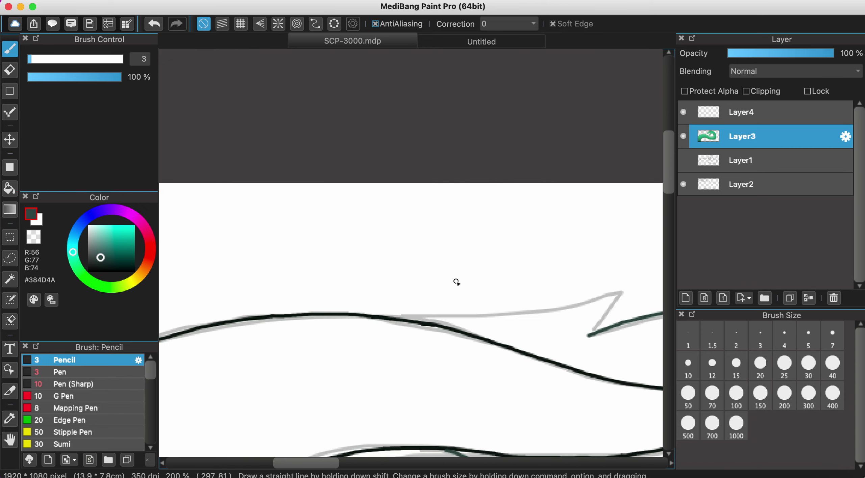
pyautogui.hscroll(1, 428, 313)
pyautogui.moveTo(405, 315); pyautogui.dragTo(555, 286)
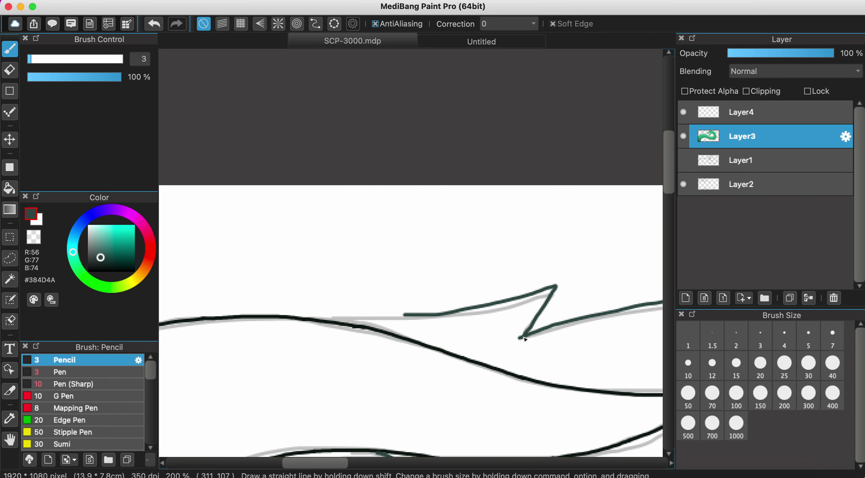
# Extend the fin's upper edge with the size 3 Pencil so that it meets the tail's upper contour.
pyautogui.scroll(-3, 524, 339)
pyautogui.scroll(5, 517, 328)
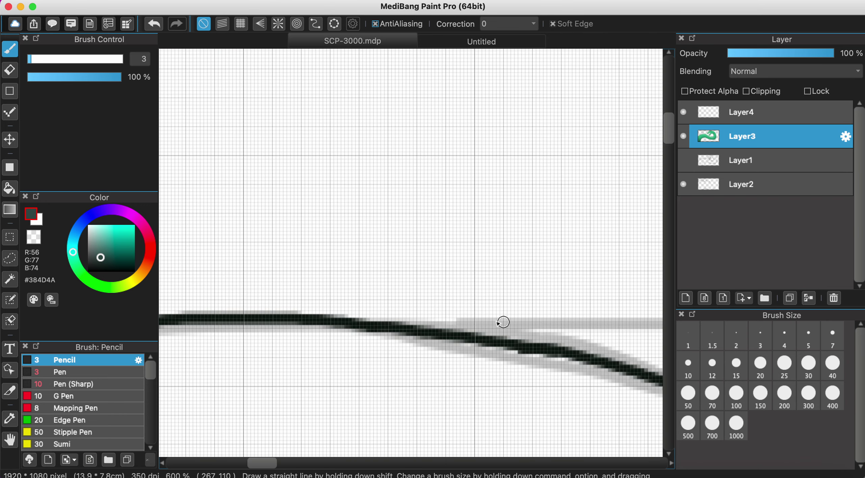
pyautogui.moveTo(466, 323); pyautogui.dragTo(557, 322)
pyautogui.hscroll(5, 558, 322)
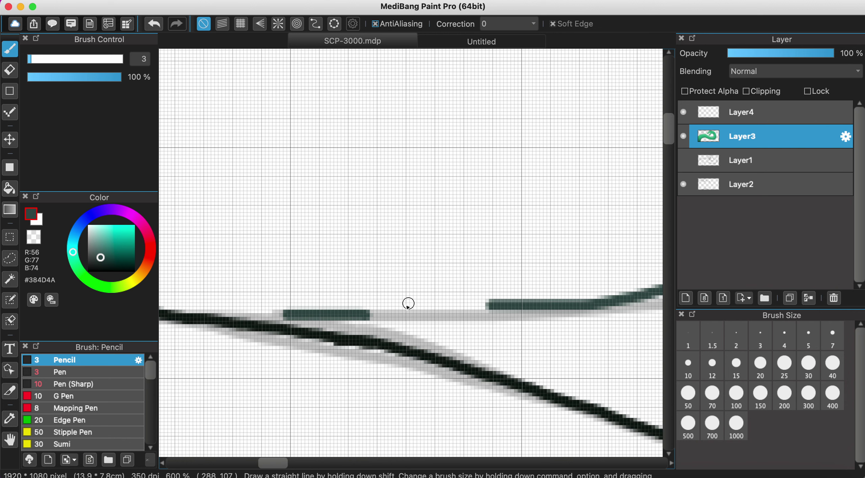
pyautogui.moveTo(376, 315); pyautogui.dragTo(498, 305)
# Draw a fine size 1 Pencil stroke linking the tail fin's upper edge to the tail's upper contour.
pyautogui.scroll(-2, 496, 306)
pyautogui.scroll(-2, 496, 308)
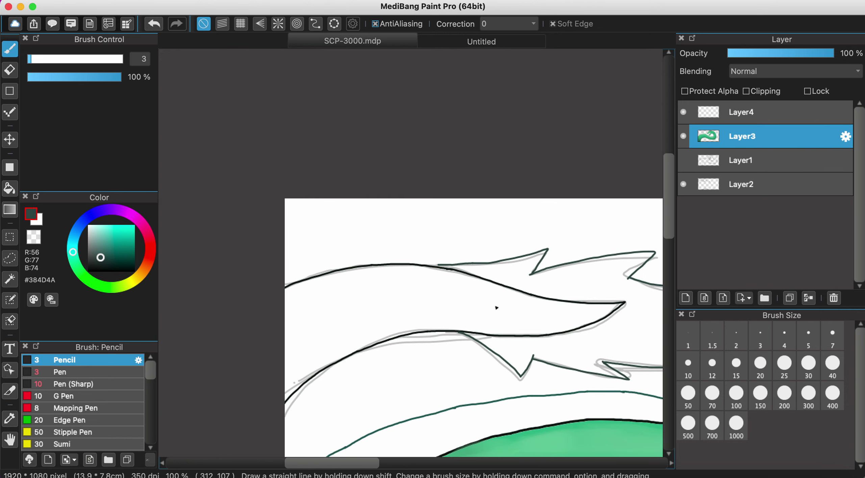
pyautogui.click(688, 335)
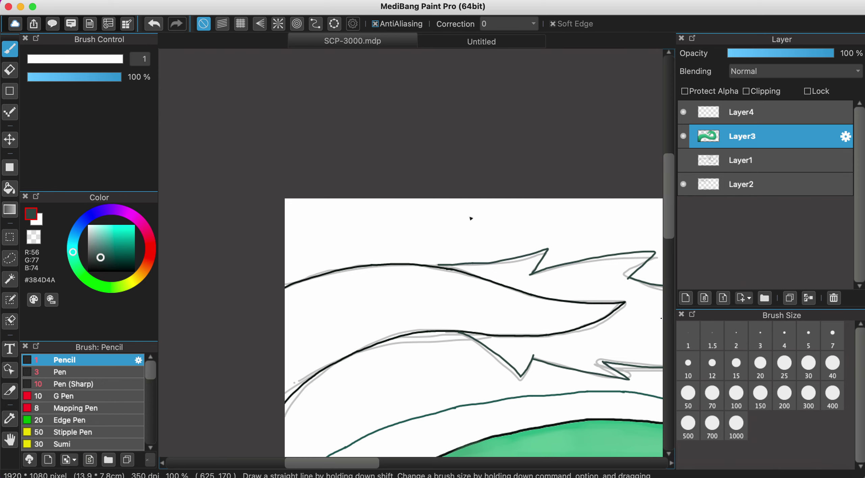
pyautogui.scroll(2, 469, 218)
pyautogui.scroll(3, 342, 376)
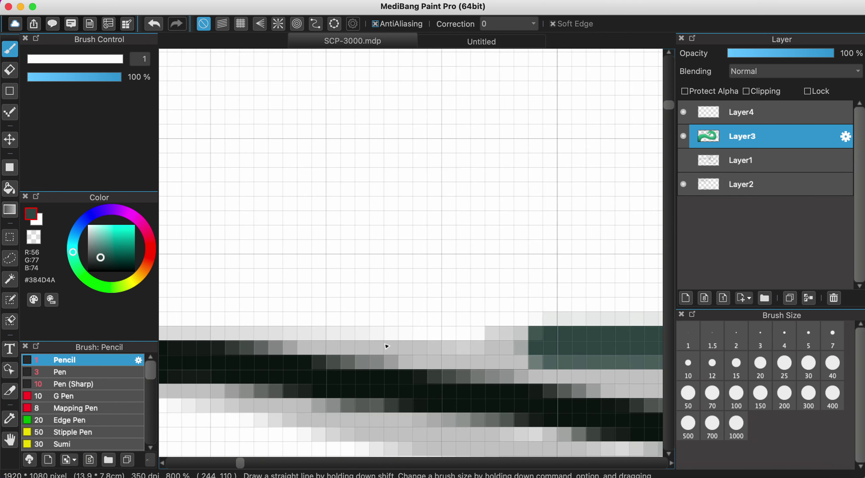
pyautogui.moveTo(435, 361)
pyautogui.mouseDown()
pyautogui.moveTo(491, 376)
pyautogui.moveTo(423, 359)
pyautogui.moveTo(535, 350)
pyautogui.moveTo(488, 362)
pyautogui.moveTo(562, 347)
pyautogui.mouseUp()
# Thicken the join between the fin's upper edge and the tail's contour with size 2 Pencil strokes.
pyautogui.click(736, 335)
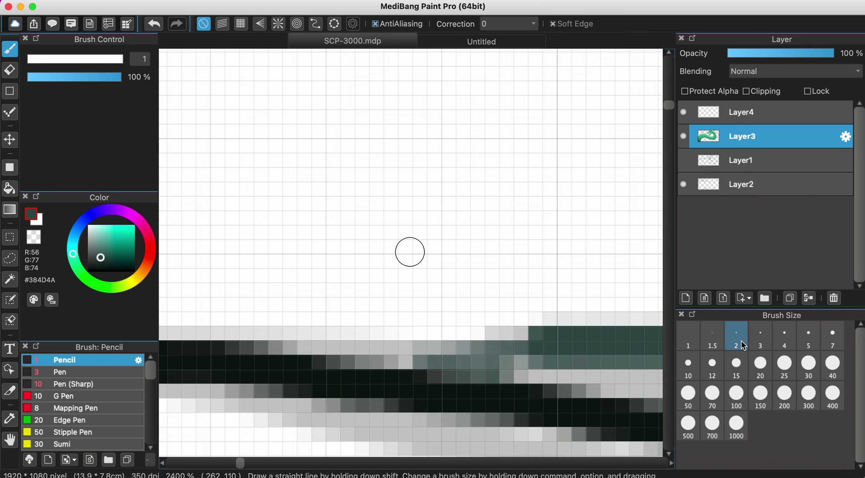
pyautogui.moveTo(437, 371)
pyautogui.mouseDown()
pyautogui.moveTo(467, 355)
pyautogui.moveTo(517, 352)
pyautogui.moveTo(446, 359)
pyautogui.moveTo(490, 370)
pyautogui.moveTo(508, 365)
pyautogui.moveTo(475, 366)
pyautogui.mouseUp()
pyautogui.scroll(-10, 477, 367)
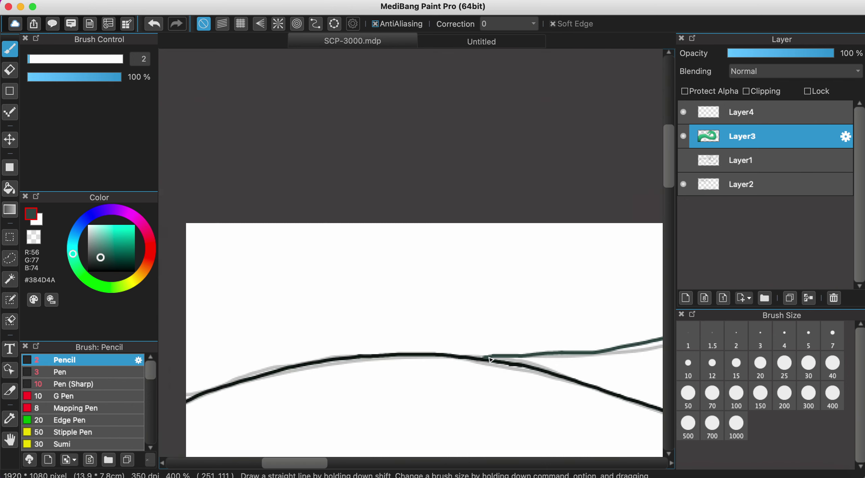
pyautogui.scroll(6, 453, 371)
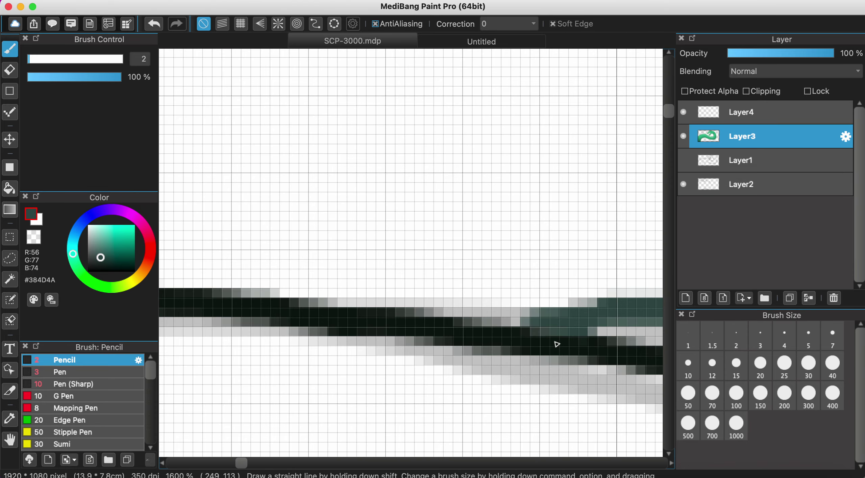
pyautogui.moveTo(514, 319); pyautogui.dragTo(593, 314)
pyautogui.scroll(-7, 594, 316)
pyautogui.scroll(-4, 595, 318)
pyautogui.hscroll(4, 595, 317)
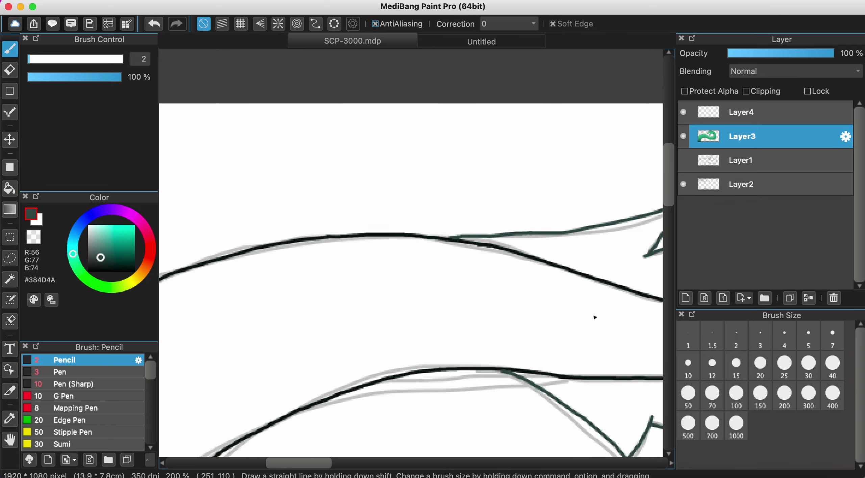
pyautogui.scroll(3, 507, 348)
pyautogui.scroll(4, 444, 353)
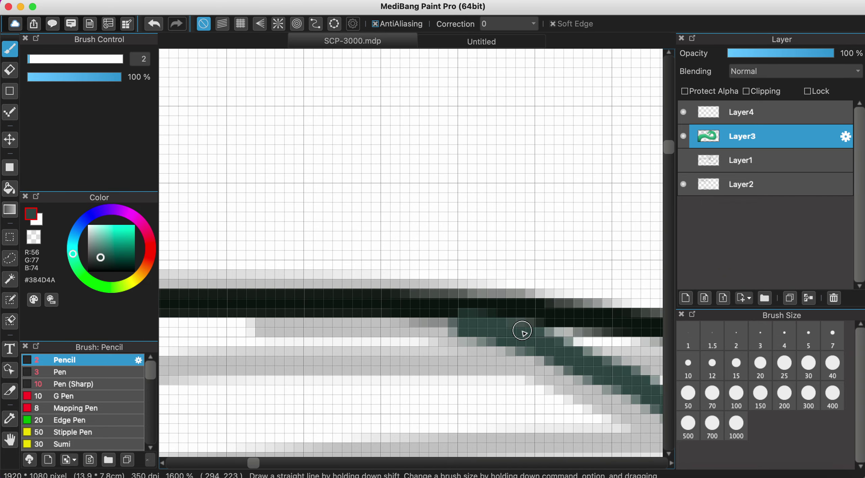
pyautogui.scroll(-10, 533, 334)
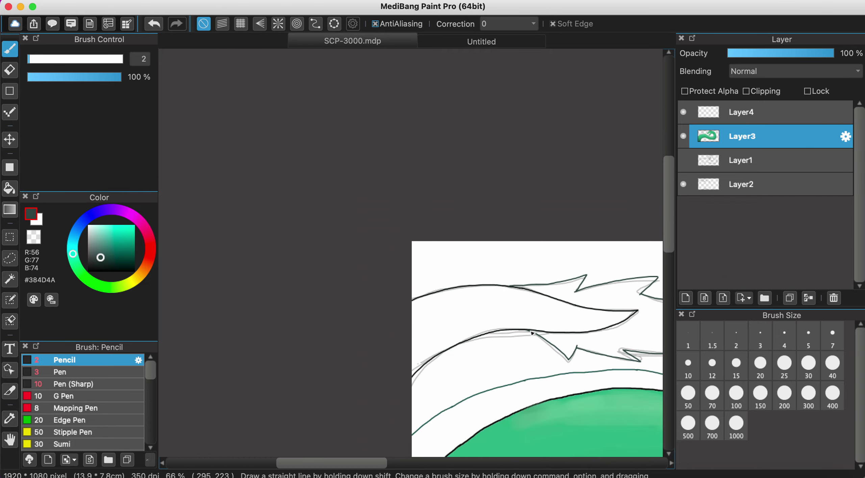
# Ink the fin's outer edge beside the lower body coil over the sketch with the size 3 Pencil.
pyautogui.hscroll(5, 514, 338)
pyautogui.scroll(-3, 514, 338)
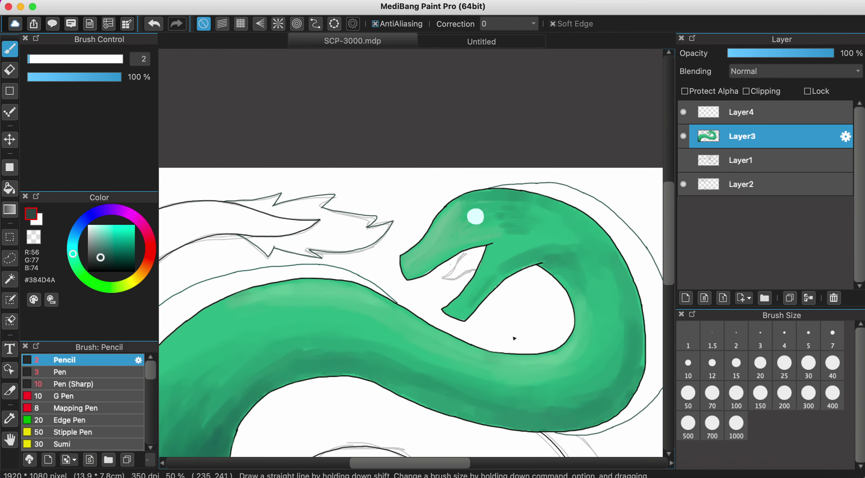
pyautogui.scroll(-3, 476, 318)
pyautogui.scroll(2, 478, 360)
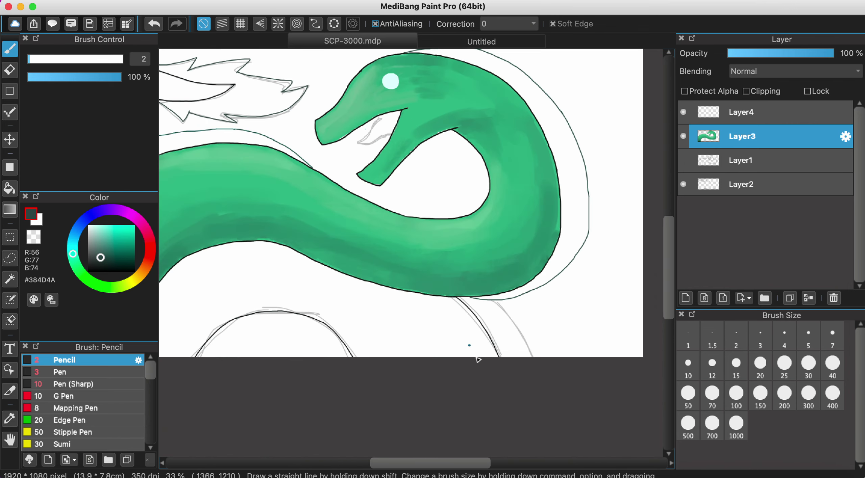
pyautogui.scroll(3, 490, 321)
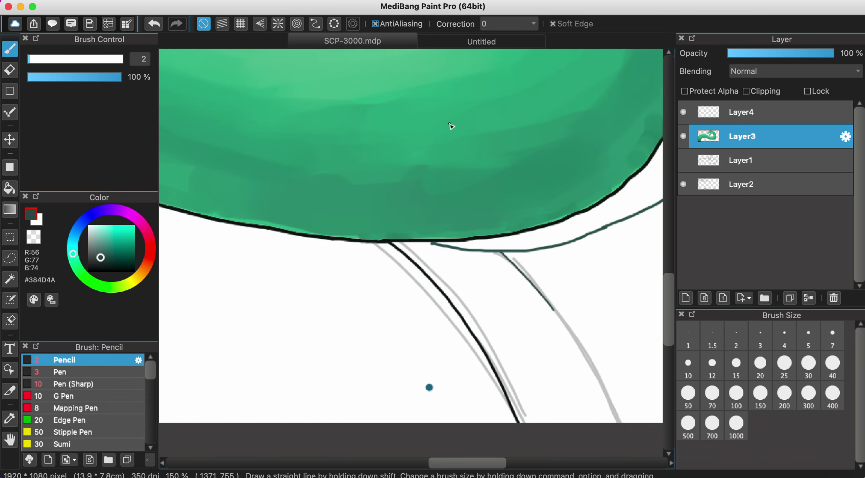
pyautogui.click(760, 335)
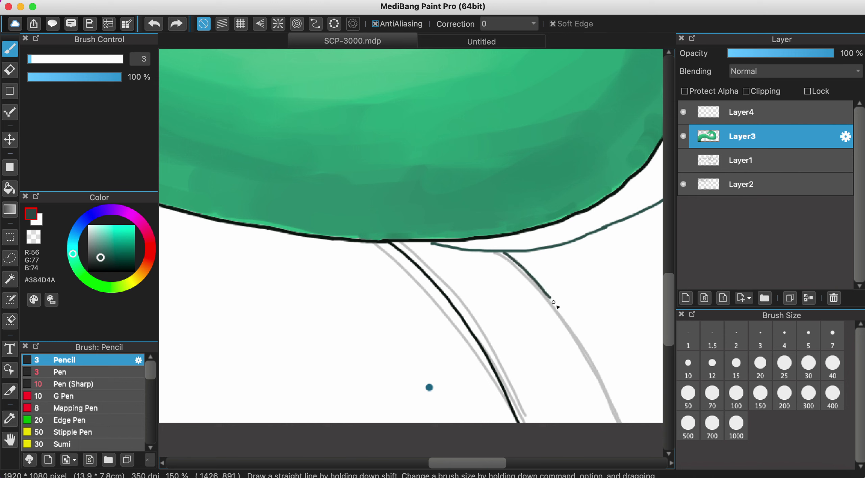
pyautogui.scroll(5, 496, 256)
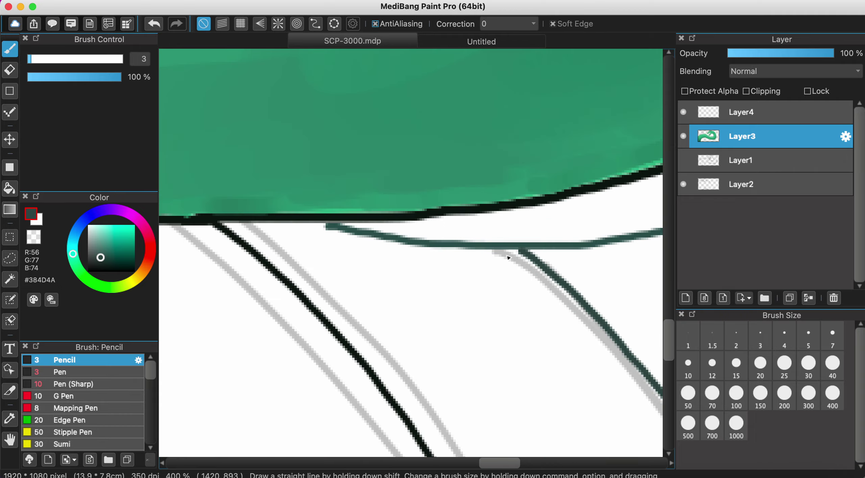
# With the size 2 Pencil, join the lower coil's fin line to the neck fin and close the neck fin's end against the body in #385754.
pyautogui.click(740, 341)
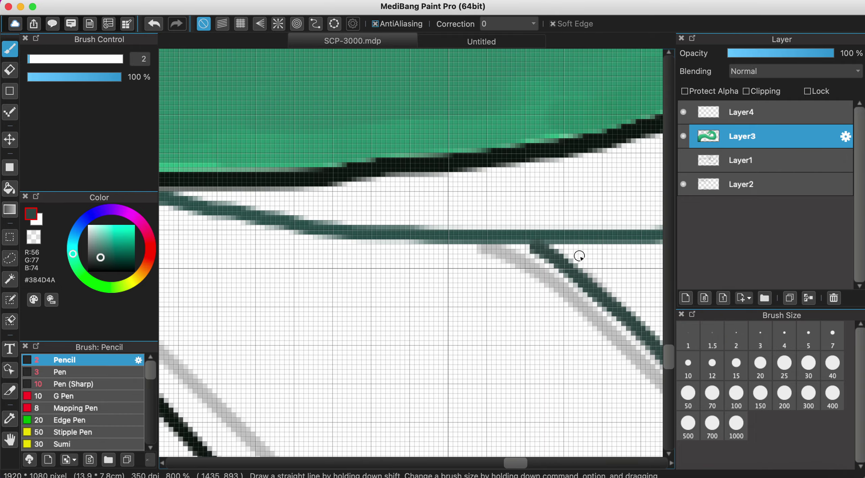
pyautogui.scroll(2, 490, 239)
pyautogui.scroll(-5, 474, 236)
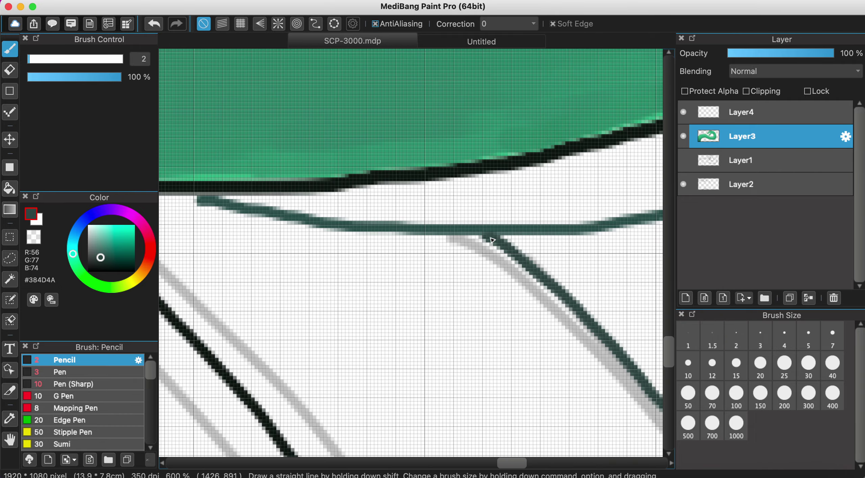
pyautogui.scroll(6, 434, 239)
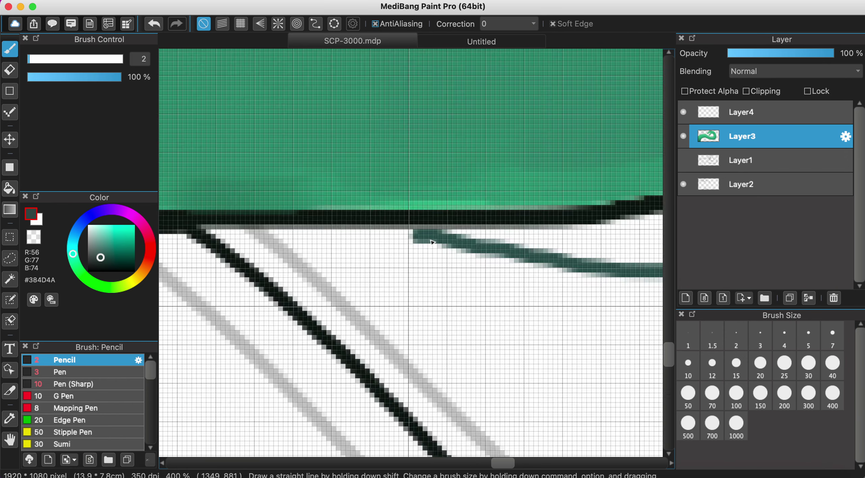
pyautogui.moveTo(387, 226)
pyautogui.mouseDown()
pyautogui.moveTo(354, 221)
pyautogui.moveTo(349, 207)
pyautogui.moveTo(433, 213)
pyautogui.moveTo(328, 197)
pyautogui.mouseUp()
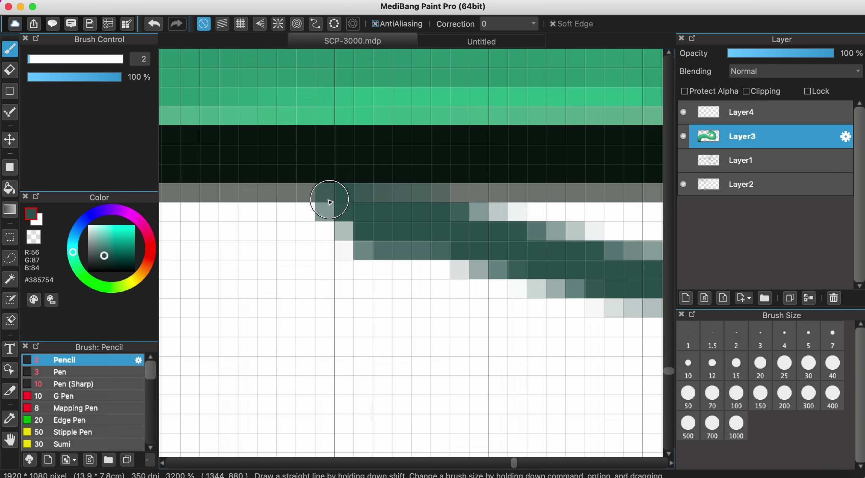
pyautogui.scroll(-1, 571, 121)
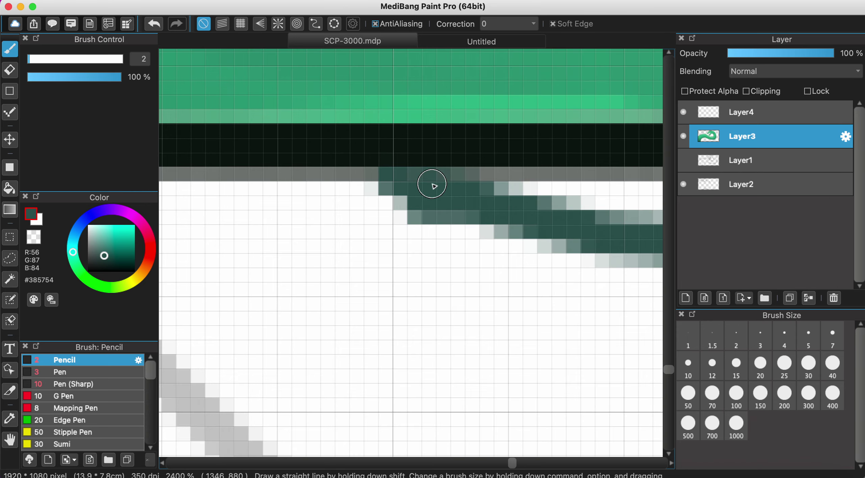
pyautogui.scroll(-10, 445, 187)
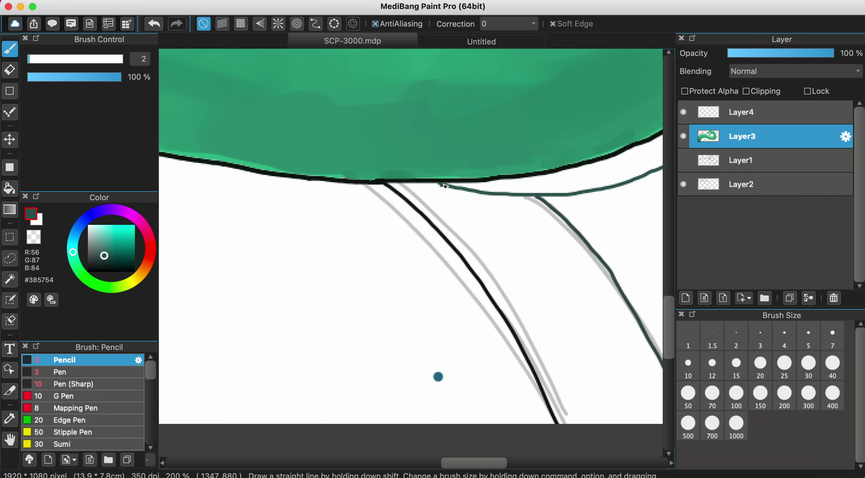
pyautogui.scroll(2, 445, 187)
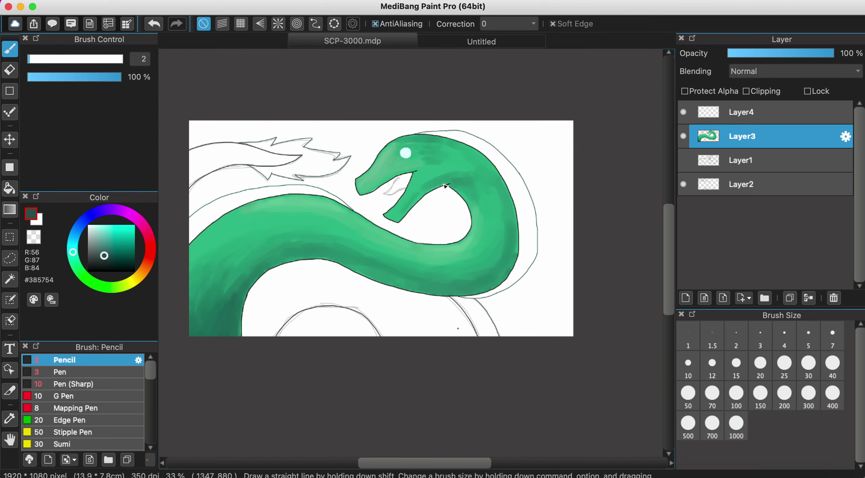
# Hide the sketch on Layer2 and sample the dark teal #325E5B from the swatches in the Untitled document.
pyautogui.click(685, 185)
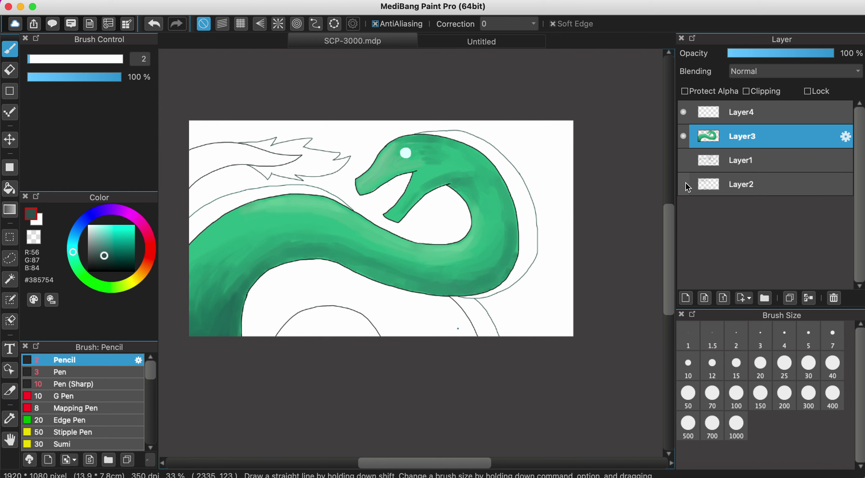
pyautogui.click(481, 41)
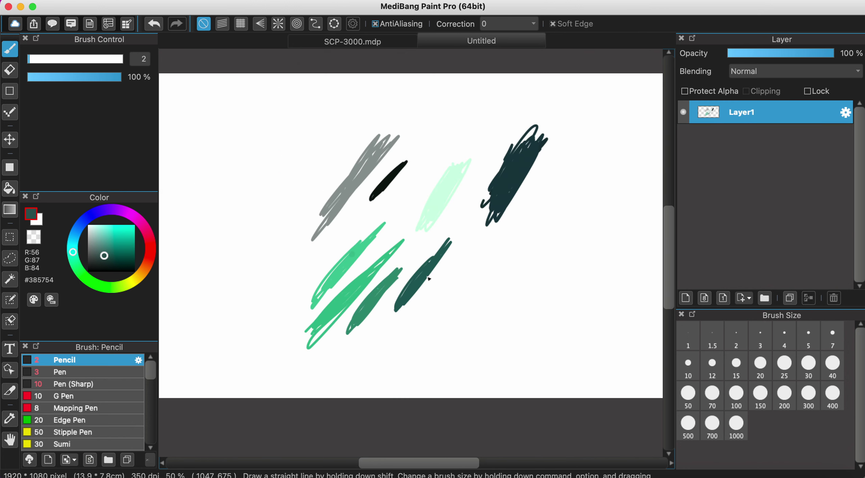
pyautogui.click(360, 46)
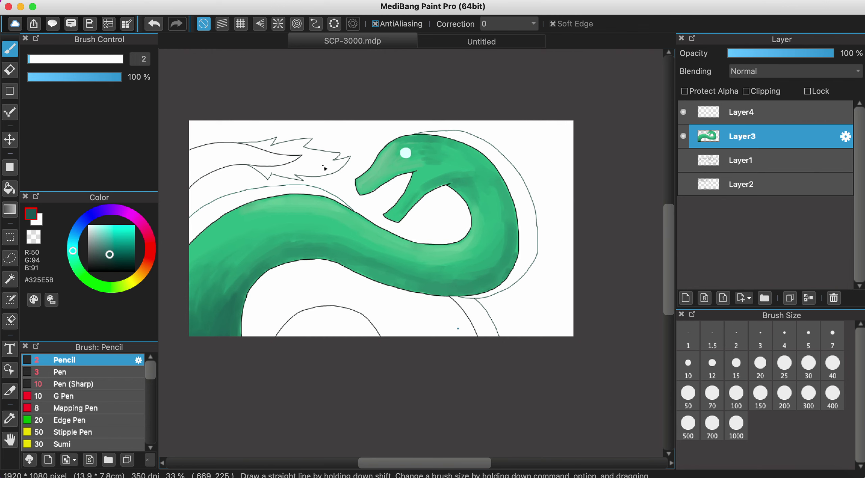
# Sample the medium green swatch in the Untitled document, mute it to #5E8879, and switch to the Bucket tool in SCP-3000.mdp.
pyautogui.click(456, 45)
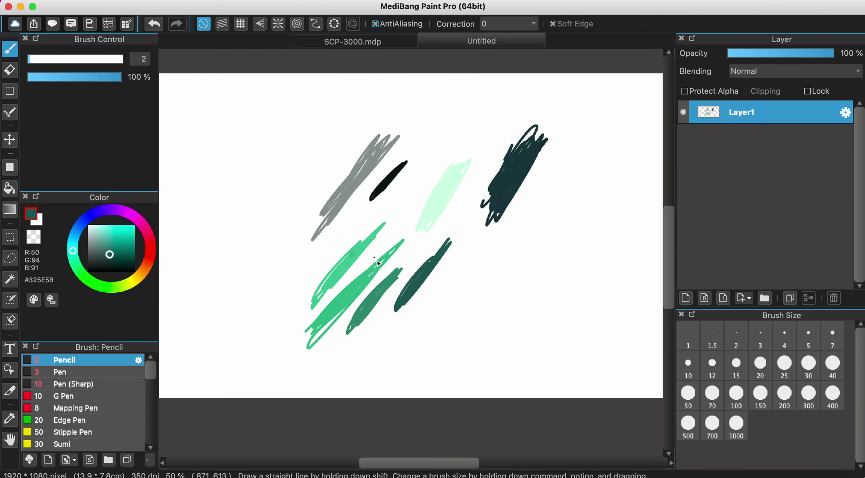
pyautogui.rightClick(391, 279)
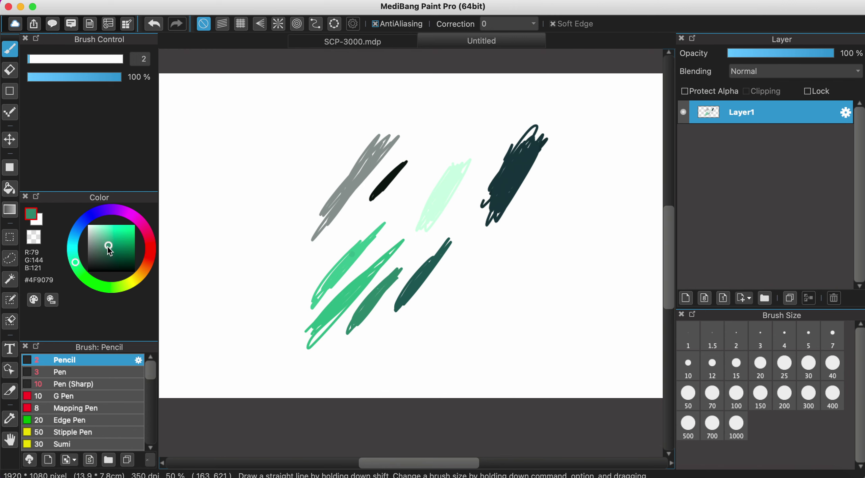
pyautogui.moveTo(98, 249); pyautogui.dragTo(98, 248)
pyautogui.click(338, 42)
pyautogui.click(10, 188)
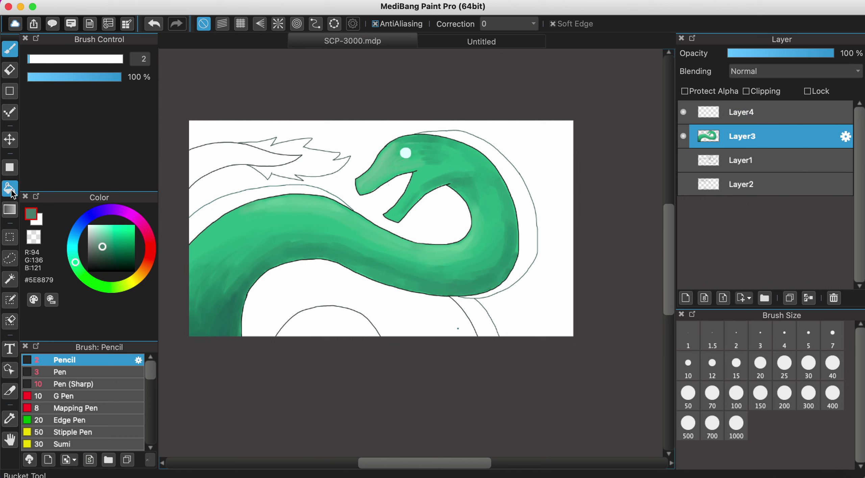
# Try filling the tail with the muted green #5E8879 and undo each fill.
pyautogui.click(219, 155)
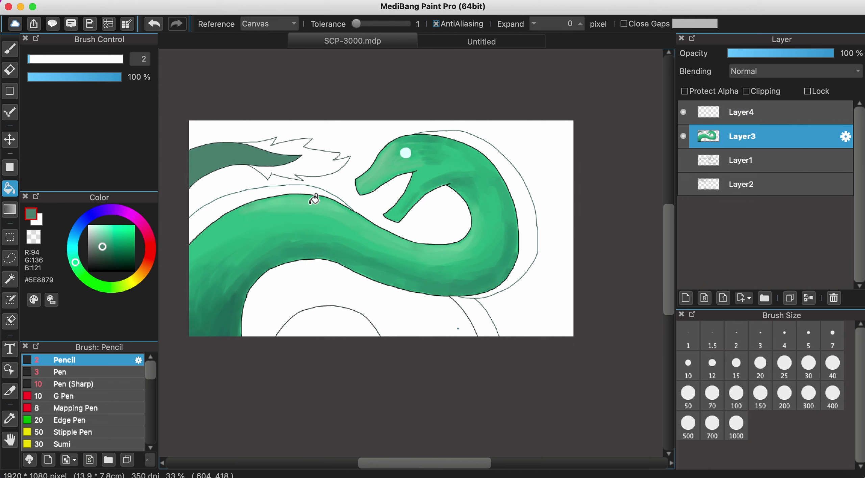
pyautogui.click(154, 25)
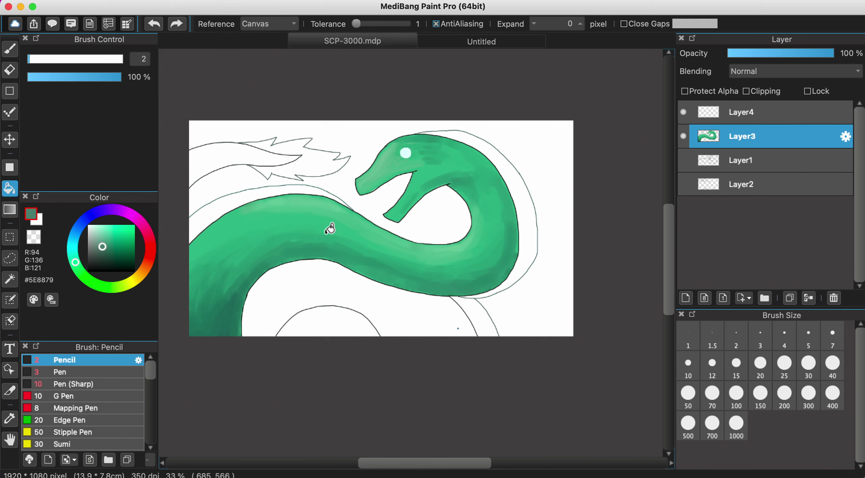
pyautogui.click(239, 150)
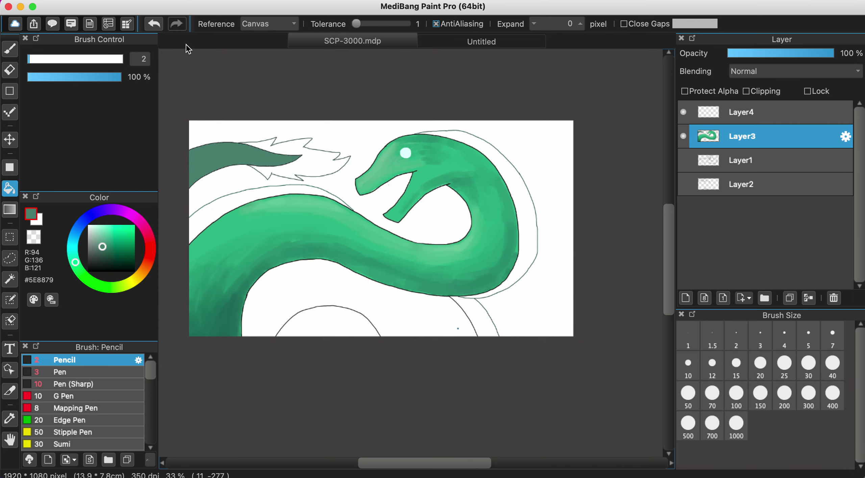
pyautogui.click(154, 24)
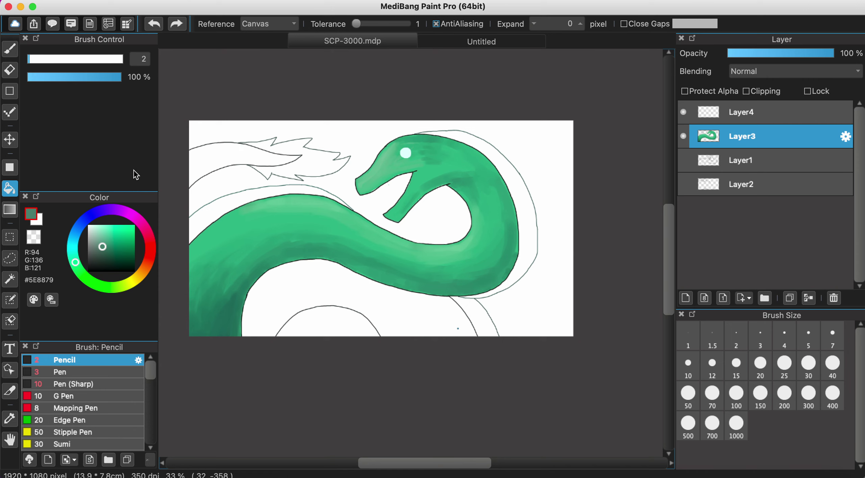
# Darken the fill colour to #587B6F and fill the tail and the lower body coil on Layer3.
pyautogui.click(101, 249)
pyautogui.click(224, 156)
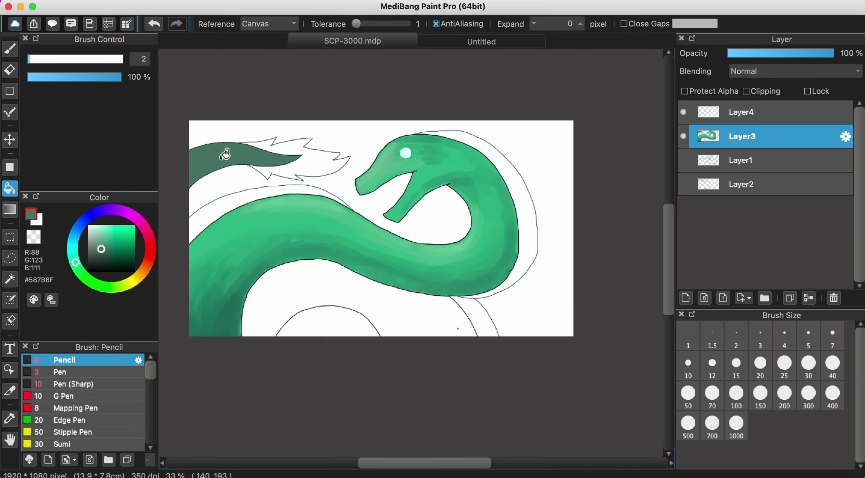
pyautogui.click(426, 323)
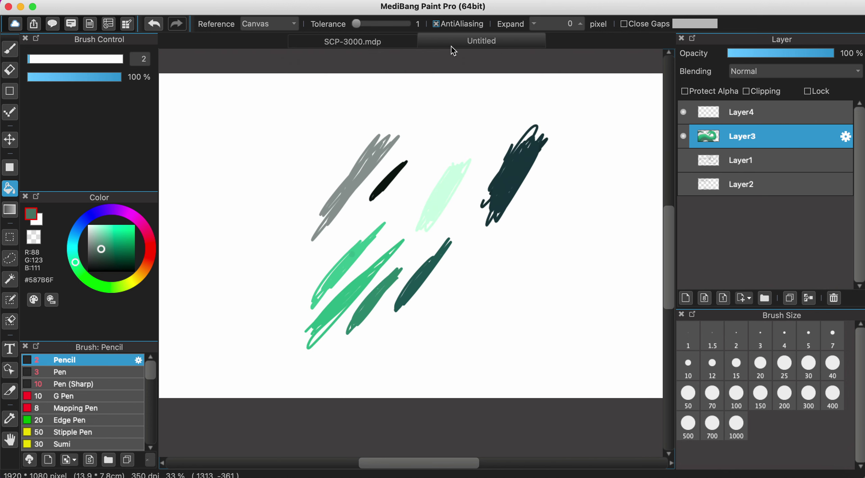
# Sample the dark teal #325E5B swatch in the Untitled document and fill the head fin and upper body fin on Layer3 of SCP-3000.mdp.
pyautogui.click(454, 46)
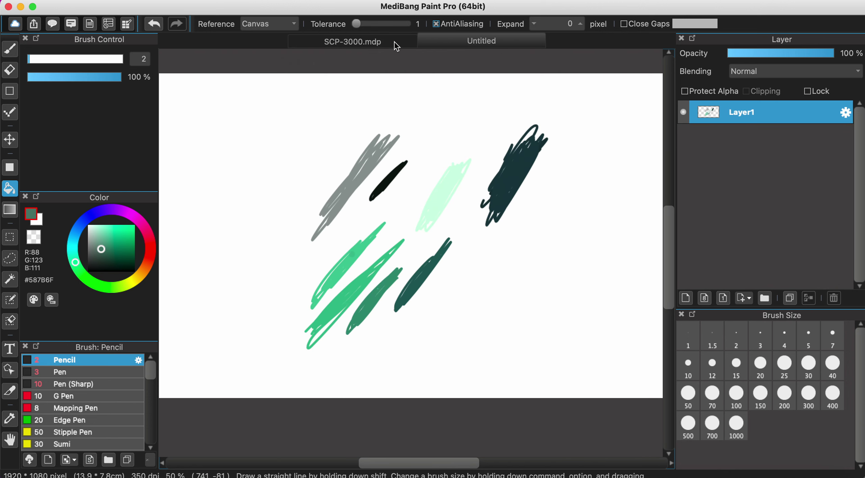
pyautogui.keyDown('alt'); pyautogui.click(436, 262); pyautogui.keyUp('alt')
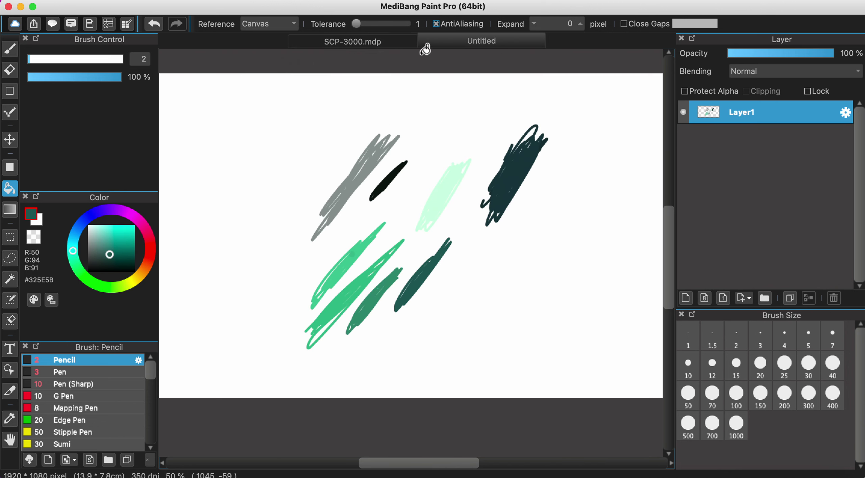
pyautogui.click(378, 48)
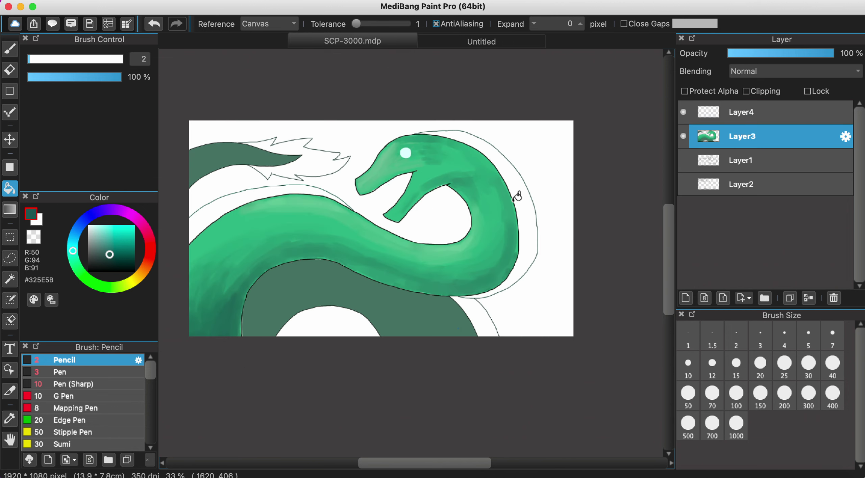
pyautogui.click(524, 191)
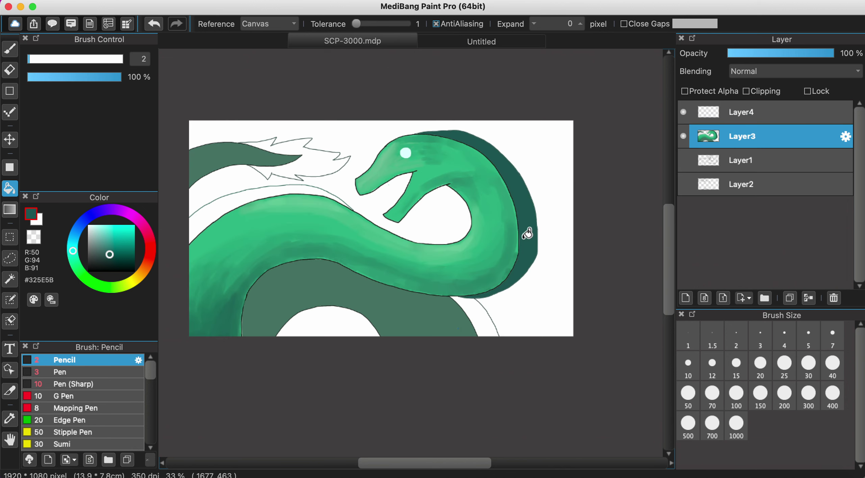
pyautogui.click(234, 199)
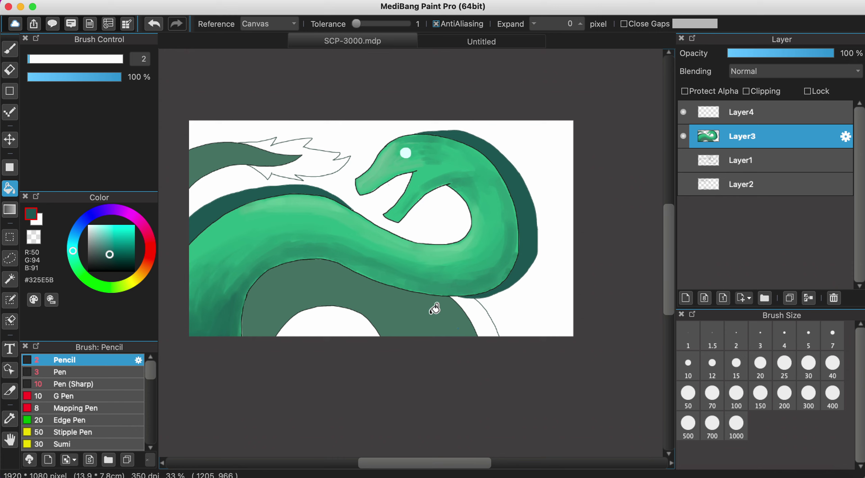
# Try filling the tail fin with the muted teal #365350 and undo the fill.
pyautogui.moveTo(112, 260); pyautogui.dragTo(105, 258)
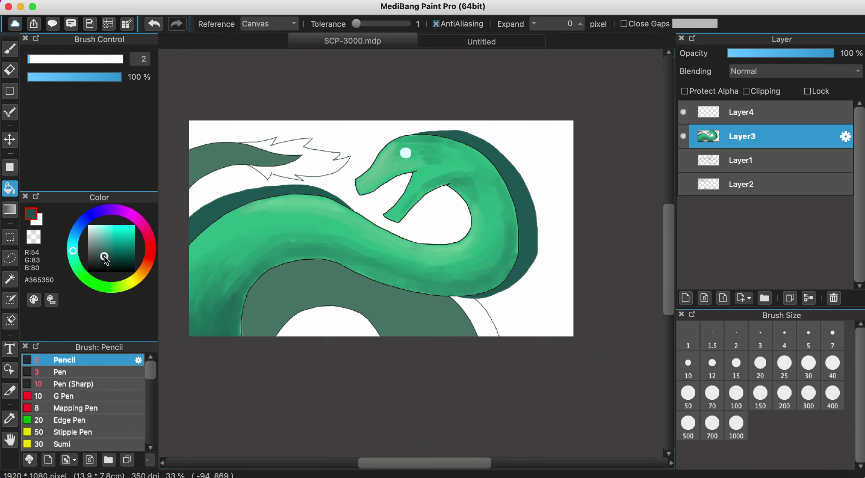
pyautogui.click(309, 163)
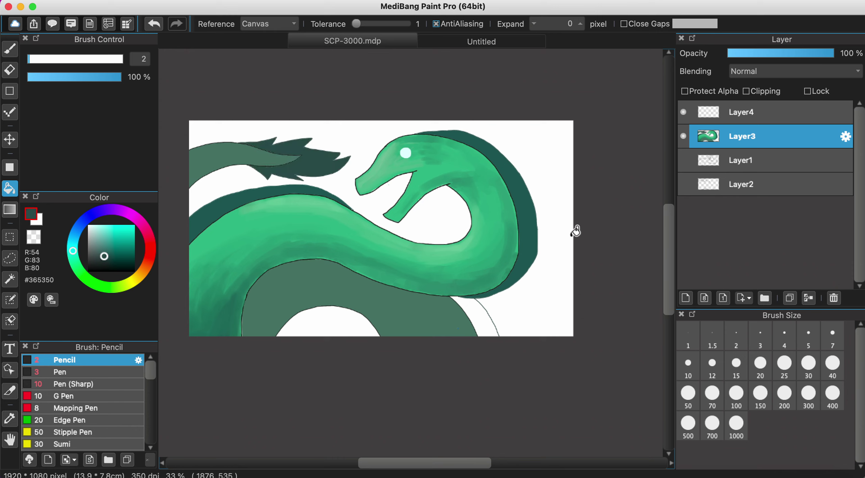
pyautogui.click(154, 23)
# Mute the fill colour to #38504E and fill the tail fin and the lower coil's fin.
pyautogui.keyDown('alt'); pyautogui.click(258, 191); pyautogui.keyUp('alt')
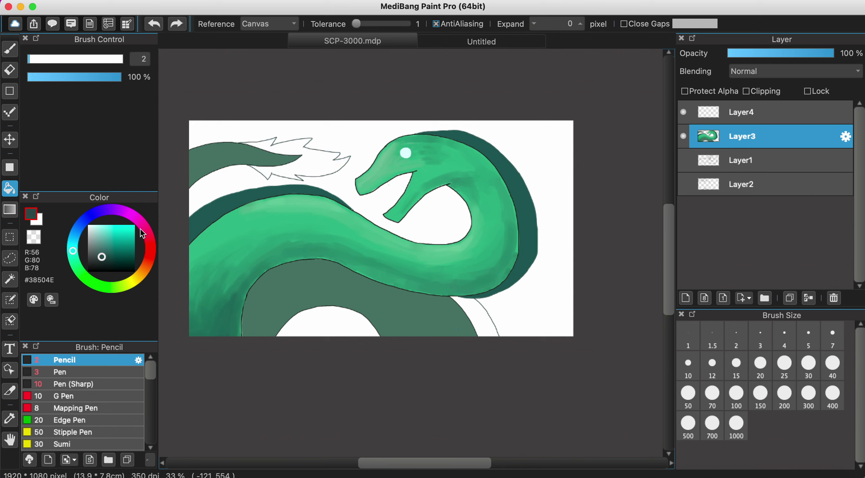
pyautogui.click(326, 168)
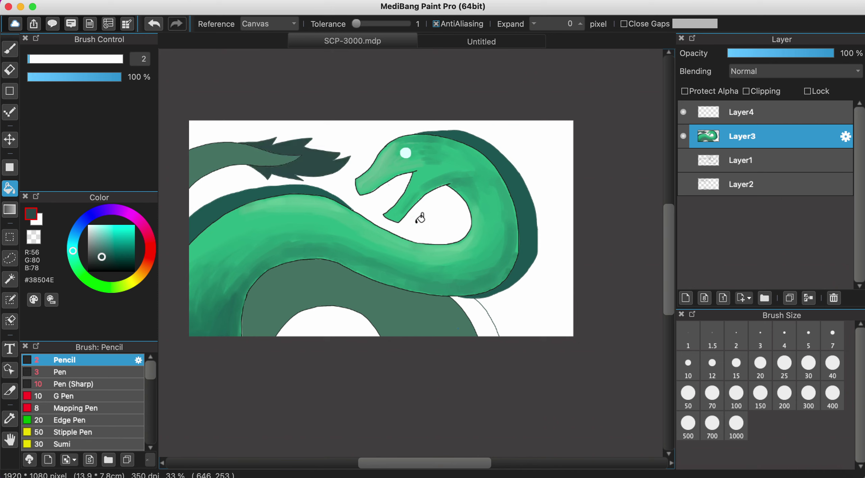
pyautogui.click(494, 326)
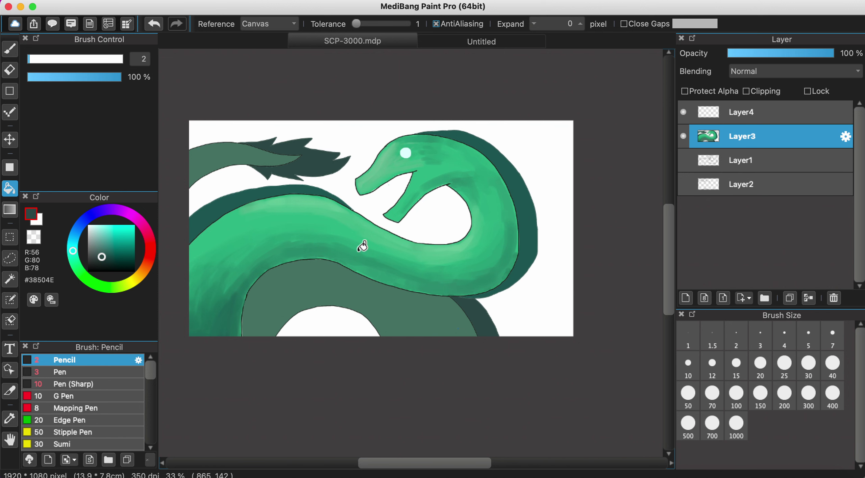
# Choose the Watercolor (Wet) brush, sample the medium green swatch in Untitled, and paint a soft stroke on the lower coil in SCP-3000.mdp.
pyautogui.scroll(3, 358, 255)
pyautogui.scroll(-3, 358, 243)
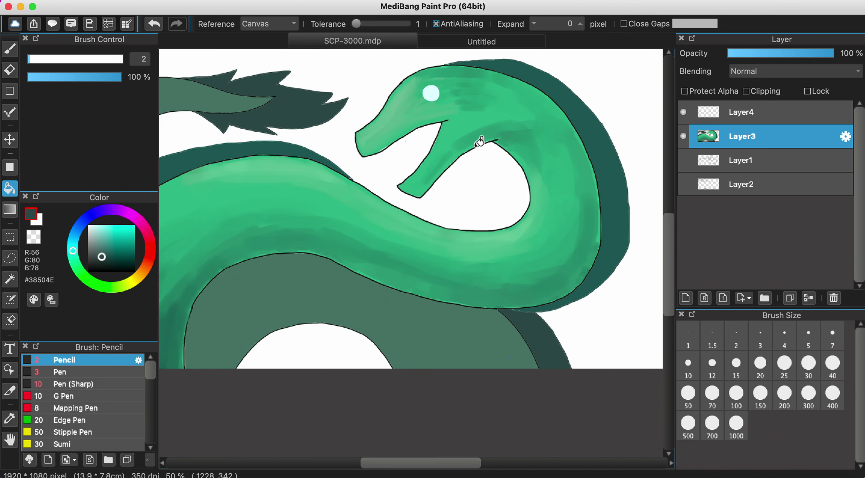
pyautogui.click(444, 46)
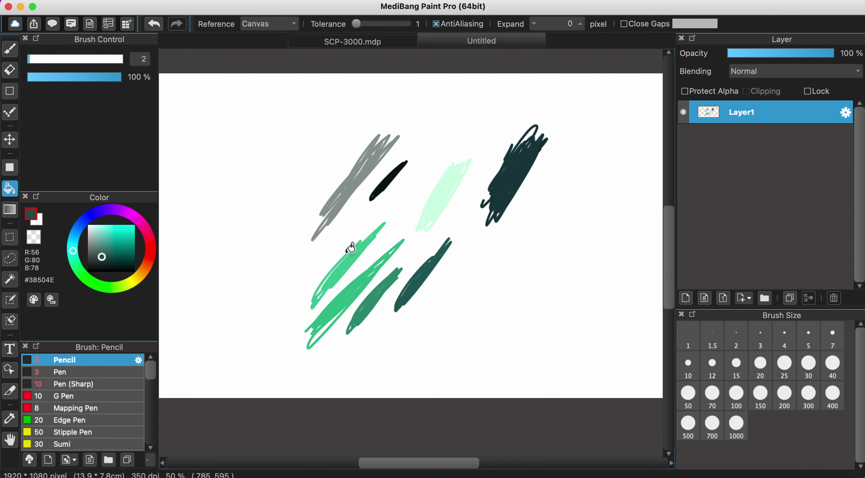
pyautogui.click(11, 49)
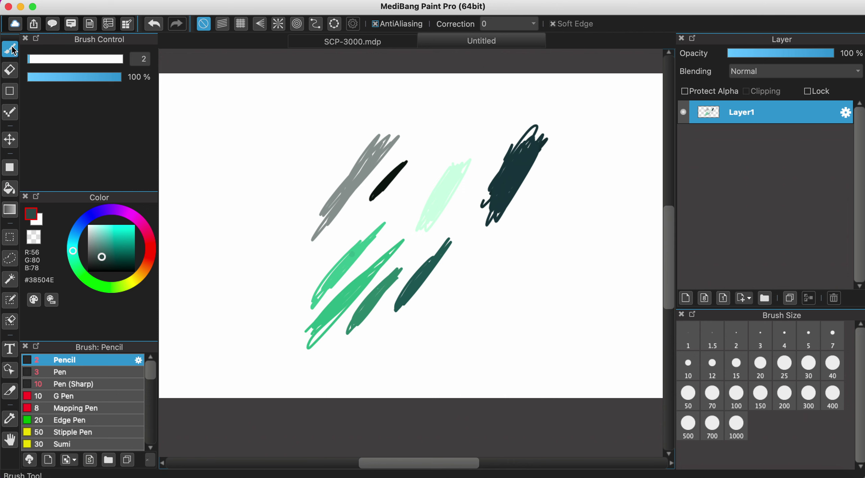
pyautogui.scroll(-3, 120, 399)
pyautogui.click(109, 397)
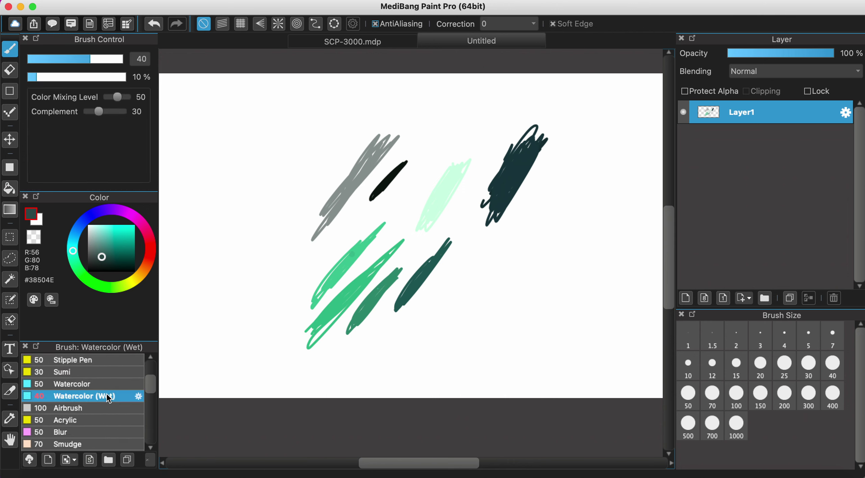
pyautogui.rightClick(373, 299)
pyautogui.click(361, 42)
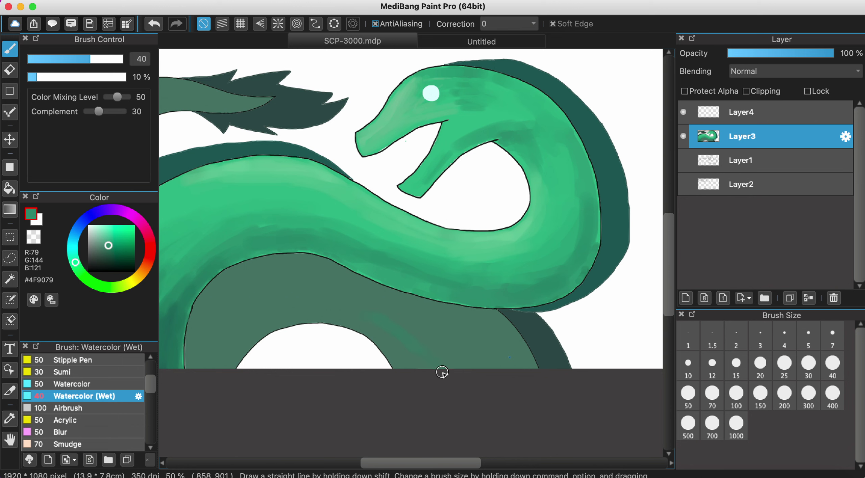
# Sample the light green #82C09F from the serpent's snout and paint a highlight along the tail near its tip.
pyautogui.hscroll(-6, 416, 251)
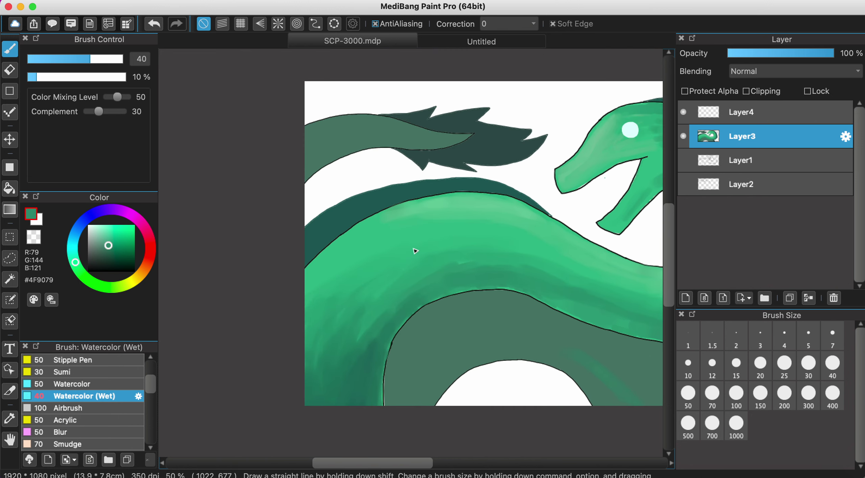
pyautogui.hscroll(8, 389, 107)
pyautogui.scroll(2, 389, 108)
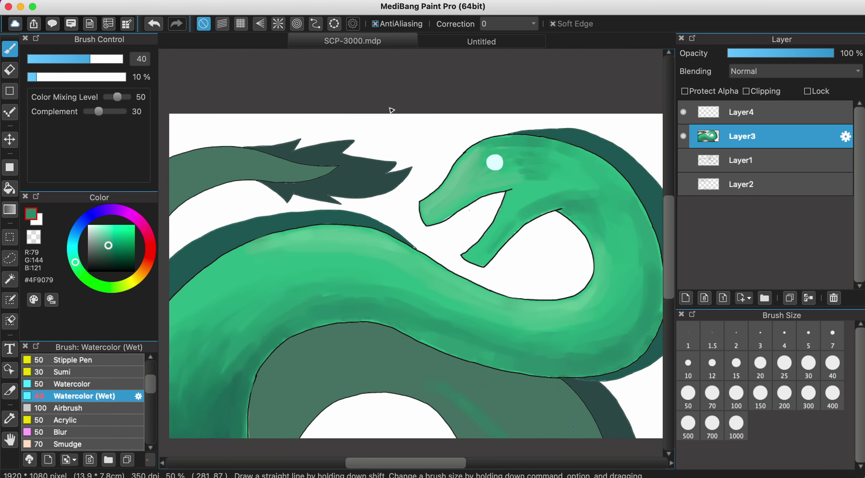
pyautogui.keyDown('alt'); pyautogui.click(461, 173); pyautogui.keyUp('alt')
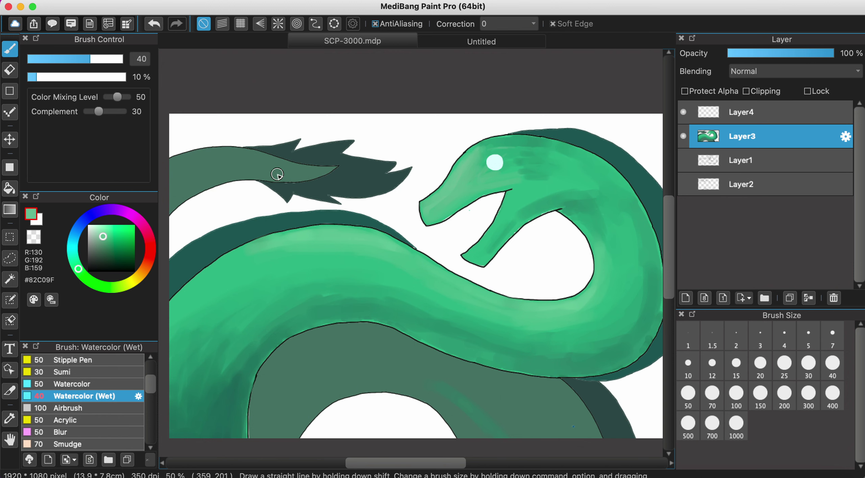
pyautogui.scroll(2, 276, 173)
pyautogui.moveTo(223, 156)
pyautogui.mouseDown()
pyautogui.moveTo(226, 164)
pyautogui.moveTo(337, 174)
pyautogui.moveTo(198, 166)
pyautogui.mouseUp()
pyautogui.scroll(-2, 198, 166)
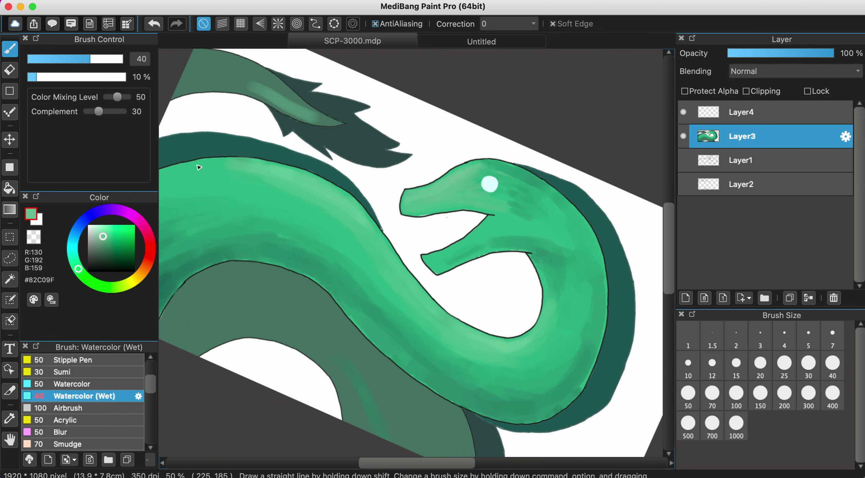
# Sample the tail's base green #587B6F and blend the upper and body-side edges of the tail highlight.
pyautogui.scroll(-1, 306, 168)
pyautogui.scroll(-3, 356, 174)
pyautogui.press('Down')
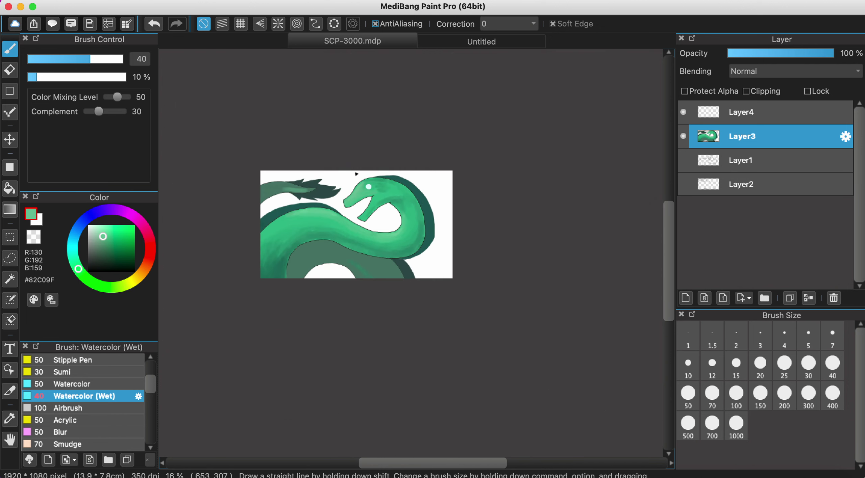
pyautogui.press('Left')
pyautogui.press('Down')
pyautogui.scroll(3, 262, 236)
pyautogui.scroll(4, 341, 112)
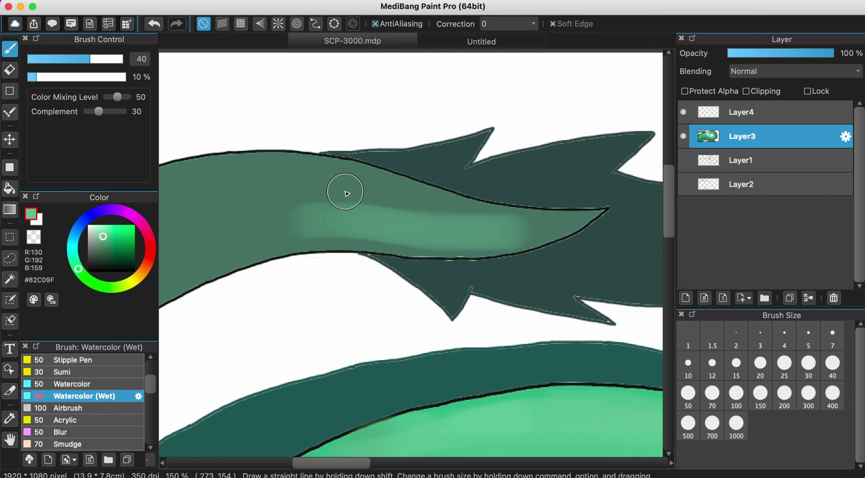
pyautogui.rightClick(344, 192)
pyautogui.moveTo(312, 196)
pyautogui.mouseDown()
pyautogui.moveTo(429, 212)
pyautogui.moveTo(250, 220)
pyautogui.mouseUp()
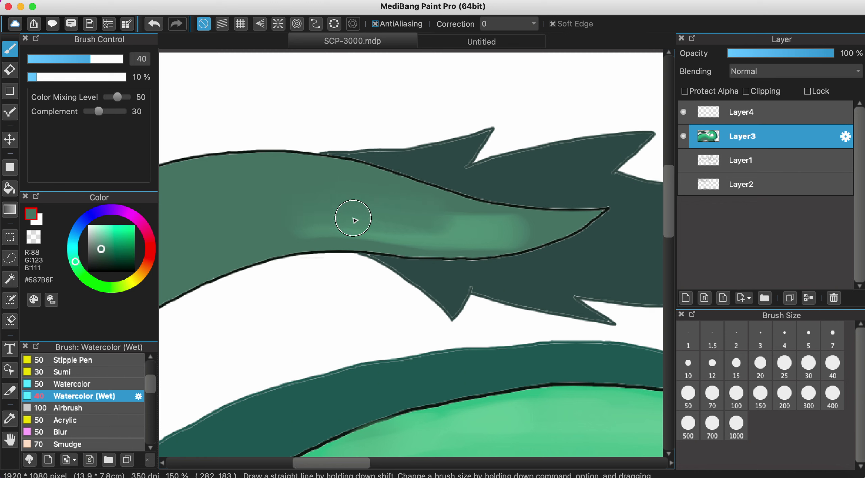
# Set the brush size to 20 and smooth the highlight towards the tail tip with sampled greens such as #699984.
pyautogui.click(713, 374)
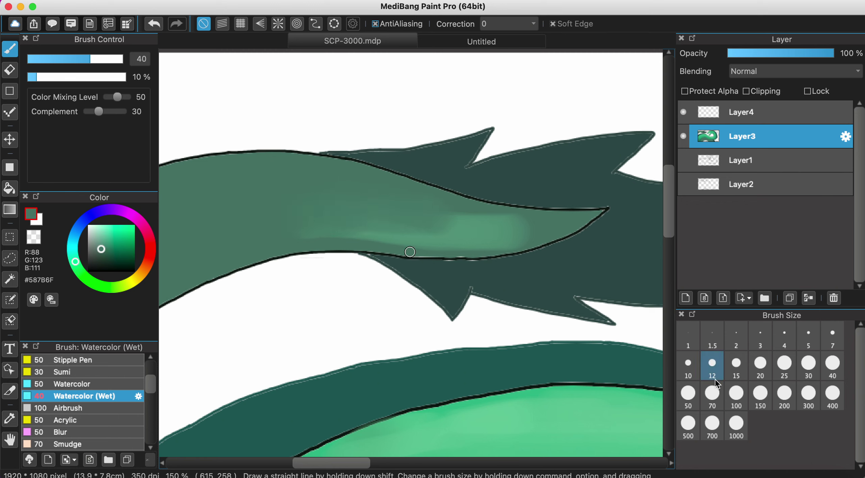
pyautogui.click(761, 365)
pyautogui.keyDown('alt'); pyautogui.click(510, 233); pyautogui.keyUp('alt')
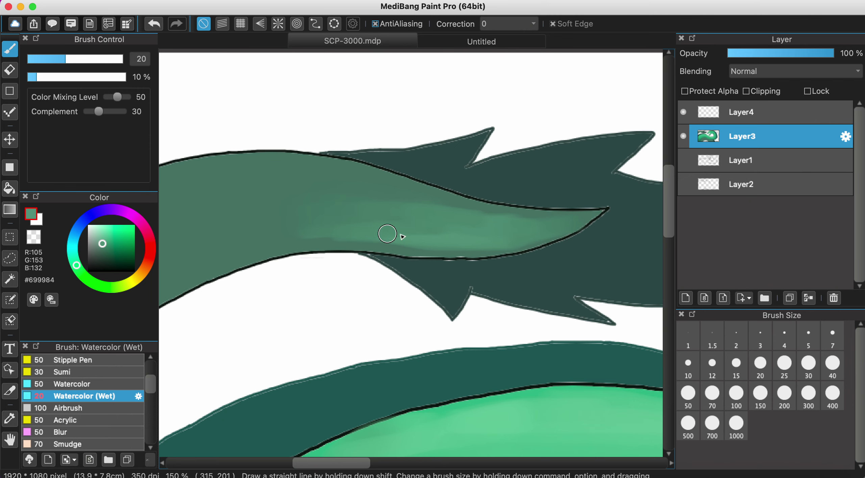
pyautogui.keyDown('alt'); pyautogui.click(321, 238); pyautogui.keyUp('alt')
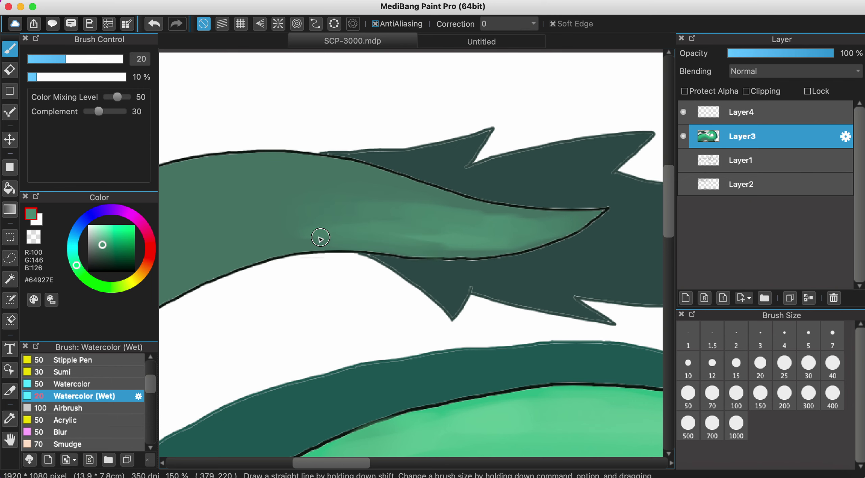
# Sample the dark green #3A7163 from the shaded part of the upper body beside the lower coil.
pyautogui.press('super+minus')
pyautogui.scroll(-8, 284, 213)
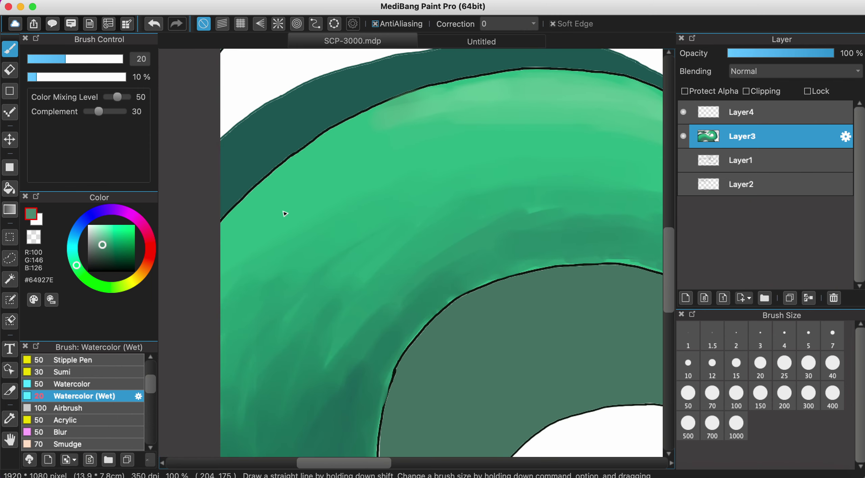
pyautogui.scroll(-3, 285, 213)
pyautogui.keyDown('alt'); pyautogui.click(305, 279); pyautogui.keyUp('alt')
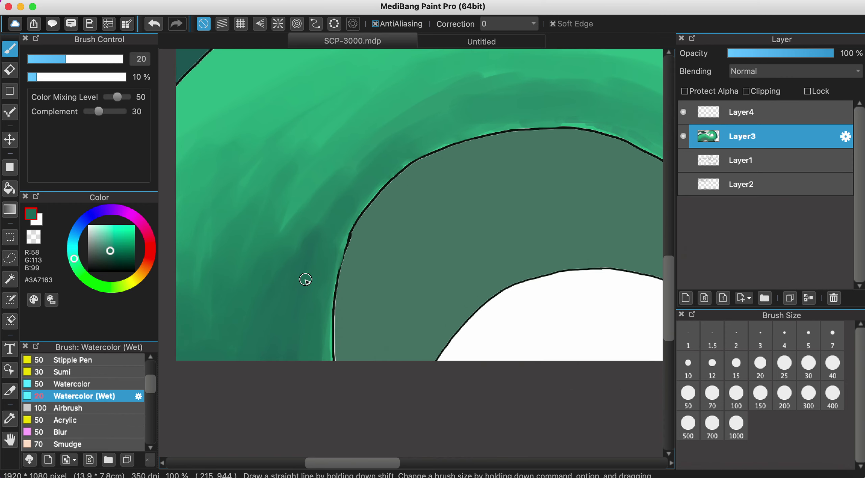
# Try a size 20 shading stroke across the lower coil and undo it.
pyautogui.hscroll(5, 421, 255)
pyautogui.moveTo(430, 214); pyautogui.dragTo(334, 280)
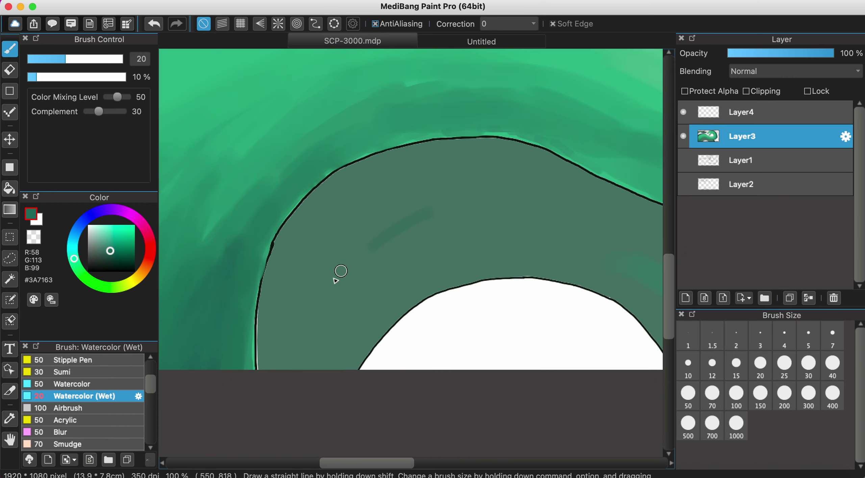
pyautogui.press('super+z')
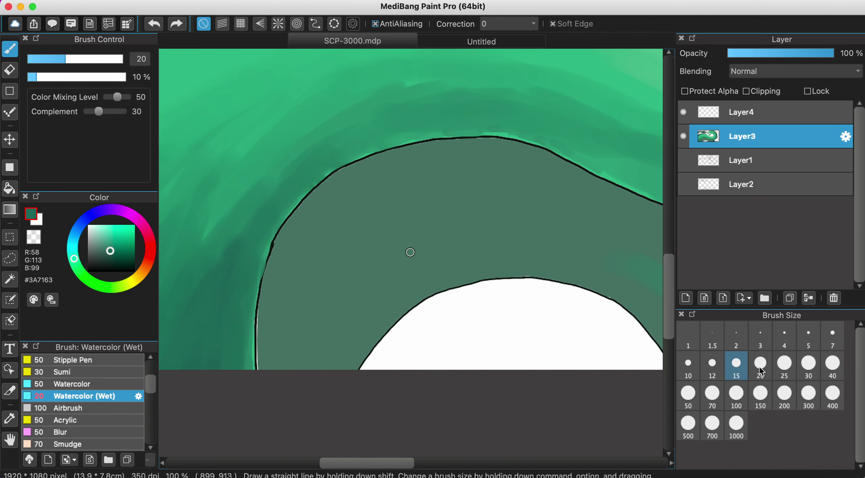
# Shade the lower coil along its inner edge with #3A7163 at brush size 50, and soften the shadow's outer side with #587B6F.
pyautogui.click(687, 394)
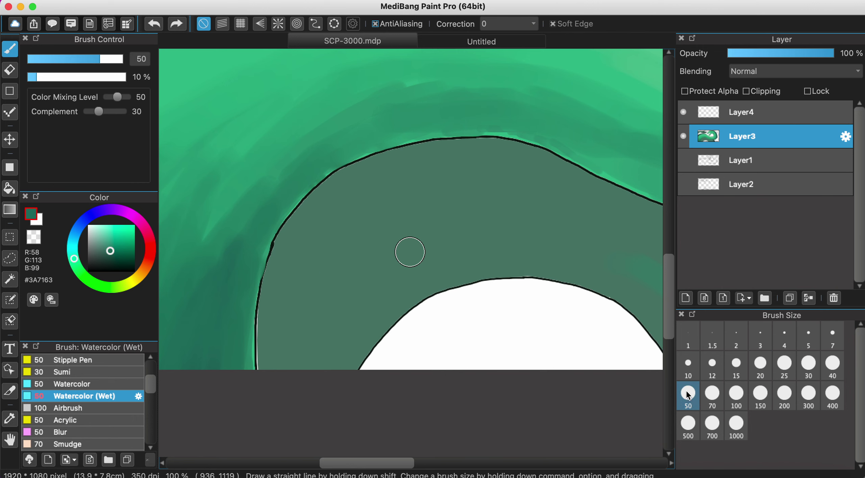
pyautogui.scroll(-2, 458, 186)
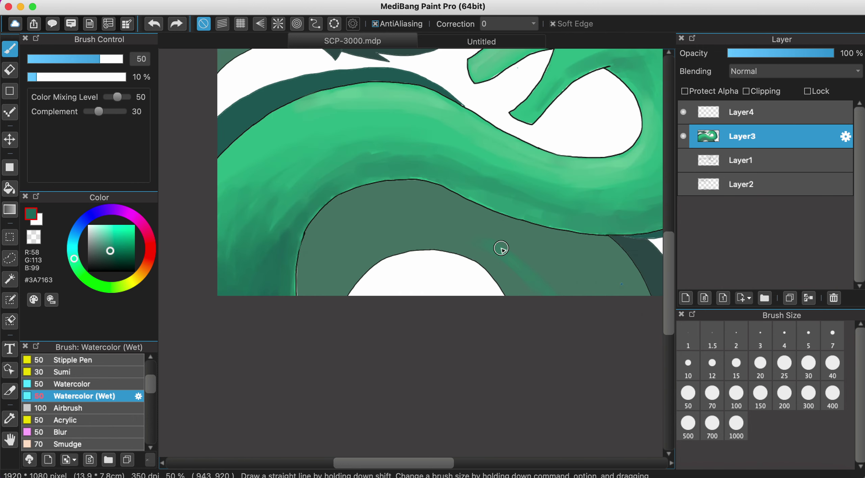
pyautogui.moveTo(512, 260)
pyautogui.mouseDown()
pyautogui.moveTo(537, 299)
pyautogui.moveTo(550, 301)
pyautogui.mouseUp()
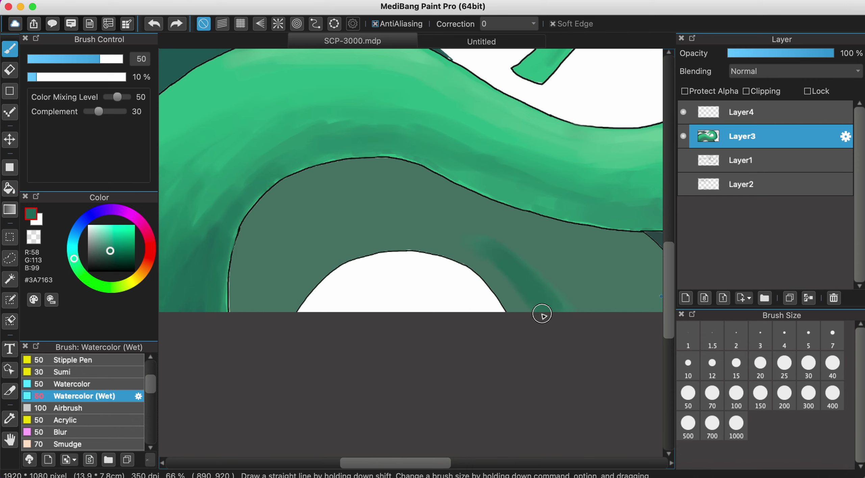
pyautogui.moveTo(312, 261)
pyautogui.mouseDown()
pyautogui.moveTo(267, 322)
pyautogui.moveTo(310, 259)
pyautogui.moveTo(279, 313)
pyautogui.mouseUp()
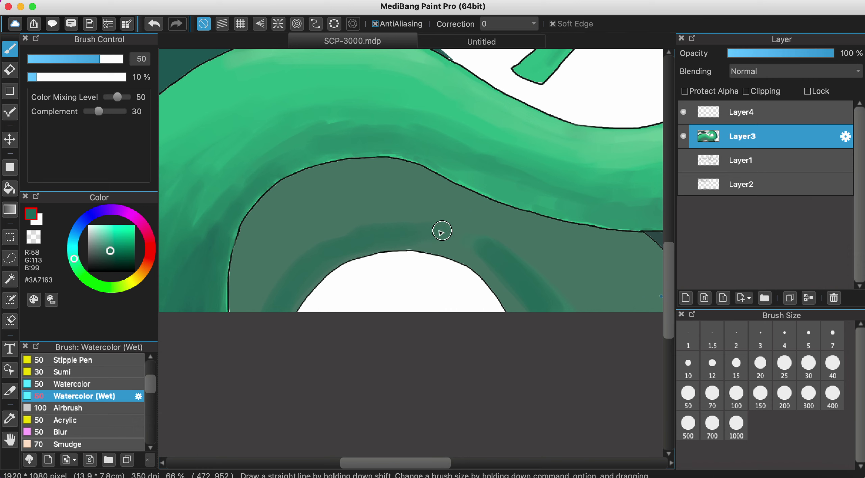
pyautogui.moveTo(442, 231); pyautogui.dragTo(461, 241)
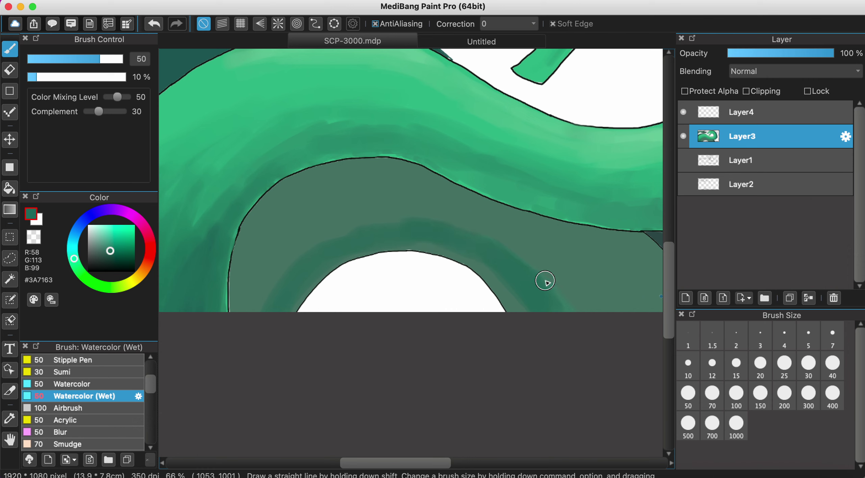
pyautogui.rightClick(557, 272)
pyautogui.moveTo(524, 247); pyautogui.dragTo(570, 314)
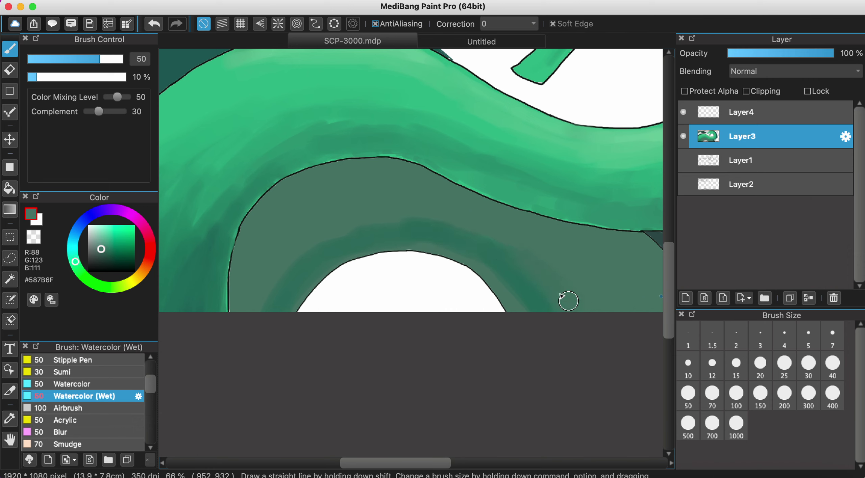
# Blend the lower coil's shadow outward into its base colour with sampled greens #4D766A, #407164 and #587B6F.
pyautogui.keyDown('alt'); pyautogui.click(540, 280); pyautogui.keyUp('alt')
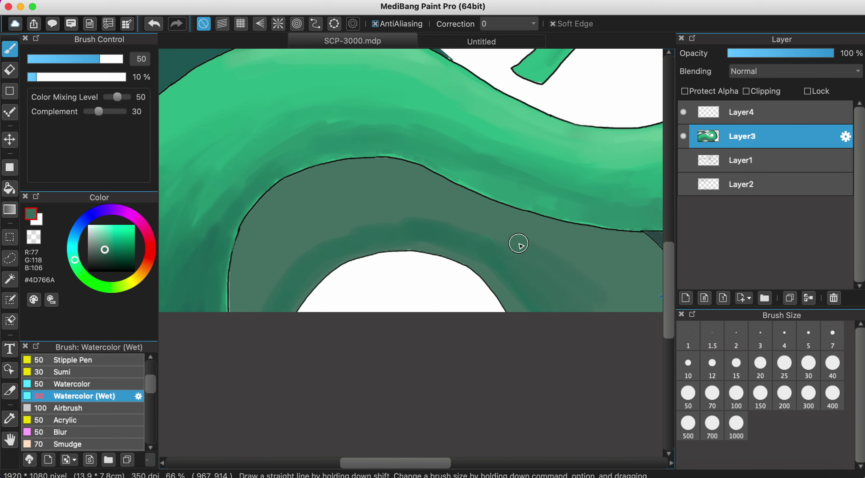
pyautogui.moveTo(518, 243); pyautogui.dragTo(462, 220)
pyautogui.keyDown('alt'); pyautogui.click(421, 226); pyautogui.keyUp('alt')
pyautogui.moveTo(406, 223); pyautogui.dragTo(375, 220)
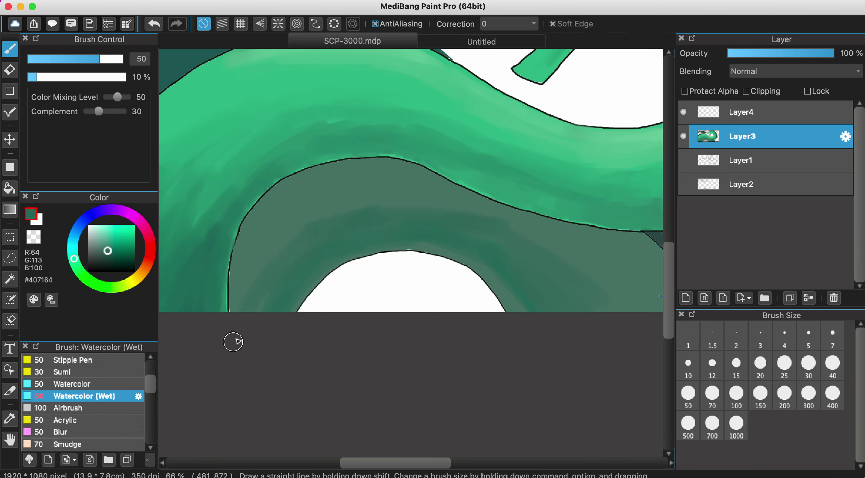
pyautogui.keyDown('alt'); pyautogui.click(314, 225); pyautogui.keyUp('alt')
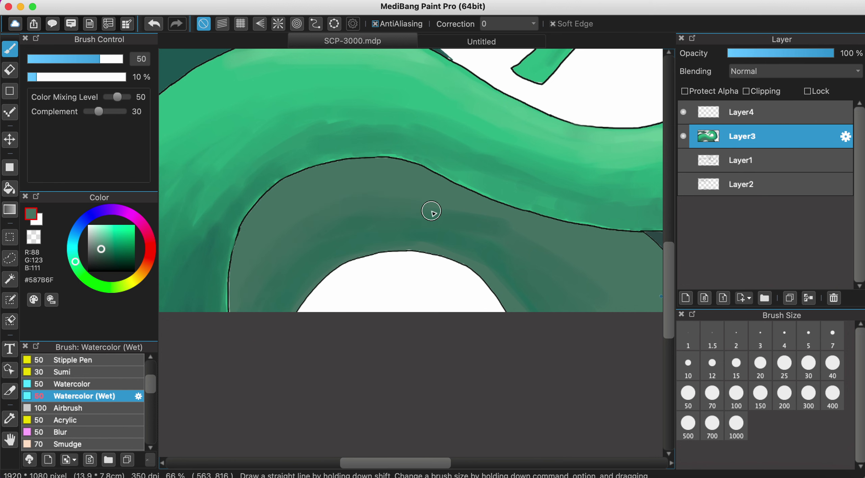
# Smooth the shading across the middle and right part of the lower coil with sampled greens #417365, #587B6F and #4D7668.
pyautogui.scroll(-2, 606, 316)
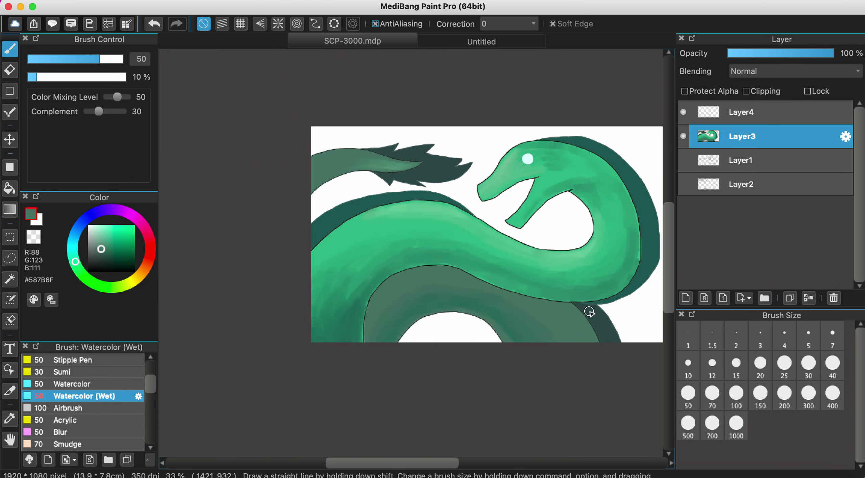
pyautogui.hscroll(2, 591, 313)
pyautogui.press('super+plus')
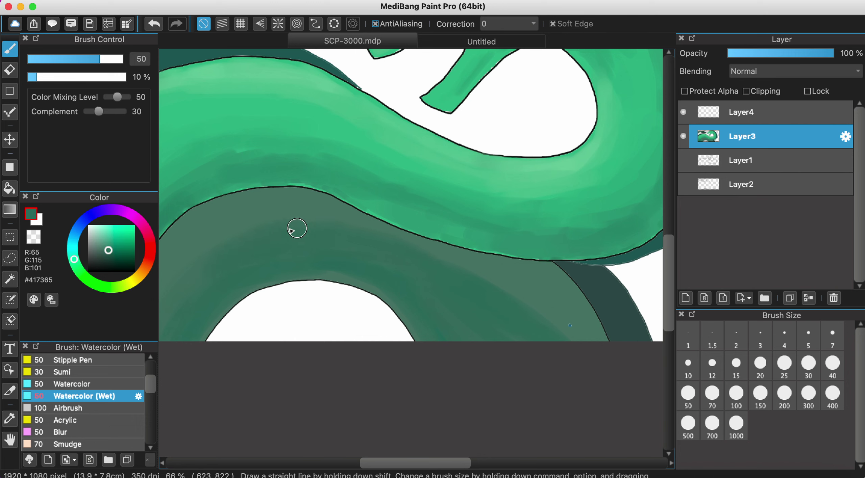
pyautogui.rightClick(265, 221)
pyautogui.moveTo(218, 242)
pyautogui.mouseDown()
pyautogui.moveTo(263, 227)
pyautogui.moveTo(327, 223)
pyautogui.mouseUp()
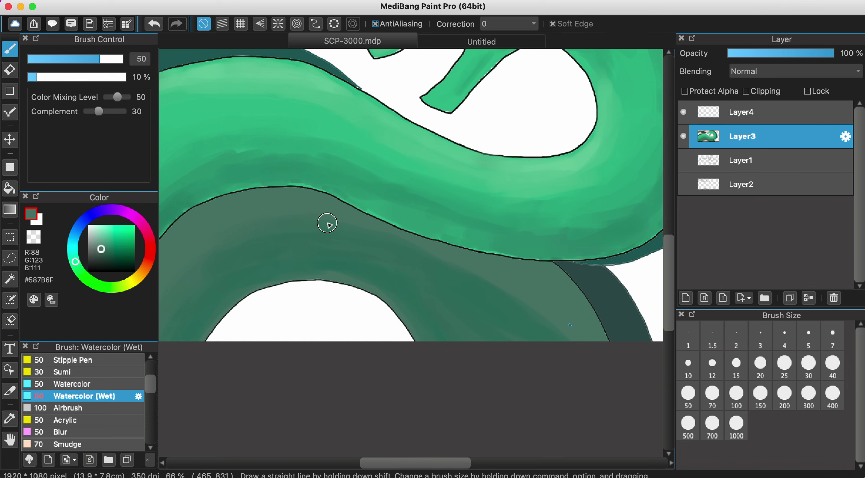
pyautogui.keyDown('alt'); pyautogui.click(266, 237); pyautogui.keyUp('alt')
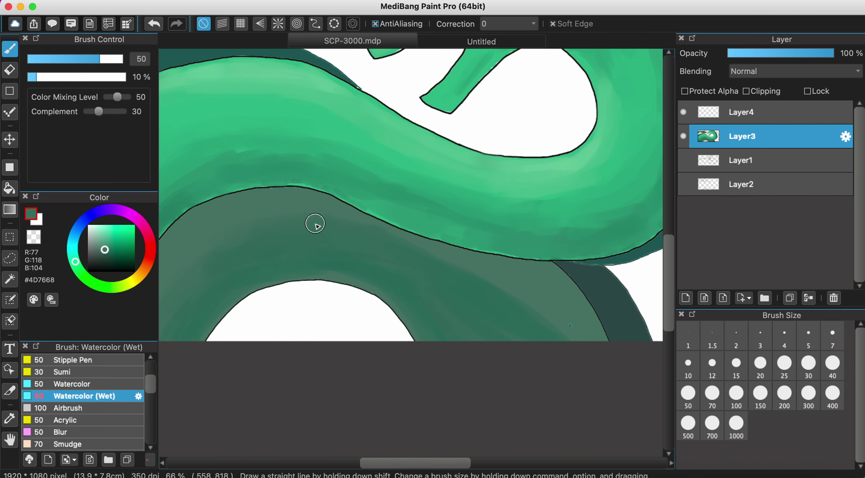
pyautogui.hscroll(-5, 318, 216)
pyautogui.scroll(-1, 319, 216)
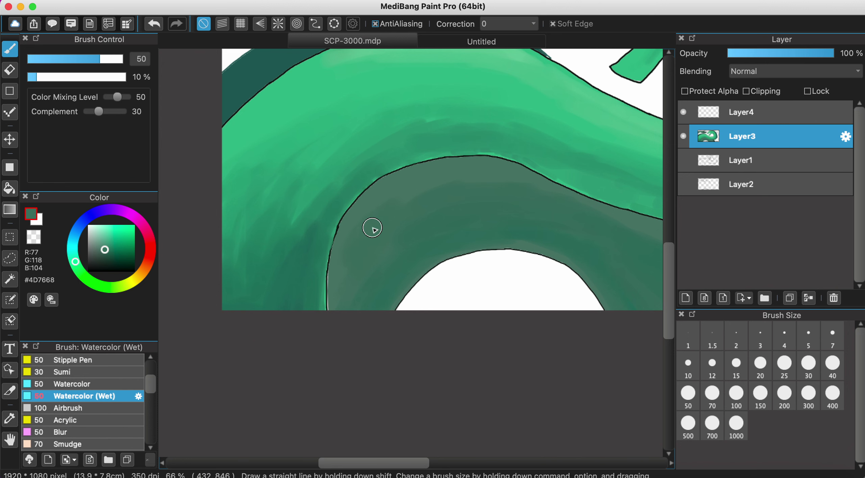
# Darken the lower coil's inner edge with #38504E sampled from the adjoining dark fin, and soften it with #4B7568.
pyautogui.scroll(-3, 389, 206)
pyautogui.scroll(3, 389, 206)
pyautogui.hscroll(2, 388, 206)
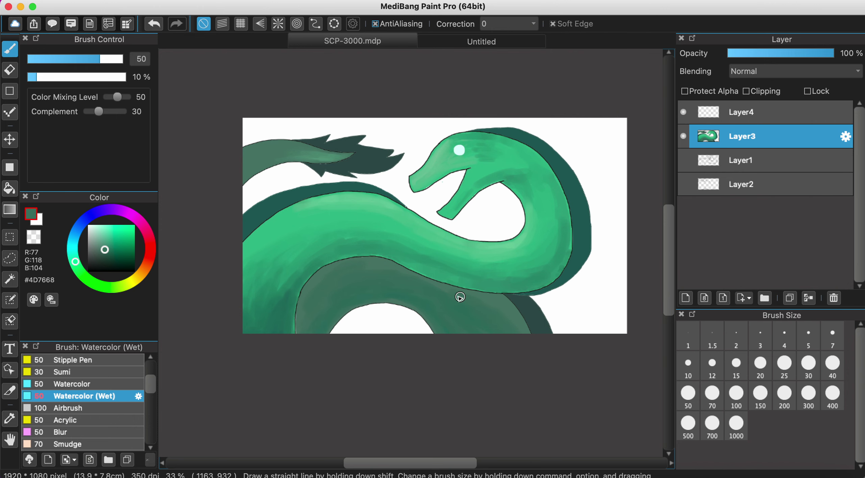
pyautogui.scroll(5, 460, 297)
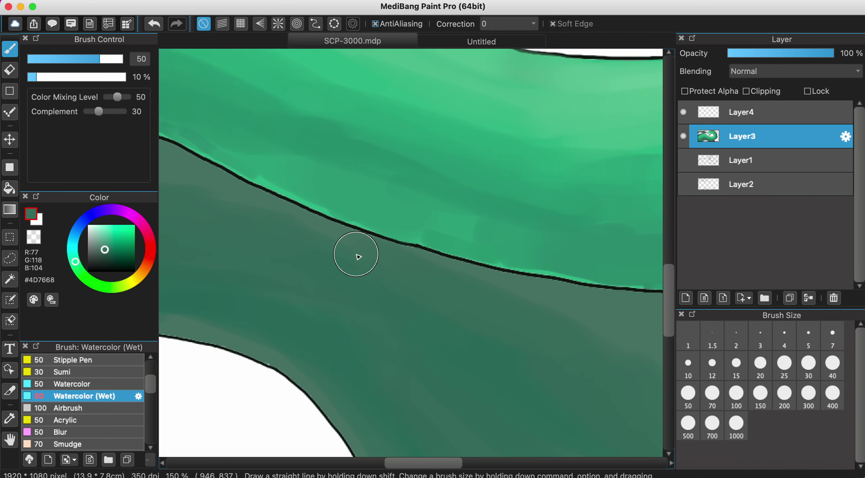
pyautogui.hscroll(-5, 264, 223)
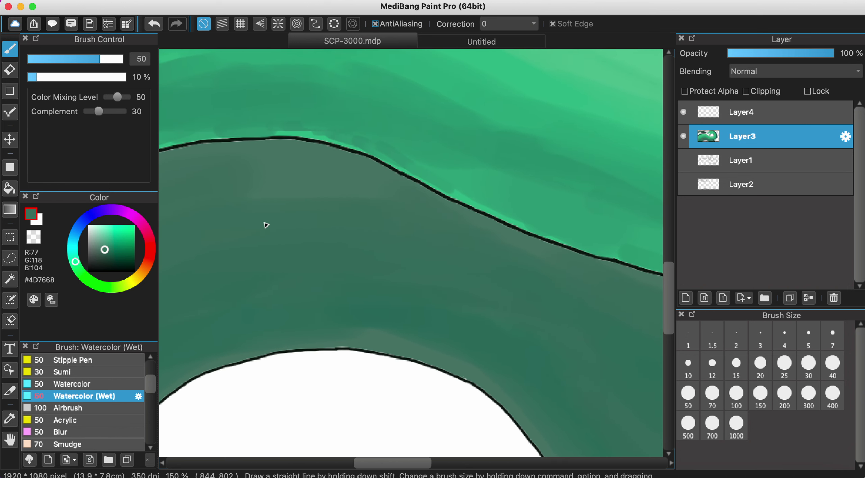
pyautogui.scroll(-3, 282, 203)
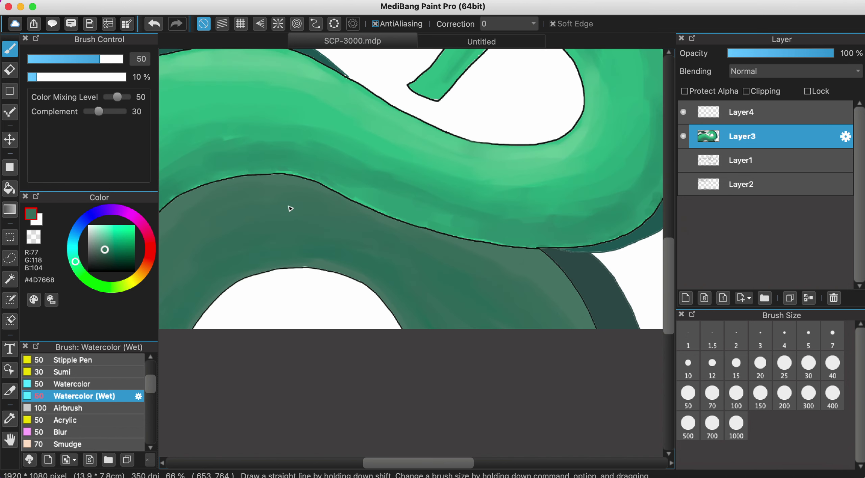
pyautogui.keyDown('alt'); pyautogui.click(588, 282); pyautogui.keyUp('alt')
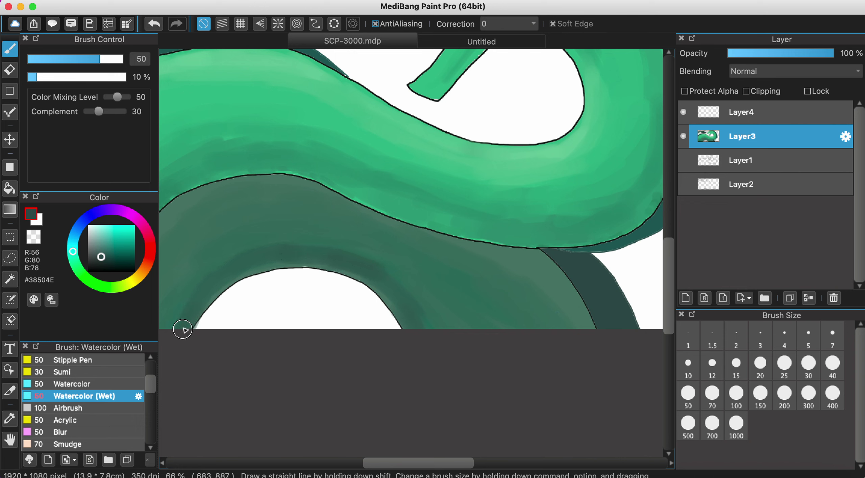
pyautogui.keyDown('alt'); pyautogui.click(190, 280); pyautogui.keyUp('alt')
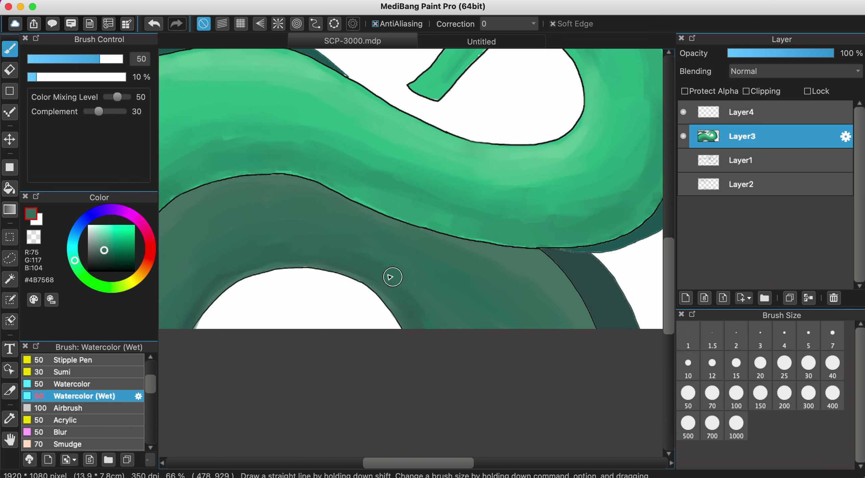
# Sample the light green #5EB78F from the middle of the upper body.
pyautogui.scroll(-1, 468, 317)
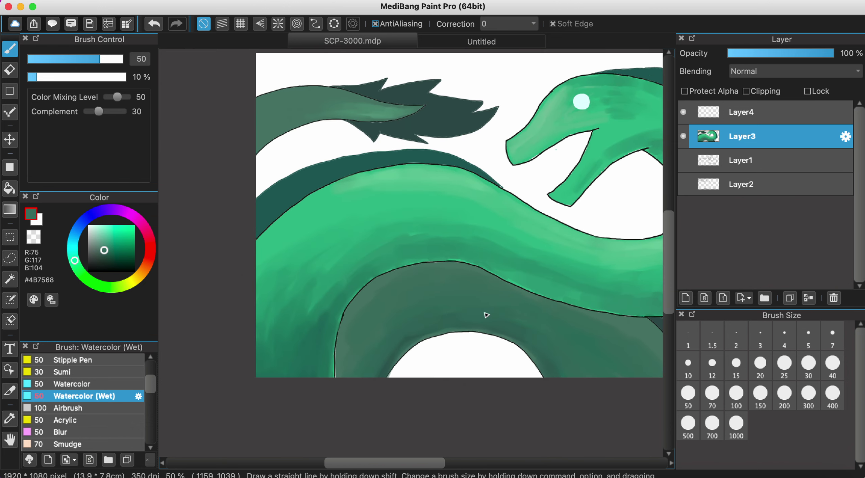
pyautogui.scroll(-2, 463, 315)
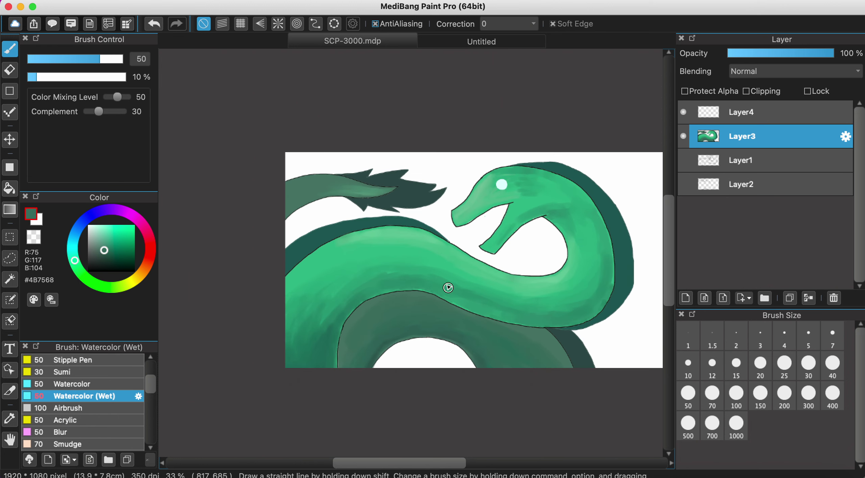
pyautogui.scroll(2, 411, 262)
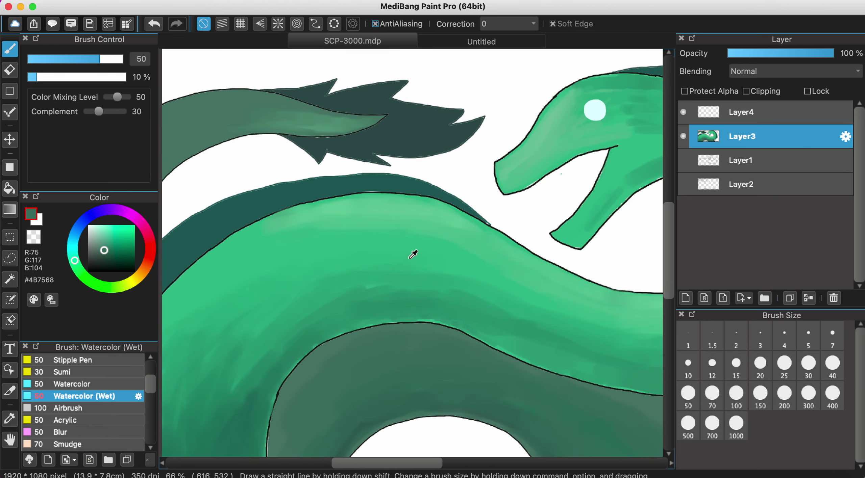
pyautogui.keyDown('alt'); pyautogui.click(412, 254); pyautogui.keyUp('alt')
pyautogui.scroll(-5, 390, 381)
pyautogui.hscroll(-3, 389, 382)
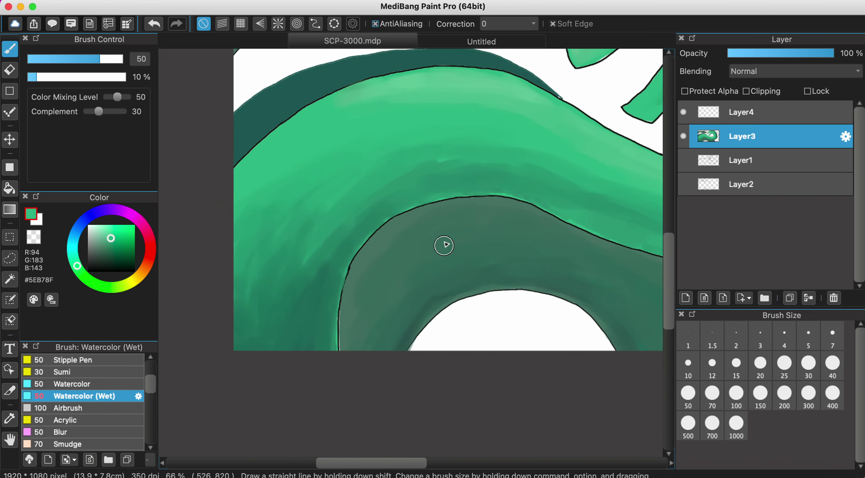
# Try a #5EB78F highlight stroke across the left middle of the lower coil and undo it.
pyautogui.moveTo(444, 245); pyautogui.dragTo(394, 282)
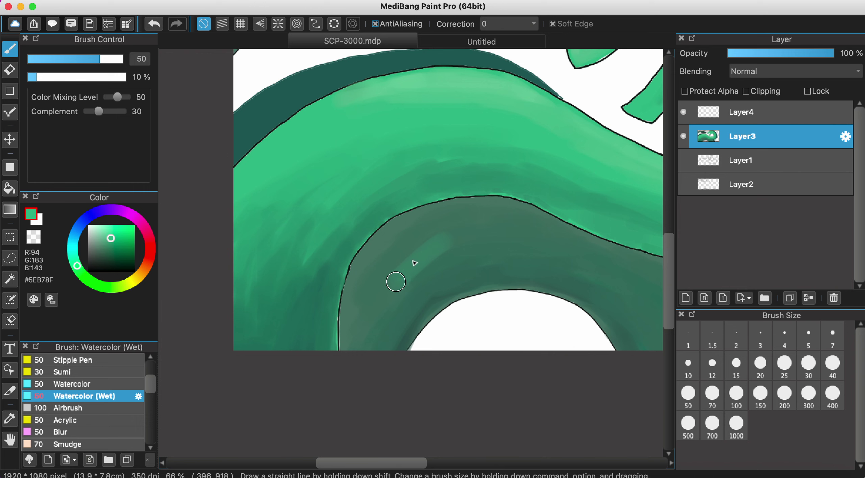
pyautogui.click(164, 25)
# Paint a #5EB78F highlight along the lower coil's outer edge and blend it with sampled greens #4D7568 and #549177.
pyautogui.moveTo(450, 210)
pyautogui.mouseDown()
pyautogui.moveTo(395, 239)
pyautogui.moveTo(414, 226)
pyautogui.moveTo(401, 229)
pyautogui.moveTo(354, 285)
pyautogui.moveTo(390, 247)
pyautogui.moveTo(450, 221)
pyautogui.moveTo(499, 214)
pyautogui.mouseUp()
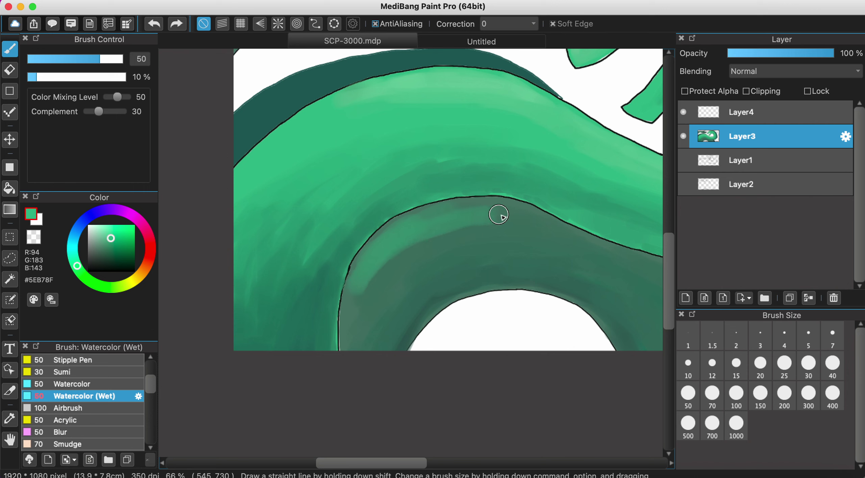
pyautogui.keyDown('alt'); pyautogui.click(460, 233); pyautogui.keyUp('alt')
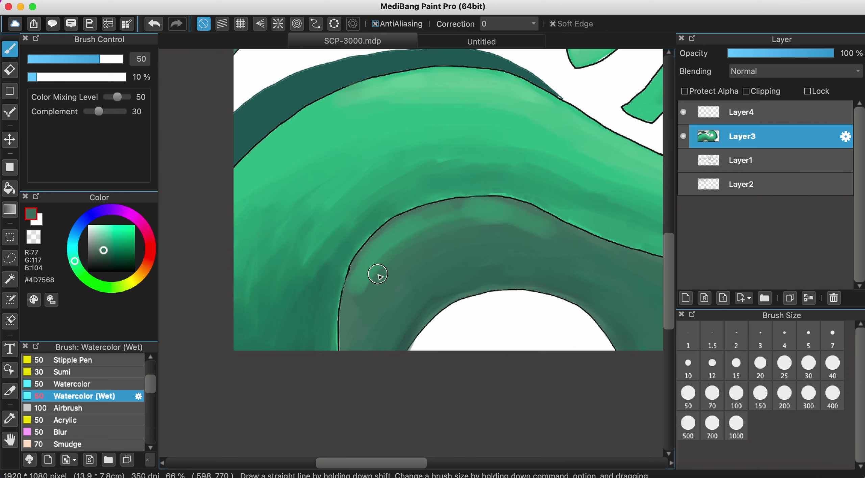
pyautogui.keyDown('alt'); pyautogui.click(392, 240); pyautogui.keyUp('alt')
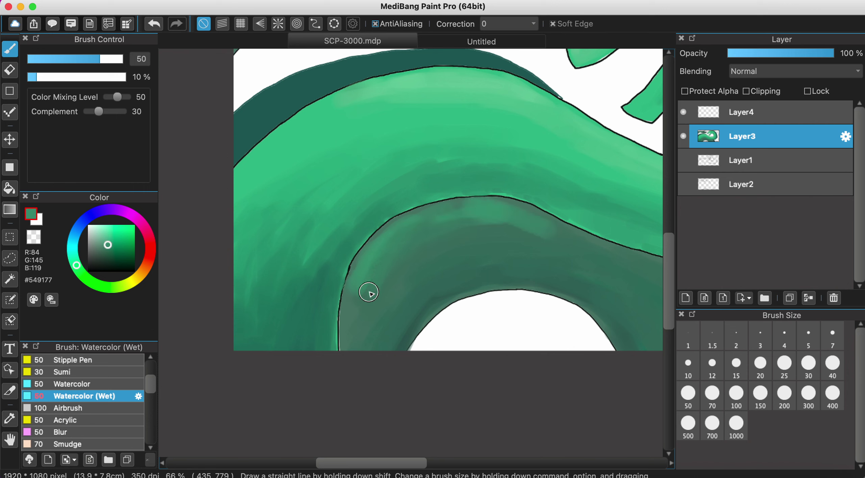
pyautogui.moveTo(469, 219); pyautogui.dragTo(544, 234)
pyautogui.hscroll(5, 570, 247)
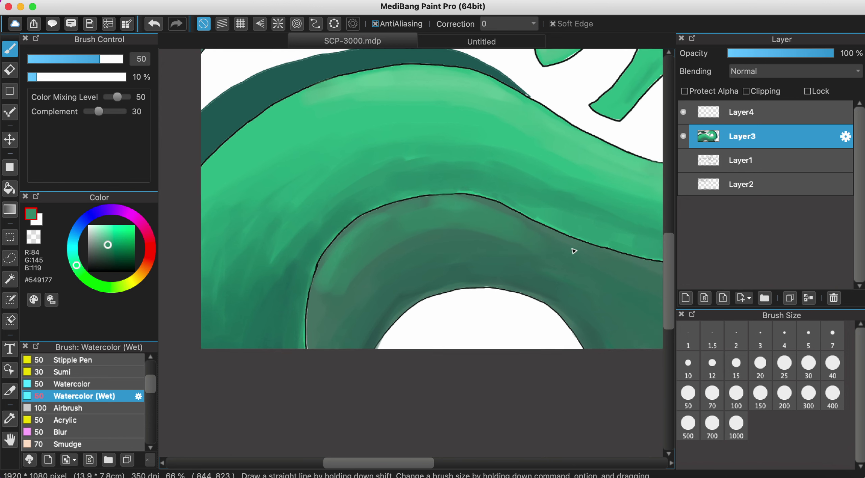
# Soften the inner side of the outer-edge highlight on the lower coil with sampled greens #4E7568, #569279 and #508571.
pyautogui.keyDown('alt'); pyautogui.click(338, 245); pyautogui.keyUp('alt')
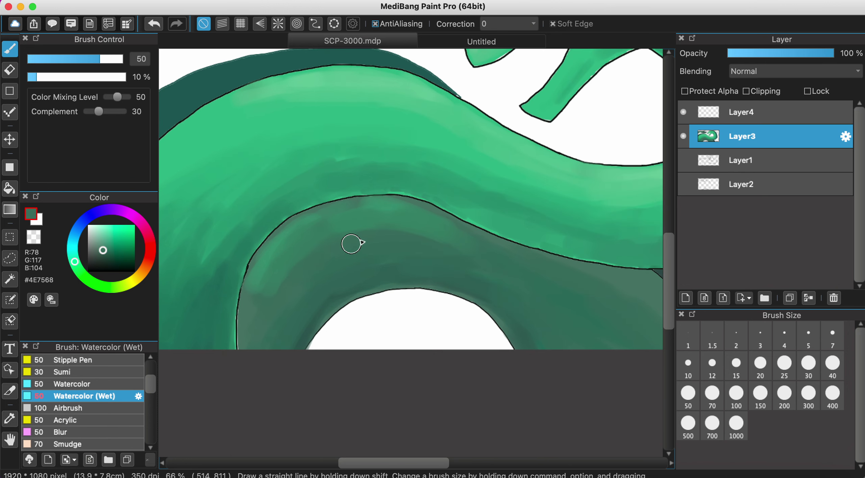
pyautogui.keyDown('alt'); pyautogui.click(257, 274); pyautogui.keyUp('alt')
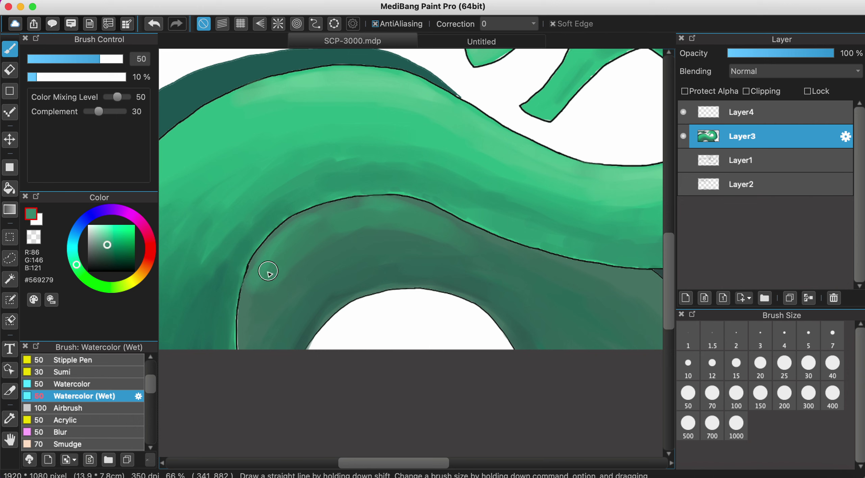
pyautogui.keyDown('alt'); pyautogui.click(266, 273); pyautogui.keyUp('alt')
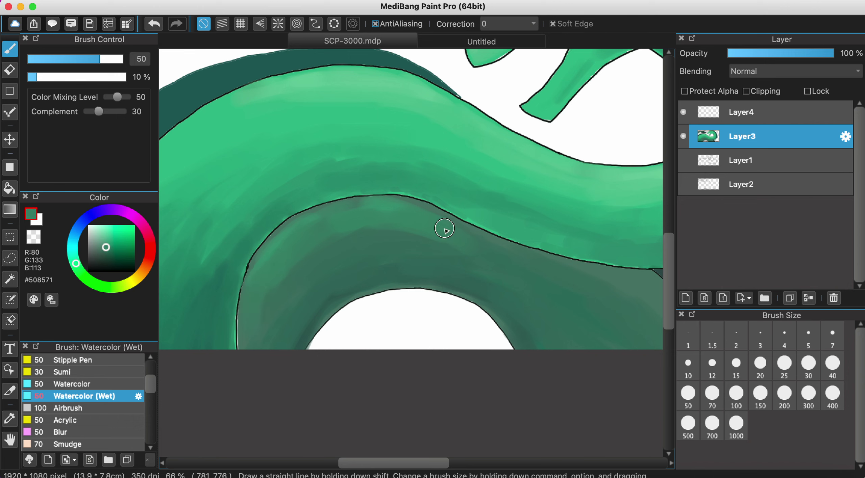
# Extend the highlight along the lower coil's outer edge to the dark fin using #508571 and sampled #55967A.
pyautogui.hscroll(5, 527, 261)
pyautogui.scroll(-1, 527, 261)
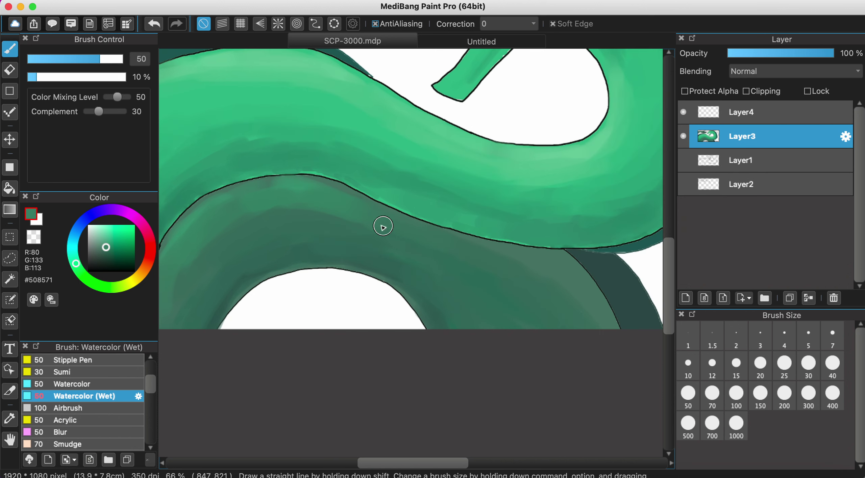
pyautogui.keyDown('alt'); pyautogui.click(301, 190); pyautogui.keyUp('alt')
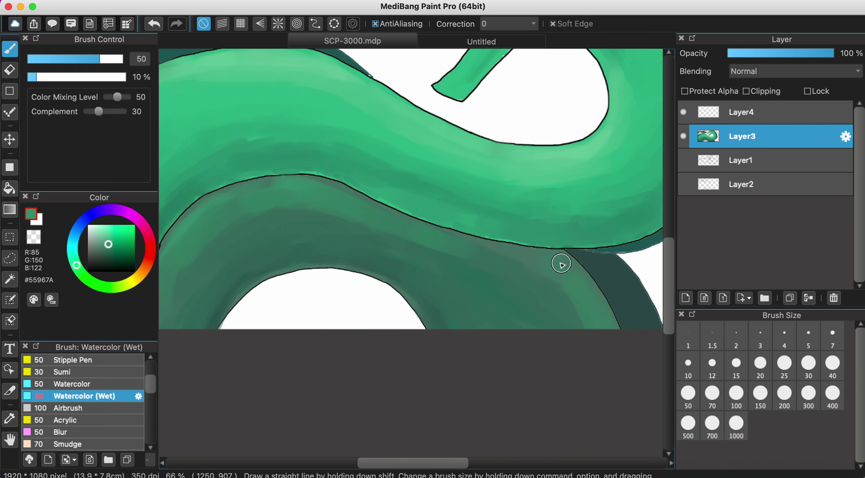
# Blend the highlight beside the dark fin into the coil with sampled greens #487365, #4F8771 and #4E856F.
pyautogui.scroll(-3, 517, 255)
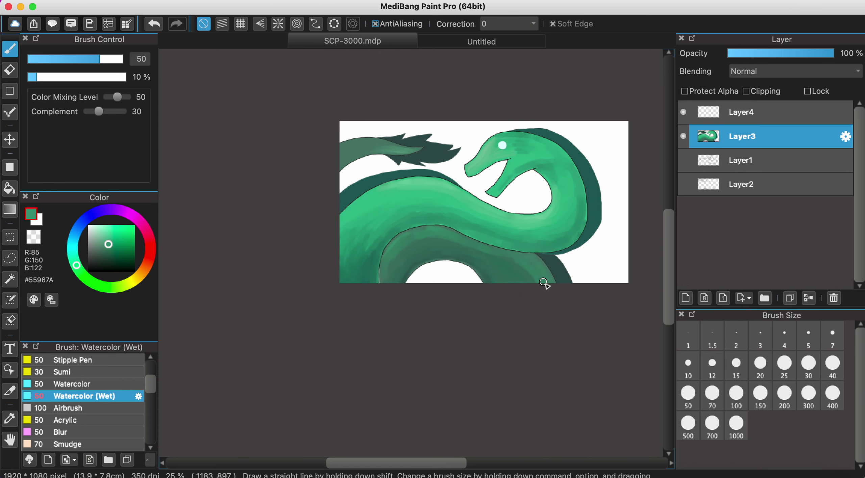
pyautogui.scroll(2, 517, 268)
pyautogui.keyDown('alt'); pyautogui.click(508, 263); pyautogui.keyUp('alt')
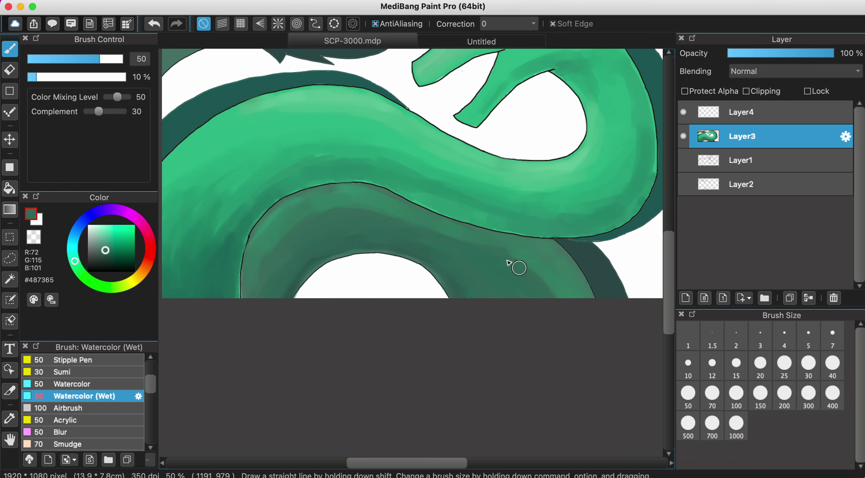
pyautogui.keyDown('alt'); pyautogui.click(558, 279); pyautogui.keyUp('alt')
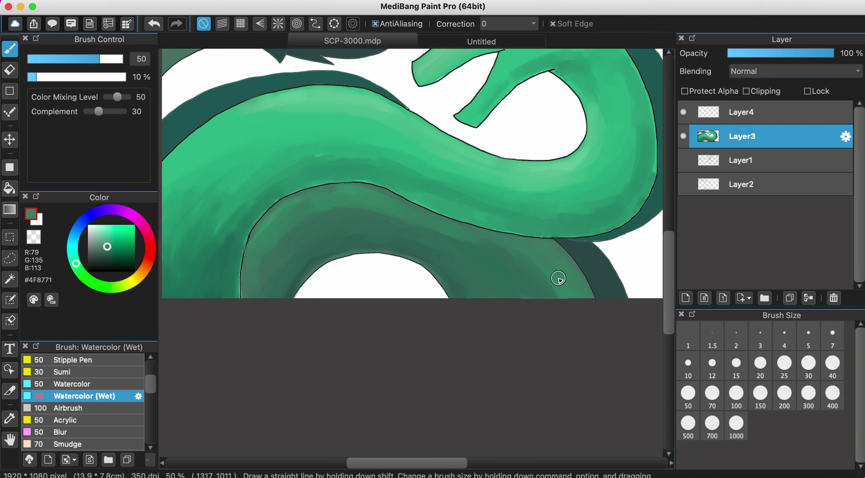
pyautogui.keyDown('alt'); pyautogui.click(450, 234); pyautogui.keyUp('alt')
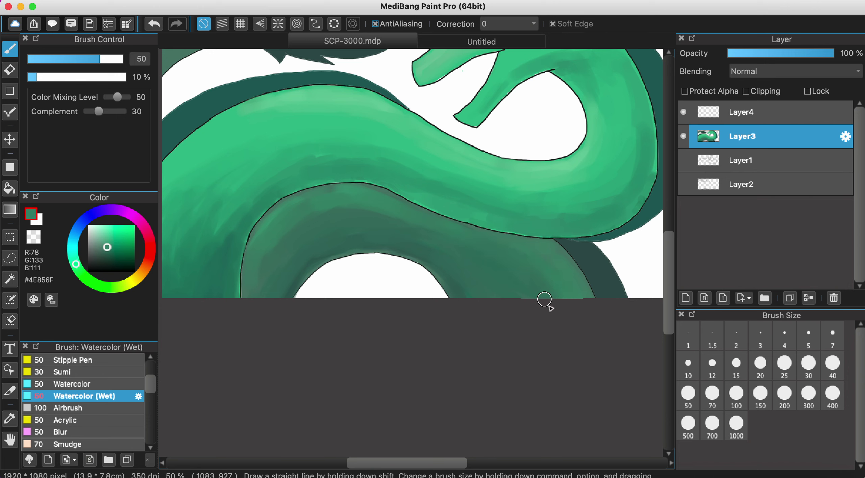
# Smooth the transition between highlight and shadow on the upper left of the lower coil with #4B7467 and #4F8871.
pyautogui.keyDown('alt'); pyautogui.click(322, 216); pyautogui.keyUp('alt')
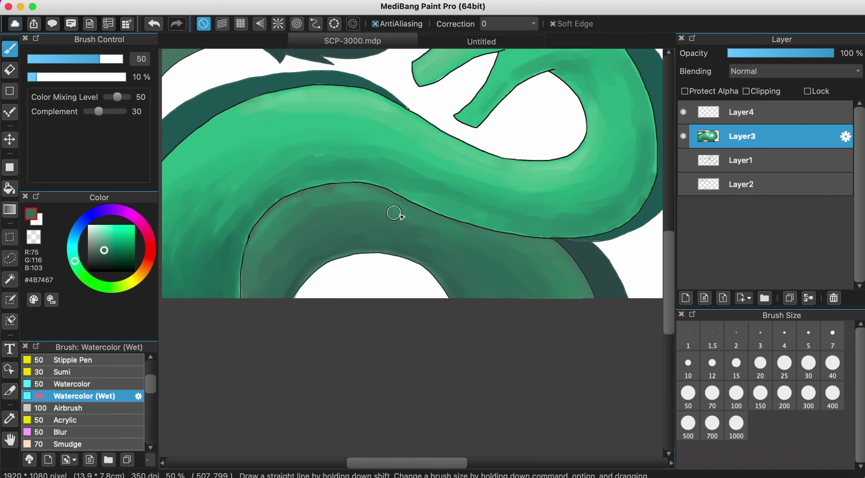
pyautogui.keyDown('alt'); pyautogui.click(320, 205); pyautogui.keyUp('alt')
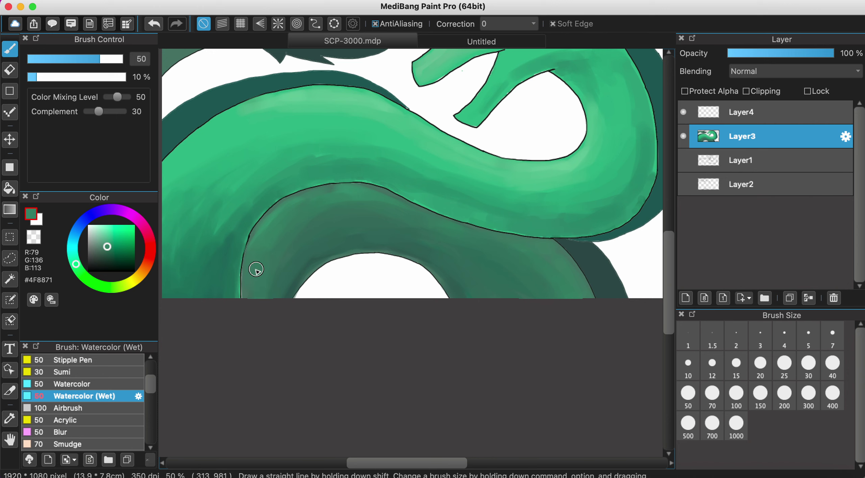
pyautogui.keyDown('alt'); pyautogui.click(292, 243); pyautogui.keyUp('alt')
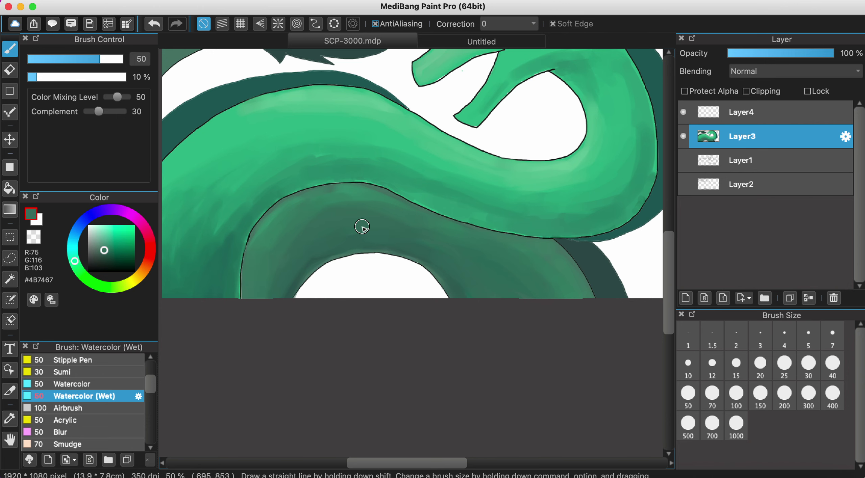
# Blend the highlight on the lower coil's upper-left edge using Watercolor (Wet) at size 10 with sampled greens #579179, #589279 and #57937A.
pyautogui.scroll(-2, 442, 241)
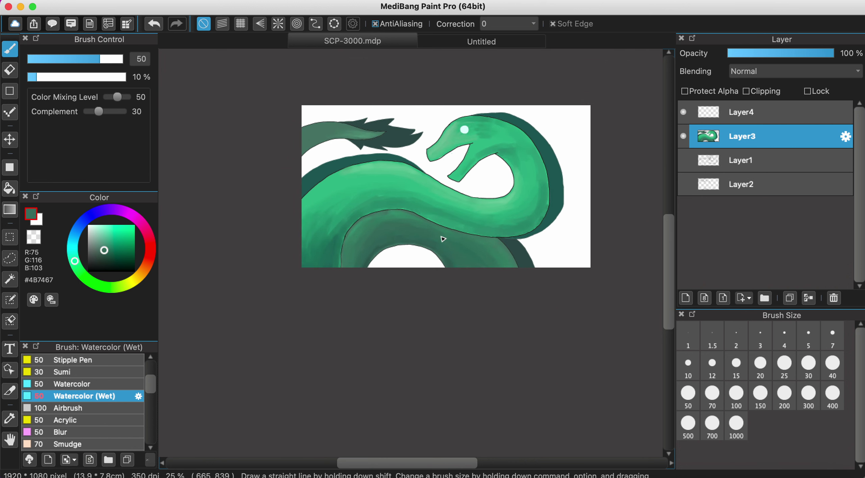
pyautogui.scroll(3, 498, 184)
pyautogui.scroll(-3, 498, 222)
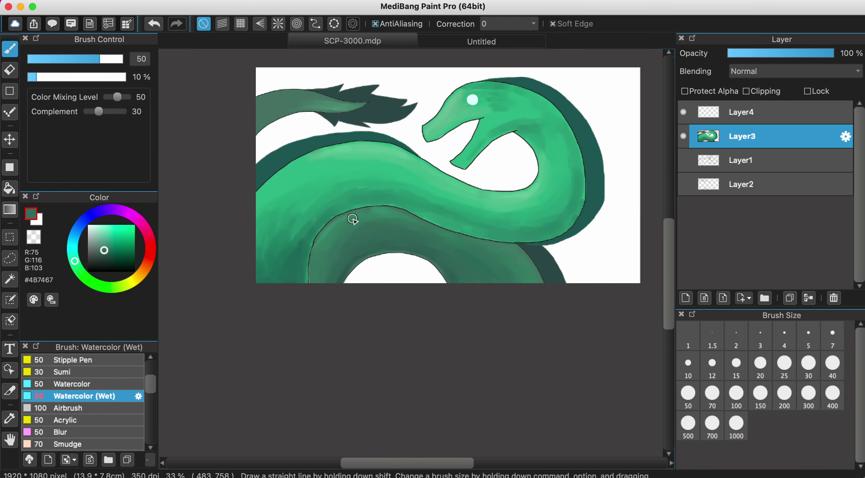
pyautogui.scroll(2, 354, 220)
pyautogui.scroll(3, 315, 228)
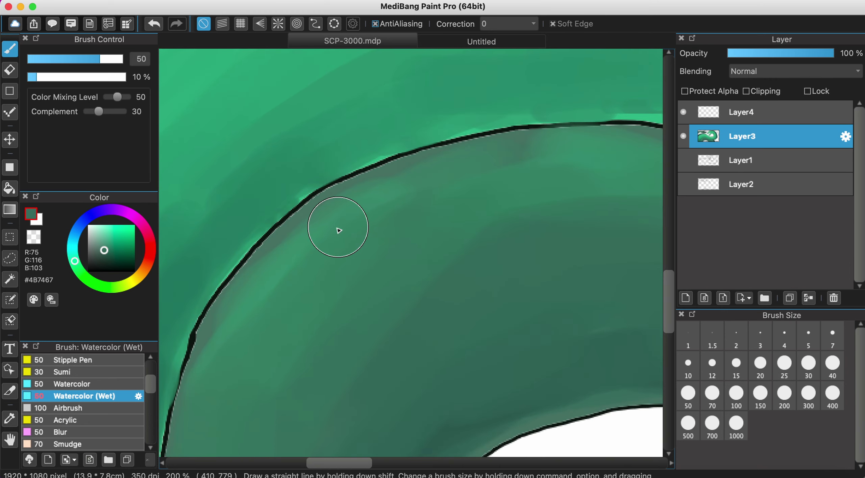
pyautogui.rightClick(315, 228)
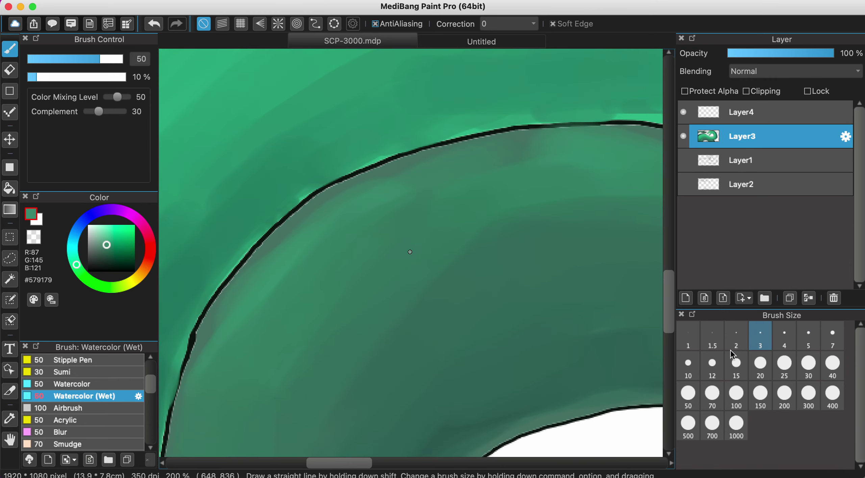
pyautogui.click(688, 363)
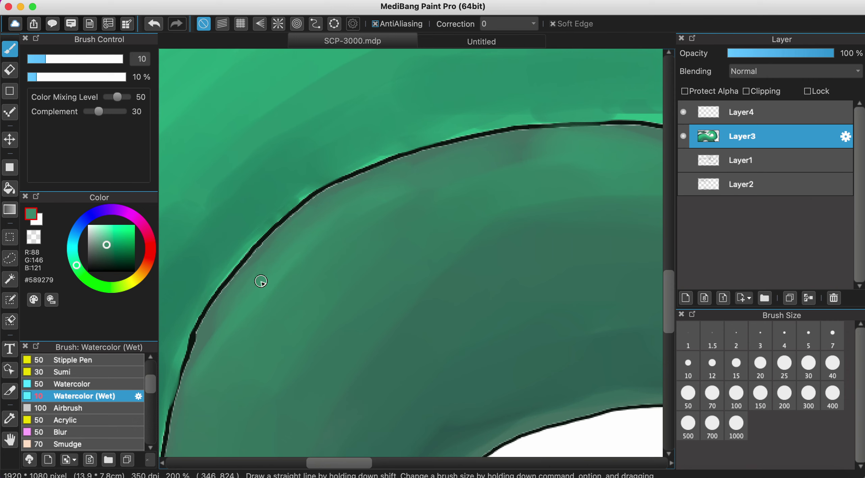
pyautogui.keyDown('alt'); pyautogui.click(268, 266); pyautogui.keyUp('alt')
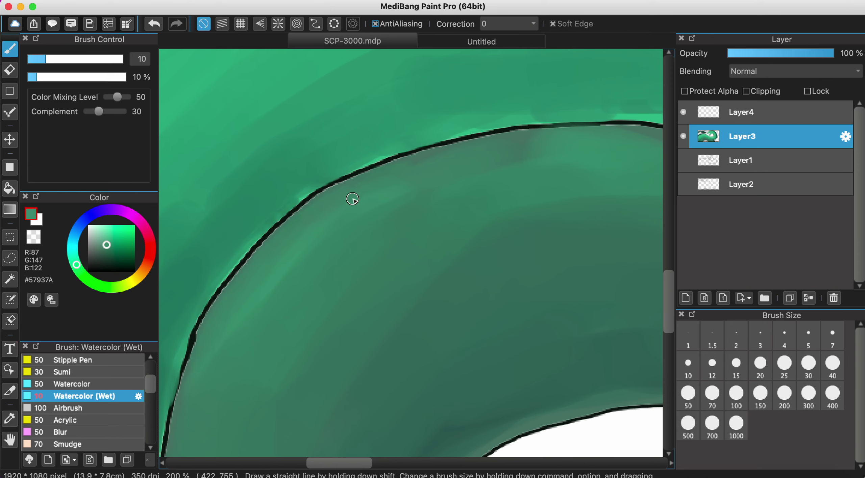
# Smooth the greyish rim along the top of the lower coil with sampled greens #568C76, #528A73 and #538F76.
pyautogui.keyDown('alt'); pyautogui.click(360, 190); pyautogui.keyUp('alt')
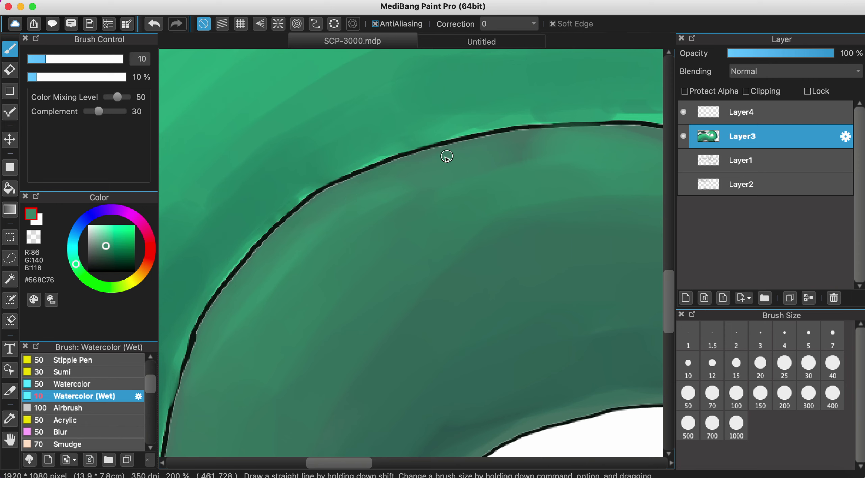
pyautogui.keyDown('alt'); pyautogui.click(519, 169); pyautogui.keyUp('alt')
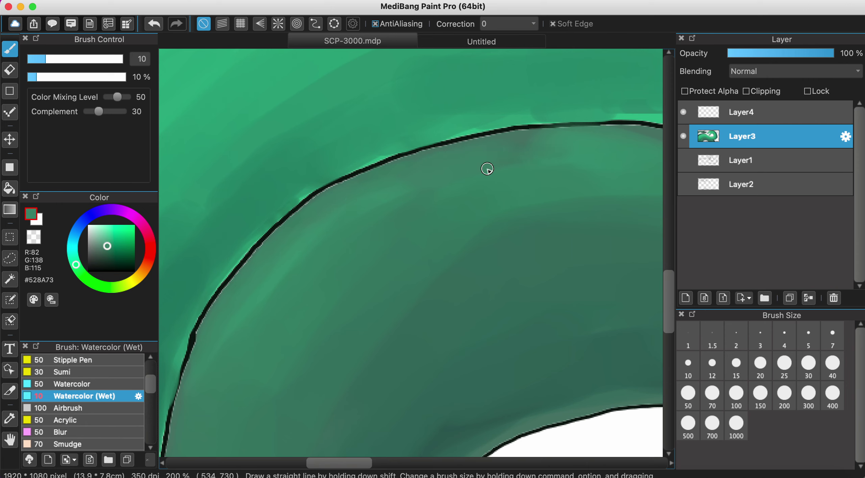
pyautogui.moveTo(567, 141); pyautogui.dragTo(304, 152)
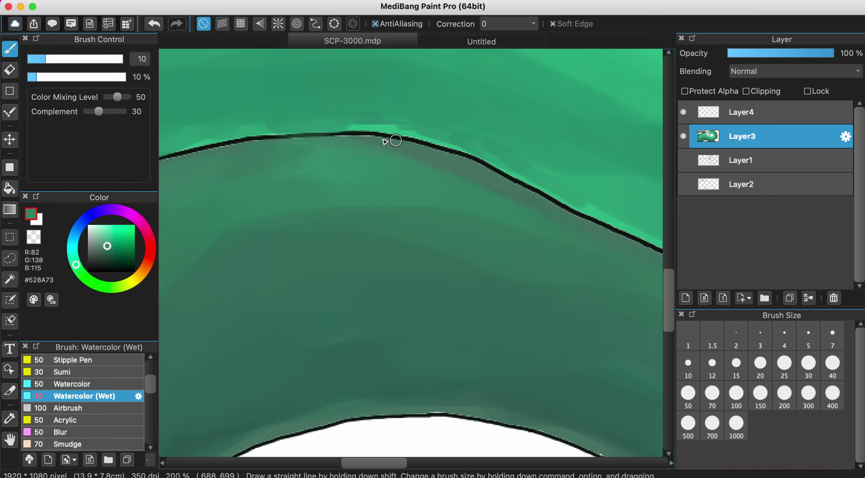
pyautogui.keyDown('alt'); pyautogui.click(381, 177); pyautogui.keyUp('alt')
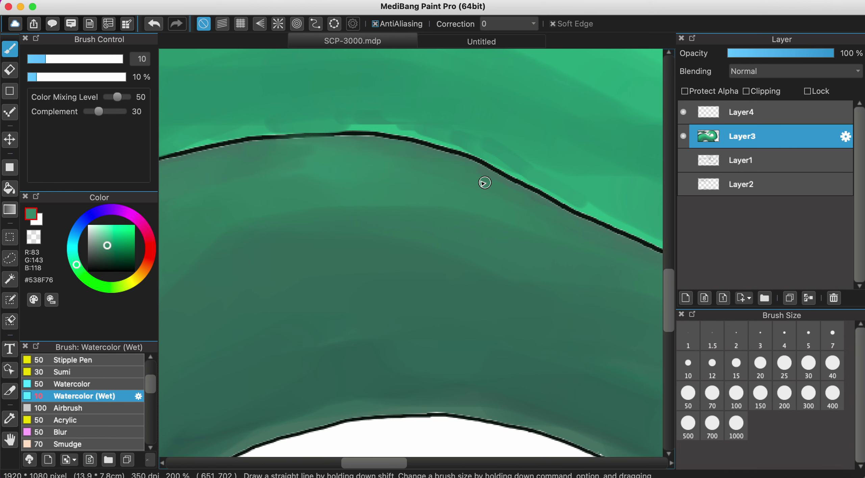
# Cover the pale outline where the lower coil's fin meets the neck fin, using the Pencil at sizes 3 and 4 with sampled #385754.
pyautogui.scroll(-5, 457, 245)
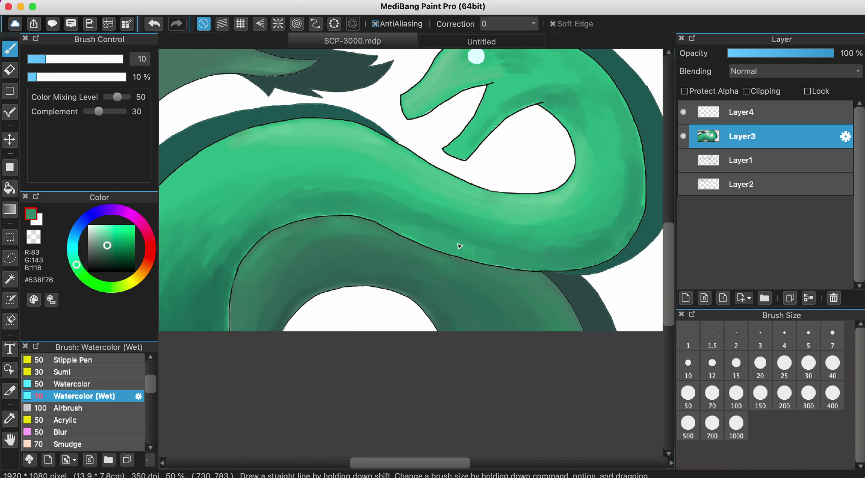
pyautogui.scroll(5, 558, 298)
pyautogui.scroll(-3, 557, 297)
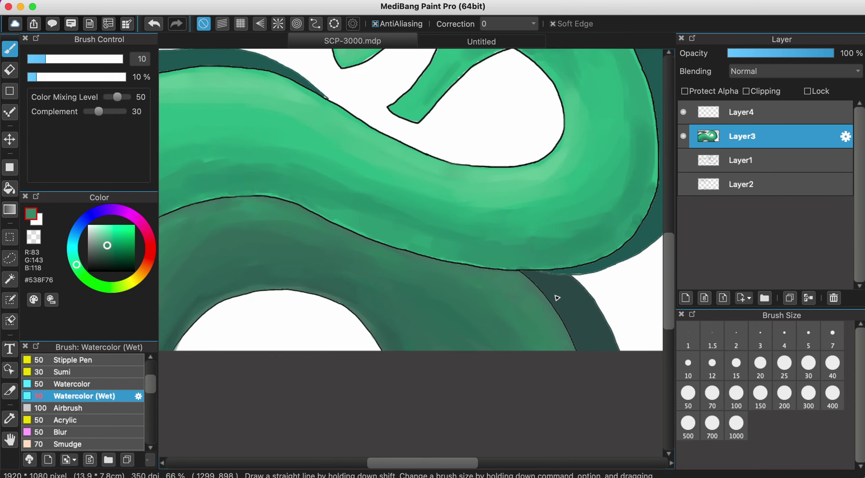
pyautogui.scroll(4, 557, 297)
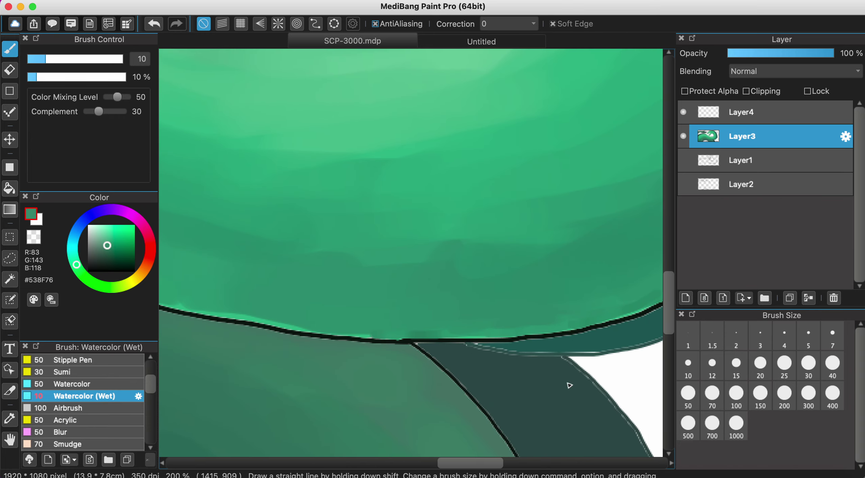
pyautogui.scroll(8, 574, 353)
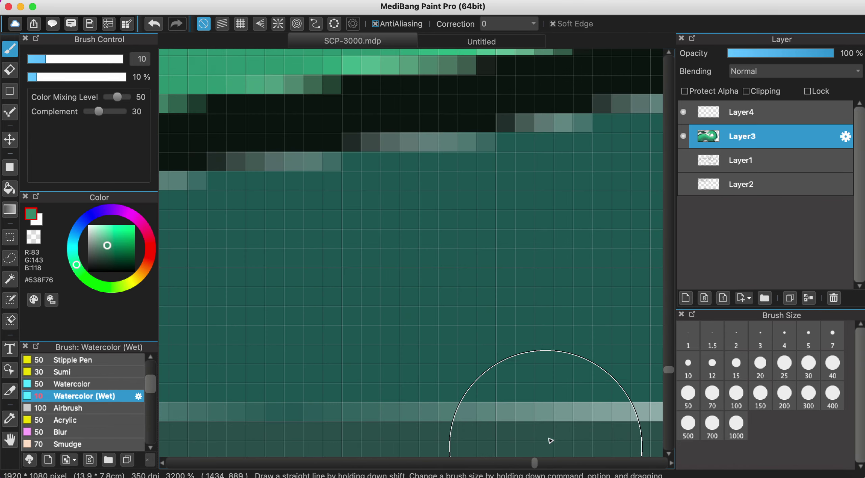
pyautogui.keyDown('alt'); pyautogui.click(550, 436); pyautogui.keyUp('alt')
pyautogui.scroll(3, 119, 402)
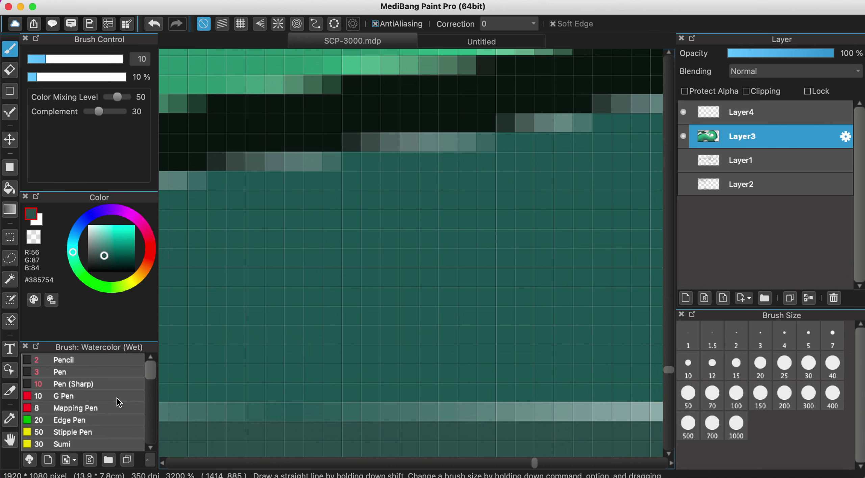
pyautogui.click(109, 361)
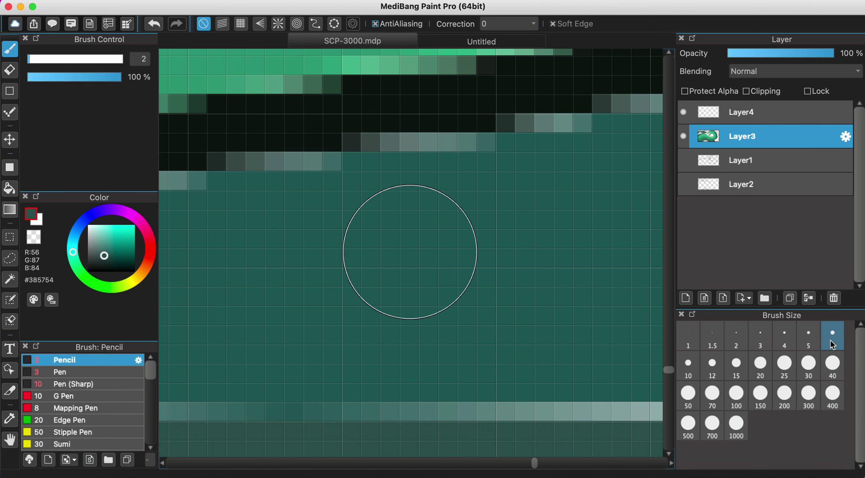
pyautogui.click(784, 339)
pyautogui.scroll(-3, 583, 283)
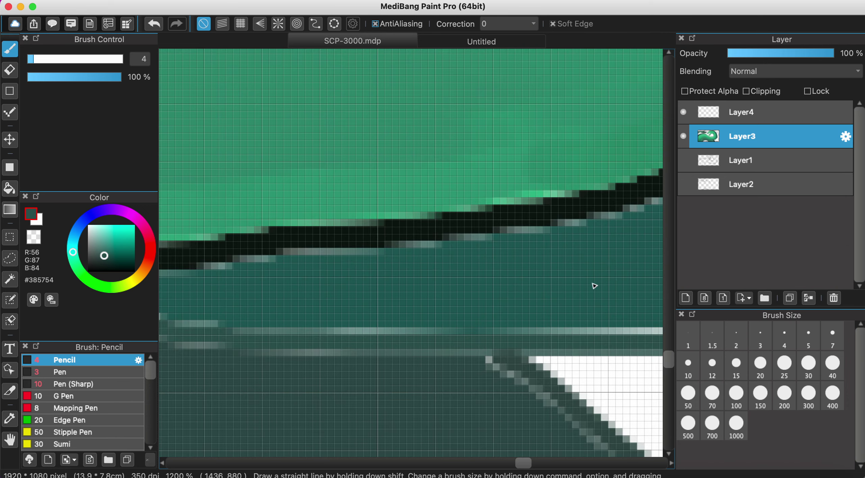
pyautogui.click(760, 334)
pyautogui.scroll(-3, 495, 365)
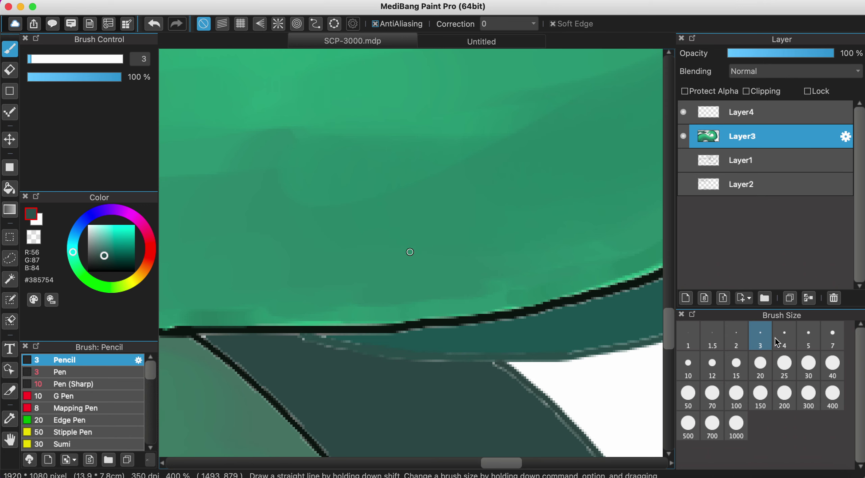
pyautogui.click(784, 335)
# Trace over the pale fringe along the neck fin's lower-right outer curve with the size 4 Pencil in #385754.
pyautogui.hscroll(5, 537, 331)
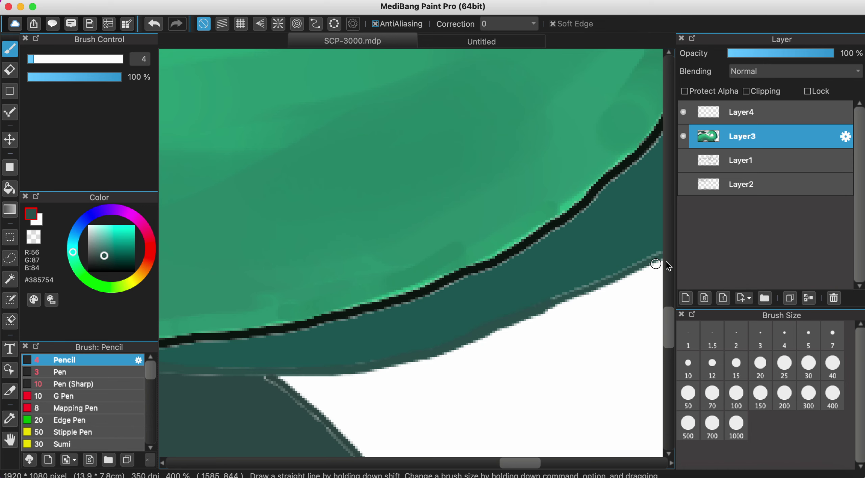
pyautogui.hscroll(3, 625, 261)
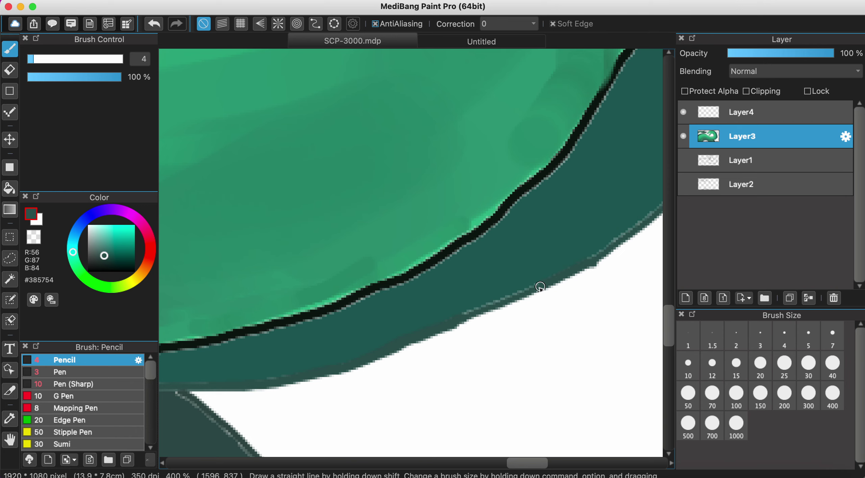
pyautogui.hscroll(3, 564, 247)
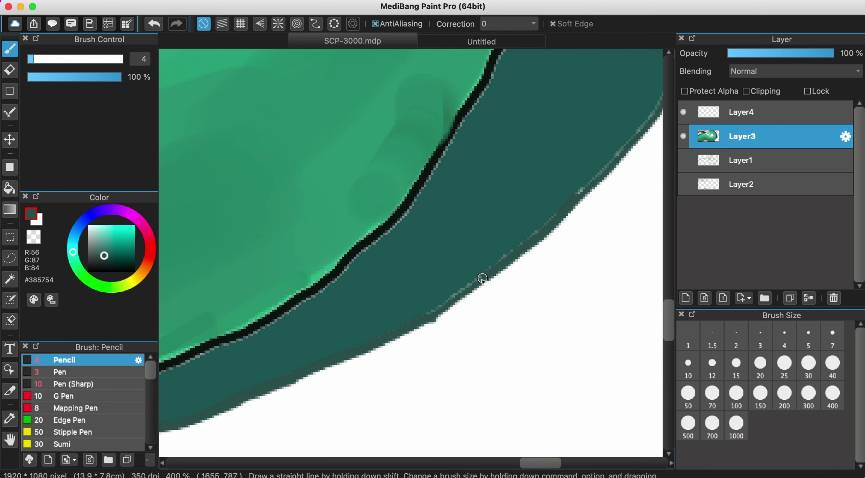
pyautogui.hscroll(3, 452, 291)
pyautogui.scroll(3, 453, 290)
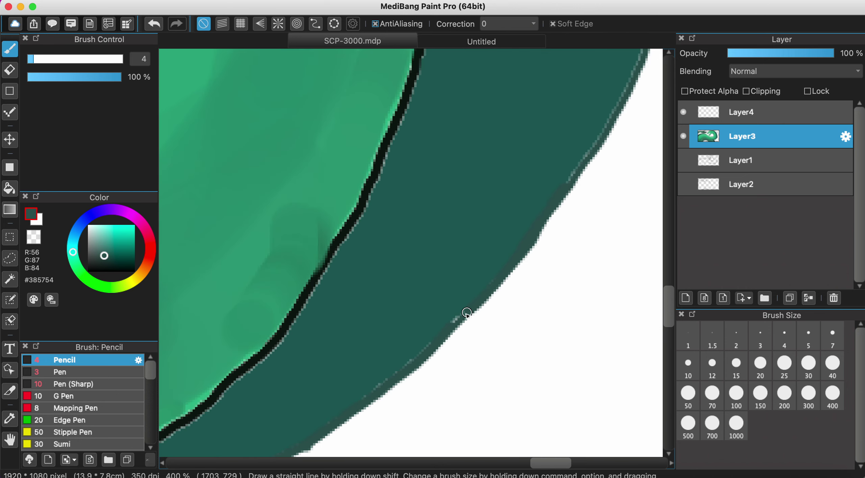
# Continue the #385754 edge line up the steep right side of the neck fin to cover the pale fringe.
pyautogui.hscroll(3, 521, 245)
pyautogui.scroll(3, 521, 245)
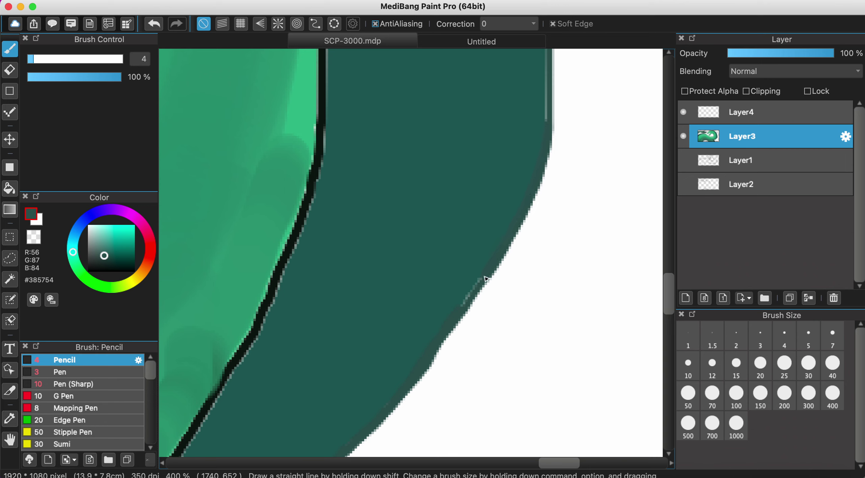
pyautogui.hscroll(3, 461, 313)
pyautogui.scroll(3, 461, 312)
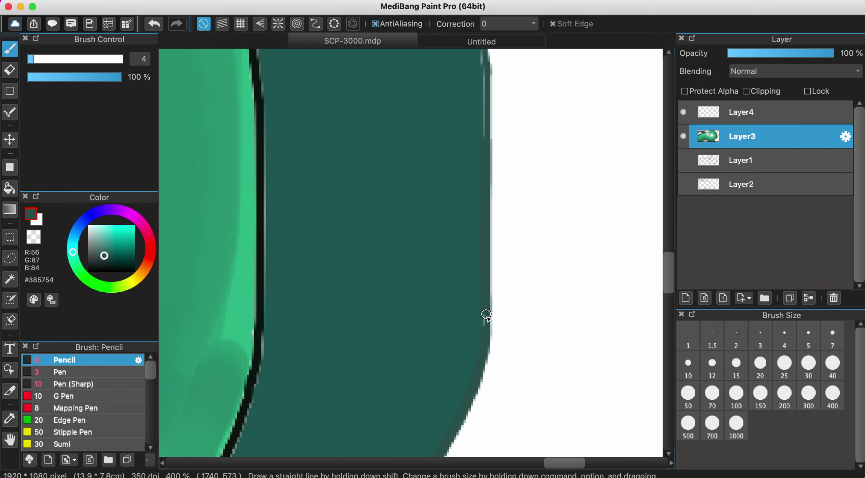
pyautogui.hscroll(2, 430, 205)
pyautogui.scroll(3, 431, 205)
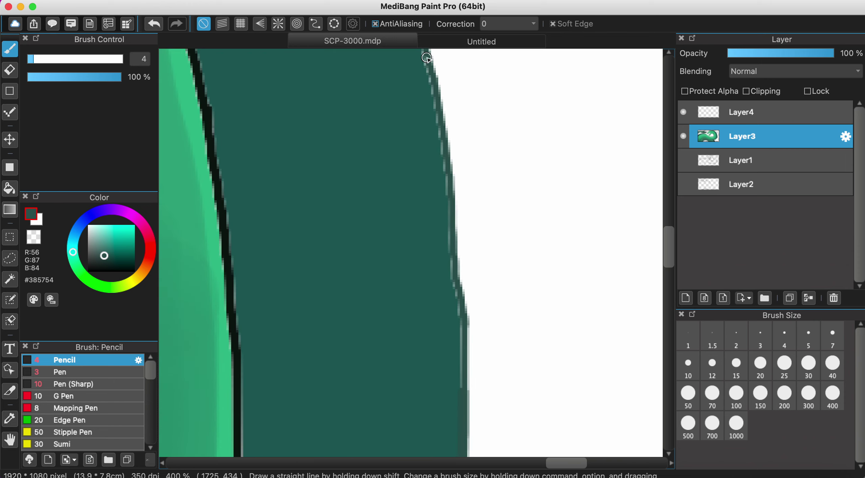
# Undo the uneven stroke on the neck fin's upper-right edge and repaint the edge more closely in #385754.
pyautogui.moveTo(438, 96); pyautogui.dragTo(455, 180)
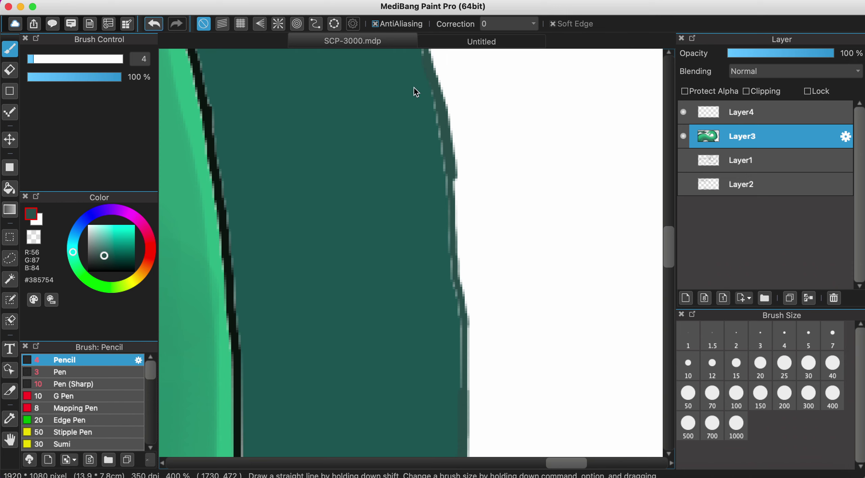
pyautogui.click(154, 23)
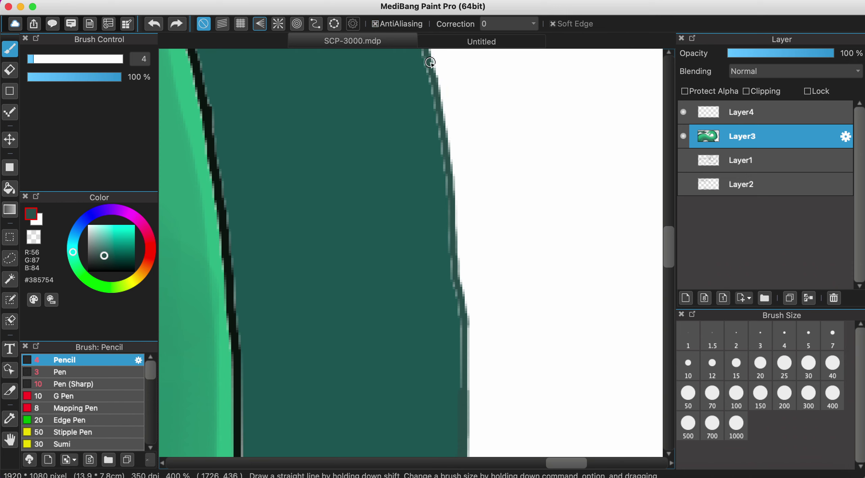
pyautogui.moveTo(427, 61); pyautogui.dragTo(450, 190)
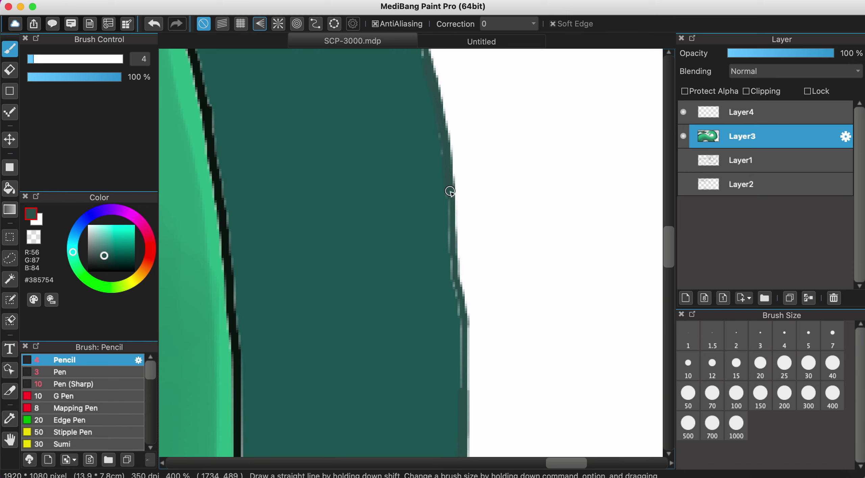
pyautogui.moveTo(459, 289); pyautogui.dragTo(462, 311)
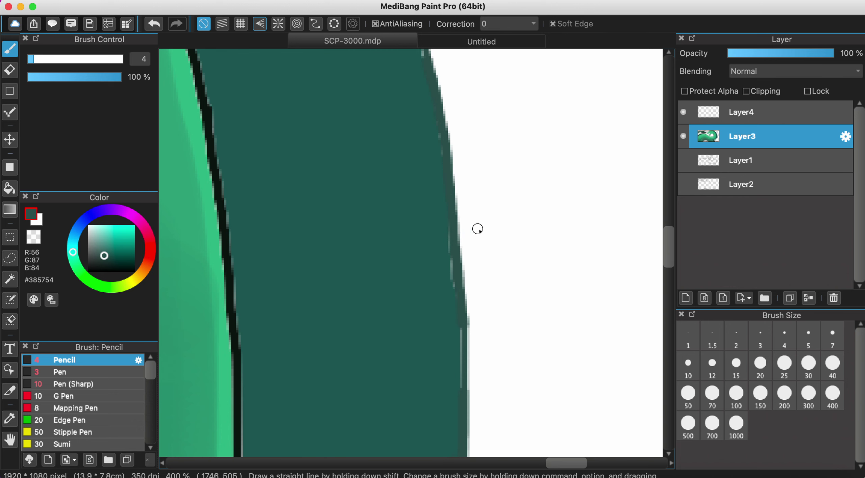
# Review the whole serpent drawing, checking the fin edges, coil shading and head at different magnifications.
pyautogui.scroll(-3, 477, 230)
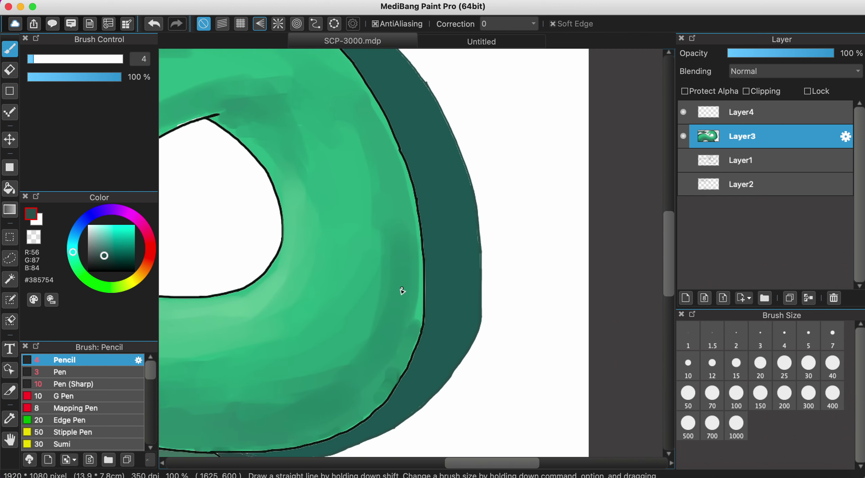
pyautogui.scroll(-2, 402, 291)
pyautogui.hscroll(-5, 402, 292)
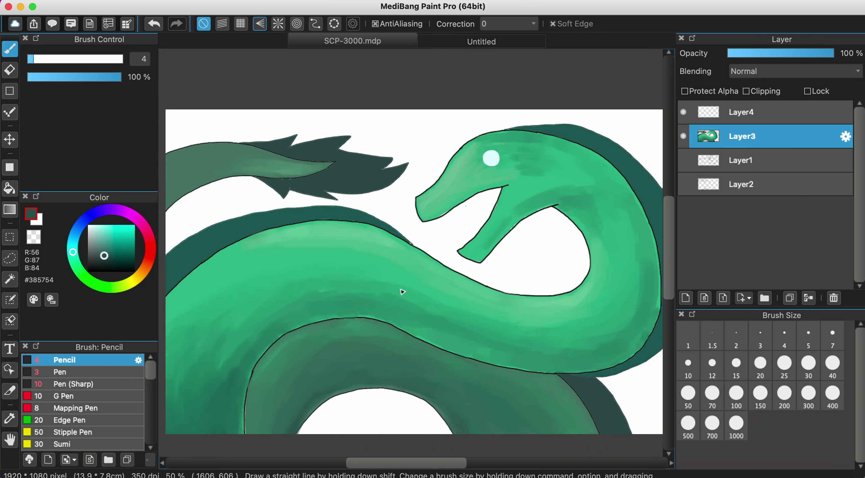
pyautogui.hscroll(-2, 402, 292)
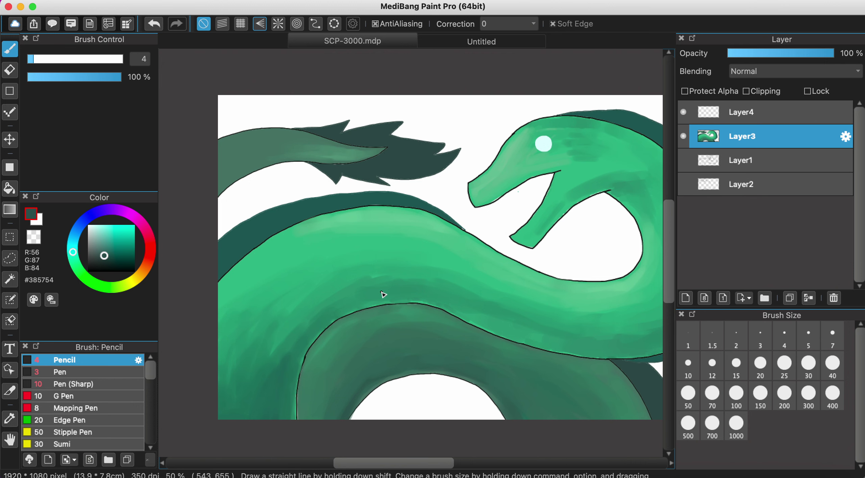
pyautogui.hscroll(4, 407, 360)
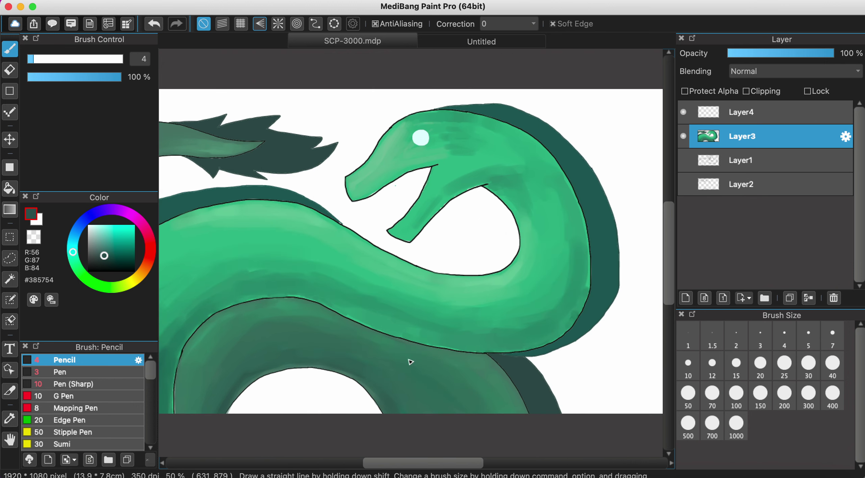
pyautogui.scroll(1, 477, 272)
pyautogui.scroll(-2, 478, 272)
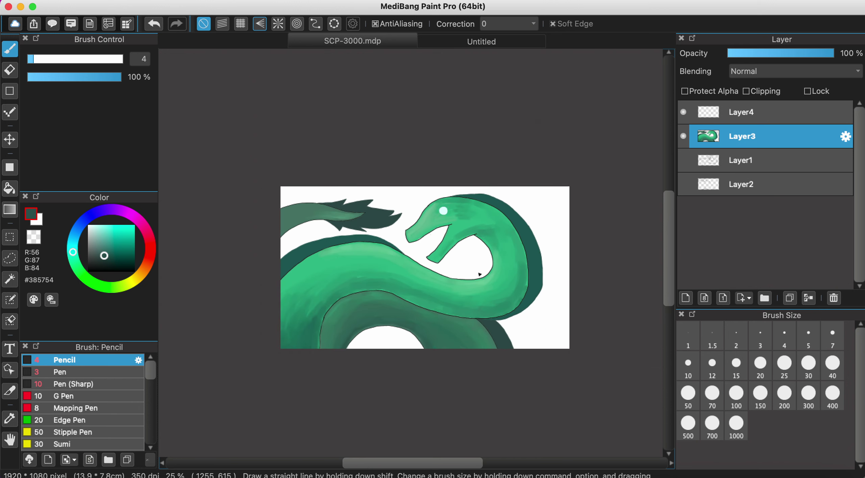
pyautogui.scroll(2, 416, 291)
pyautogui.scroll(2, 417, 292)
pyautogui.hscroll(2, 417, 292)
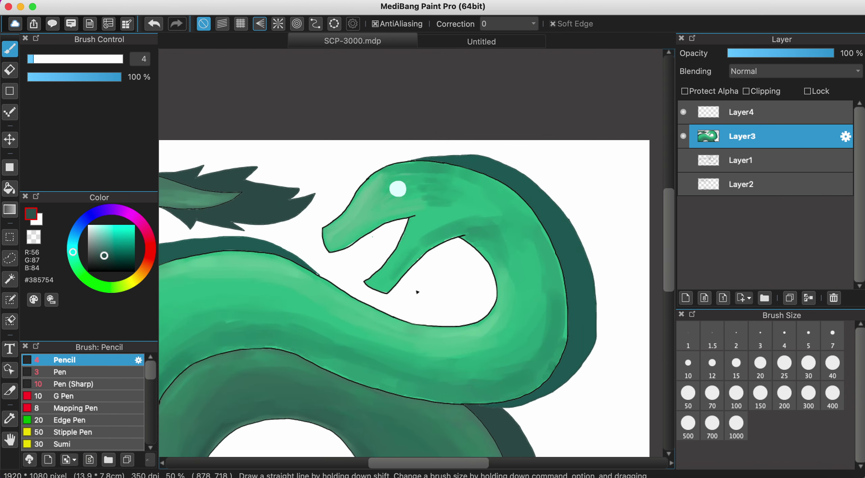
# Cover the pale fringe along the fin's outer edge behind the head with the size 4 Pencil in #385754.
pyautogui.scroll(2, 527, 191)
pyautogui.hscroll(2, 528, 190)
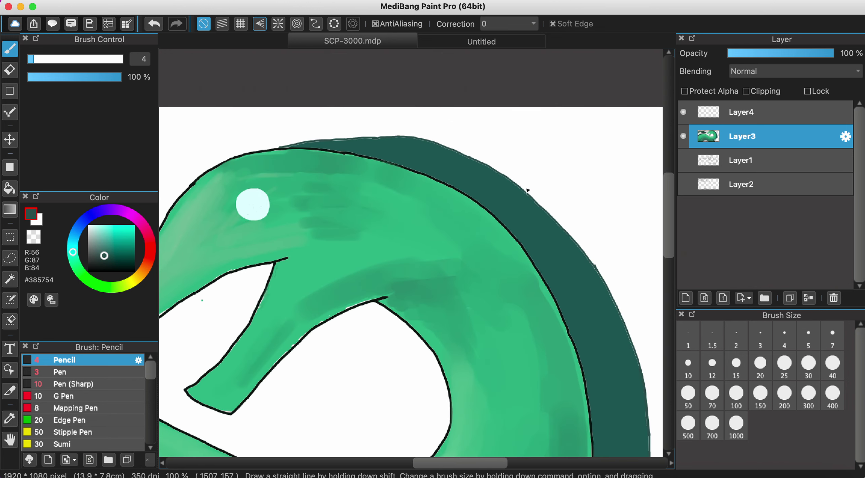
pyautogui.scroll(2, 506, 232)
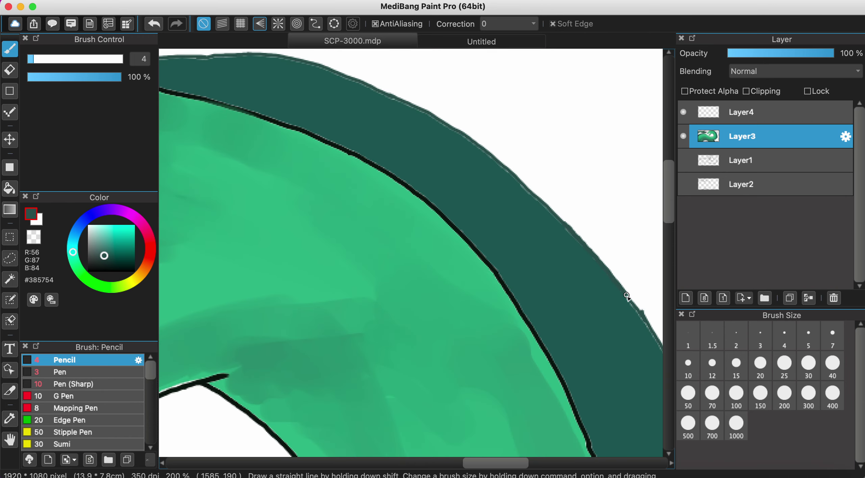
pyautogui.scroll(3, 471, 168)
pyautogui.hscroll(-1, 471, 168)
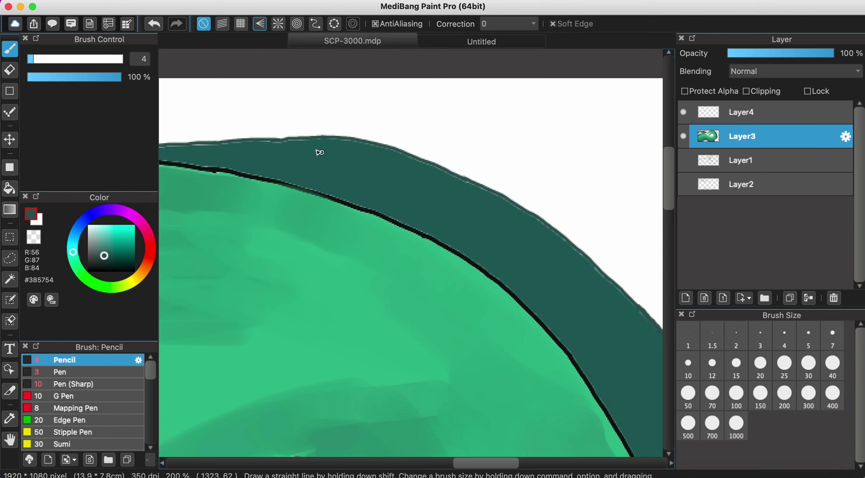
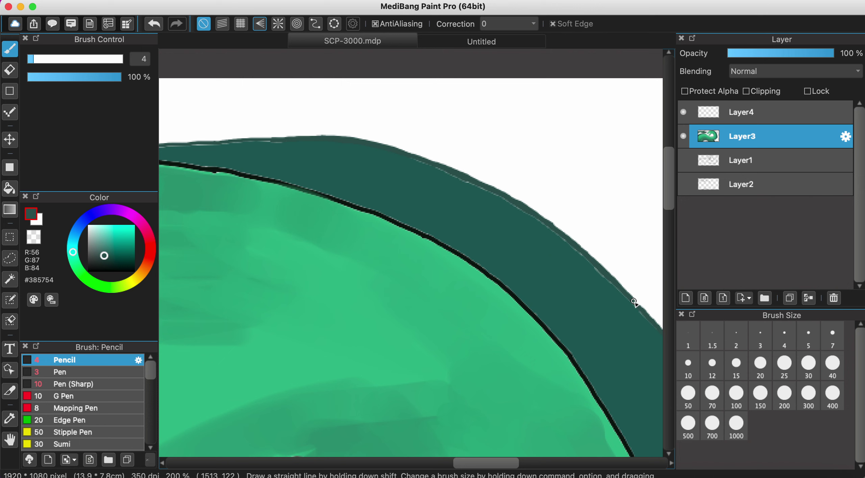
# Cover the pale fringe along the top of the head fin with #385754 Pencil strokes, starting where the fin meets the head.
pyautogui.scroll(2, 372, 199)
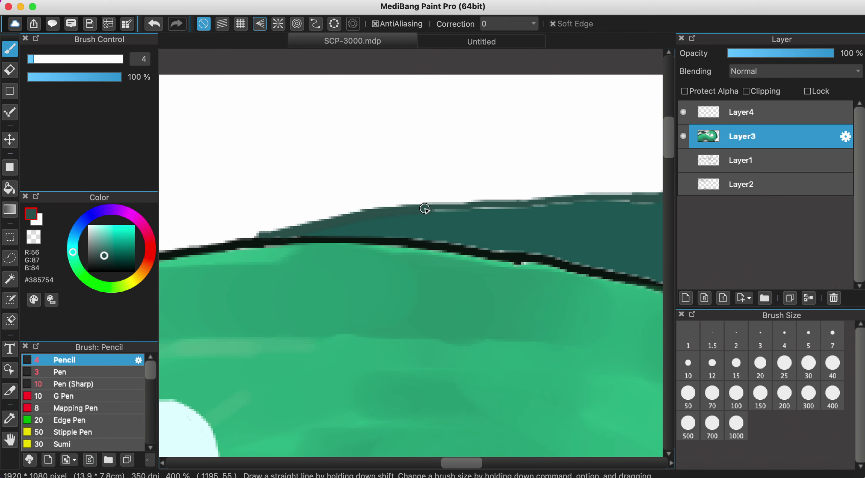
pyautogui.hscroll(5, 533, 207)
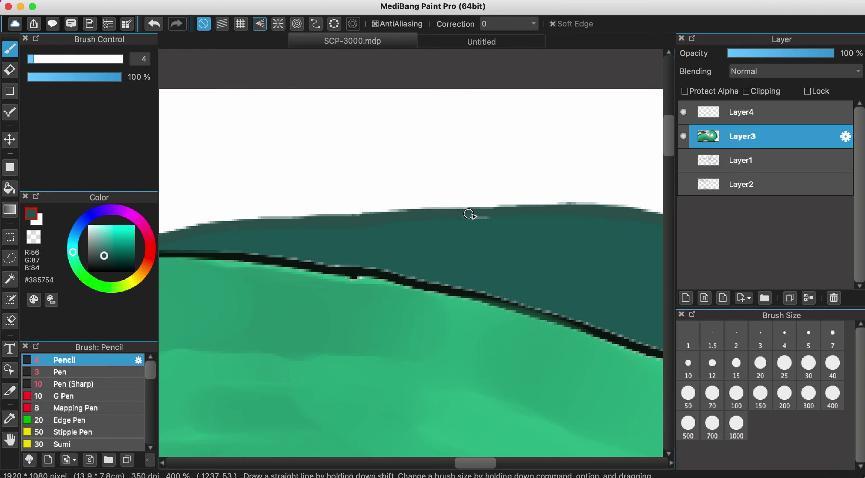
pyautogui.hscroll(5, 514, 213)
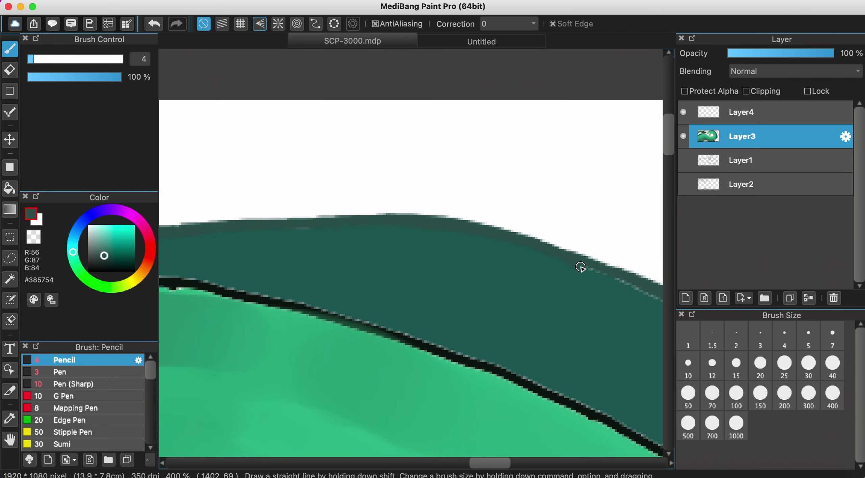
pyautogui.scroll(-2, 642, 287)
pyautogui.hscroll(4, 642, 287)
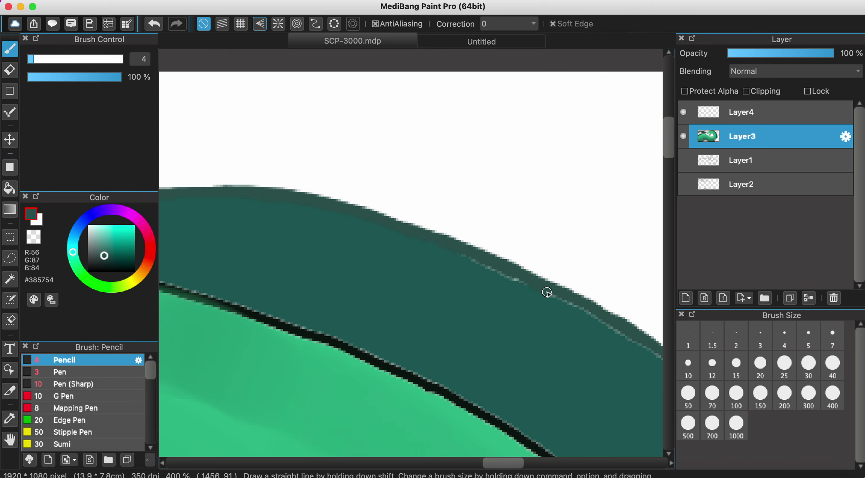
pyautogui.hscroll(5, 619, 331)
pyautogui.scroll(-2, 619, 331)
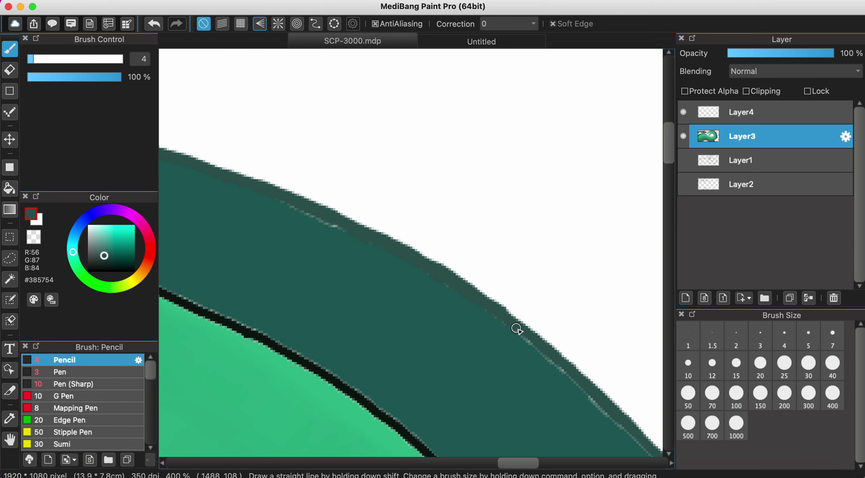
# Continue the #385754 edge line down the sloping outer curve of the neck fin over the pale fringe.
pyautogui.scroll(-2, 614, 416)
pyautogui.hscroll(2, 613, 416)
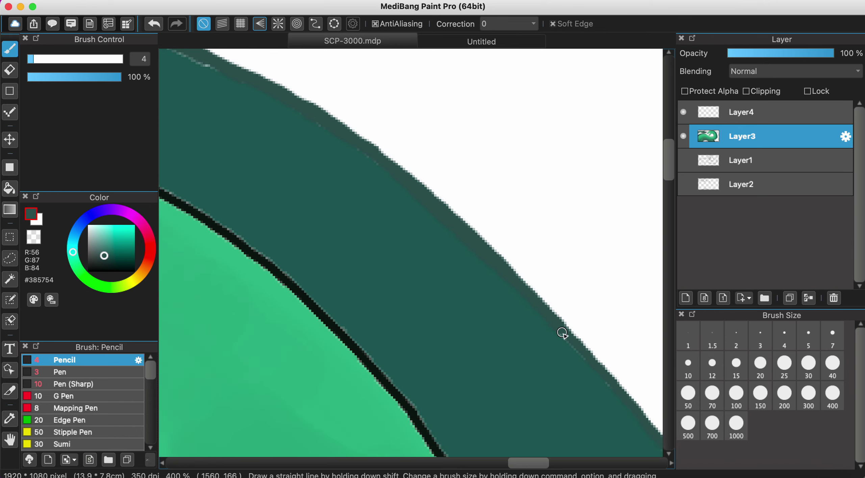
pyautogui.scroll(-2, 574, 385)
pyautogui.hscroll(3, 574, 385)
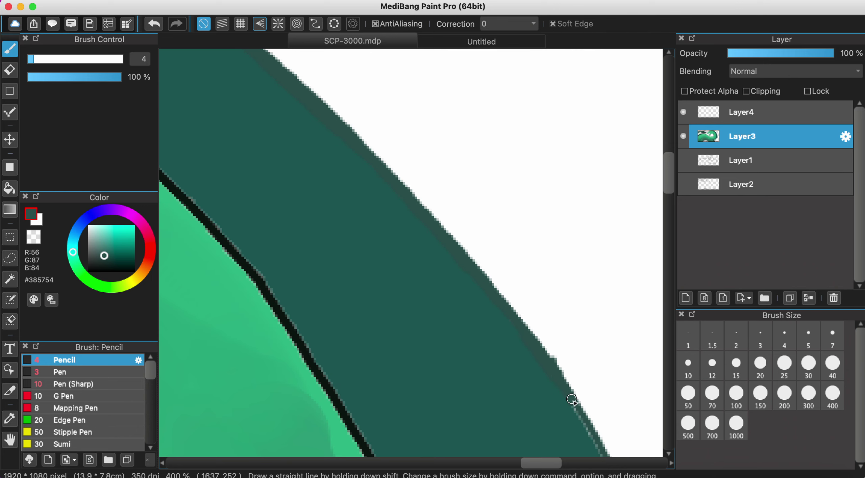
pyautogui.scroll(-3, 533, 371)
pyautogui.hscroll(1, 533, 370)
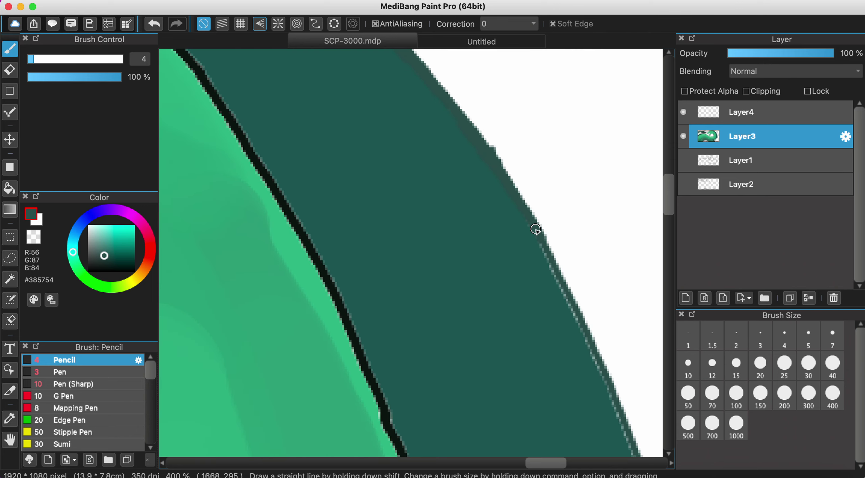
pyautogui.scroll(-3, 588, 347)
pyautogui.hscroll(1, 588, 346)
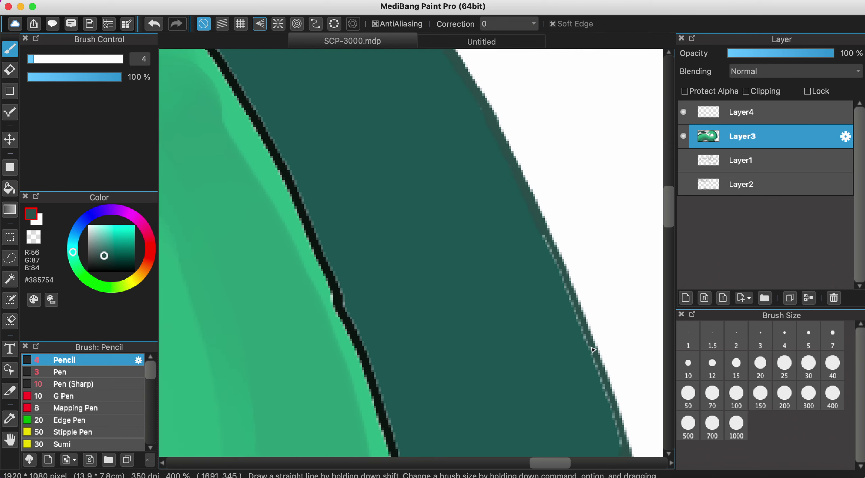
# Paint over the broken pale dashes along the neck fin's near-vertical outer edge in #385754.
pyautogui.moveTo(534, 205); pyautogui.dragTo(593, 357)
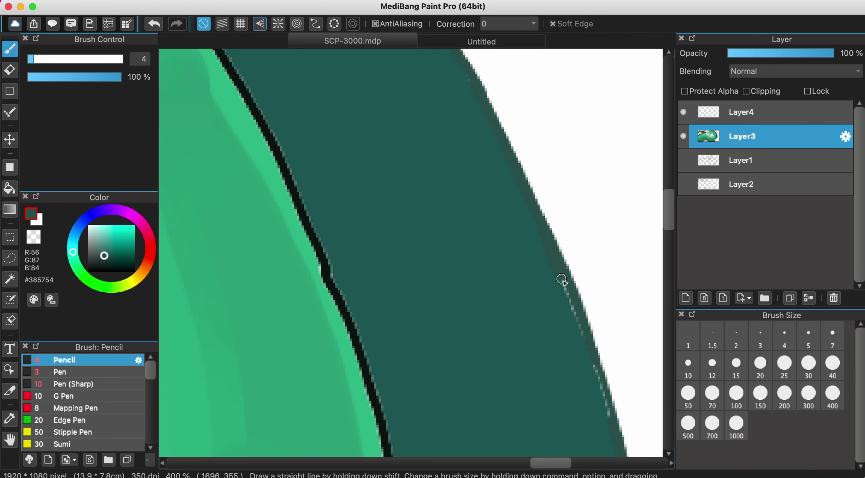
pyautogui.scroll(-3, 594, 362)
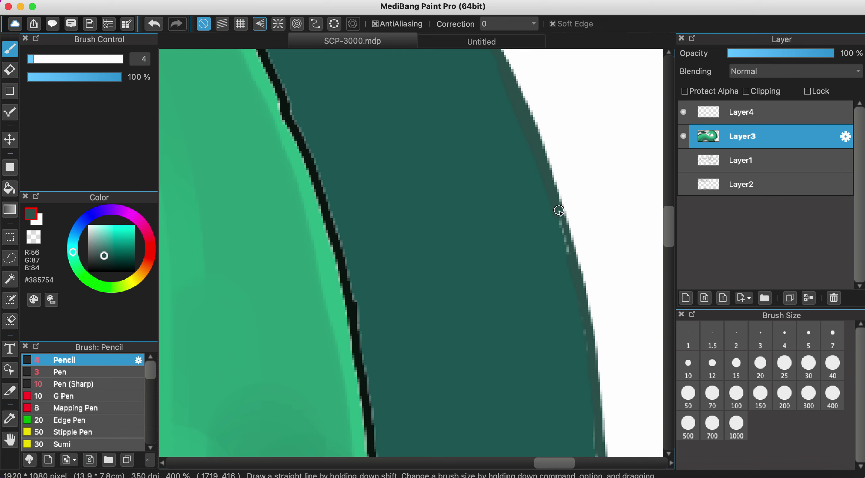
pyautogui.moveTo(559, 223); pyautogui.dragTo(580, 294)
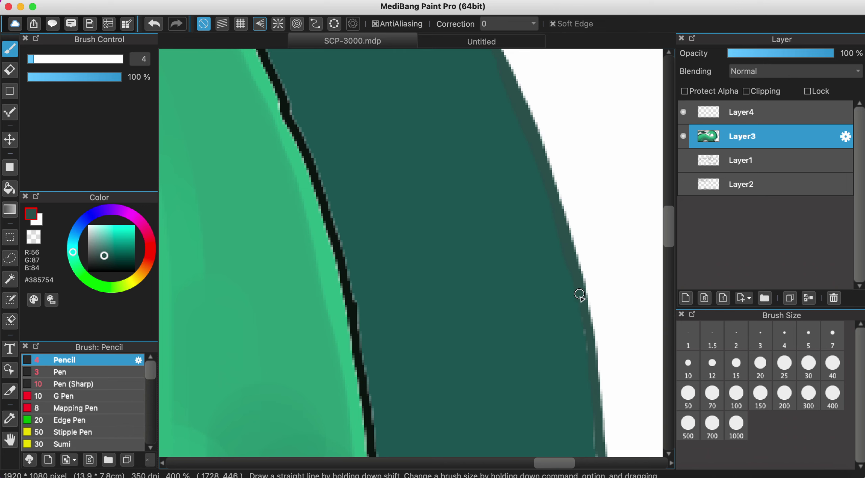
pyautogui.scroll(-3, 589, 358)
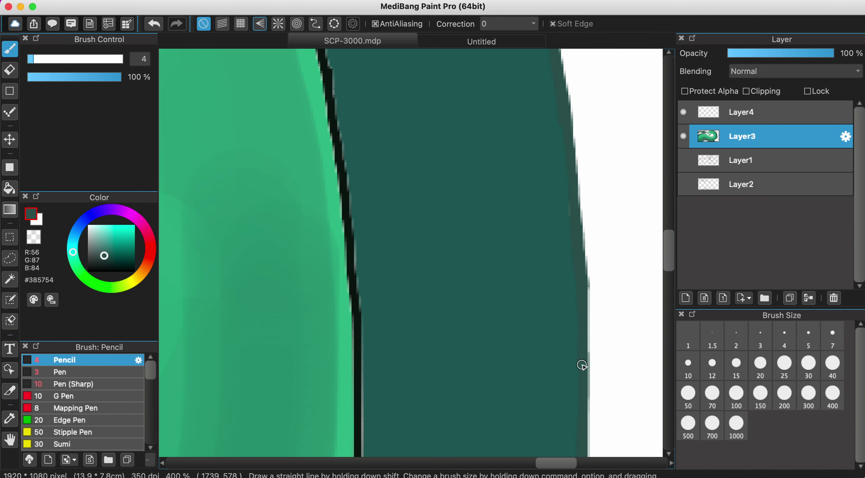
pyautogui.scroll(-3, 582, 363)
pyautogui.scroll(-6, 584, 367)
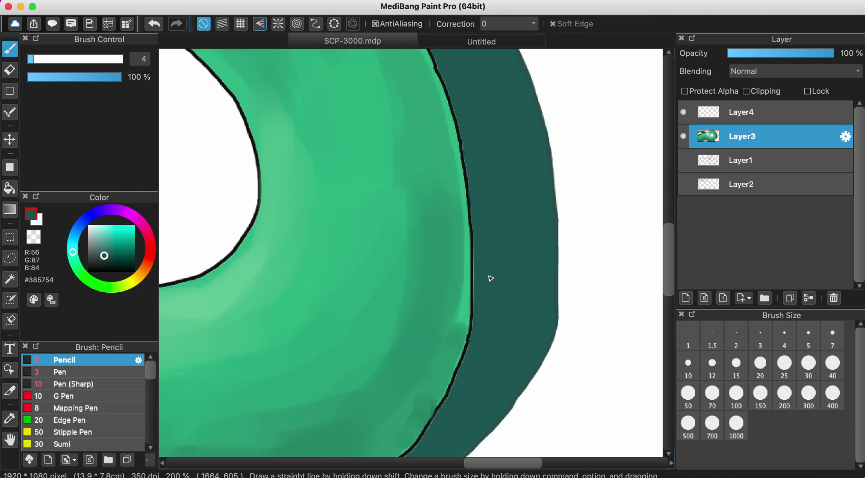
# Sample #325E5B from the body coil's fin and try it on the fringe at the canvas's left edge.
pyautogui.hscroll(-5, 490, 278)
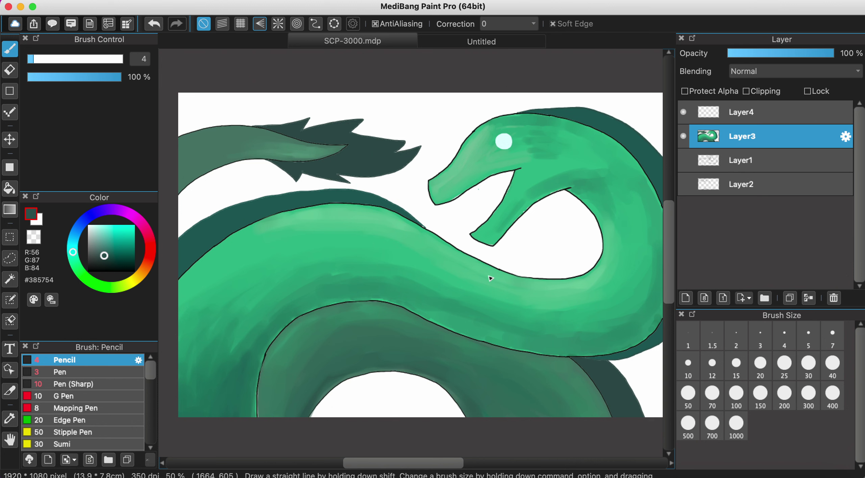
pyautogui.scroll(6, 237, 227)
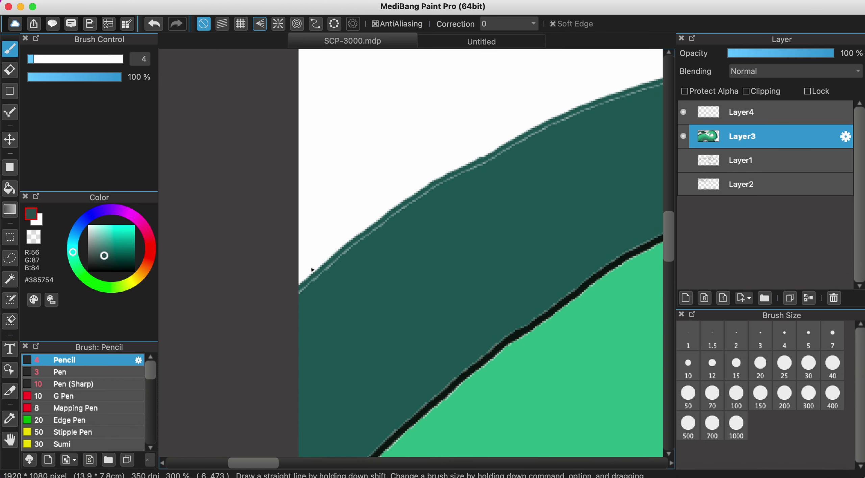
pyautogui.scroll(3, 311, 269)
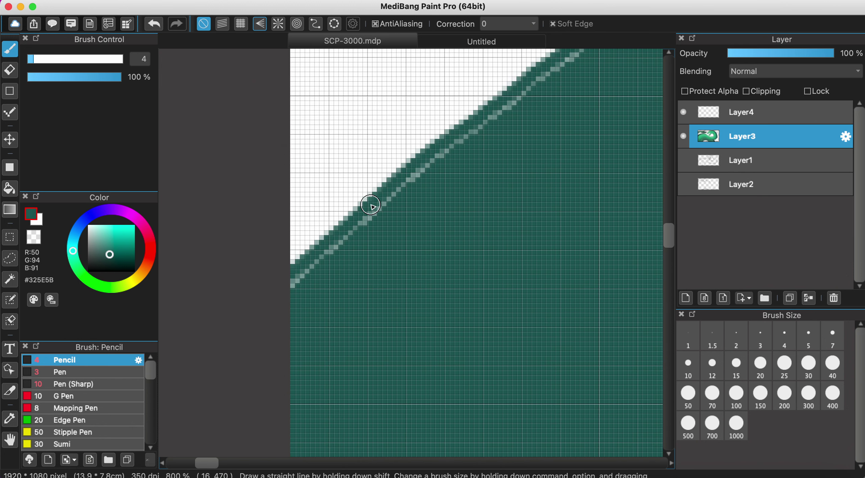
pyautogui.scroll(-6, 282, 303)
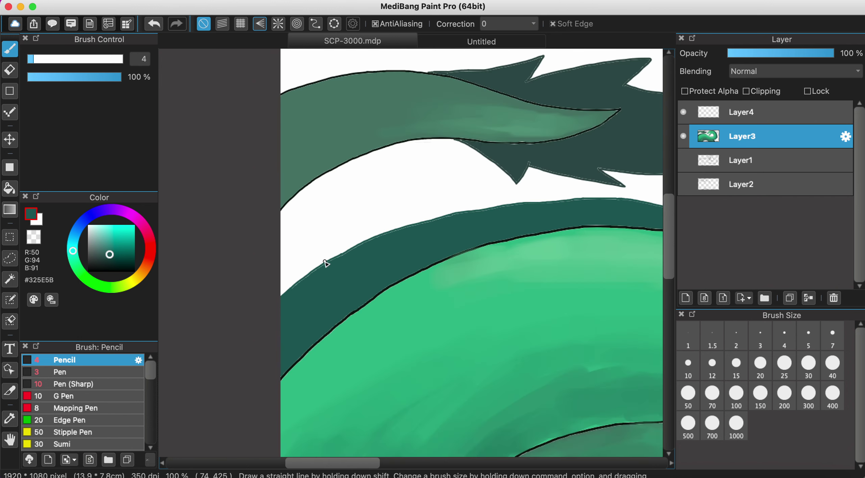
# Resample #385754 from the painted outer edge of the neck fin as the Pencil colour.
pyautogui.scroll(-2, 325, 261)
pyautogui.scroll(-2, 325, 264)
pyautogui.scroll(1, 445, 267)
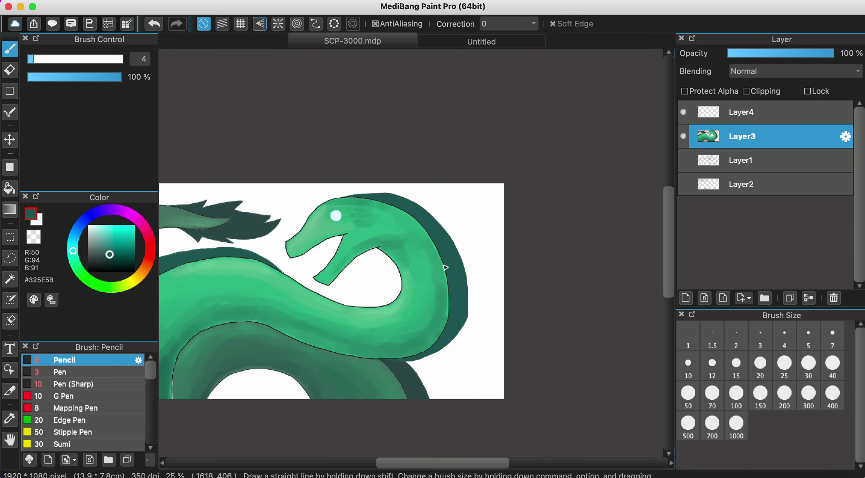
pyautogui.scroll(3, 445, 267)
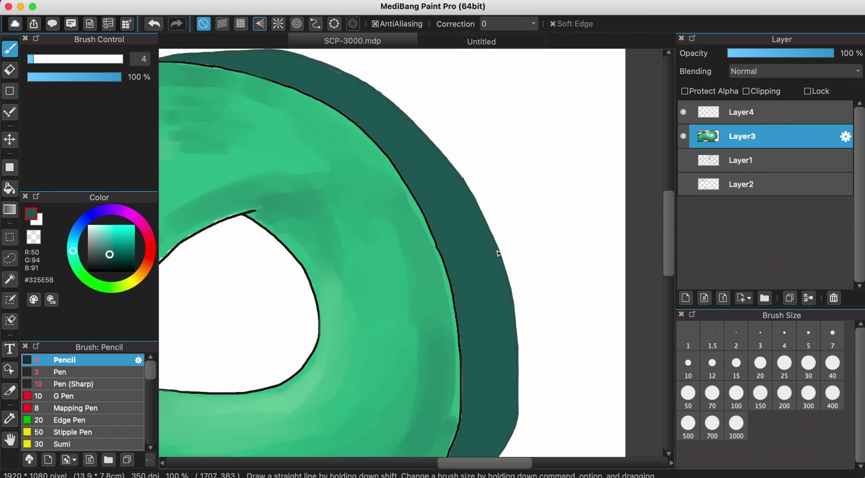
pyautogui.scroll(5, 499, 253)
pyautogui.scroll(-3, 504, 245)
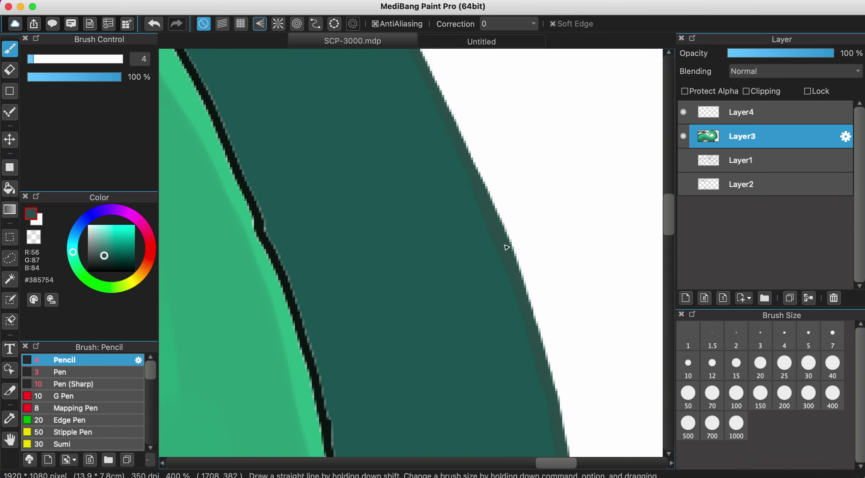
pyautogui.scroll(-3, 389, 215)
pyautogui.scroll(-3, 390, 216)
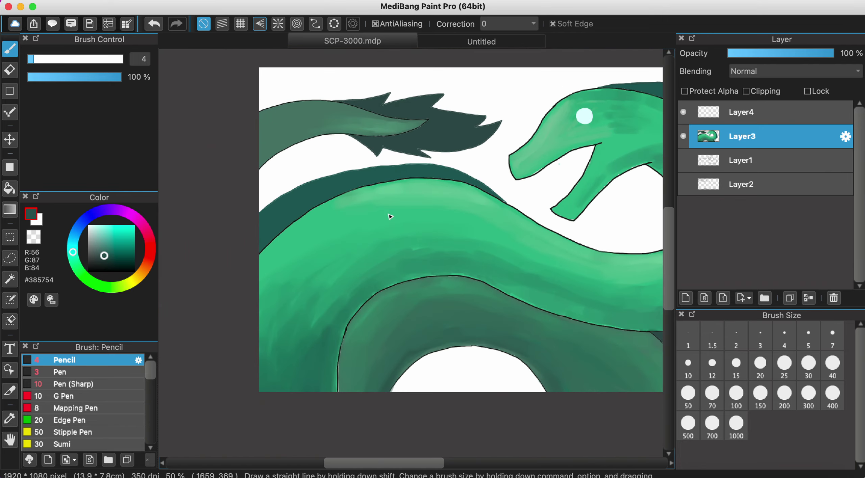
# Paint #385754 over the pale fringe on the body coil's fin, working inward from the canvas's left edge.
pyautogui.scroll(5, 256, 233)
pyautogui.scroll(3, 270, 195)
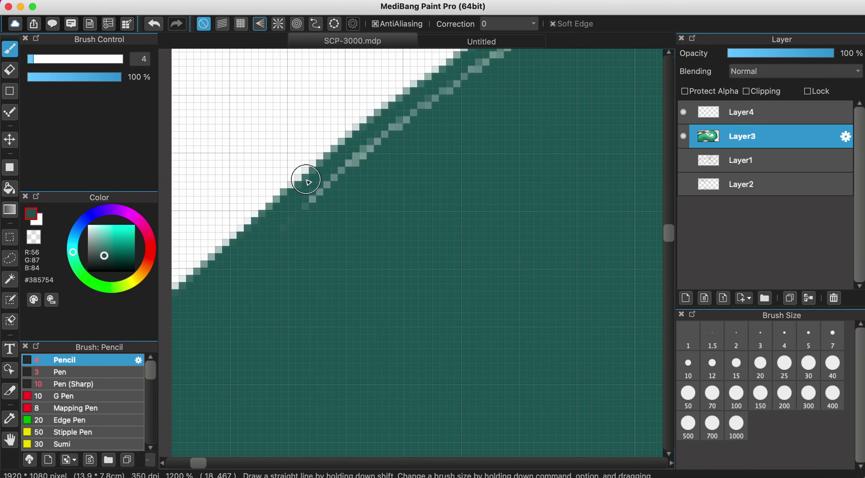
pyautogui.moveTo(303, 178)
pyautogui.mouseDown()
pyautogui.moveTo(166, 305)
pyautogui.moveTo(162, 321)
pyautogui.mouseUp()
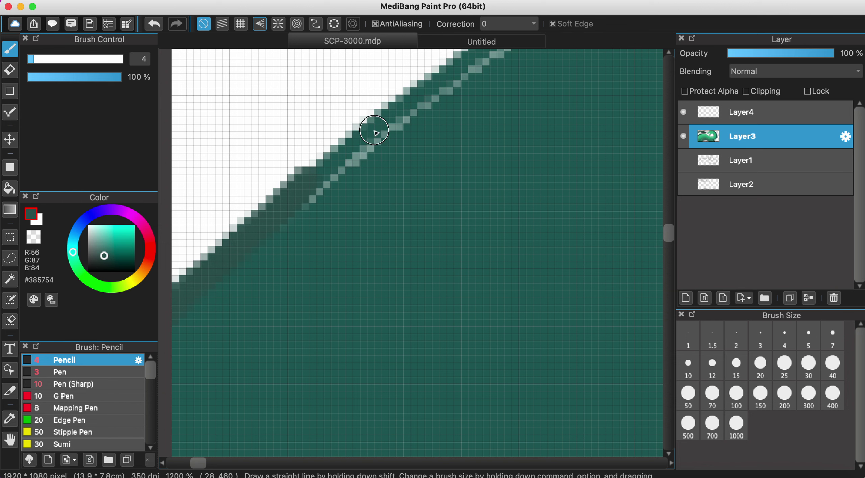
pyautogui.moveTo(375, 134); pyautogui.dragTo(299, 195)
pyautogui.scroll(4, 379, 168)
pyautogui.hscroll(4, 380, 167)
pyautogui.moveTo(382, 170)
pyautogui.mouseDown()
pyautogui.moveTo(295, 228)
pyautogui.moveTo(233, 285)
pyautogui.mouseUp()
pyautogui.hscroll(3, 454, 113)
pyautogui.scroll(3, 453, 114)
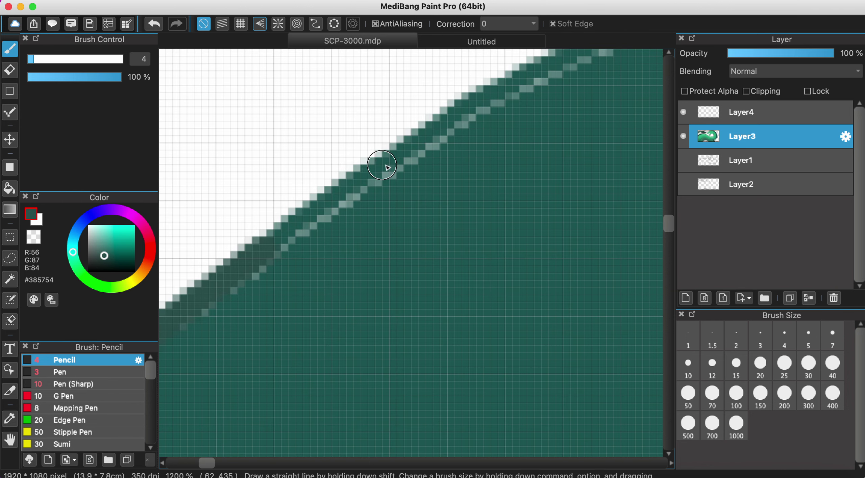
pyautogui.moveTo(380, 169); pyautogui.dragTo(233, 286)
# Extend the #385754 edge strokes up the rising outer edge of the body coil's fin.
pyautogui.hscroll(3, 443, 117)
pyautogui.scroll(3, 443, 117)
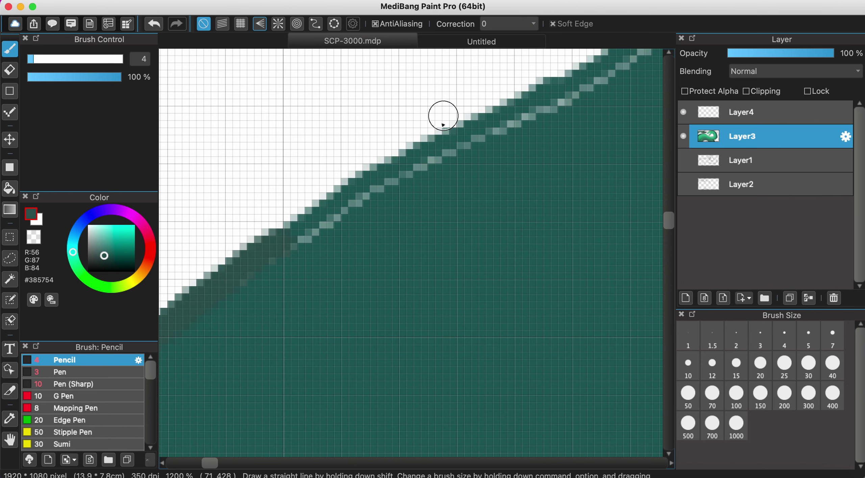
pyautogui.moveTo(429, 145)
pyautogui.mouseDown()
pyautogui.moveTo(396, 154)
pyautogui.moveTo(262, 262)
pyautogui.mouseUp()
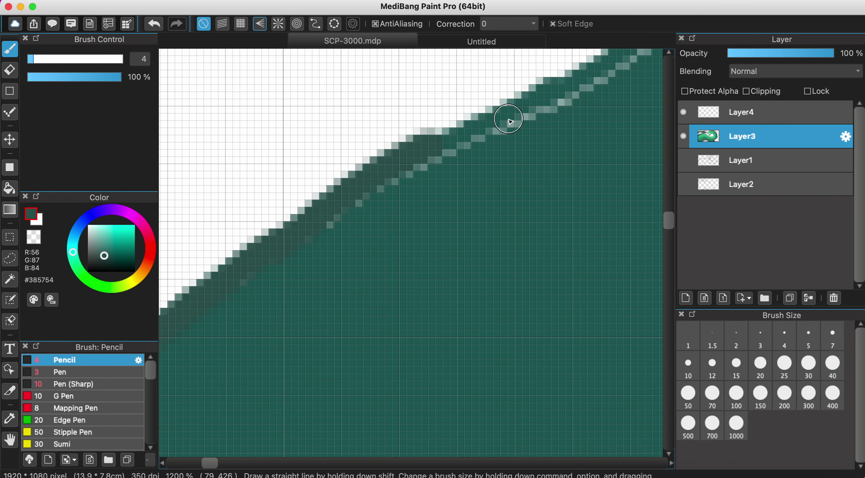
pyautogui.hscroll(3, 511, 120)
pyautogui.scroll(3, 512, 120)
pyautogui.moveTo(494, 132)
pyautogui.mouseDown()
pyautogui.moveTo(354, 224)
pyautogui.moveTo(234, 273)
pyautogui.mouseUp()
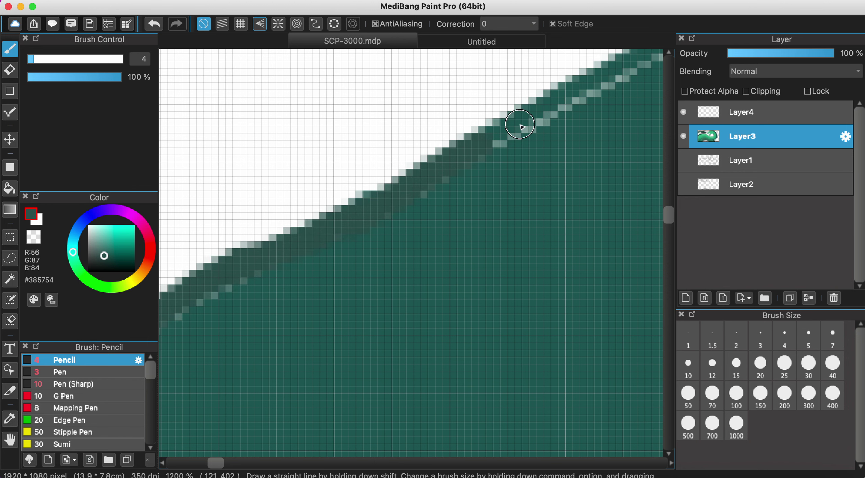
pyautogui.hscroll(3, 513, 131)
pyautogui.scroll(3, 514, 132)
pyautogui.moveTo(500, 151)
pyautogui.mouseDown()
pyautogui.moveTo(487, 170)
pyautogui.moveTo(321, 258)
pyautogui.mouseUp()
pyautogui.hscroll(3, 464, 190)
pyautogui.scroll(3, 464, 189)
pyautogui.moveTo(464, 189)
pyautogui.mouseDown()
pyautogui.moveTo(440, 183)
pyautogui.moveTo(278, 268)
pyautogui.mouseUp()
# Cover the fringe along the body fin's gently rising upper edge below the tail with a longer #385754 stroke.
pyautogui.scroll(-5, 518, 175)
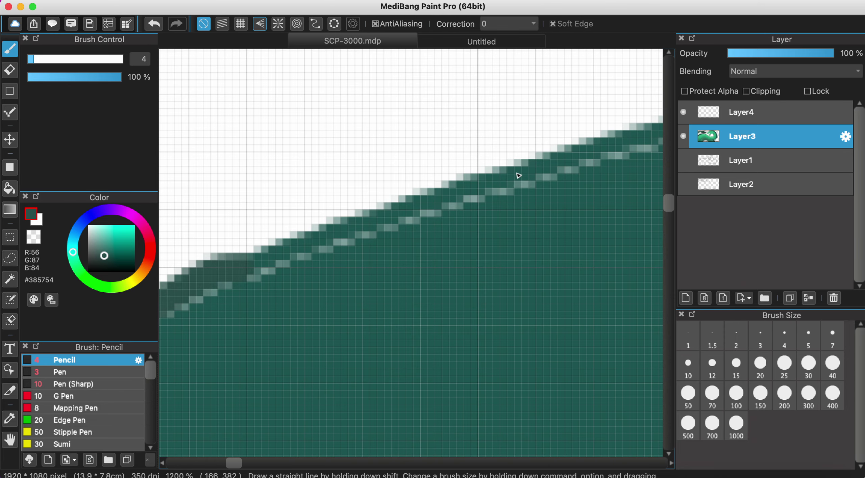
pyautogui.scroll(-3, 518, 176)
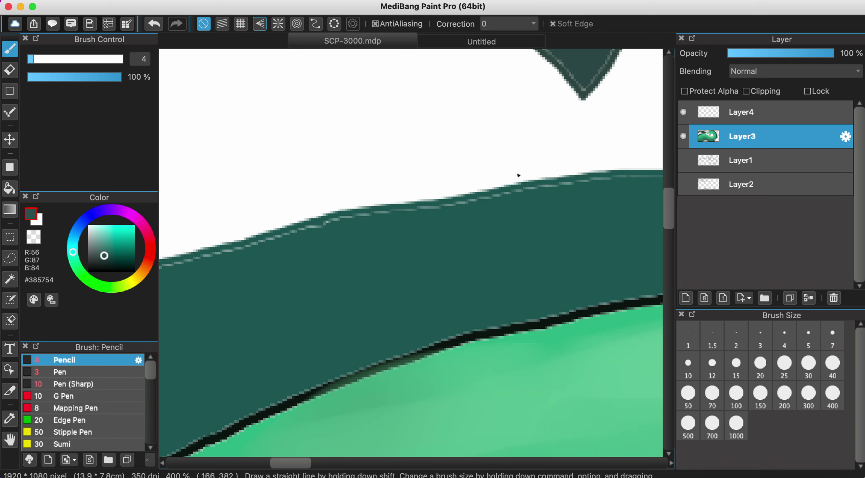
pyautogui.scroll(5, 284, 221)
pyautogui.moveTo(284, 222)
pyautogui.mouseDown()
pyautogui.moveTo(511, 192)
pyautogui.moveTo(499, 194)
pyautogui.moveTo(615, 161)
pyautogui.mouseUp()
pyautogui.scroll(-3, 434, 215)
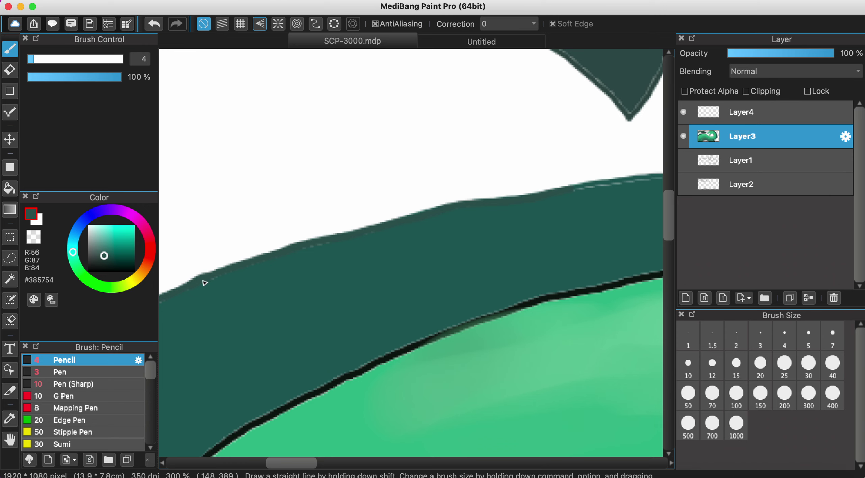
# Paint #385754 over the pale fringe along the descending outer edge of the body coil's fin near its tapered tip.
pyautogui.hscroll(10, 411, 199)
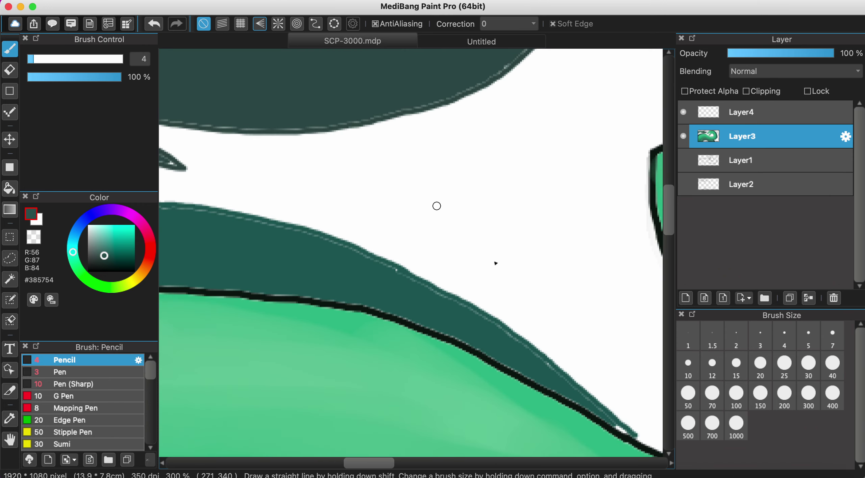
pyautogui.scroll(-5, 436, 206)
pyautogui.hscroll(5, 436, 206)
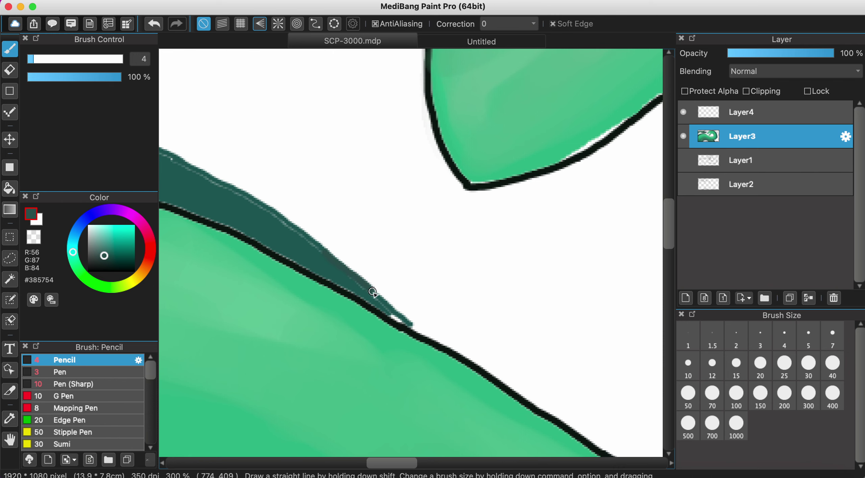
pyautogui.hscroll(-5, 405, 247)
pyautogui.scroll(2, 406, 247)
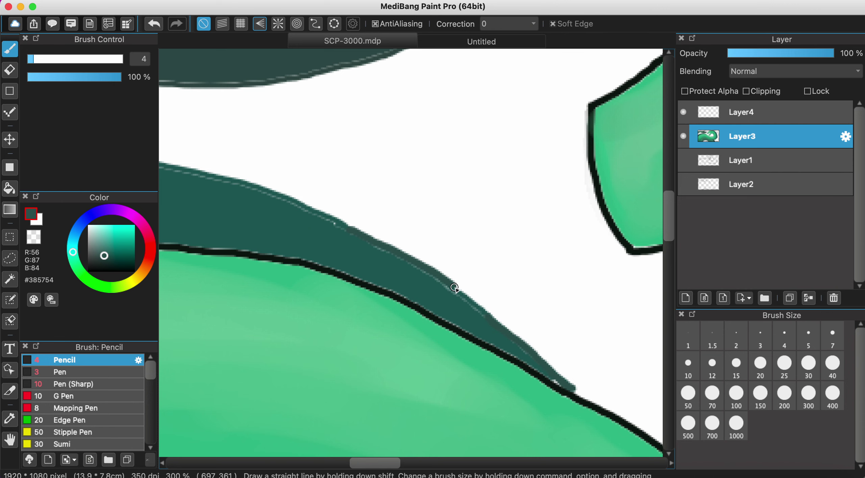
# Continue the #385754 edge strokes up the body fin's descending slope toward its crest.
pyautogui.scroll(3, 494, 320)
pyautogui.hscroll(-2, 493, 320)
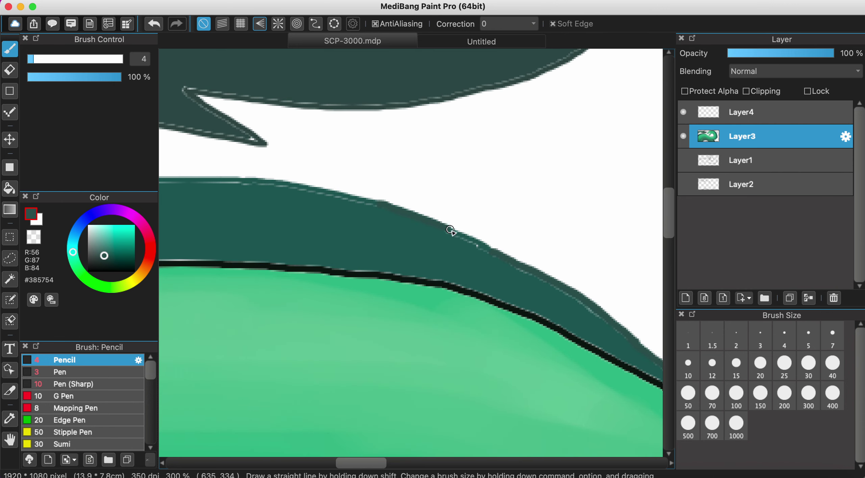
pyautogui.moveTo(473, 239); pyautogui.dragTo(499, 255)
pyautogui.scroll(-1, 529, 248)
pyautogui.hscroll(-4, 529, 248)
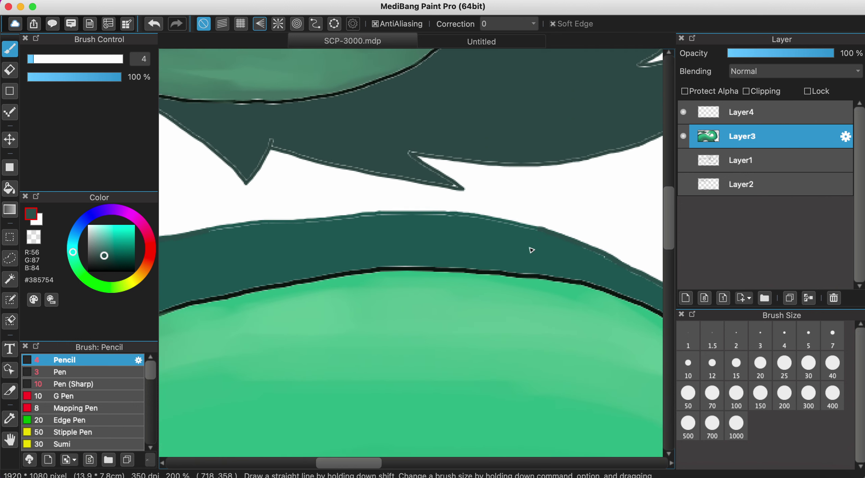
# Cover the pale fringe across the crest of the body coil's fin with #385754 Pencil strokes.
pyautogui.scroll(3, 352, 252)
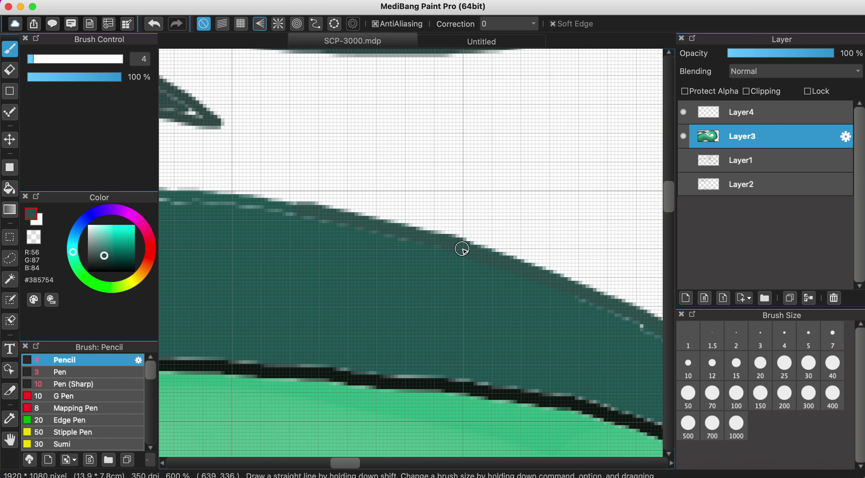
pyautogui.hscroll(-3, 459, 247)
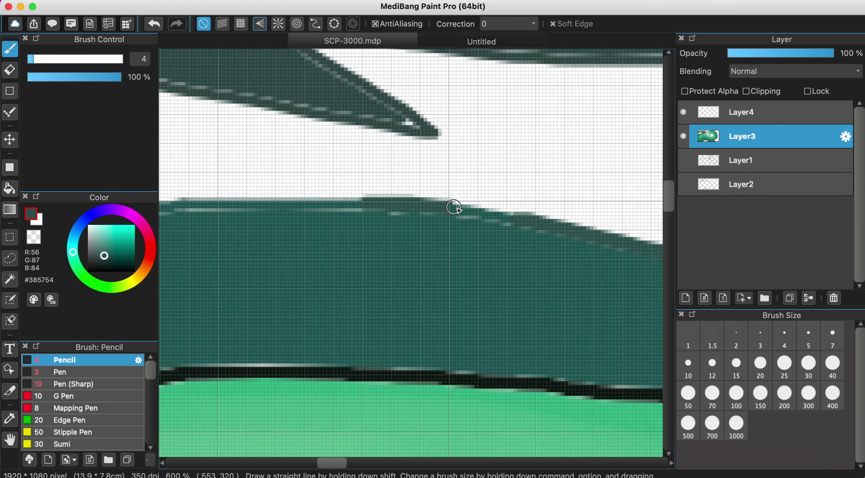
pyautogui.hscroll(-3, 525, 224)
pyautogui.hscroll(-2, 527, 224)
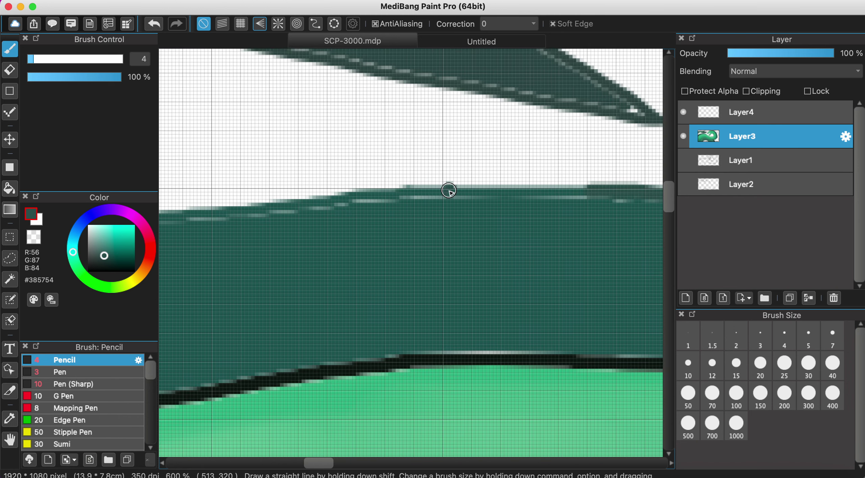
pyautogui.moveTo(448, 190); pyautogui.dragTo(603, 187)
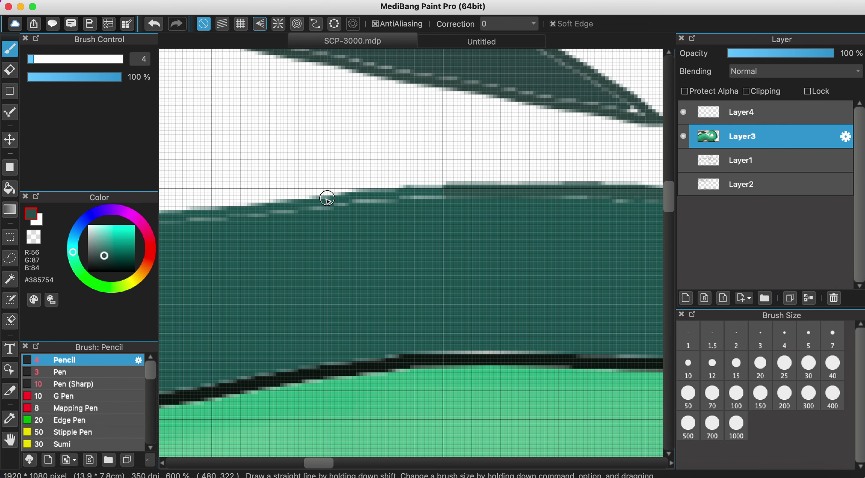
pyautogui.moveTo(388, 194); pyautogui.dragTo(449, 191)
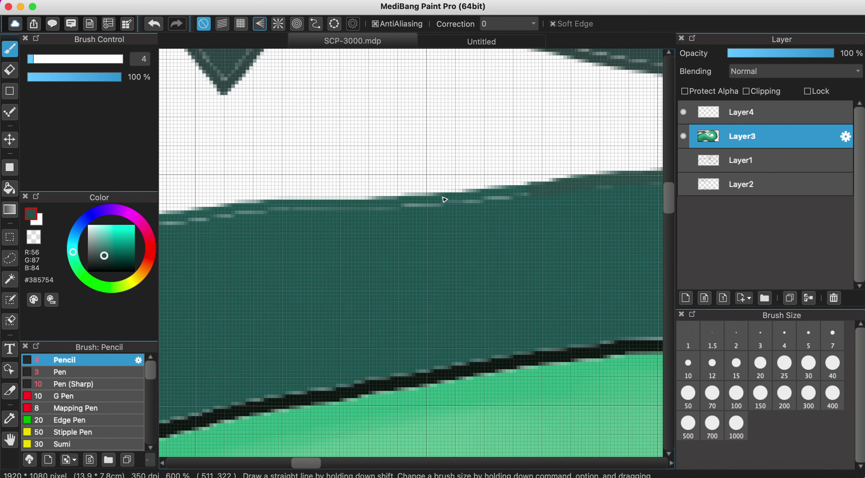
# Paint #385754 over the remaining fringe on the fin's rising edge between the crest and the already covered section.
pyautogui.hscroll(-10, 392, 199)
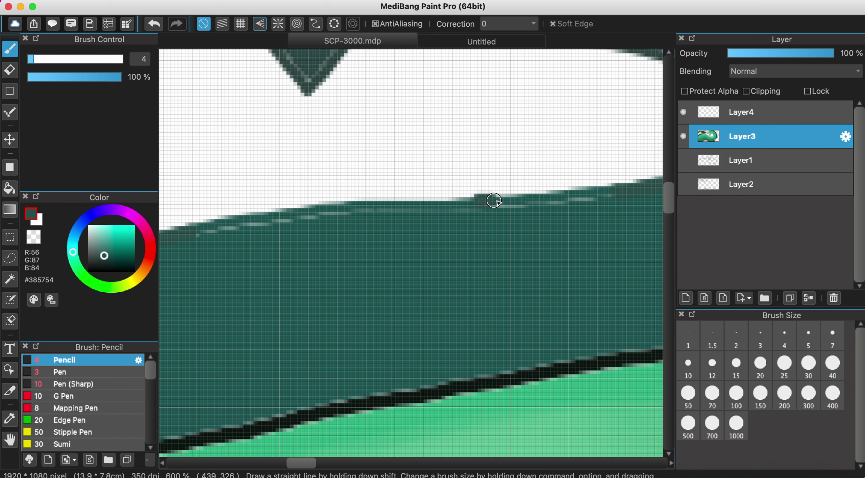
pyautogui.moveTo(494, 200); pyautogui.dragTo(561, 200)
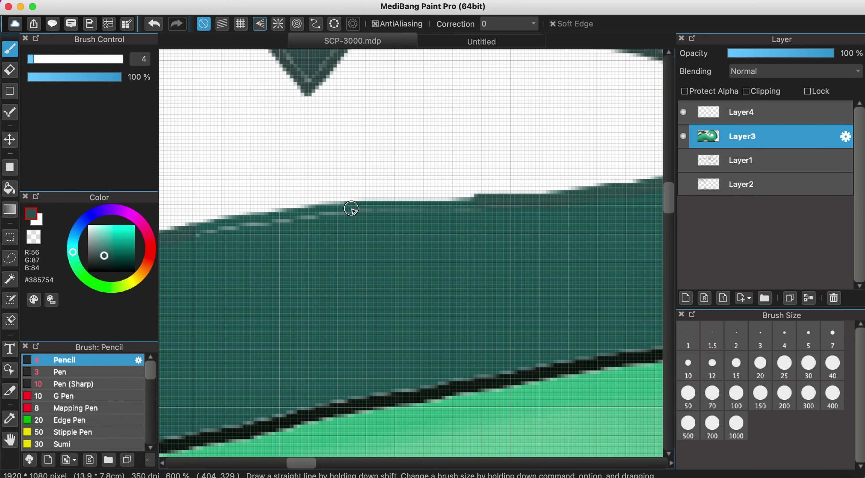
pyautogui.moveTo(379, 208); pyautogui.dragTo(485, 204)
pyautogui.hscroll(-15, 485, 205)
pyautogui.scroll(-3, 485, 204)
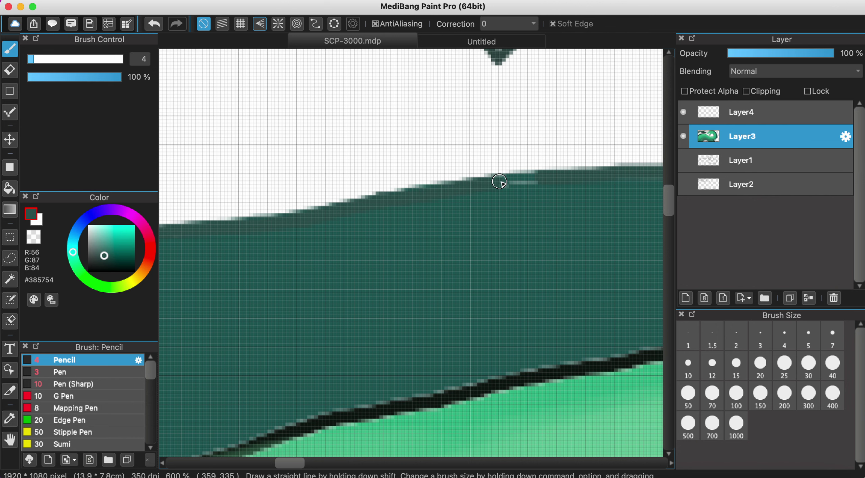
pyautogui.scroll(-10, 543, 182)
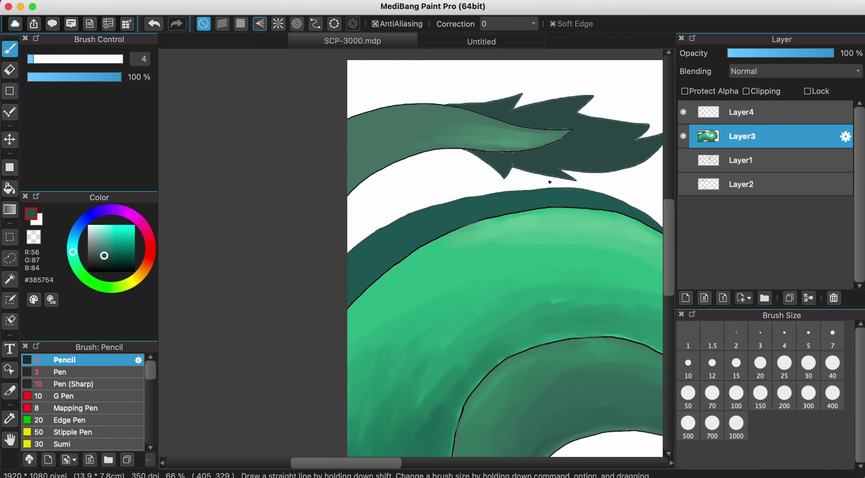
# Reduce the Pencil to size 2, touch up the fin's tapered tip, and cover the inner pale line with #325E5B sampled from the fin.
pyautogui.scroll(10, 571, 226)
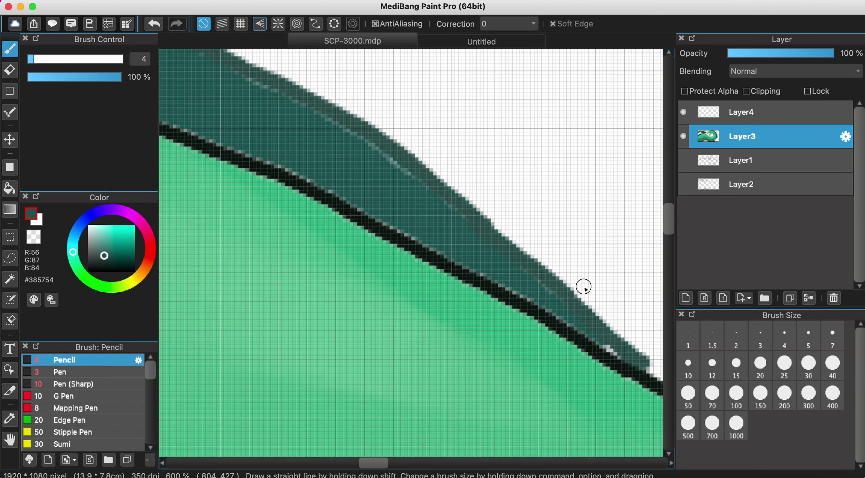
pyautogui.click(736, 335)
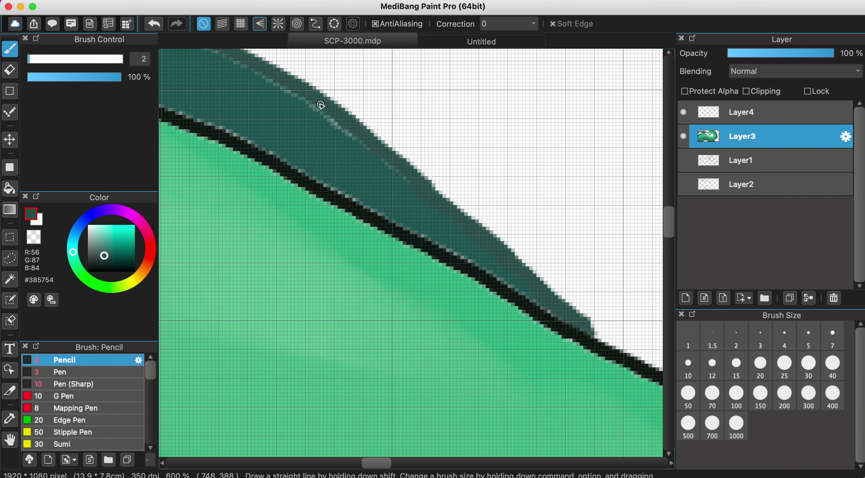
pyautogui.keyDown('alt'); pyautogui.click(318, 122); pyautogui.keyUp('alt')
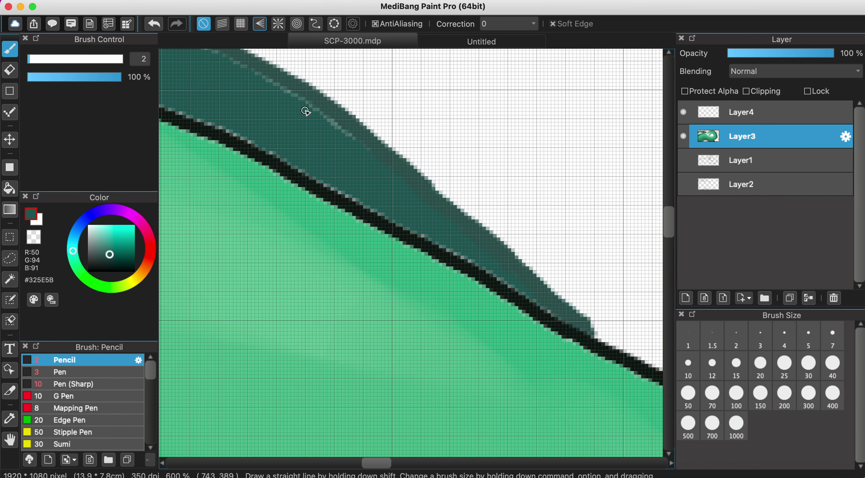
# Sample the dark green #3E625A from the shaded inner coil above its white opening as the brush colour.
pyautogui.scroll(-10, 319, 115)
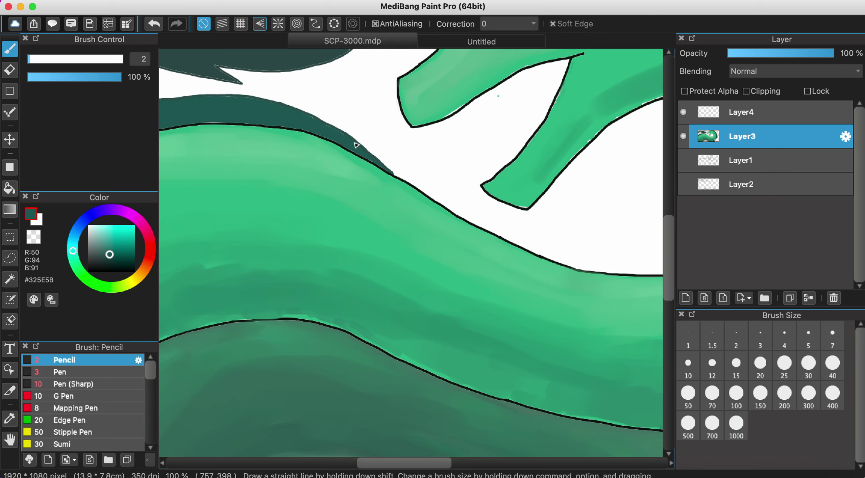
pyautogui.scroll(-1, 354, 143)
pyautogui.hscroll(-1, 354, 143)
pyautogui.scroll(2, 354, 143)
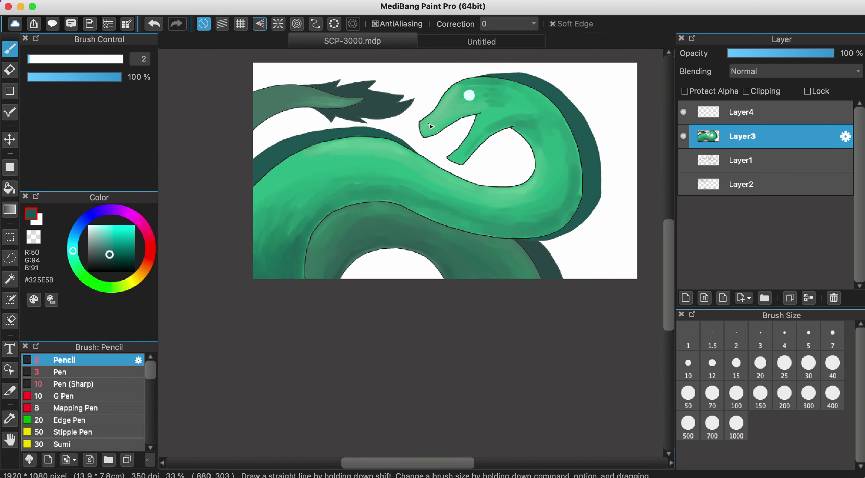
pyautogui.scroll(1, 338, 146)
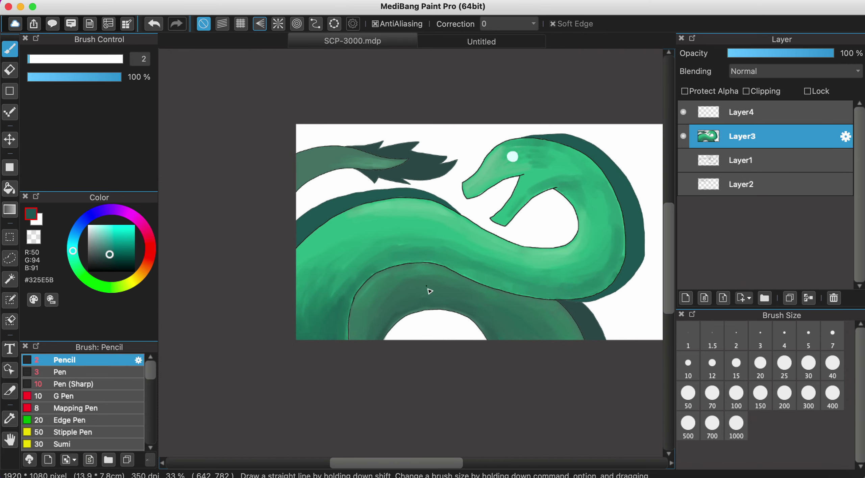
pyautogui.scroll(2, 428, 293)
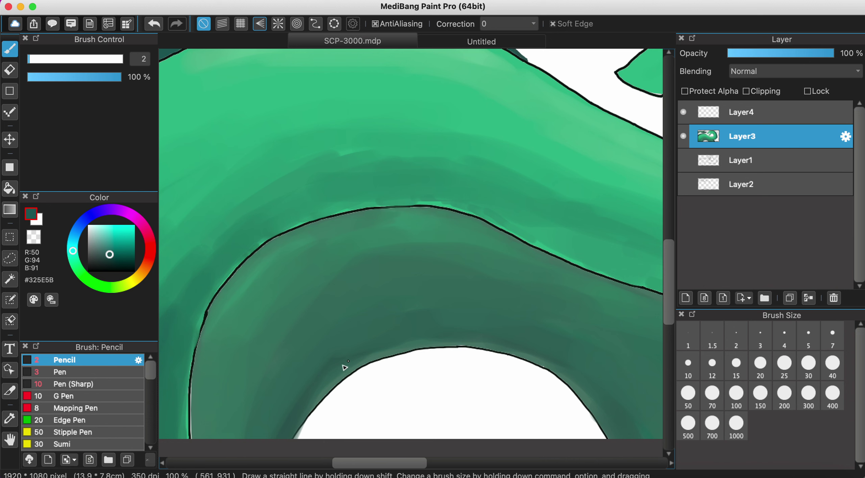
pyautogui.scroll(-2, 333, 368)
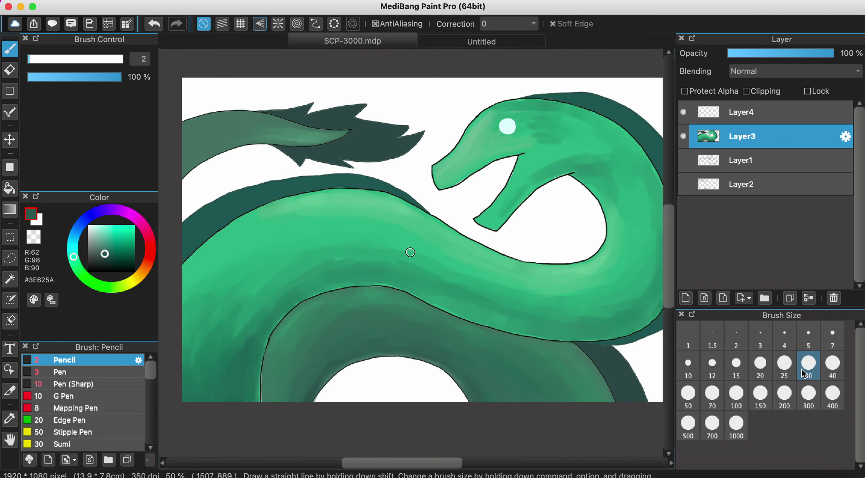
# Switch to the Watercolor (Wet) brush and set its size to 30.
pyautogui.click(784, 363)
pyautogui.scroll(-3, 87, 412)
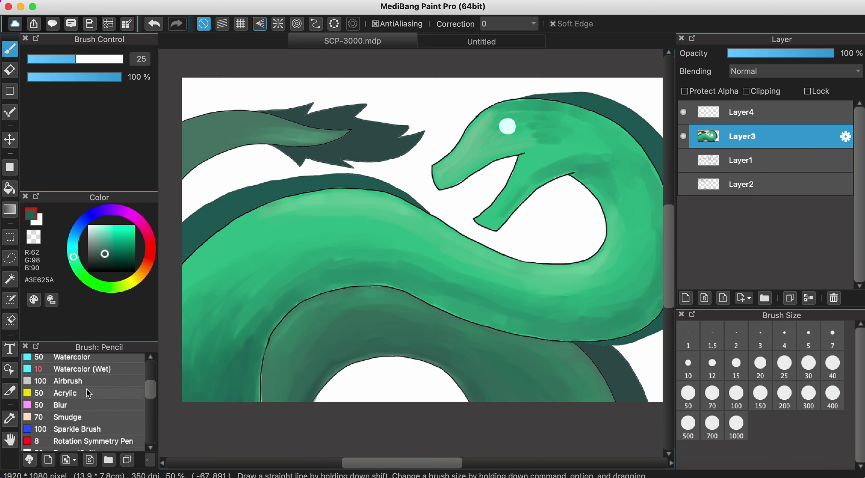
pyautogui.click(89, 369)
pyautogui.scroll(4, 319, 253)
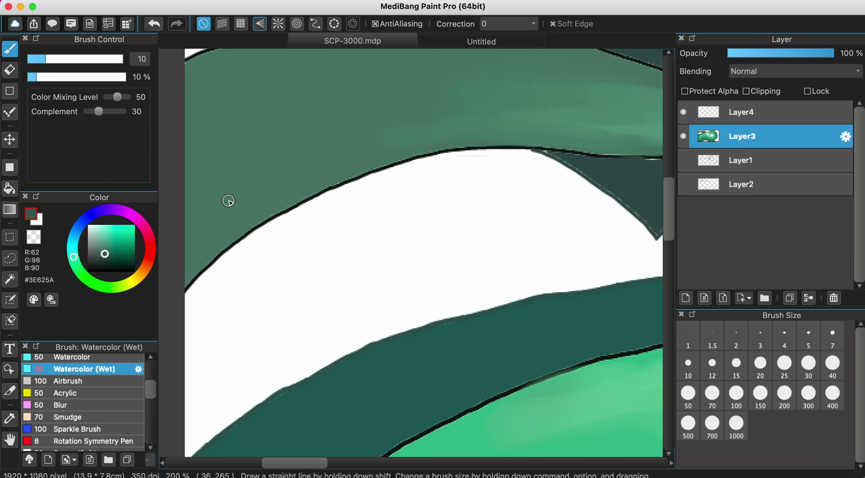
pyautogui.click(808, 363)
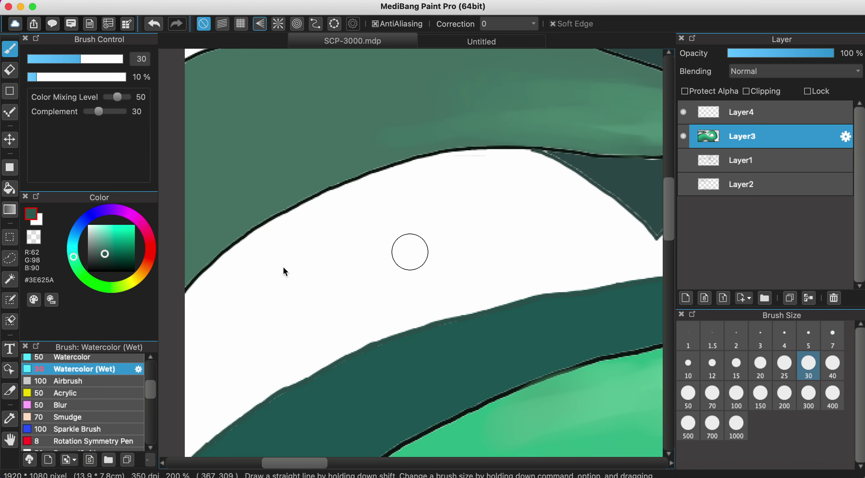
# Shade the tail's underside near the canvas edge with #3E625A, redoing the first stroke, and sample #587B6F from the tail.
pyautogui.moveTo(181, 259)
pyautogui.mouseDown()
pyautogui.moveTo(271, 160)
pyautogui.moveTo(186, 246)
pyautogui.moveTo(301, 170)
pyautogui.mouseUp()
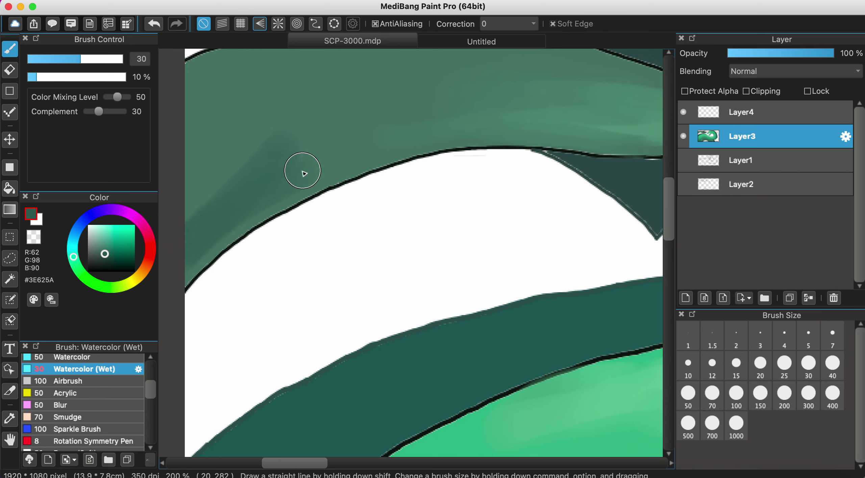
pyautogui.click(152, 24)
pyautogui.moveTo(188, 256); pyautogui.dragTo(223, 208)
pyautogui.moveTo(195, 239)
pyautogui.mouseDown()
pyautogui.moveTo(246, 201)
pyautogui.moveTo(234, 206)
pyautogui.moveTo(338, 158)
pyautogui.moveTo(432, 137)
pyautogui.moveTo(326, 134)
pyautogui.moveTo(384, 125)
pyautogui.mouseUp()
pyautogui.rightClick(361, 124)
# Sample #3E6059 from the inner coil's dark shading and extend the shadow along the tail's lower edge.
pyautogui.scroll(-2, 322, 156)
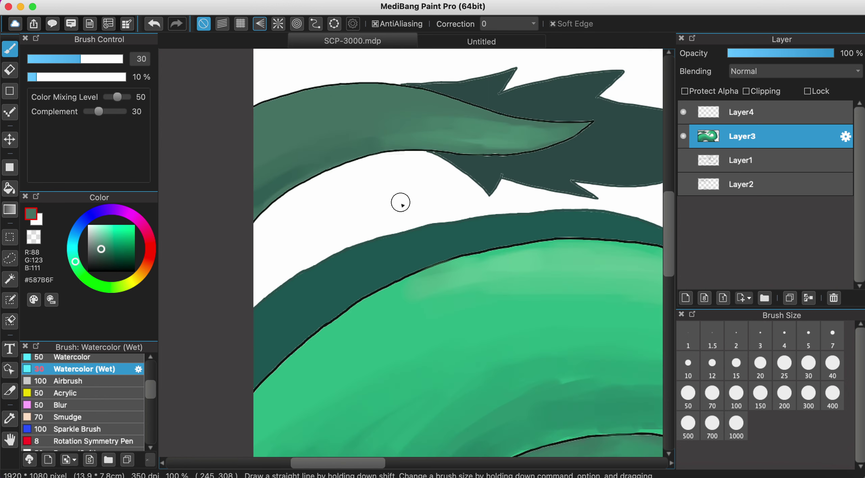
pyautogui.scroll(-8, 403, 205)
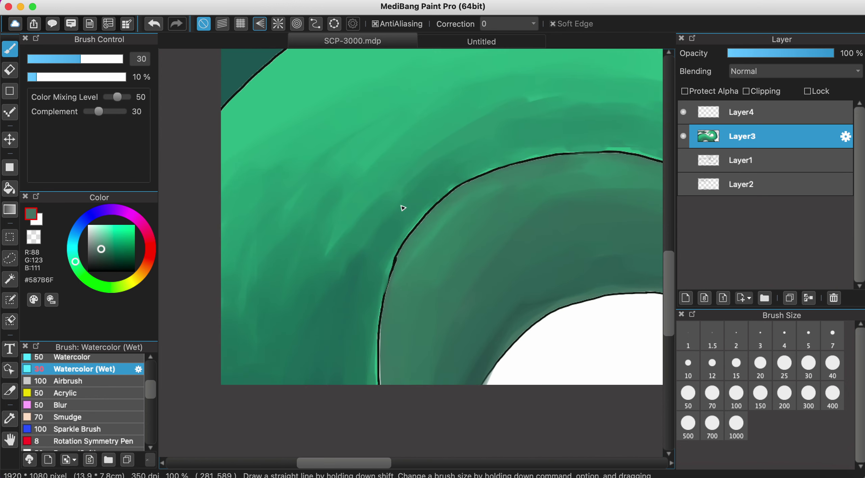
pyautogui.keyDown('alt'); pyautogui.click(490, 350); pyautogui.keyUp('alt')
pyautogui.scroll(5, 298, 201)
pyautogui.scroll(5, 298, 201)
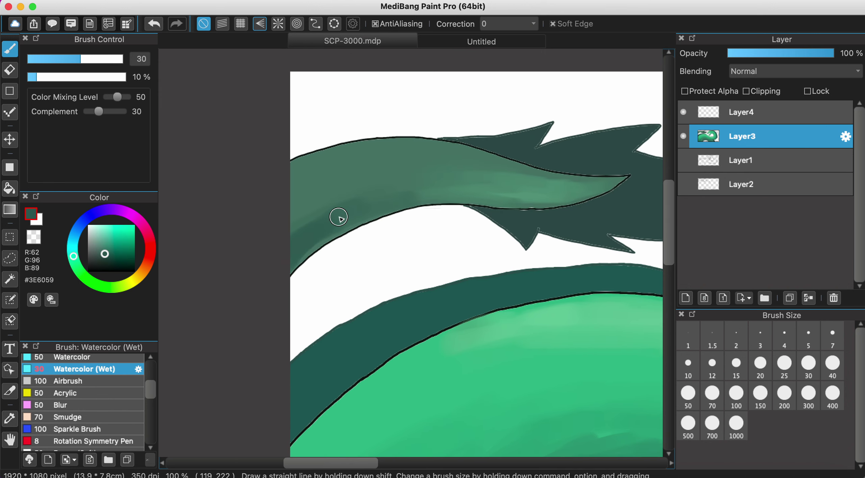
pyautogui.moveTo(419, 194); pyautogui.dragTo(357, 197)
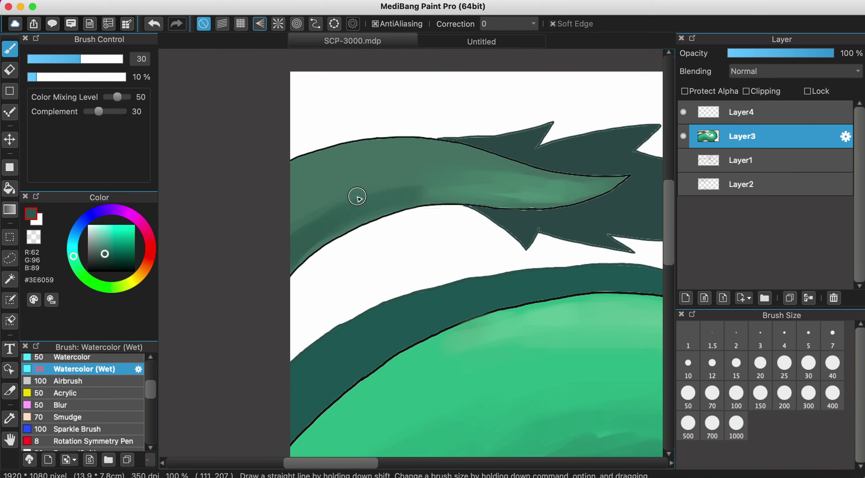
# Blend the shadow up into the tail's middle using the sampled tail tones #587B6F, #42655C, #517469, #5B8373 and #4B6E63.
pyautogui.keyDown('alt'); pyautogui.click(297, 204); pyautogui.keyUp('alt')
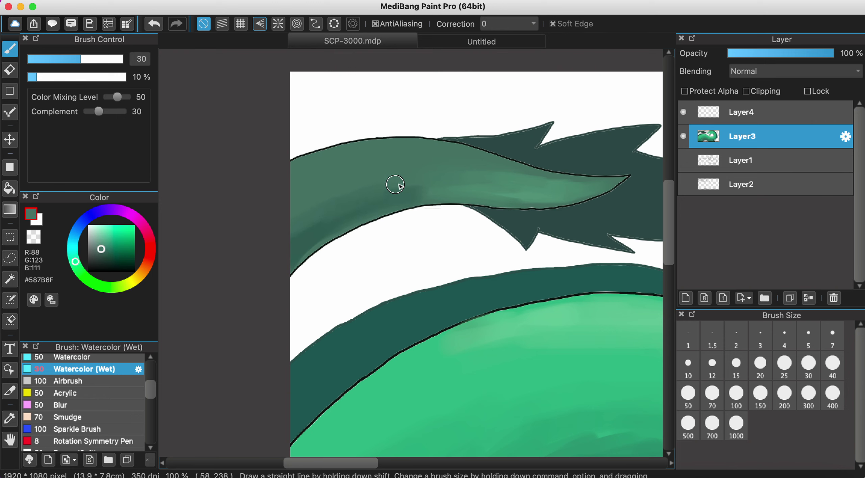
pyautogui.keyDown('alt'); pyautogui.click(321, 225); pyautogui.keyUp('alt')
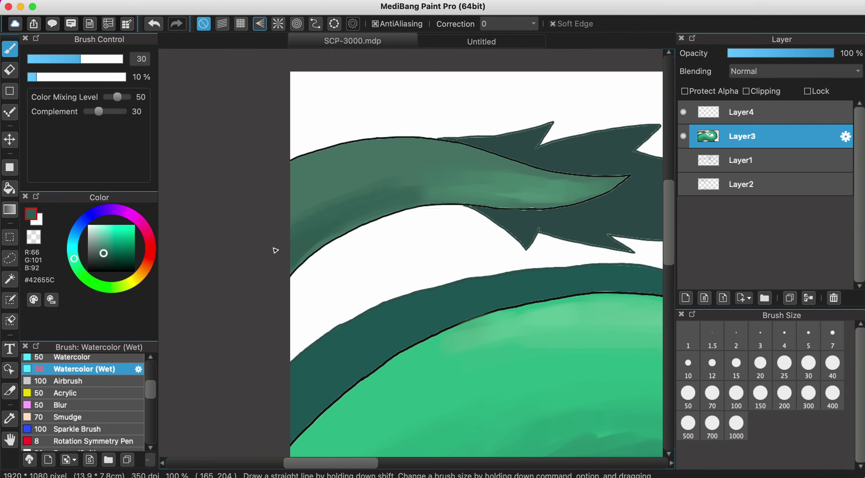
pyautogui.keyDown('alt'); pyautogui.click(342, 171); pyautogui.keyUp('alt')
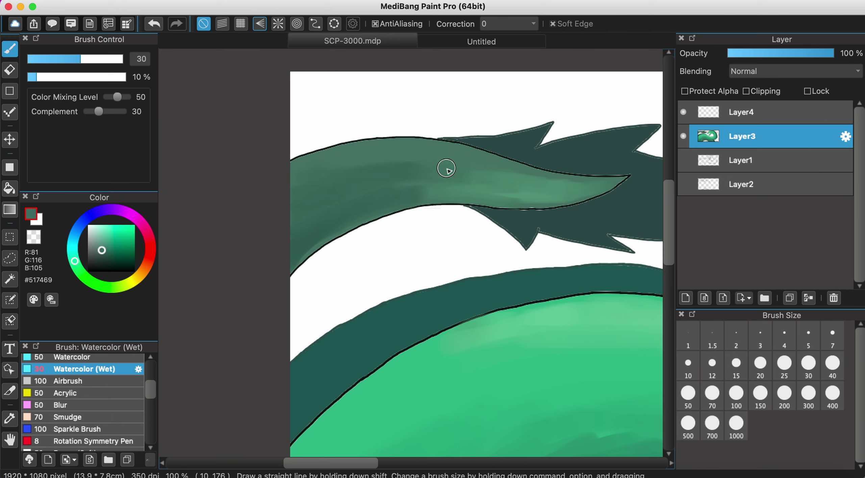
pyautogui.keyDown('alt'); pyautogui.click(477, 176); pyautogui.keyUp('alt')
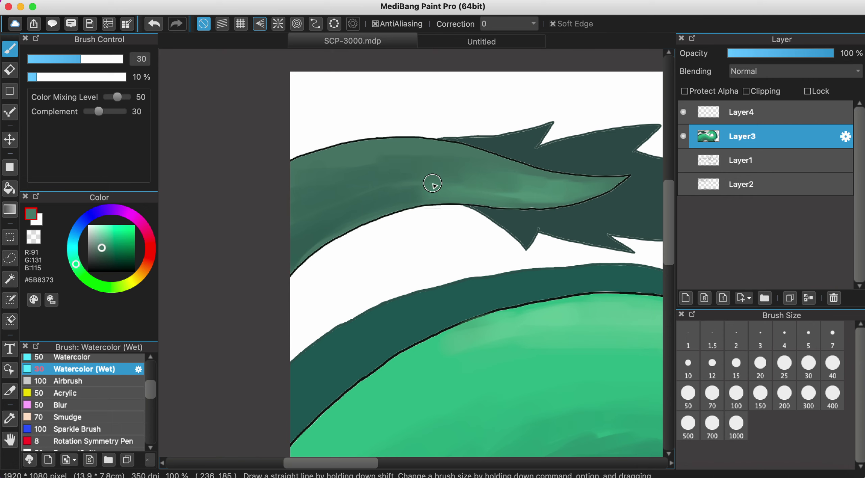
pyautogui.keyDown('alt'); pyautogui.click(311, 217); pyautogui.keyUp('alt')
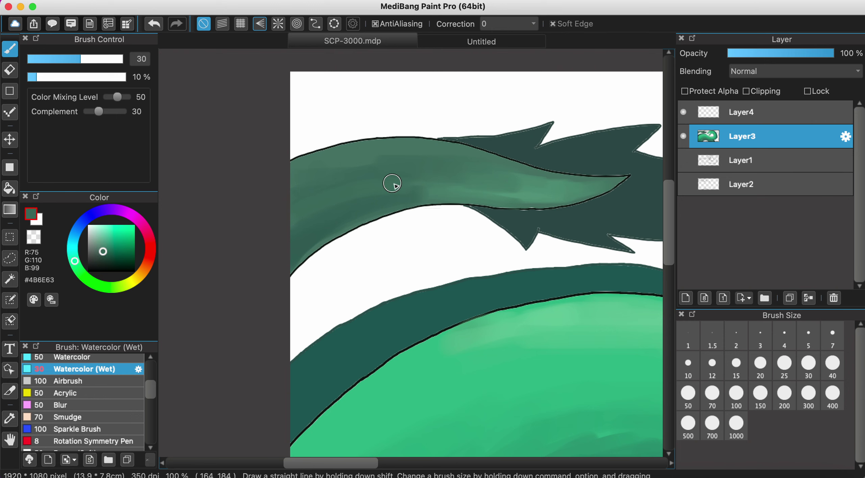
# Lighten the tail's upper side with sampled #587B6F, #699983 and #5B8474, undoing and repainting the first highlight stroke.
pyautogui.keyDown('alt'); pyautogui.click(380, 152); pyautogui.keyUp('alt')
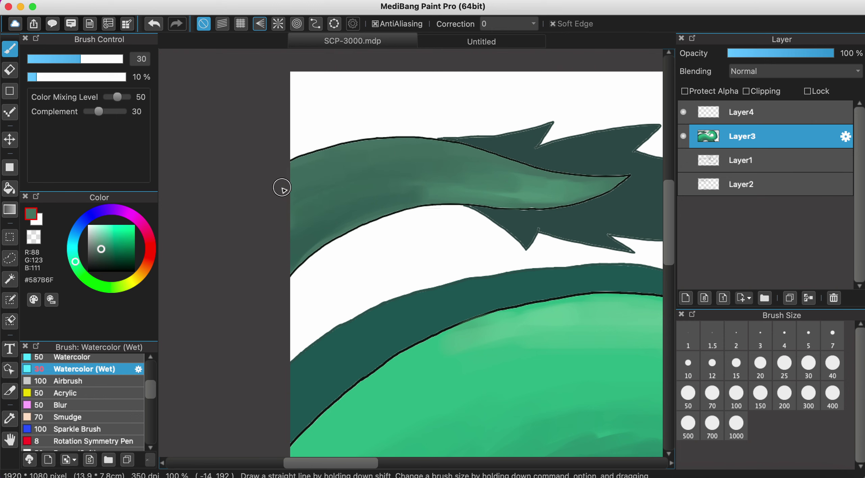
pyautogui.scroll(-3, 414, 164)
pyautogui.scroll(4, 433, 120)
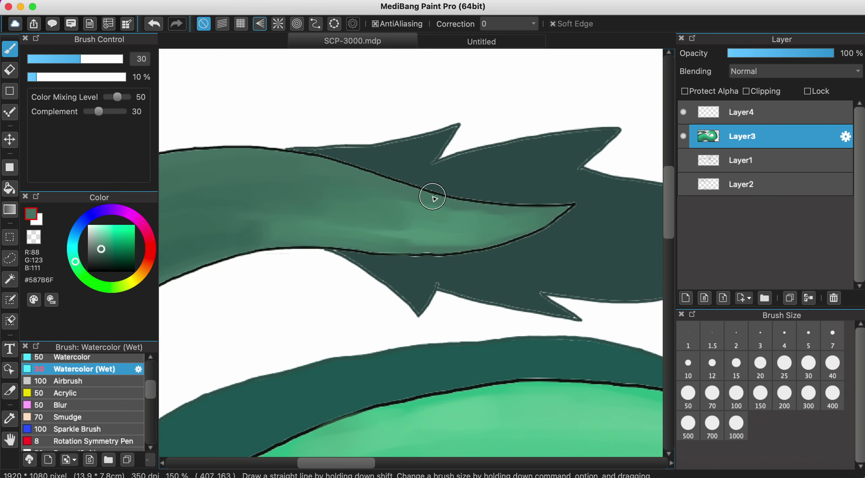
pyautogui.keyDown('alt'); pyautogui.click(440, 234); pyautogui.keyUp('alt')
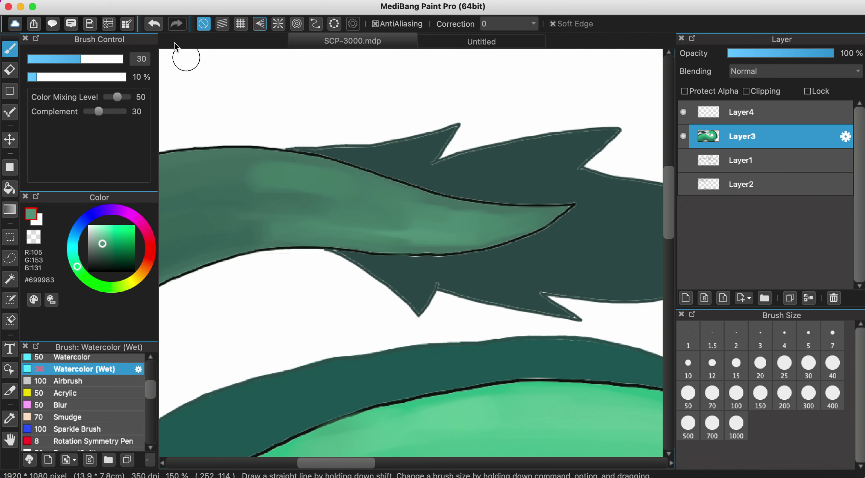
pyautogui.click(154, 24)
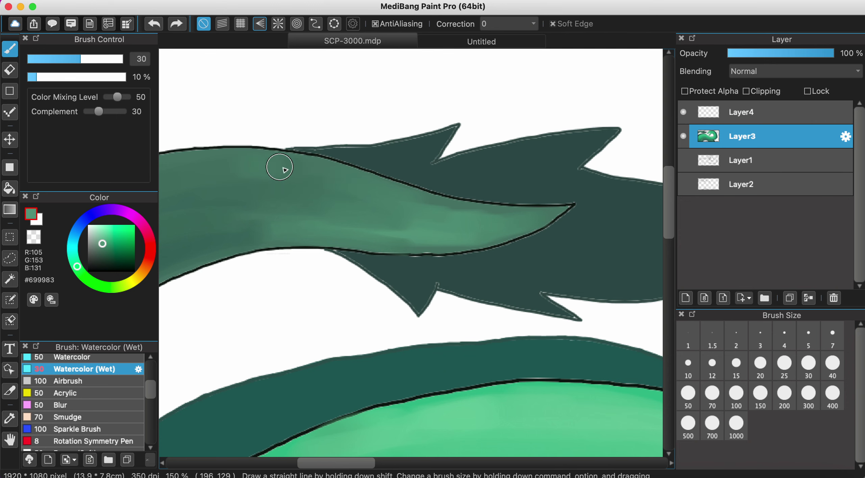
pyautogui.moveTo(446, 215); pyautogui.dragTo(457, 219)
pyautogui.hscroll(-5, 408, 220)
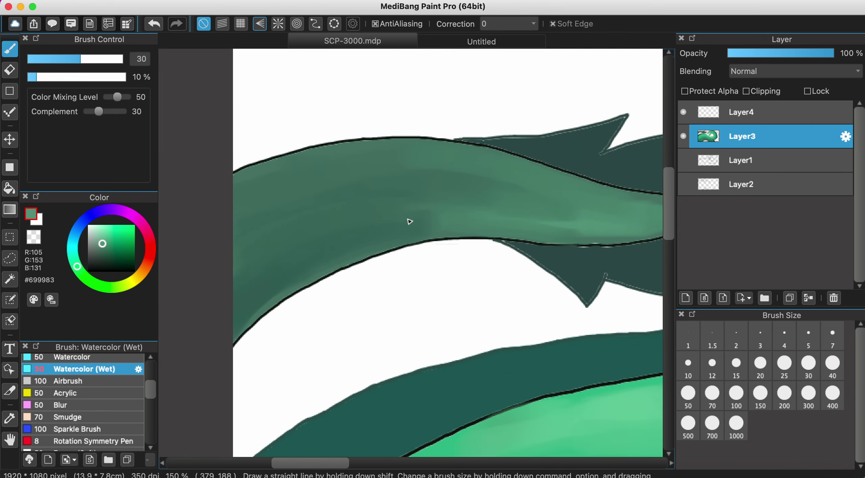
pyautogui.moveTo(538, 211)
pyautogui.mouseDown()
pyautogui.moveTo(531, 209)
pyautogui.moveTo(604, 226)
pyautogui.moveTo(521, 216)
pyautogui.moveTo(455, 178)
pyautogui.moveTo(508, 170)
pyautogui.moveTo(479, 169)
pyautogui.mouseUp()
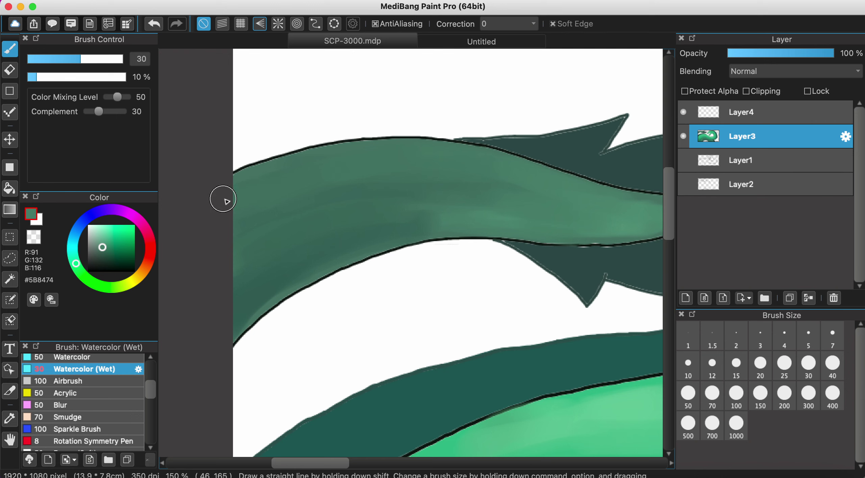
# Sample #65947F, set the brush size to 25, brighten the tail's upper edge and blend it downward with sampled #53786B.
pyautogui.rightClick(637, 217)
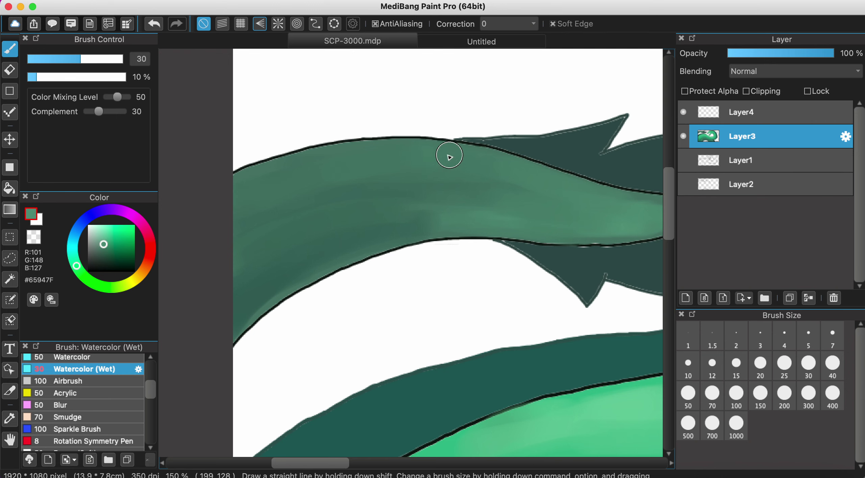
pyautogui.click(785, 367)
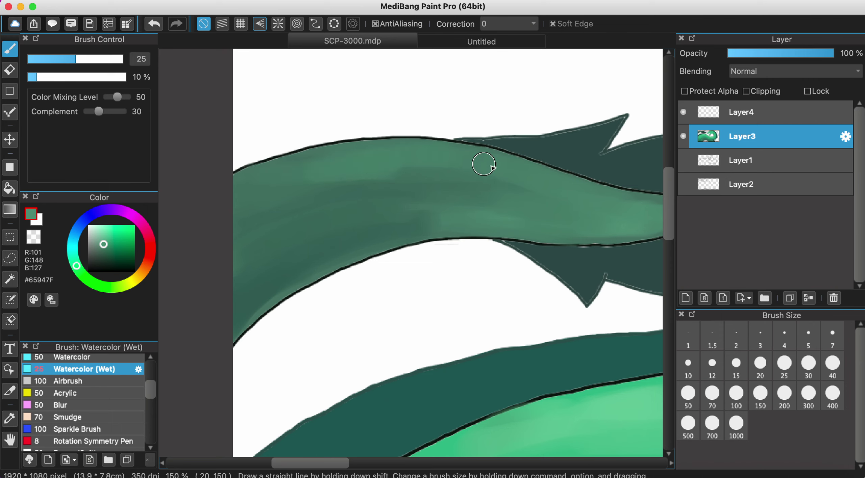
pyautogui.rightClick(295, 195)
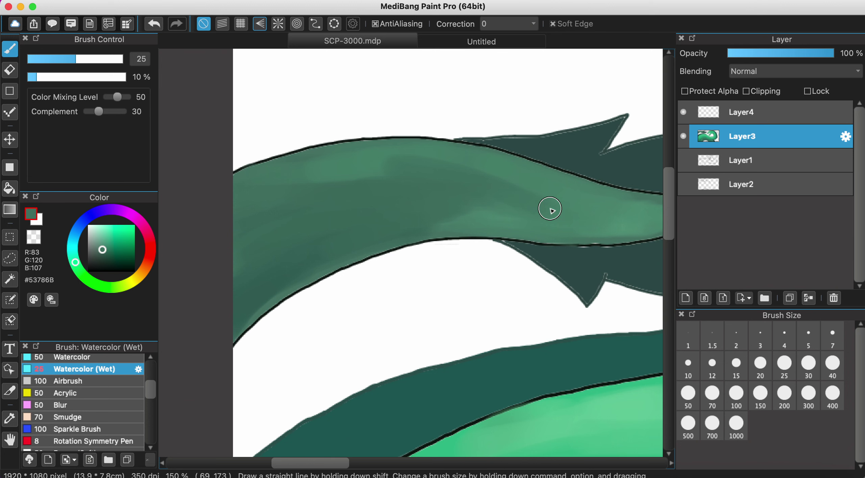
pyautogui.scroll(-3, 549, 209)
pyautogui.hscroll(5, 549, 208)
pyautogui.scroll(-3, 549, 208)
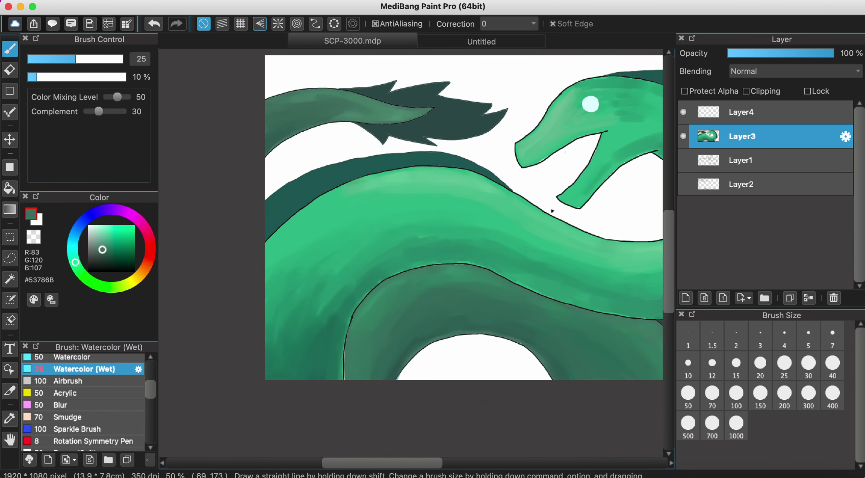
pyautogui.scroll(3, 293, 71)
# Smooth the tail's light-to-dark transition near the canvas edge with the sampled tones #5F8978, #43665D, #527769 and #547A6B.
pyautogui.rightClick(471, 210)
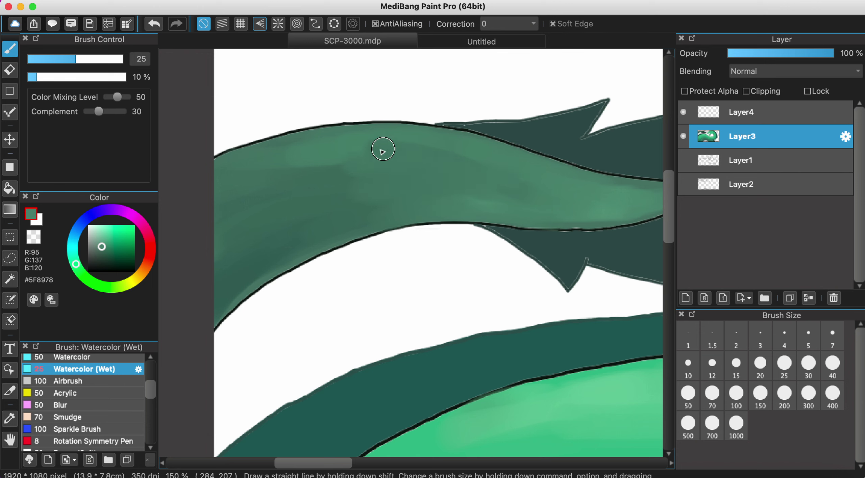
pyautogui.moveTo(353, 159); pyautogui.dragTo(204, 207)
pyautogui.rightClick(330, 202)
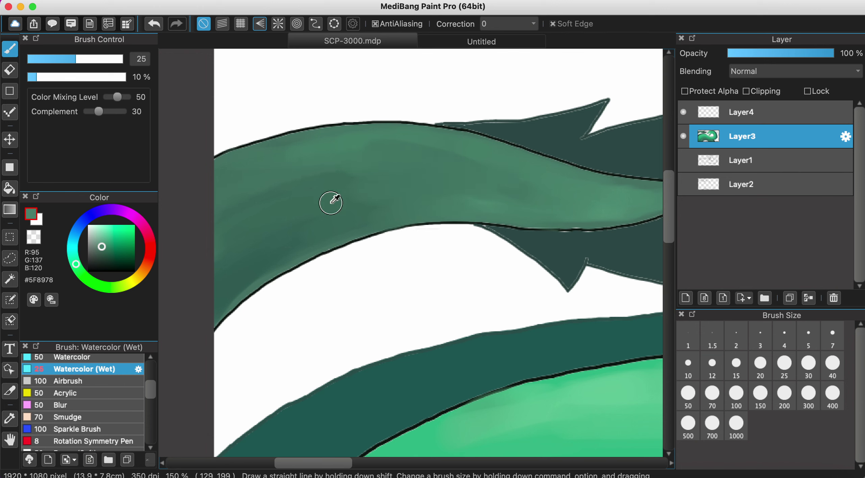
pyautogui.click(242, 265)
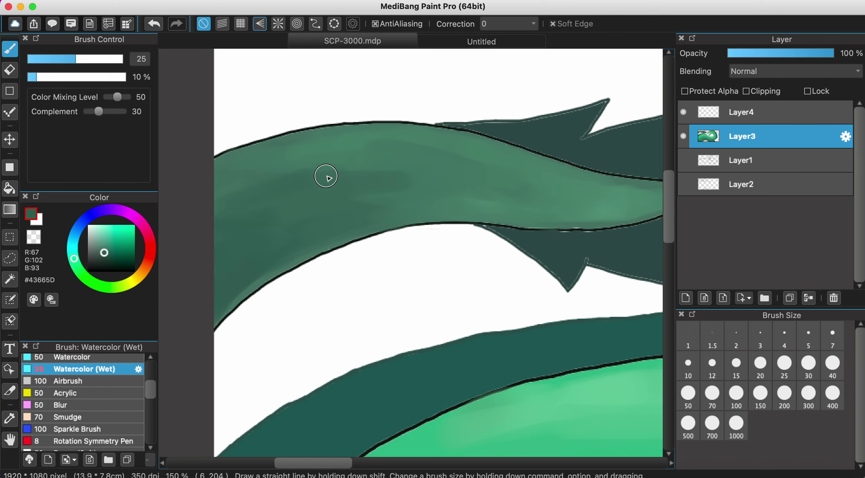
pyautogui.click(248, 183)
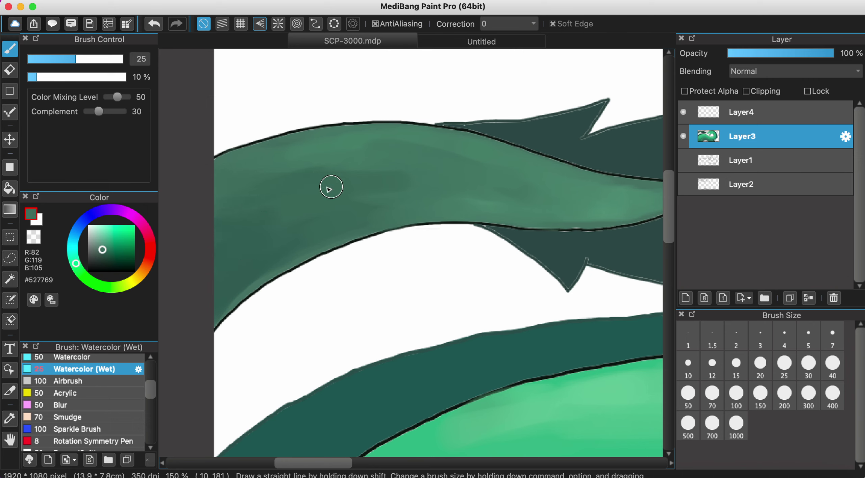
pyautogui.rightClick(324, 162)
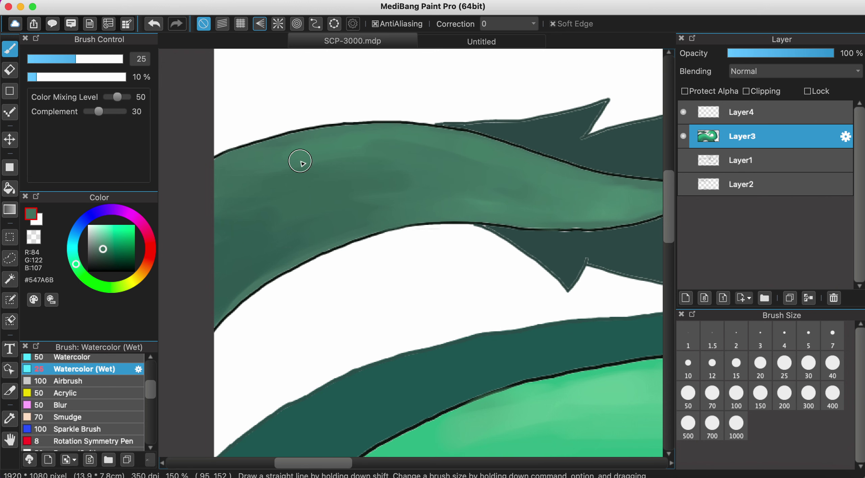
# Examine the tail's shading against the whole serpent, comparing it with the body coils and head.
pyautogui.scroll(-5, 444, 147)
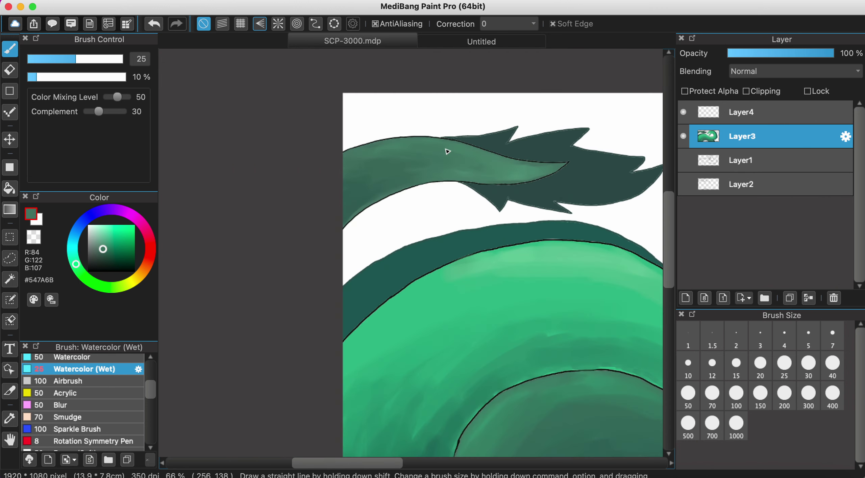
pyautogui.hscroll(2, 447, 151)
pyautogui.scroll(-1, 447, 151)
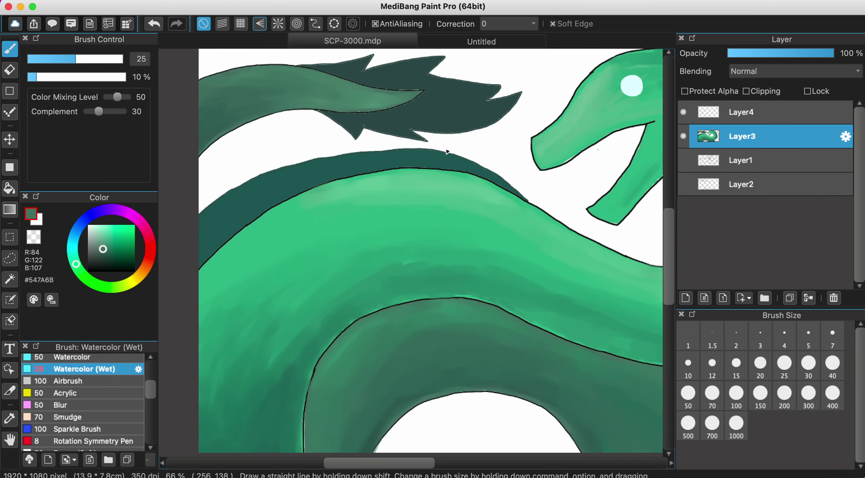
pyautogui.scroll(-5, 447, 151)
pyautogui.scroll(4, 447, 152)
pyautogui.scroll(-3, 447, 152)
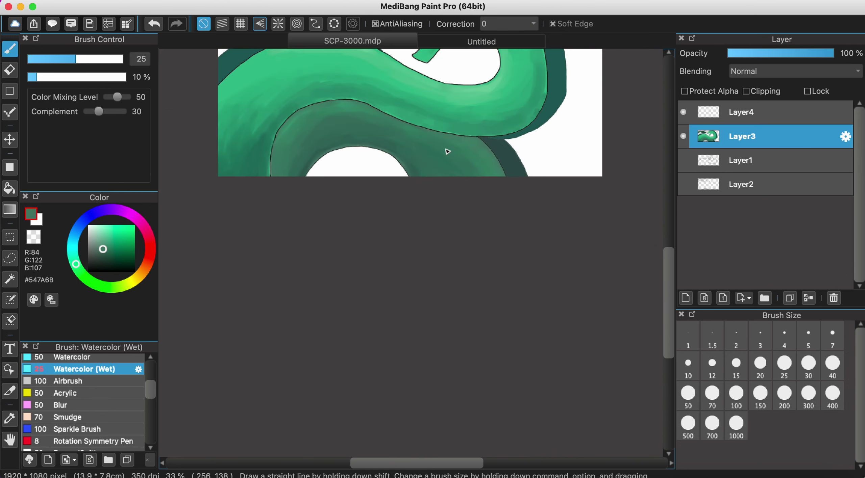
pyautogui.scroll(5, 447, 151)
pyautogui.hscroll(-2, 447, 151)
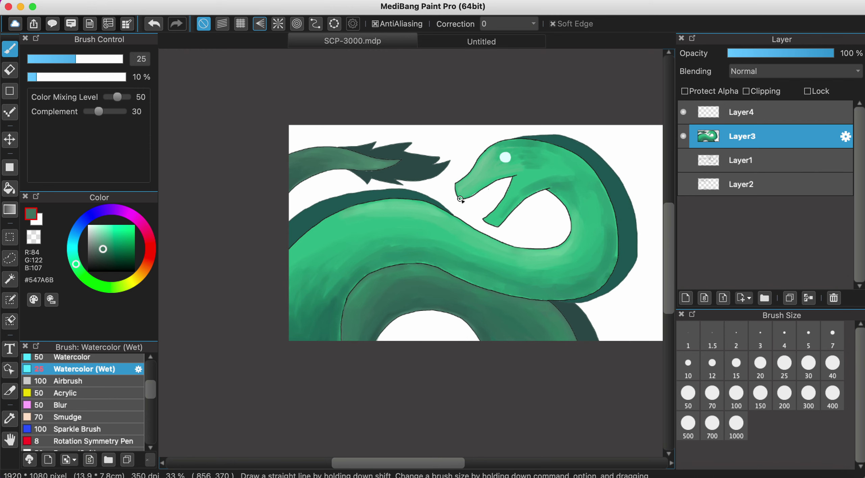
# Select Layer4 and set up the Pencil at size 4 with #0C140F sampled from the serpent's head outline.
pyautogui.scroll(5, 508, 164)
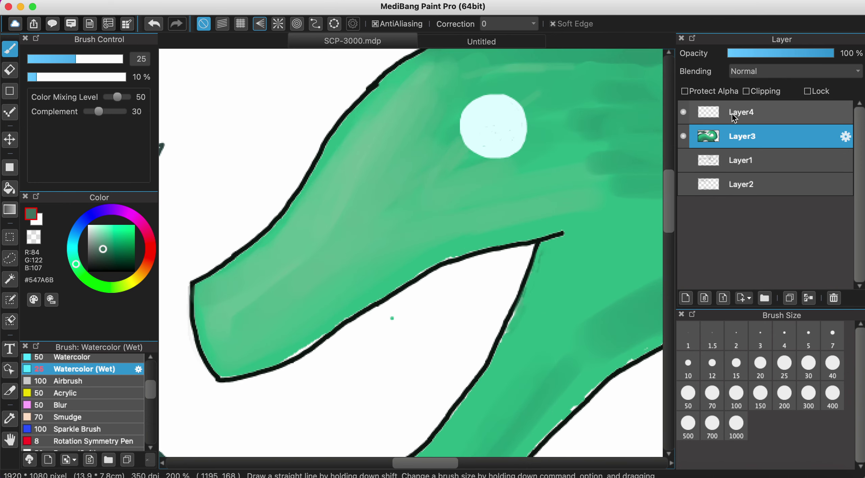
pyautogui.click(733, 116)
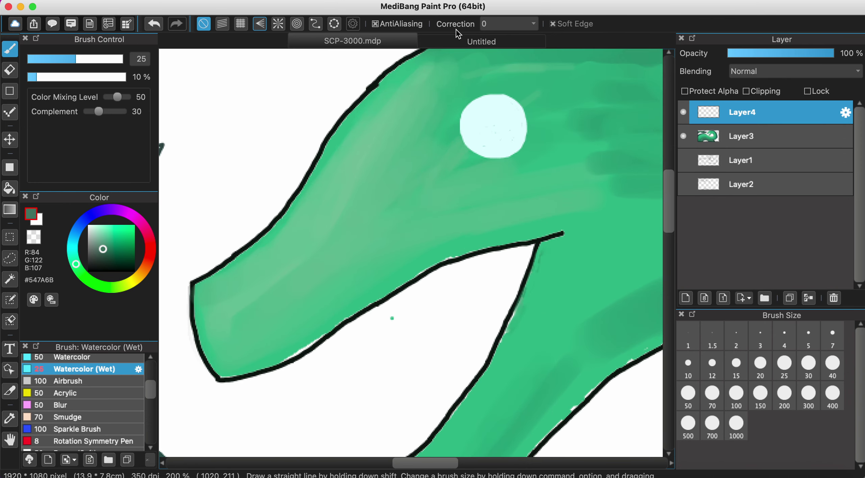
pyautogui.scroll(3, 359, 97)
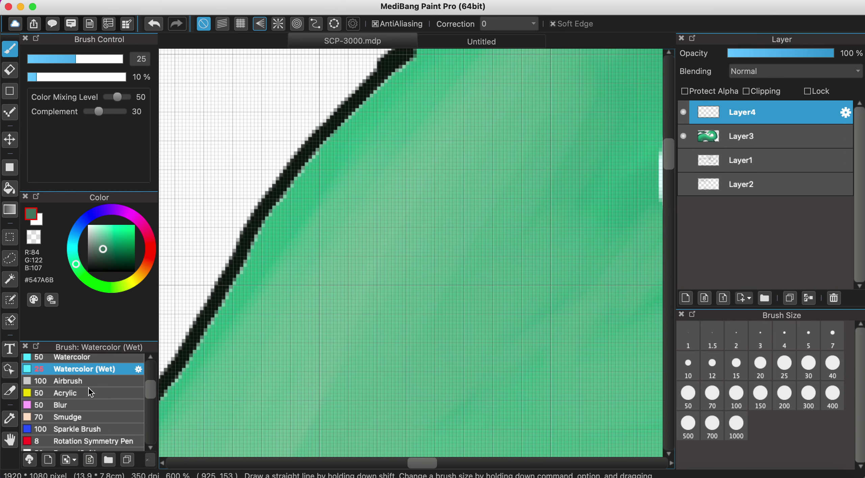
pyautogui.scroll(5, 90, 392)
pyautogui.click(89, 357)
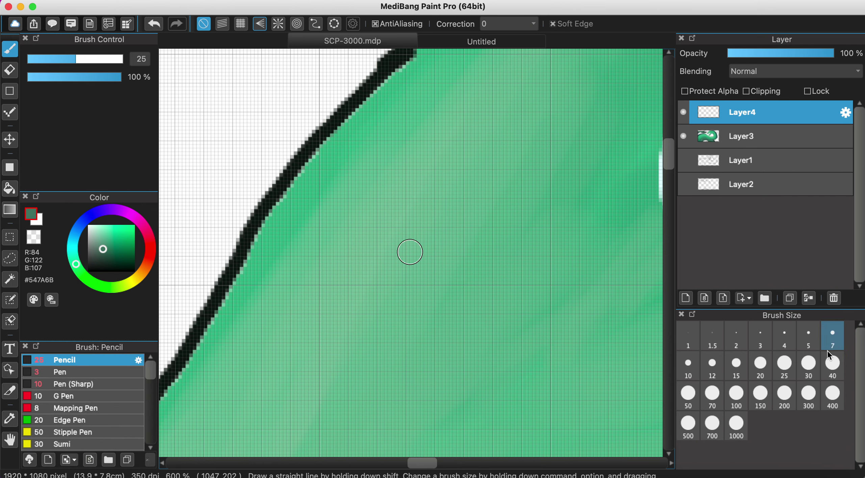
pyautogui.click(784, 339)
pyautogui.keyDown('alt'); pyautogui.click(358, 93); pyautogui.keyUp('alt')
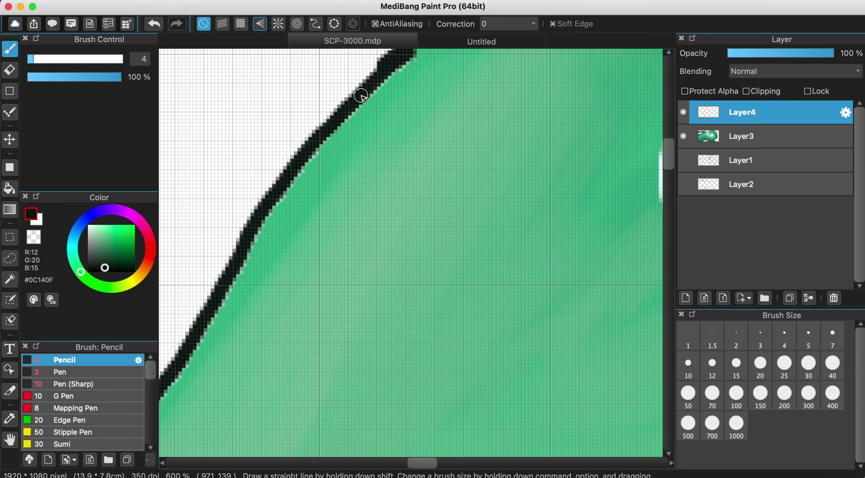
# Try outlining the upper edge of the eye with the size 4 Pencil, and undo the strokes.
pyautogui.scroll(-3, 373, 247)
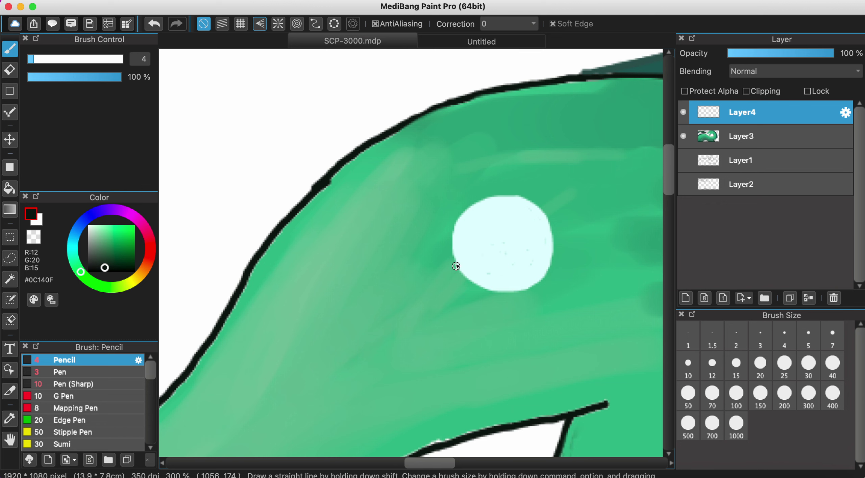
pyautogui.scroll(-3, 448, 281)
pyautogui.scroll(-3, 448, 281)
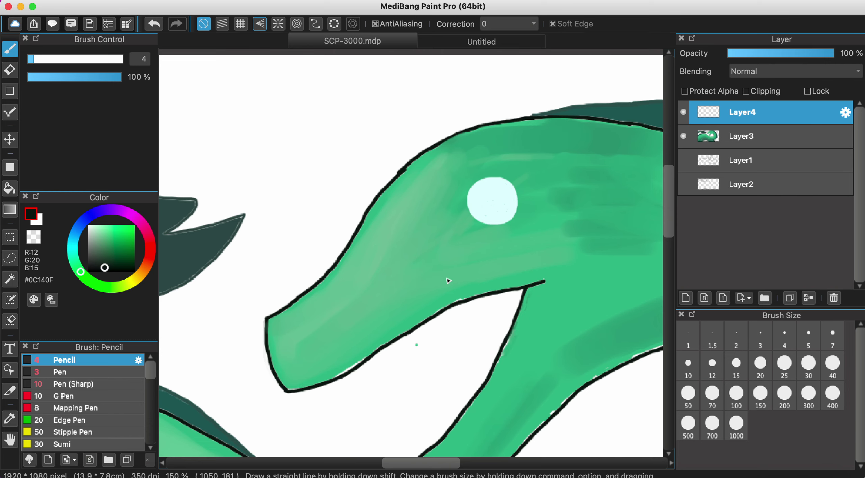
pyautogui.hscroll(3, 489, 193)
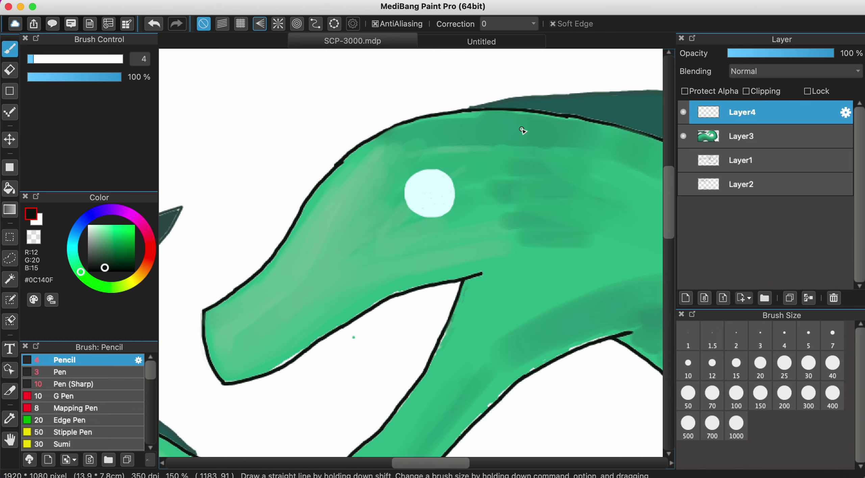
pyautogui.click(492, 40)
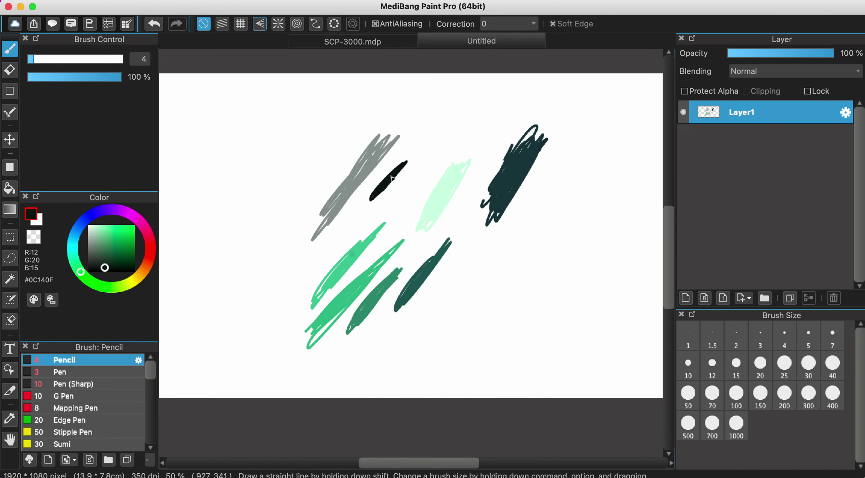
pyautogui.click(372, 41)
pyautogui.scroll(3, 418, 183)
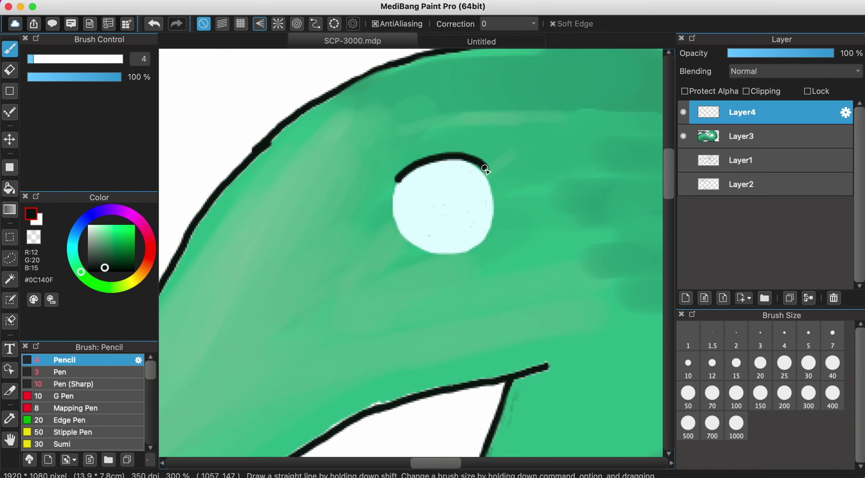
pyautogui.moveTo(485, 169); pyautogui.dragTo(496, 184)
pyautogui.click(164, 26)
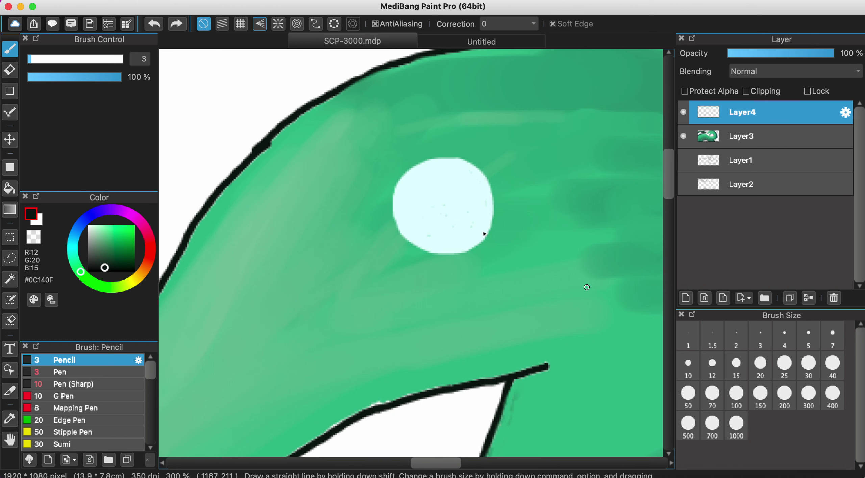
# Set the Pencil size to 3 and outline the entire round eye on Layer4 in #0C140F.
pyautogui.scroll(3, 442, 208)
pyautogui.moveTo(348, 169)
pyautogui.mouseDown()
pyautogui.moveTo(415, 104)
pyautogui.moveTo(408, 109)
pyautogui.moveTo(467, 102)
pyautogui.moveTo(509, 125)
pyautogui.moveTo(528, 144)
pyautogui.moveTo(545, 187)
pyautogui.moveTo(532, 252)
pyautogui.moveTo(503, 289)
pyautogui.mouseUp()
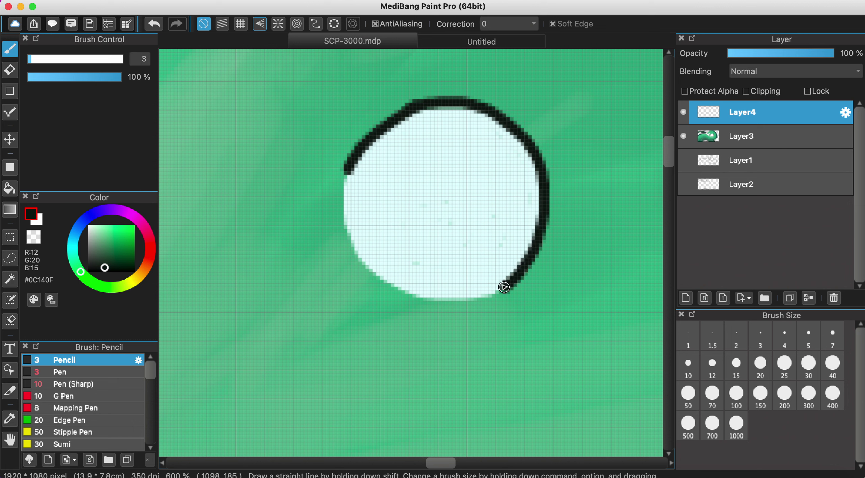
pyautogui.moveTo(347, 161)
pyautogui.mouseDown()
pyautogui.moveTo(348, 232)
pyautogui.moveTo(364, 264)
pyautogui.moveTo(420, 296)
pyautogui.moveTo(488, 294)
pyautogui.mouseUp()
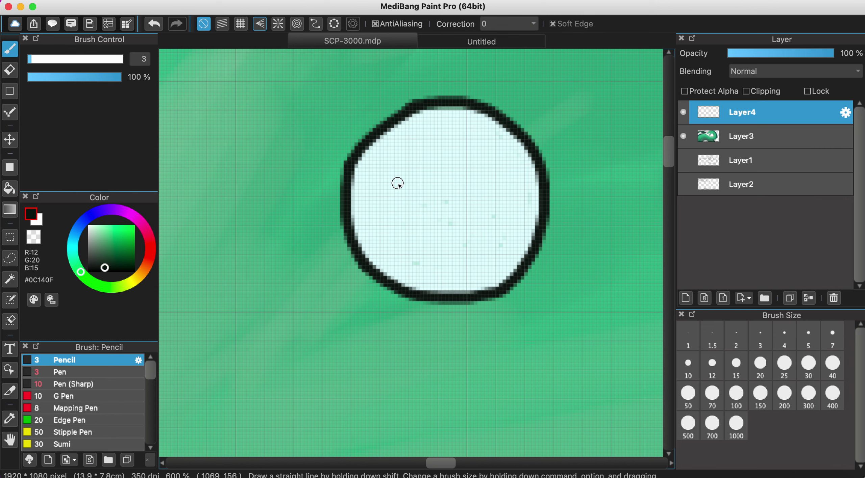
pyautogui.scroll(-2, 397, 183)
pyautogui.scroll(-4, 463, 146)
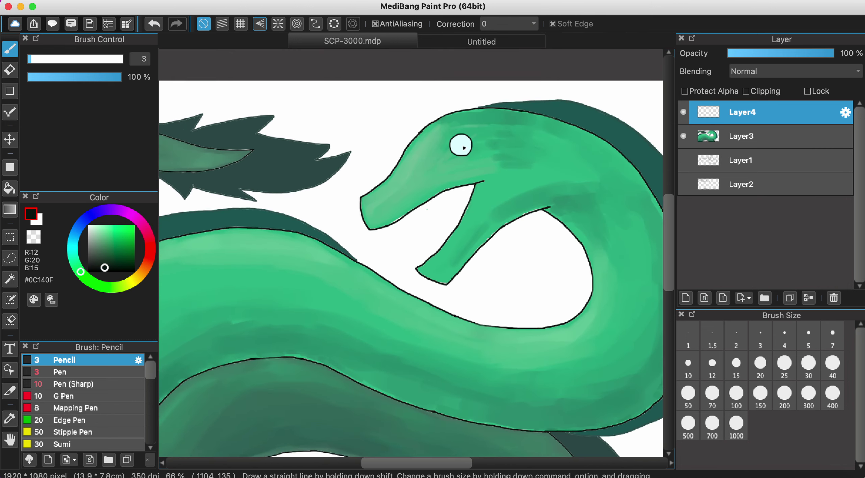
pyautogui.press('super+minus')
pyautogui.press('super+minus')
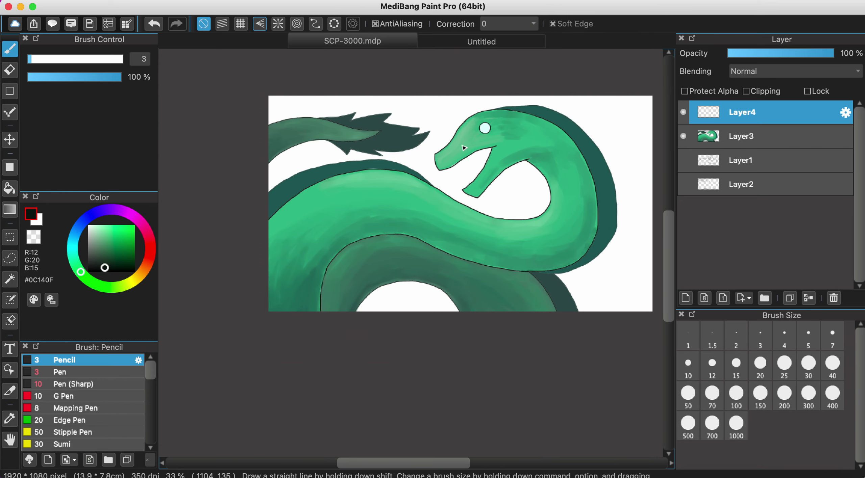
pyautogui.scroll(3, 360, 110)
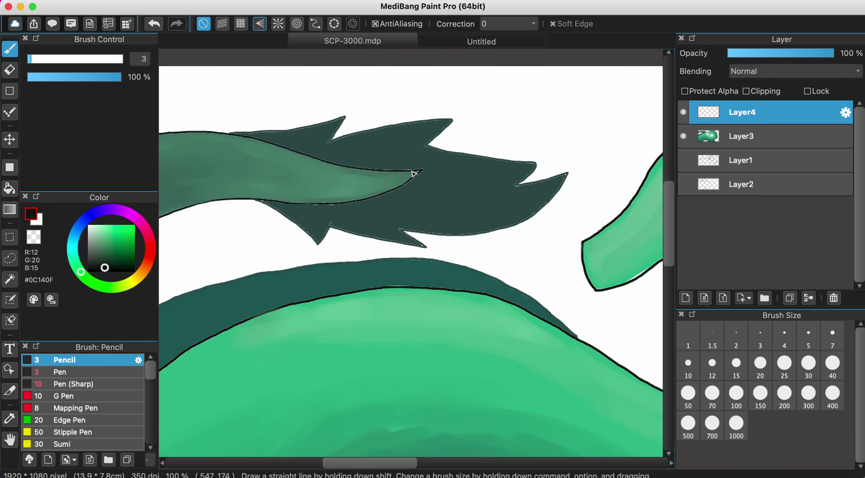
# Sample #384D4A from the tail tuft's border, set the Pencil to size 4 and paint over the pale line beside the upper notch.
pyautogui.scroll(6, 435, 137)
pyautogui.rightClick(496, 153)
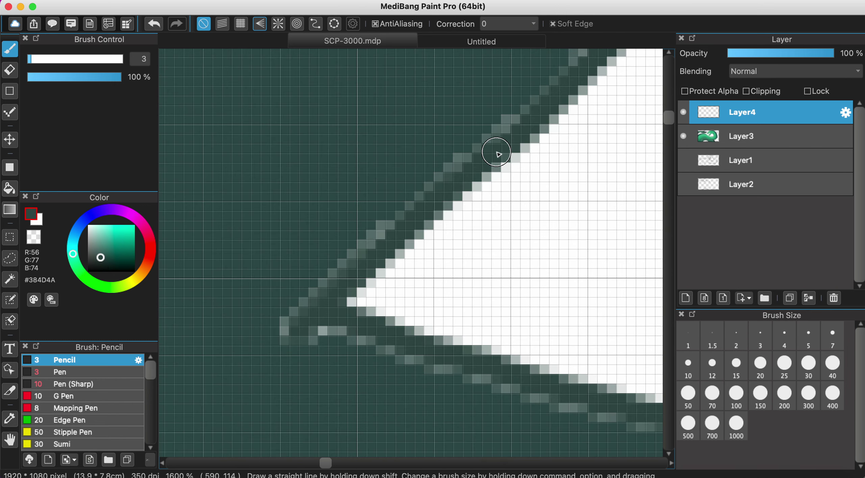
pyautogui.scroll(-1, 496, 153)
pyautogui.click(784, 337)
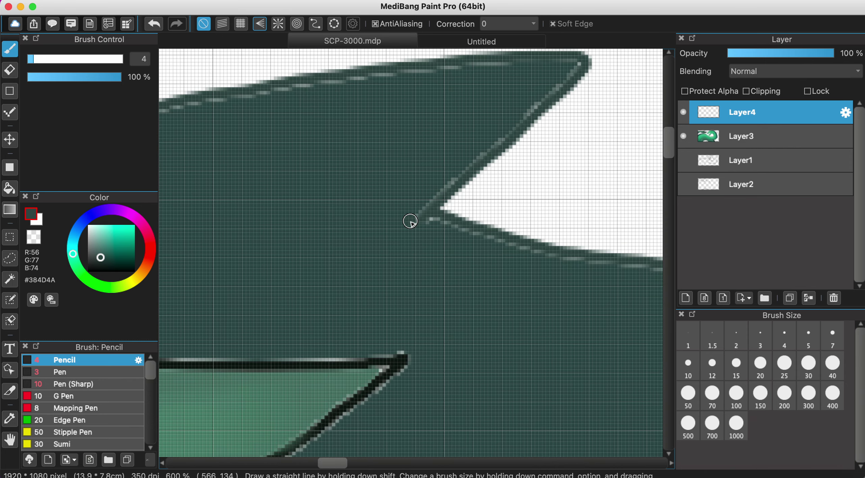
pyautogui.moveTo(409, 222)
pyautogui.mouseDown()
pyautogui.moveTo(459, 220)
pyautogui.moveTo(525, 241)
pyautogui.mouseUp()
pyautogui.press('super+minus')
pyautogui.press('super+minus')
pyautogui.press('super+minus')
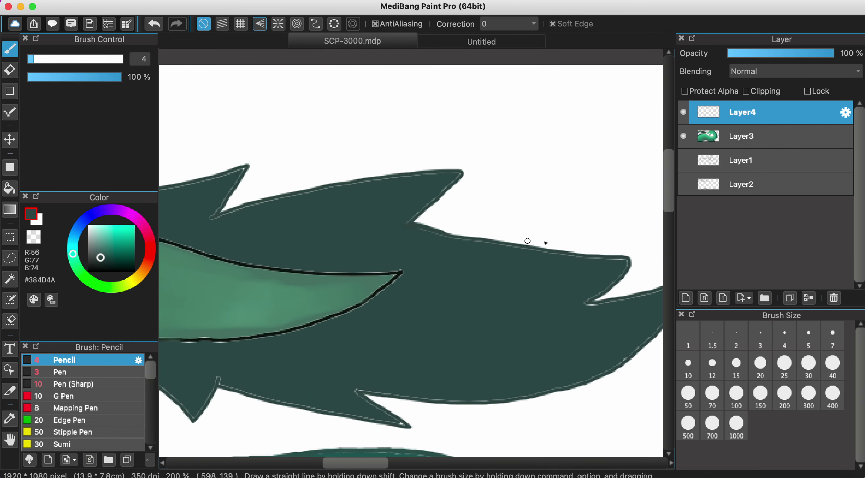
# Paint over the pale lines around the tail tuft's two rightmost spikes and the notch between them with the size 4 Pencil.
pyautogui.press('super+plus')
pyautogui.press('super+plus')
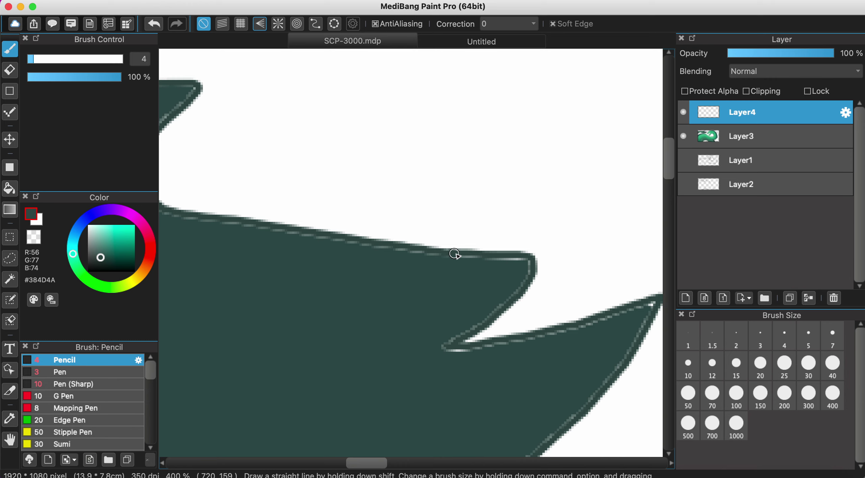
pyautogui.moveTo(456, 253); pyautogui.dragTo(511, 257)
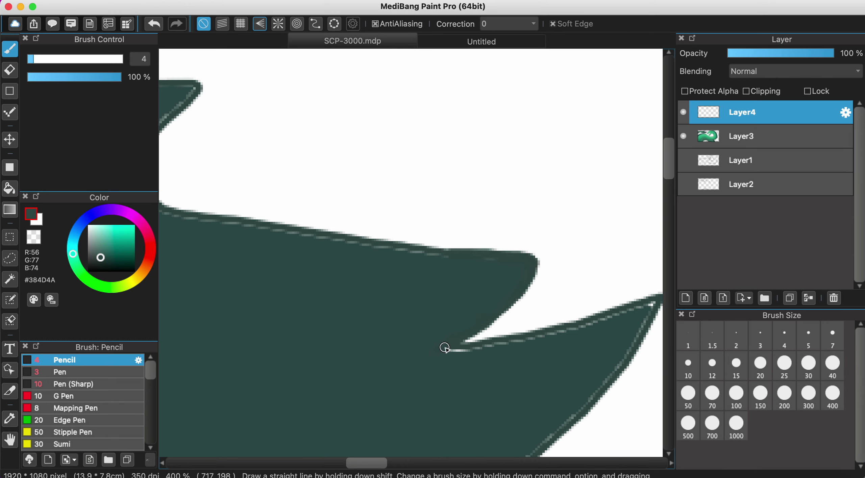
pyautogui.hscroll(5, 544, 335)
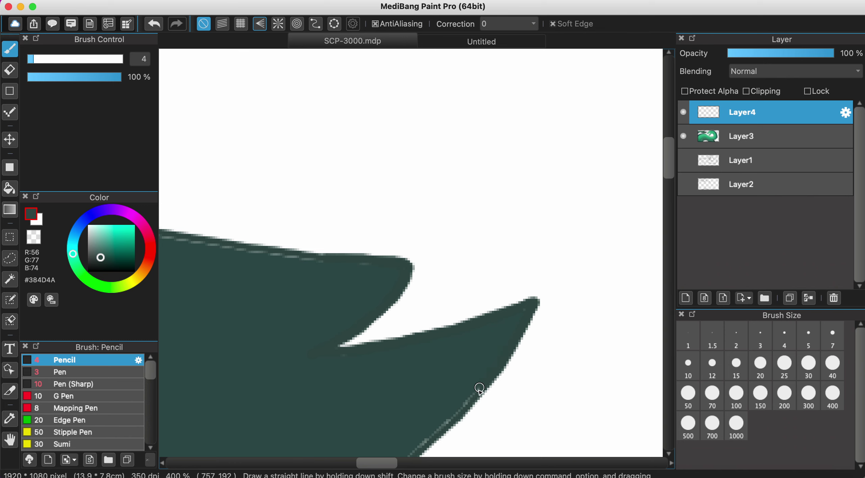
# Cover the pale line along the curved lower right edge of the tail tuft in #384D4A.
pyautogui.scroll(-6, 477, 391)
pyautogui.hscroll(-2, 476, 392)
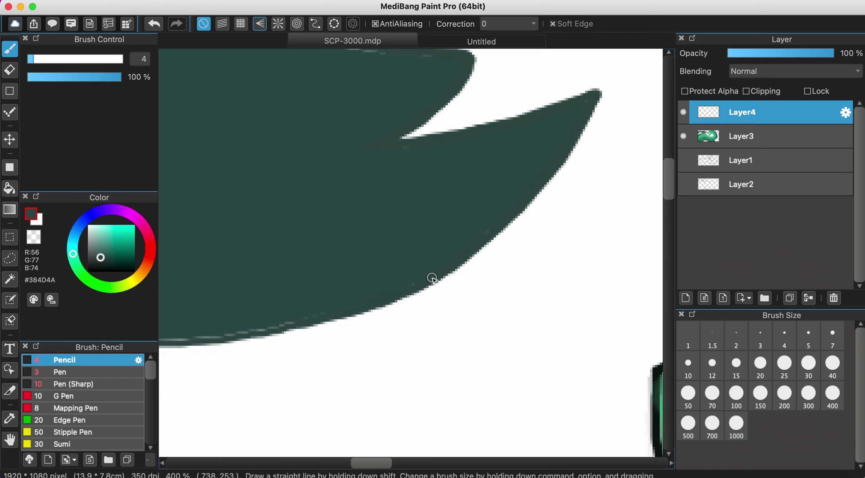
pyautogui.scroll(-4, 432, 278)
pyautogui.hscroll(-2, 432, 278)
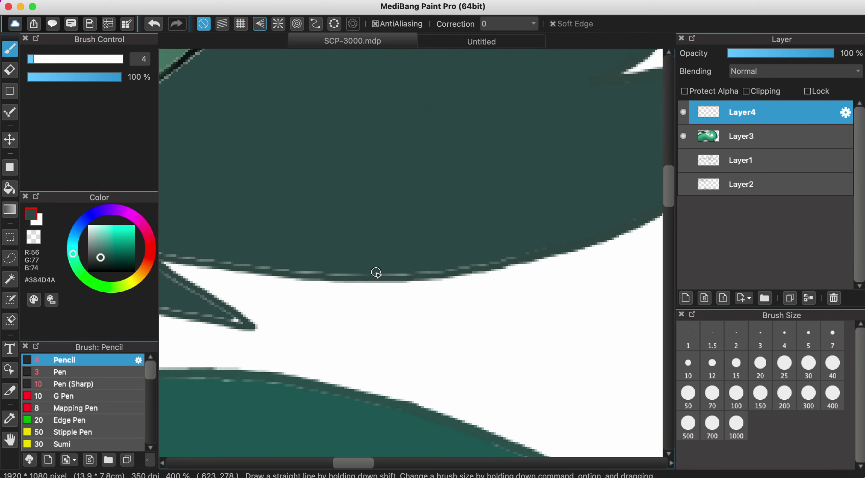
pyautogui.moveTo(388, 276); pyautogui.dragTo(507, 264)
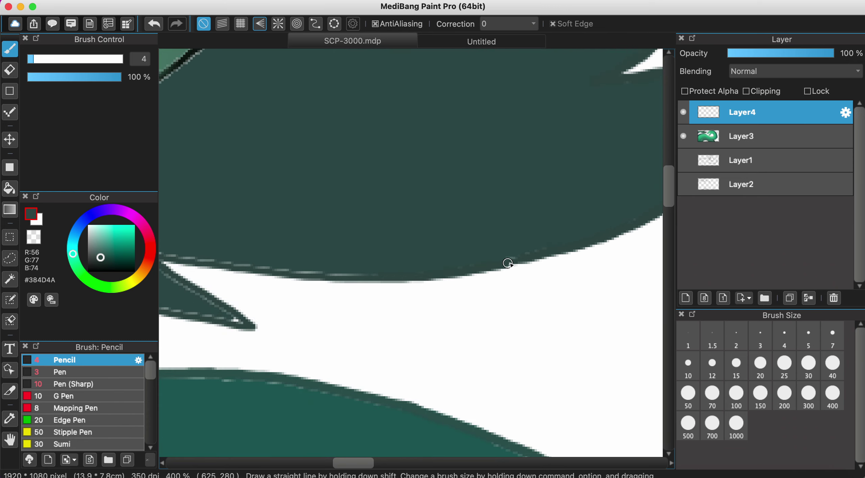
# Fill the pale lines around the tuft's lower middle spike and along the edge extending right from its notch.
pyautogui.hscroll(-4, 534, 258)
pyautogui.scroll(-1, 533, 258)
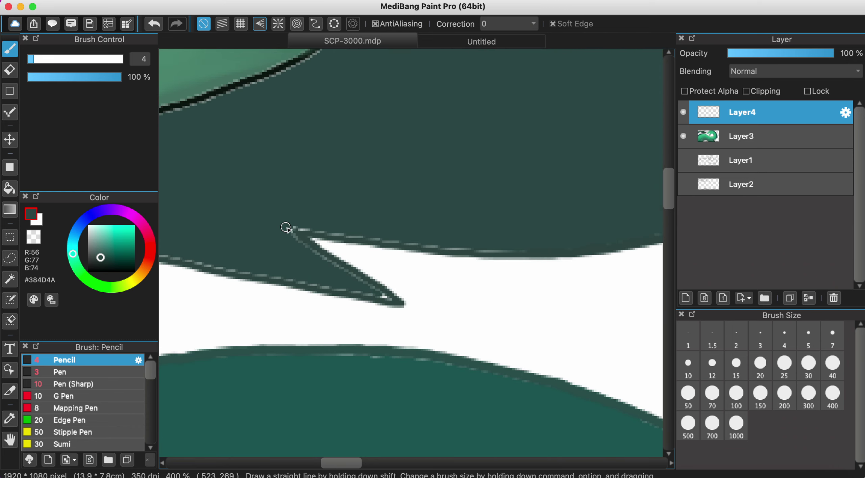
pyautogui.moveTo(326, 258); pyautogui.dragTo(403, 306)
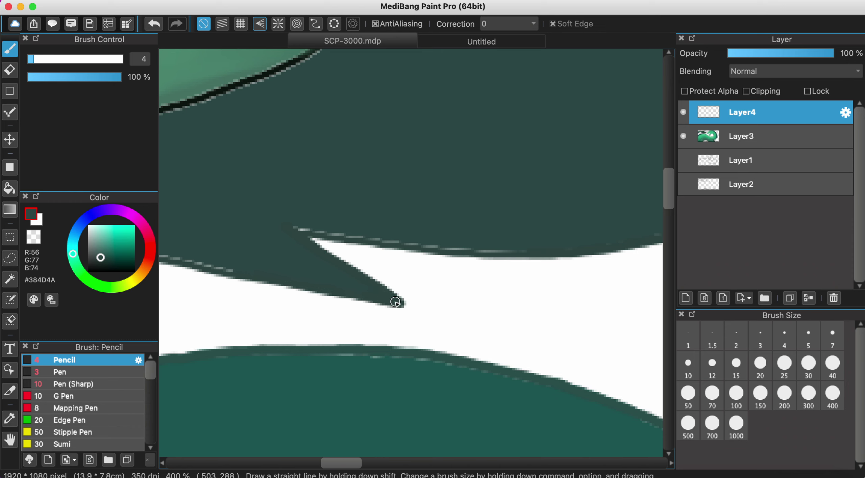
pyautogui.moveTo(295, 232); pyautogui.dragTo(422, 247)
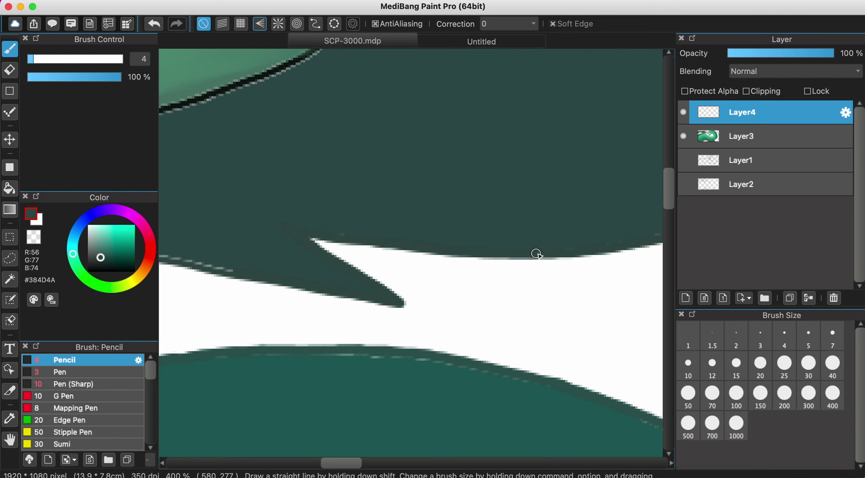
# Cover the pale lines around the tuft's lower left spike, including both adjoining edges, up to the green tail's outline.
pyautogui.scroll(-5, 536, 254)
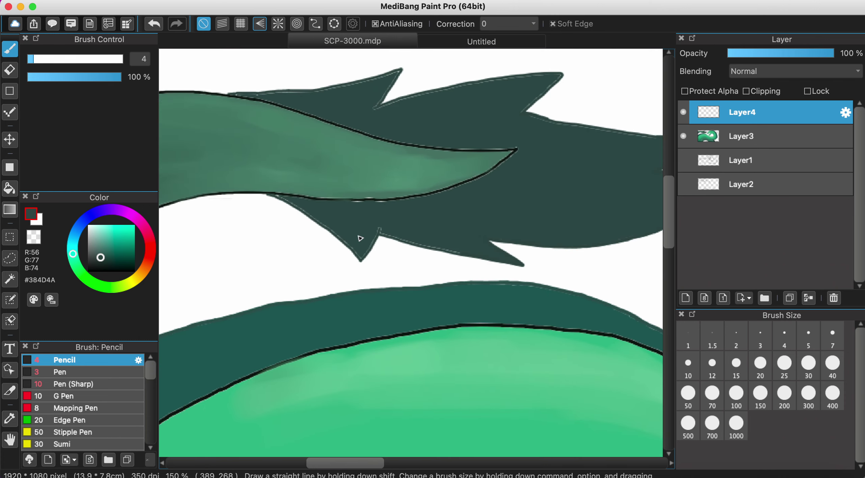
pyautogui.scroll(5, 360, 239)
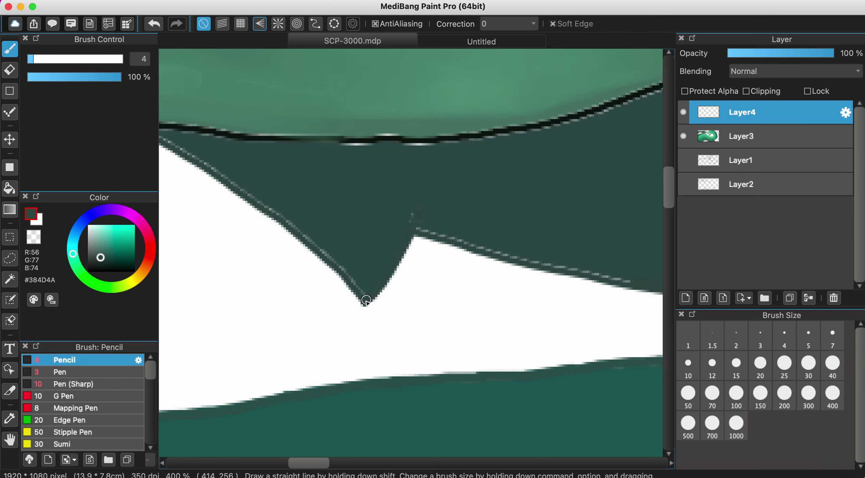
pyautogui.moveTo(366, 300); pyautogui.dragTo(358, 307)
pyautogui.moveTo(428, 235); pyautogui.dragTo(489, 253)
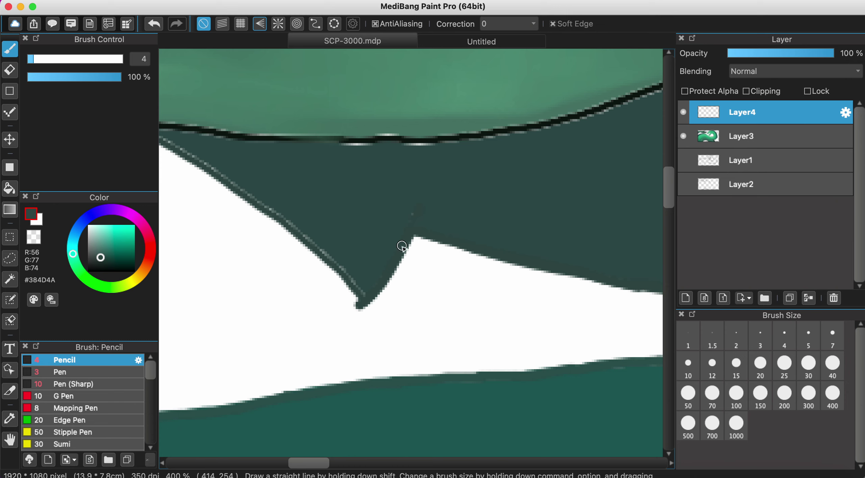
pyautogui.moveTo(219, 179)
pyautogui.mouseDown()
pyautogui.moveTo(291, 226)
pyautogui.moveTo(355, 293)
pyautogui.mouseUp()
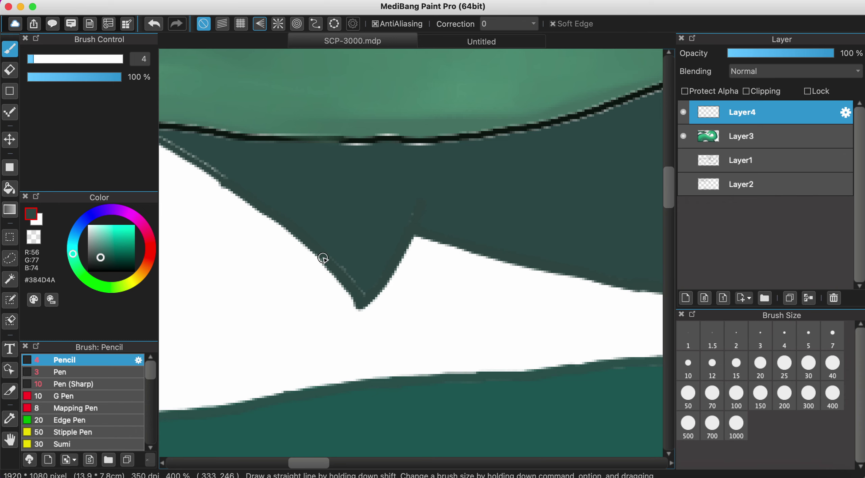
pyautogui.hscroll(-5, 361, 294)
pyautogui.scroll(2, 360, 294)
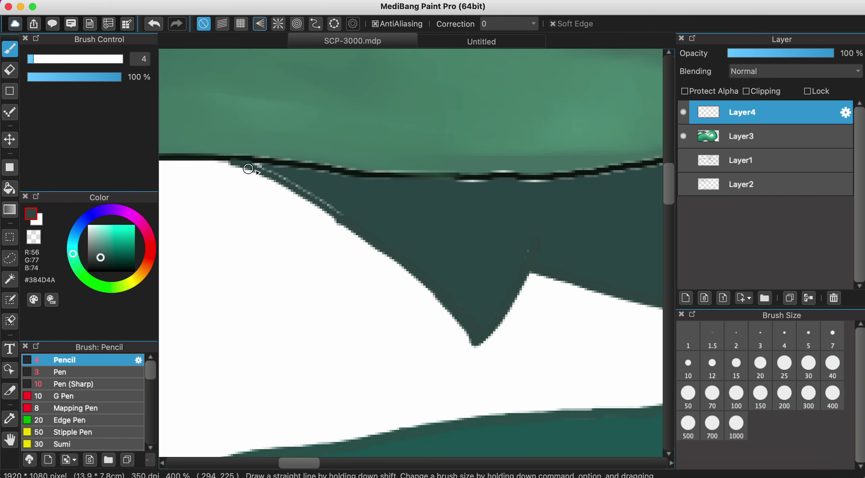
pyautogui.moveTo(266, 172); pyautogui.dragTo(310, 195)
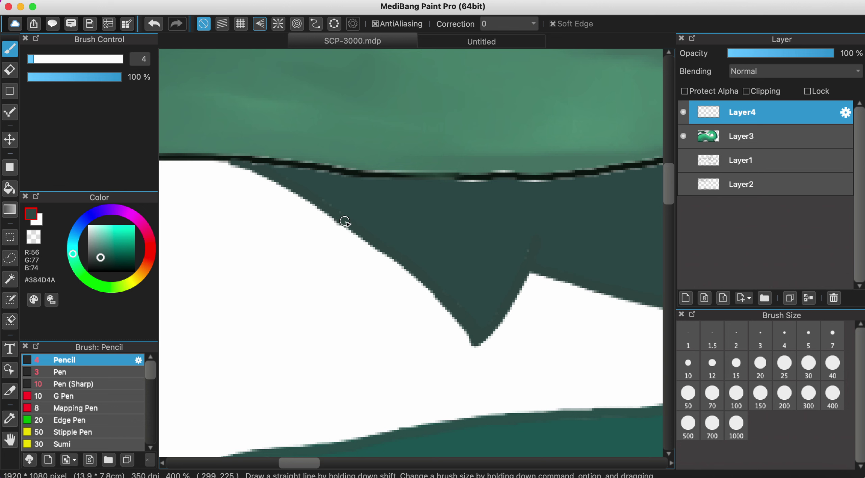
pyautogui.moveTo(344, 221); pyautogui.dragTo(352, 227)
# Paint over the remaining pale line along the tuft's upper edge to the right of the middle notch.
pyautogui.scroll(-2, 353, 228)
pyautogui.scroll(6, 354, 228)
pyautogui.hscroll(3, 353, 228)
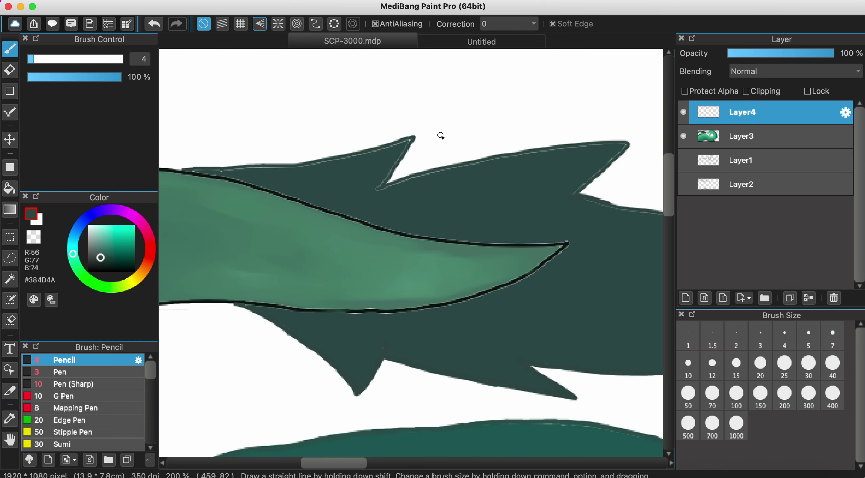
pyautogui.hscroll(2, 442, 137)
pyautogui.scroll(2, 443, 156)
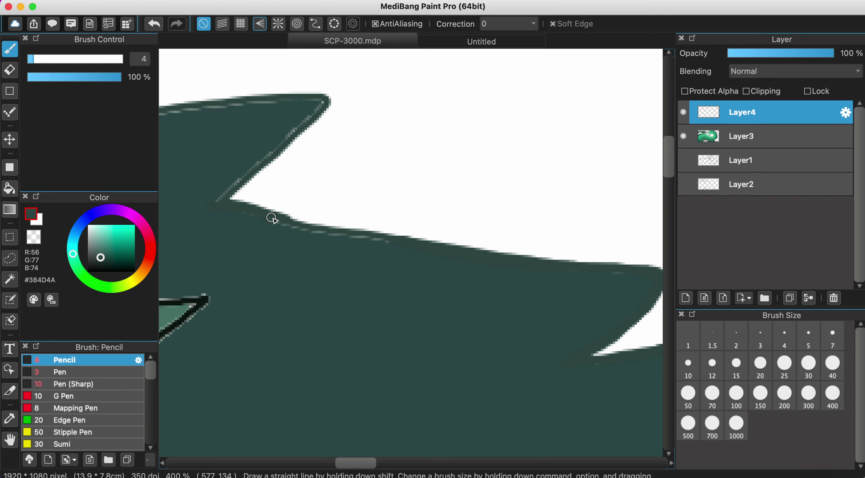
pyautogui.moveTo(271, 218); pyautogui.dragTo(328, 231)
# Cover the pale lines on both sides of the tuft's upper middle spike with the #384D4A Pencil.
pyautogui.hscroll(-5, 400, 244)
pyautogui.scroll(3, 399, 243)
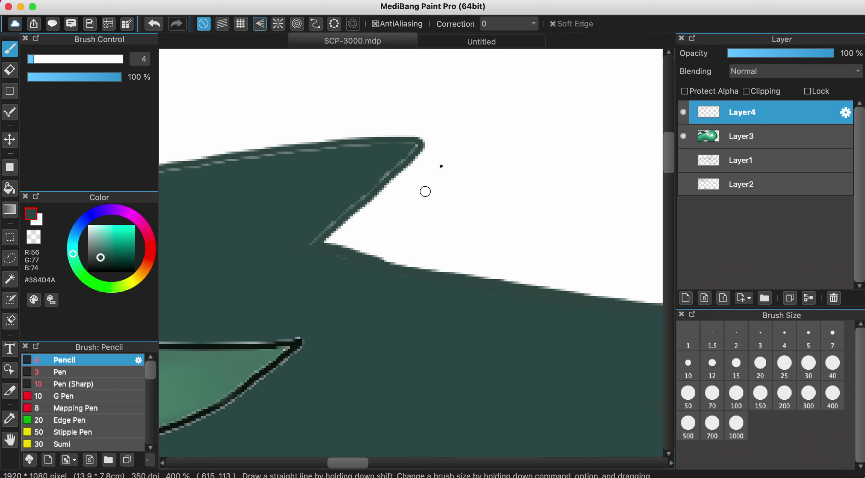
pyautogui.moveTo(399, 168); pyautogui.dragTo(352, 206)
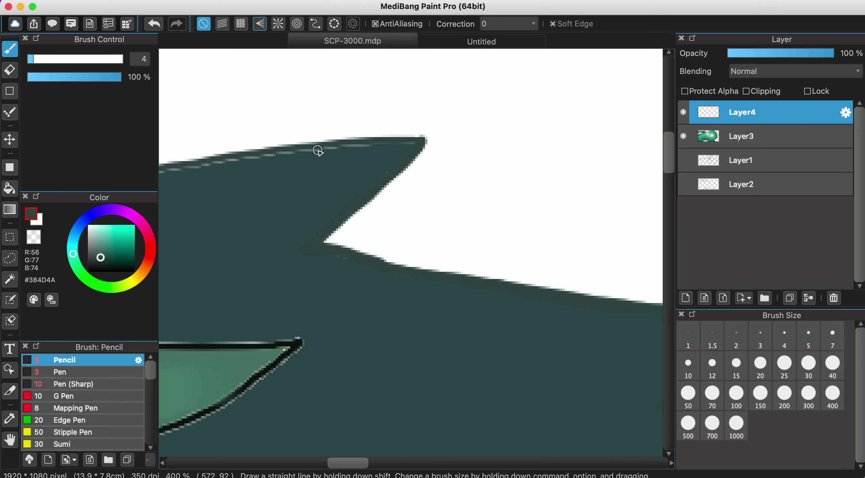
pyautogui.moveTo(319, 150)
pyautogui.mouseDown()
pyautogui.moveTo(305, 148)
pyautogui.moveTo(427, 139)
pyautogui.mouseUp()
pyautogui.scroll(-2, 426, 139)
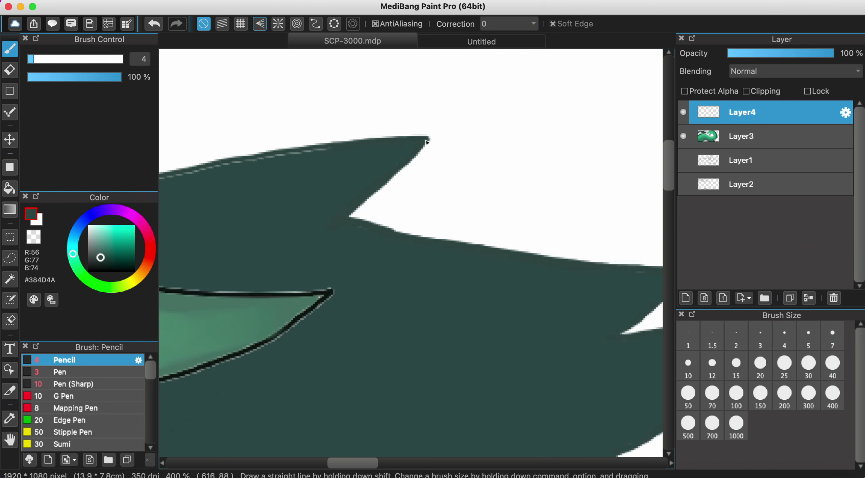
# Cover the pale lines around the tuft's upper left spike, from its notch along the top edge to the green tail.
pyautogui.hscroll(-2, 338, 162)
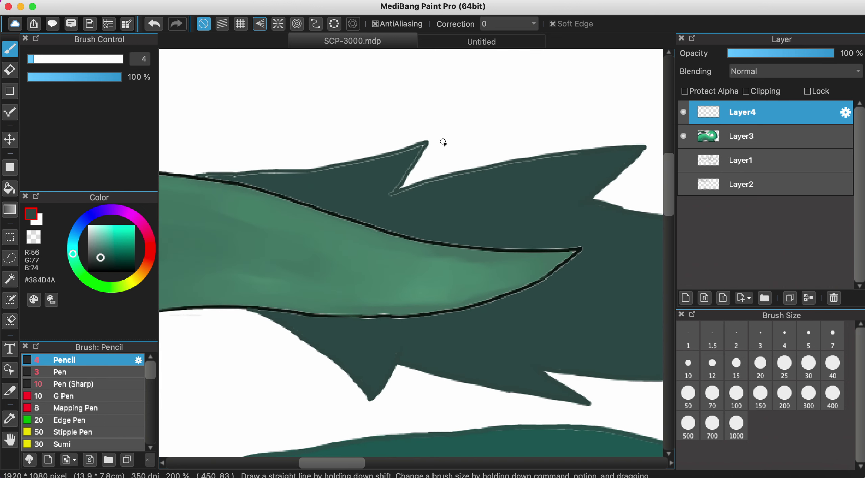
pyautogui.moveTo(427, 141); pyautogui.dragTo(420, 152)
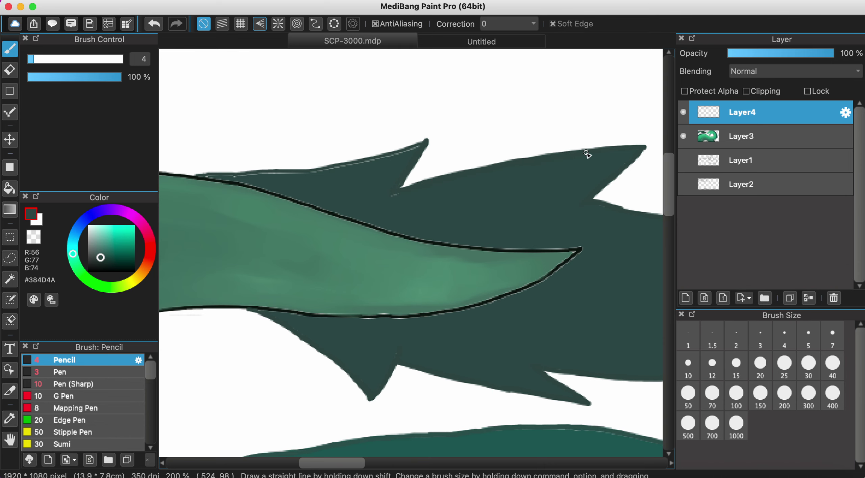
pyautogui.hscroll(-5, 267, 166)
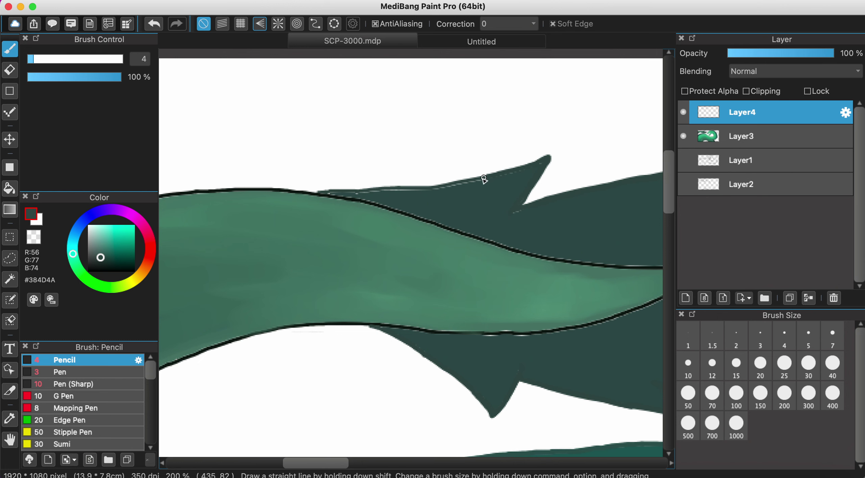
pyautogui.scroll(5, 347, 193)
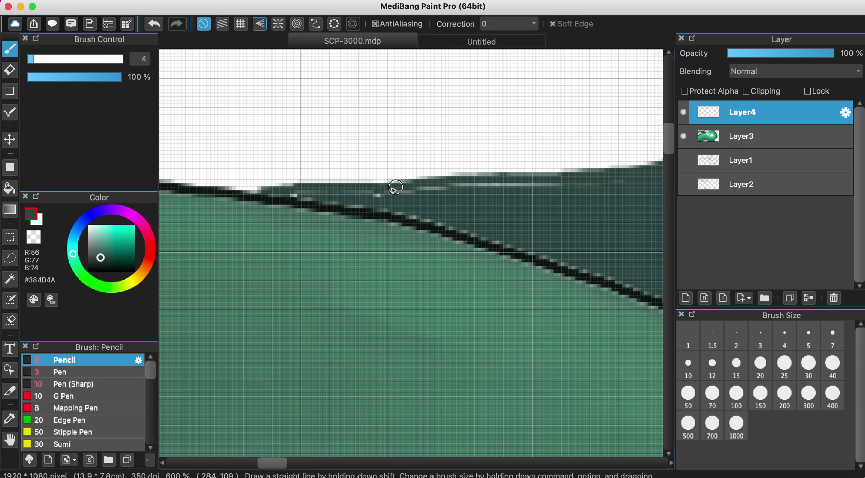
pyautogui.moveTo(396, 187); pyautogui.dragTo(597, 177)
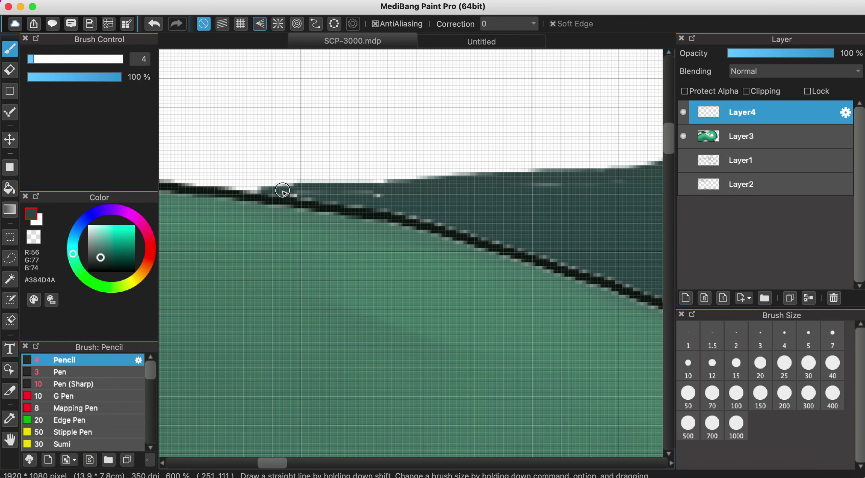
pyautogui.moveTo(283, 190); pyautogui.dragTo(395, 189)
pyautogui.scroll(-4, 395, 189)
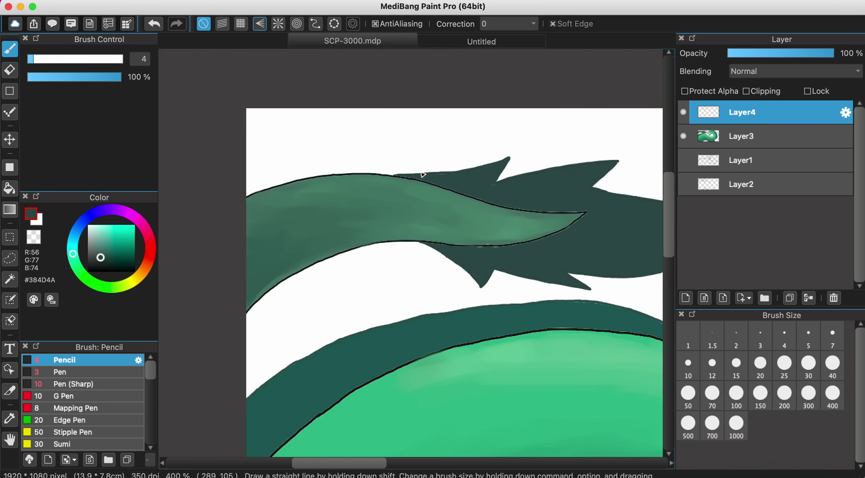
pyautogui.scroll(-1, 541, 191)
pyautogui.scroll(4, 421, 179)
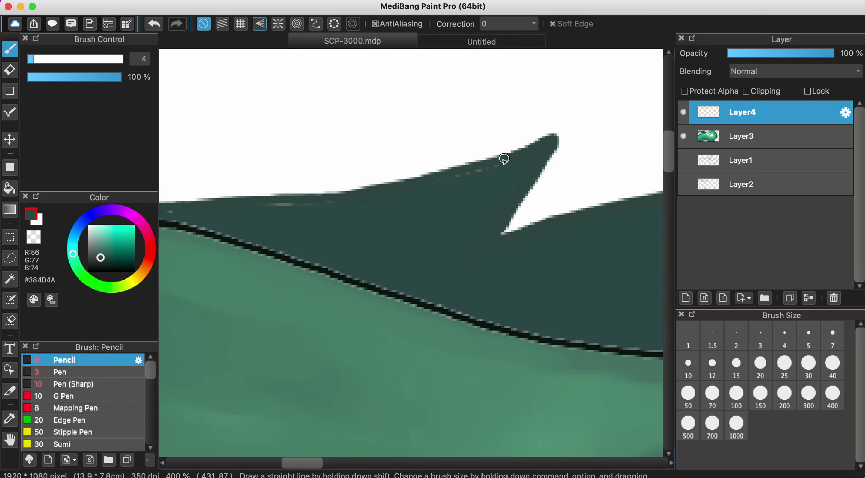
pyautogui.scroll(-3, 429, 183)
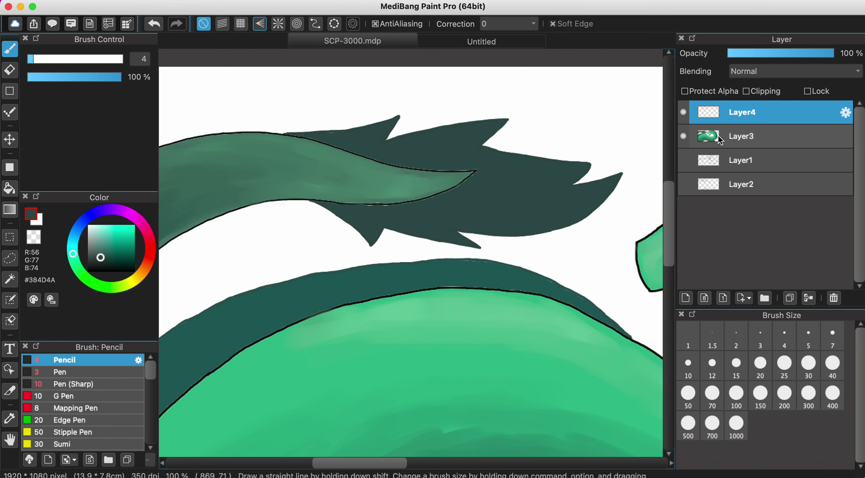
# Examine the whole serpent and compare the layers by hiding and showing Layer3.
pyautogui.press('super+minus')
pyautogui.press('super+minus')
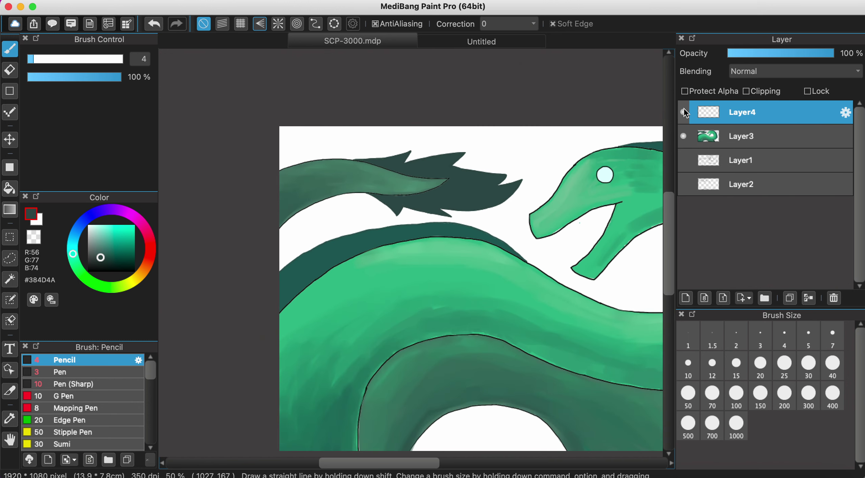
pyautogui.hscroll(5, 478, 257)
pyautogui.scroll(-1, 478, 257)
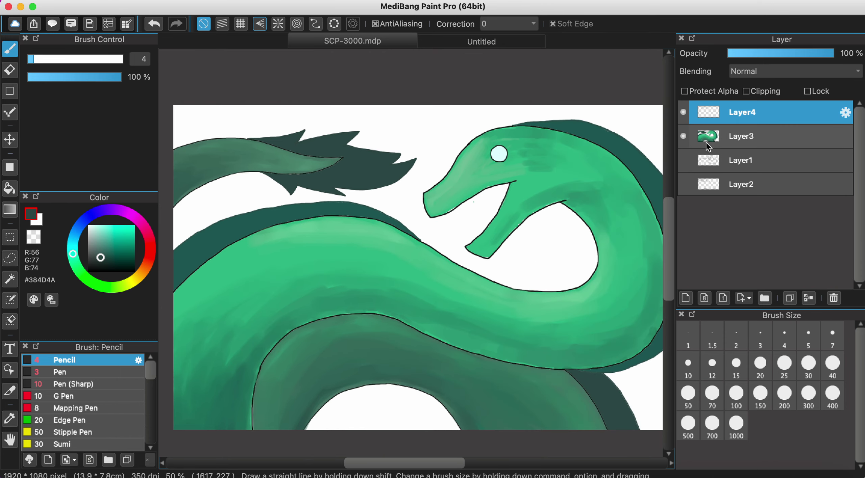
pyautogui.click(713, 125)
pyautogui.click(714, 120)
pyautogui.press('super+minus')
pyautogui.press('super+minus')
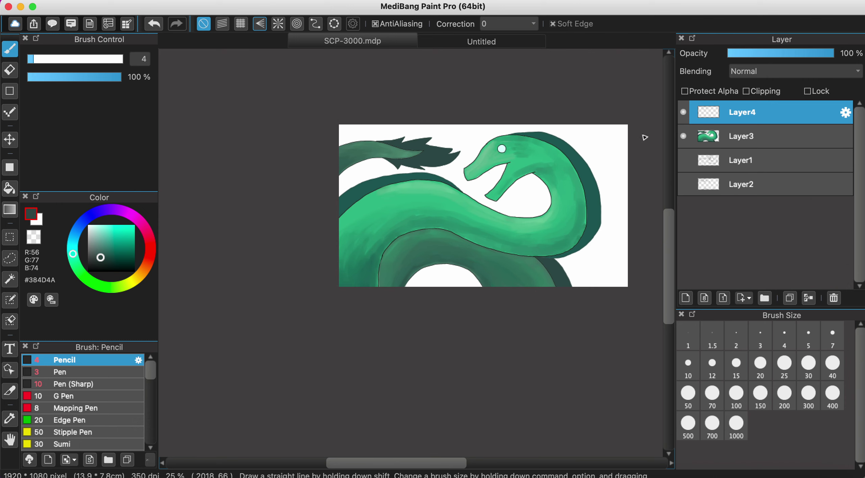
pyautogui.click(683, 136)
pyautogui.click(683, 136)
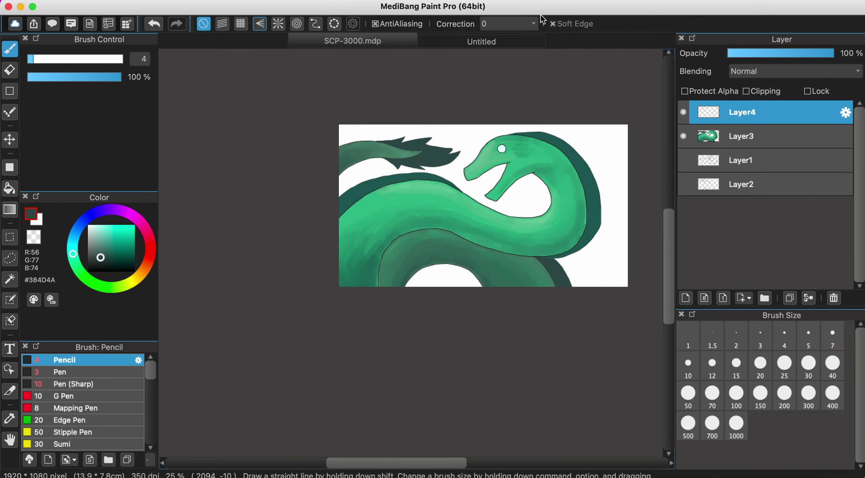
# Add a new layer above Layer4, hide Layer4 and Layer3, and show the Layer1 sketch.
pyautogui.click(179, 1)
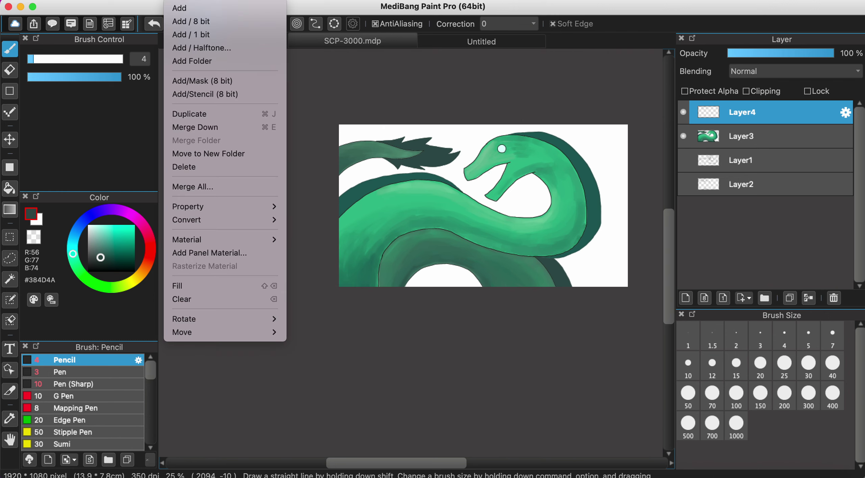
pyautogui.click(191, 10)
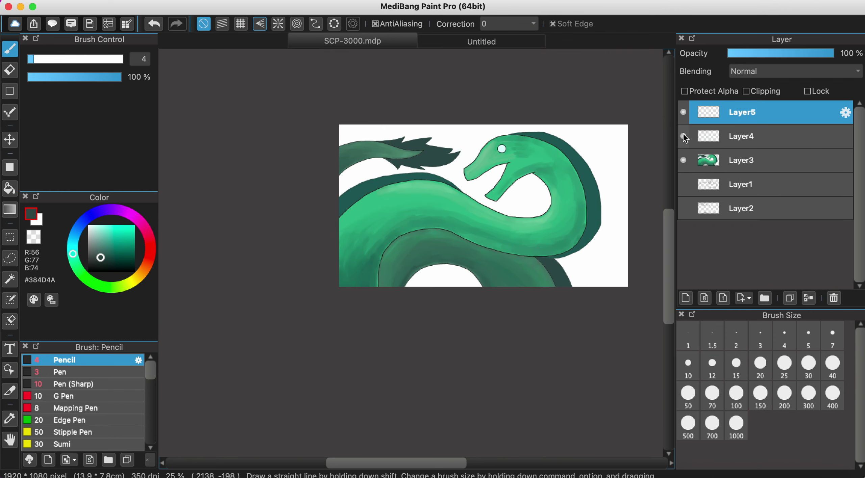
pyautogui.click(682, 161)
pyautogui.click(683, 184)
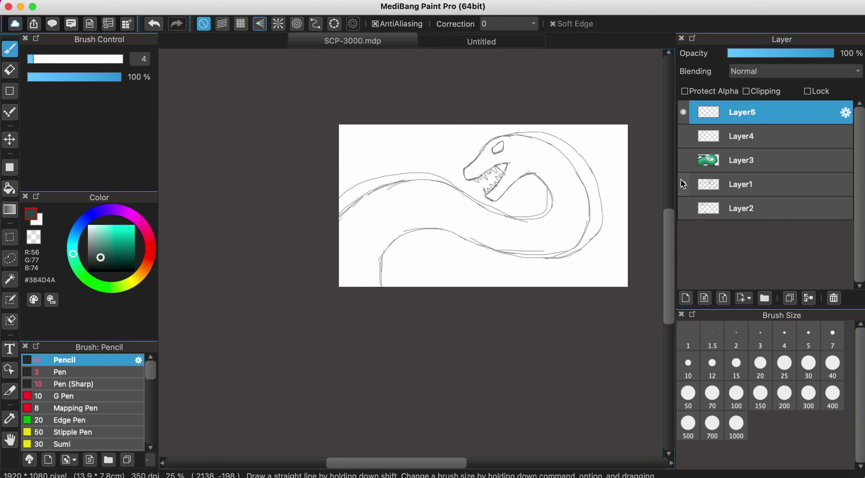
# Sample the sketch's grey, darken it to #3C3C3C and set the Pencil size to 3.
pyautogui.scroll(5, 509, 182)
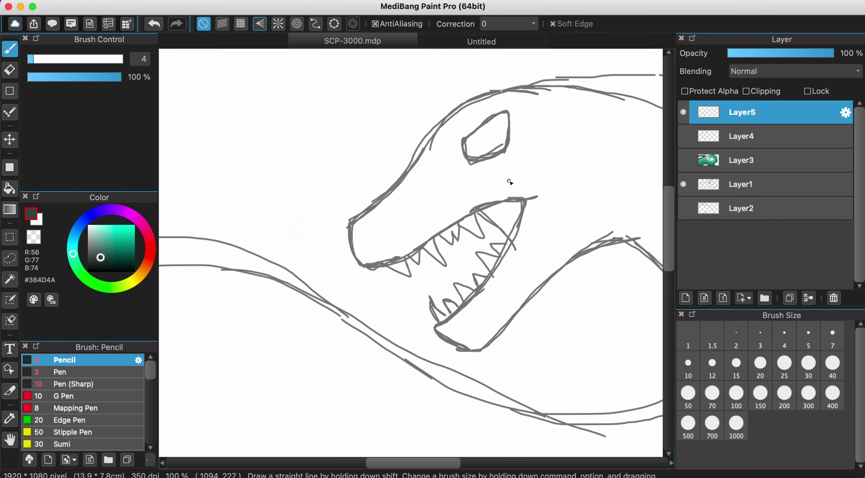
pyautogui.scroll(5, 429, 263)
pyautogui.keyDown('alt'); pyautogui.click(405, 195); pyautogui.keyUp('alt')
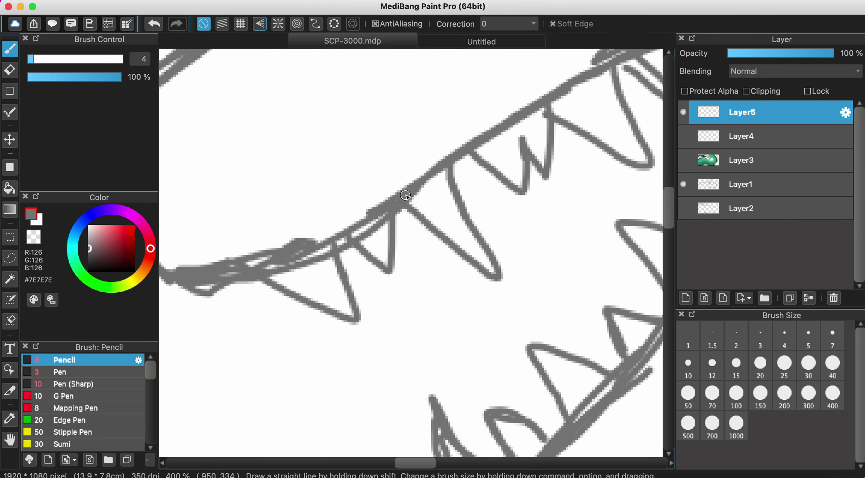
pyautogui.scroll(-3, 405, 196)
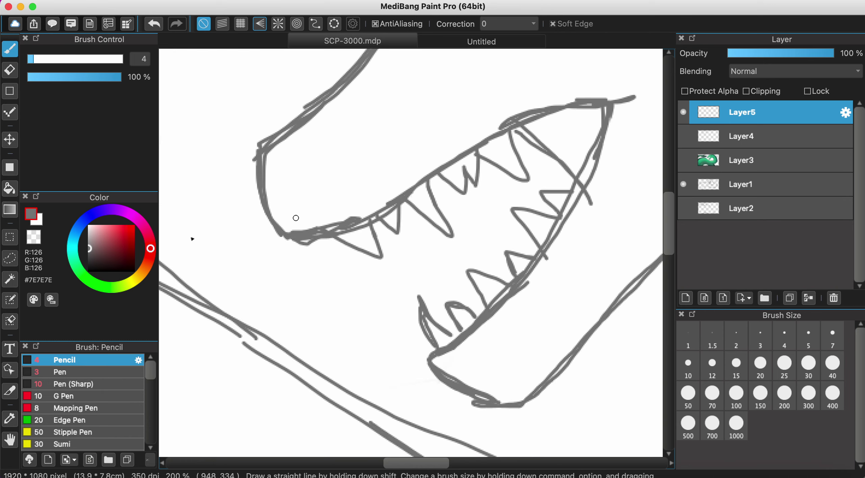
pyautogui.moveTo(89, 252); pyautogui.dragTo(84, 261)
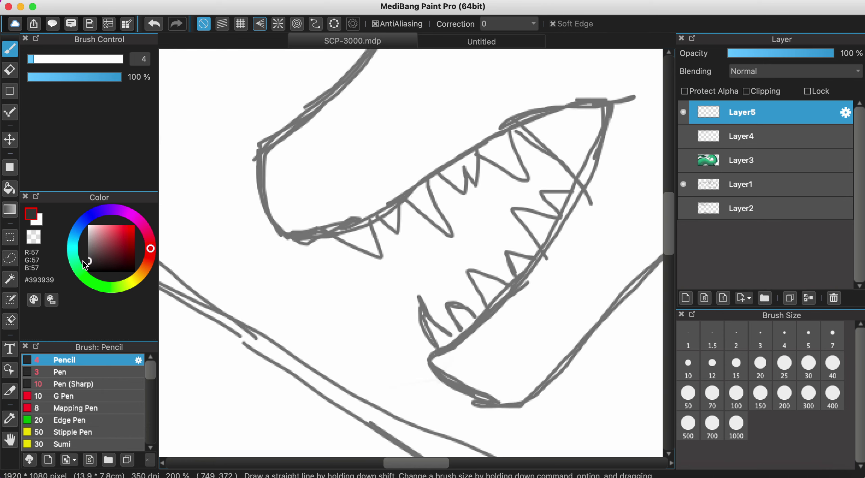
pyautogui.click(764, 342)
# Trace the sketched upper teeth on Layer5 with the dark grey Pencil, from the snout to the rearmost tooth.
pyautogui.scroll(3, 293, 234)
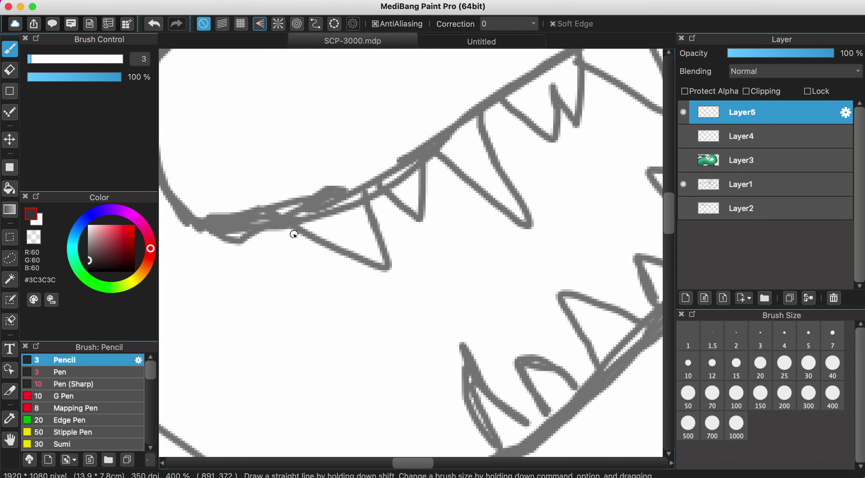
pyautogui.moveTo(304, 229)
pyautogui.mouseDown()
pyautogui.moveTo(388, 266)
pyautogui.moveTo(366, 199)
pyautogui.moveTo(387, 193)
pyautogui.moveTo(424, 220)
pyautogui.moveTo(421, 166)
pyautogui.moveTo(435, 153)
pyautogui.moveTo(530, 227)
pyautogui.mouseUp()
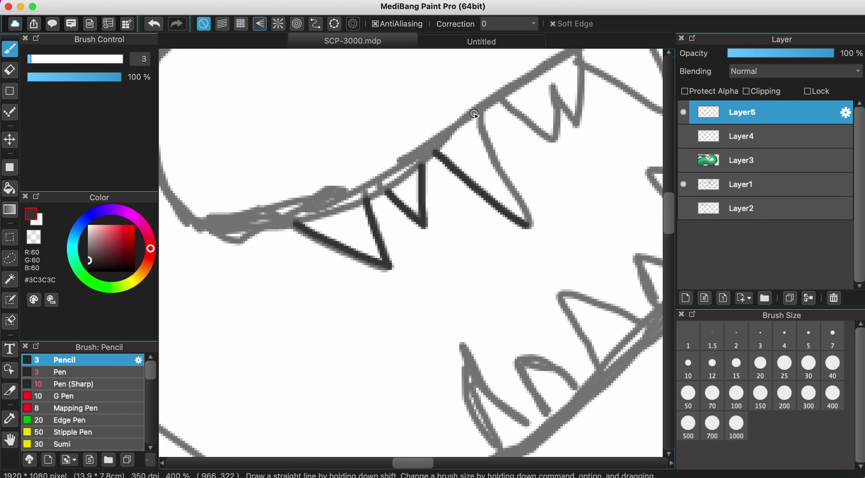
pyautogui.moveTo(476, 121); pyautogui.dragTo(530, 231)
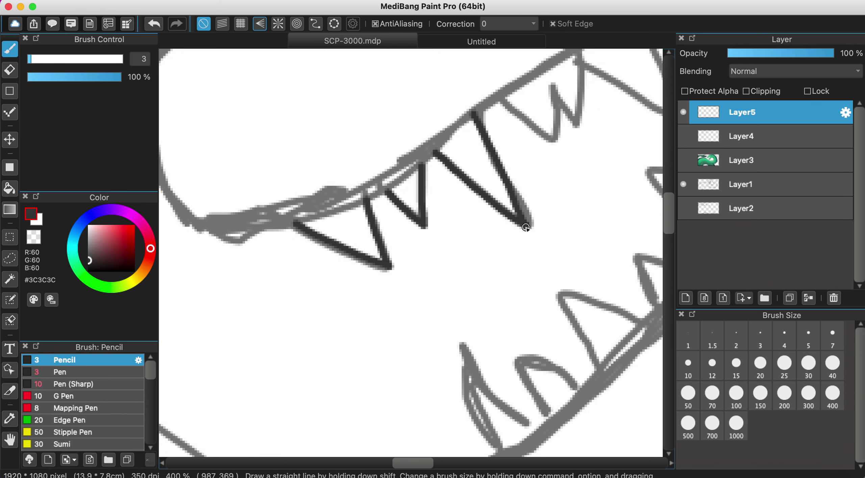
pyautogui.hscroll(5, 528, 229)
pyautogui.moveTo(402, 122)
pyautogui.mouseDown()
pyautogui.moveTo(464, 170)
pyautogui.moveTo(452, 117)
pyautogui.moveTo(480, 148)
pyautogui.moveTo(482, 100)
pyautogui.mouseUp()
pyautogui.hscroll(5, 481, 81)
pyautogui.scroll(4, 481, 81)
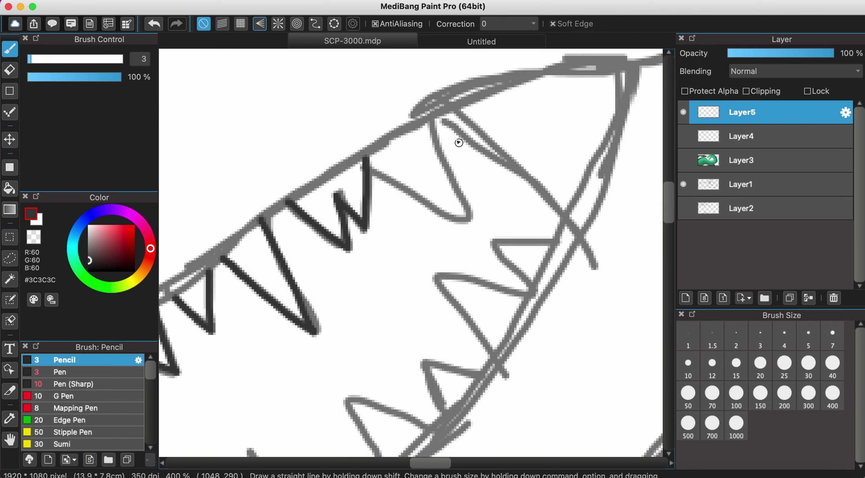
pyautogui.moveTo(439, 144); pyautogui.dragTo(465, 210)
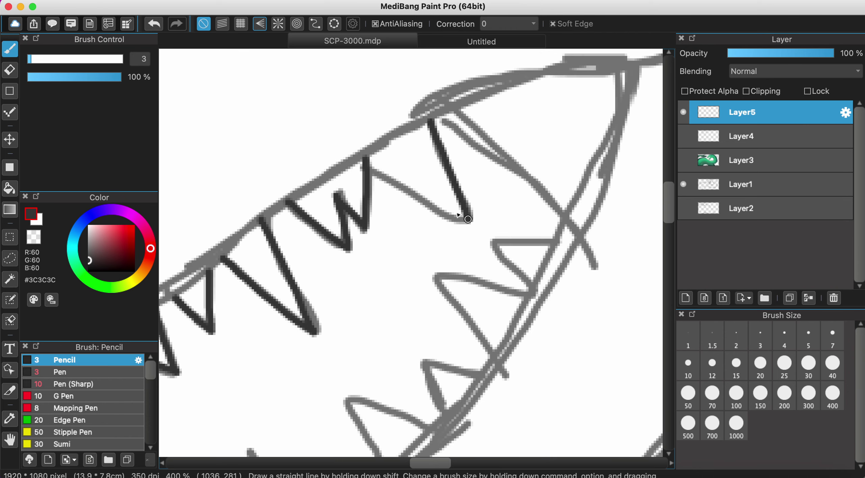
pyautogui.moveTo(366, 167); pyautogui.dragTo(469, 218)
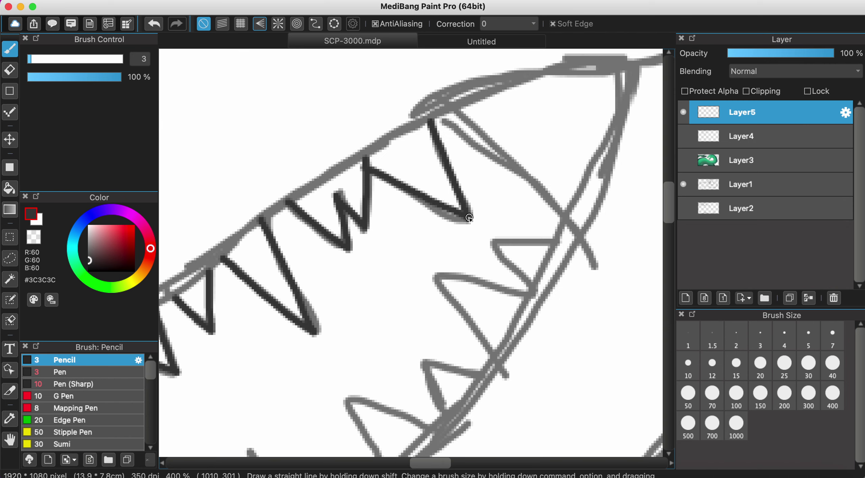
# Trace the second and third lower teeth behind the front fang over the sketch.
pyautogui.scroll(-3, 468, 236)
pyautogui.scroll(2, 470, 238)
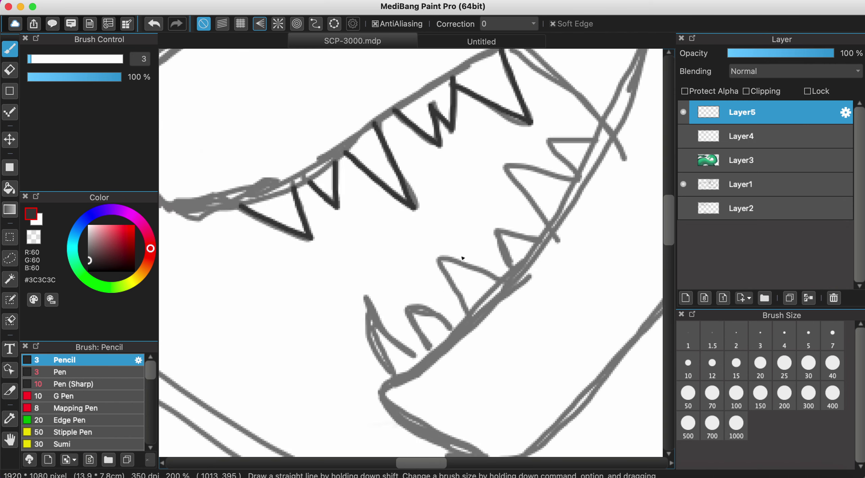
pyautogui.scroll(2, 463, 259)
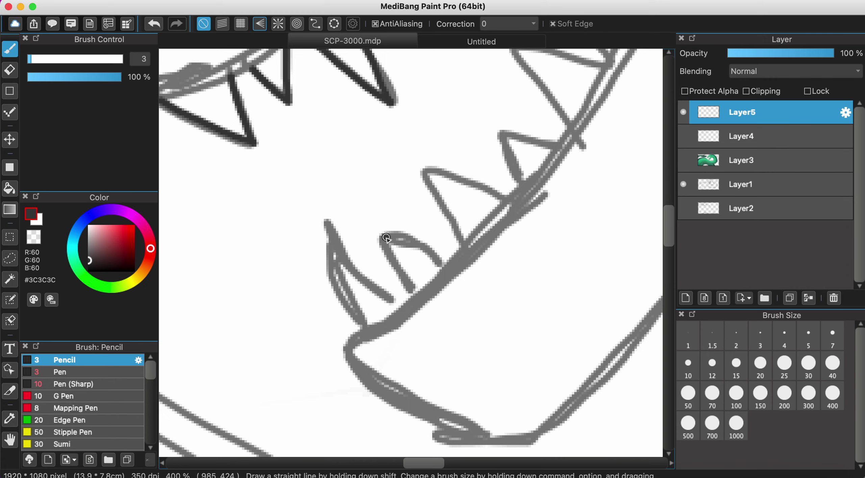
pyautogui.moveTo(407, 276); pyautogui.dragTo(413, 290)
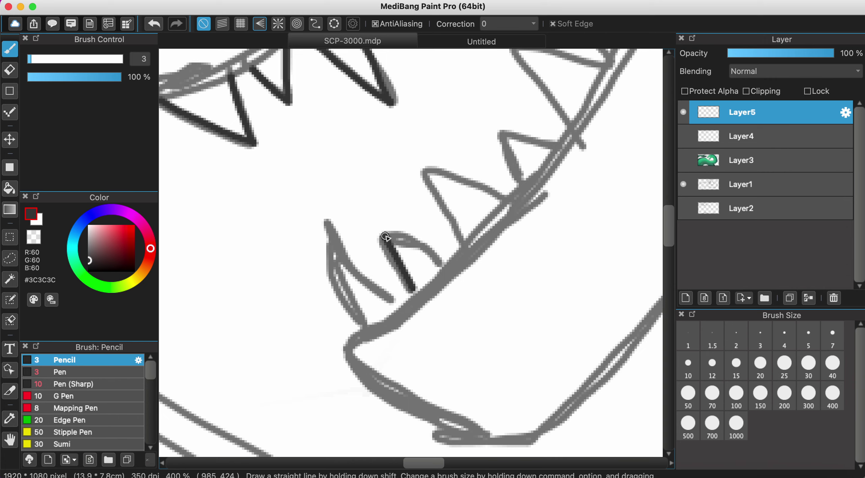
pyautogui.moveTo(385, 237); pyautogui.dragTo(441, 261)
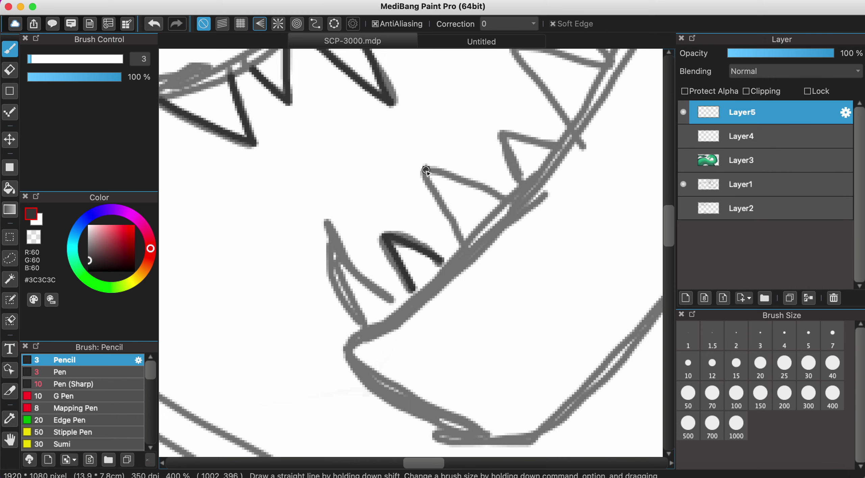
pyautogui.moveTo(426, 170)
pyautogui.mouseDown()
pyautogui.moveTo(461, 242)
pyautogui.moveTo(425, 169)
pyautogui.moveTo(504, 200)
pyautogui.mouseUp()
# Trace the three rear lower teeth over the sketch, up to the one nearest the mouth corner.
pyautogui.scroll(5, 503, 198)
pyautogui.moveTo(424, 203)
pyautogui.mouseDown()
pyautogui.moveTo(440, 254)
pyautogui.moveTo(434, 210)
pyautogui.moveTo(424, 205)
pyautogui.moveTo(481, 218)
pyautogui.mouseUp()
pyautogui.moveTo(434, 117); pyautogui.dragTo(492, 195)
pyautogui.moveTo(431, 116); pyautogui.dragTo(516, 139)
pyautogui.scroll(5, 522, 140)
pyautogui.hscroll(3, 522, 140)
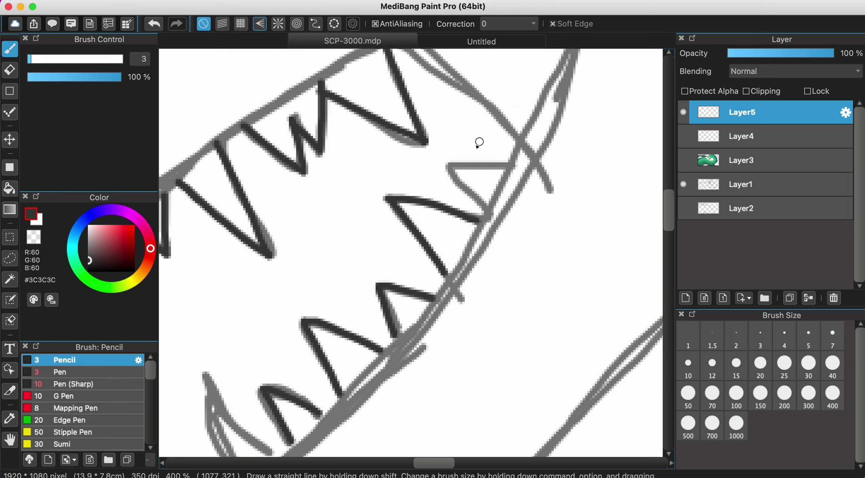
pyautogui.moveTo(444, 166); pyautogui.dragTo(470, 193)
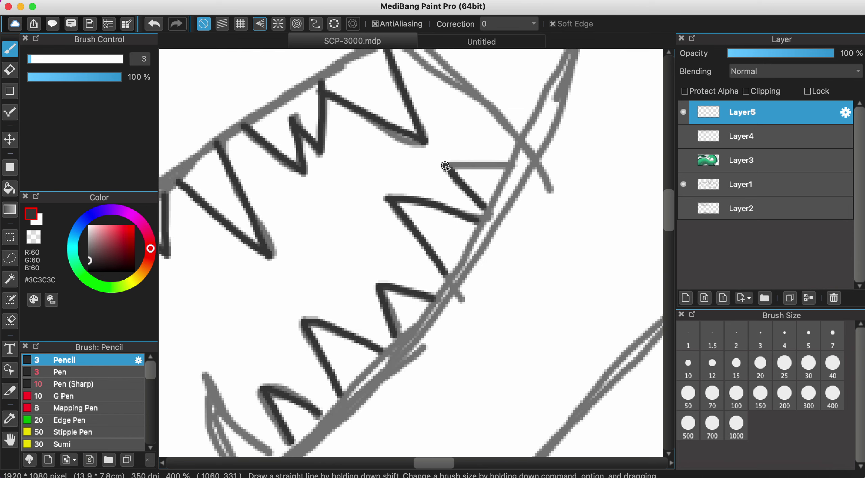
# Trace both sides of the curved front fang at the tip of the lower jaw.
pyautogui.hscroll(-5, 527, 148)
pyautogui.scroll(-3, 526, 149)
pyautogui.scroll(-2, 419, 312)
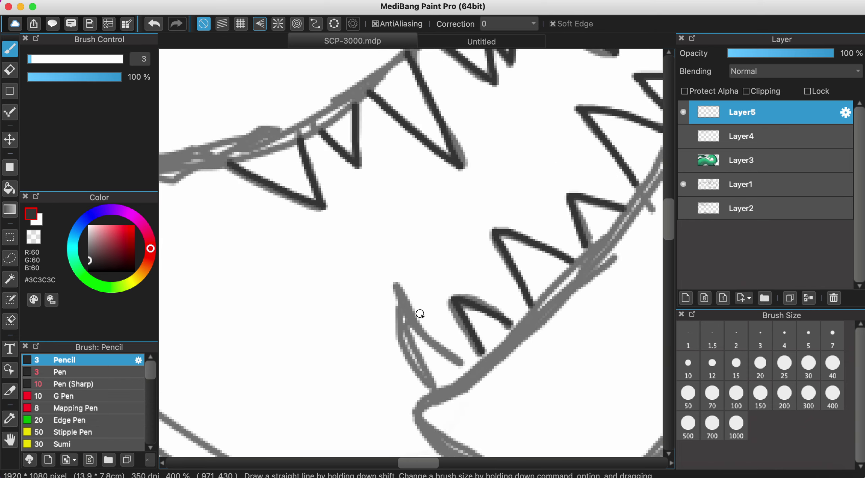
pyautogui.moveTo(393, 241)
pyautogui.mouseDown()
pyautogui.moveTo(412, 280)
pyautogui.moveTo(458, 322)
pyautogui.mouseUp()
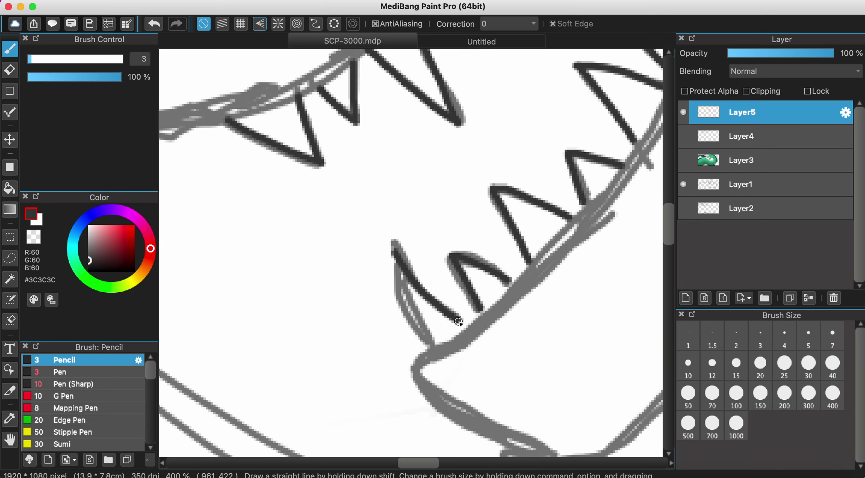
pyautogui.moveTo(393, 242); pyautogui.dragTo(414, 338)
# Hide the Layer1 sketch and show Layer4 and Layer3 again beneath the inked teeth.
pyautogui.scroll(-4, 422, 351)
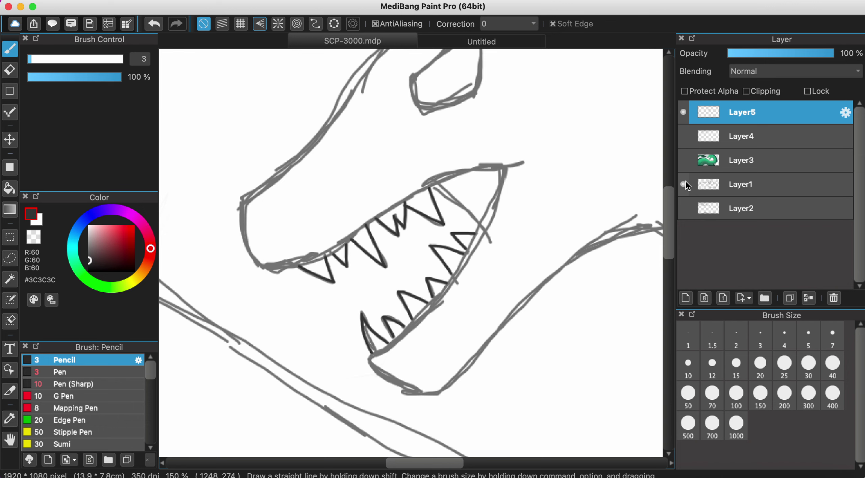
pyautogui.click(683, 185)
pyautogui.click(683, 137)
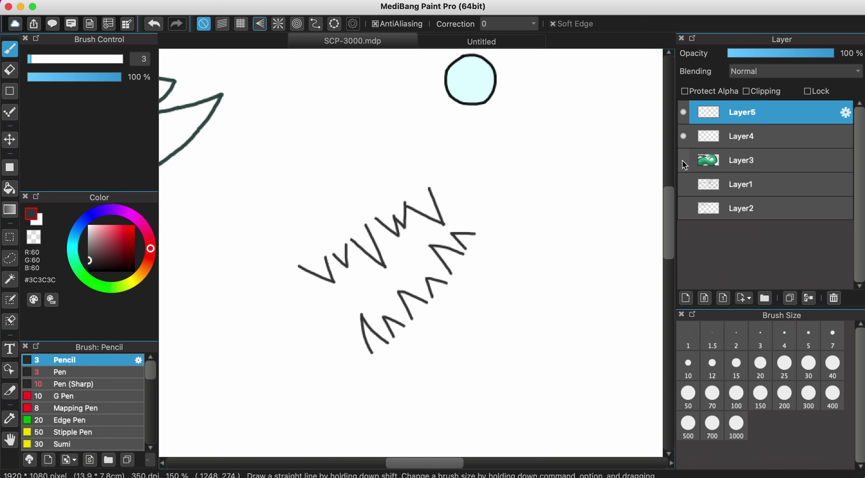
pyautogui.click(683, 160)
# Extend the lines of the front upper teeth until they meet the upper jaw's black outline.
pyautogui.scroll(3, 315, 261)
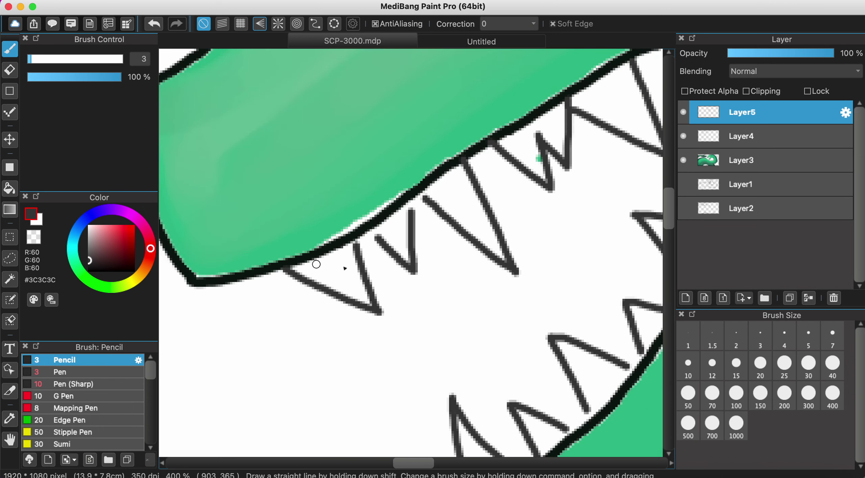
pyautogui.scroll(3, 342, 258)
pyautogui.moveTo(371, 222)
pyautogui.mouseDown()
pyautogui.moveTo(414, 208)
pyautogui.moveTo(404, 200)
pyautogui.moveTo(414, 209)
pyautogui.moveTo(407, 190)
pyautogui.mouseUp()
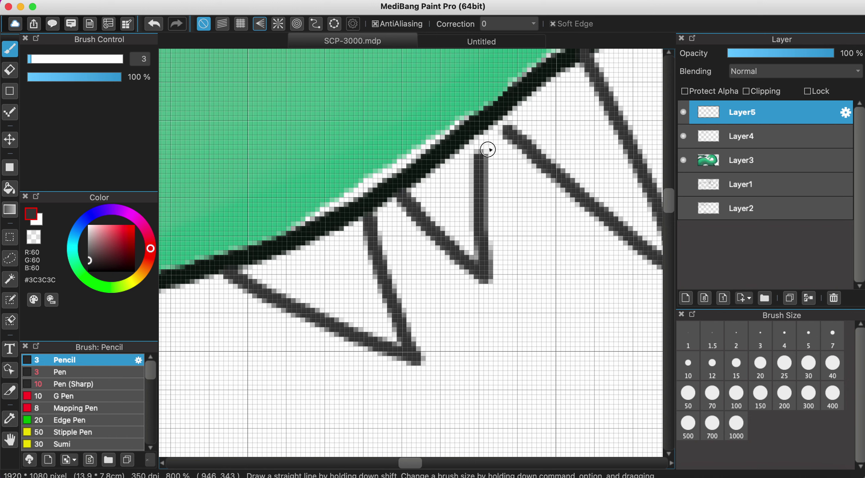
pyautogui.moveTo(483, 153)
pyautogui.mouseDown()
pyautogui.moveTo(477, 139)
pyautogui.moveTo(480, 159)
pyautogui.mouseUp()
pyautogui.scroll(5, 628, 140)
pyautogui.hscroll(5, 628, 140)
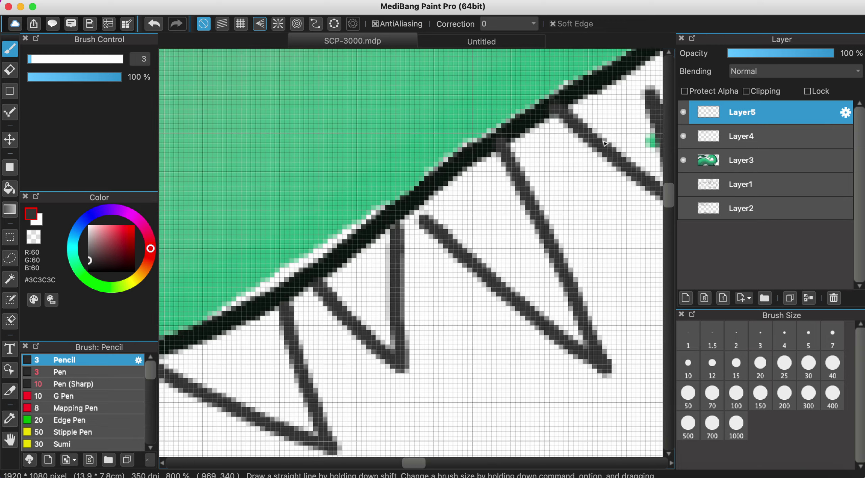
pyautogui.scroll(1, 615, 140)
pyautogui.hscroll(2, 615, 140)
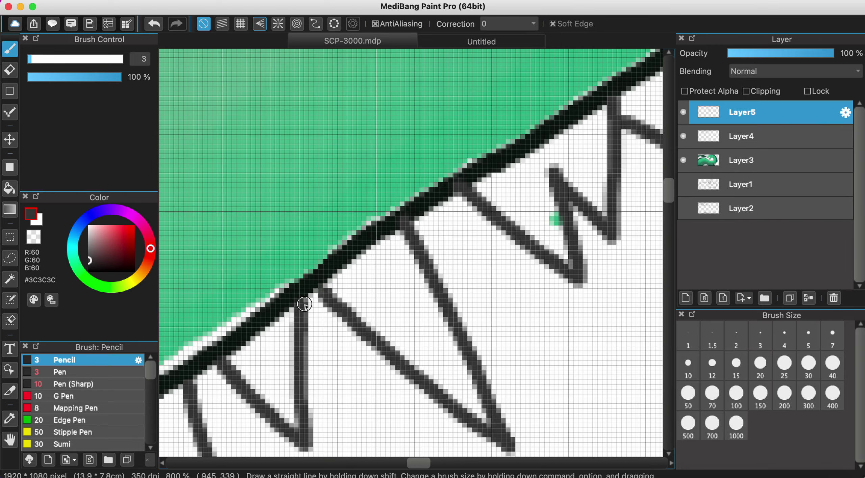
# Extend the lines of the rear lower teeth near the mouth corner to the lower jaw's black outline.
pyautogui.scroll(-1, 310, 303)
pyautogui.scroll(-5, 310, 303)
pyautogui.scroll(-2, 387, 240)
pyautogui.hscroll(-1, 387, 240)
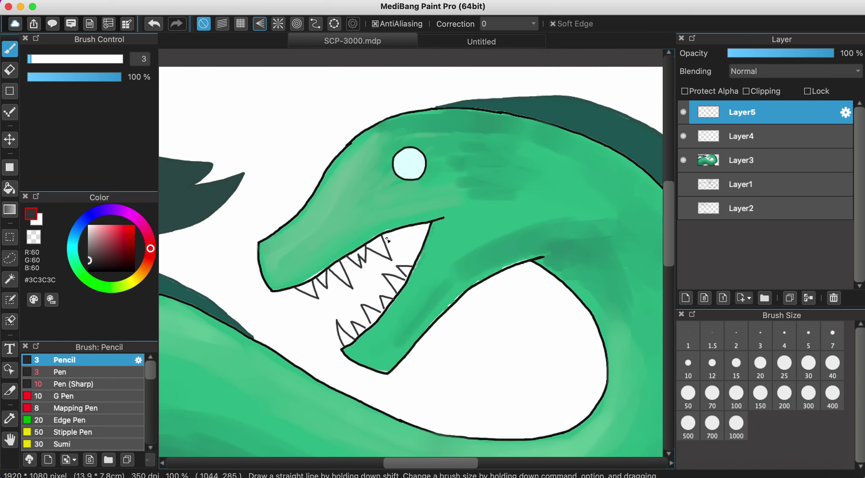
pyautogui.scroll(-1, 387, 240)
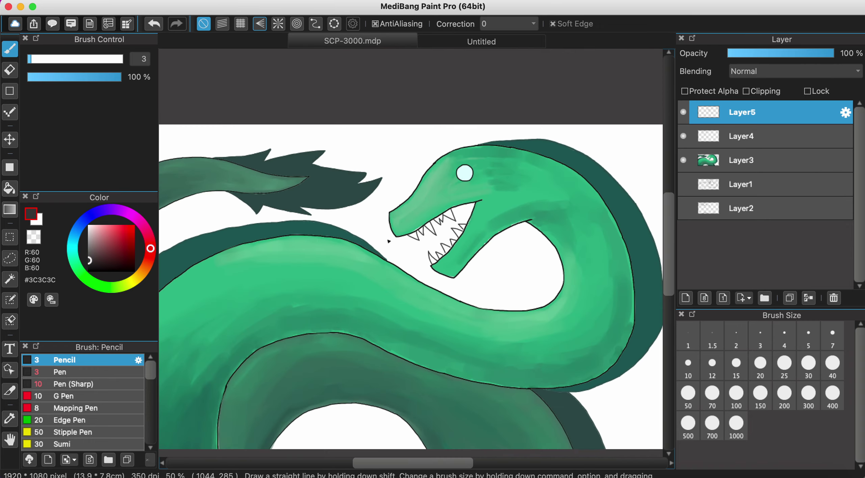
pyautogui.scroll(3, 389, 241)
pyautogui.scroll(3, 352, 303)
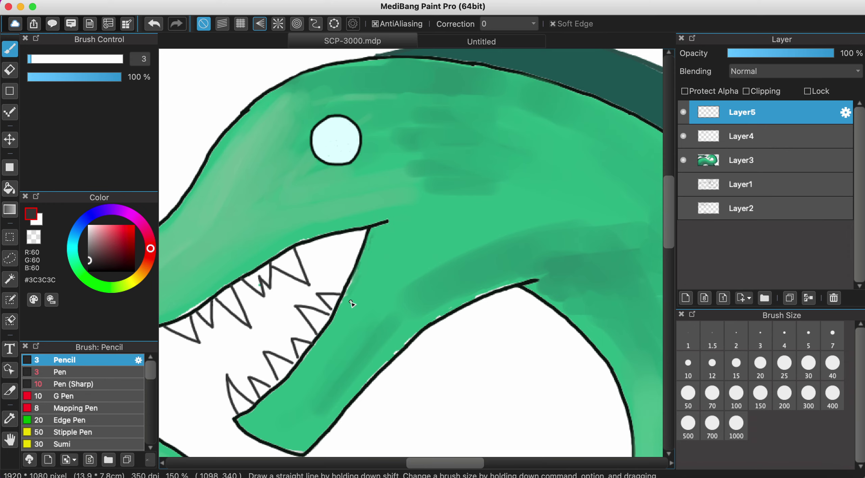
pyautogui.scroll(3, 320, 308)
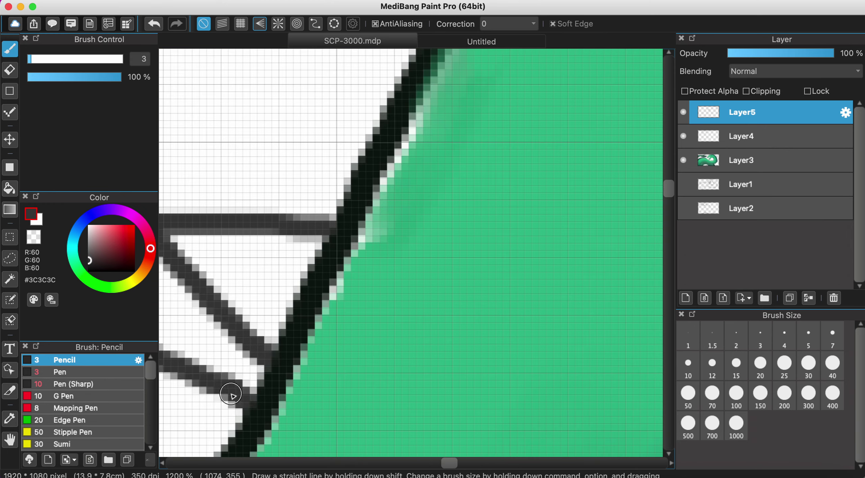
pyautogui.scroll(-3, 284, 358)
pyautogui.scroll(2, 369, 338)
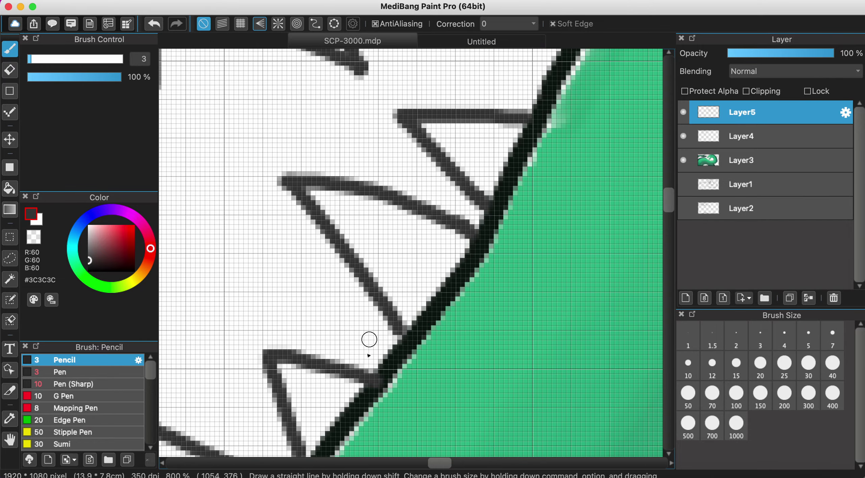
pyautogui.scroll(1, 366, 363)
pyautogui.click(441, 300)
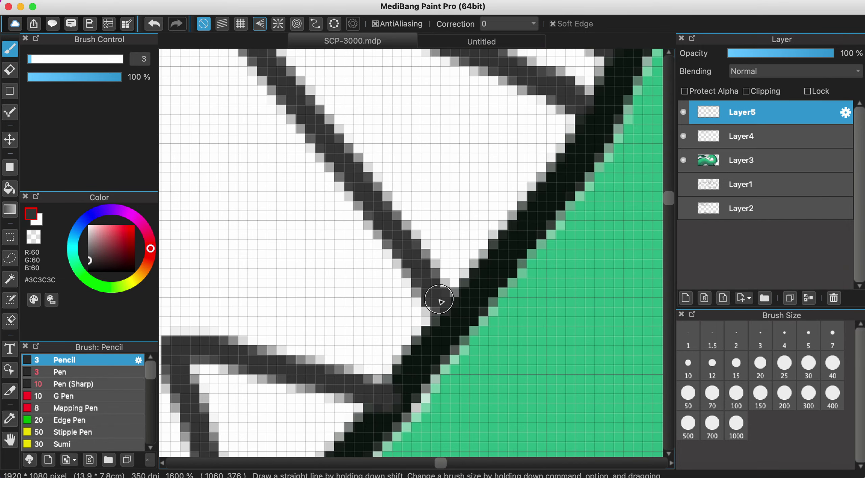
pyautogui.click(435, 306)
# Close the gaps to the jaw outline on the facing sides of the third and fourth lower teeth.
pyautogui.scroll(-3, 372, 393)
pyautogui.scroll(2, 395, 295)
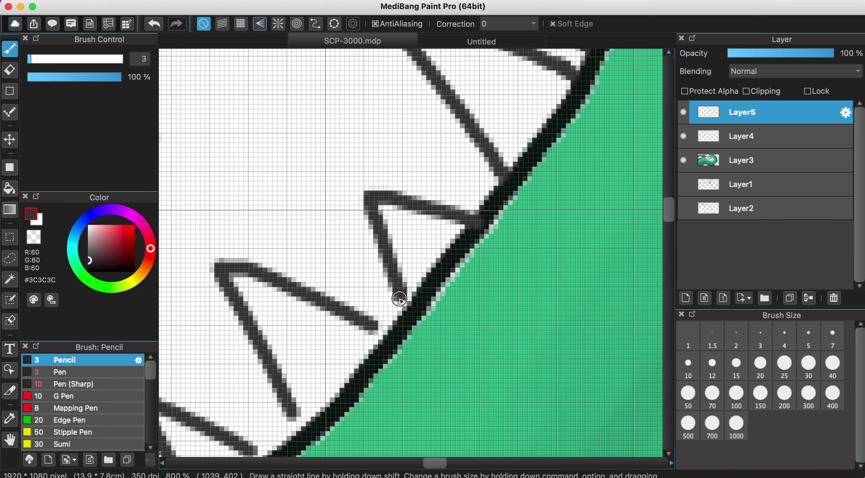
pyautogui.moveTo(401, 294); pyautogui.dragTo(384, 334)
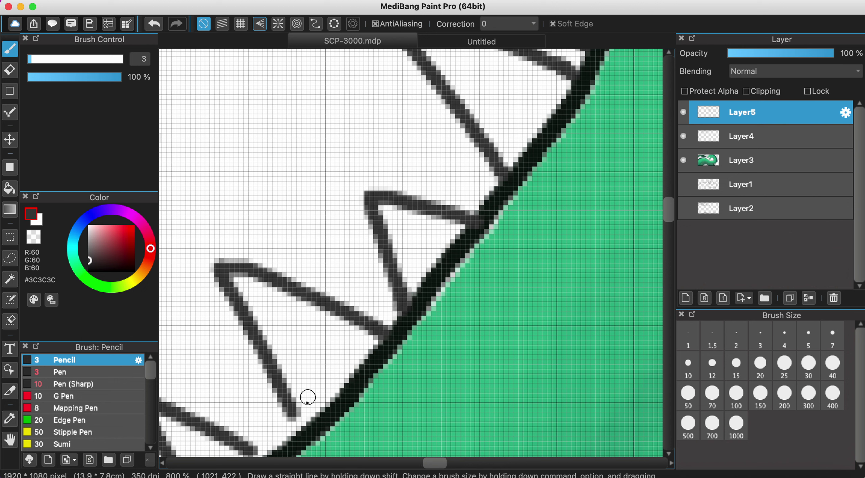
# Extend the unfinished lines of the front lower teeth until they meet the lower jaw's black outline.
pyautogui.moveTo(293, 414); pyautogui.dragTo(298, 419)
pyautogui.scroll(-5, 298, 424)
pyautogui.hscroll(-3, 299, 424)
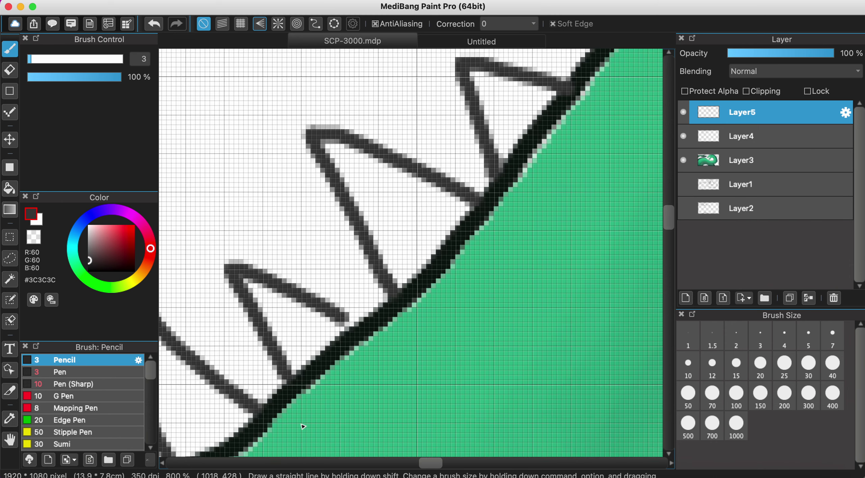
pyautogui.moveTo(351, 311); pyautogui.dragTo(363, 316)
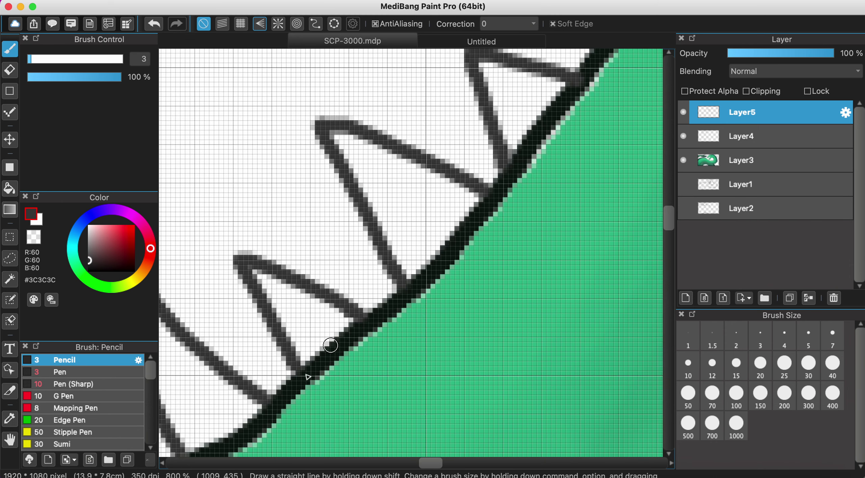
pyautogui.scroll(-4, 431, 306)
pyautogui.hscroll(-4, 431, 306)
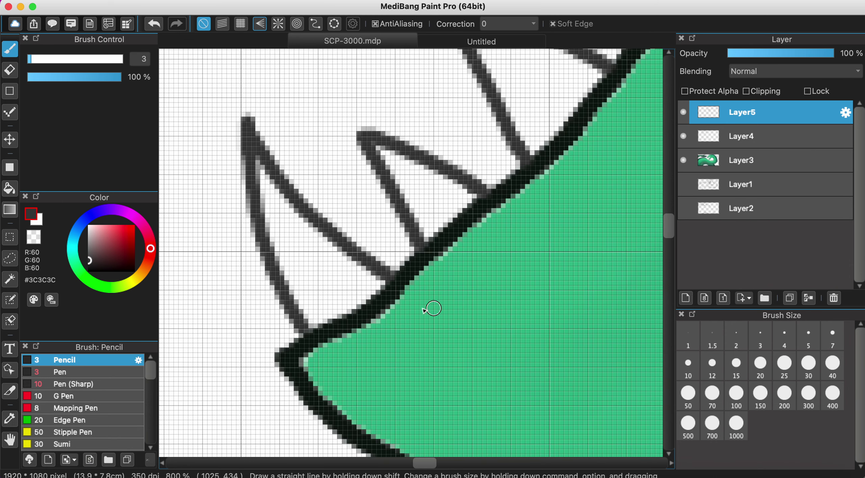
pyautogui.click(385, 277)
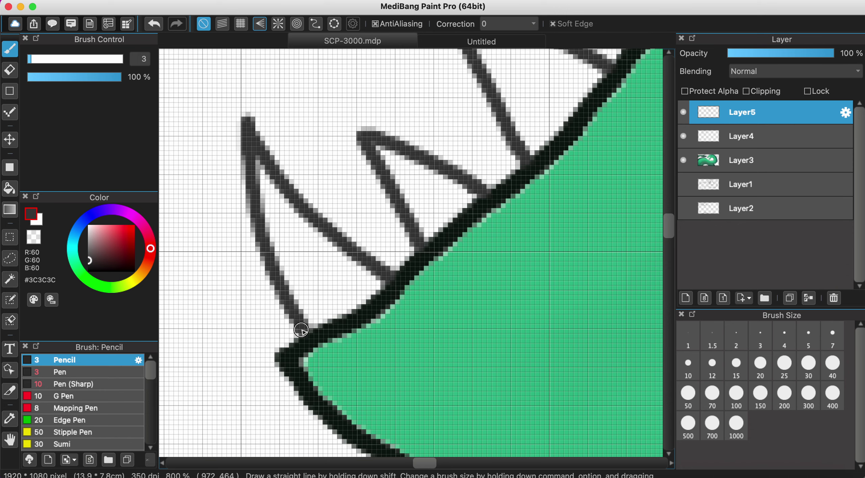
pyautogui.click(299, 325)
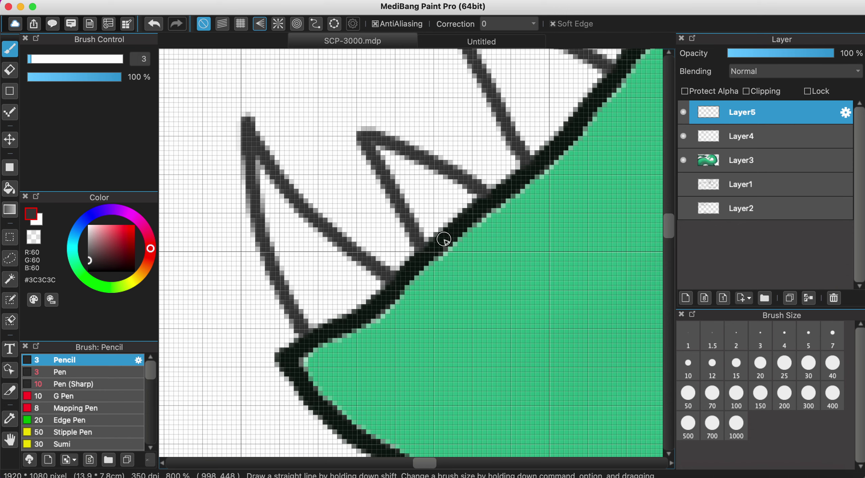
# Sample the near-black jaw outline colour (#0C140F) and retrace the lower jaw outline where the middle teeth meet it.
pyautogui.scroll(4, 443, 242)
pyautogui.hscroll(3, 442, 241)
pyautogui.keyDown('alt'); pyautogui.click(527, 170); pyautogui.keyUp('alt')
pyautogui.scroll(4, 529, 173)
pyautogui.hscroll(3, 529, 173)
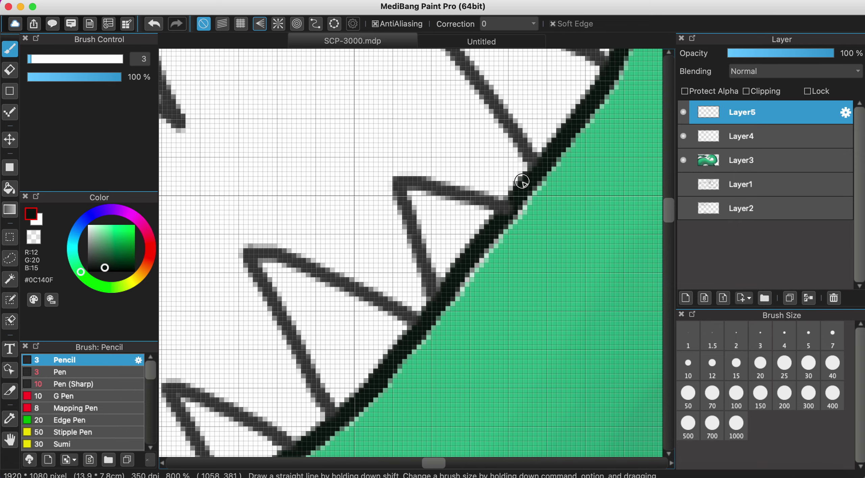
pyautogui.moveTo(520, 189); pyautogui.dragTo(417, 334)
pyautogui.scroll(3, 491, 268)
pyautogui.hscroll(2, 491, 269)
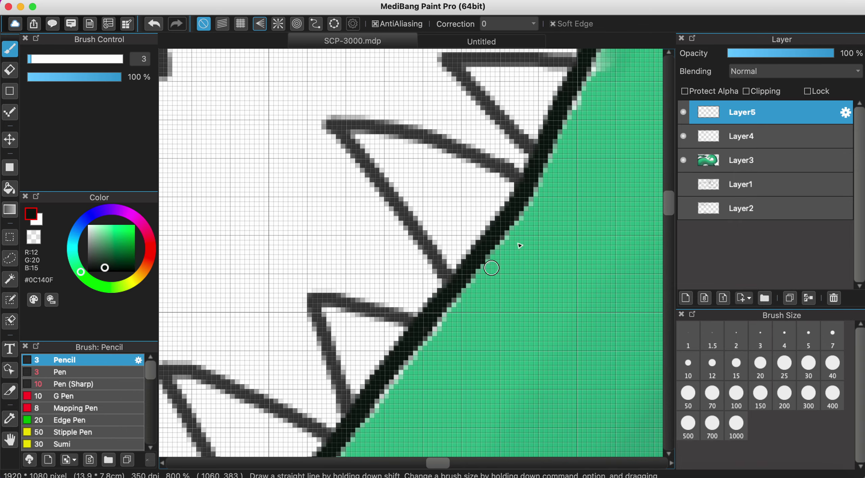
# Patch the top line of the rearmost lower tooth in dark grey #3C3C3C where it meets the jaw outline.
pyautogui.scroll(5, 548, 212)
pyautogui.hscroll(3, 548, 212)
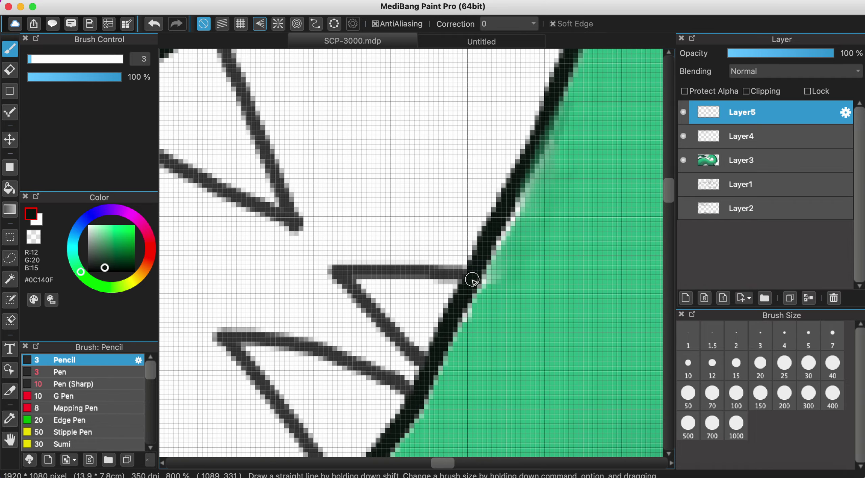
pyautogui.keyDown('alt'); pyautogui.click(453, 272); pyautogui.keyUp('alt')
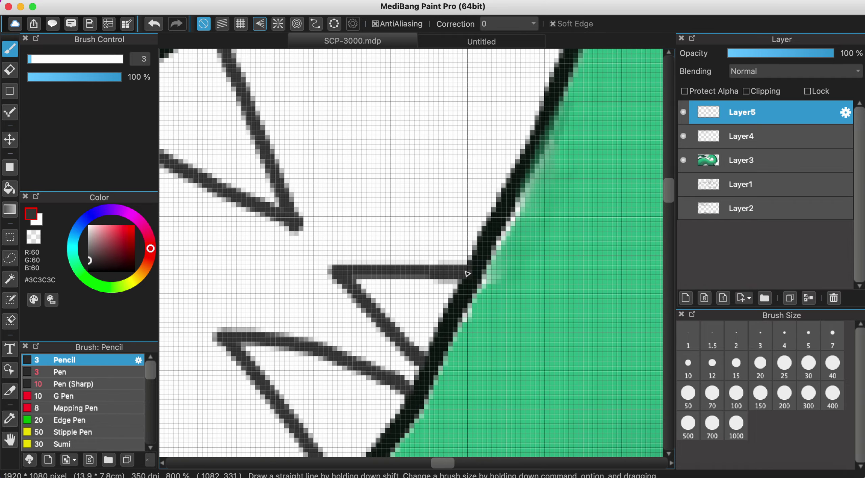
# Touch up the upper jaw outline in near-black #141A16 where a middle upper tooth's line overlaps it.
pyautogui.scroll(5, 522, 230)
pyautogui.hscroll(2, 521, 230)
pyautogui.scroll(-1, 521, 229)
pyautogui.hscroll(-3, 521, 230)
pyautogui.scroll(-1, 521, 230)
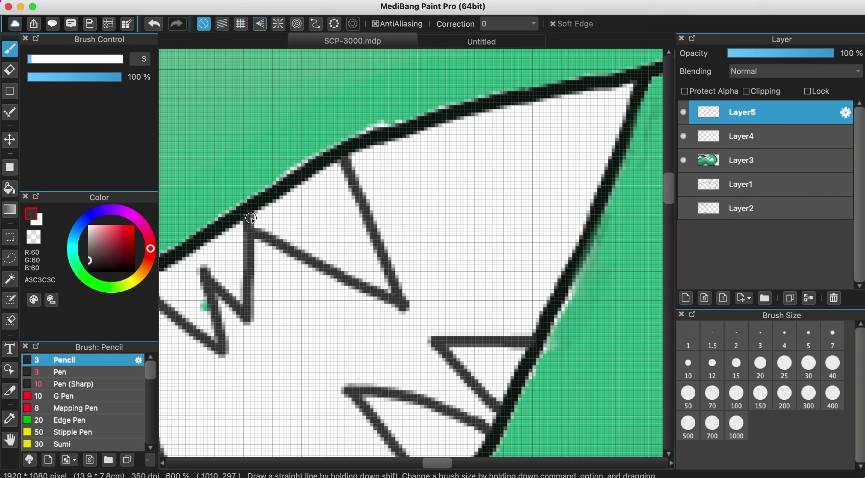
pyautogui.scroll(-3, 264, 209)
pyautogui.hscroll(-5, 263, 210)
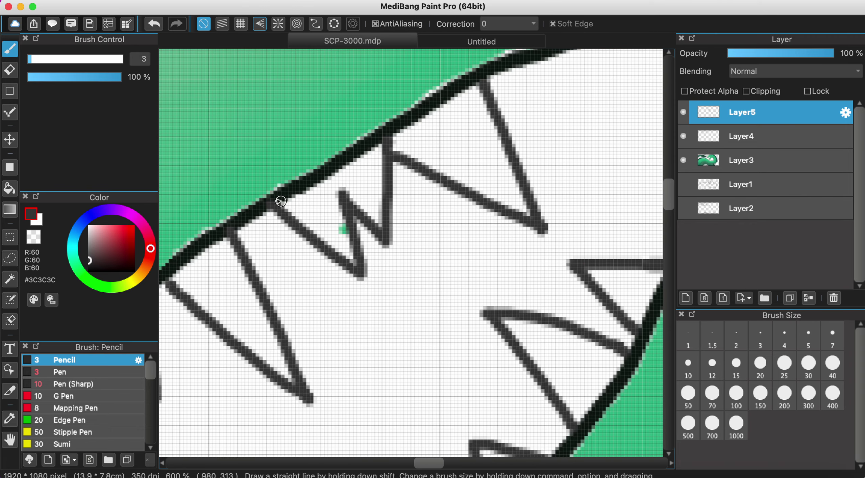
pyautogui.keyDown('alt'); pyautogui.click(275, 199); pyautogui.keyUp('alt')
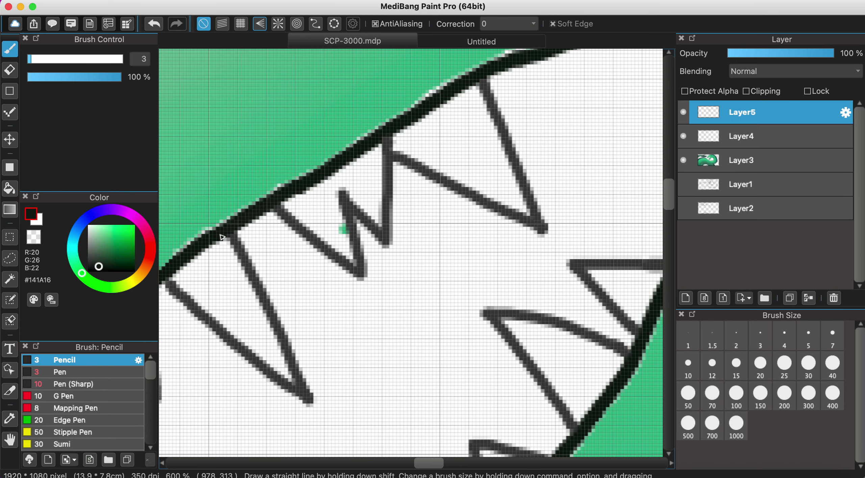
# Join the rear line of the frontmost upper tooth to the upper jaw outline in dark grey #3C3C3C.
pyautogui.scroll(-3, 222, 236)
pyautogui.hscroll(-5, 221, 237)
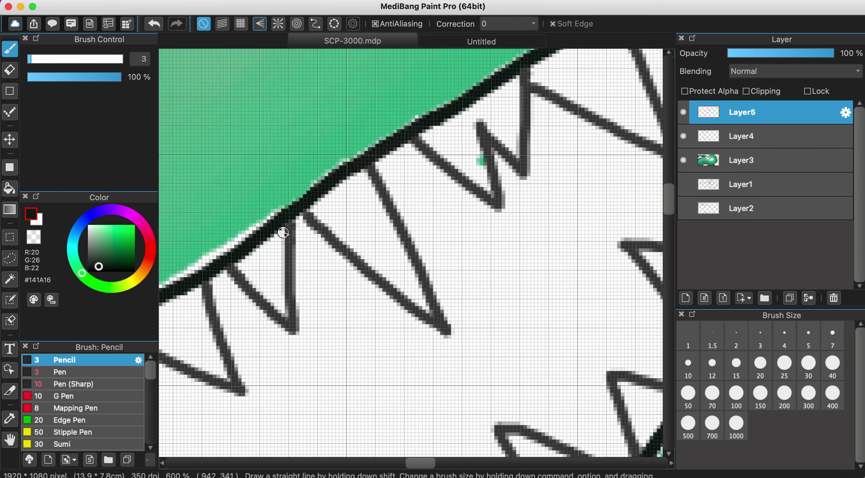
pyautogui.scroll(-3, 283, 233)
pyautogui.hscroll(-4, 283, 233)
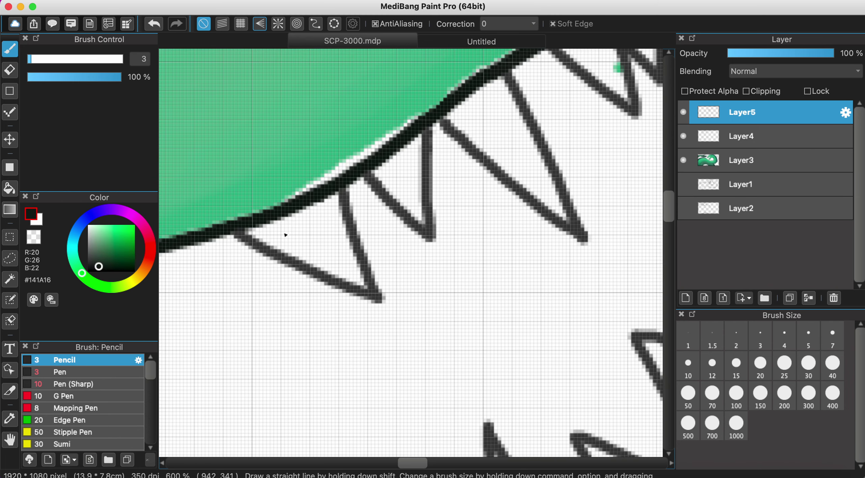
pyautogui.keyDown('alt'); pyautogui.click(344, 193); pyautogui.keyUp('alt')
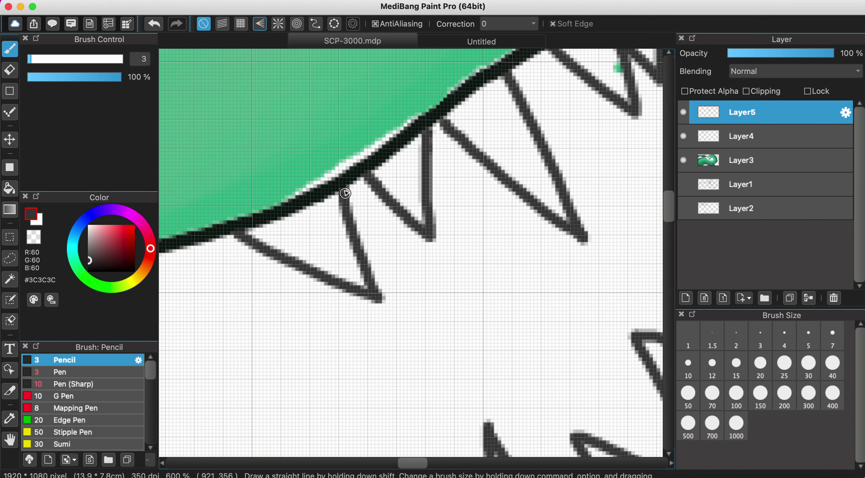
# Sample the skin green (#61BB92) and paint over the white gaps along the skin side of the upper jaw outline.
pyautogui.keyDown('alt'); pyautogui.click(359, 141); pyautogui.keyUp('alt')
pyautogui.moveTo(396, 130); pyautogui.dragTo(304, 186)
pyautogui.scroll(-5, 288, 192)
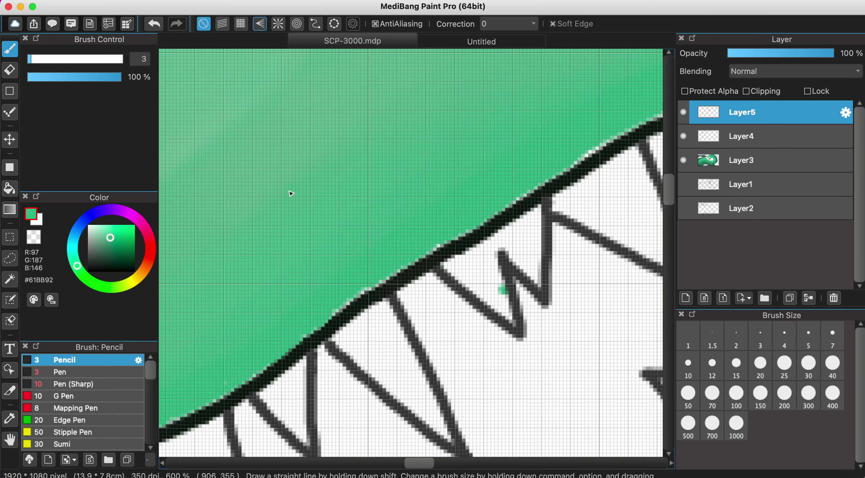
pyautogui.scroll(10, 400, 188)
pyautogui.moveTo(331, 219)
pyautogui.mouseDown()
pyautogui.moveTo(357, 203)
pyautogui.moveTo(522, 159)
pyautogui.mouseUp()
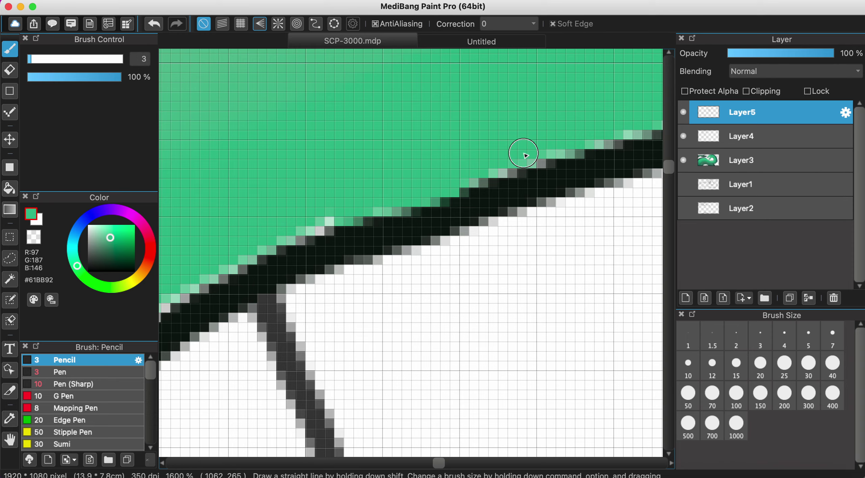
pyautogui.moveTo(345, 216); pyautogui.dragTo(312, 223)
pyautogui.scroll(-6, 313, 223)
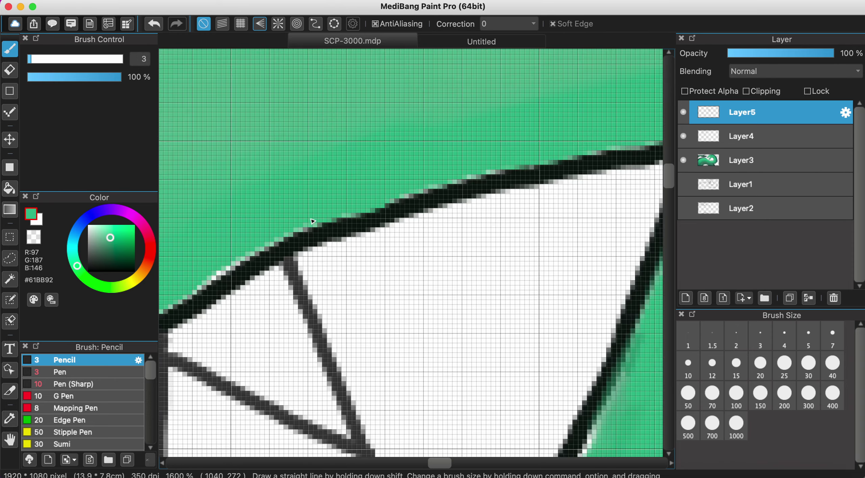
# Paint the same green over the white gaps beside the lower jaw's toothed edge and along the rear of its underside.
pyautogui.scroll(2, 419, 212)
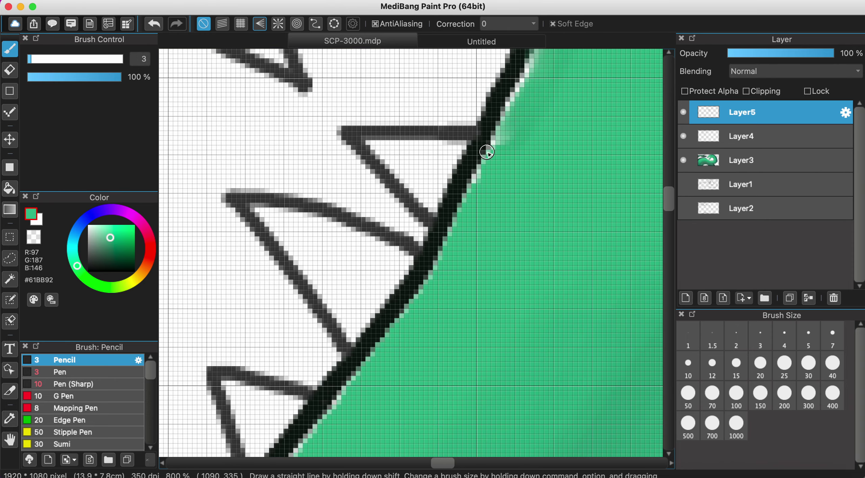
pyautogui.moveTo(451, 175); pyautogui.dragTo(411, 255)
pyautogui.scroll(-2, 415, 260)
pyautogui.scroll(2, 561, 221)
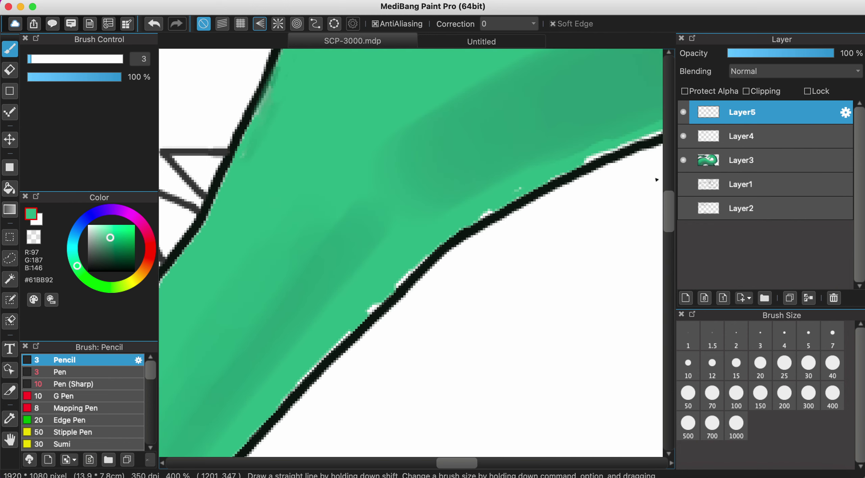
pyautogui.moveTo(447, 203); pyautogui.dragTo(427, 214)
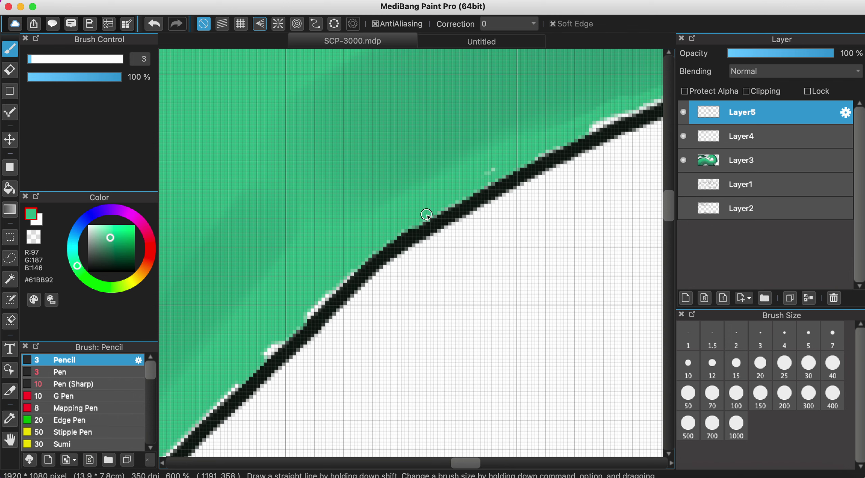
pyautogui.moveTo(634, 105)
pyautogui.mouseDown()
pyautogui.moveTo(464, 151)
pyautogui.moveTo(416, 189)
pyautogui.mouseUp()
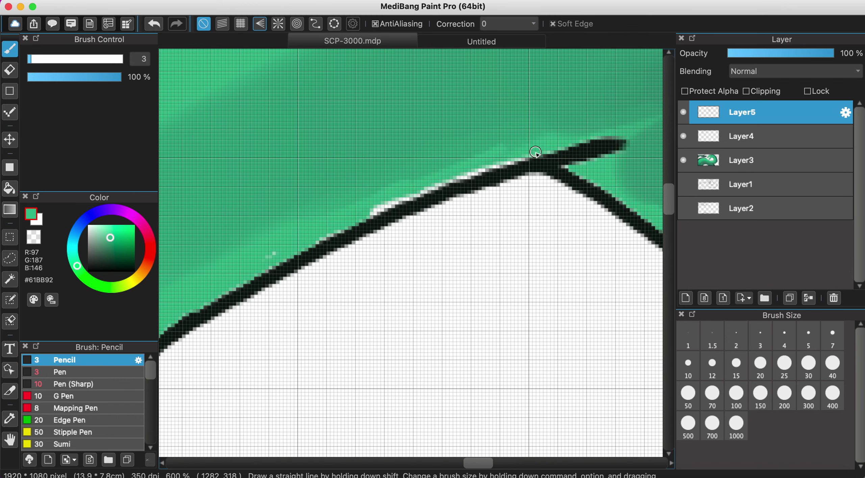
pyautogui.moveTo(537, 154); pyautogui.dragTo(368, 214)
# Cover the remaining white gaps along the middle of the lower jaw's underside outline with the skin green.
pyautogui.scroll(-4, 368, 214)
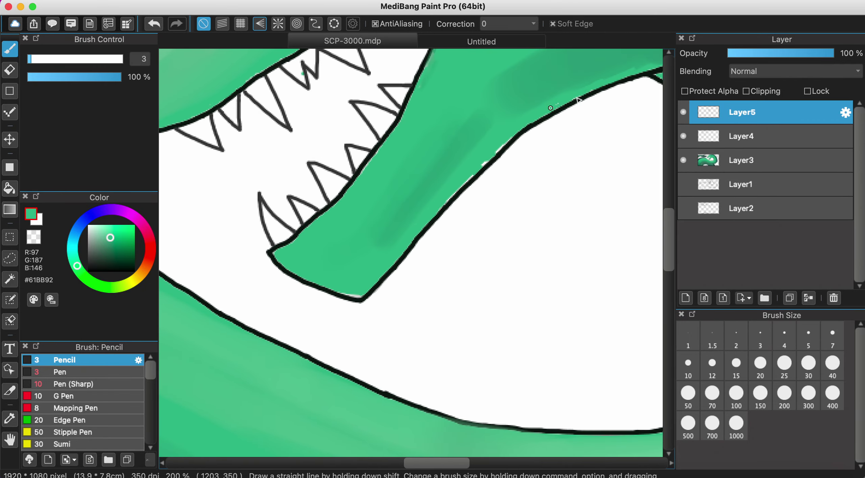
pyautogui.scroll(4, 550, 107)
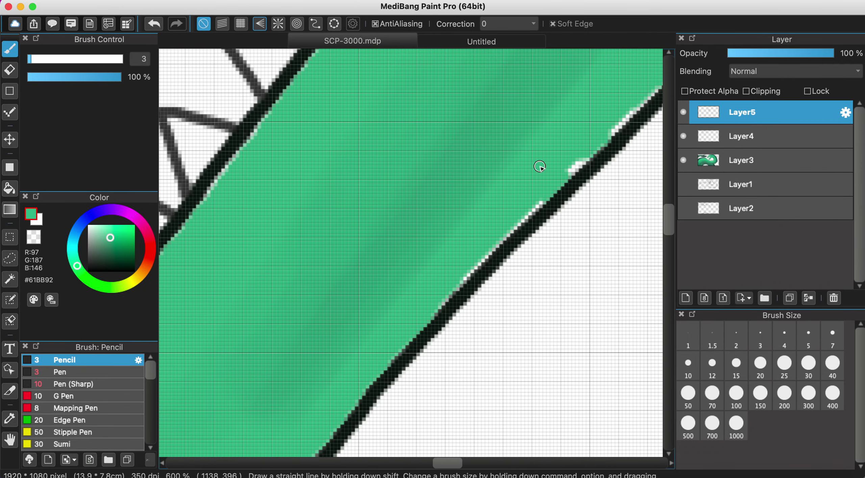
pyautogui.moveTo(533, 206); pyautogui.dragTo(453, 284)
pyautogui.scroll(4, 466, 264)
pyautogui.hscroll(5, 466, 264)
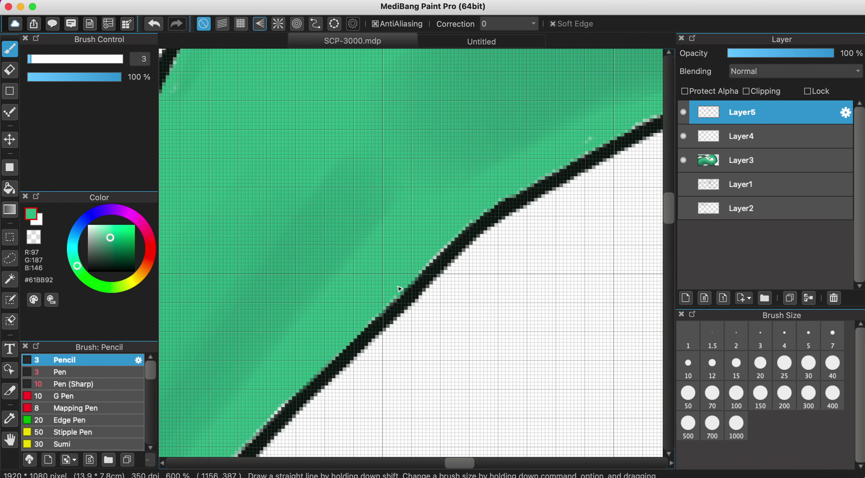
pyautogui.scroll(-10, 401, 288)
pyautogui.scroll(-3, 400, 289)
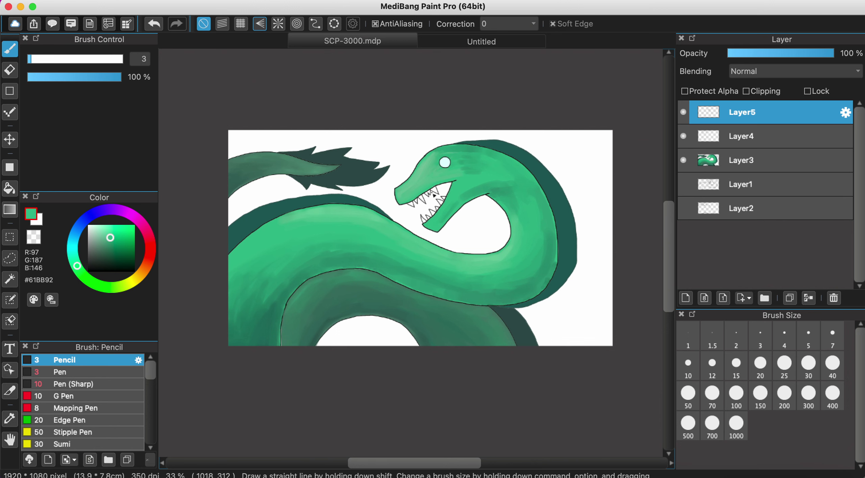
# Mix a pale green (#B6D4C6) from the sampled skin colour and bucket-fill all the upper teeth with it.
pyautogui.scroll(3, 474, 160)
pyautogui.scroll(2, 455, 110)
pyautogui.keyDown('alt'); pyautogui.click(457, 97); pyautogui.keyUp('alt')
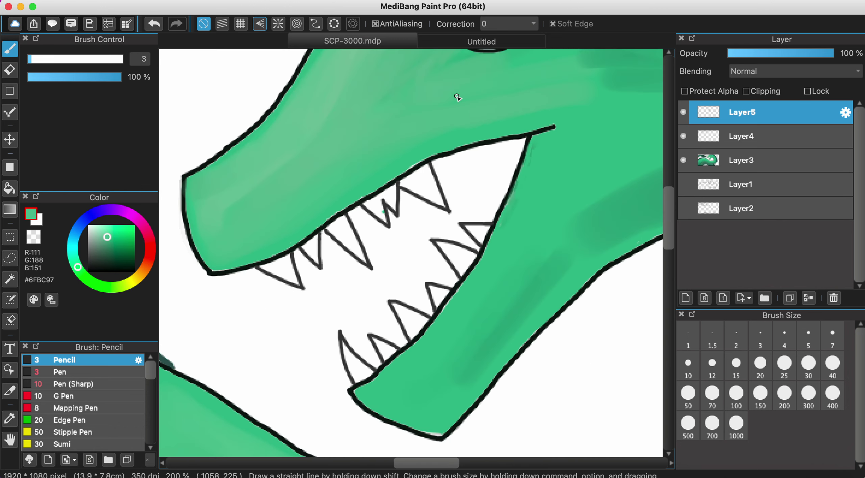
pyautogui.moveTo(103, 230)
pyautogui.mouseDown()
pyautogui.moveTo(94, 220)
pyautogui.moveTo(95, 232)
pyautogui.mouseUp()
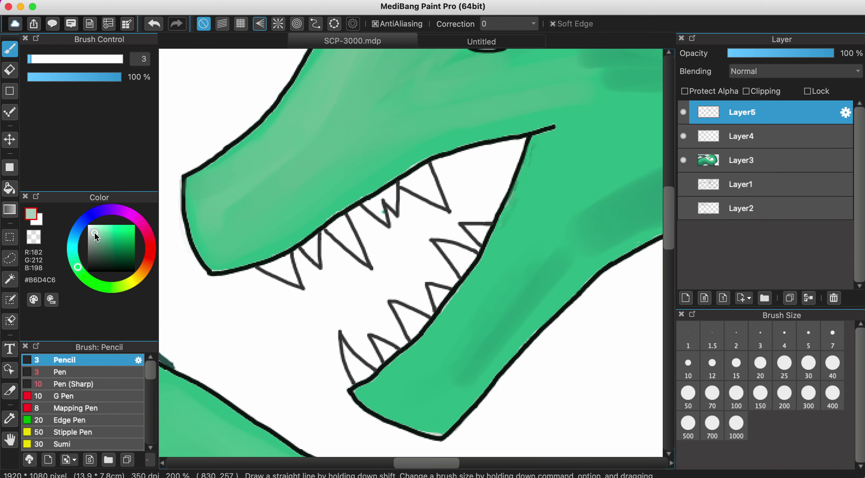
pyautogui.click(10, 188)
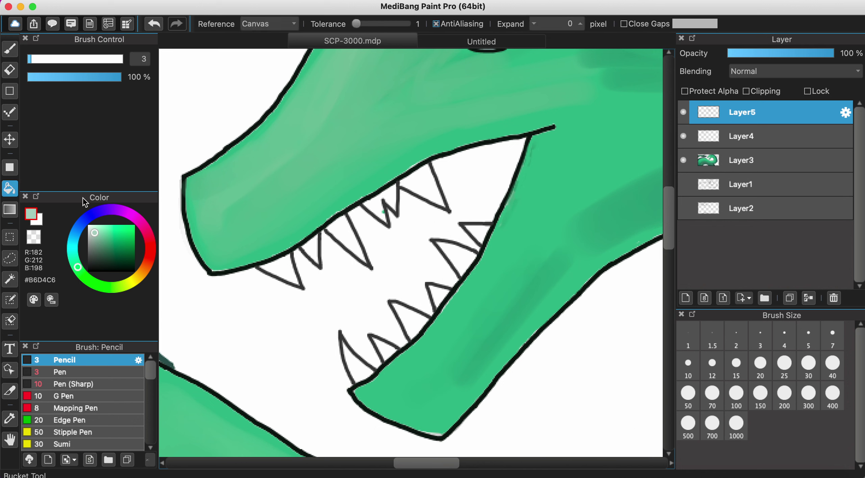
pyautogui.click(285, 266)
pyautogui.click(314, 246)
pyautogui.click(347, 234)
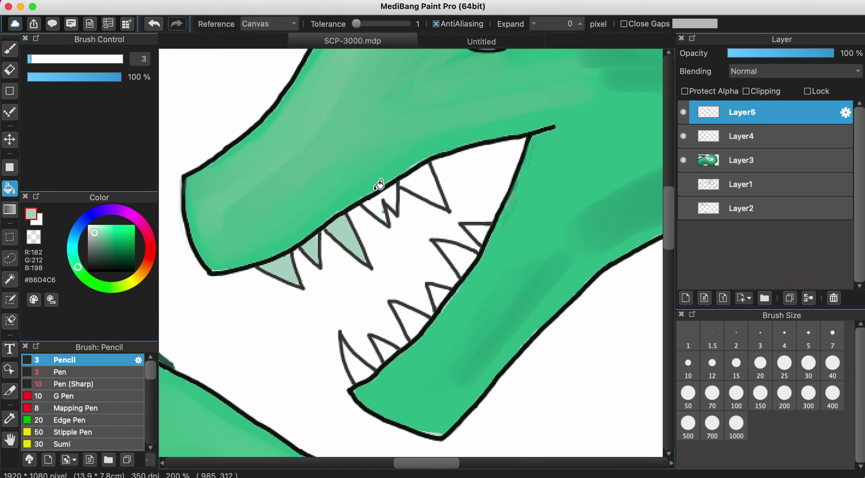
pyautogui.click(379, 201)
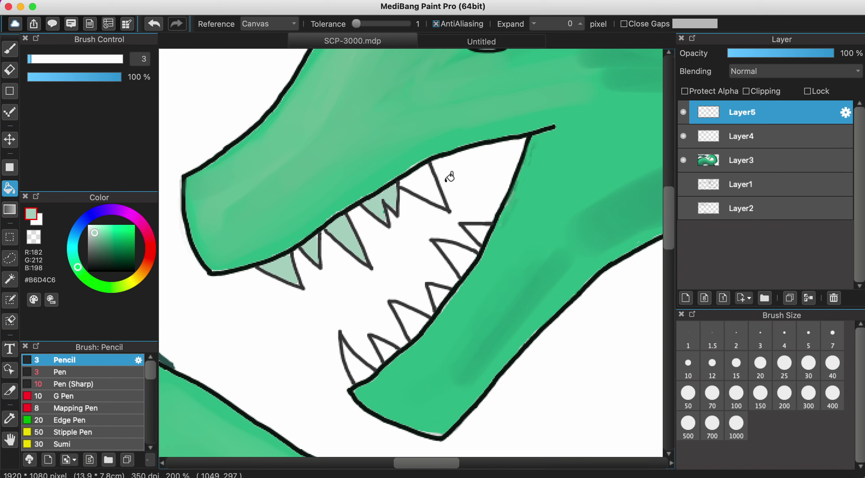
pyautogui.click(429, 178)
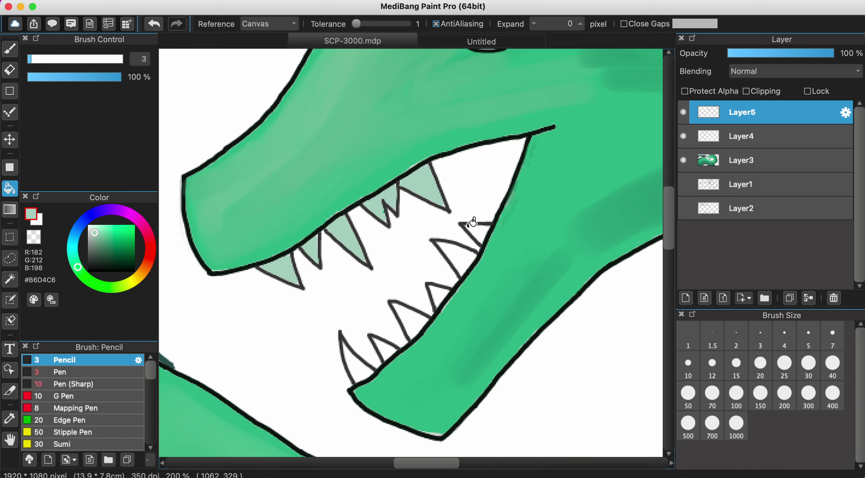
# Bucket-fill all six lower teeth with the same pale green.
pyautogui.click(472, 231)
pyautogui.click(463, 251)
pyautogui.click(439, 293)
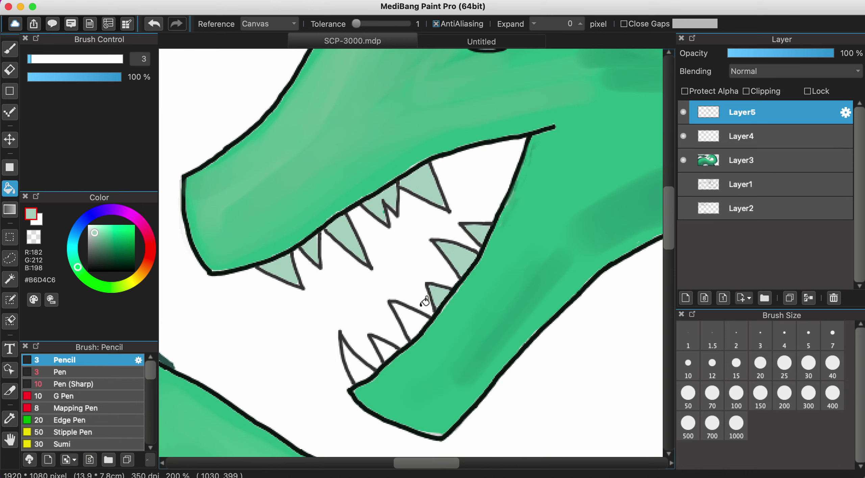
pyautogui.click(412, 314)
pyautogui.click(386, 346)
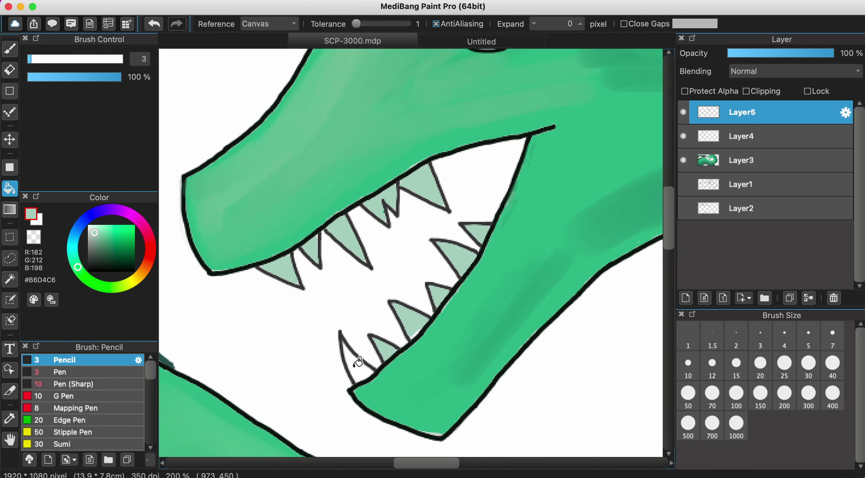
pyautogui.click(355, 360)
pyautogui.scroll(-2, 369, 280)
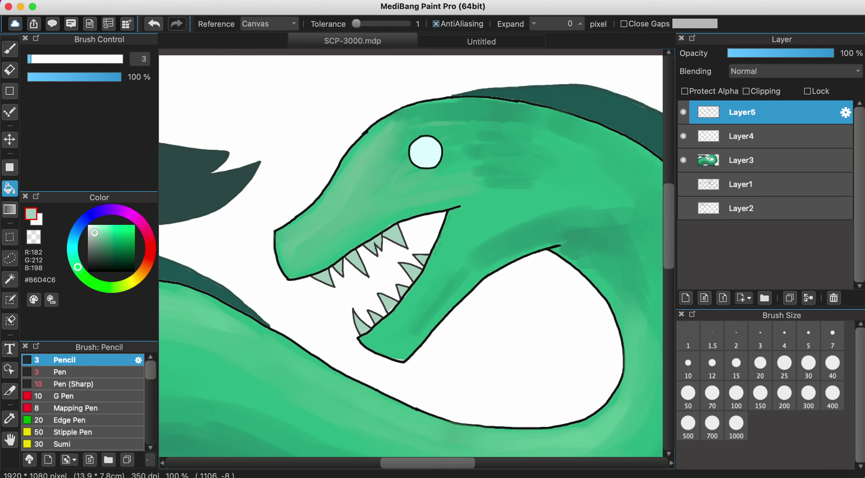
# Adjust Layer5's hue, saturation and brightness in the HLS colour space to recolour the teeth a more vivid pale green.
pyautogui.click(172, 0)
pyautogui.moveTo(208, 1)
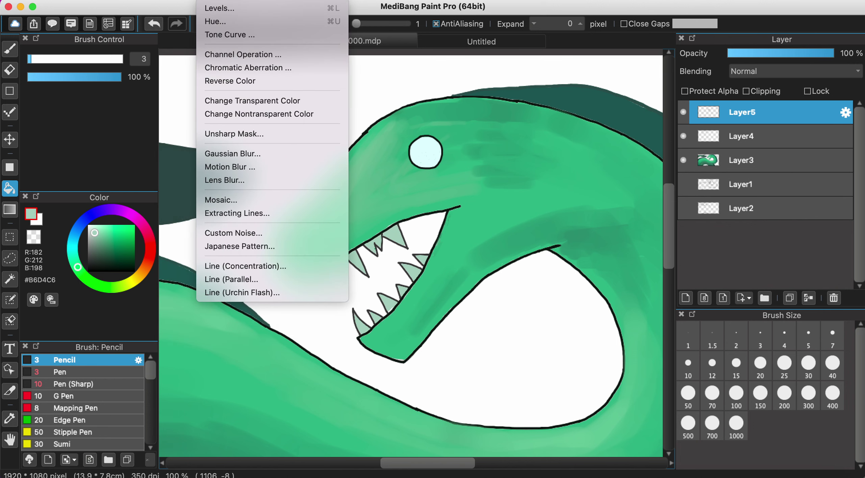
pyautogui.click(251, 21)
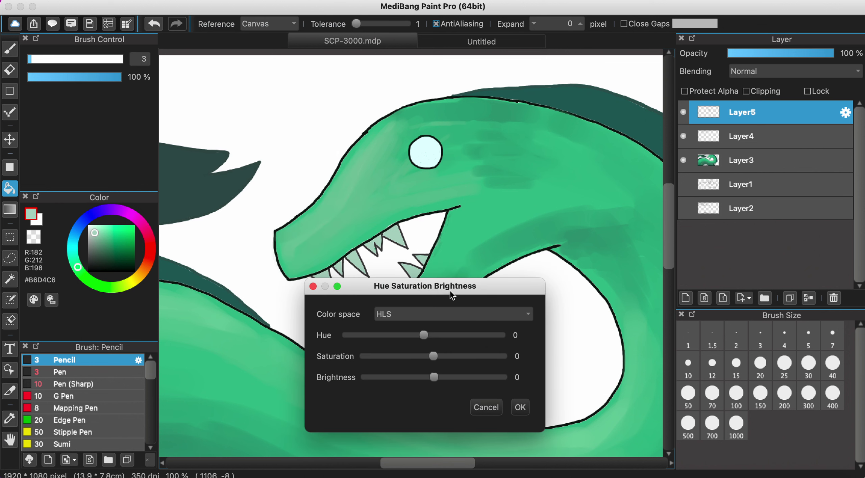
pyautogui.moveTo(439, 381)
pyautogui.mouseDown()
pyautogui.moveTo(460, 381)
pyautogui.moveTo(437, 382)
pyautogui.mouseUp()
pyautogui.moveTo(440, 382); pyautogui.dragTo(433, 382)
pyautogui.moveTo(504, 361); pyautogui.dragTo(474, 361)
pyautogui.moveTo(424, 336)
pyautogui.mouseDown()
pyautogui.moveTo(485, 342)
pyautogui.moveTo(434, 343)
pyautogui.mouseUp()
pyautogui.moveTo(427, 344)
pyautogui.mouseDown()
pyautogui.moveTo(439, 344)
pyautogui.moveTo(430, 345)
pyautogui.mouseUp()
pyautogui.click(520, 408)
# Sample the recoloured tooth green and lighten it to #CEECDE.
pyautogui.scroll(3, 368, 296)
pyautogui.keyDown('alt'); pyautogui.click(441, 304); pyautogui.keyUp('alt')
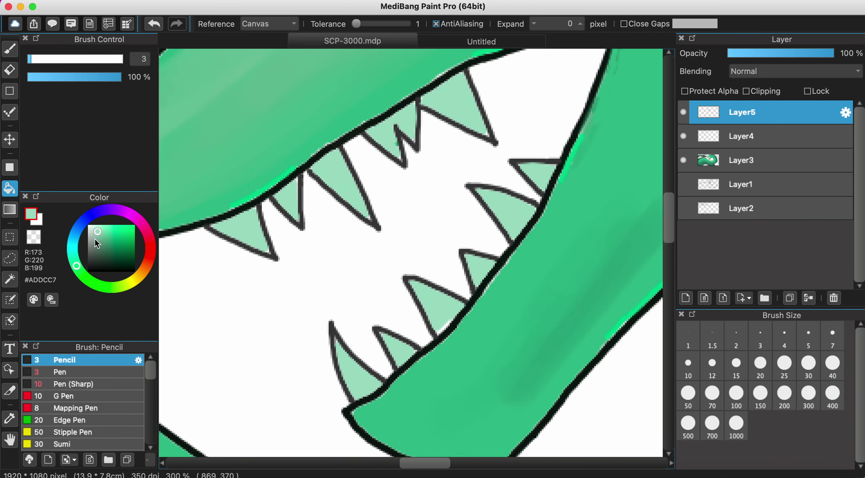
pyautogui.moveTo(95, 239); pyautogui.dragTo(94, 229)
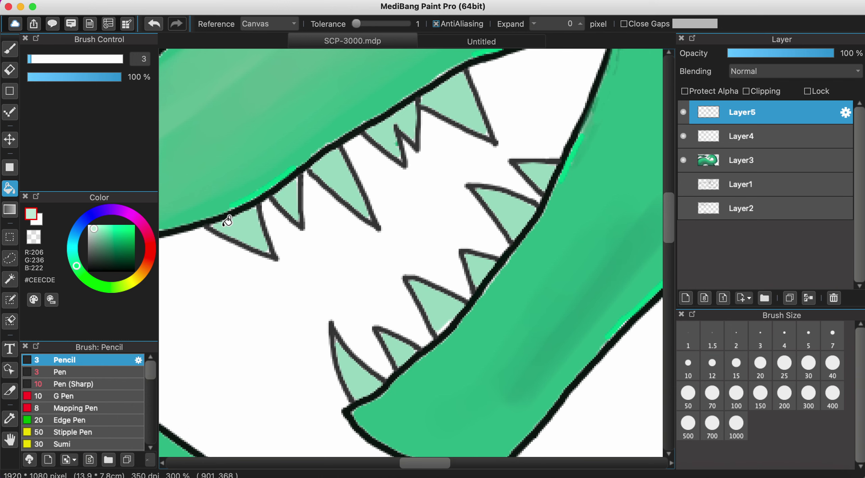
# Sample the near-black #0C140F from the upper jaw's outline and retrace the two foremost upper teeth with the Pencil brush.
pyautogui.click(10, 49)
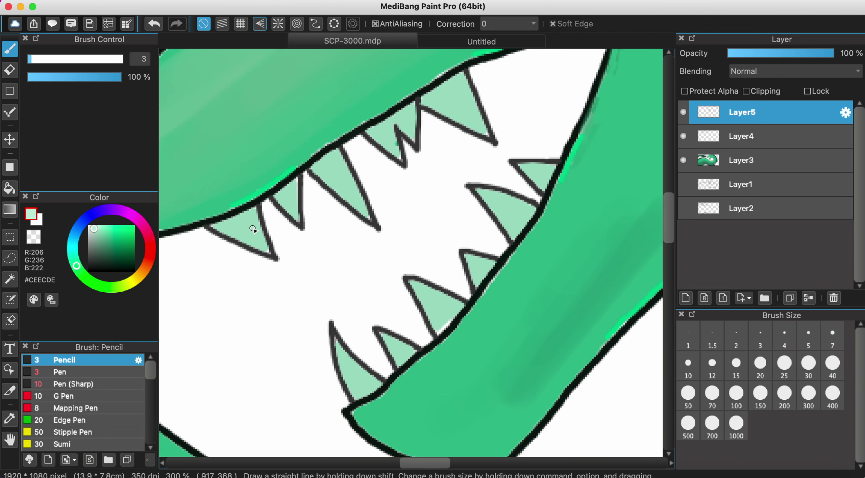
pyautogui.scroll(3, 253, 229)
pyautogui.scroll(-5, 255, 231)
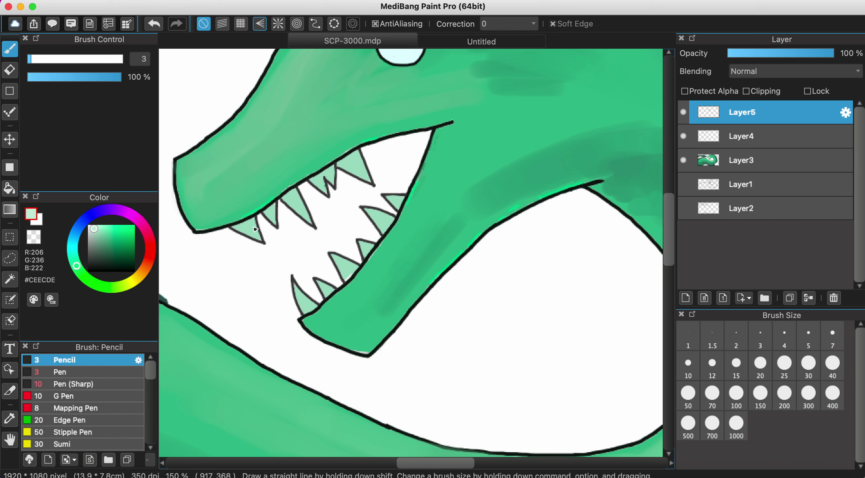
pyautogui.scroll(4, 275, 190)
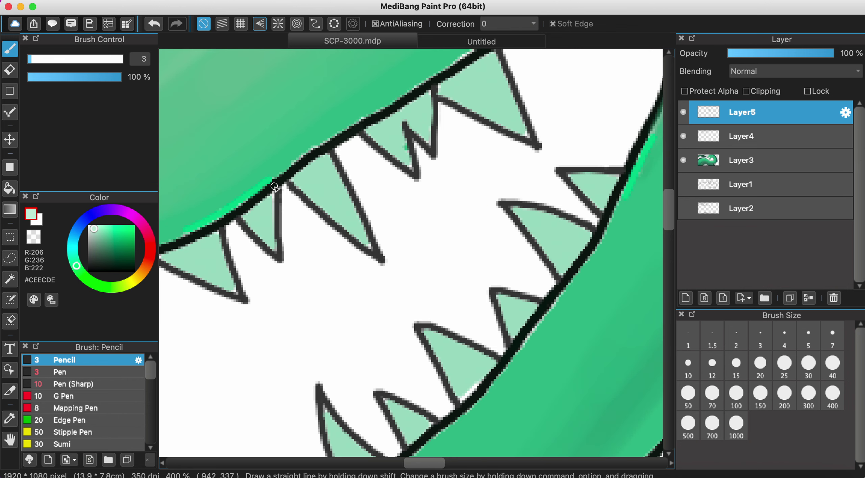
pyautogui.keyDown('alt'); pyautogui.click(275, 188); pyautogui.keyUp('alt')
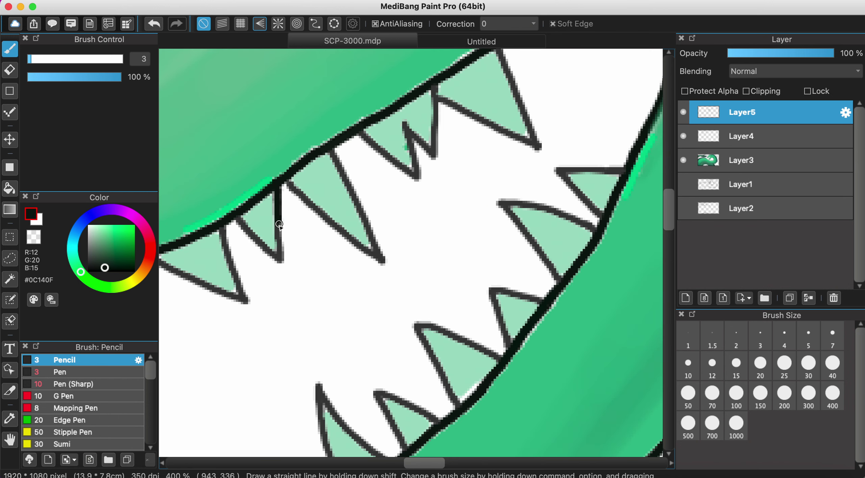
pyautogui.moveTo(279, 225); pyautogui.dragTo(279, 260)
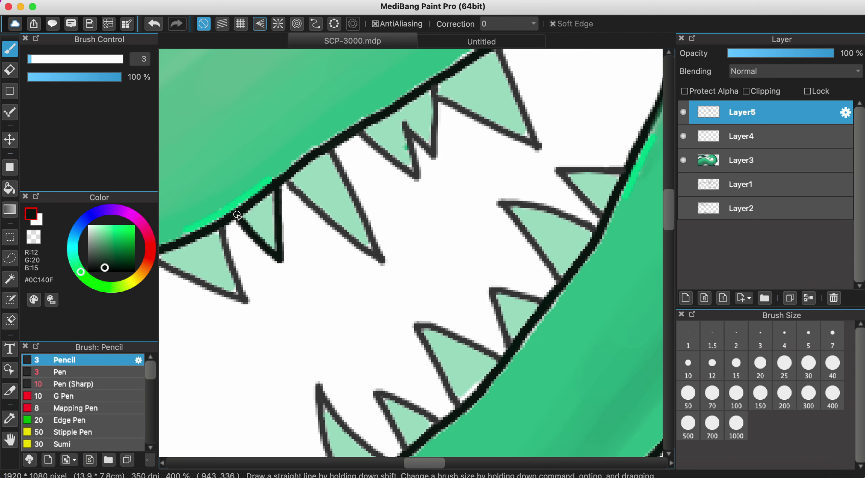
pyautogui.scroll(-3, 238, 215)
pyautogui.hscroll(-4, 238, 216)
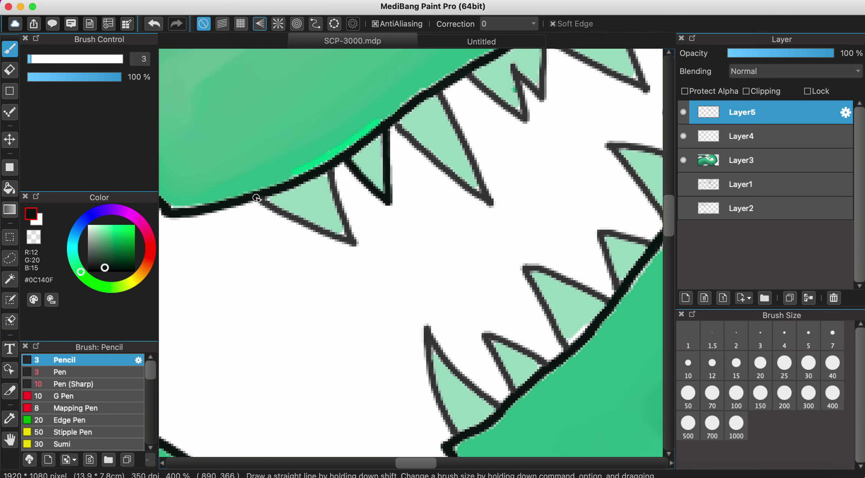
pyautogui.moveTo(294, 220)
pyautogui.mouseDown()
pyautogui.moveTo(352, 242)
pyautogui.moveTo(334, 193)
pyautogui.mouseUp()
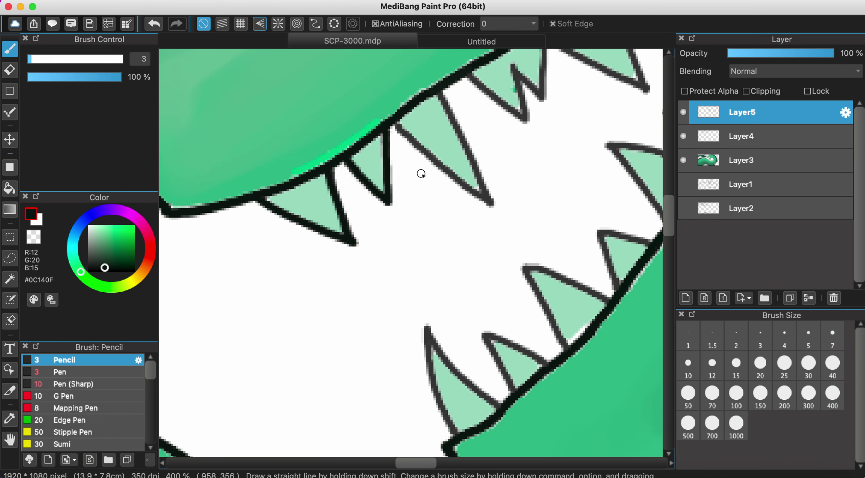
# Retrace the outlines of the third, double-pointed and rearmost upper teeth in the same near-black.
pyautogui.scroll(2, 420, 174)
pyautogui.hscroll(2, 420, 174)
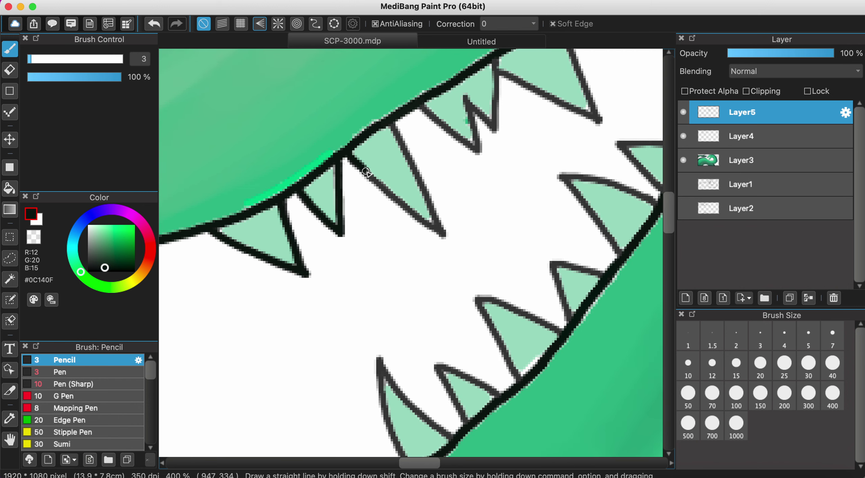
pyautogui.moveTo(395, 198); pyautogui.dragTo(434, 228)
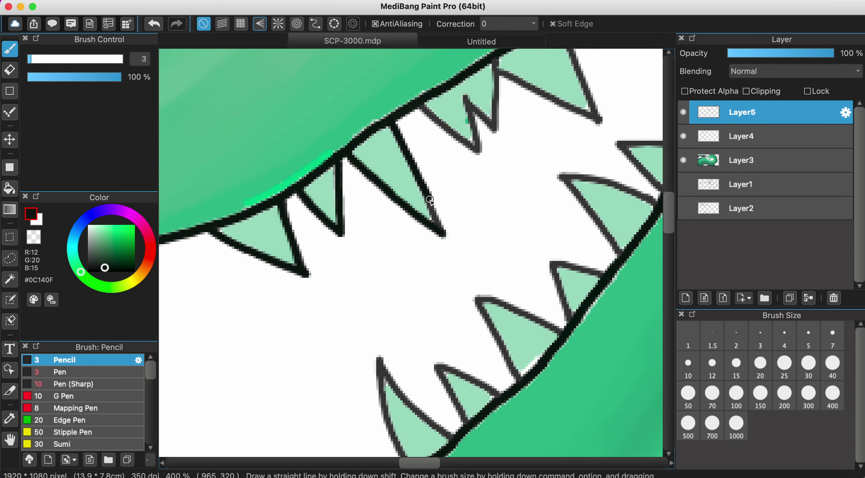
pyautogui.scroll(5, 446, 238)
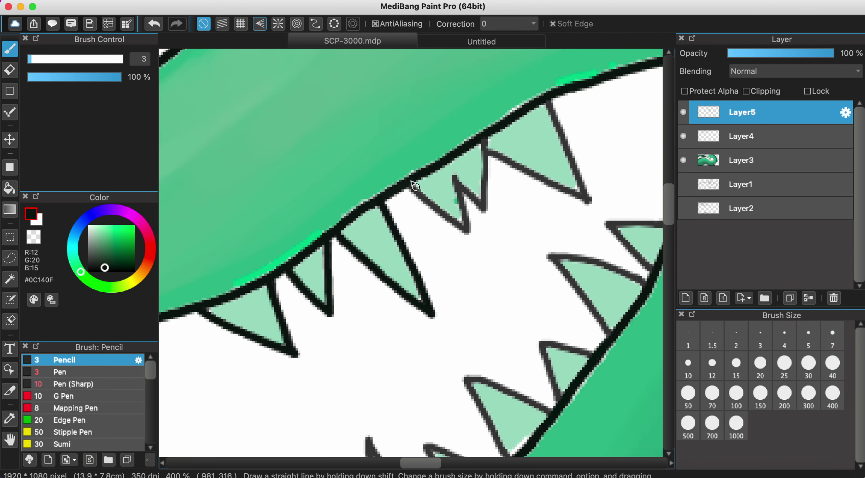
pyautogui.moveTo(425, 202); pyautogui.dragTo(465, 234)
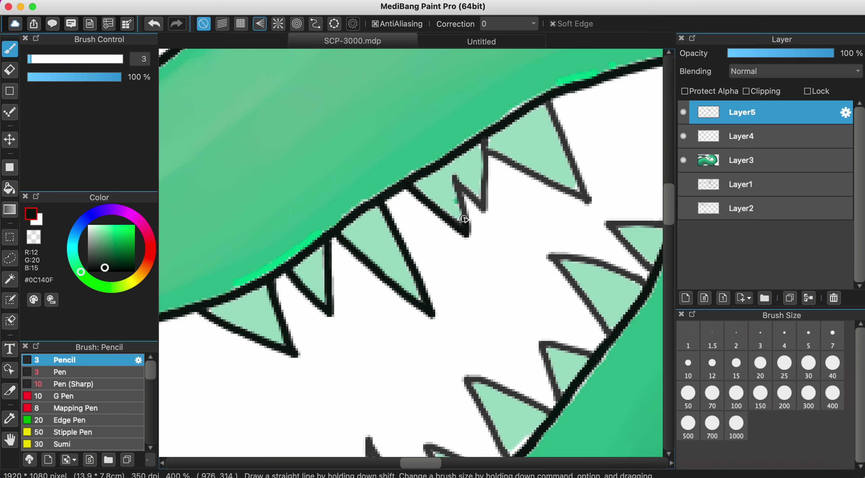
pyautogui.moveTo(453, 178)
pyautogui.mouseDown()
pyautogui.moveTo(485, 209)
pyautogui.moveTo(484, 135)
pyautogui.mouseUp()
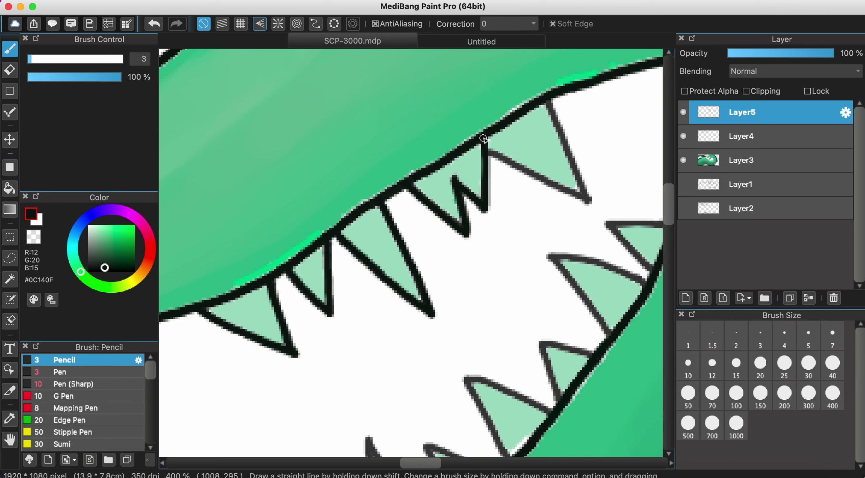
pyautogui.scroll(3, 458, 195)
pyautogui.hscroll(3, 458, 195)
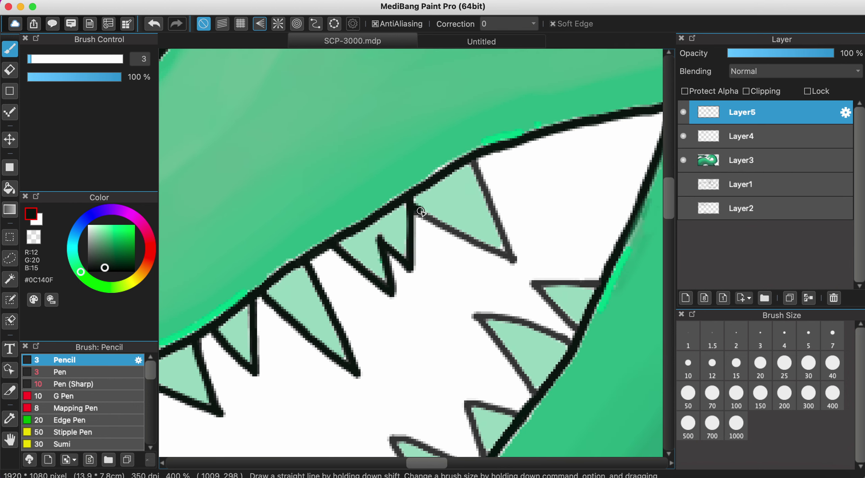
pyautogui.moveTo(420, 211); pyautogui.dragTo(495, 252)
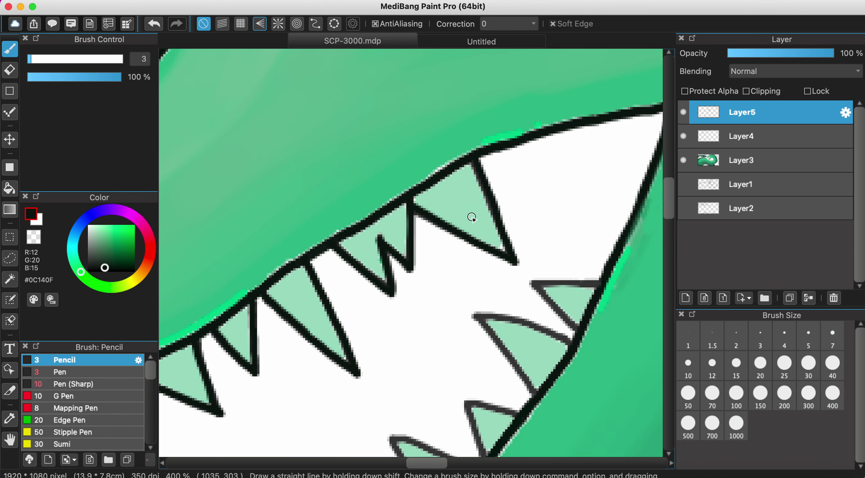
# Retrace both edges of the two rearmost lower teeth in the same near-black.
pyautogui.scroll(-2, 472, 217)
pyautogui.scroll(-4, 474, 220)
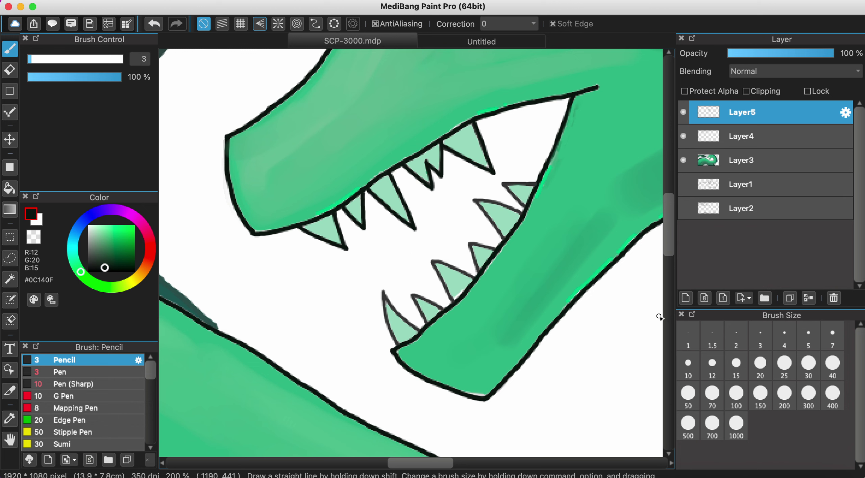
pyautogui.scroll(4, 532, 208)
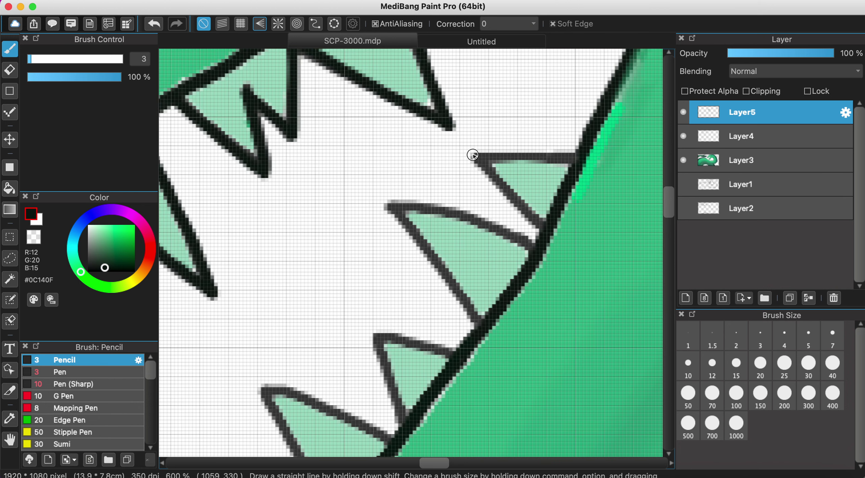
pyautogui.moveTo(472, 155); pyautogui.dragTo(541, 233)
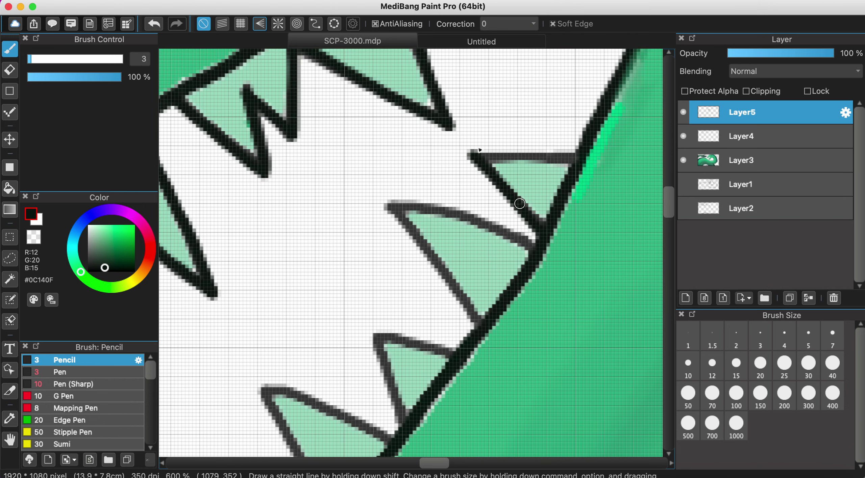
pyautogui.moveTo(476, 162)
pyautogui.mouseDown()
pyautogui.moveTo(483, 155)
pyautogui.moveTo(571, 166)
pyautogui.mouseUp()
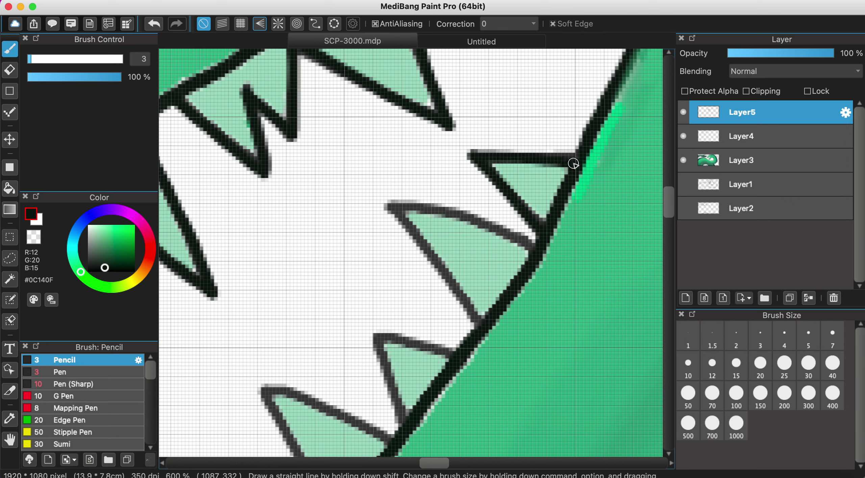
pyautogui.moveTo(394, 207)
pyautogui.mouseDown()
pyautogui.moveTo(451, 212)
pyautogui.moveTo(539, 245)
pyautogui.mouseUp()
pyautogui.moveTo(381, 203)
pyautogui.mouseDown()
pyautogui.moveTo(417, 235)
pyautogui.moveTo(478, 327)
pyautogui.mouseUp()
# Retrace the front edges of the two middle lower teeth in near-black.
pyautogui.scroll(-3, 478, 327)
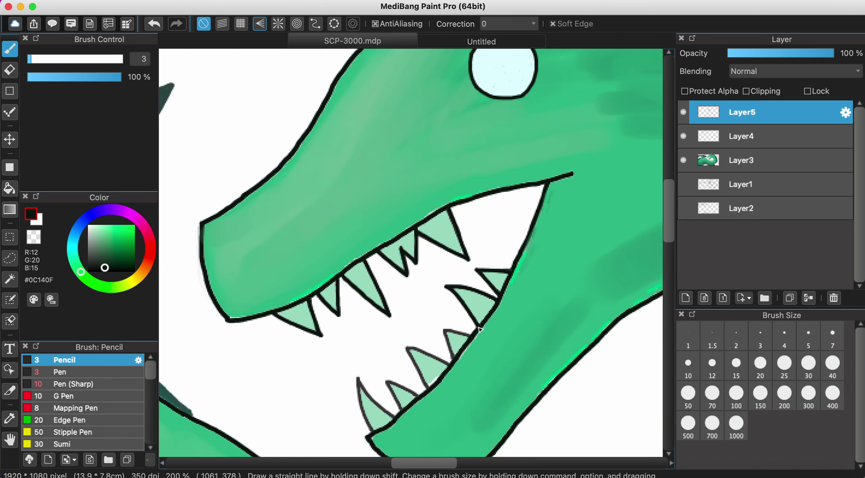
pyautogui.scroll(-1, 464, 352)
pyautogui.scroll(-1, 465, 351)
pyautogui.scroll(-2, 466, 351)
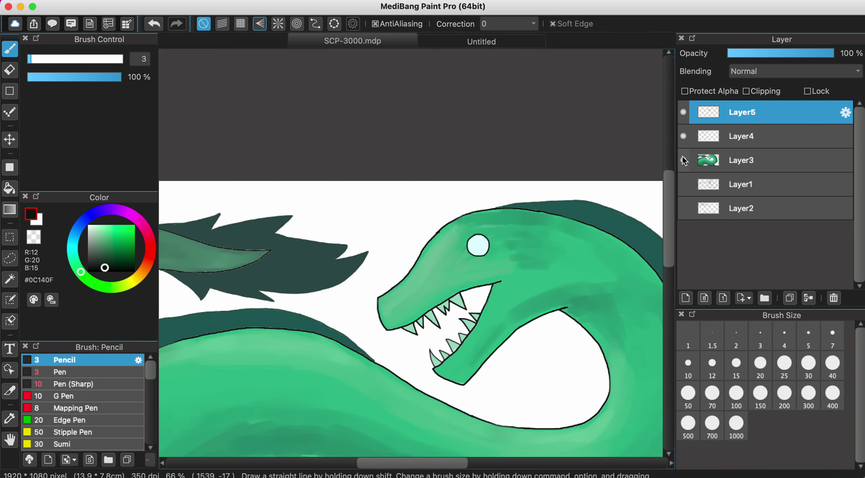
pyautogui.scroll(4, 465, 350)
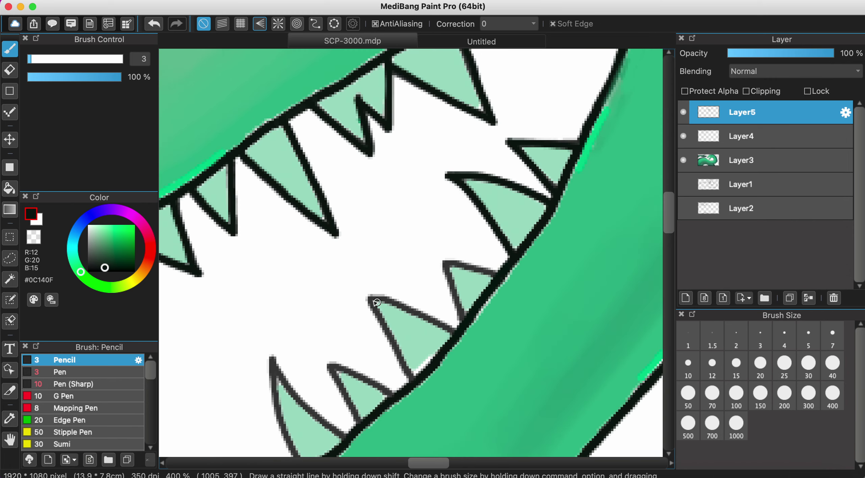
pyautogui.moveTo(367, 297); pyautogui.dragTo(406, 382)
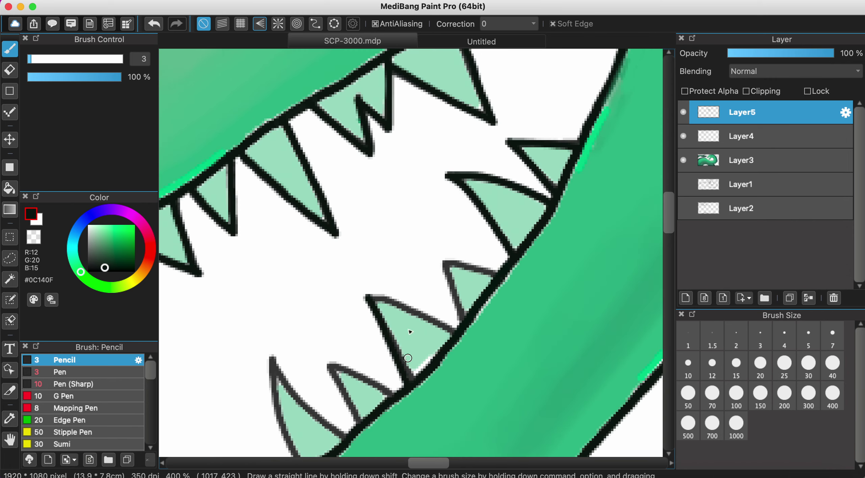
pyautogui.moveTo(443, 261); pyautogui.dragTo(464, 325)
# Touch up the white gap at the base of the large middle lower tooth with tooth green #ADDCC7, and resample the outline near-black.
pyautogui.keyDown('alt'); pyautogui.click(431, 348); pyautogui.keyUp('alt')
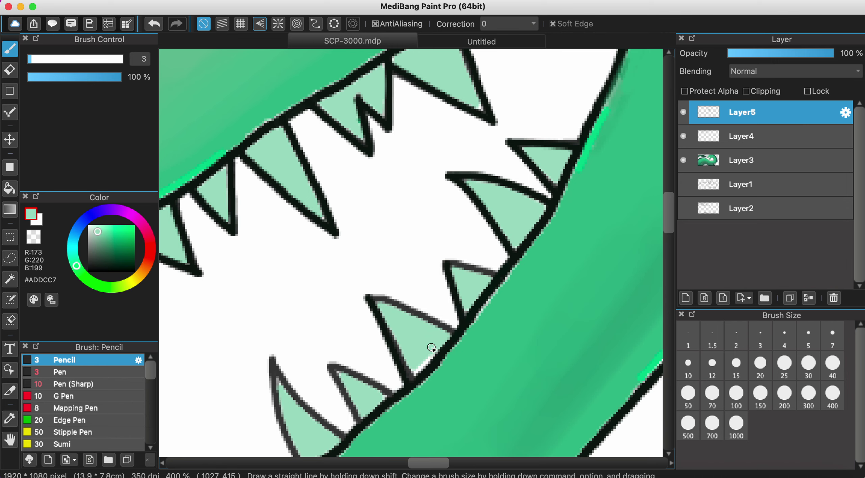
pyautogui.scroll(-5, 417, 371)
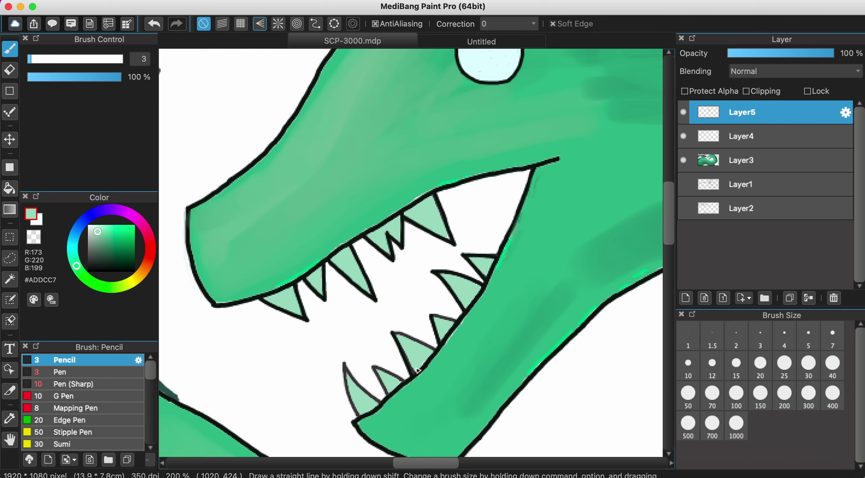
pyautogui.scroll(8, 444, 279)
pyautogui.keyDown('alt'); pyautogui.click(479, 321); pyautogui.keyUp('alt')
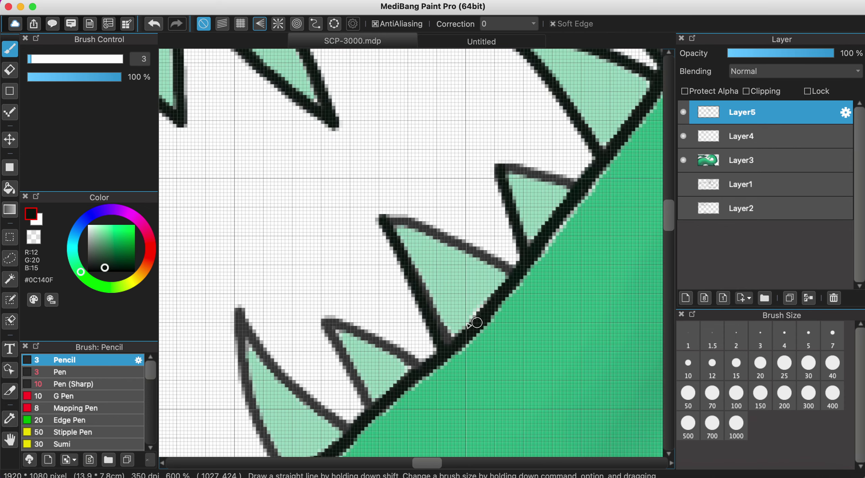
# Retrace both edges of the two foremost lower teeth in near-black, redoing the front edge of the foremost one.
pyautogui.moveTo(322, 321); pyautogui.dragTo(359, 398)
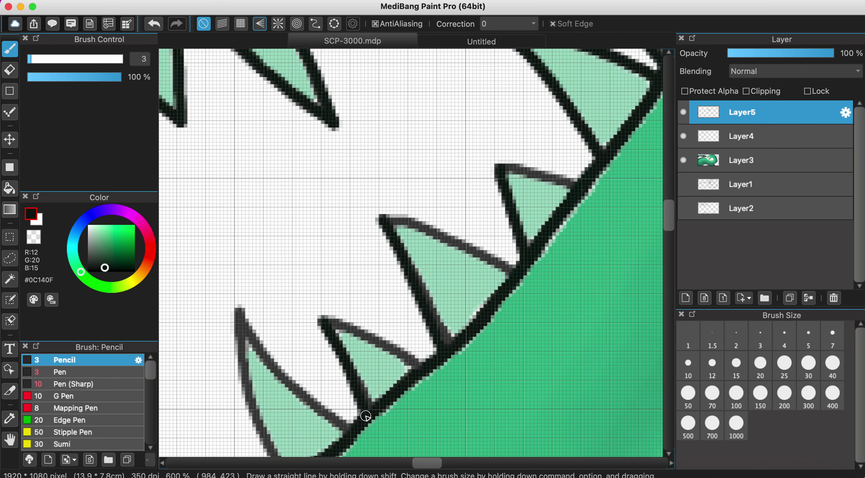
pyautogui.moveTo(271, 339); pyautogui.dragTo(294, 207)
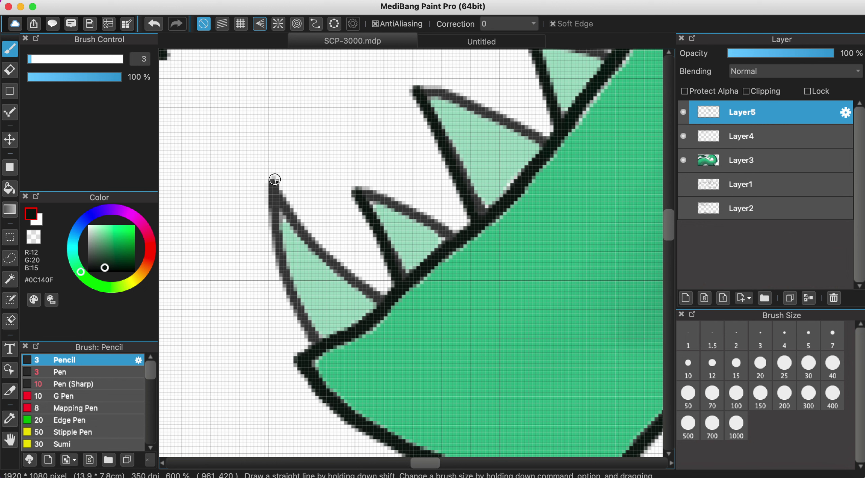
pyautogui.moveTo(275, 175)
pyautogui.mouseDown()
pyautogui.moveTo(276, 251)
pyautogui.moveTo(308, 339)
pyautogui.mouseUp()
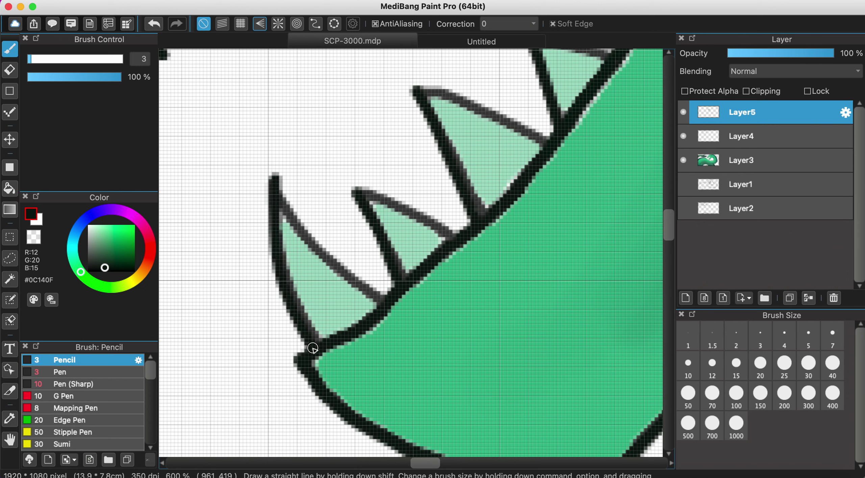
pyautogui.click(154, 24)
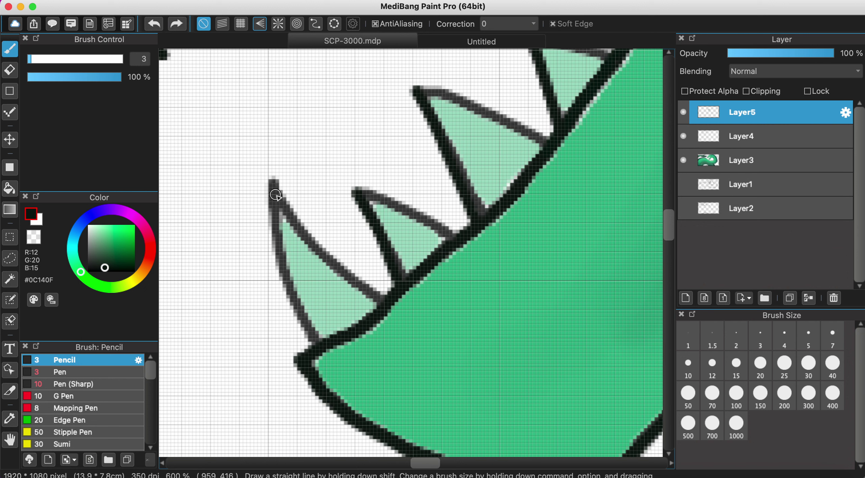
pyautogui.moveTo(274, 176)
pyautogui.mouseDown()
pyautogui.moveTo(285, 271)
pyautogui.moveTo(311, 346)
pyautogui.mouseUp()
pyautogui.moveTo(274, 187)
pyautogui.mouseDown()
pyautogui.moveTo(323, 255)
pyautogui.moveTo(385, 308)
pyautogui.mouseUp()
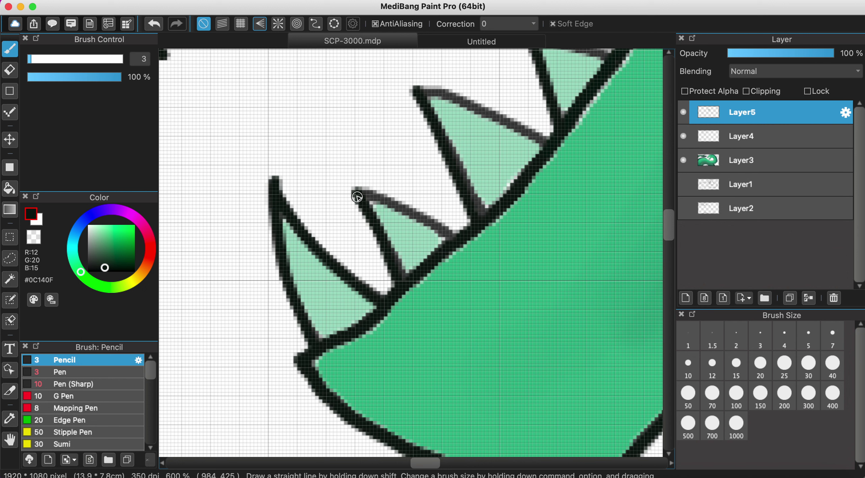
pyautogui.moveTo(356, 195)
pyautogui.mouseDown()
pyautogui.moveTo(400, 207)
pyautogui.moveTo(453, 234)
pyautogui.mouseUp()
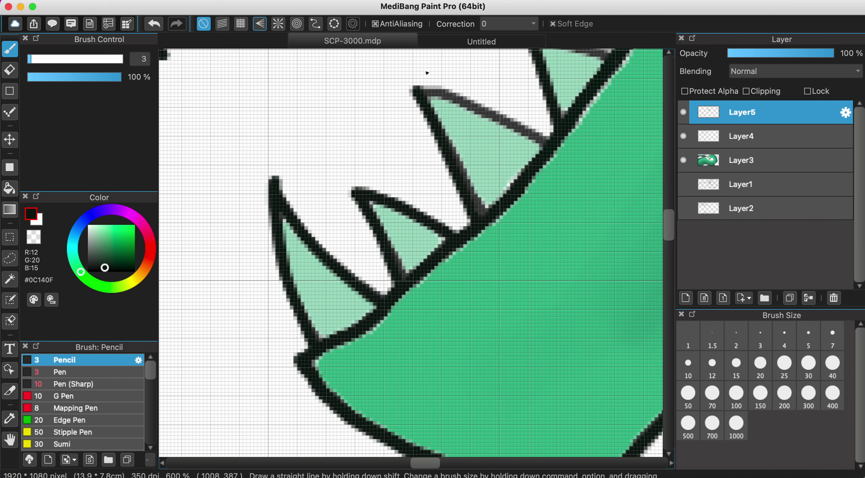
# Retrace the back edge of the third lower tooth from the front in near-black #0C140F, redoing the first stroke.
pyautogui.moveTo(411, 92)
pyautogui.mouseDown()
pyautogui.moveTo(475, 102)
pyautogui.moveTo(544, 136)
pyautogui.mouseUp()
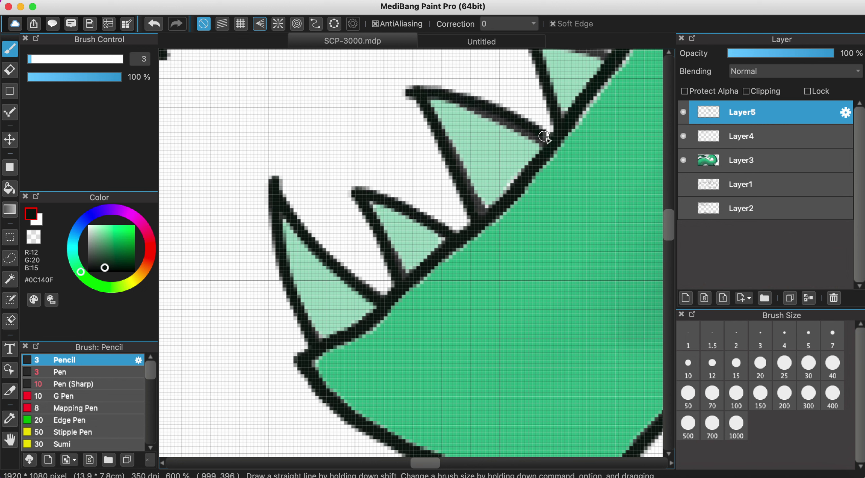
pyautogui.click(158, 25)
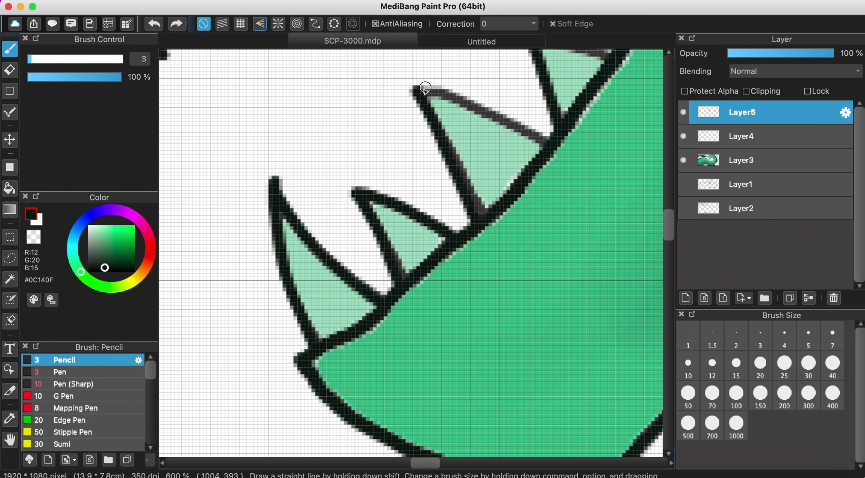
pyautogui.moveTo(414, 89)
pyautogui.mouseDown()
pyautogui.moveTo(469, 104)
pyautogui.moveTo(552, 139)
pyautogui.mouseUp()
# Paint a highlight along the lower edge of the foremost upper tooth with a size 2 pencil in pale green #D3EFE2, lightened from the tooth colour.
pyautogui.scroll(-2, 560, 137)
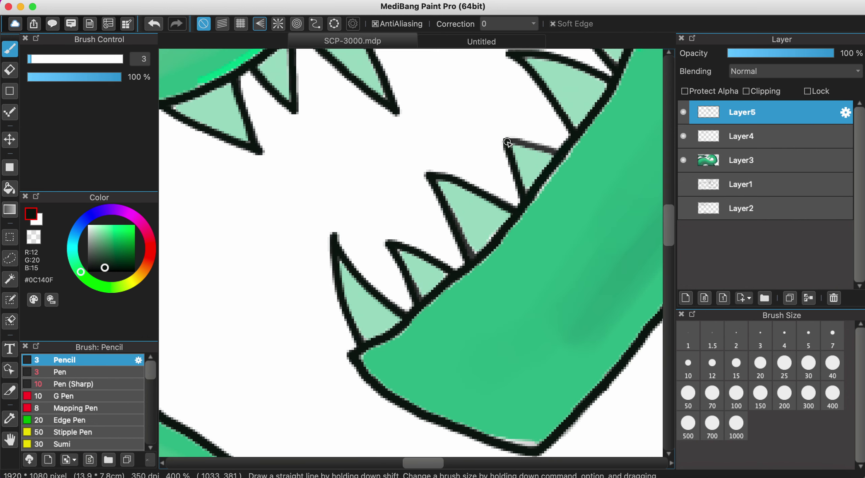
pyautogui.rightClick(570, 92)
pyautogui.scroll(-2, 476, 186)
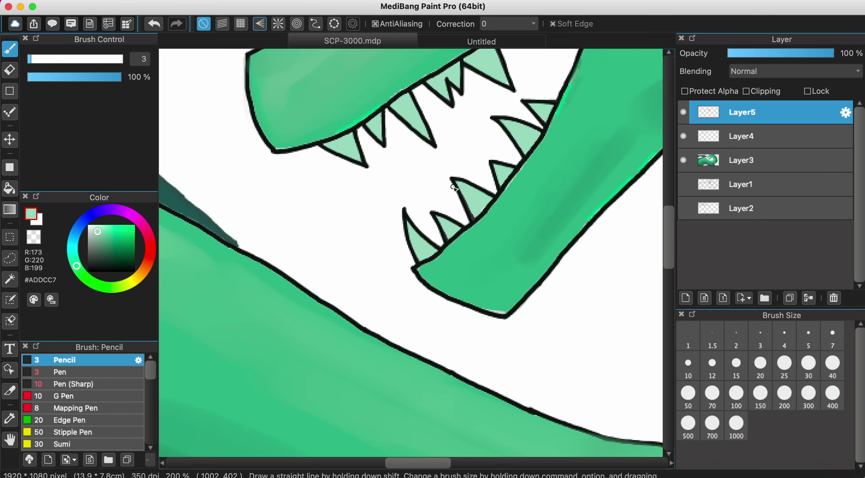
pyautogui.click(736, 336)
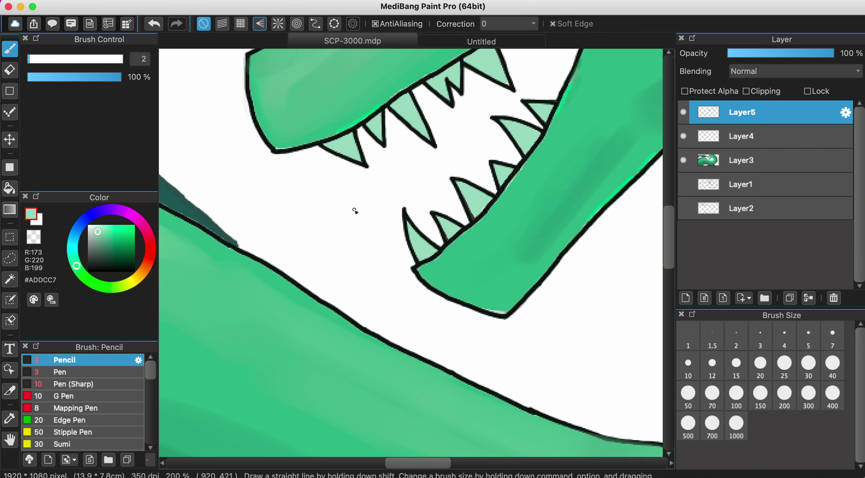
pyautogui.moveTo(93, 230); pyautogui.dragTo(94, 228)
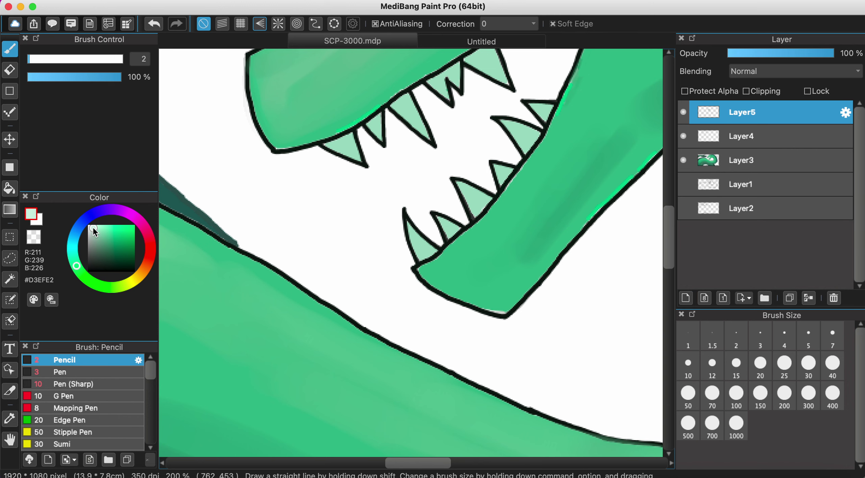
pyautogui.scroll(2, 342, 152)
pyautogui.scroll(3, 343, 152)
pyautogui.moveTo(295, 141); pyautogui.dragTo(381, 177)
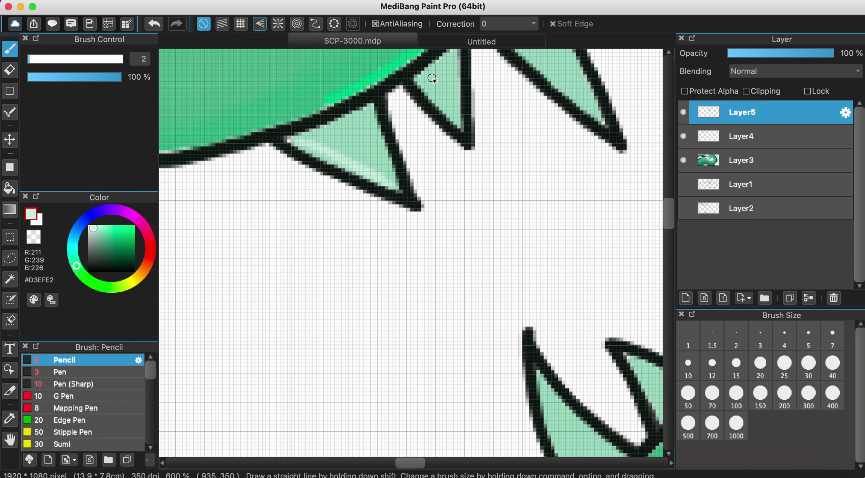
# Paint pale green highlights along the front edges of the second and third upper teeth.
pyautogui.scroll(3, 375, 216)
pyautogui.moveTo(378, 204); pyautogui.dragTo(410, 236)
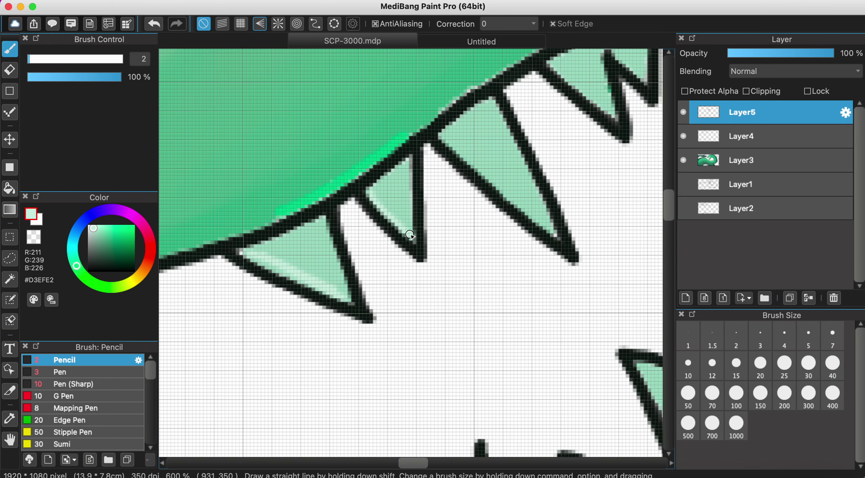
pyautogui.moveTo(458, 153); pyautogui.dragTo(533, 214)
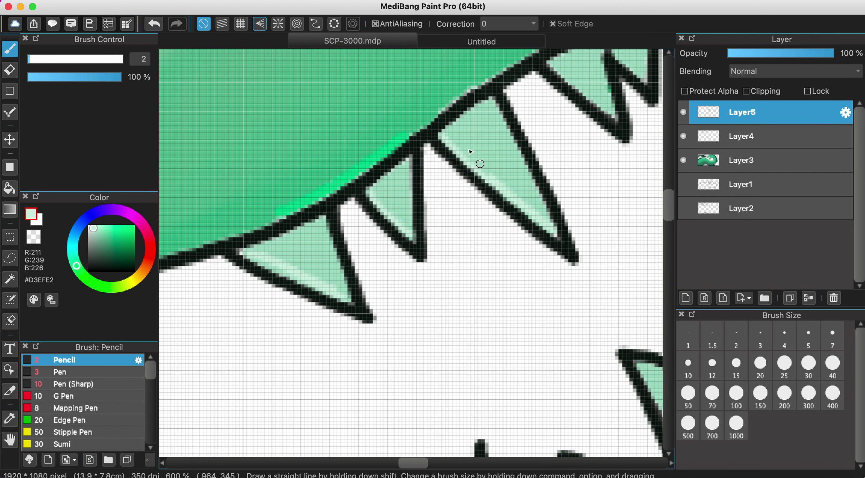
pyautogui.moveTo(451, 132); pyautogui.dragTo(498, 180)
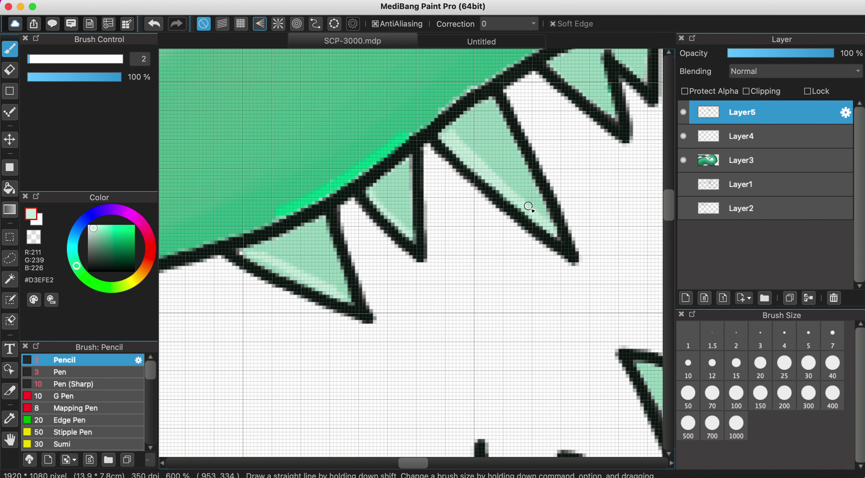
# Highlight the front point of the double upper tooth, touch up its outline in near-black, and resample the highlight green #D1EEE0.
pyautogui.scroll(5, 528, 206)
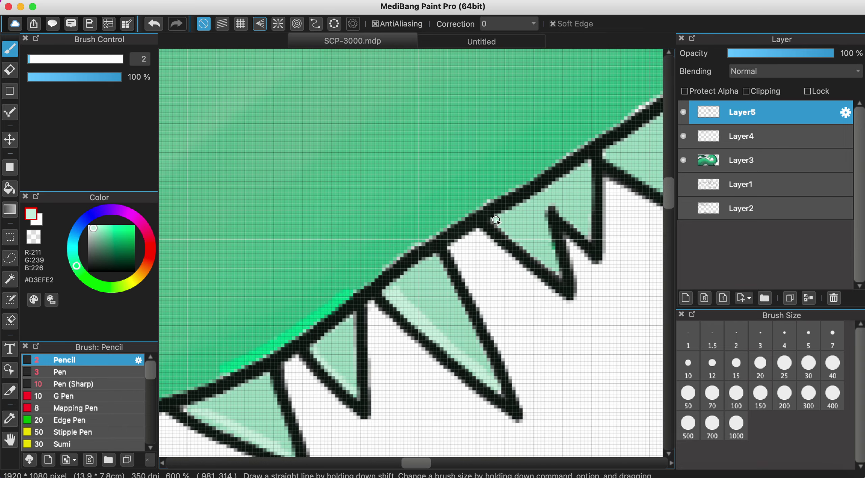
pyautogui.moveTo(510, 236); pyautogui.dragTo(564, 278)
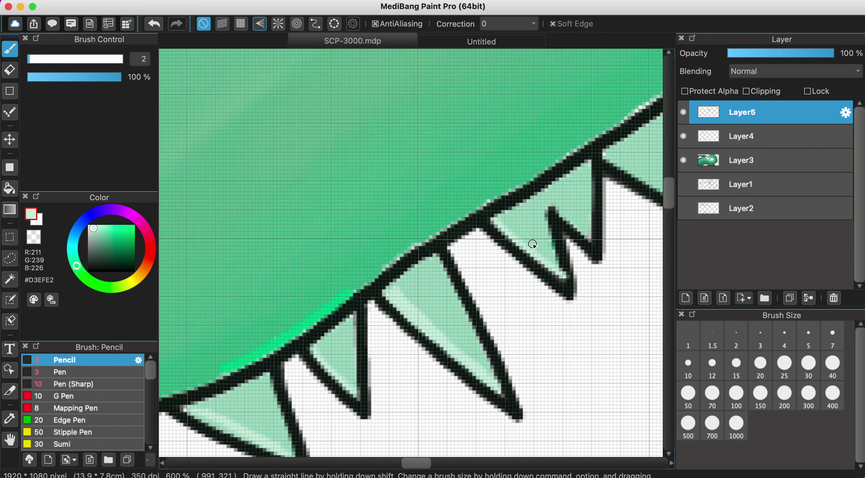
pyautogui.keyDown('alt'); pyautogui.click(566, 260); pyautogui.keyUp('alt')
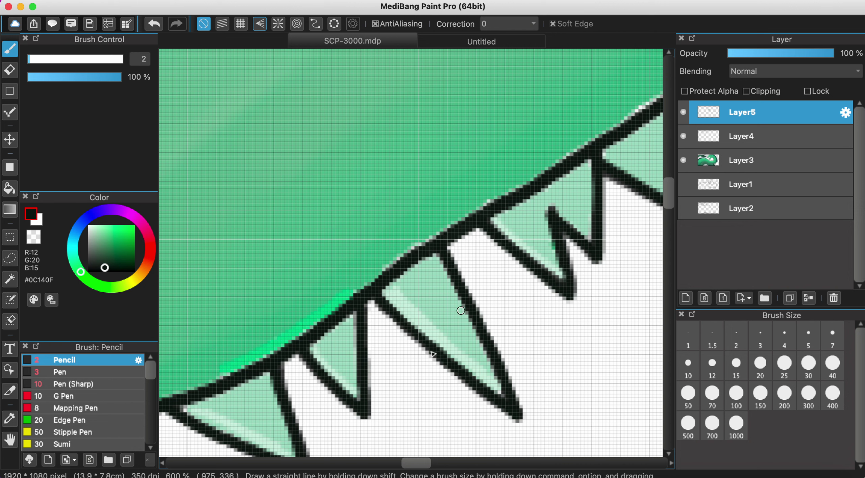
pyautogui.keyDown('alt'); pyautogui.click(421, 316); pyautogui.keyUp('alt')
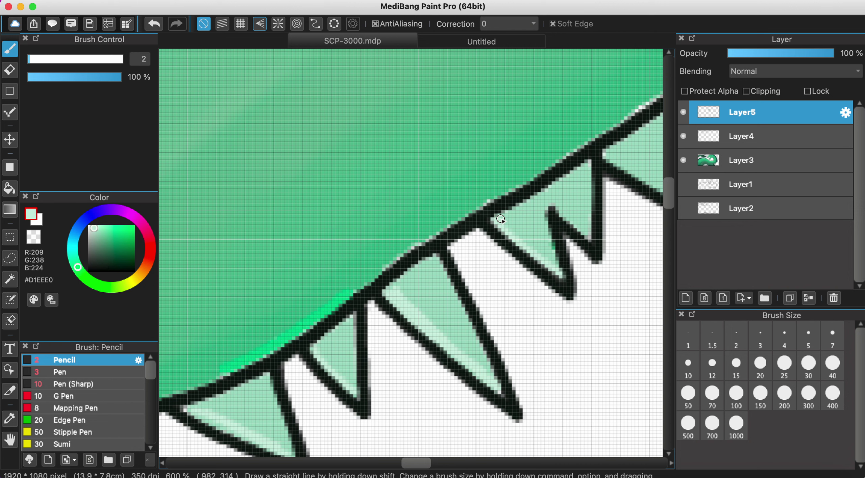
# Paint #D1EEE0 highlights along the front edges of the double tooth's rear point and the rearmost upper tooth.
pyautogui.scroll(3, 550, 267)
pyautogui.hscroll(2, 550, 266)
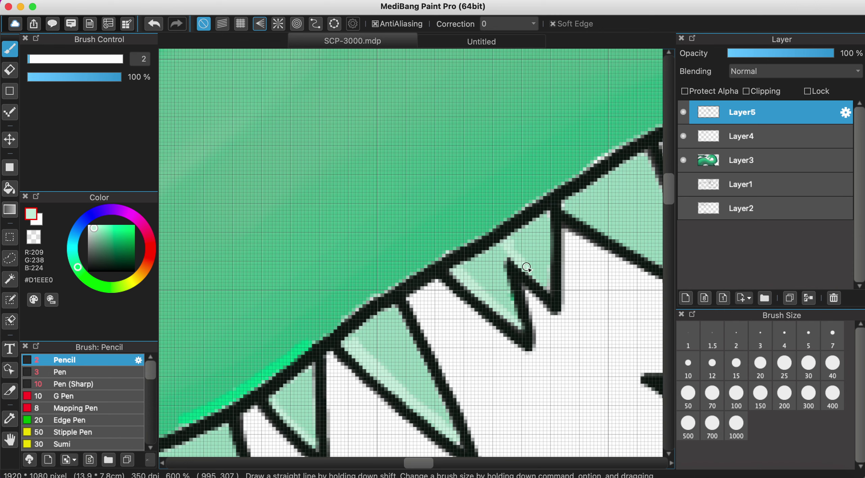
pyautogui.scroll(4, 545, 285)
pyautogui.hscroll(4, 546, 285)
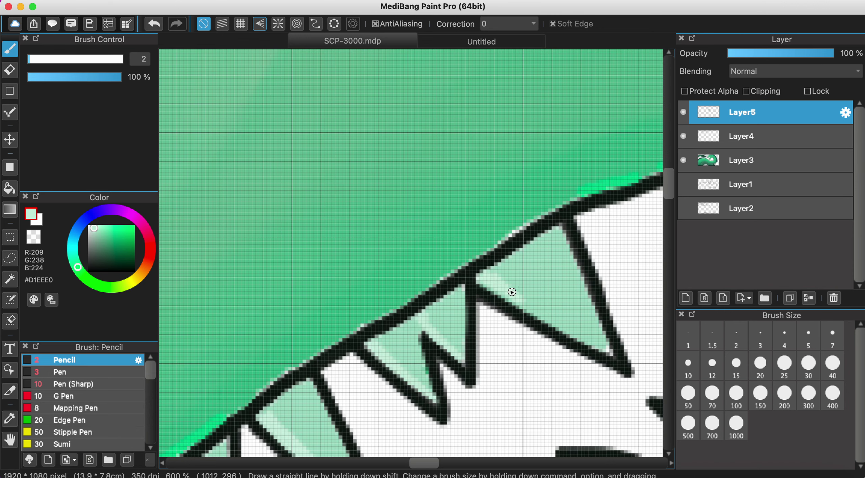
pyautogui.moveTo(530, 308); pyautogui.dragTo(570, 333)
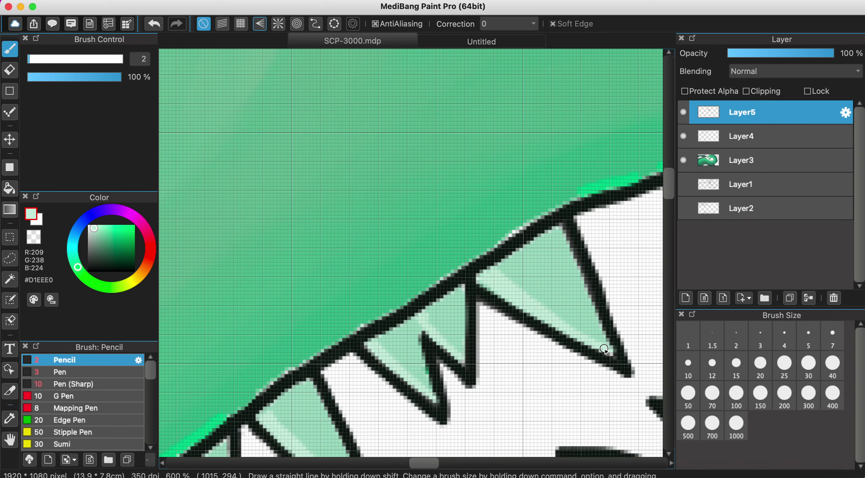
# Paint a curved #D1EEE0 highlight along the front edge of the foremost lower tooth, from tip to base.
pyautogui.scroll(-3, 605, 350)
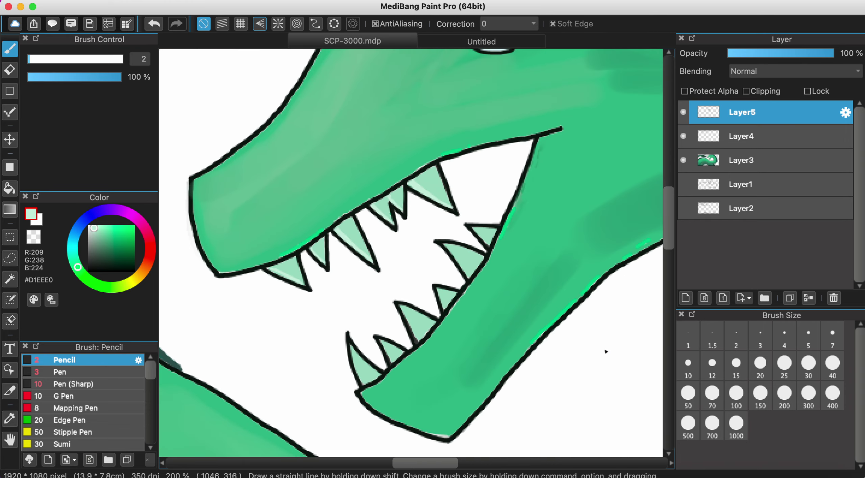
pyautogui.scroll(3, 455, 372)
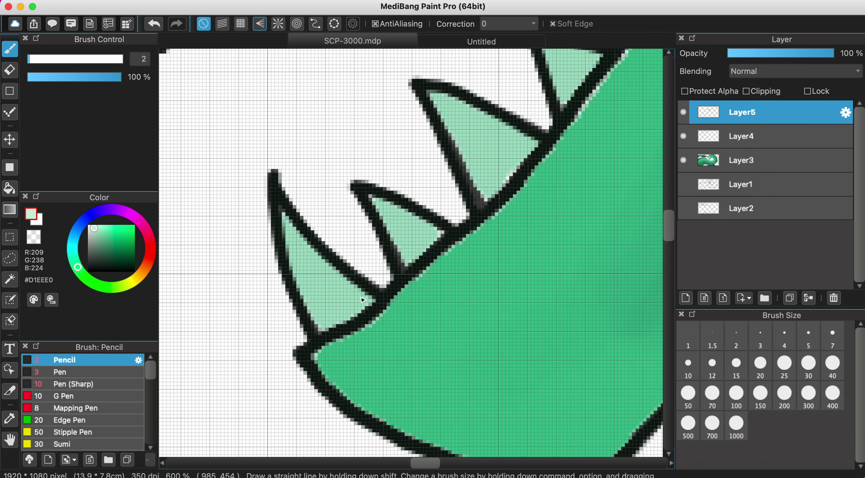
pyautogui.scroll(2, 251, 203)
pyautogui.moveTo(206, 129)
pyautogui.mouseDown()
pyautogui.moveTo(262, 281)
pyautogui.moveTo(224, 199)
pyautogui.moveTo(233, 230)
pyautogui.moveTo(272, 304)
pyautogui.moveTo(244, 259)
pyautogui.moveTo(314, 337)
pyautogui.moveTo(279, 313)
pyautogui.moveTo(304, 345)
pyautogui.moveTo(262, 306)
pyautogui.moveTo(289, 350)
pyautogui.mouseUp()
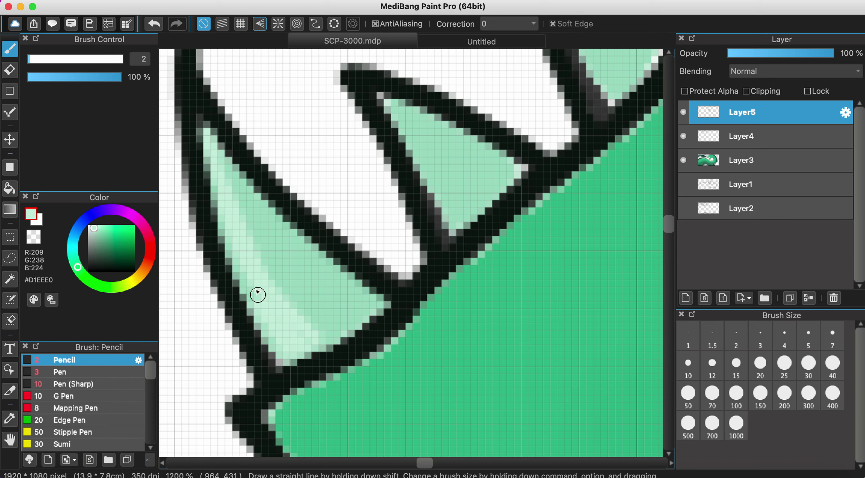
pyautogui.moveTo(258, 295)
pyautogui.mouseDown()
pyautogui.moveTo(222, 228)
pyautogui.moveTo(218, 187)
pyautogui.mouseUp()
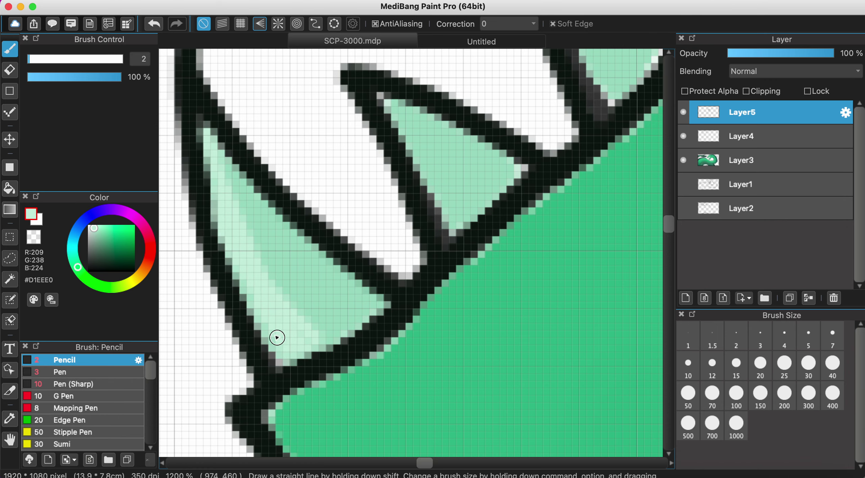
# Paint a #D1EEE0 highlight along the back edge of the second lower tooth.
pyautogui.scroll(5, 286, 343)
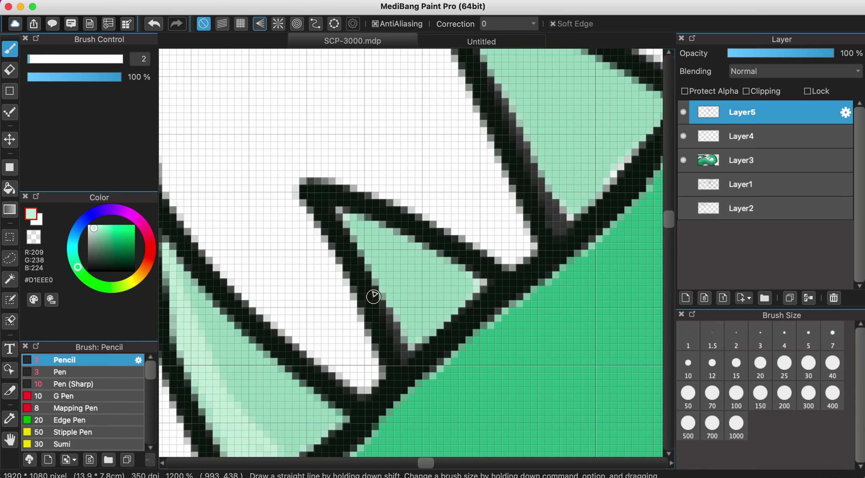
pyautogui.moveTo(348, 219)
pyautogui.mouseDown()
pyautogui.moveTo(440, 263)
pyautogui.moveTo(469, 290)
pyautogui.moveTo(364, 228)
pyautogui.mouseUp()
pyautogui.scroll(-2, 361, 227)
pyautogui.hscroll(1, 481, 155)
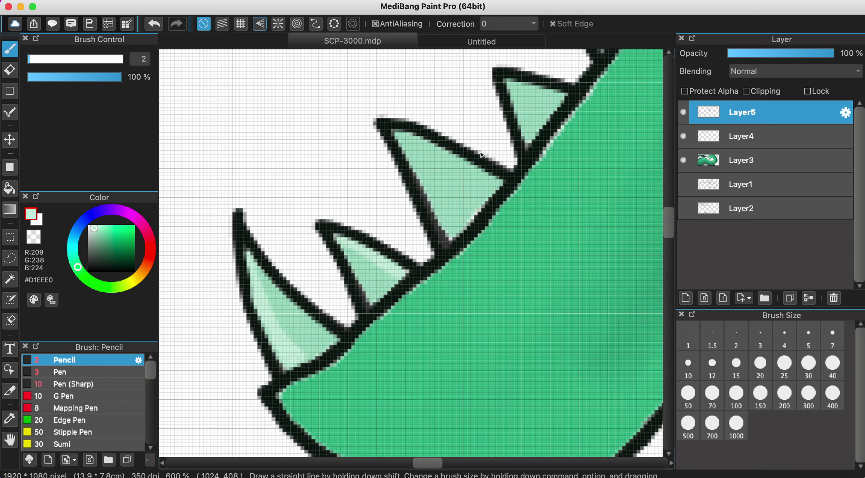
# Highlight the back edge of the third lower tooth and touch up the outline at its tip in near-black #0F1612.
pyautogui.scroll(3, 482, 155)
pyautogui.moveTo(350, 196); pyautogui.dragTo(442, 260)
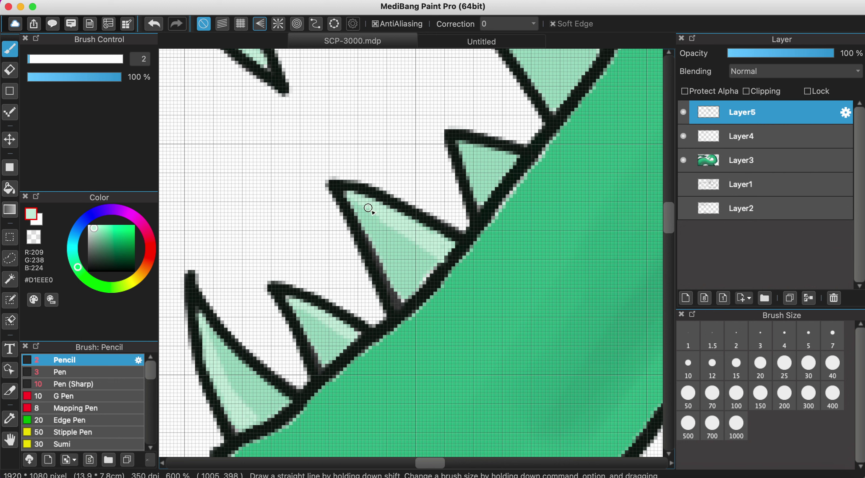
pyautogui.keyDown('alt'); pyautogui.click(341, 190); pyautogui.keyUp('alt')
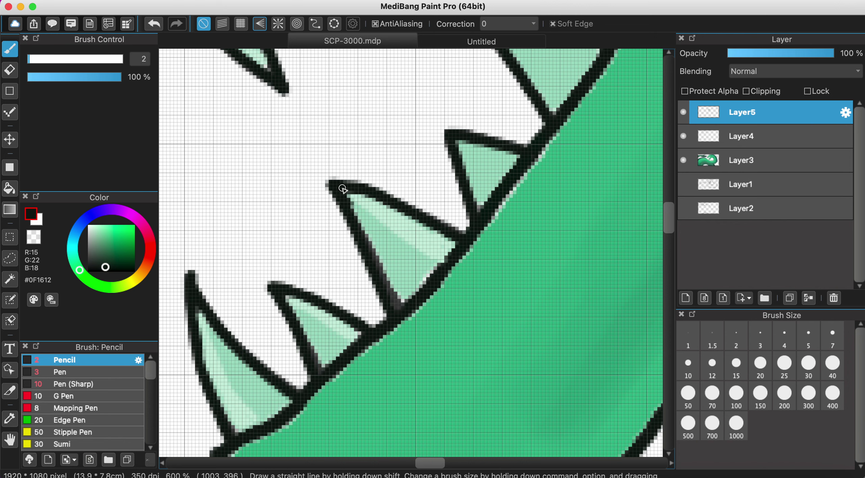
# Resample the highlight green #D1EEE0 and paint a highlight along the back edge of the fifth lower tooth.
pyautogui.scroll(-3, 342, 190)
pyautogui.keyDown('alt'); pyautogui.click(397, 234); pyautogui.keyUp('alt')
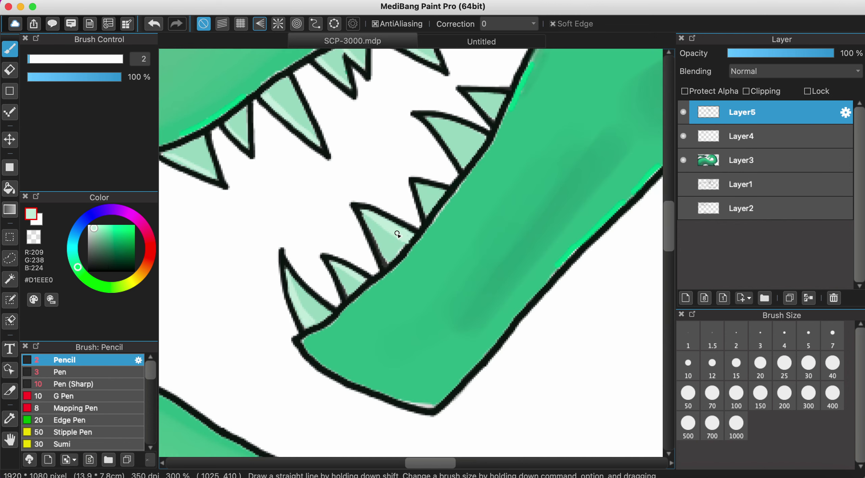
pyautogui.scroll(2, 391, 229)
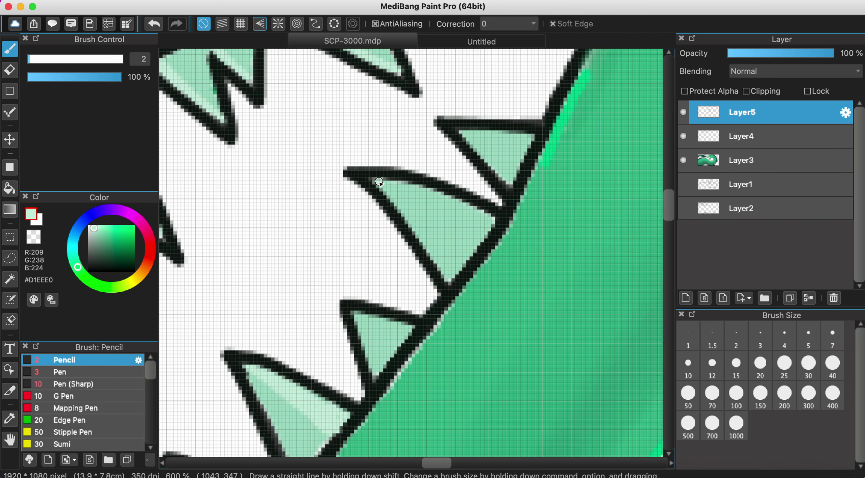
pyautogui.moveTo(379, 182); pyautogui.dragTo(460, 215)
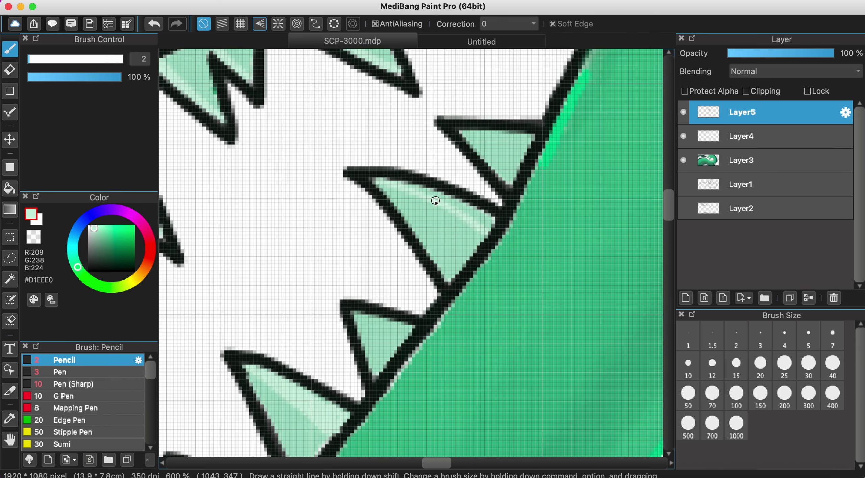
pyautogui.moveTo(415, 191); pyautogui.dragTo(461, 211)
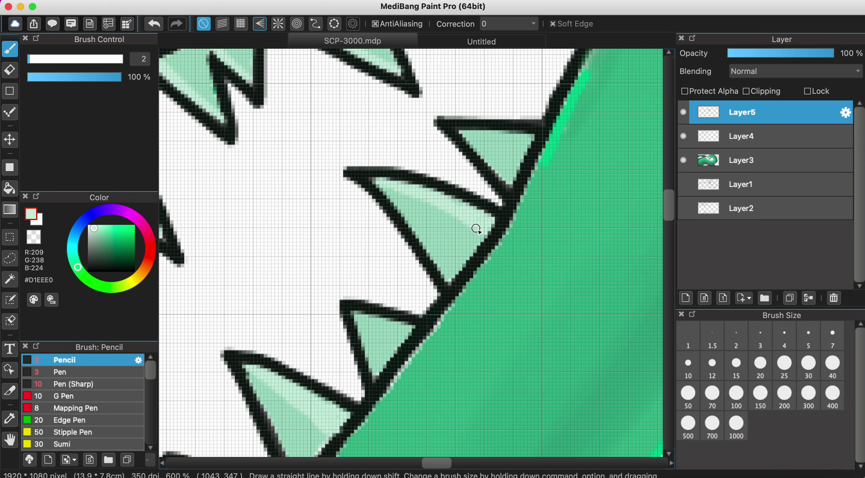
# Paint #D1EEE0 highlights along the front edges of the rearmost lower tooth and the small fourth lower tooth.
pyautogui.scroll(2, 476, 229)
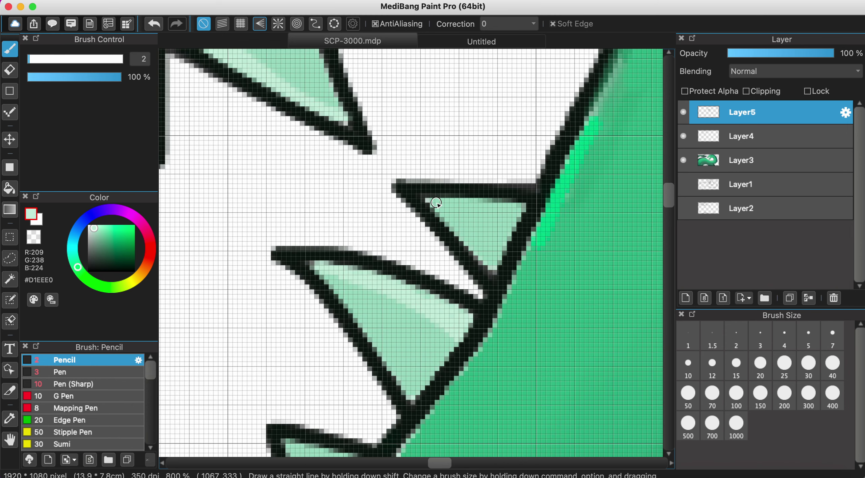
pyautogui.moveTo(436, 204); pyautogui.dragTo(496, 262)
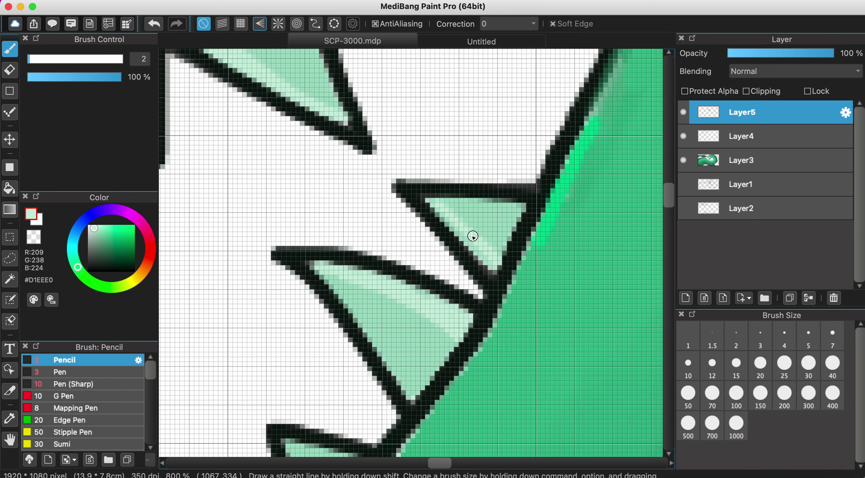
pyautogui.scroll(-4, 437, 204)
pyautogui.scroll(3, 428, 192)
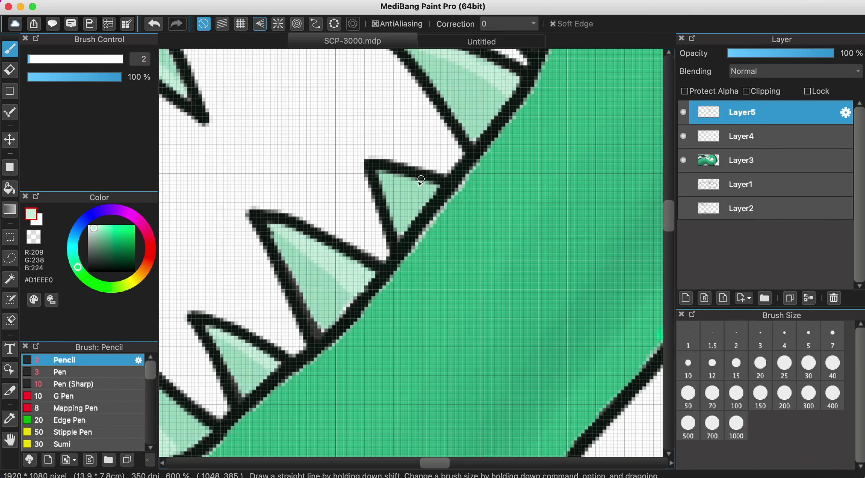
pyautogui.moveTo(383, 178); pyautogui.dragTo(405, 219)
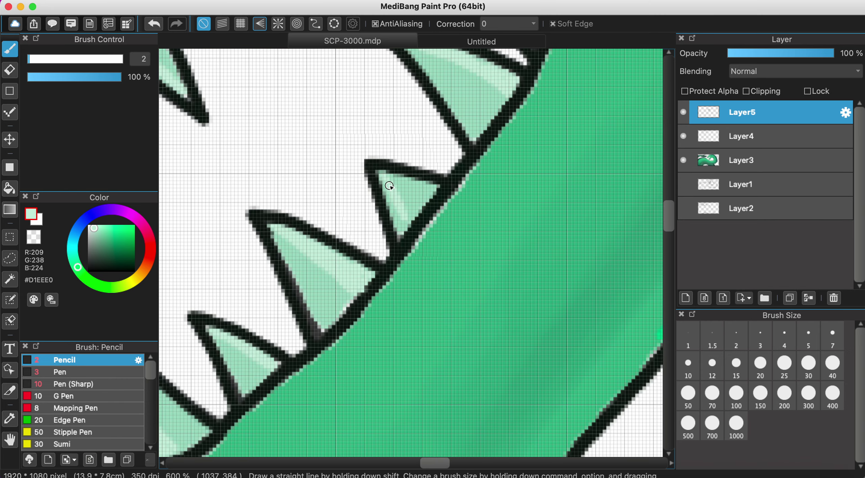
pyautogui.scroll(-5, 403, 232)
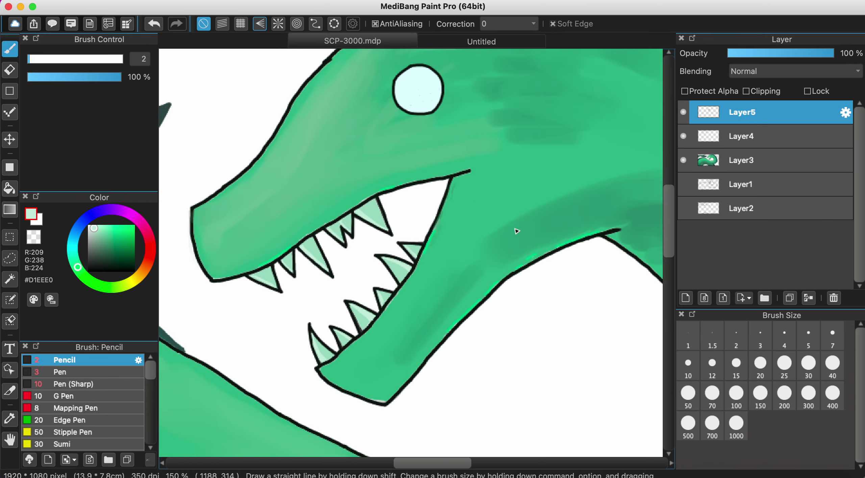
pyautogui.scroll(-3, 515, 315)
pyautogui.scroll(-5, 516, 318)
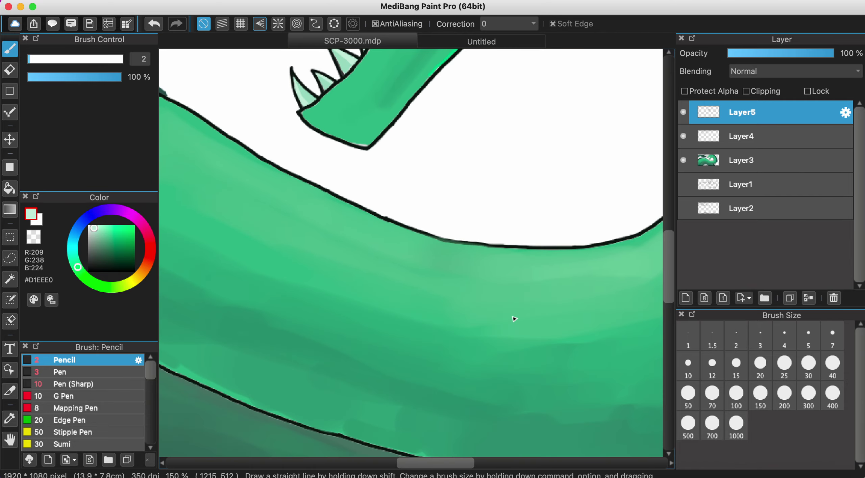
# Sample the dark teal of the fin along the lower coil's back and darken it to #2B5350 for the rib lines.
pyautogui.scroll(-3, 515, 318)
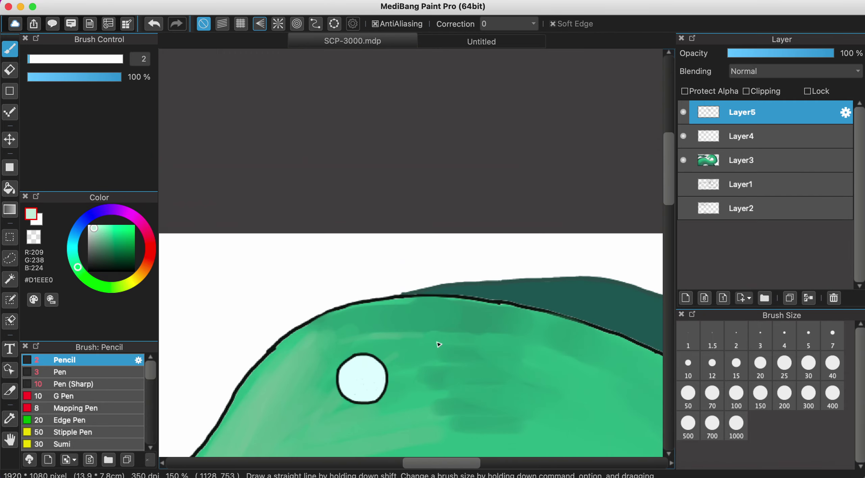
pyautogui.scroll(-3, 438, 344)
pyautogui.hscroll(-10, 438, 345)
pyautogui.scroll(-4, 439, 345)
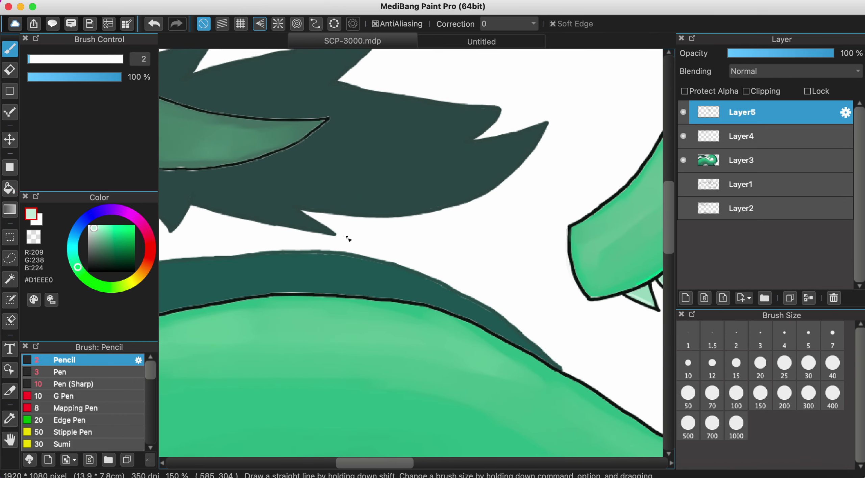
pyautogui.hscroll(-10, 354, 241)
pyautogui.scroll(-2, 353, 241)
pyautogui.hscroll(-2, 357, 242)
pyautogui.scroll(-1, 357, 242)
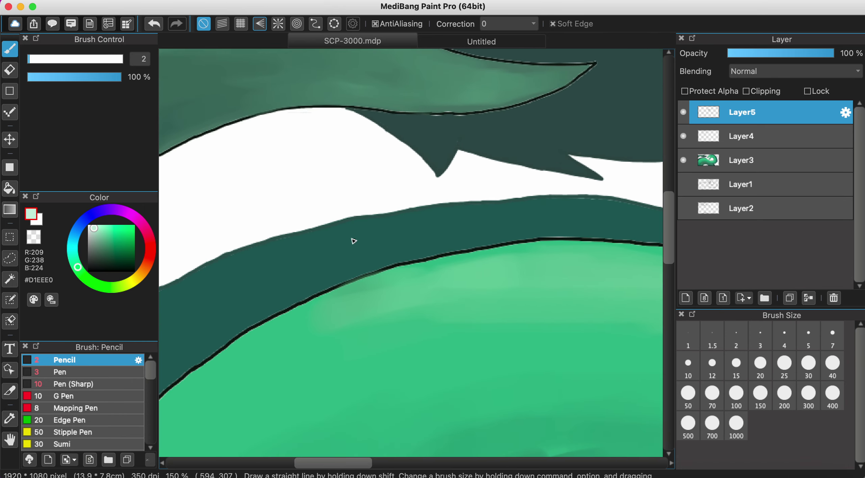
pyautogui.keyDown('alt'); pyautogui.click(334, 233); pyautogui.keyUp('alt')
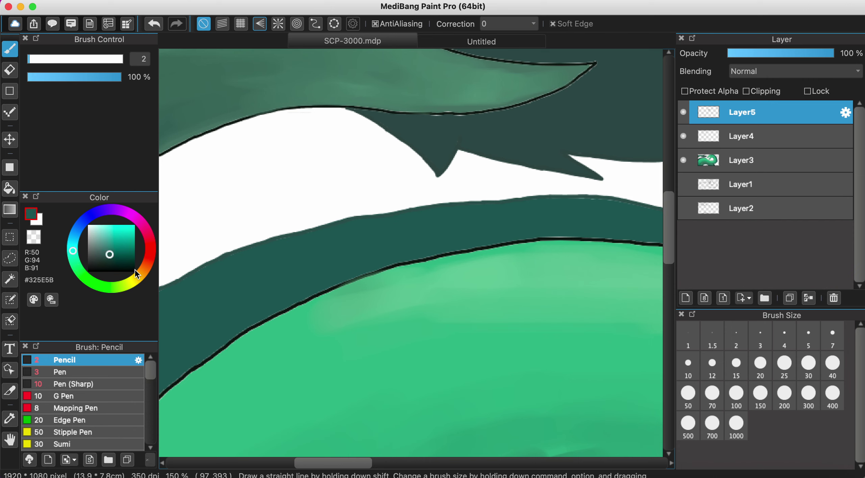
pyautogui.click(108, 257)
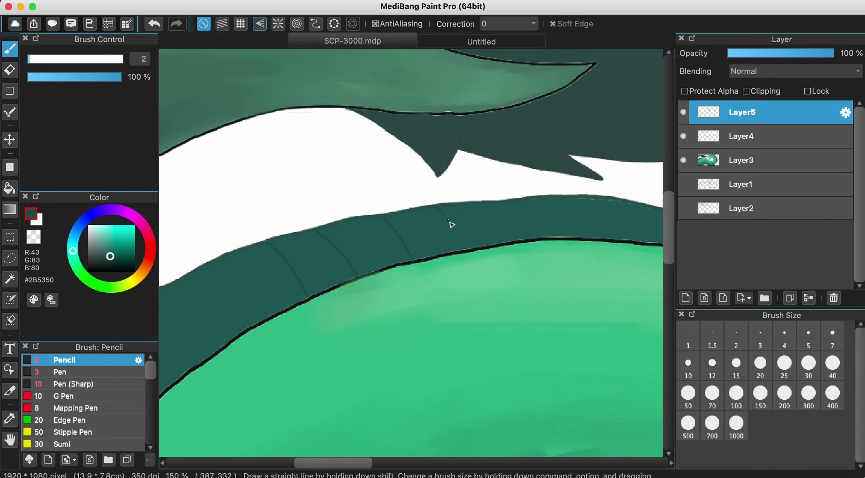
# Draw thin curved #2B5350 rib lines across the lower coil's fin, from its middle section to its tapered right end.
pyautogui.hscroll(3, 464, 252)
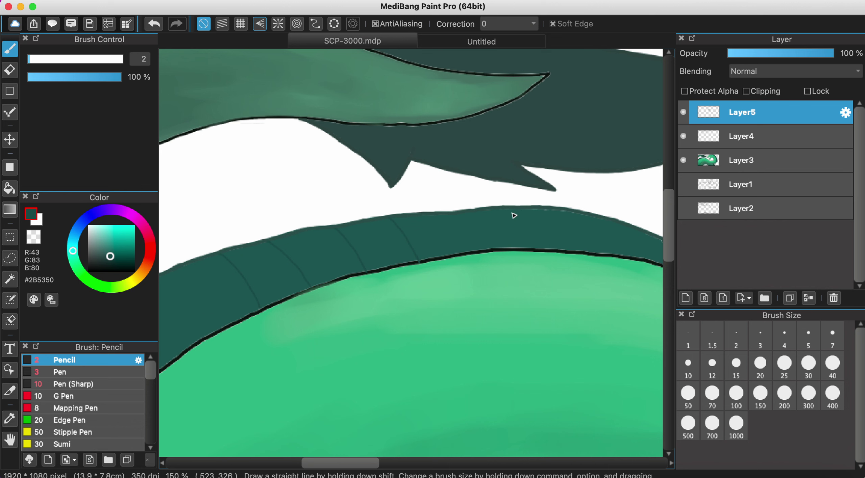
pyautogui.hscroll(6, 442, 259)
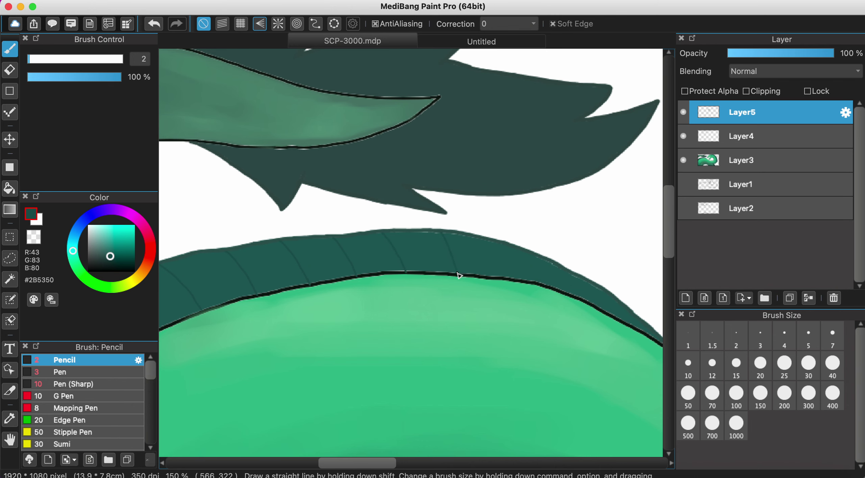
pyautogui.hscroll(5, 458, 276)
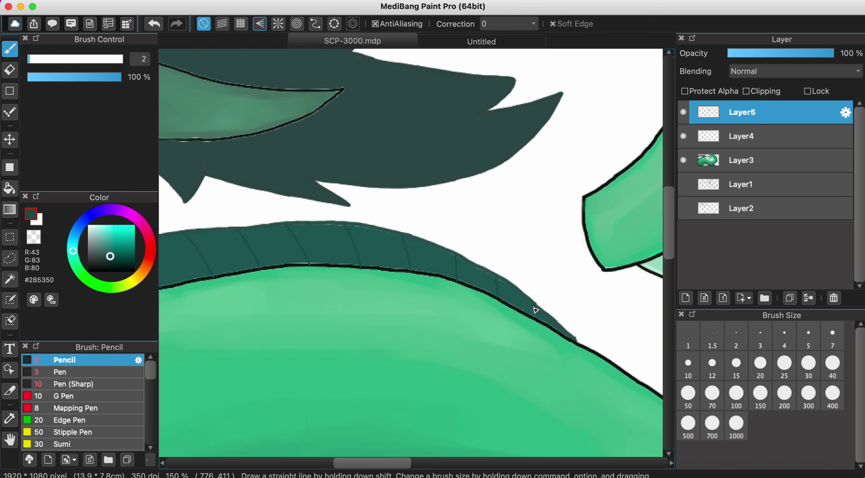
# Continue the #2B5350 rib lines across the fin's wider section toward the canvas's left edge.
pyautogui.hscroll(-6, 527, 319)
pyautogui.scroll(-2, 527, 319)
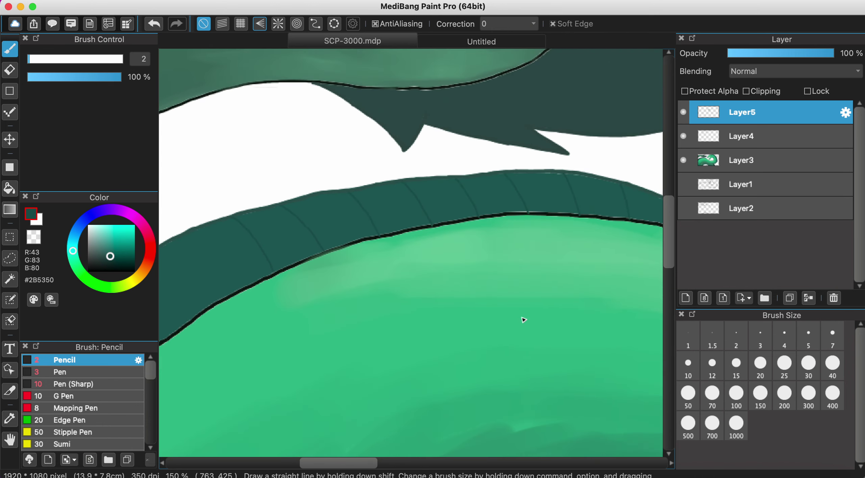
pyautogui.hscroll(-5, 524, 319)
pyautogui.scroll(-2, 523, 320)
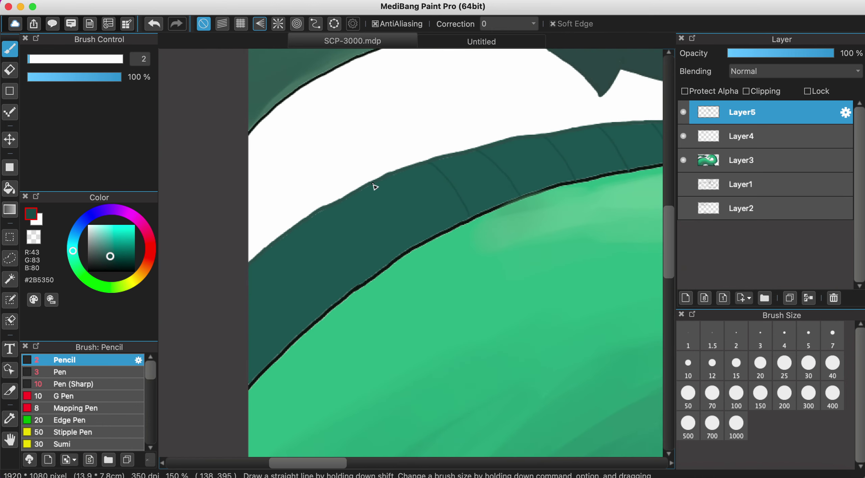
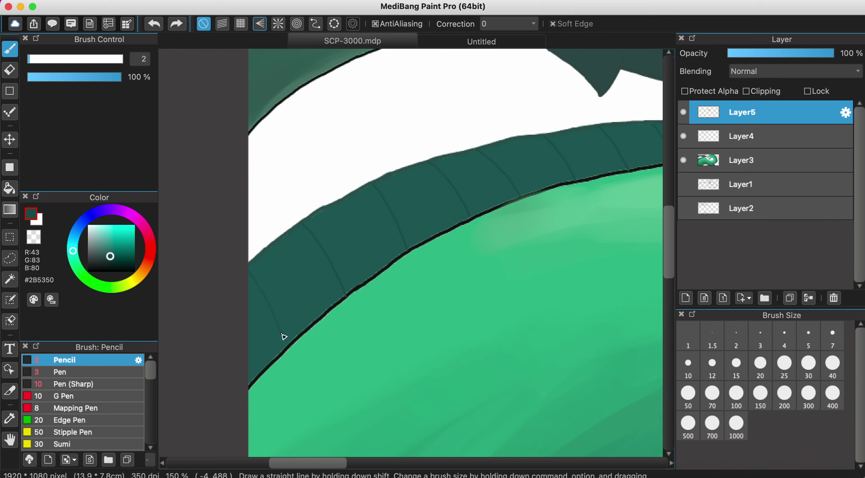
# Sample #385754 from the fin and touch up the light gap where the fin tapers out beneath the large coil.
pyautogui.scroll(-5, 473, 226)
pyautogui.hscroll(15, 473, 226)
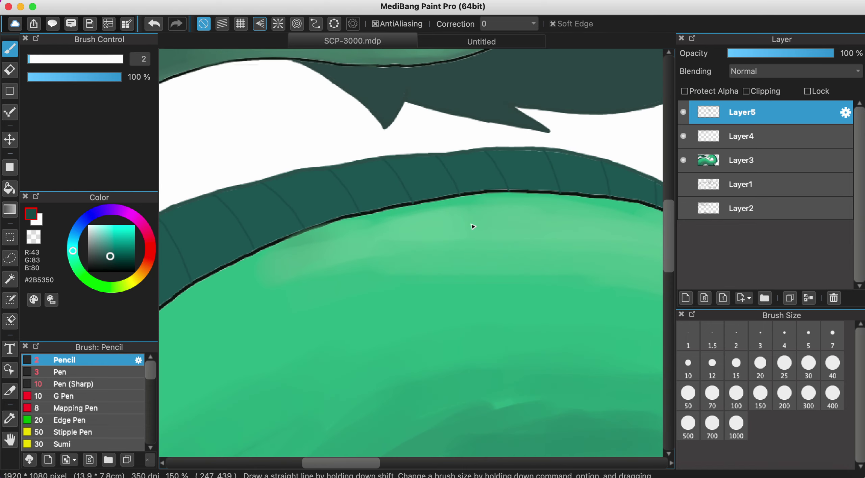
pyautogui.scroll(-5, 473, 226)
pyautogui.hscroll(5, 472, 227)
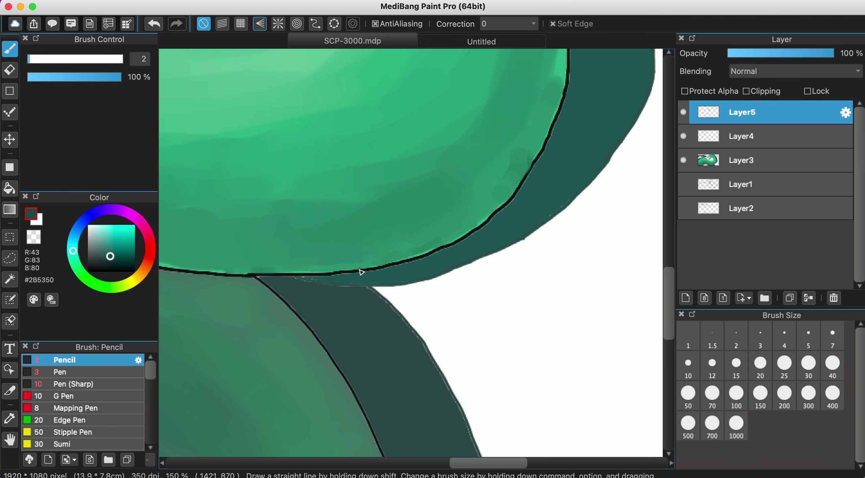
pyautogui.keyDown('alt'); pyautogui.click(322, 281); pyautogui.keyUp('alt')
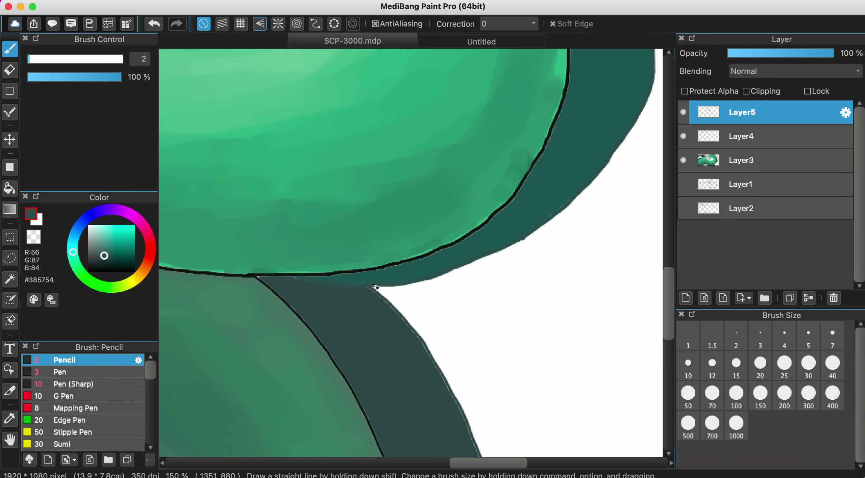
# Sample the rib colour #2B5350 from the finished fin section and draw curved ribs across the fin around the lower-right bend.
pyautogui.scroll(10, 406, 272)
pyautogui.hscroll(-10, 405, 272)
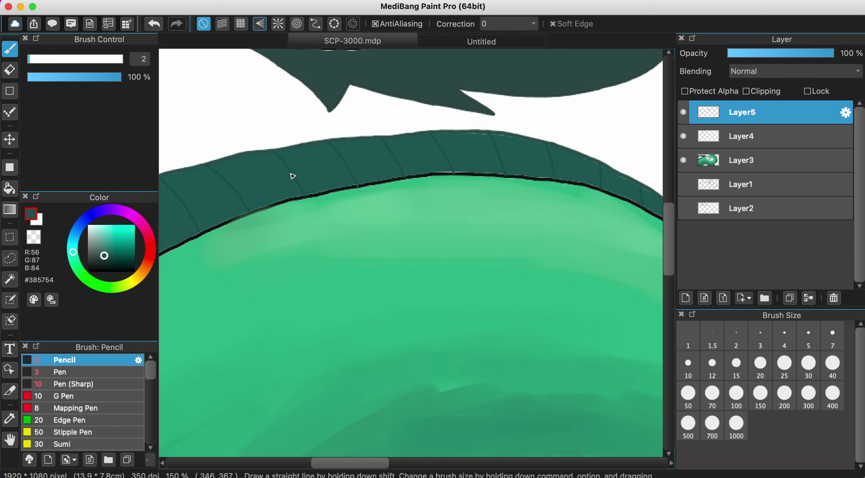
pyautogui.keyDown('alt'); pyautogui.click(301, 174); pyautogui.keyUp('alt')
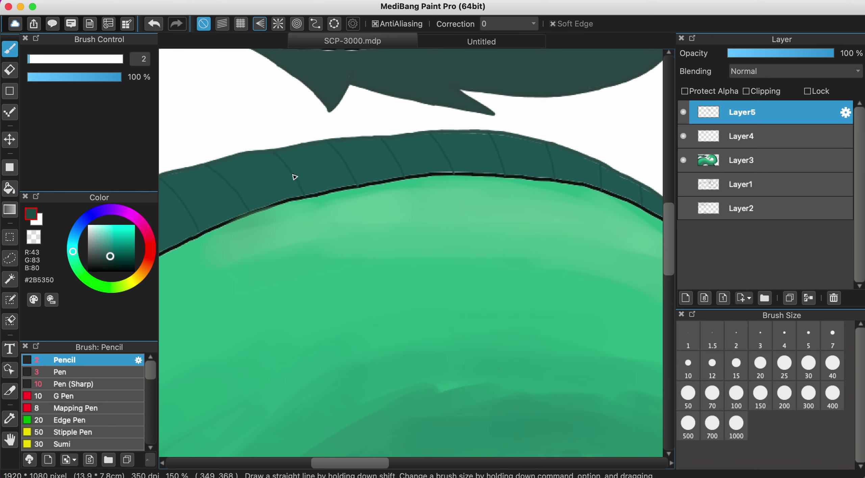
pyautogui.keyDown('alt'); pyautogui.click(295, 175); pyautogui.keyUp('alt')
pyautogui.keyDown('alt'); pyautogui.click(295, 177); pyautogui.keyUp('alt')
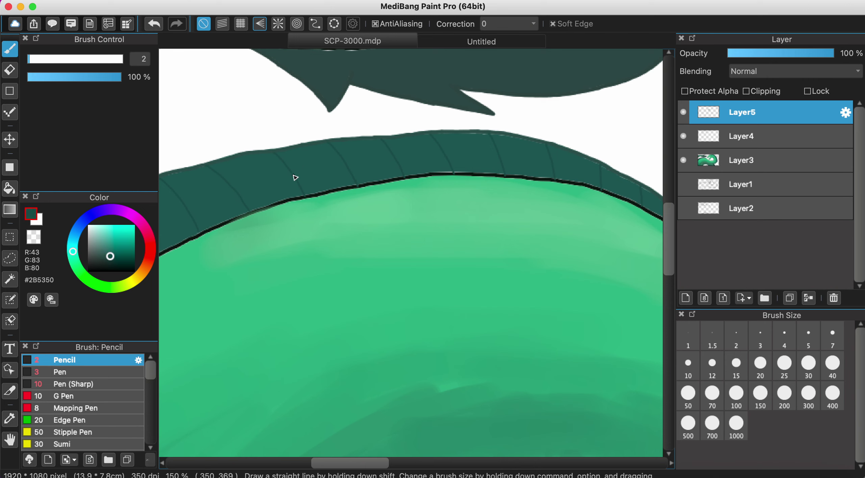
pyautogui.scroll(-10, 295, 178)
pyautogui.hscroll(8, 295, 177)
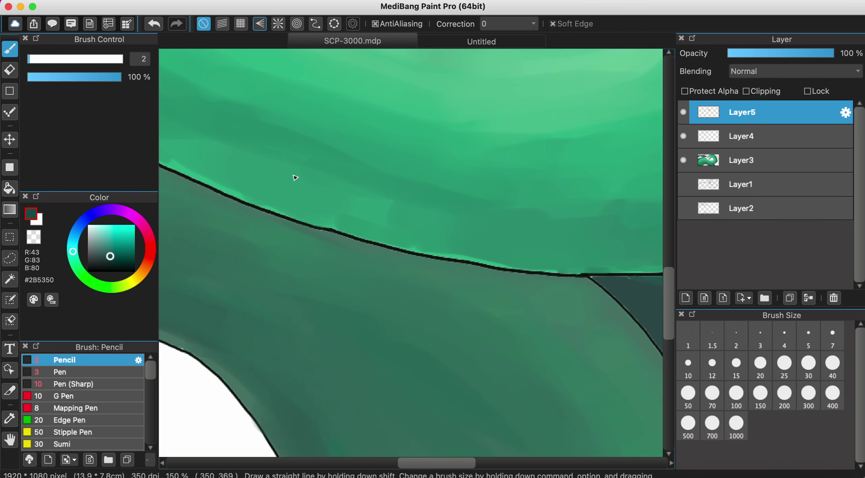
pyautogui.scroll(4, 409, 159)
pyautogui.hscroll(8, 410, 160)
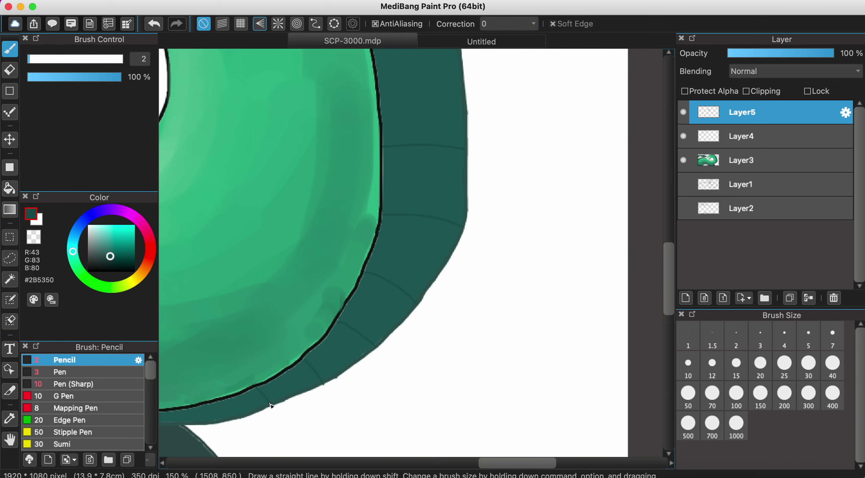
# Add another thin rib near the fin's tapering lower end beneath the coil.
pyautogui.moveTo(271, 405); pyautogui.dragTo(414, 330)
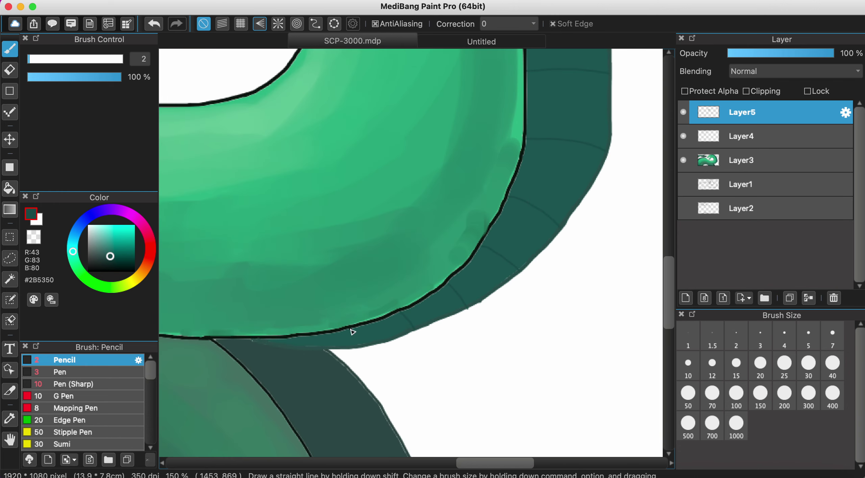
pyautogui.scroll(5, 361, 350)
pyautogui.hscroll(3, 360, 350)
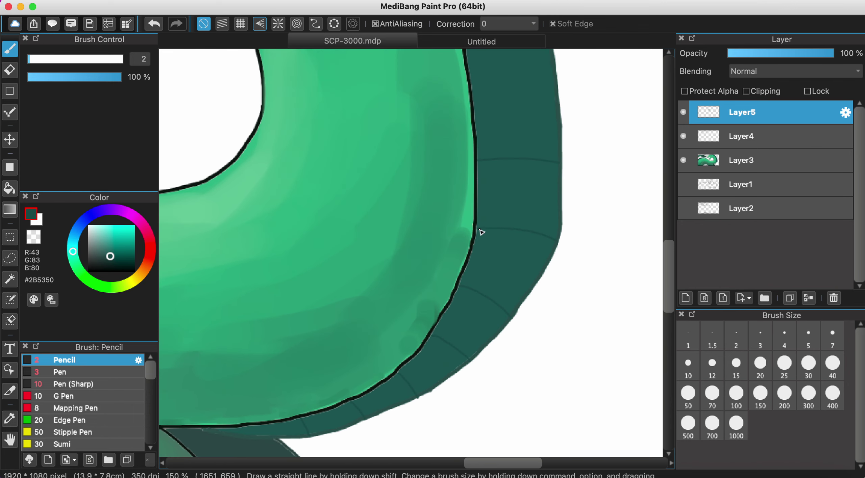
pyautogui.scroll(5, 482, 233)
pyautogui.hscroll(2, 481, 232)
pyautogui.scroll(-5, 480, 233)
pyautogui.hscroll(-2, 480, 233)
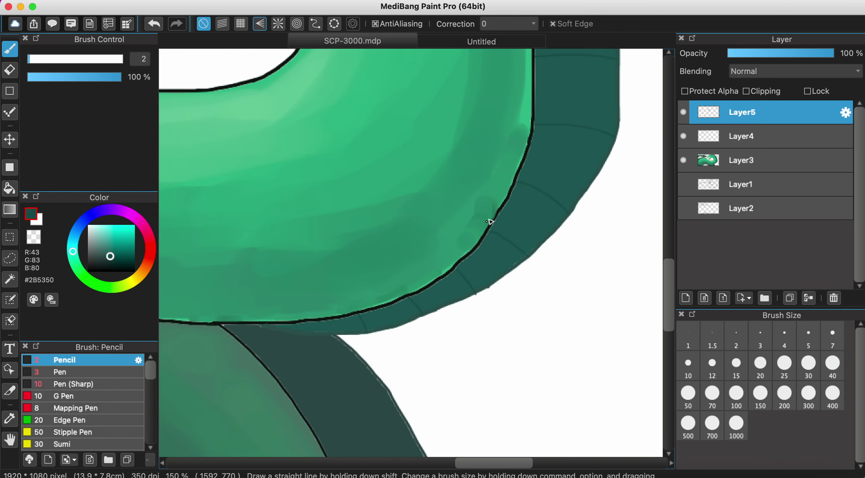
# Sample the dark outline colour #141C17 and touch up the body outline along the fin's inner edge.
pyautogui.keyDown('alt'); pyautogui.click(502, 212); pyautogui.keyUp('alt')
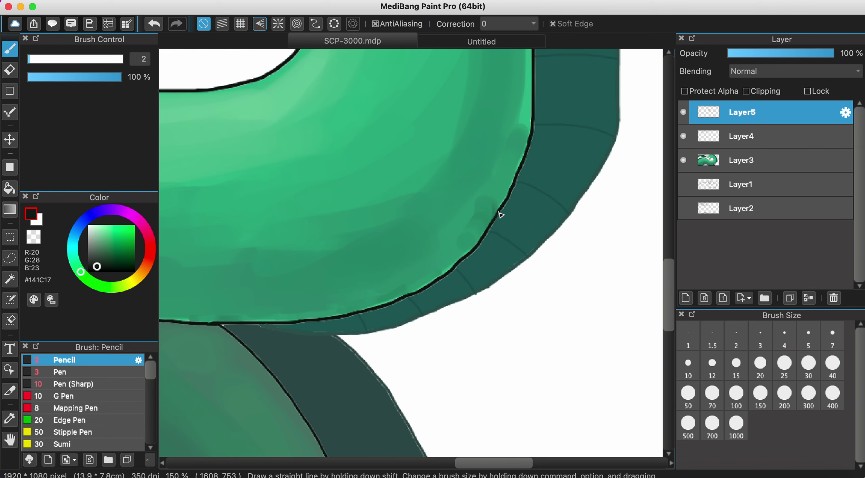
pyautogui.scroll(8, 500, 215)
pyautogui.hscroll(3, 501, 215)
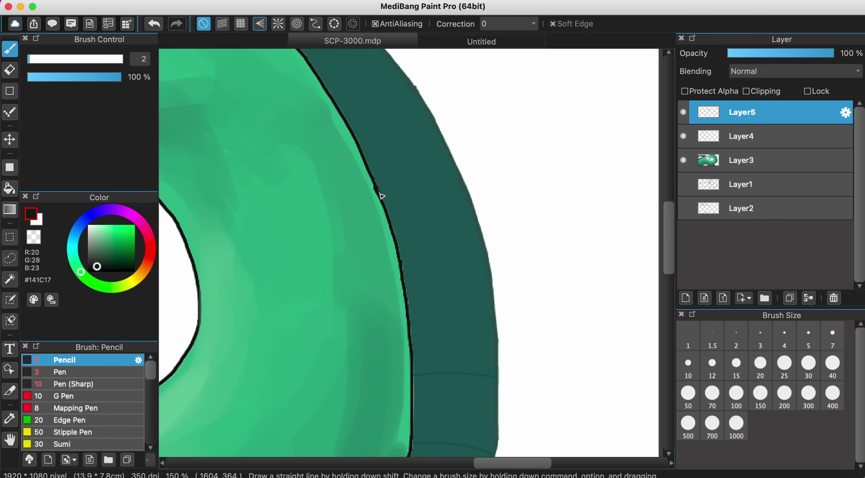
pyautogui.scroll(-4, 400, 257)
pyautogui.hscroll(-1, 399, 258)
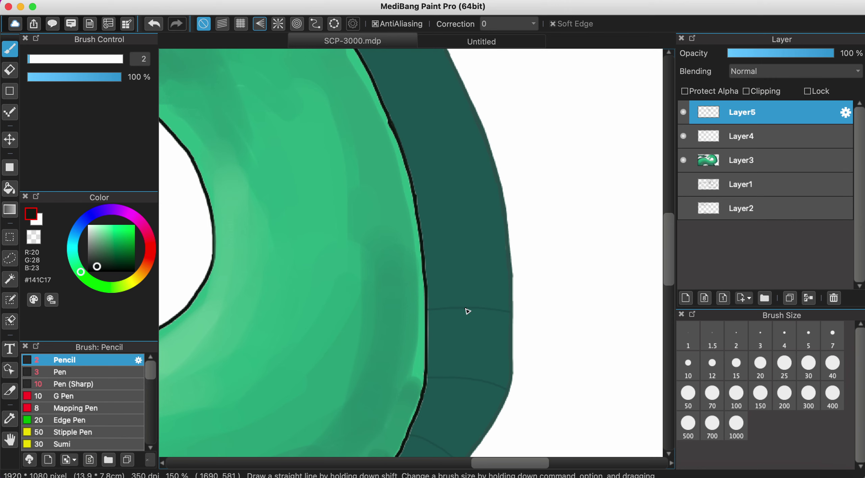
# Sample the rib colour #2D5754 and draw evenly spaced curved ribs up the right side of the neck fin.
pyautogui.keyDown('alt'); pyautogui.click(468, 310); pyautogui.keyUp('alt')
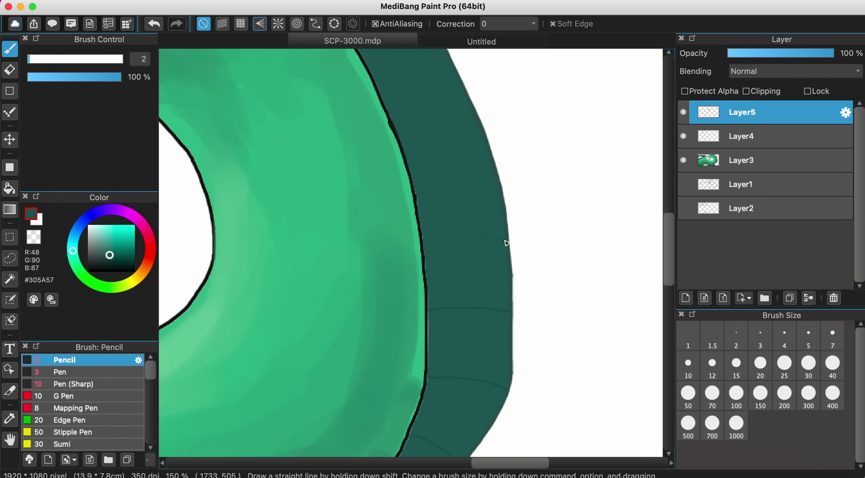
pyautogui.scroll(-5, 520, 266)
pyautogui.scroll(2, 483, 291)
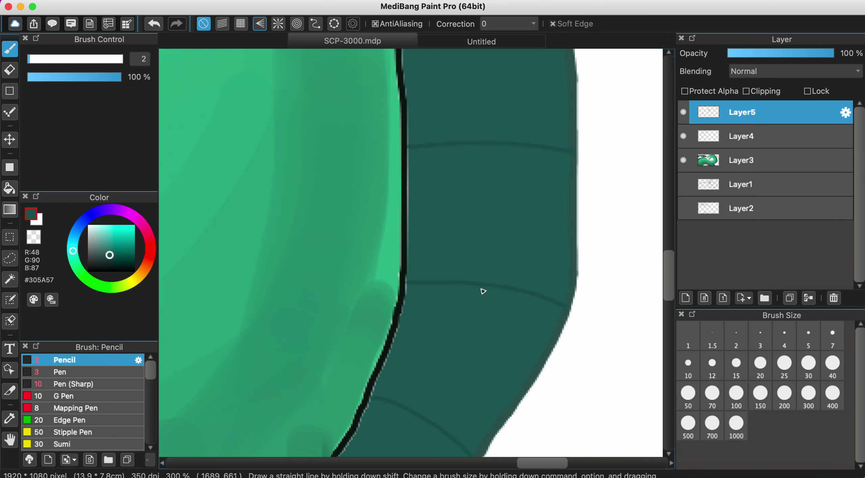
pyautogui.scroll(-2, 479, 287)
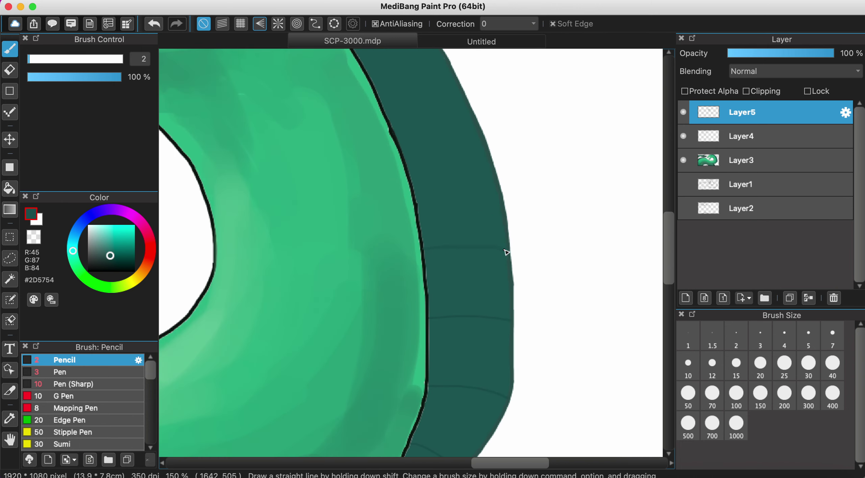
pyautogui.scroll(4, 505, 254)
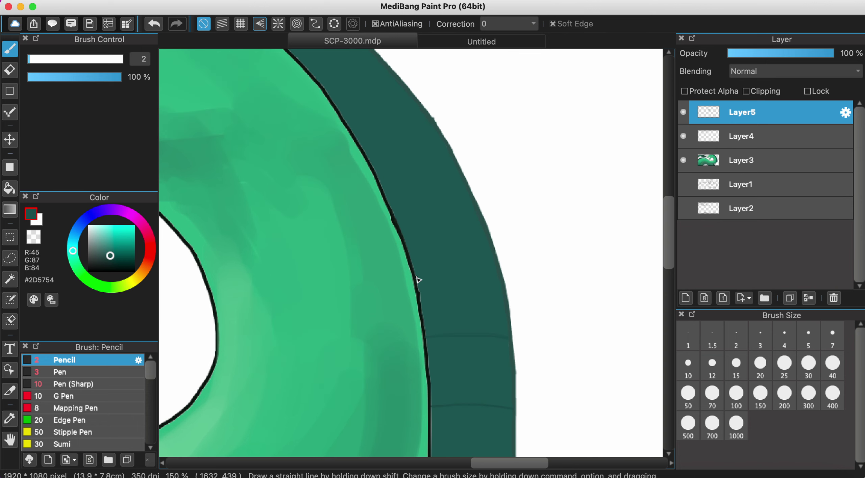
pyautogui.moveTo(468, 269); pyautogui.dragTo(498, 269)
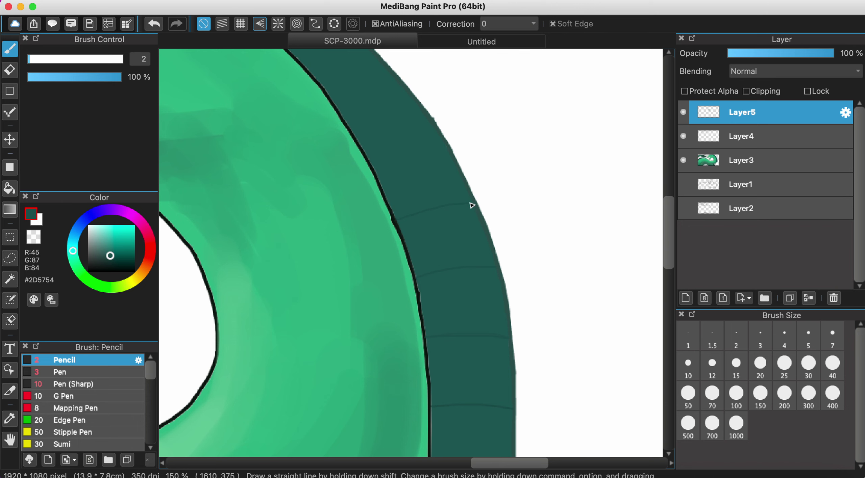
# Continue the slanted ribs across the fin around the upper-right curve of the neck.
pyautogui.scroll(2, 439, 199)
pyautogui.hscroll(-1, 439, 199)
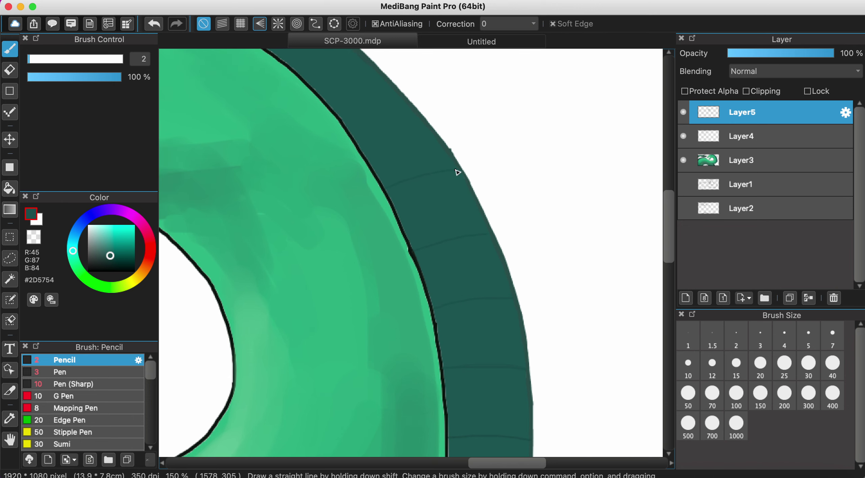
pyautogui.scroll(2, 457, 174)
pyautogui.hscroll(-1, 458, 174)
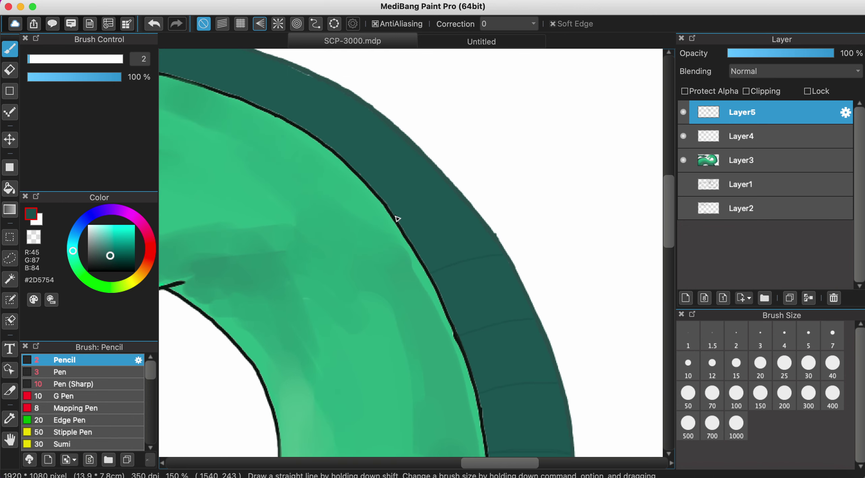
pyautogui.scroll(5, 454, 195)
pyautogui.hscroll(-4, 454, 195)
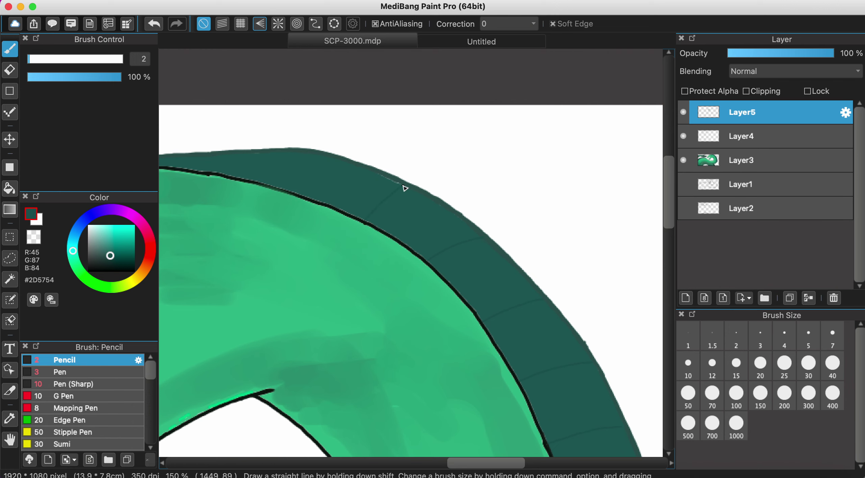
# Draw the remaining ribs on the tapering end of the fin above the head.
pyautogui.scroll(3, 401, 187)
pyautogui.hscroll(-2, 402, 187)
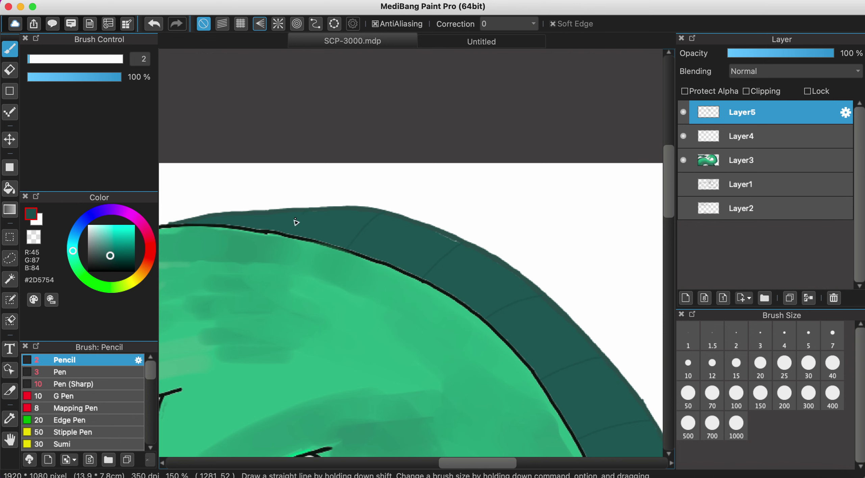
pyautogui.scroll(-5, 283, 233)
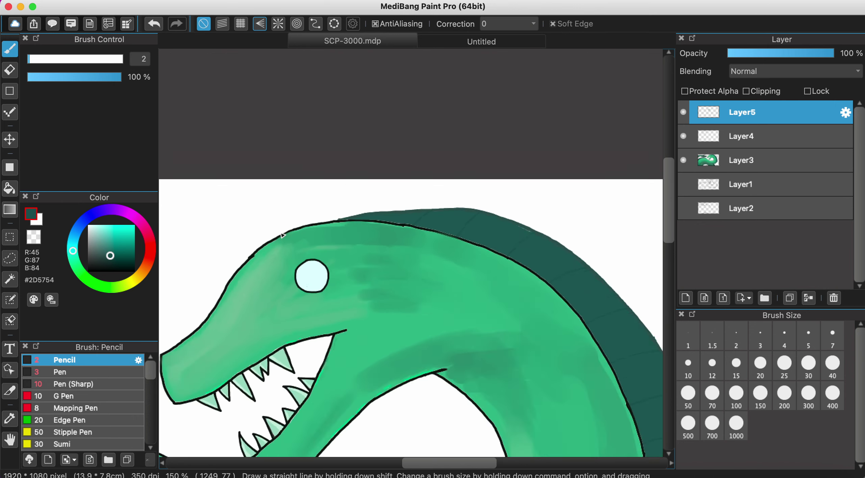
# Make Layer4 active and lighten the sampled fin teal to #447B76 for painting.
pyautogui.hscroll(-8, 283, 235)
pyautogui.scroll(-3, 283, 235)
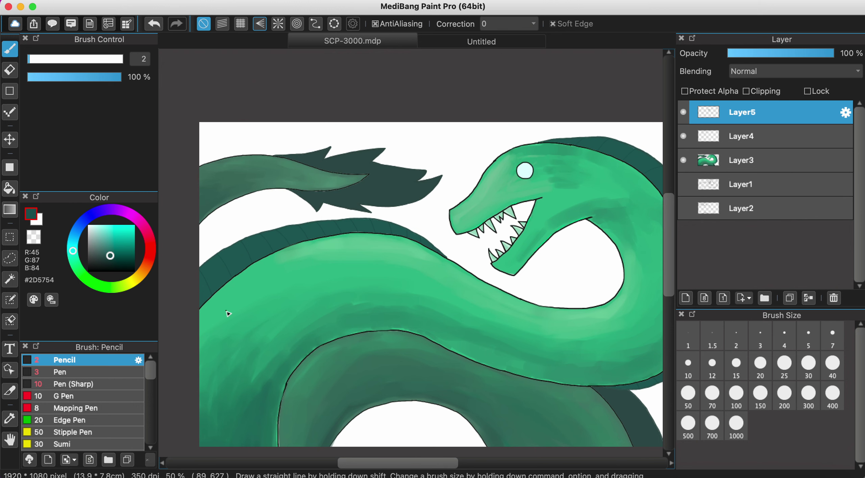
pyautogui.scroll(-4, 229, 314)
pyautogui.hscroll(3, 229, 313)
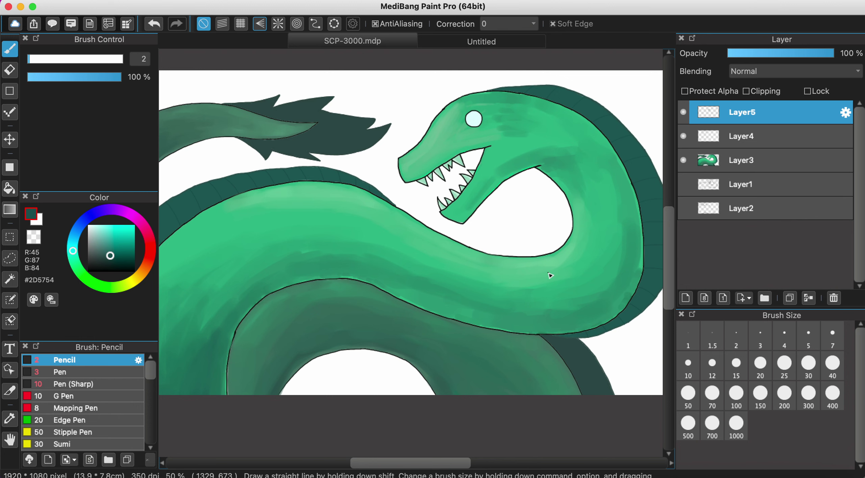
pyautogui.hscroll(3, 563, 248)
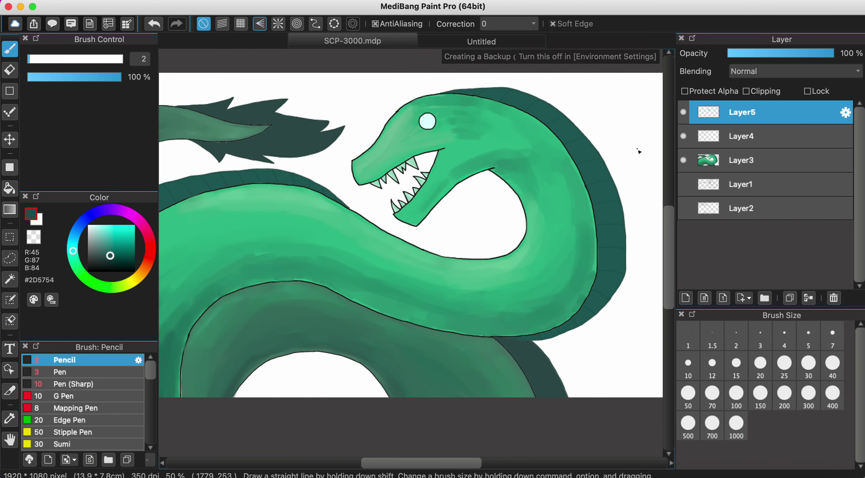
pyautogui.rightClick(591, 174)
pyautogui.click(743, 138)
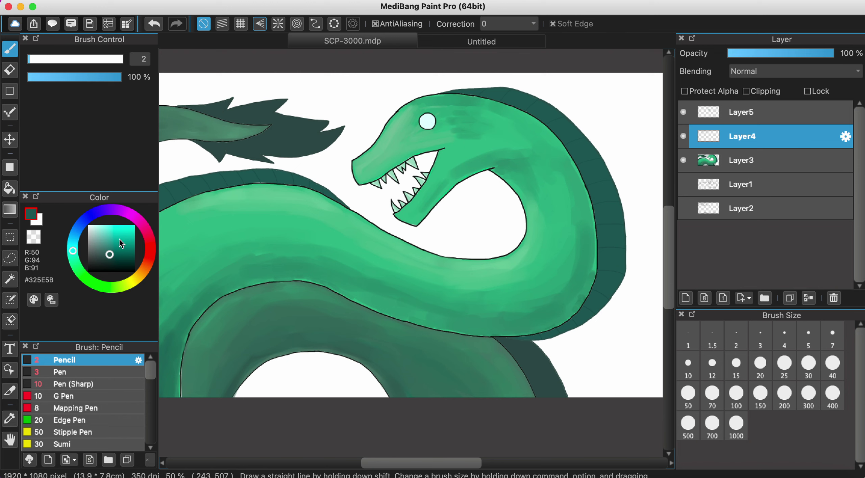
pyautogui.click(109, 251)
pyautogui.moveTo(109, 251); pyautogui.dragTo(109, 249)
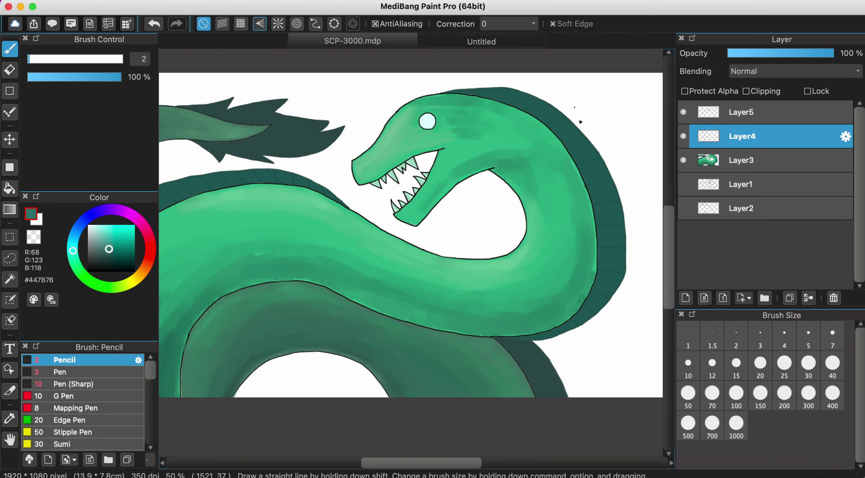
# Set the pencil size to 20 and switch to the Watercolor (Wet) brush.
pyautogui.click(765, 366)
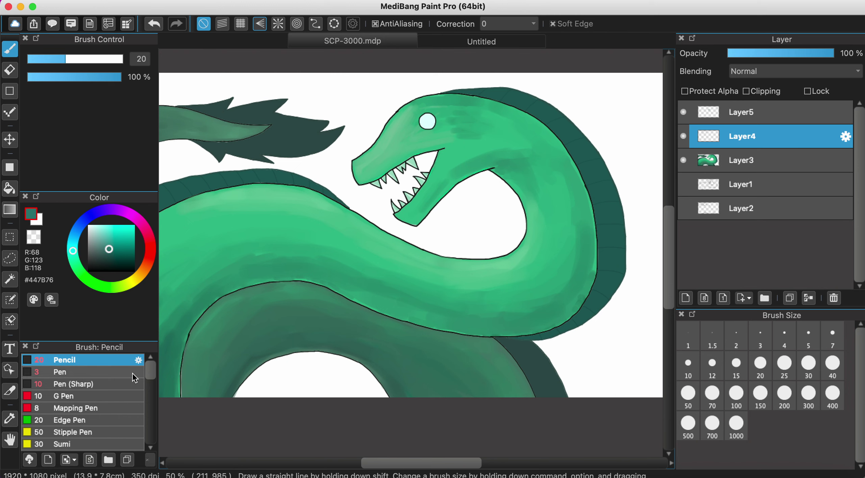
pyautogui.scroll(-3, 134, 378)
pyautogui.click(123, 385)
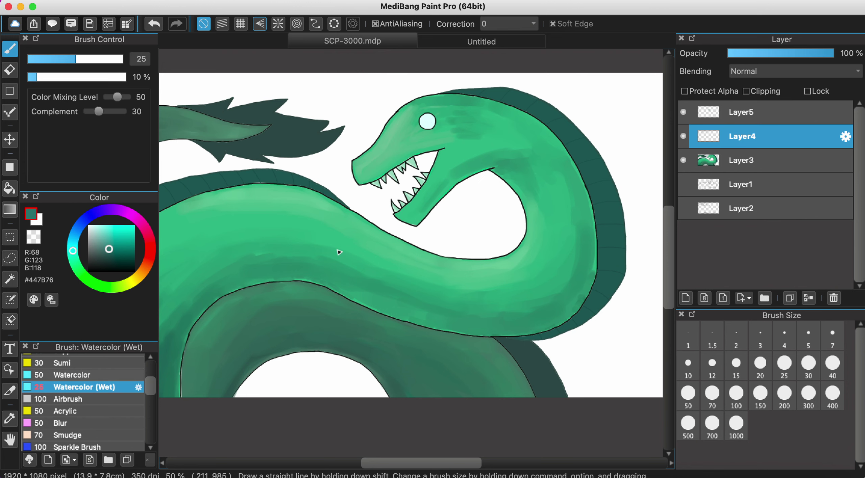
# Try #447B76 watercolor highlight strokes on the fin segments behind the head, and undo them.
pyautogui.scroll(5, 337, 251)
pyautogui.hscroll(3, 337, 251)
pyautogui.moveTo(481, 193); pyautogui.dragTo(524, 230)
pyautogui.scroll(2, 522, 208)
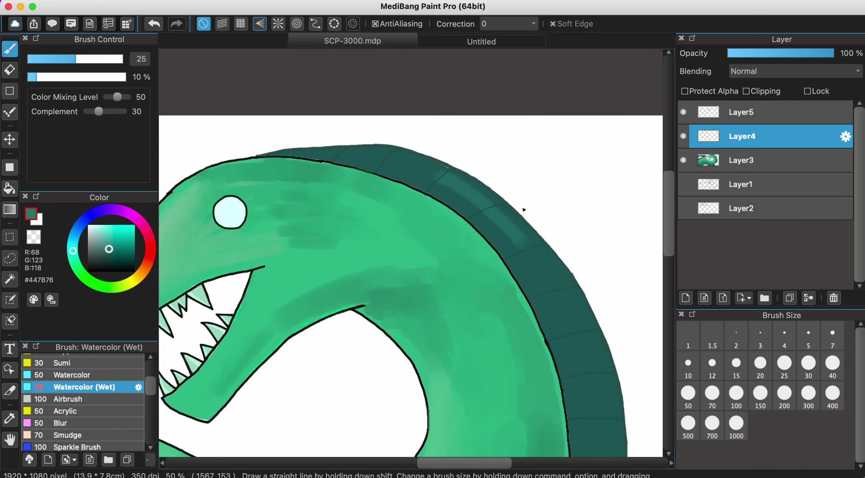
pyautogui.click(163, 28)
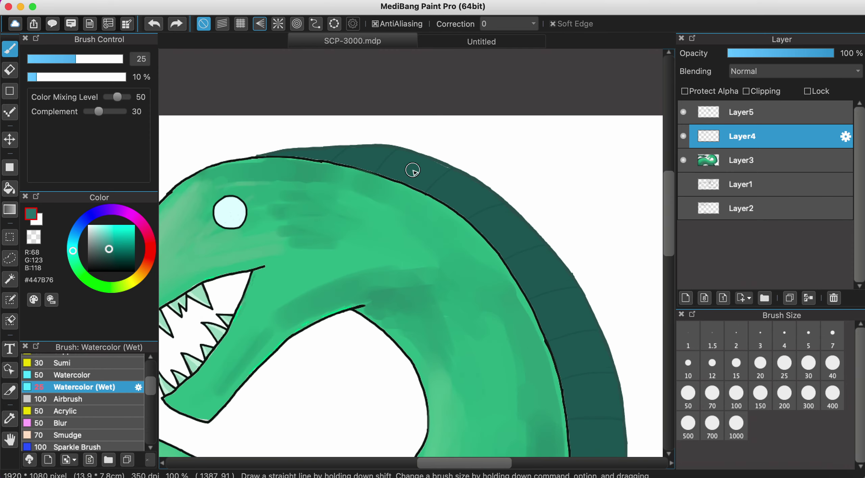
# Mute the highlight colour to #447470 and set the Watercolor (Wet) brush size to 20.
pyautogui.click(107, 252)
pyautogui.click(108, 250)
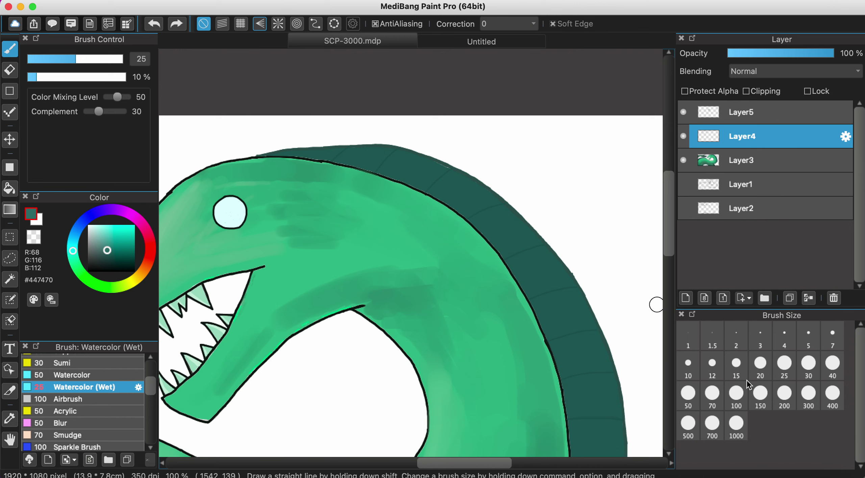
pyautogui.click(762, 358)
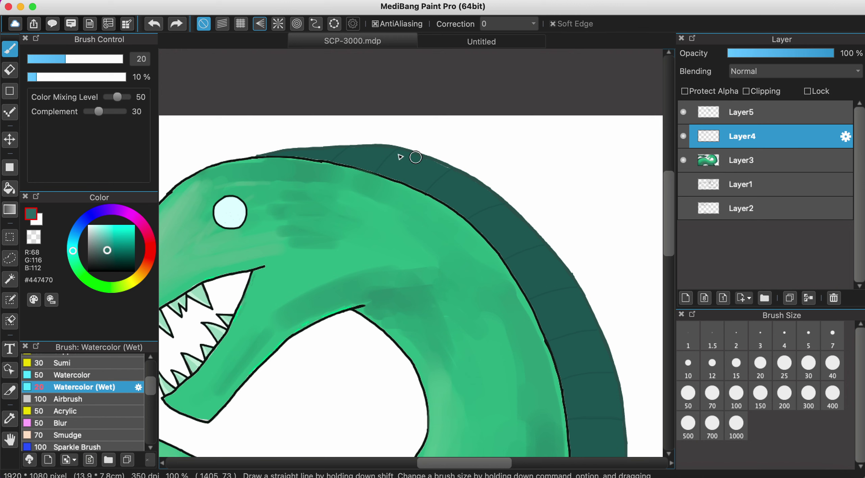
# Paint soft #447470 highlight strokes along the outer fin segments from behind the head down the neck's outer curve.
pyautogui.moveTo(385, 153)
pyautogui.mouseDown()
pyautogui.moveTo(450, 180)
pyautogui.moveTo(528, 241)
pyautogui.mouseUp()
pyautogui.scroll(-3, 528, 241)
pyautogui.hscroll(1, 528, 241)
pyautogui.moveTo(496, 173); pyautogui.dragTo(574, 321)
pyautogui.scroll(-3, 576, 320)
pyautogui.hscroll(1, 576, 320)
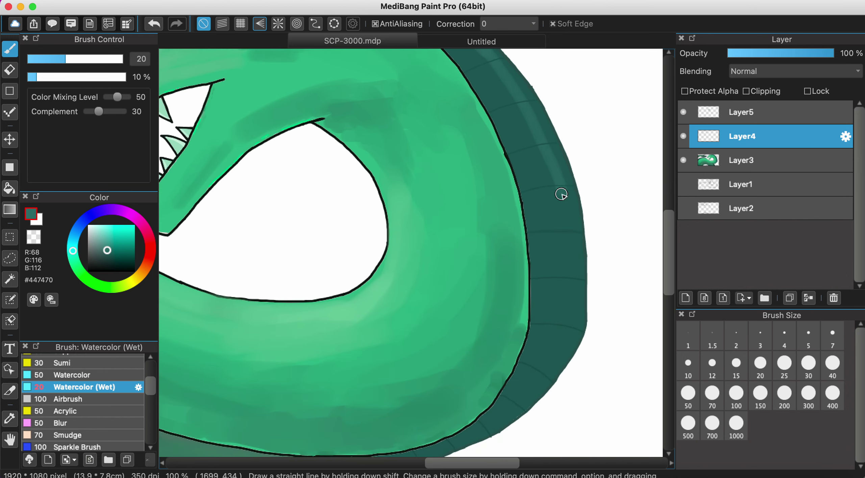
pyautogui.moveTo(560, 194); pyautogui.dragTo(566, 300)
pyautogui.moveTo(557, 176)
pyautogui.mouseDown()
pyautogui.moveTo(567, 309)
pyautogui.moveTo(541, 384)
pyautogui.mouseUp()
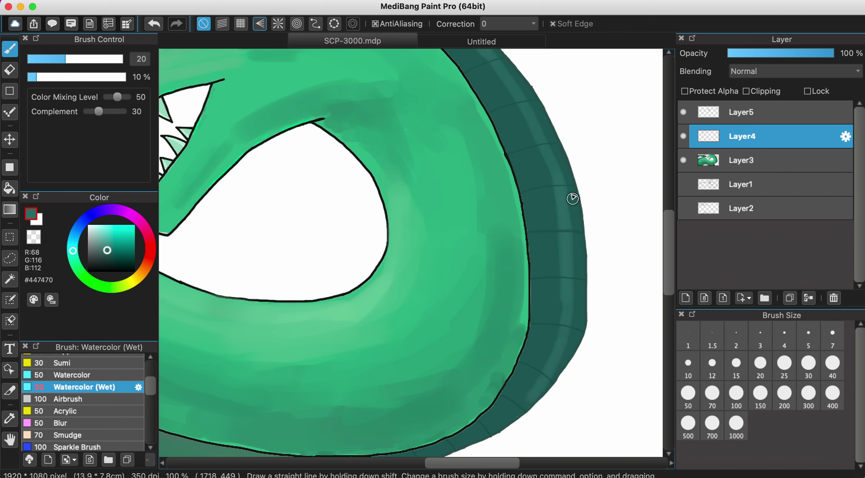
# Blend the highlights on the upper neck fin segments using the sampled teals #325E5B, #3E6C69 and #41706D.
pyautogui.moveTo(572, 199)
pyautogui.mouseDown()
pyautogui.moveTo(574, 297)
pyautogui.moveTo(563, 352)
pyautogui.moveTo(584, 299)
pyautogui.moveTo(572, 324)
pyautogui.moveTo(570, 273)
pyautogui.moveTo(552, 253)
pyautogui.moveTo(546, 165)
pyautogui.moveTo(562, 247)
pyautogui.mouseUp()
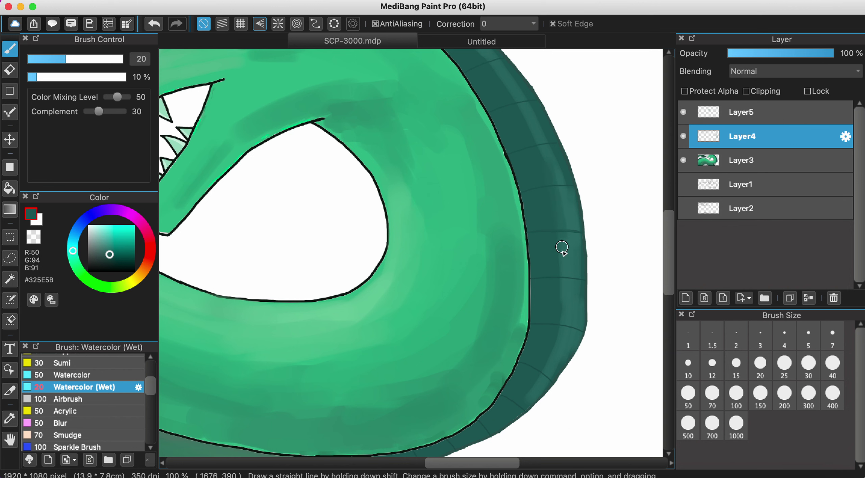
pyautogui.scroll(5, 535, 387)
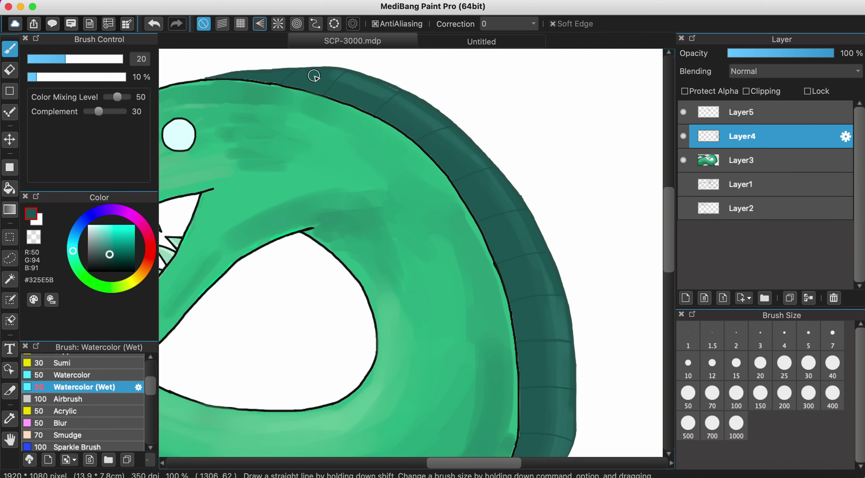
pyautogui.keyDown('alt'); pyautogui.click(411, 107); pyautogui.keyUp('alt')
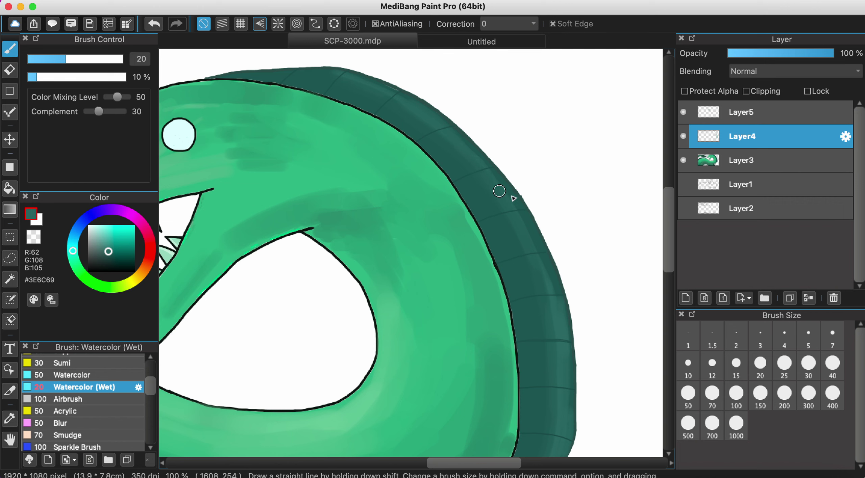
pyautogui.moveTo(560, 314)
pyautogui.mouseDown()
pyautogui.moveTo(542, 247)
pyautogui.moveTo(560, 311)
pyautogui.mouseUp()
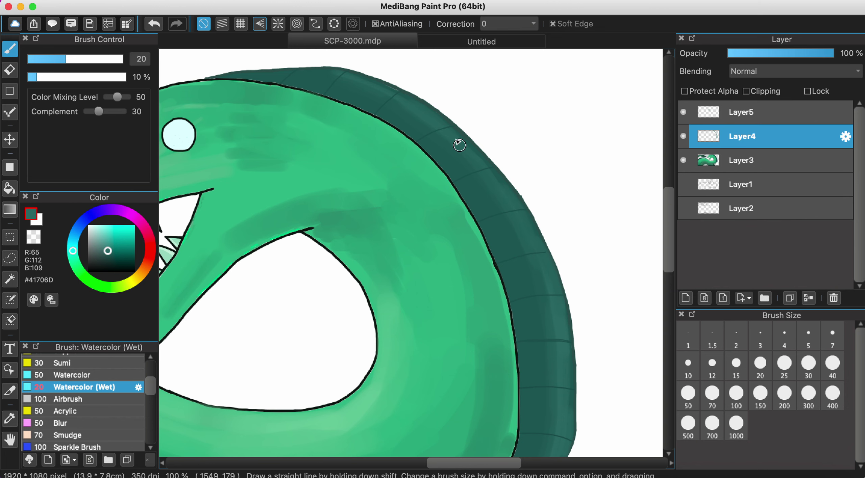
# Paint and blend highlights on the fin segments around the lower neck bend, sampling teals such as #396864, #2E5754 and #386562.
pyautogui.scroll(-8, 484, 178)
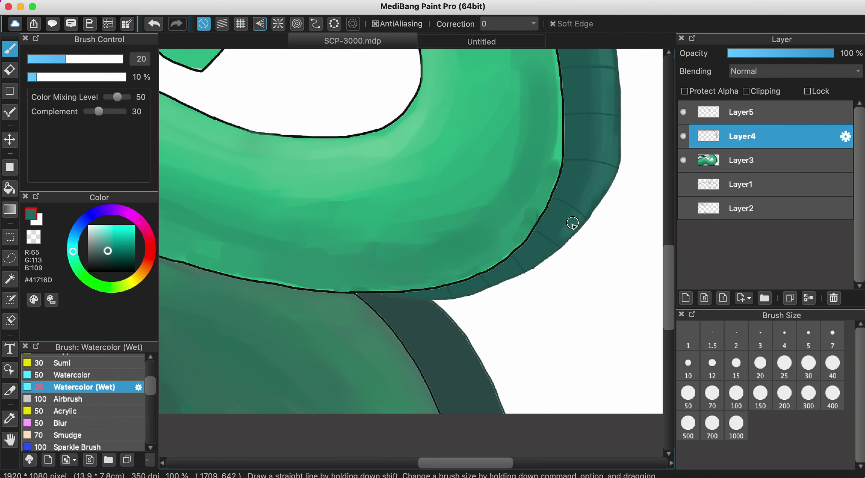
pyautogui.moveTo(572, 223); pyautogui.dragTo(534, 257)
pyautogui.keyDown('alt'); pyautogui.click(589, 180); pyautogui.keyUp('alt')
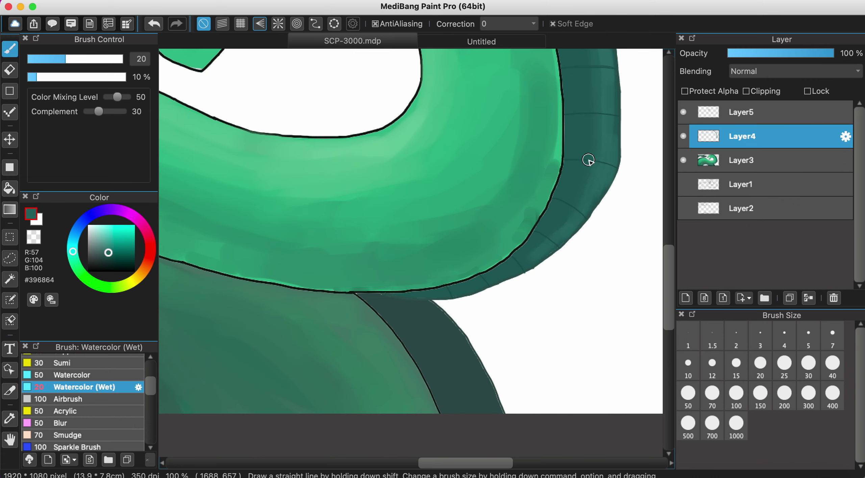
pyautogui.keyDown('alt'); pyautogui.click(596, 118); pyautogui.keyUp('alt')
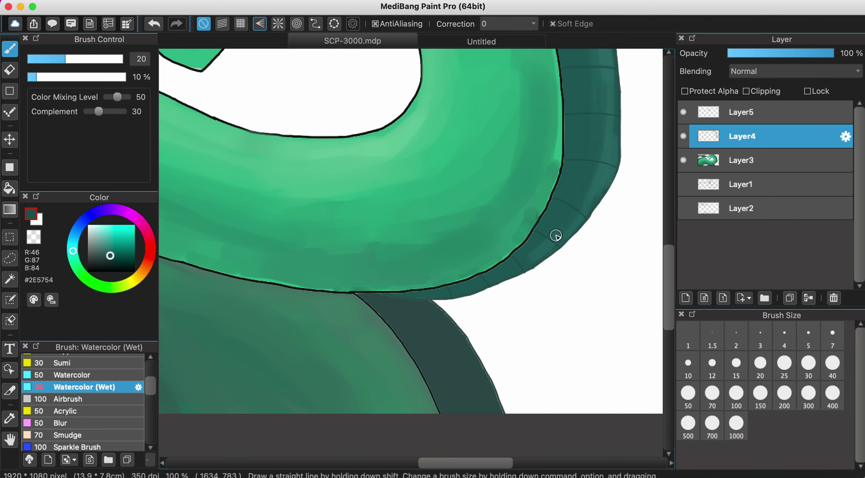
pyautogui.keyDown('alt'); pyautogui.click(608, 158); pyautogui.keyUp('alt')
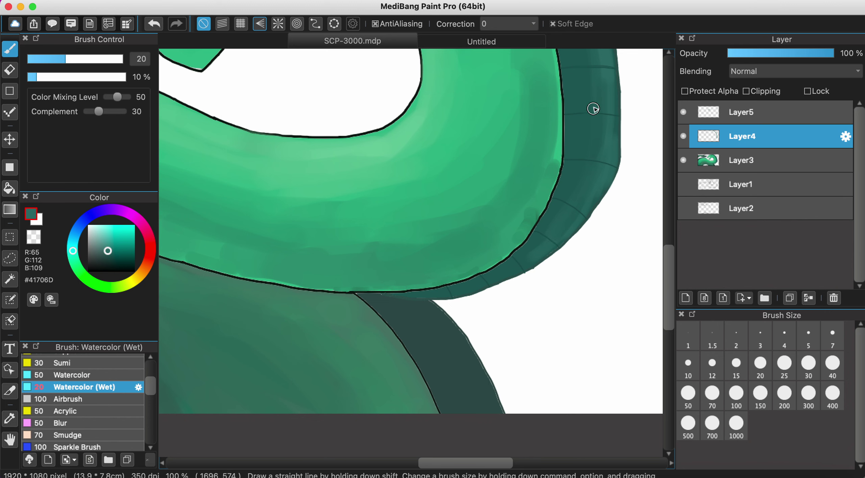
pyautogui.keyDown('alt'); pyautogui.click(605, 118); pyautogui.keyUp('alt')
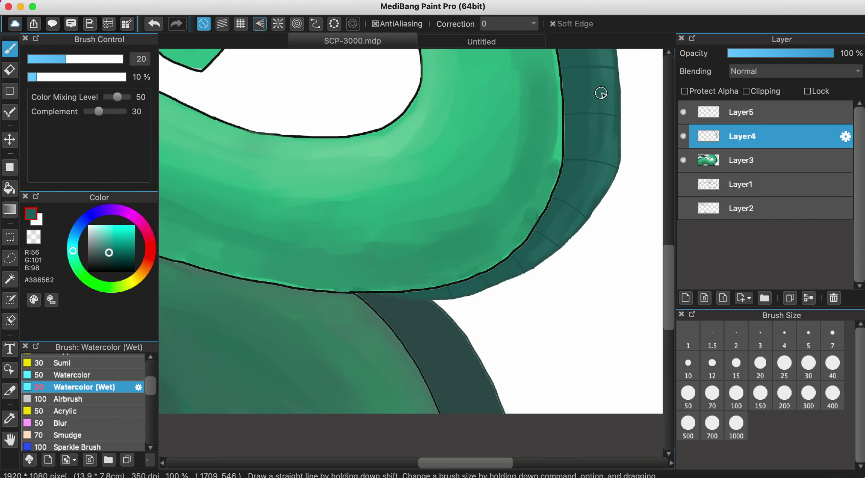
# Sample #43736F and brush a longer highlight down the fin segments on the neck's outermost curve.
pyautogui.scroll(5, 598, 148)
pyautogui.keyDown('alt'); pyautogui.click(566, 150); pyautogui.keyUp('alt')
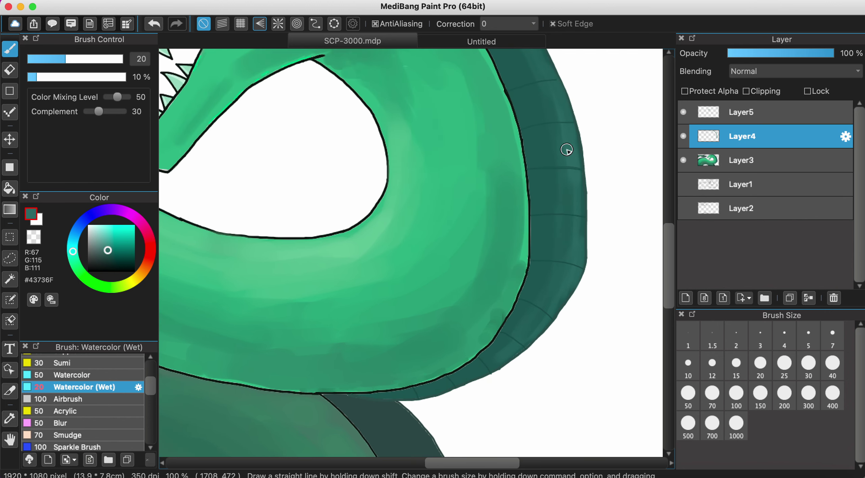
pyautogui.moveTo(548, 90); pyautogui.dragTo(548, 206)
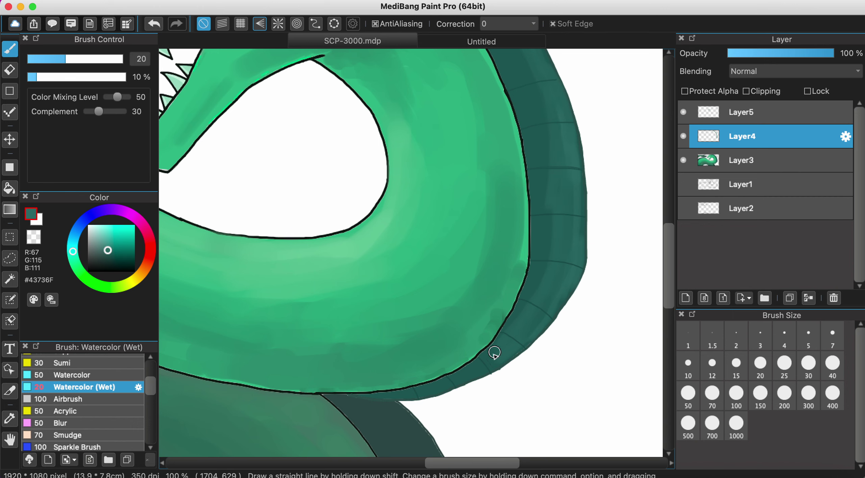
# Sample #325E5B and #3B6A66 and refine the highlight edges on the fin from the lower bend up the neck.
pyautogui.press('super+minus')
pyautogui.scroll(2, 487, 336)
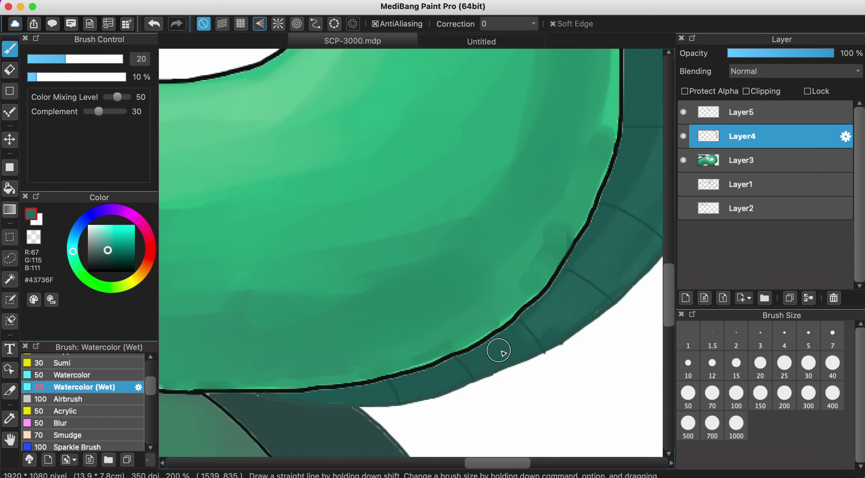
pyautogui.rightClick(518, 336)
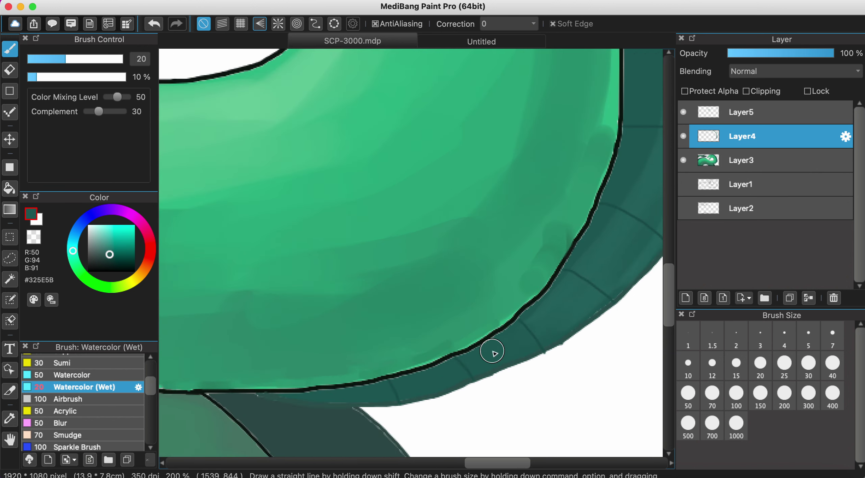
pyautogui.scroll(-2, 495, 353)
pyautogui.moveTo(567, 200); pyautogui.dragTo(528, 281)
pyautogui.scroll(3, 544, 258)
pyautogui.keyDown('alt'); pyautogui.click(543, 257); pyautogui.keyUp('alt')
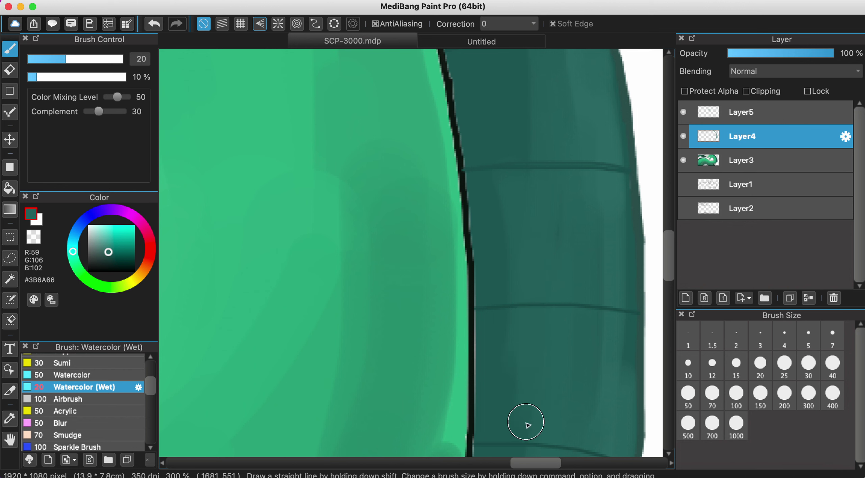
# Soften the highlights on the lower neck fin segments by alternating the sampled teals #325E5B and #3B6A66.
pyautogui.scroll(-3, 573, 247)
pyautogui.keyDown('alt'); pyautogui.click(551, 303); pyautogui.keyUp('alt')
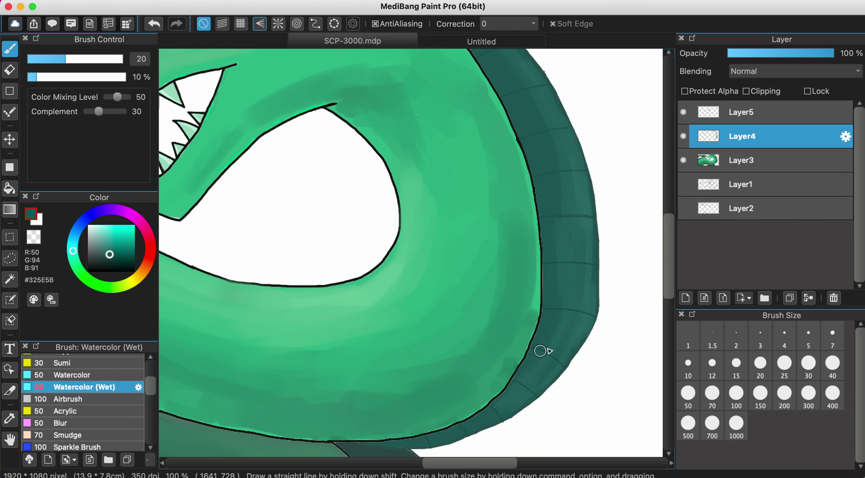
pyautogui.keyDown('alt'); pyautogui.click(552, 343); pyautogui.keyUp('alt')
pyautogui.scroll(5, 519, 386)
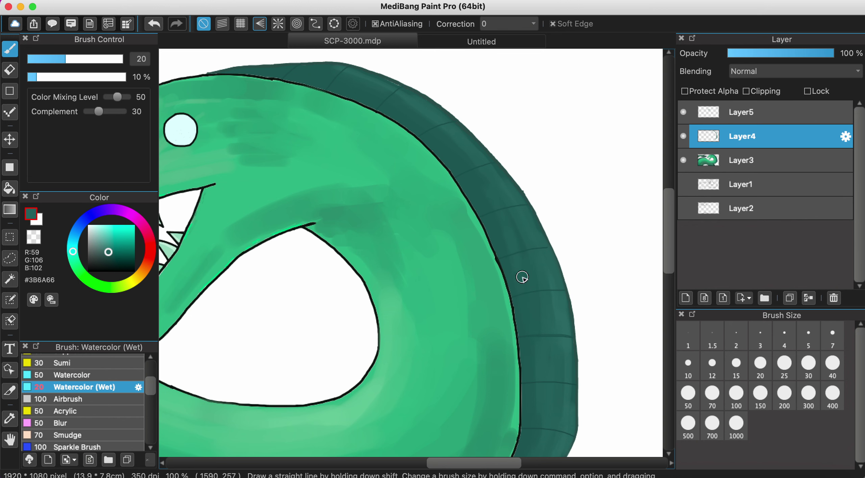
pyautogui.scroll(-3, 499, 221)
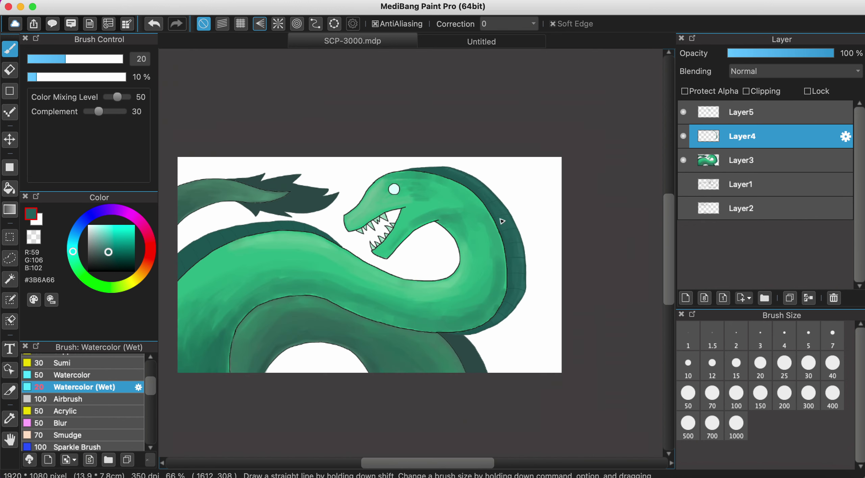
# Sample #3D6D69 from the fin behind the head and blend the highlights on its upper segments.
pyautogui.hscroll(-3, 502, 221)
pyautogui.scroll(5, 502, 222)
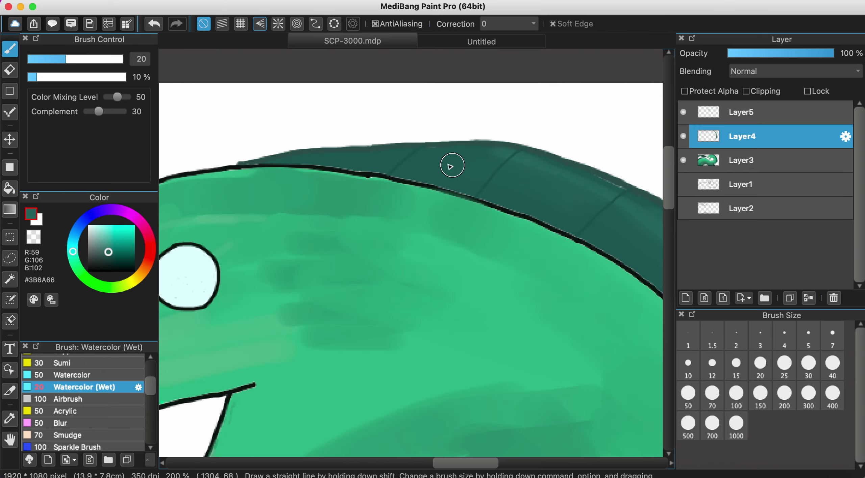
pyautogui.hscroll(5, 501, 267)
pyautogui.scroll(-2, 501, 266)
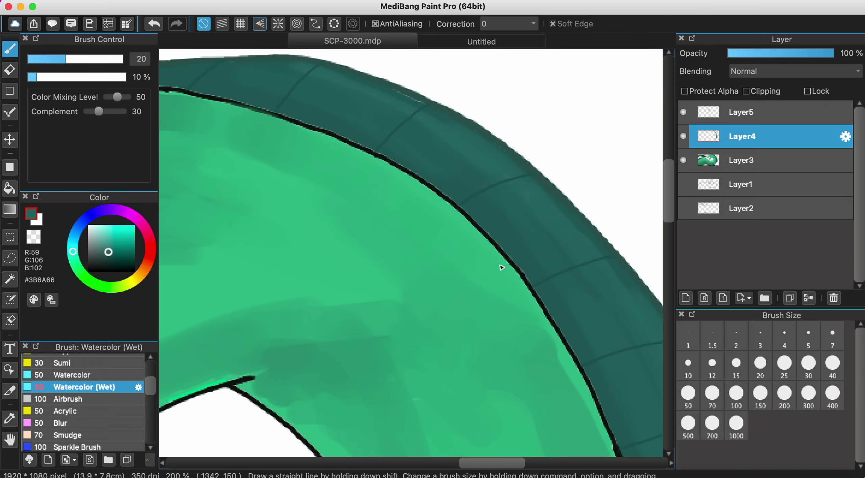
pyautogui.rightClick(442, 131)
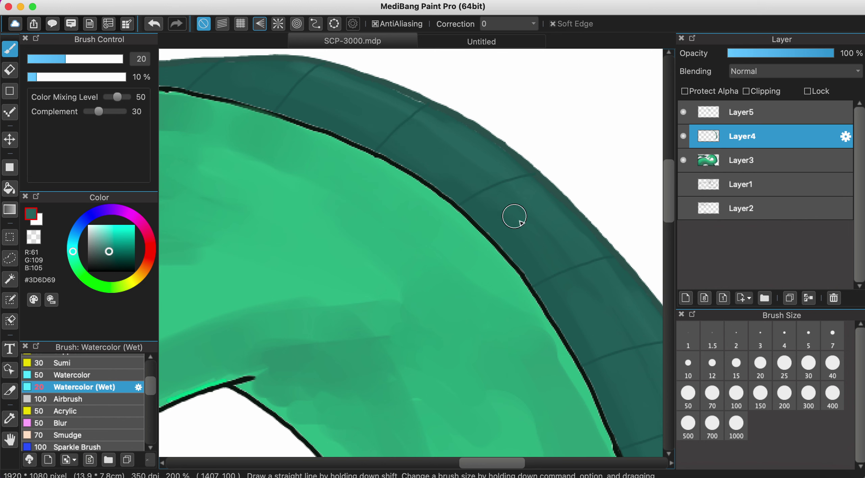
# Compare the highlighted neck fin with the unshaded fin along the body's back.
pyautogui.scroll(-3, 560, 252)
pyautogui.scroll(-5, 560, 252)
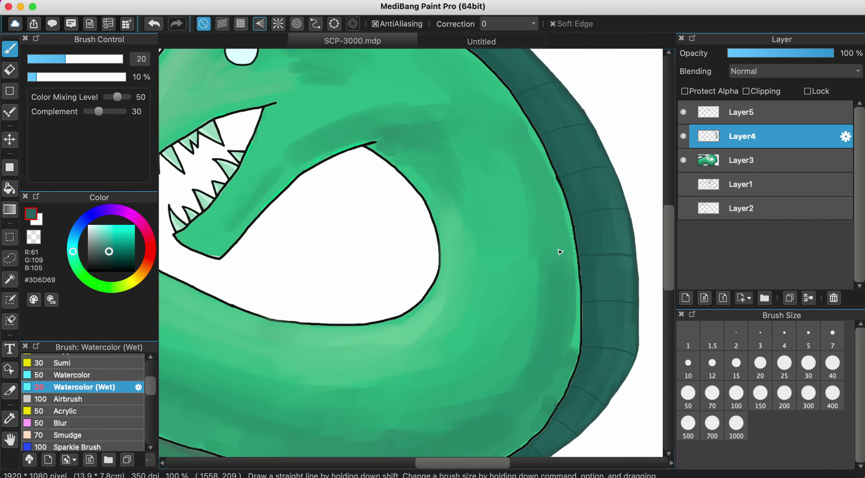
pyautogui.scroll(-4, 560, 252)
pyautogui.hscroll(-5, 560, 252)
pyautogui.scroll(-2, 561, 252)
pyautogui.scroll(3, 455, 193)
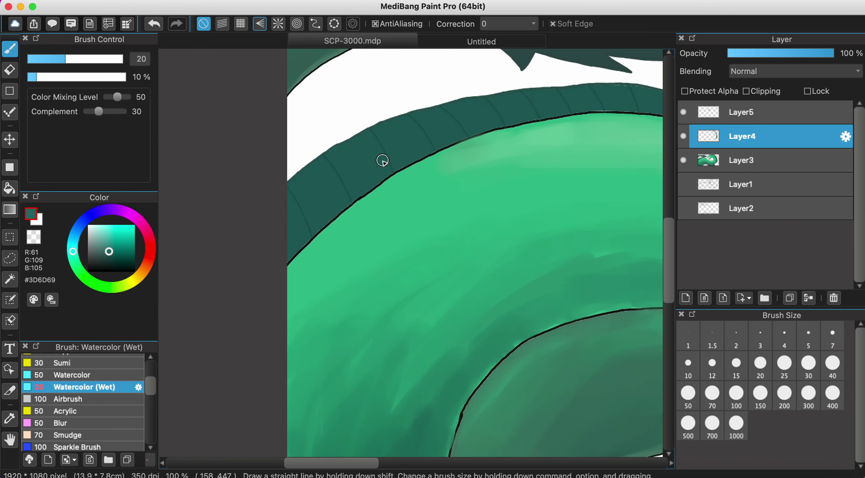
pyautogui.scroll(-3, 366, 148)
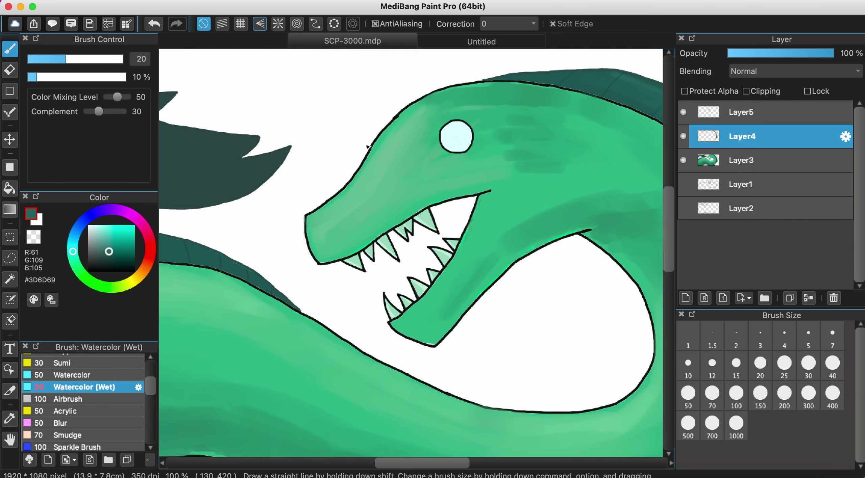
pyautogui.scroll(3, 366, 147)
pyautogui.scroll(2, 301, 330)
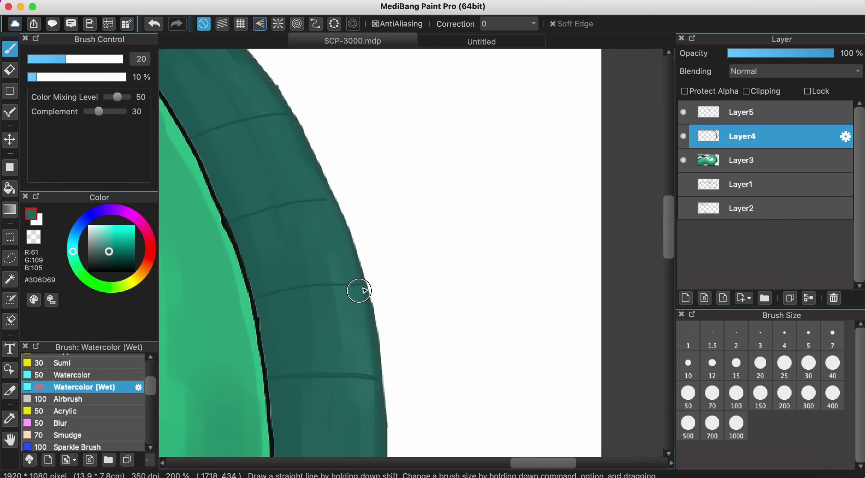
# Sample #406F6C from the neck fin and paint highlights on the back fin's segments nearest the canvas edge.
pyautogui.rightClick(345, 297)
pyautogui.scroll(-2, 346, 300)
pyautogui.hscroll(-5, 346, 300)
pyautogui.hscroll(-5, 347, 299)
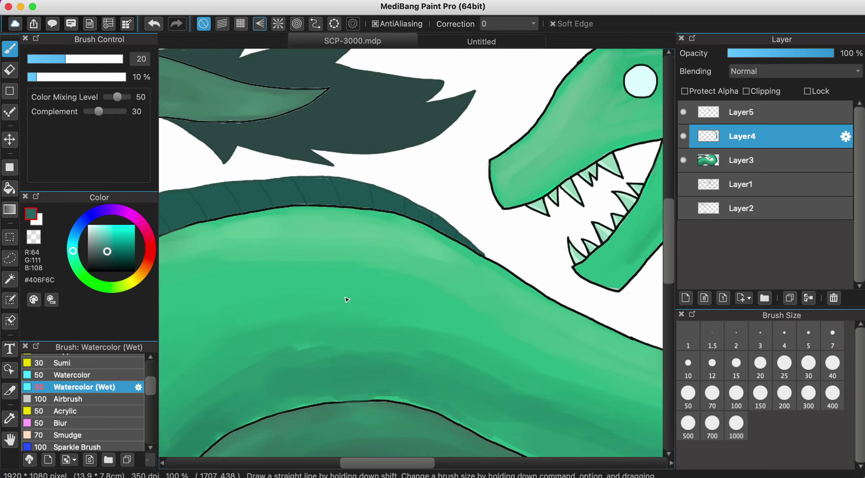
pyautogui.scroll(3, 344, 301)
pyautogui.scroll(-3, 308, 283)
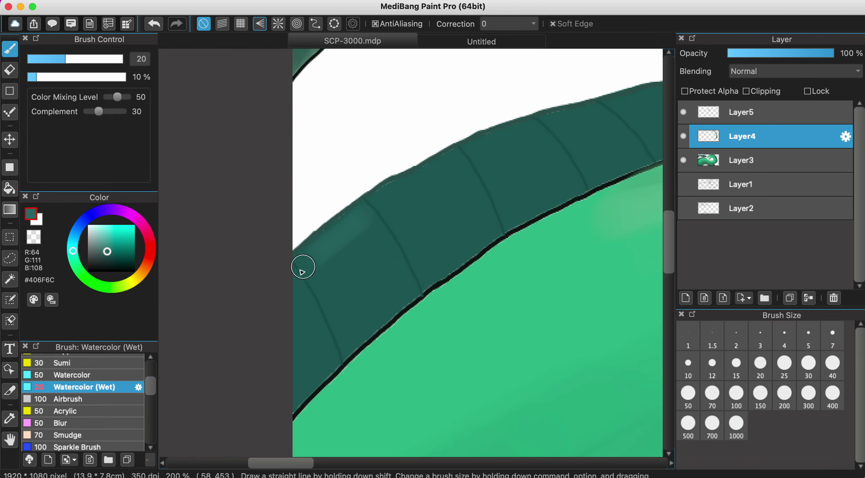
pyautogui.moveTo(300, 265)
pyautogui.mouseDown()
pyautogui.moveTo(378, 215)
pyautogui.moveTo(305, 277)
pyautogui.moveTo(446, 176)
pyautogui.mouseUp()
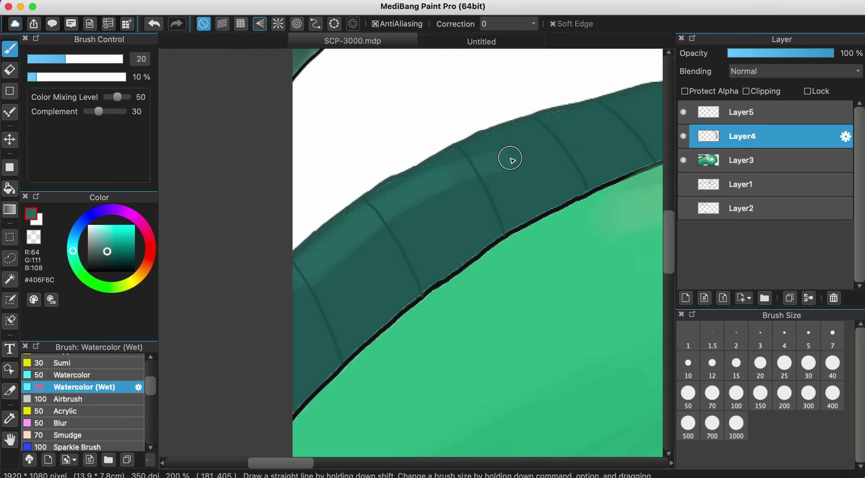
# Continue the #406F6C watercolor highlights across the remaining back fin segments toward the fin's tapered end.
pyautogui.hscroll(5, 477, 149)
pyautogui.scroll(2, 477, 149)
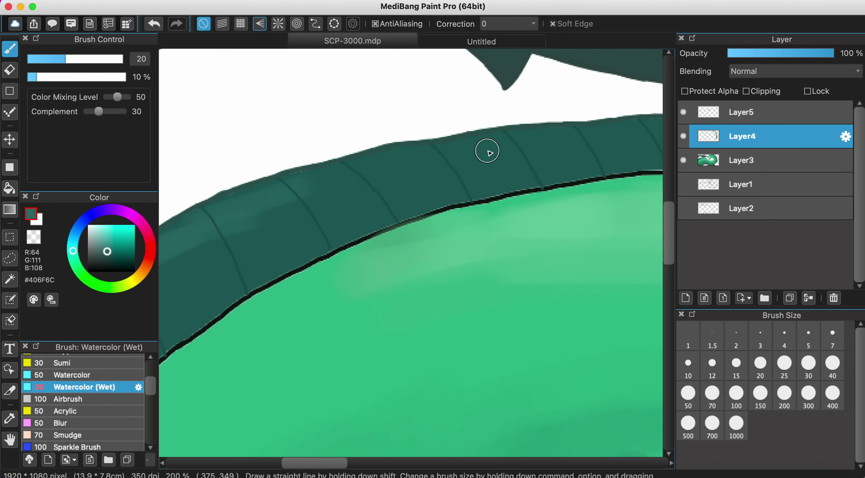
pyautogui.hscroll(5, 461, 162)
pyautogui.scroll(2, 461, 162)
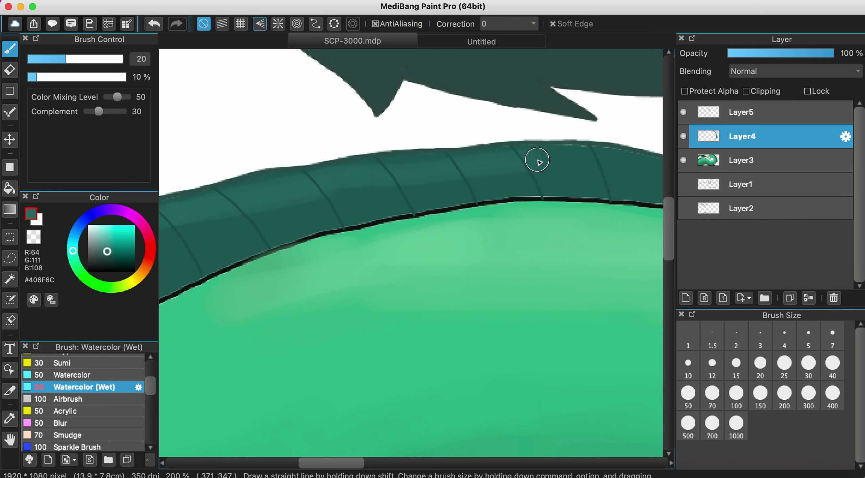
pyautogui.hscroll(5, 625, 163)
pyautogui.moveTo(403, 171); pyautogui.dragTo(460, 184)
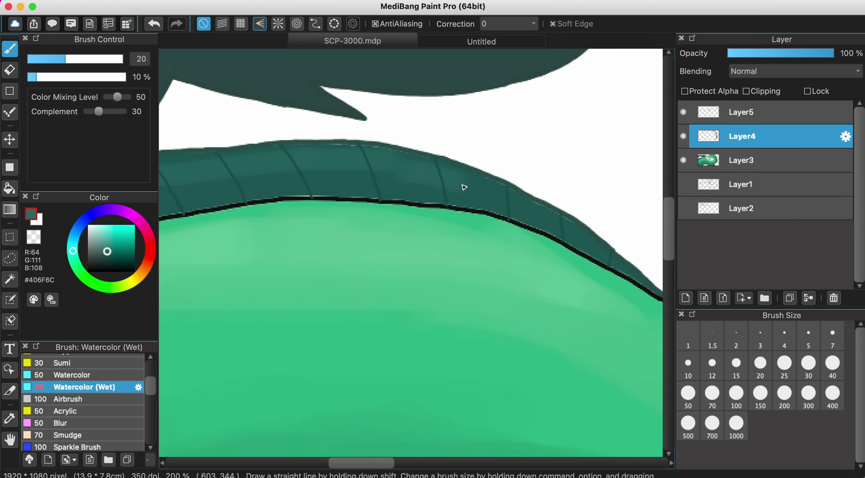
# Blend the highlights on the back fin's widest segments near the canvas edge with the sampled teals #325E5B and #3F6E6B.
pyautogui.rightClick(484, 188)
pyautogui.scroll(-3, 503, 199)
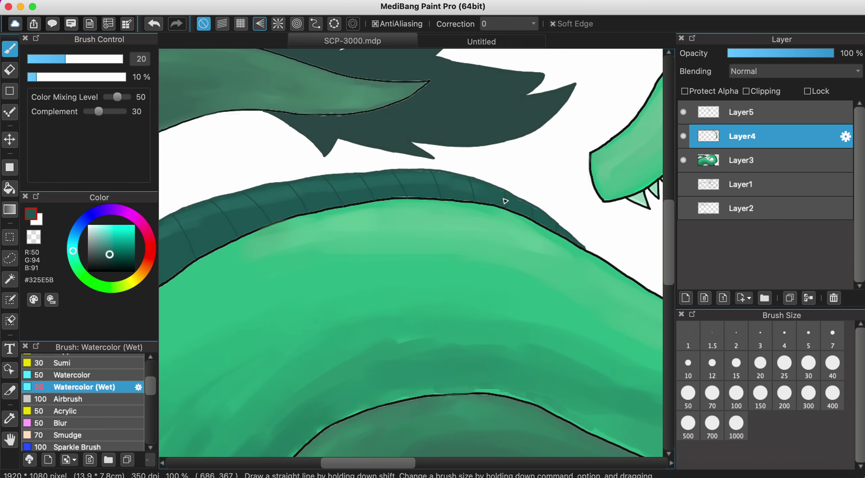
pyautogui.scroll(3, 315, 230)
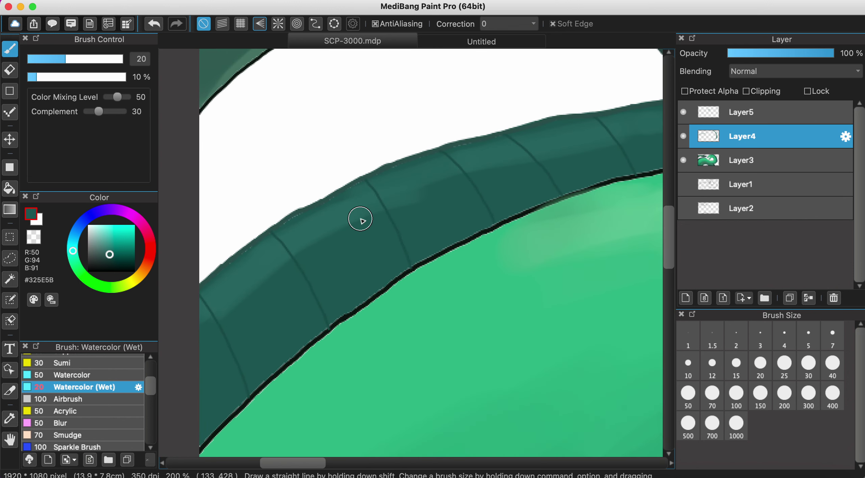
pyautogui.keyDown('alt'); pyautogui.click(332, 222); pyautogui.keyUp('alt')
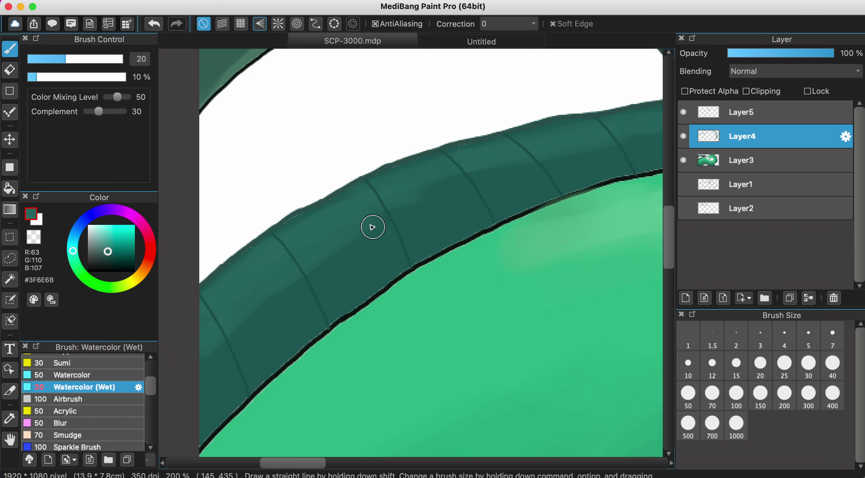
# Blend the watercolor highlights across the back fin's middle segments with the sampled teals #325E5B and #3D6C69.
pyautogui.hscroll(5, 613, 159)
pyautogui.scroll(1, 614, 159)
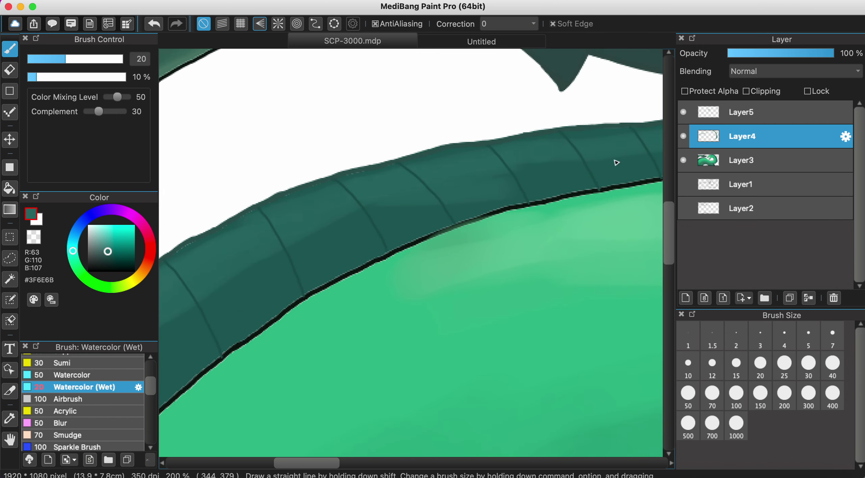
pyautogui.hscroll(5, 608, 183)
pyautogui.scroll(1, 608, 183)
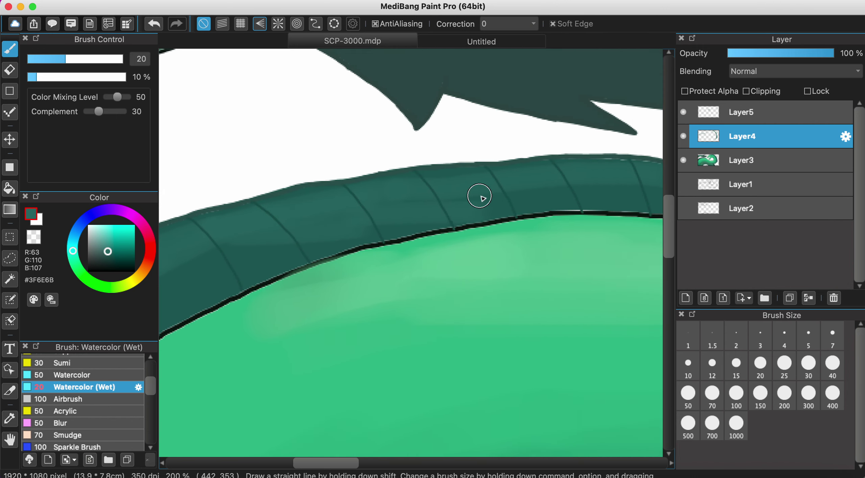
pyautogui.keyDown('alt'); pyautogui.click(499, 200); pyautogui.keyUp('alt')
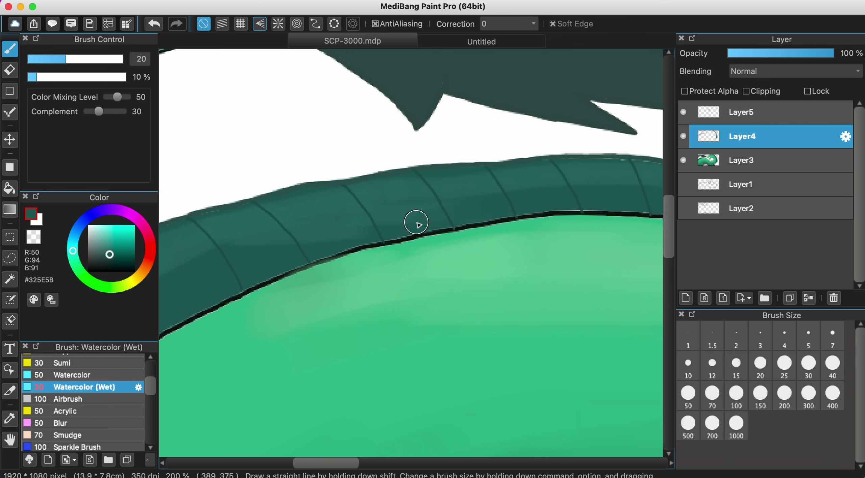
pyautogui.hscroll(-6, 272, 259)
pyautogui.scroll(-2, 272, 258)
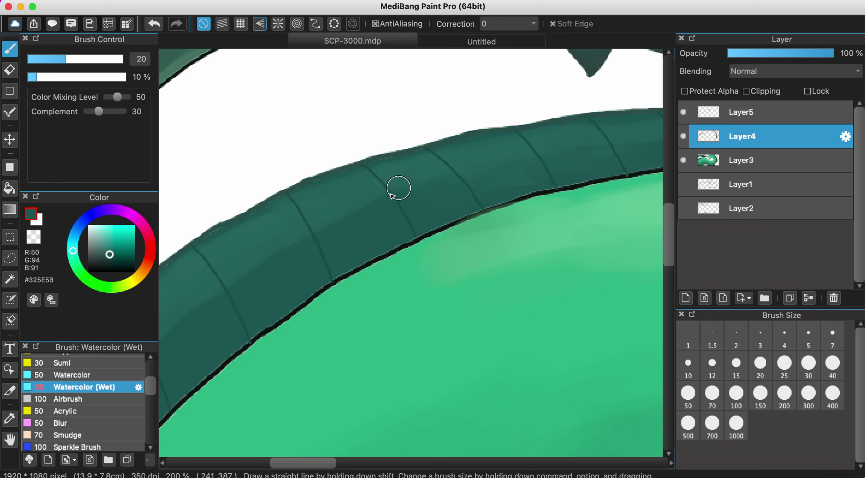
pyautogui.rightClick(287, 221)
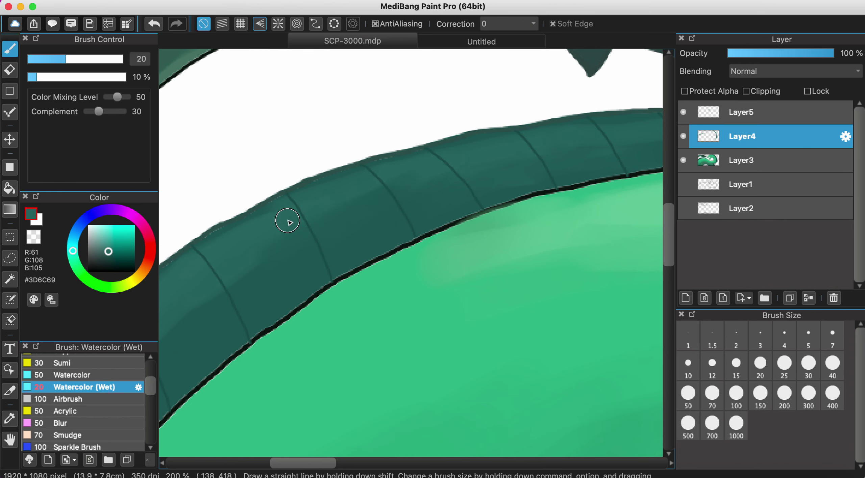
# Soften the highlights on the back fin's wider segments with the sampled teals #386562 and #3E6C69.
pyautogui.press('super+minus')
pyautogui.press('super+minus')
pyautogui.hscroll(-1, 242, 277)
pyautogui.scroll(-1, 242, 277)
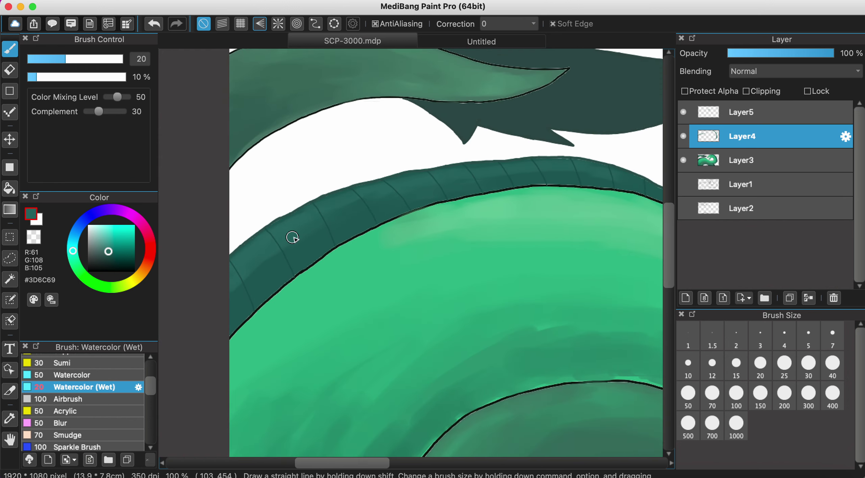
pyautogui.keyDown('alt'); pyautogui.click(274, 261); pyautogui.keyUp('alt')
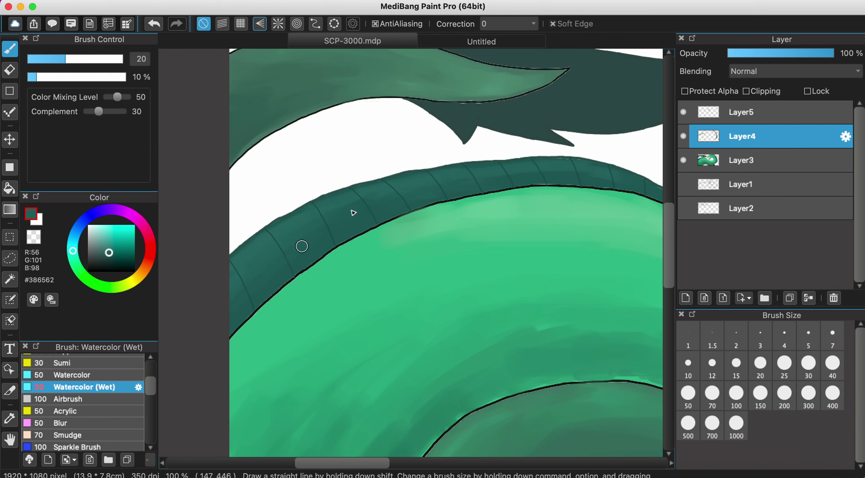
pyautogui.keyDown('alt'); pyautogui.click(362, 198); pyautogui.keyUp('alt')
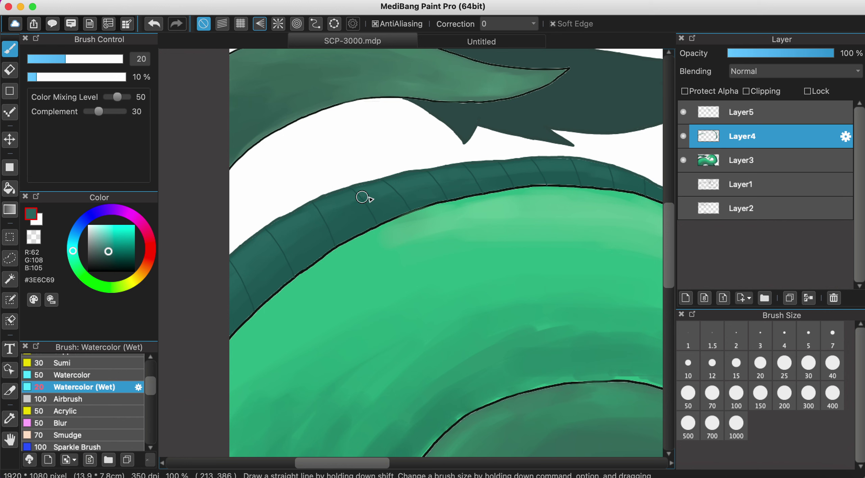
# Set the watercolor brush size to 15 and blend the highlights toward the back fin's tapered end with #3B6966, #3A6865 and #325E5B.
pyautogui.scroll(-2, 355, 214)
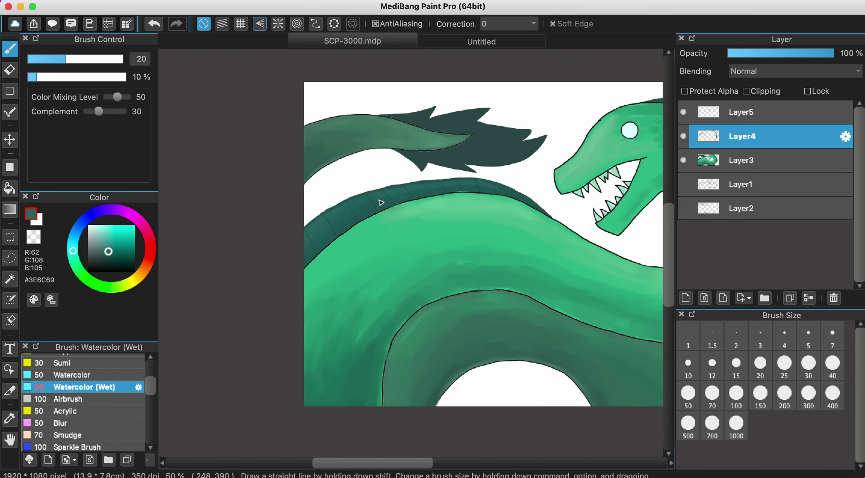
pyautogui.scroll(4, 381, 203)
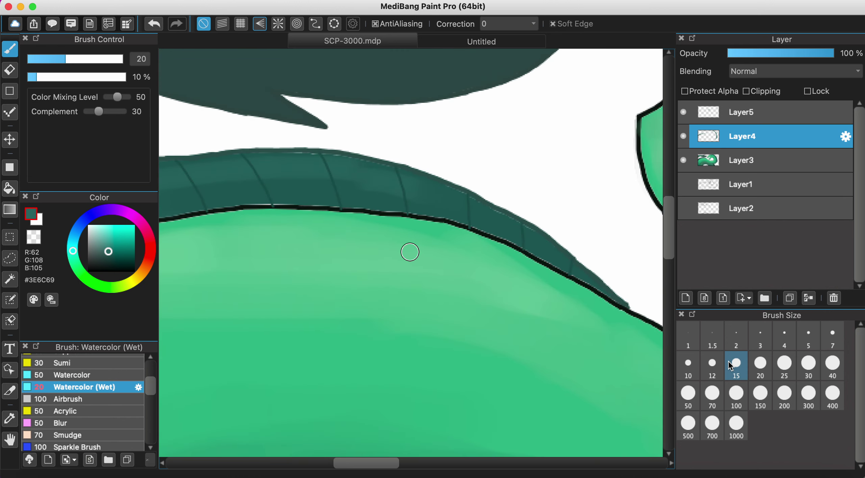
pyautogui.click(729, 365)
pyautogui.keyDown('alt'); pyautogui.click(365, 170); pyautogui.keyUp('alt')
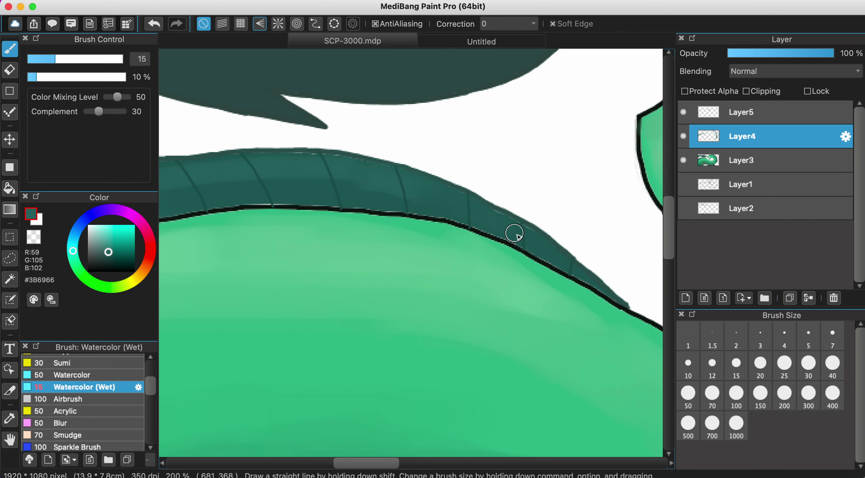
pyautogui.keyDown('alt'); pyautogui.click(337, 177); pyautogui.keyUp('alt')
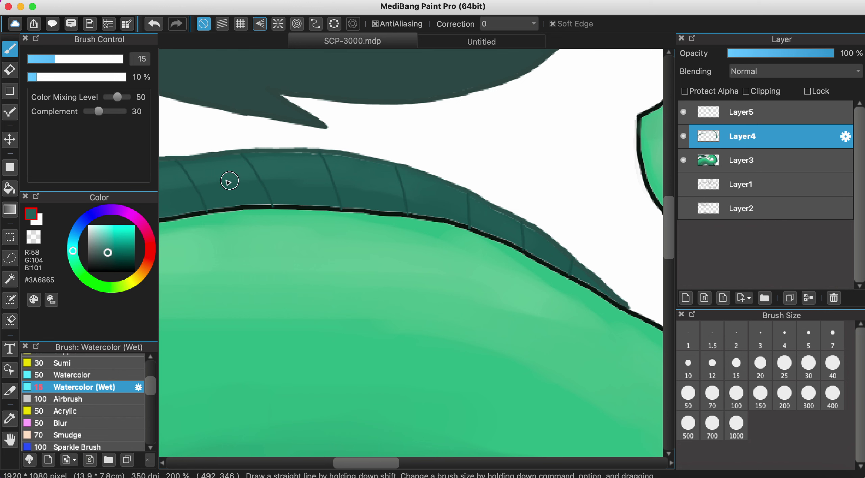
pyautogui.scroll(-1, 320, 190)
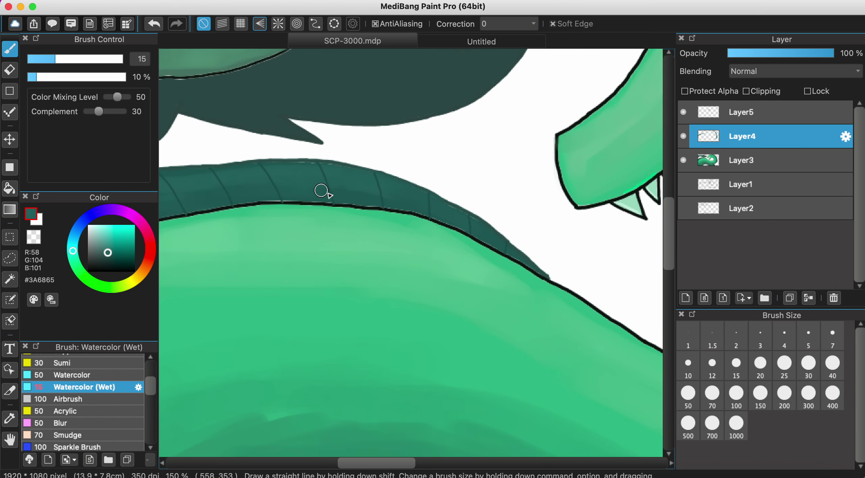
pyautogui.keyDown('alt'); pyautogui.click(323, 192); pyautogui.keyUp('alt')
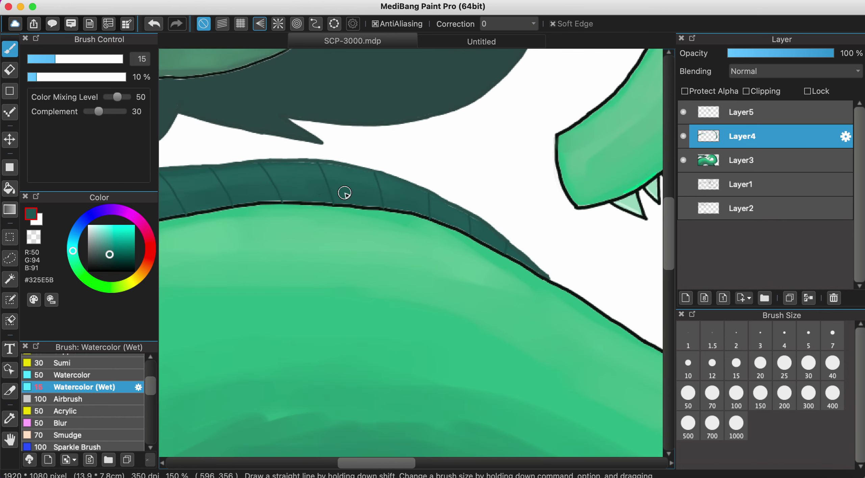
# Sample #384D4A from the fin on the darker lower coil and retouch its outer edge on Layer3 with the watercolor brush at size 4.
pyautogui.scroll(-5, 344, 193)
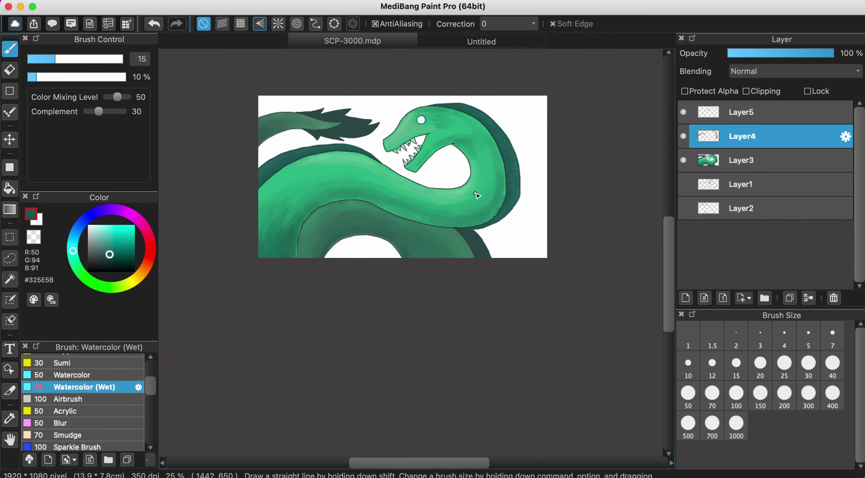
pyautogui.scroll(5, 477, 203)
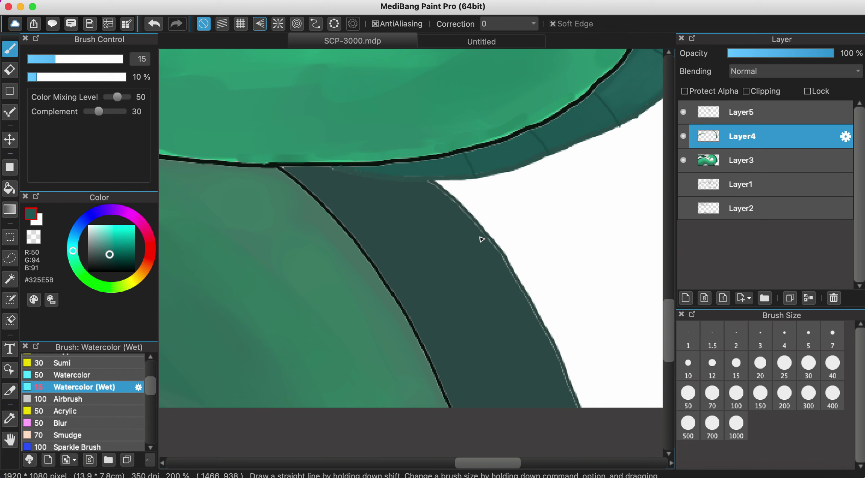
pyautogui.scroll(5, 489, 245)
pyautogui.keyDown('alt'); pyautogui.click(496, 246); pyautogui.keyUp('alt')
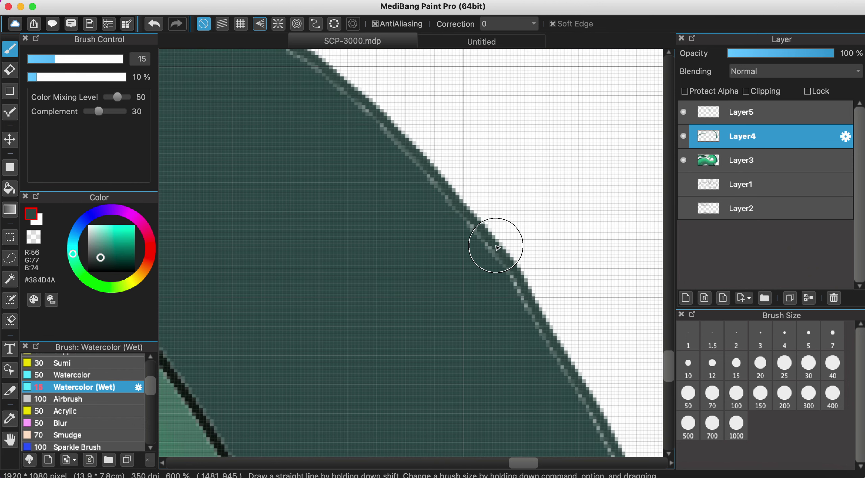
pyautogui.scroll(-4, 498, 247)
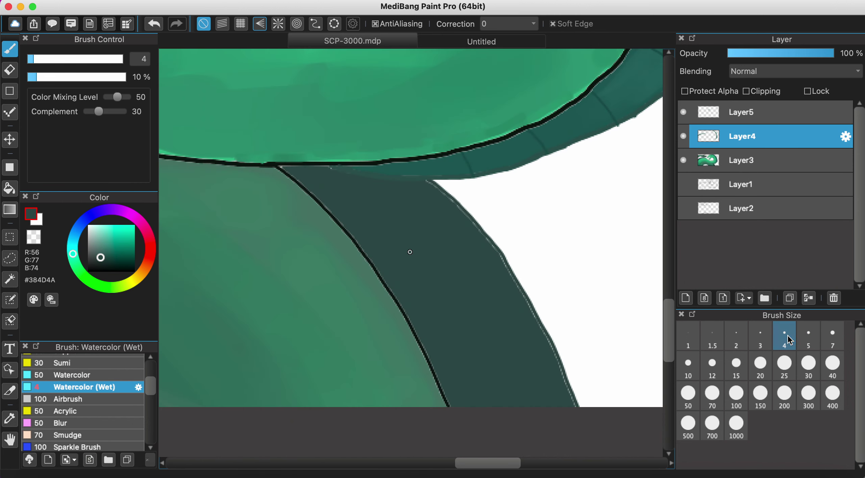
pyautogui.click(777, 161)
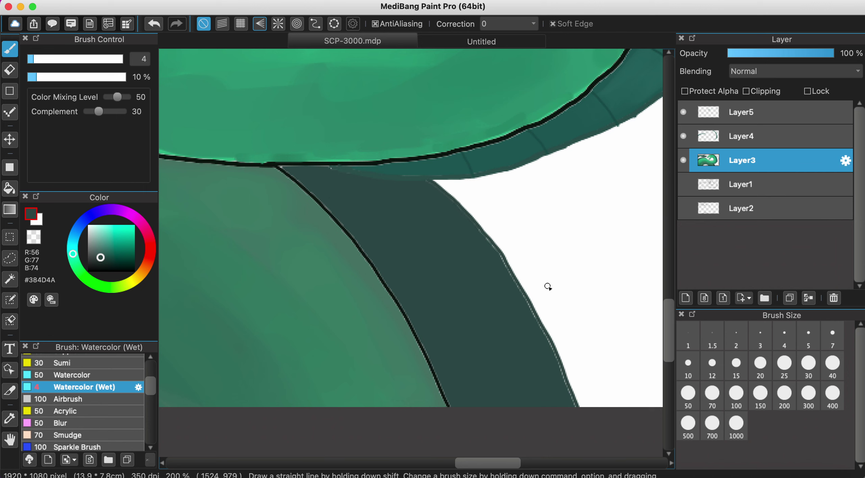
pyautogui.scroll(-2, 549, 288)
pyautogui.hscroll(2, 550, 289)
pyautogui.scroll(3, 509, 305)
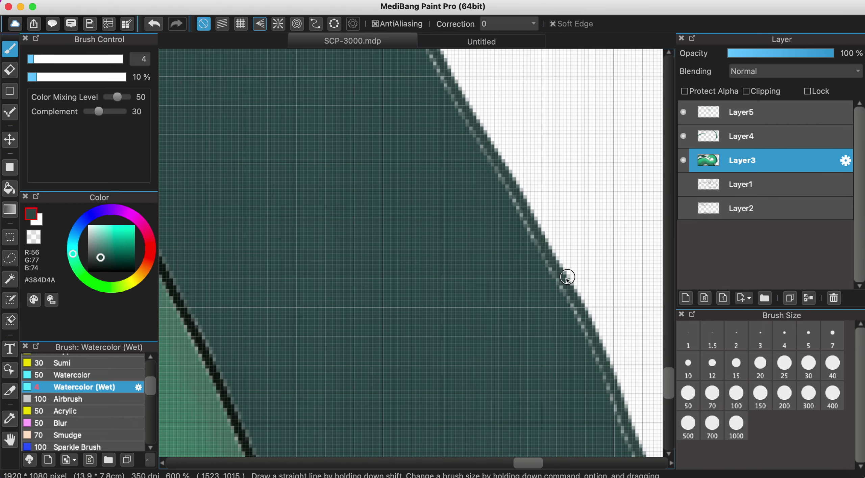
pyautogui.scroll(-5, 565, 279)
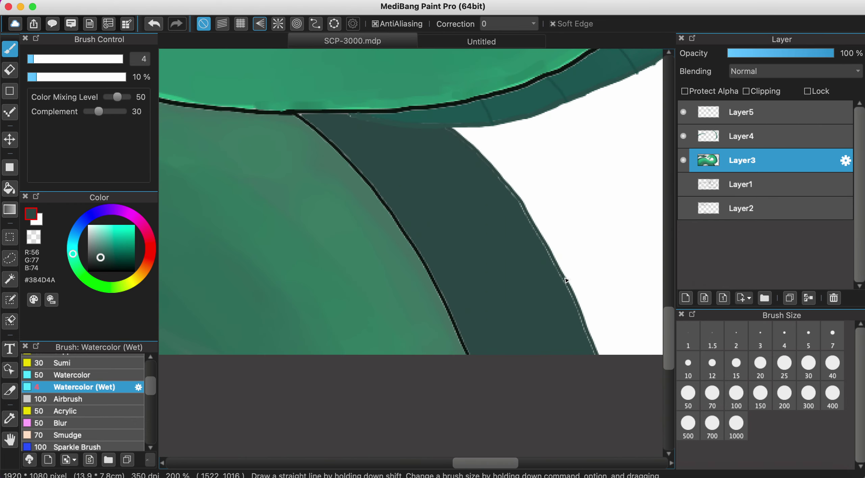
pyautogui.hscroll(3, 566, 281)
# Choose the dark teal #2C4D47, select Layer4 and undo the last watercolor strokes along the lower coil fin's outer edge.
pyautogui.click(98, 258)
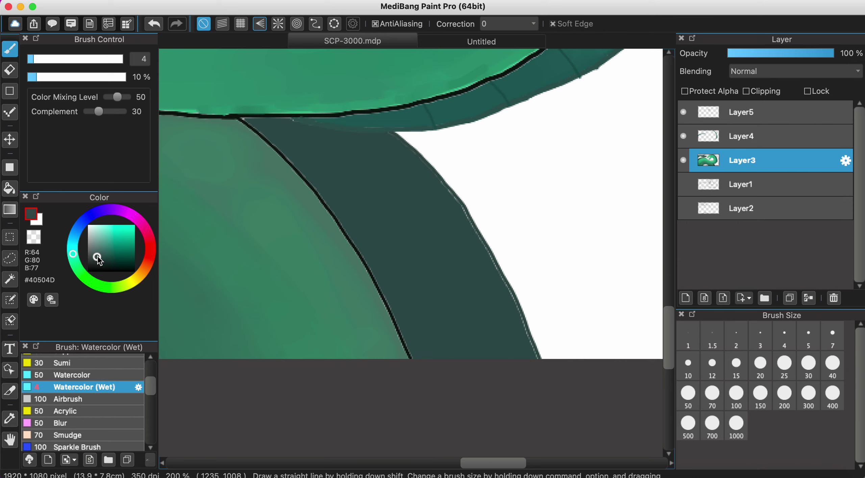
pyautogui.moveTo(98, 259); pyautogui.dragTo(110, 258)
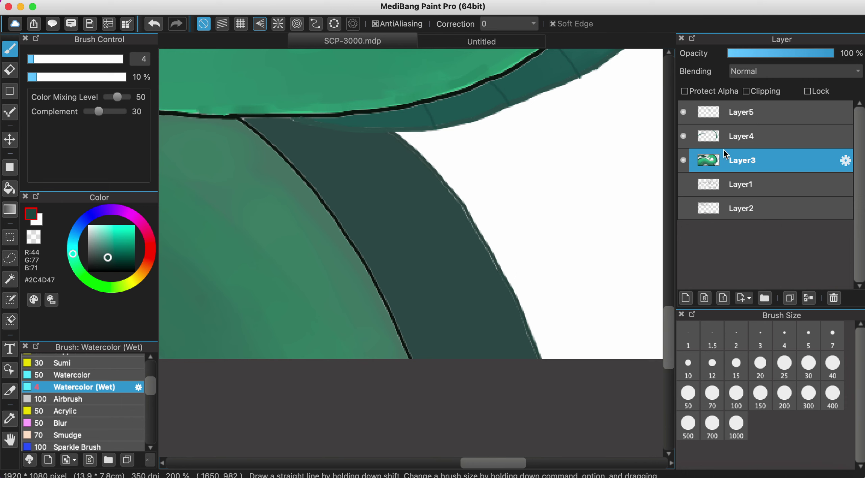
pyautogui.click(726, 138)
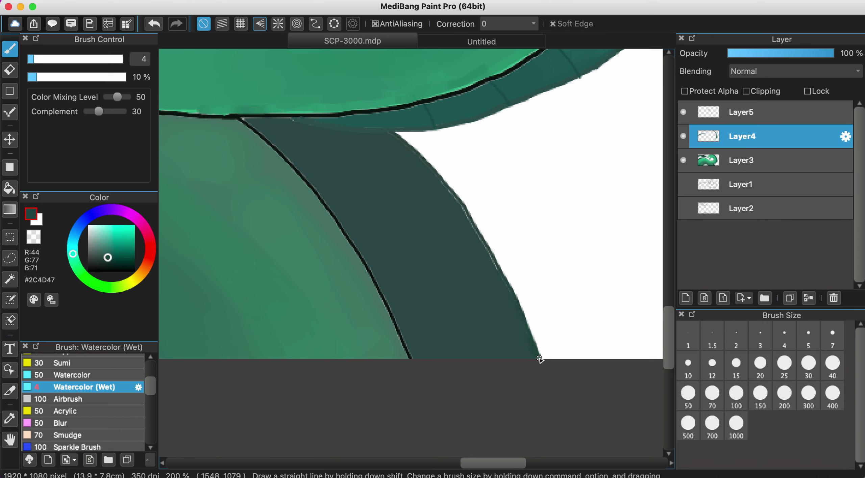
pyautogui.click(155, 24)
pyautogui.click(155, 24)
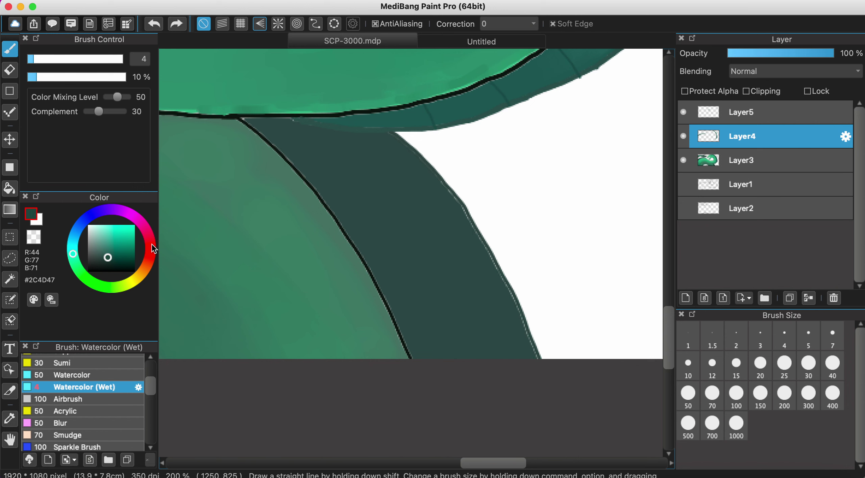
# Switch to the Pencil brush and trace the lower coil fin's outer edge with #2C4D47 at size 4.
pyautogui.scroll(4, 111, 379)
pyautogui.click(95, 366)
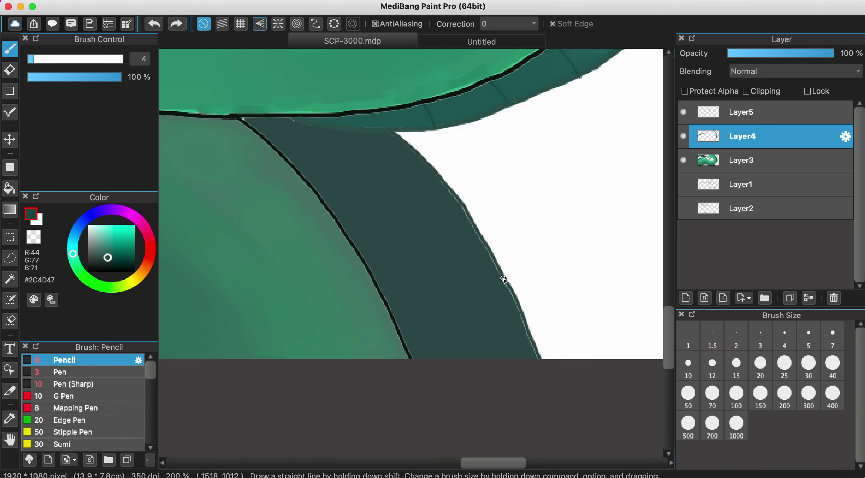
pyautogui.moveTo(506, 280); pyautogui.dragTo(542, 370)
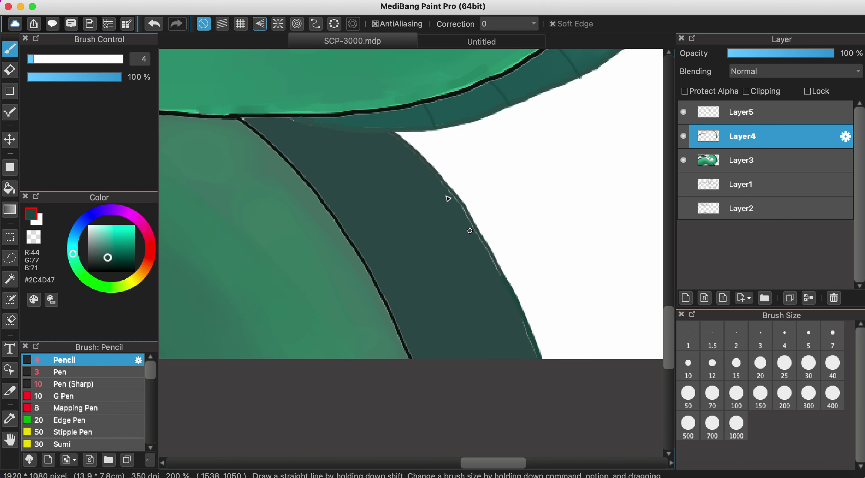
pyautogui.scroll(2, 444, 192)
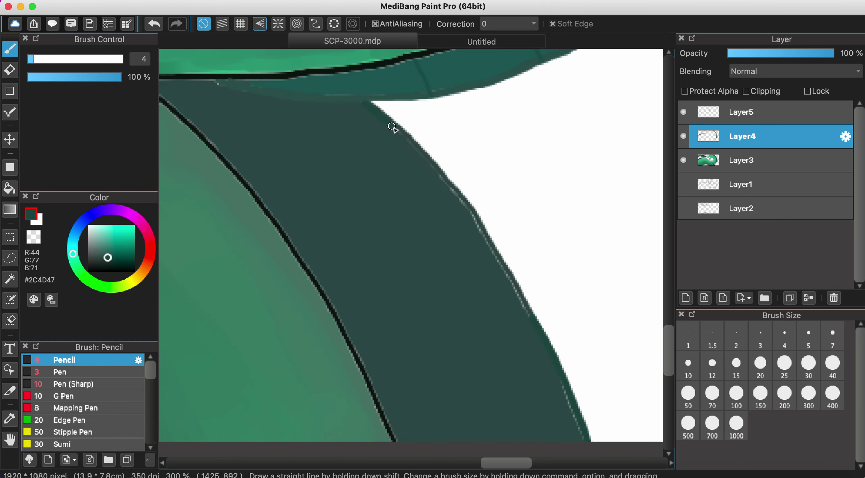
pyautogui.moveTo(444, 177); pyautogui.dragTo(480, 222)
pyautogui.moveTo(443, 179); pyautogui.dragTo(504, 268)
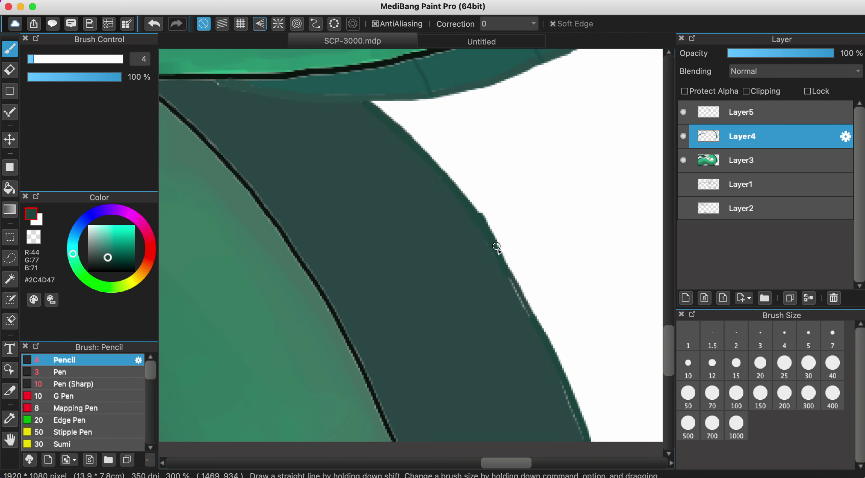
# Cover the remaining pale gaps along the lower coil fin's outer edge down to the canvas border with #2C4D47.
pyautogui.scroll(-2, 537, 329)
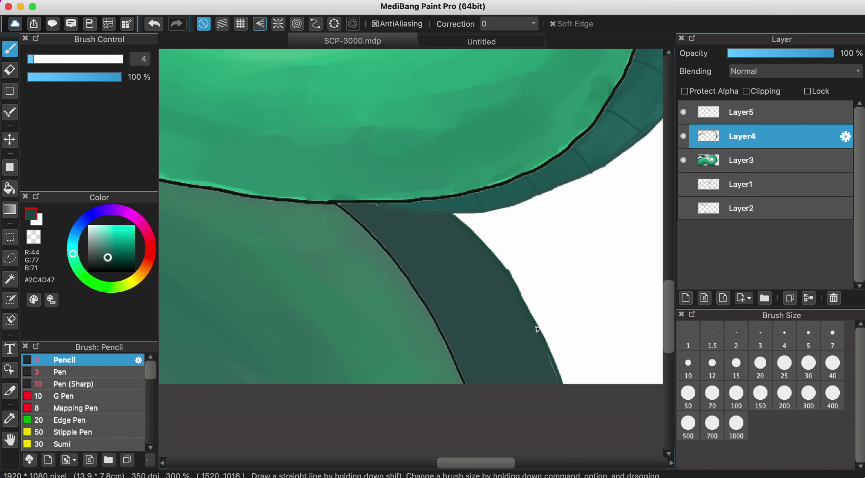
pyautogui.scroll(-3, 538, 325)
pyautogui.scroll(3, 541, 312)
pyautogui.moveTo(493, 218); pyautogui.dragTo(527, 314)
pyautogui.scroll(-1, 508, 231)
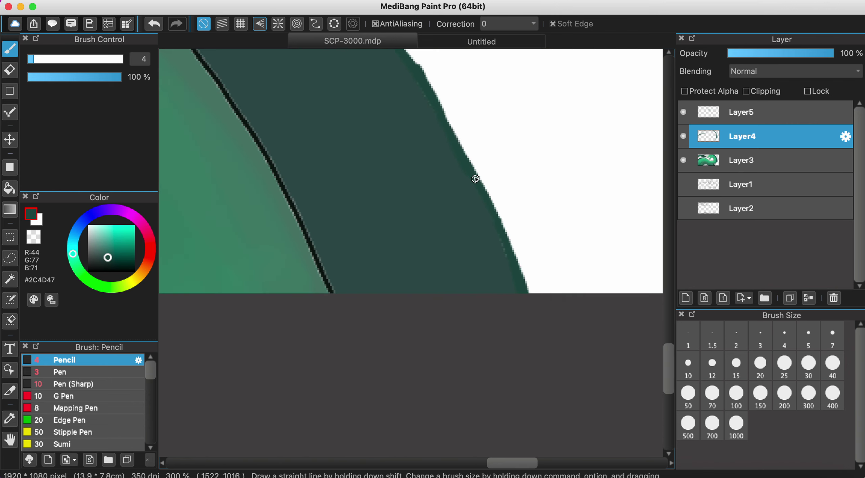
pyautogui.scroll(5, 519, 291)
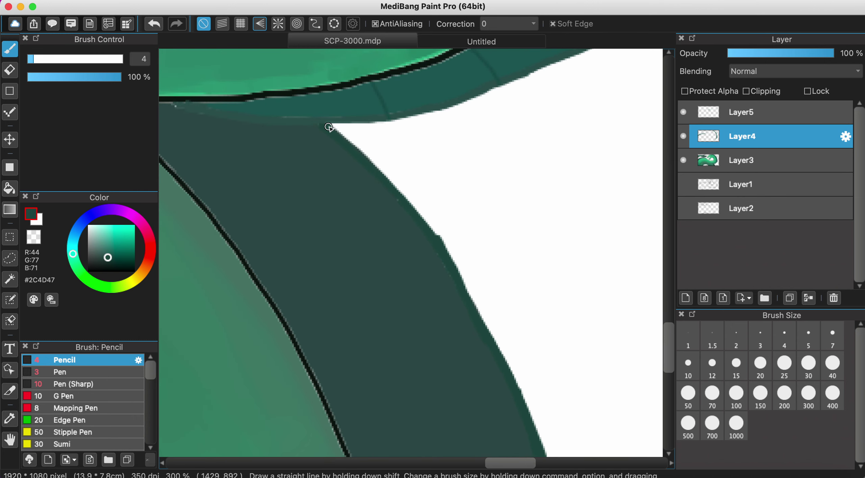
# Sample #385754 where the neck fin meets the lower fin and pencil over the neck fin's ragged underside edge.
pyautogui.rightClick(338, 118)
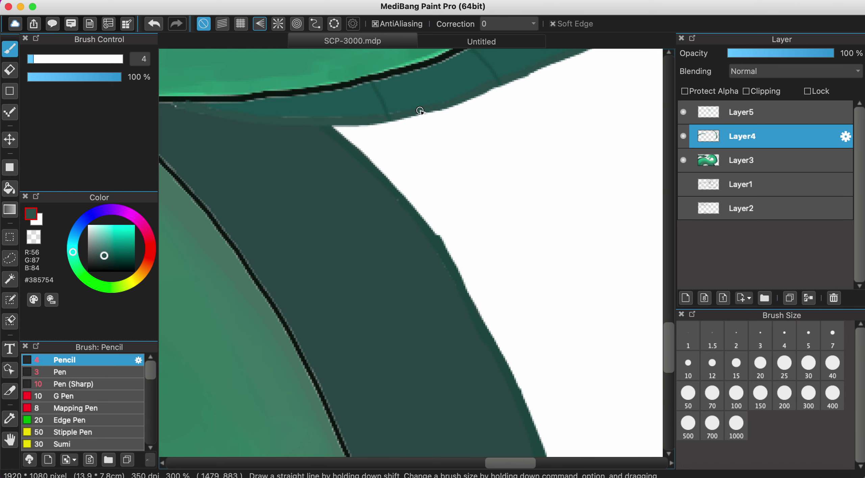
pyautogui.scroll(-2, 432, 108)
pyautogui.scroll(4, 448, 103)
pyautogui.scroll(3, 477, 212)
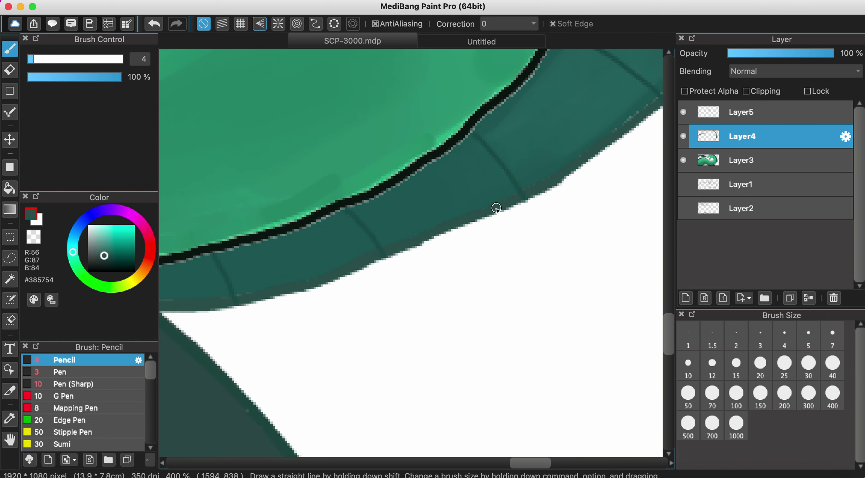
pyautogui.moveTo(496, 208); pyautogui.dragTo(428, 237)
pyautogui.scroll(-1, 413, 246)
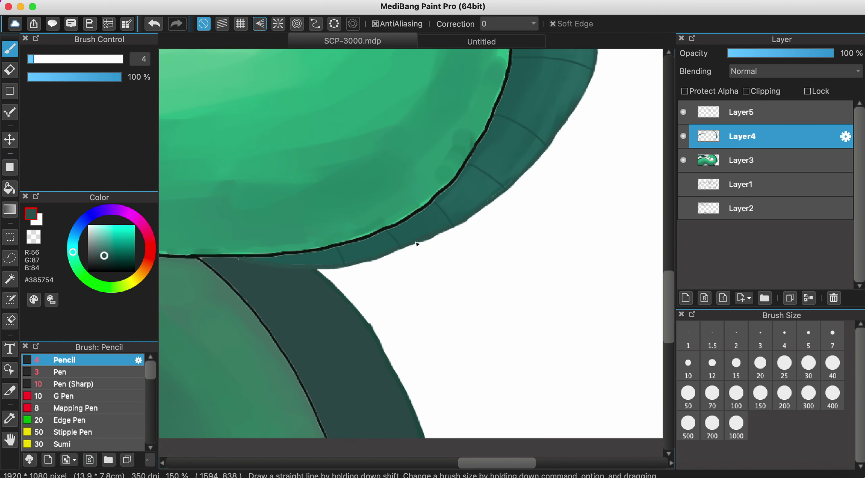
# Pencil over the remaining rough spots along the neck fin's outer edge with the fin's own edge tones #38504E and #385754.
pyautogui.scroll(2, 517, 187)
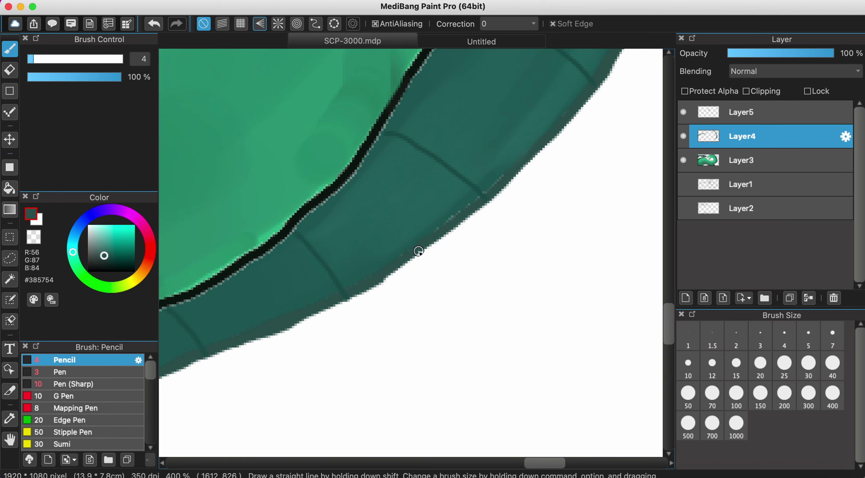
pyautogui.scroll(-5, 444, 236)
pyautogui.scroll(-2, 444, 236)
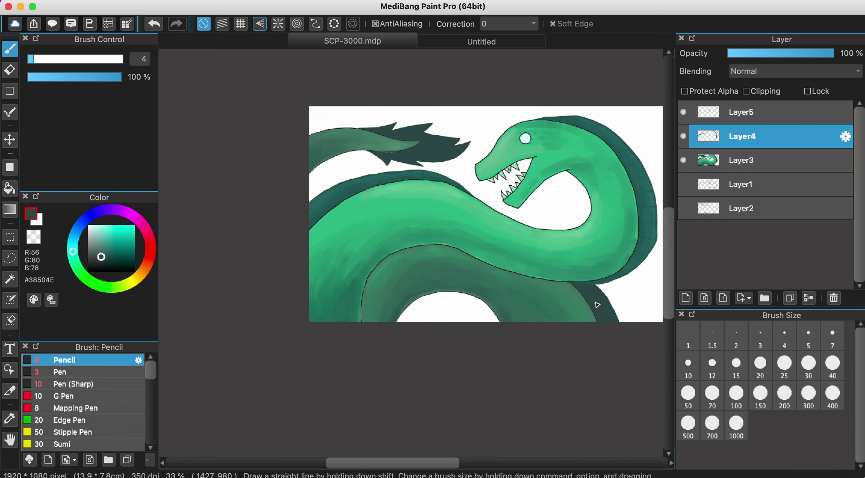
pyautogui.scroll(8, 597, 305)
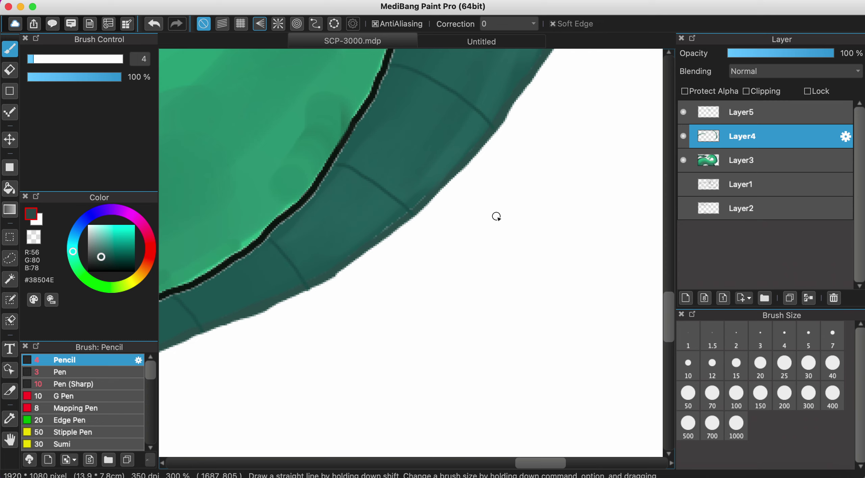
pyautogui.scroll(5, 496, 216)
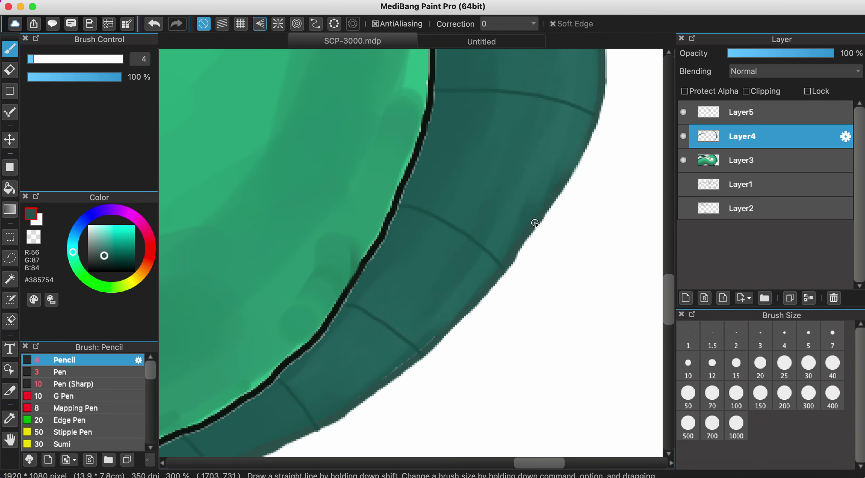
# Sample #325E5B from the neck fin and paint a highlight band near the lower coil fin's outer edge with Watercolor (Wet) at size 10.
pyautogui.keyDown('alt'); pyautogui.click(426, 169); pyautogui.keyUp('alt')
pyautogui.scroll(-5, 425, 169)
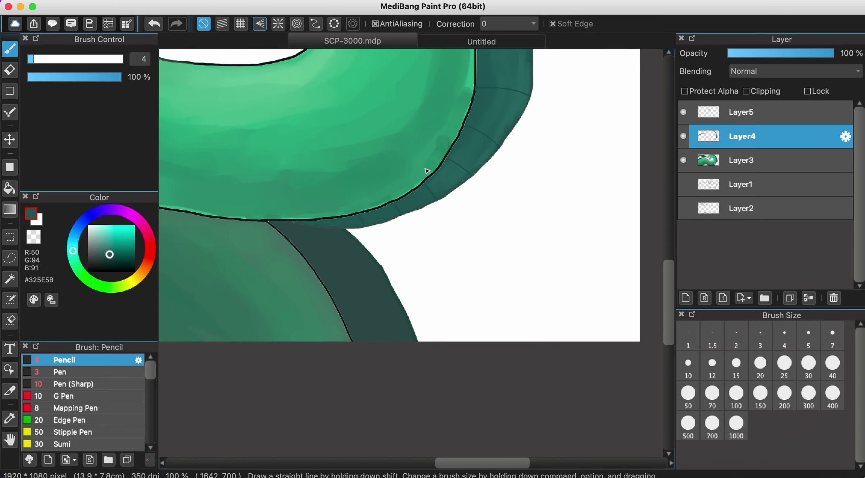
pyautogui.scroll(-3, 120, 380)
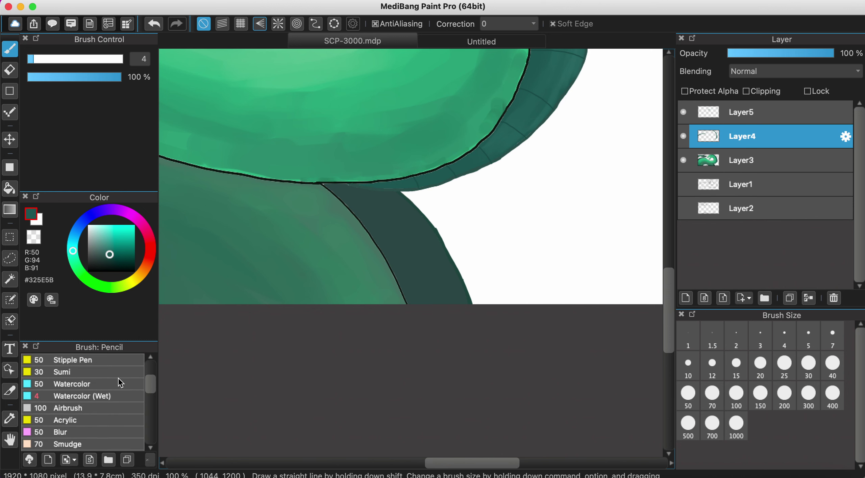
pyautogui.click(103, 393)
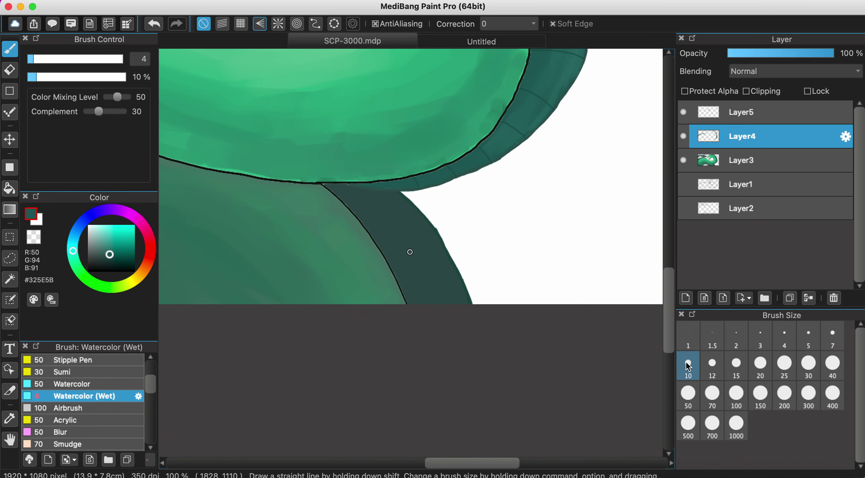
pyautogui.scroll(2, 460, 246)
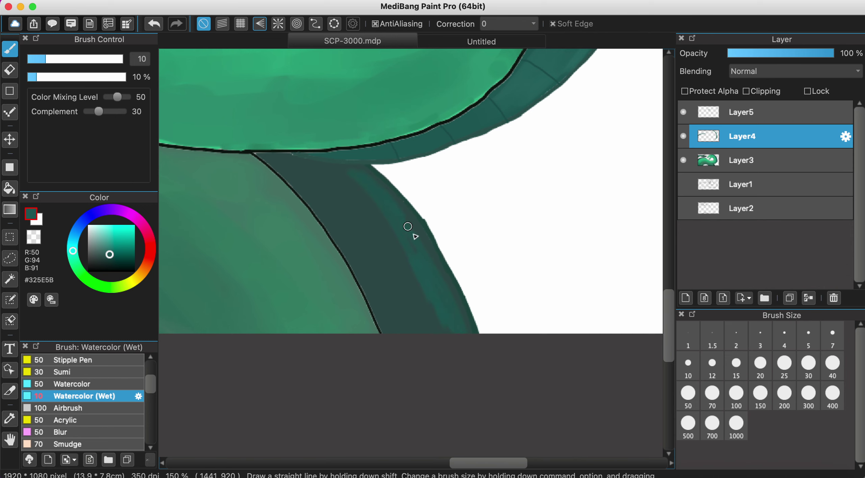
# Examine the flat tail fin and the ribbed upper coil fin for comparison with the lower coil fin.
pyautogui.hscroll(-6, 473, 328)
pyautogui.scroll(2, 473, 327)
pyautogui.scroll(8, 480, 326)
pyautogui.hscroll(-4, 480, 326)
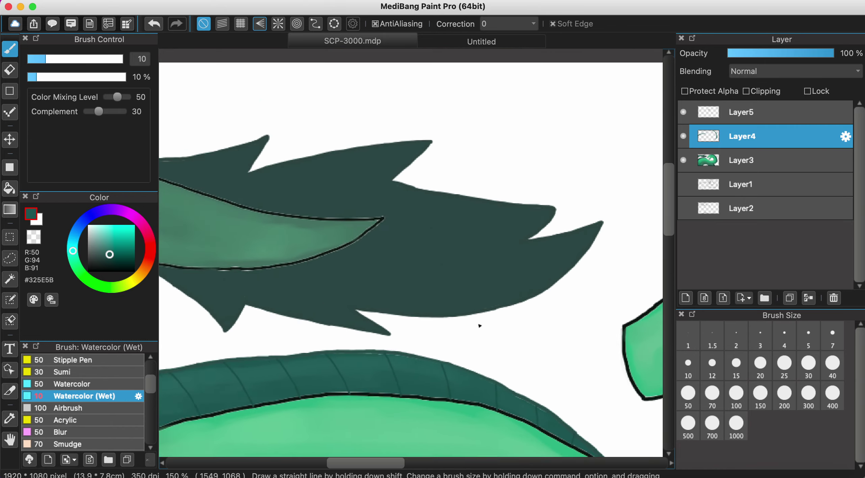
pyautogui.scroll(-3, 480, 326)
pyautogui.scroll(-3, 480, 326)
pyautogui.scroll(1, 479, 326)
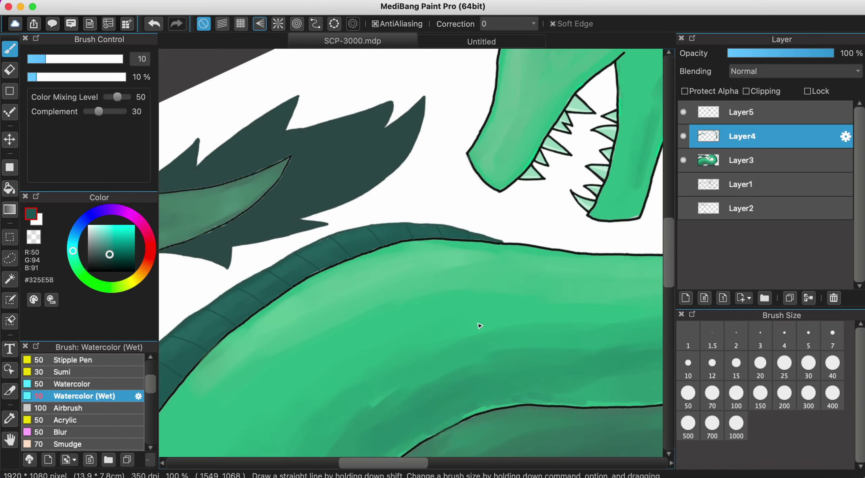
pyautogui.press('Up')
pyautogui.scroll(-8, 535, 291)
pyautogui.hscroll(6, 535, 292)
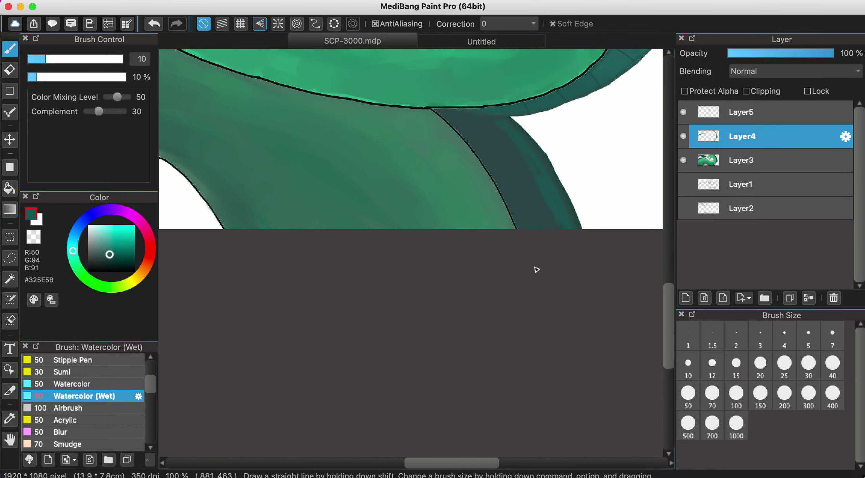
# Build up the lower coil fin's outer highlight, then sample #335956 and blend the highlight's inner side into the dark base.
pyautogui.scroll(3, 548, 148)
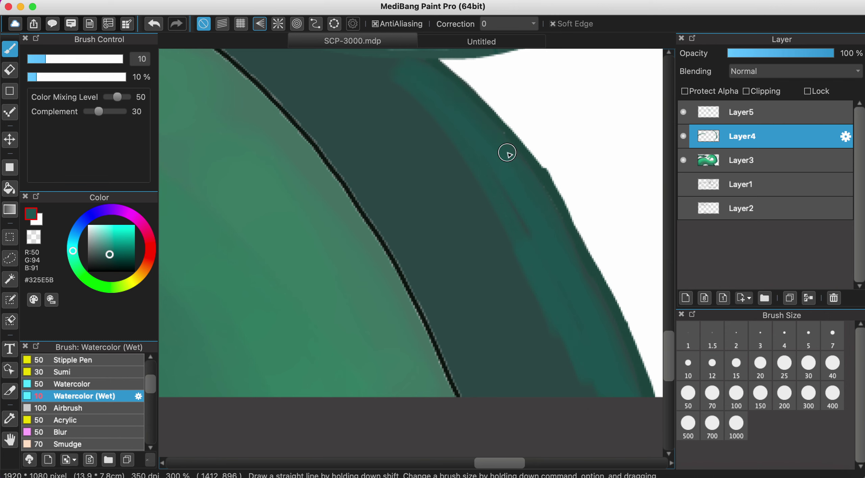
pyautogui.scroll(-3, 508, 154)
pyautogui.scroll(3, 509, 178)
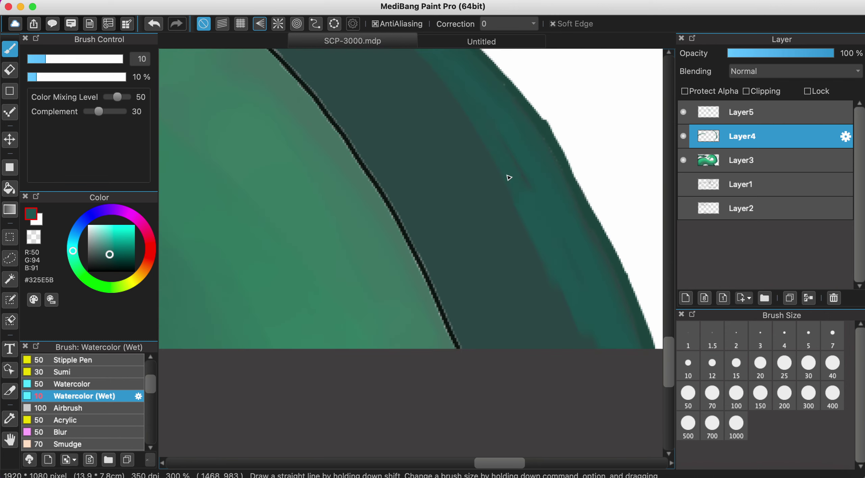
pyautogui.rightClick(470, 135)
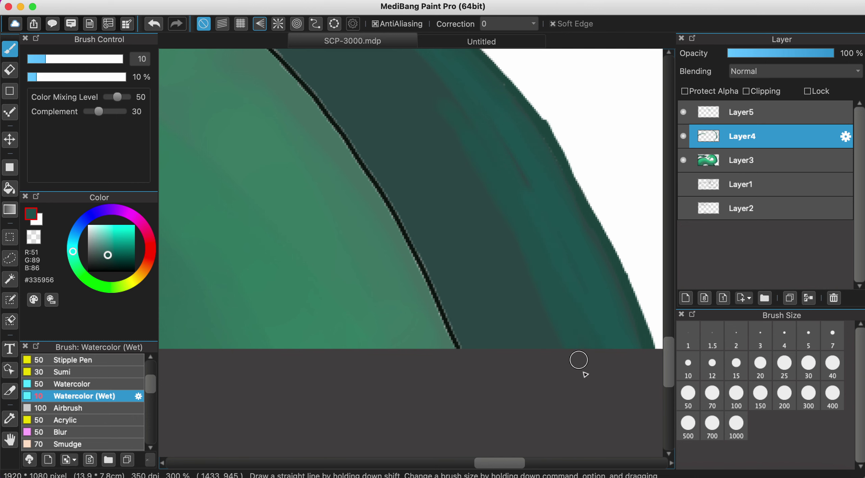
pyautogui.scroll(-3, 567, 394)
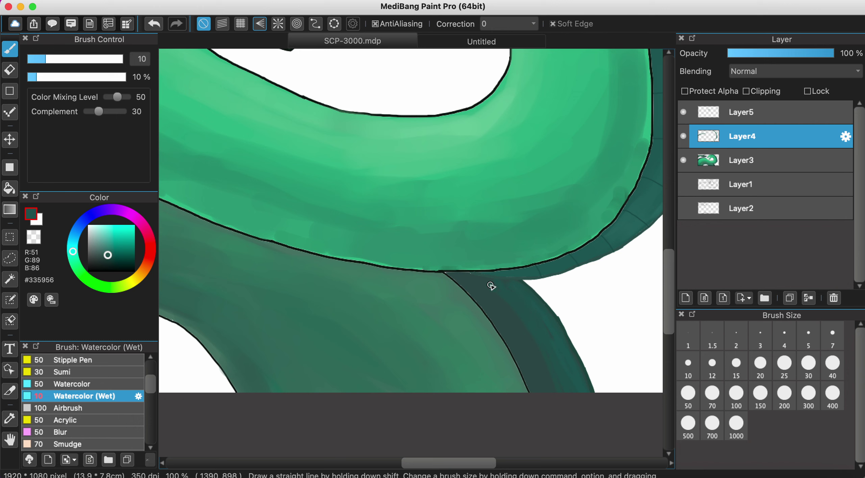
# Increase the watercolor brush to size 20 and blend the lower coil fin's inner area with sampled tones #335653, #38504E and #33514E.
pyautogui.click(758, 369)
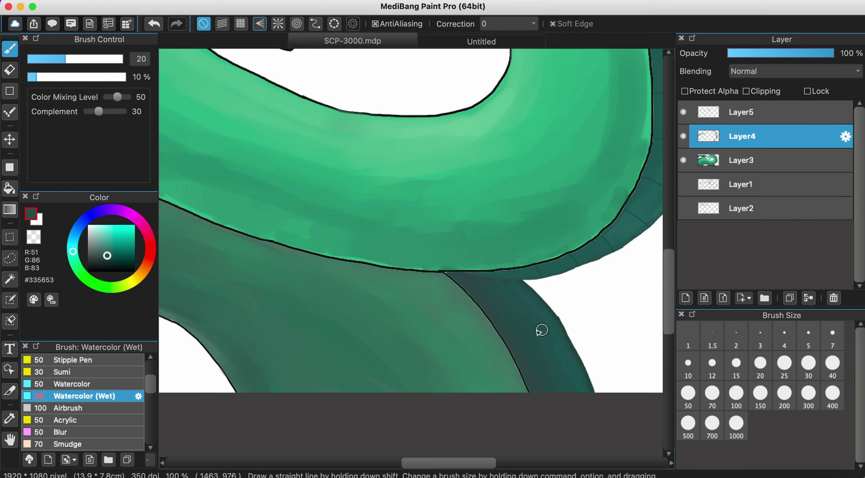
pyautogui.keyDown('alt'); pyautogui.click(497, 296); pyautogui.keyUp('alt')
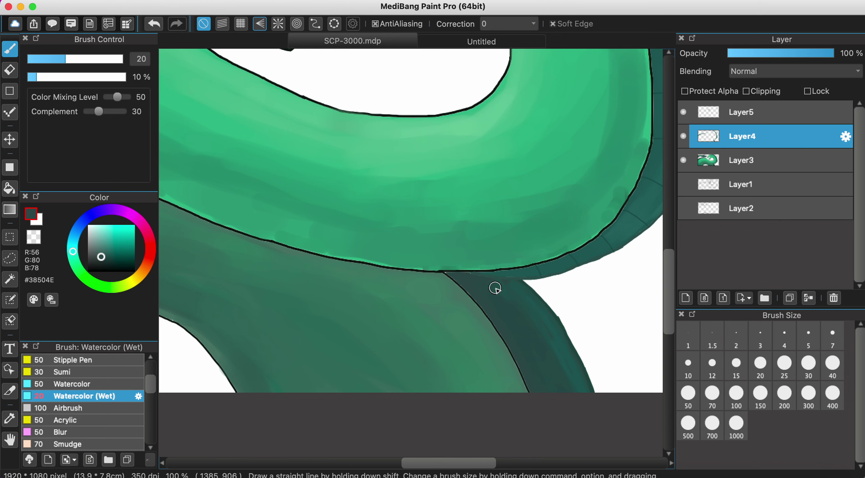
pyautogui.keyDown('alt'); pyautogui.click(554, 340); pyautogui.keyUp('alt')
pyautogui.keyDown('alt'); pyautogui.click(540, 331); pyautogui.keyUp('alt')
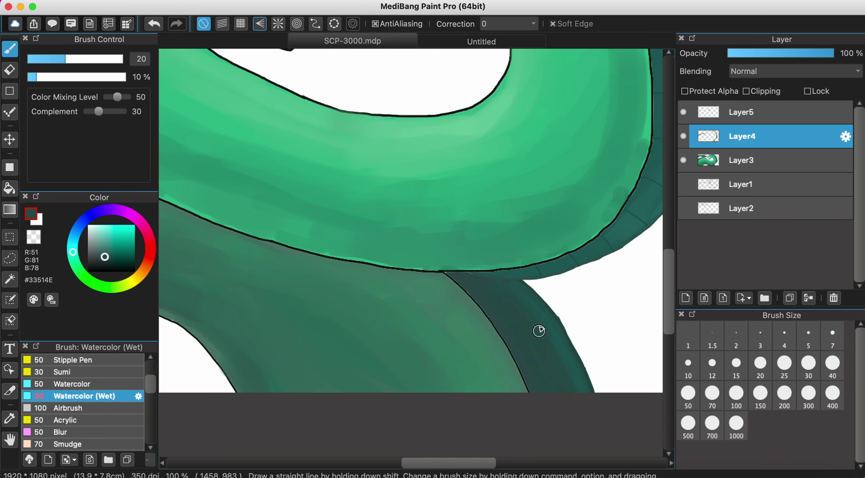
# Soften the lower coil fin's highlight from the neck fin junction down to the canvas border with #33514E at size 20.
pyautogui.scroll(-3, 571, 359)
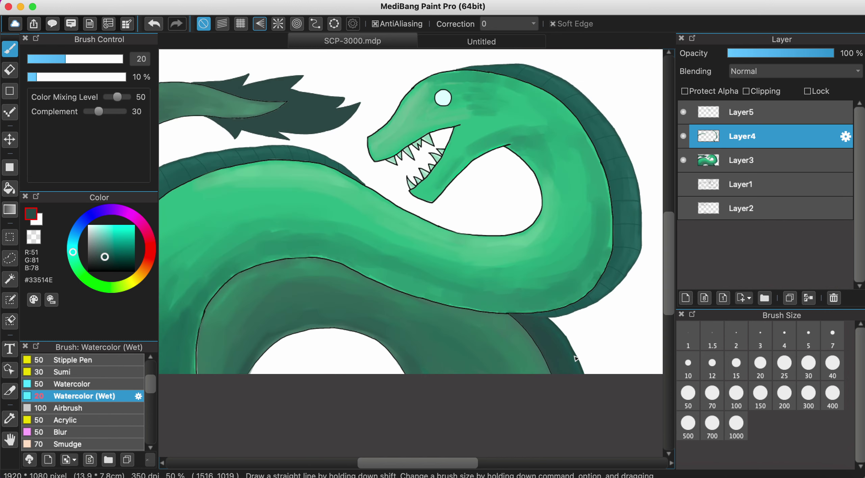
pyautogui.scroll(3, 548, 323)
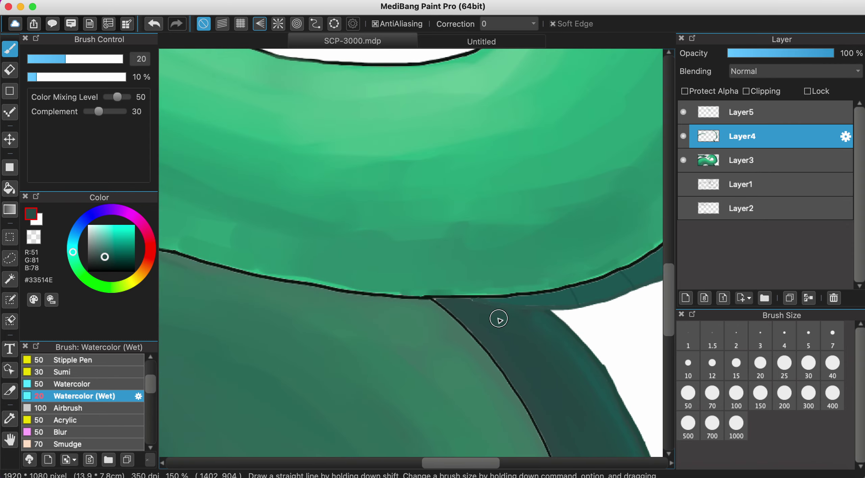
pyautogui.scroll(-3, 482, 315)
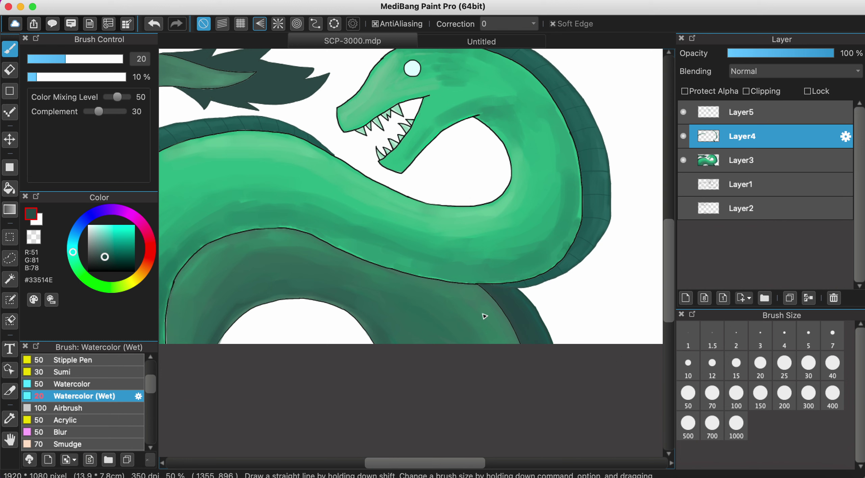
pyautogui.scroll(3, 532, 316)
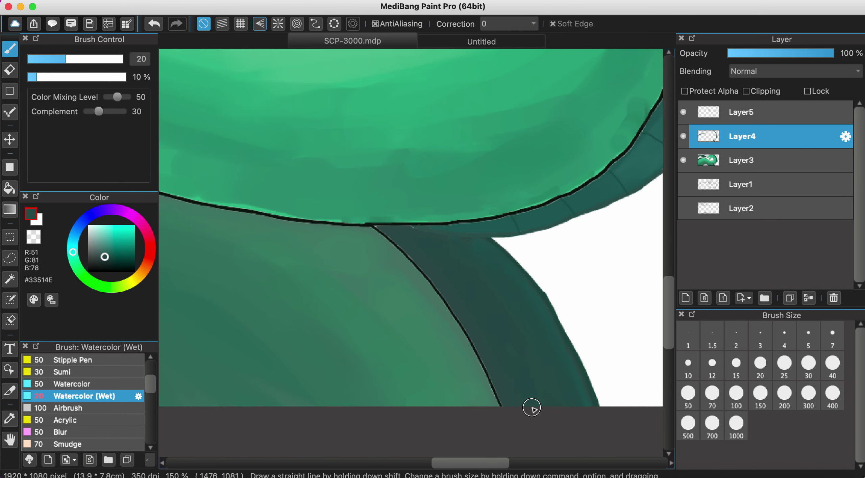
pyautogui.scroll(-3, 533, 368)
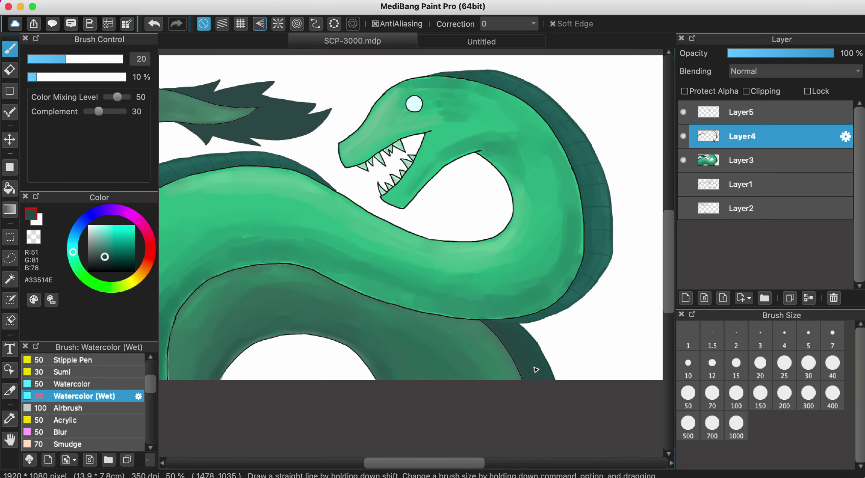
# Brush faint #33514E watercolor shading onto the tail fin's upper spikes and rear lobe at size 20.
pyautogui.scroll(3, 449, 137)
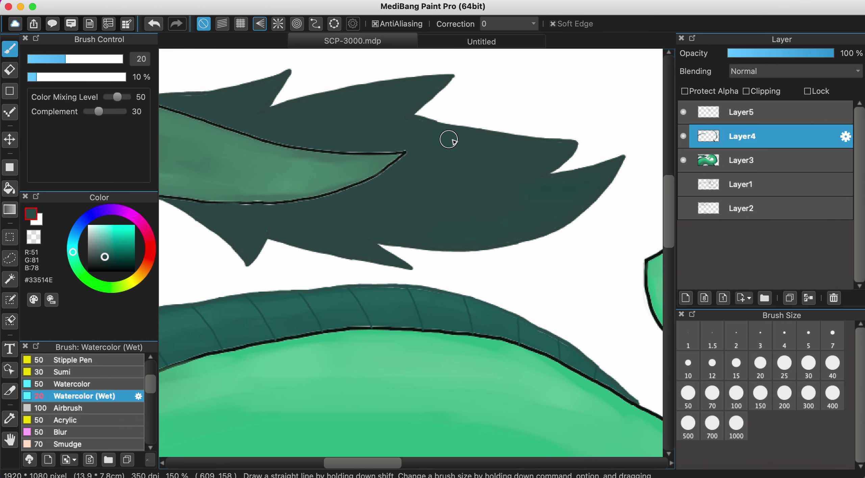
pyautogui.scroll(-3, 556, 195)
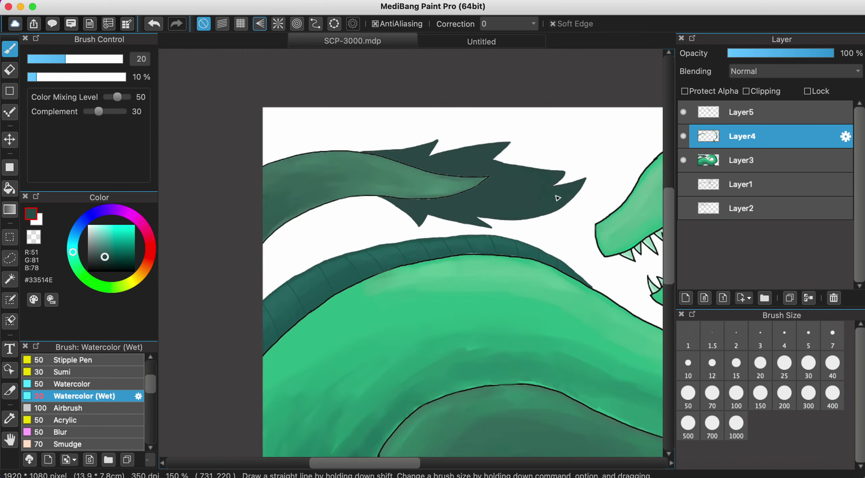
pyautogui.scroll(4, 513, 176)
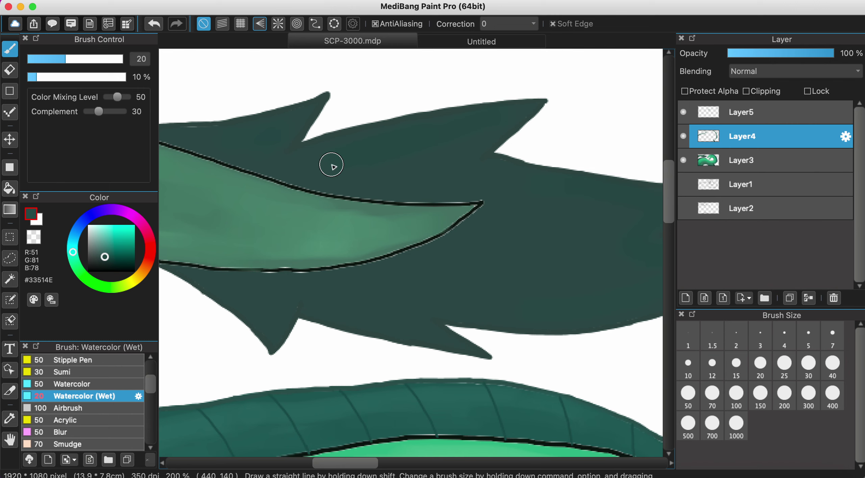
pyautogui.press('super+minus')
# Sample #305653 from the top of the lower coil fin and paint watercolor highlights on the tail fin's lower spikes at size 15.
pyautogui.scroll(-10, 436, 208)
pyautogui.hscroll(12, 436, 208)
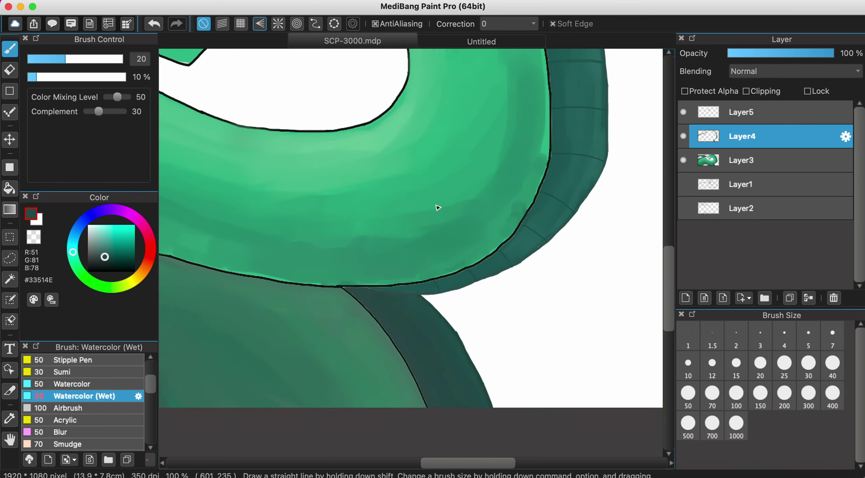
pyautogui.scroll(2, 392, 268)
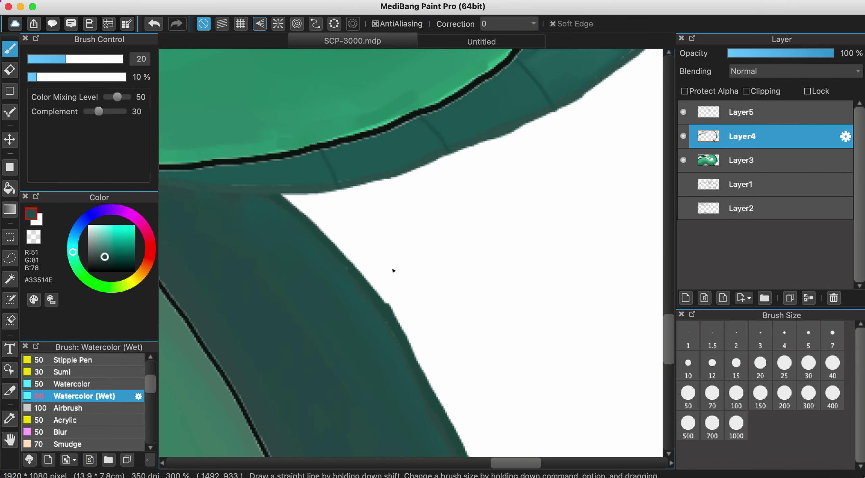
pyautogui.keyDown('alt'); pyautogui.click(287, 229); pyautogui.keyUp('alt')
pyautogui.scroll(-1, 319, 217)
pyautogui.scroll(-8, 319, 217)
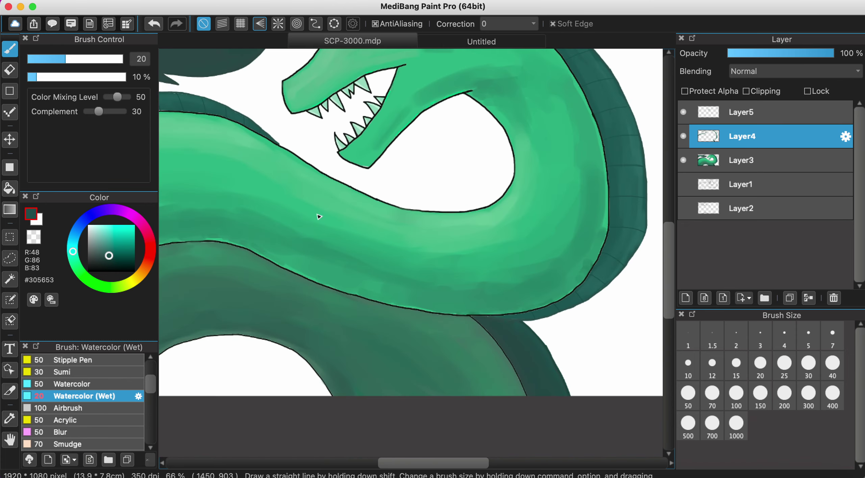
pyautogui.scroll(5, 318, 216)
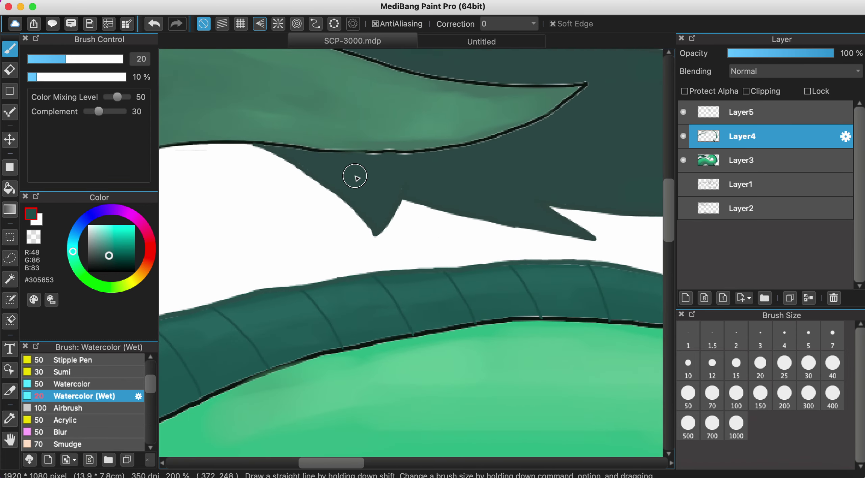
pyautogui.click(784, 364)
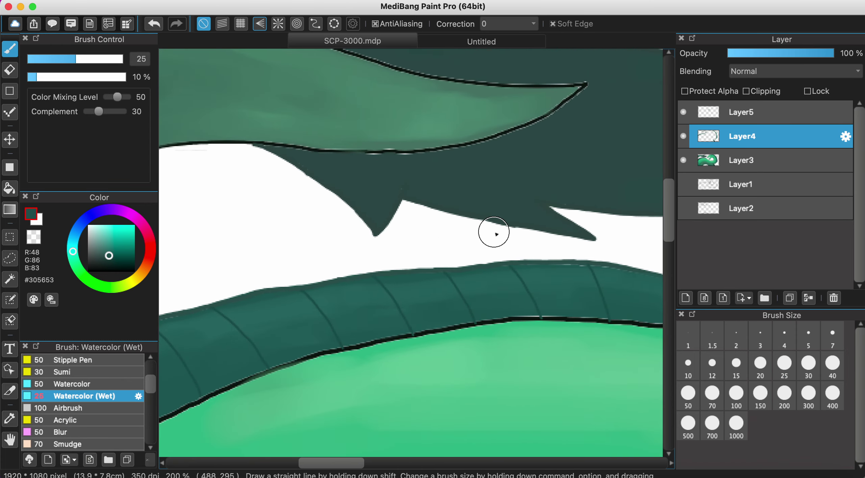
pyautogui.scroll(1, 494, 232)
pyautogui.click(736, 363)
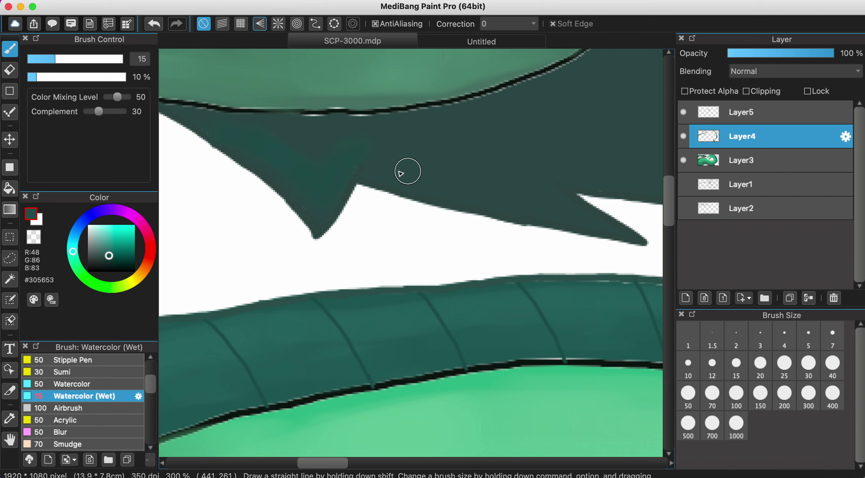
pyautogui.moveTo(371, 160)
pyautogui.mouseDown()
pyautogui.moveTo(421, 183)
pyautogui.moveTo(573, 211)
pyautogui.moveTo(504, 151)
pyautogui.moveTo(587, 178)
pyautogui.moveTo(526, 163)
pyautogui.moveTo(629, 166)
pyautogui.mouseUp()
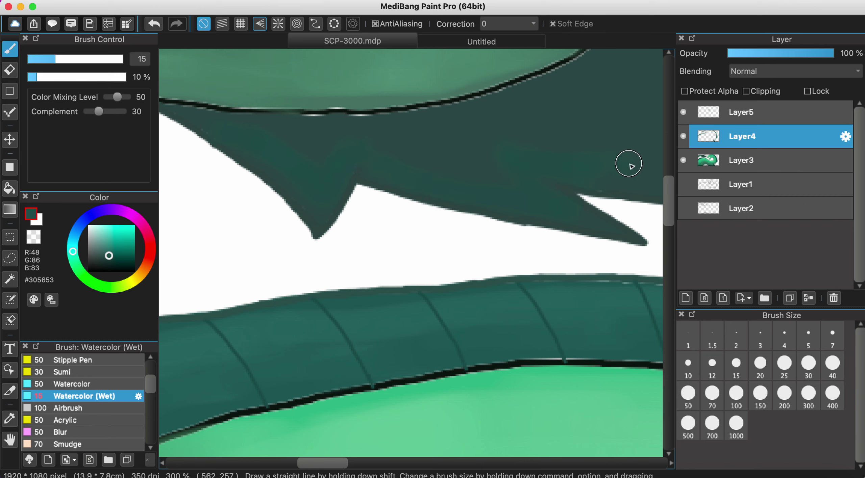
# Extend the #305653 watercolor highlight along the tail fin's underside toward its long rear tip.
pyautogui.scroll(-1, 632, 166)
pyautogui.hscroll(1, 632, 166)
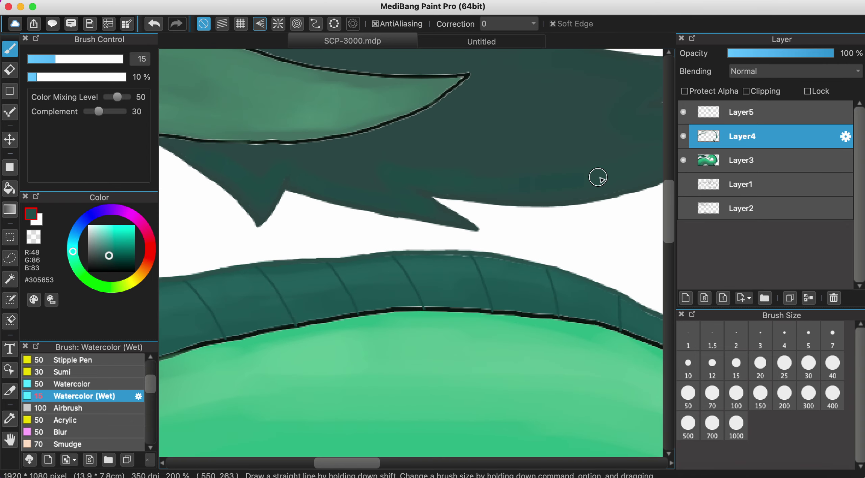
pyautogui.hscroll(5, 598, 177)
pyautogui.scroll(2, 598, 178)
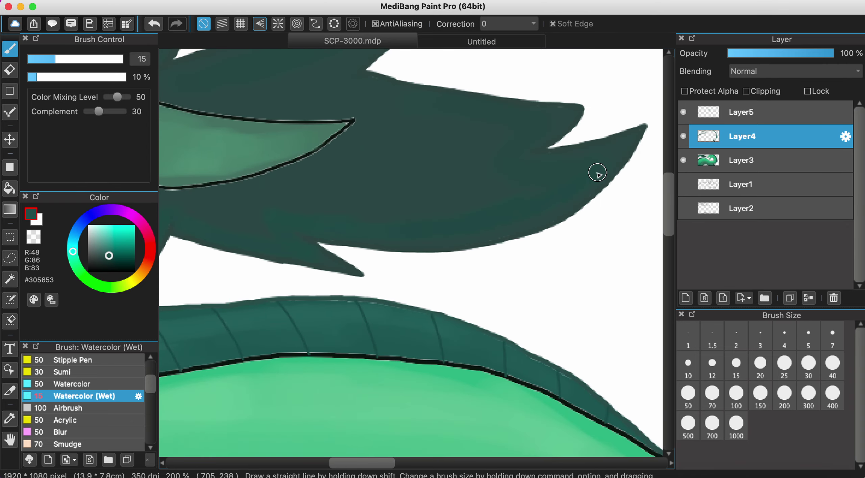
pyautogui.hscroll(-6, 505, 182)
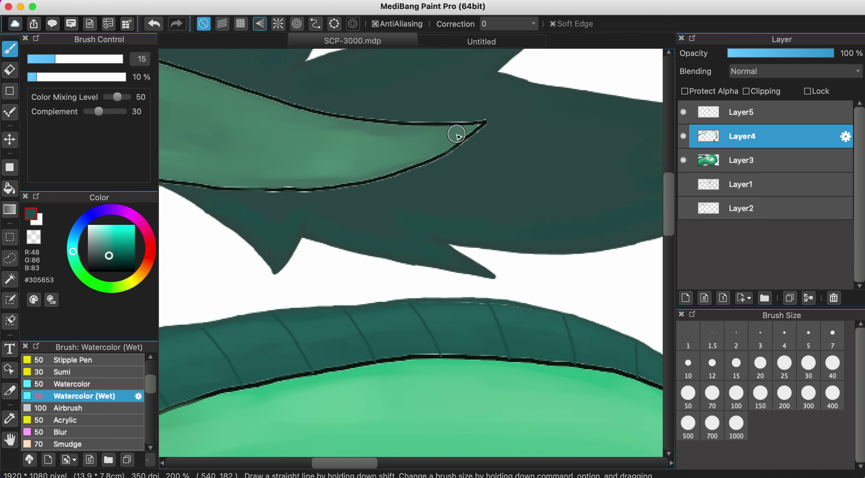
pyautogui.keyDown('alt'); pyautogui.click(456, 135); pyautogui.keyUp('alt')
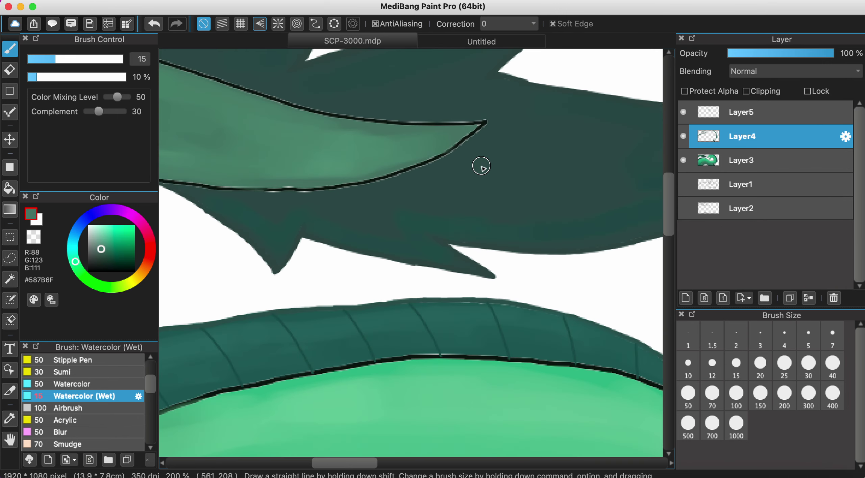
pyautogui.moveTo(481, 166); pyautogui.dragTo(583, 167)
pyautogui.click(164, 24)
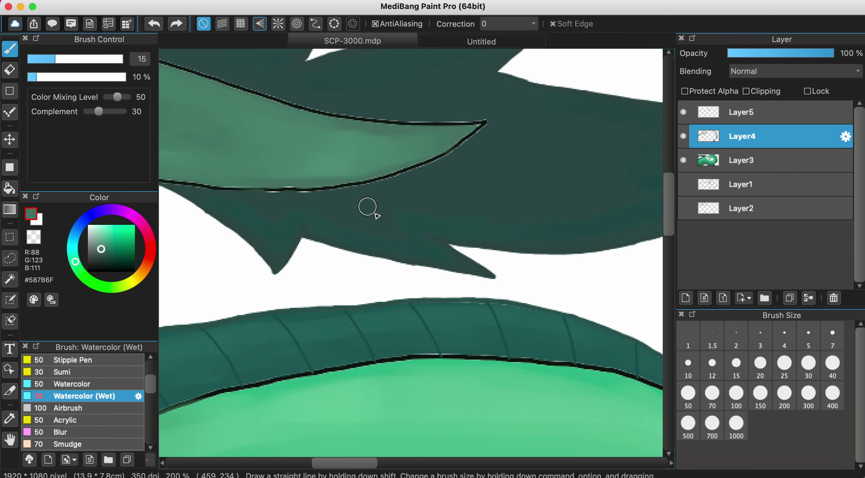
# Sample #3A6966 from the ribbed fin on the coil below the tail and paint size 15 watercolor highlights across the tail fin's spikes.
pyautogui.scroll(-2, 375, 214)
pyautogui.scroll(-2, 436, 180)
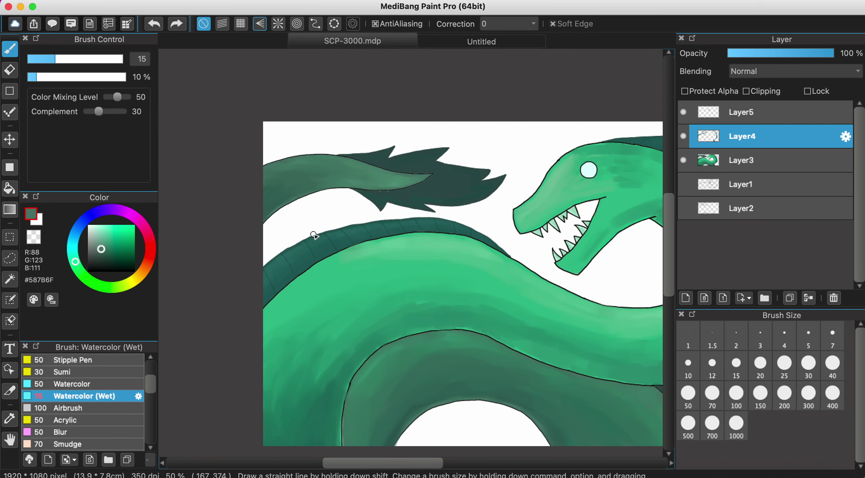
pyautogui.scroll(3, 315, 236)
pyautogui.keyDown('alt'); pyautogui.click(330, 249); pyautogui.keyUp('alt')
pyautogui.scroll(-3, 331, 250)
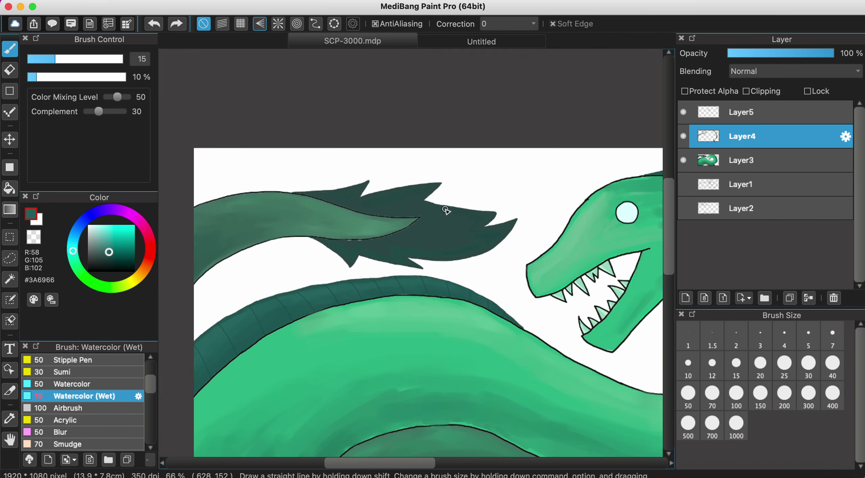
pyautogui.scroll(3, 446, 210)
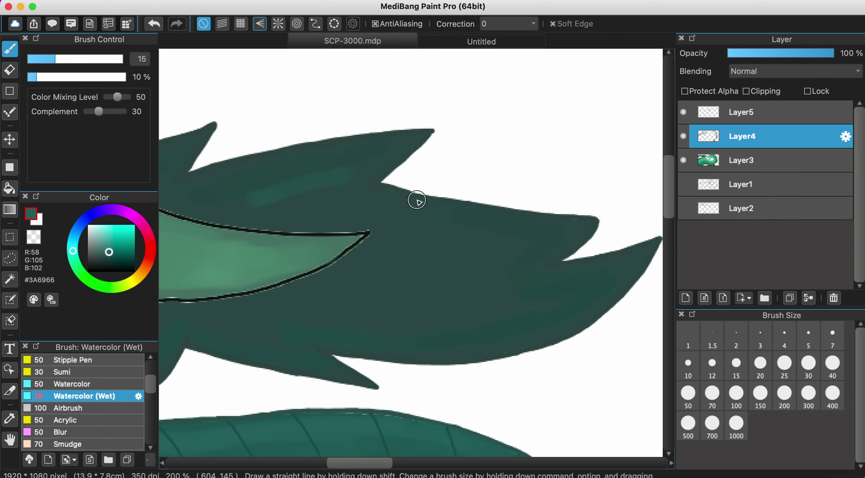
pyautogui.moveTo(391, 217); pyautogui.dragTo(543, 231)
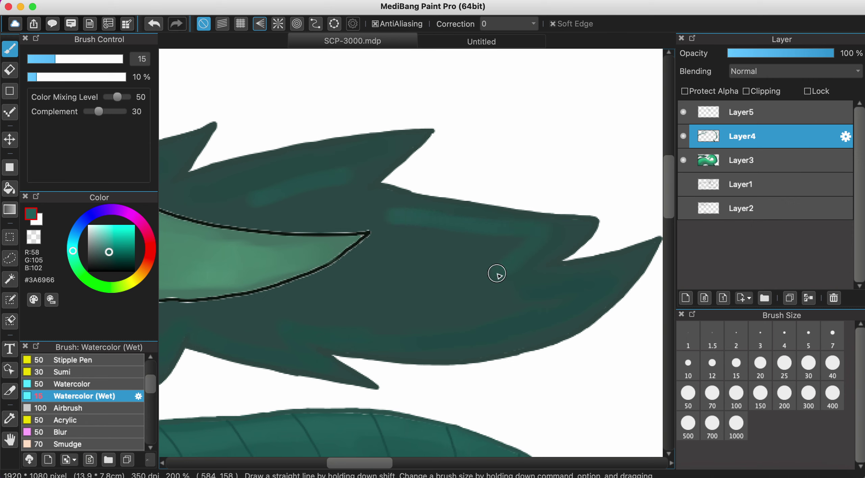
pyautogui.moveTo(527, 296); pyautogui.dragTo(277, 313)
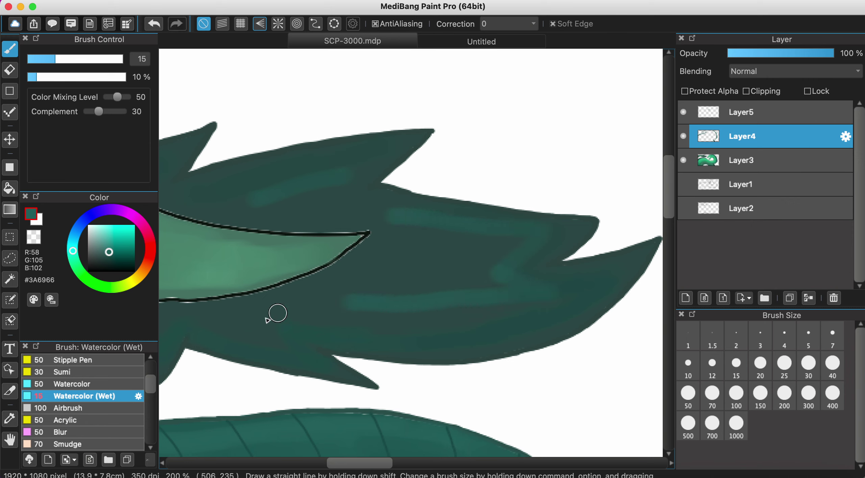
pyautogui.moveTo(202, 324); pyautogui.dragTo(275, 334)
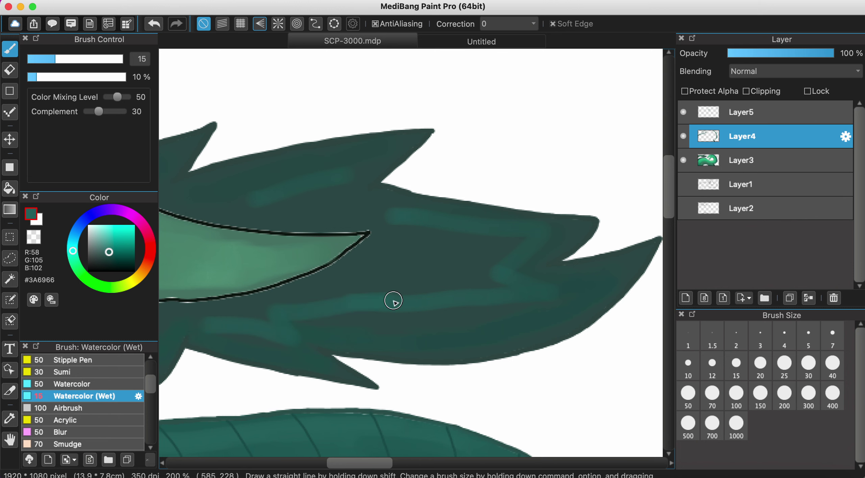
pyautogui.scroll(-2, 393, 302)
pyautogui.scroll(2, 428, 231)
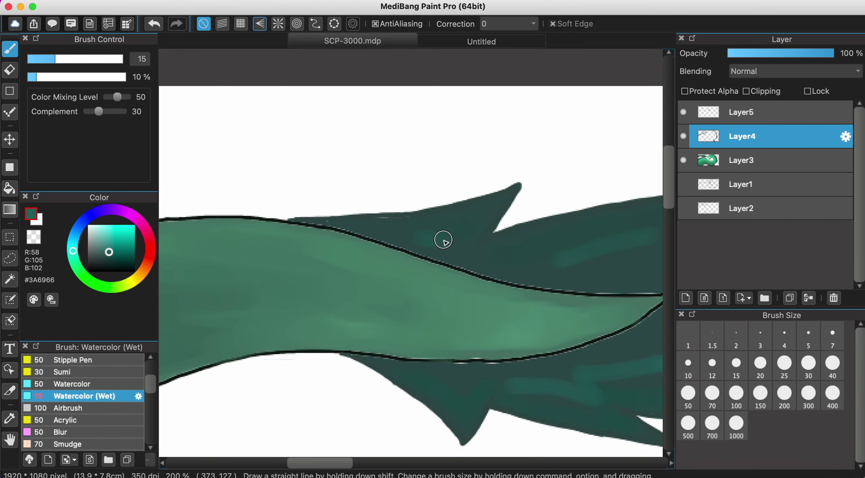
# Sample #38504E from the tail fin's dark area and soften the highlights on its rear lobe with the watercolor brush at size 25.
pyautogui.scroll(-3, 554, 263)
pyautogui.scroll(-3, 570, 264)
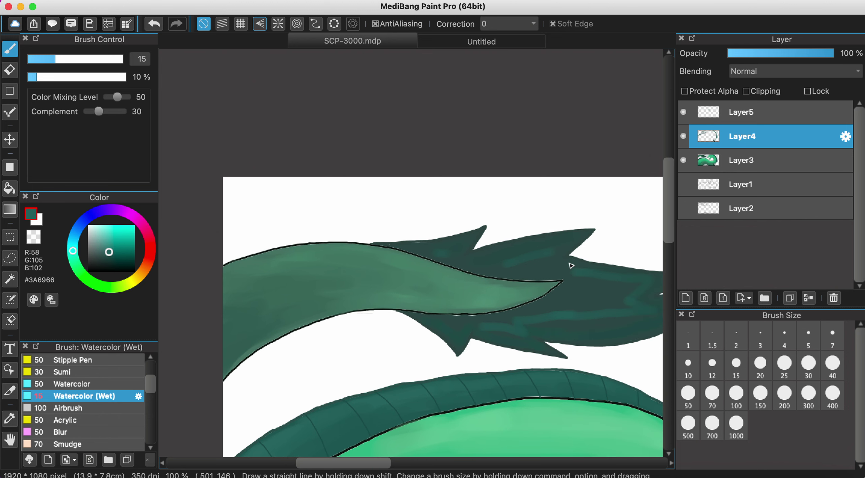
pyautogui.hscroll(10, 570, 265)
pyautogui.scroll(-4, 571, 265)
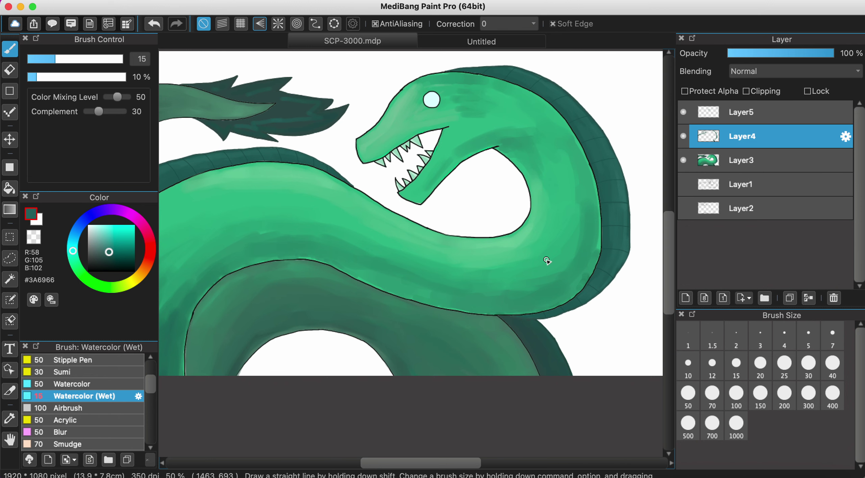
pyautogui.scroll(1, 524, 245)
pyautogui.scroll(2, 366, 166)
pyautogui.scroll(2, 326, 157)
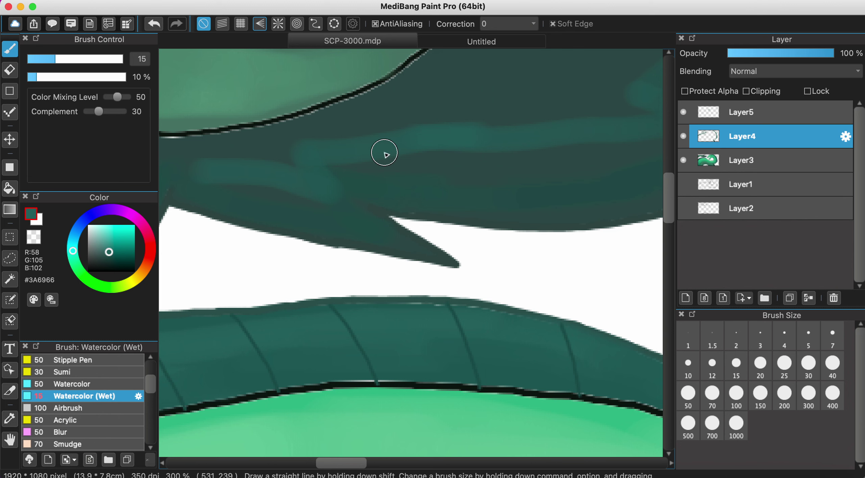
pyautogui.rightClick(492, 120)
pyautogui.scroll(-3, 573, 130)
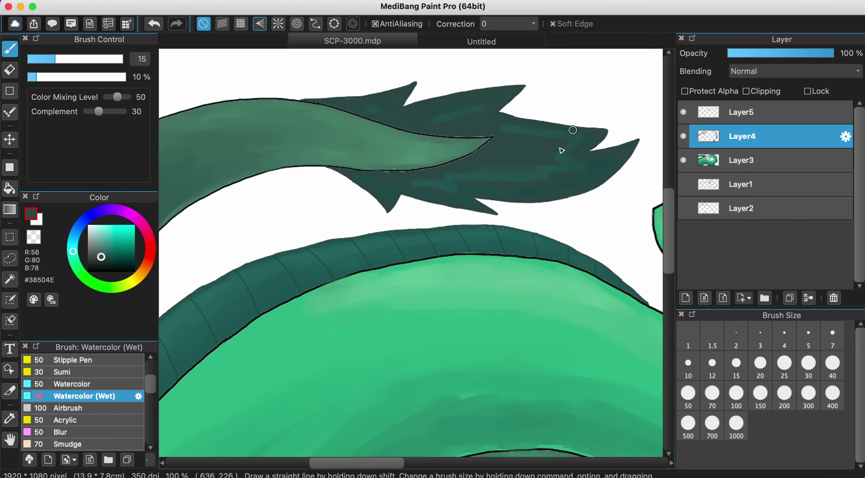
pyautogui.click(783, 366)
pyautogui.scroll(1, 522, 114)
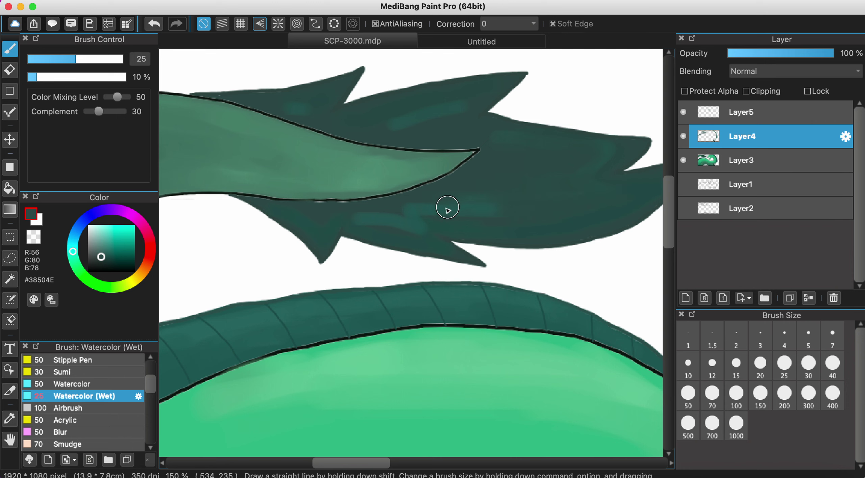
# Blend the highlights on the tail fin's upper spikes into the base, resampling the fin's teal tones such as #375957 and #345250.
pyautogui.keyDown('alt'); pyautogui.click(410, 123); pyautogui.keyUp('alt')
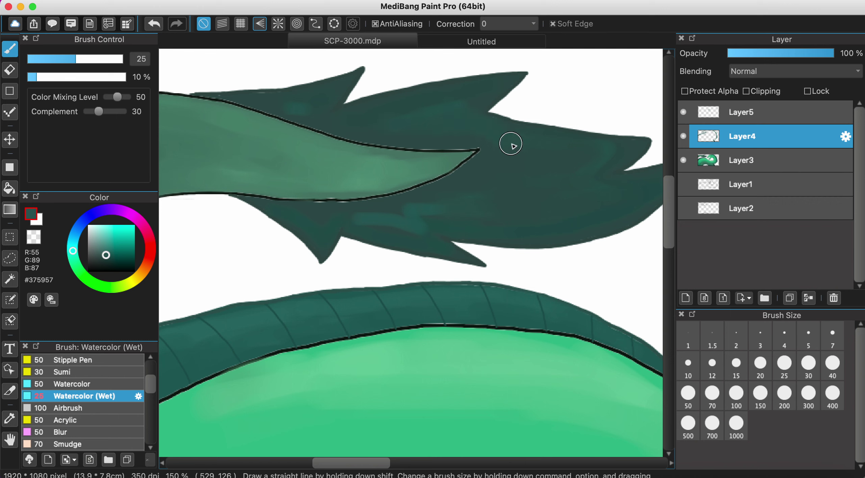
pyautogui.keyDown('alt'); pyautogui.click(382, 118); pyautogui.keyUp('alt')
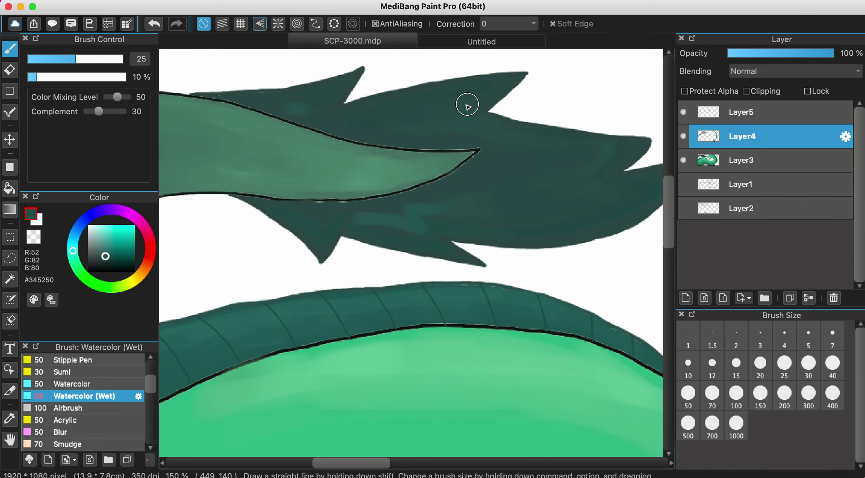
pyautogui.moveTo(308, 116)
pyautogui.mouseDown()
pyautogui.moveTo(274, 103)
pyautogui.moveTo(282, 104)
pyautogui.mouseUp()
pyautogui.keyDown('alt'); pyautogui.click(289, 107); pyautogui.keyUp('alt')
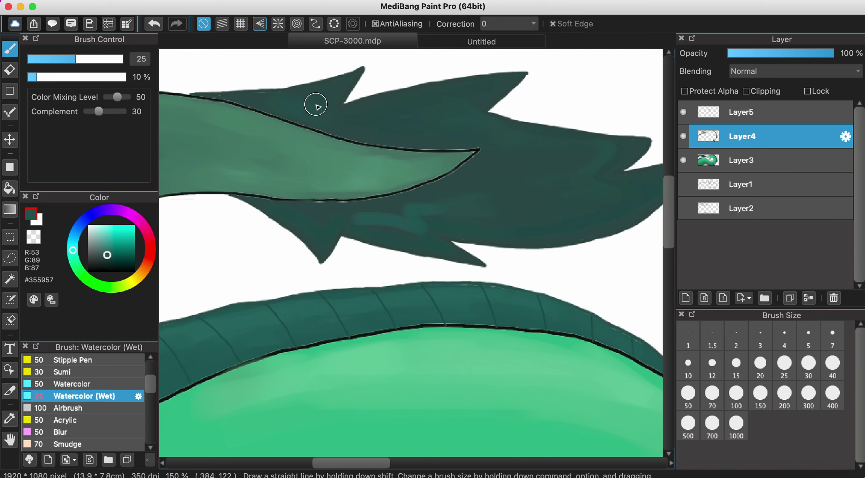
# Blend the highlights on the tail fin's lower spikes below the tail tip using sampled #385F5D and #305350.
pyautogui.keyDown('alt'); pyautogui.click(375, 223); pyautogui.keyUp('alt')
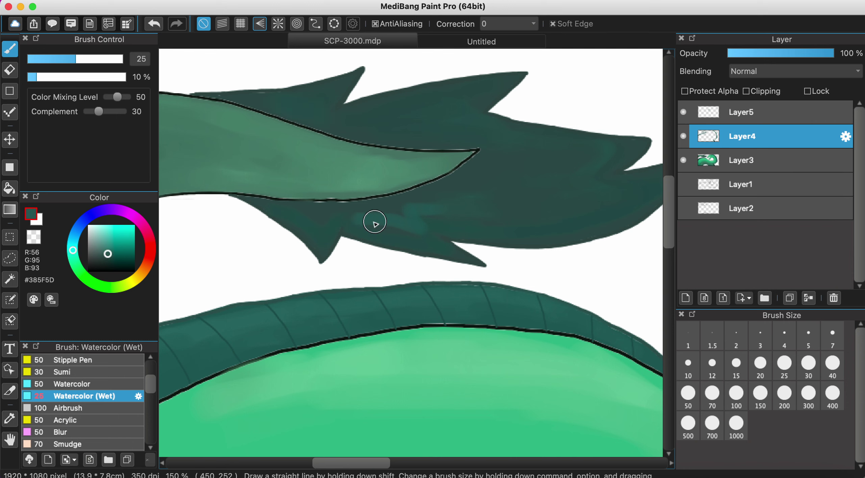
pyautogui.moveTo(362, 222)
pyautogui.mouseDown()
pyautogui.moveTo(416, 235)
pyautogui.moveTo(377, 217)
pyautogui.moveTo(470, 196)
pyautogui.mouseUp()
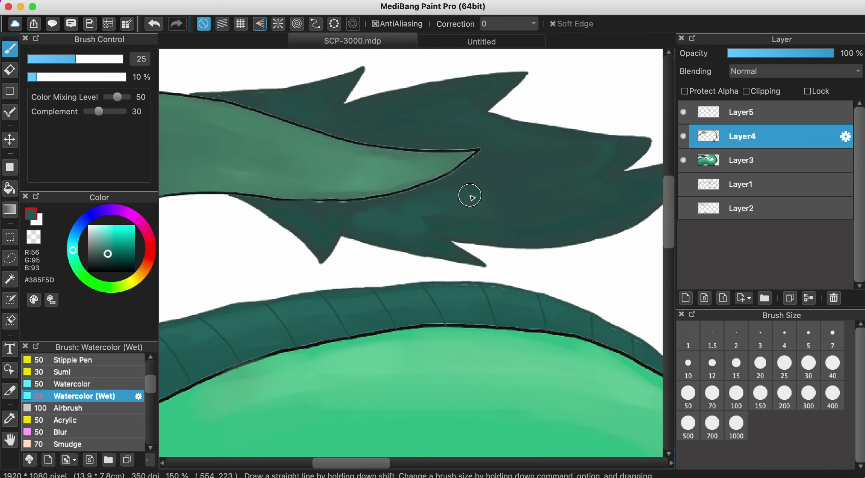
pyautogui.keyDown('alt'); pyautogui.click(449, 229); pyautogui.keyUp('alt')
pyautogui.moveTo(423, 219)
pyautogui.mouseDown()
pyautogui.moveTo(549, 218)
pyautogui.moveTo(475, 203)
pyautogui.mouseUp()
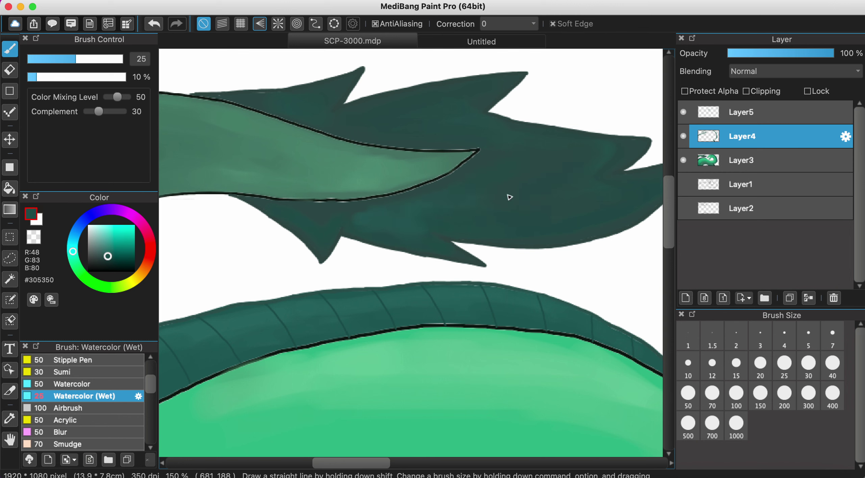
pyautogui.scroll(-2, 335, 221)
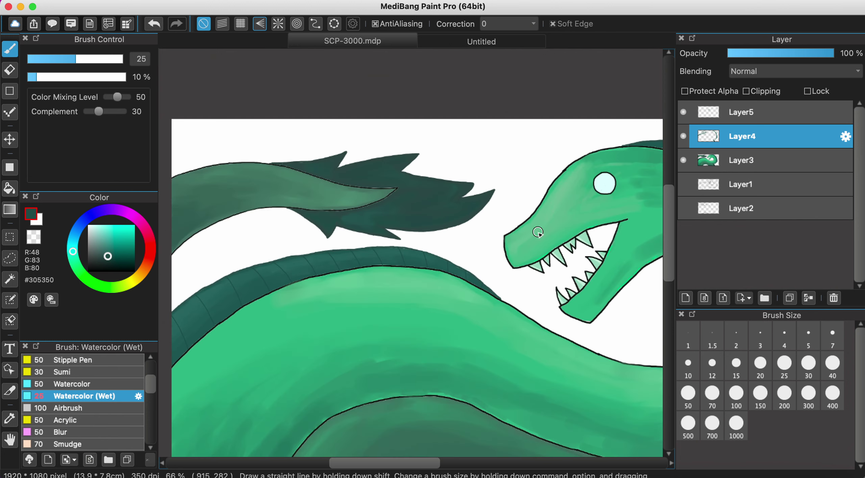
# Sample #355754 and #38504E from the tail fin and smooth the watercolor shading toward its long rear tip.
pyautogui.scroll(3, 474, 196)
pyautogui.keyDown('alt'); pyautogui.click(408, 168); pyautogui.keyUp('alt')
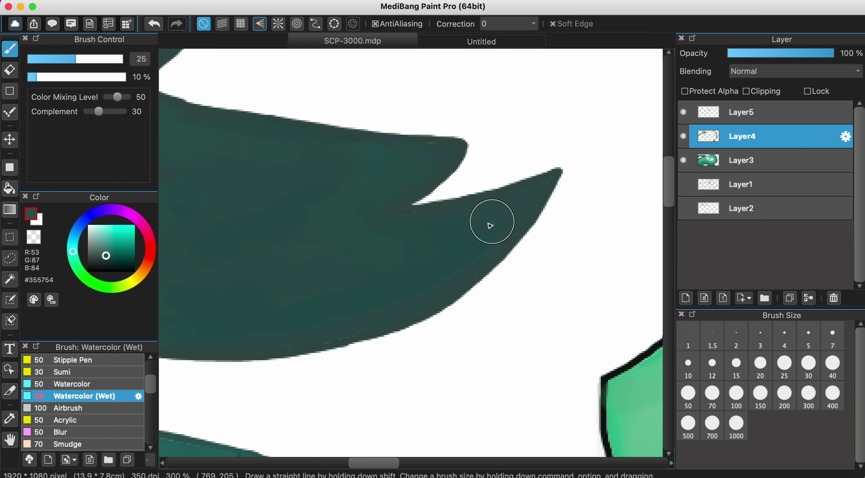
pyautogui.scroll(-3, 373, 287)
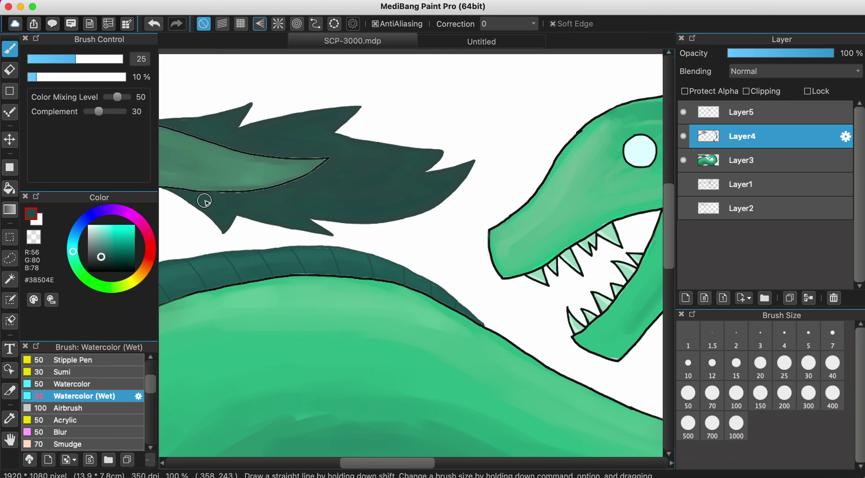
# Switch to the Pencil in #2A4340 on Layer5 and try a size 4 rib line near the top of the lower coil fin.
pyautogui.scroll(-5, 332, 170)
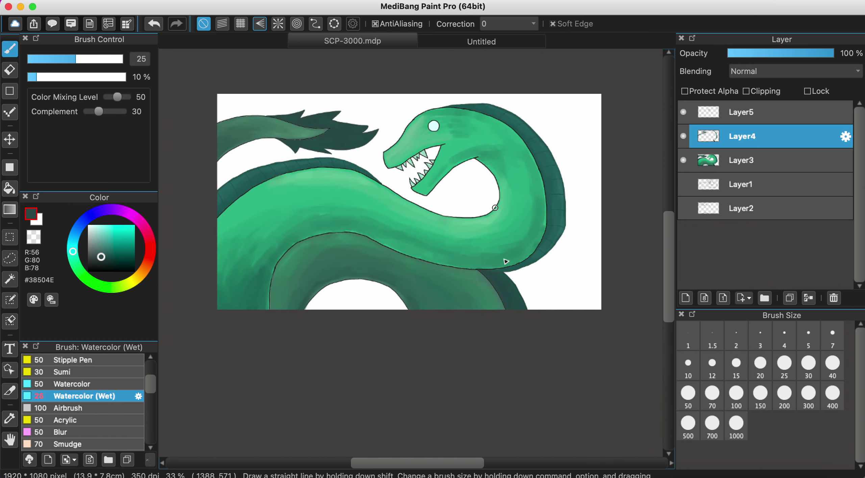
pyautogui.scroll(4, 510, 286)
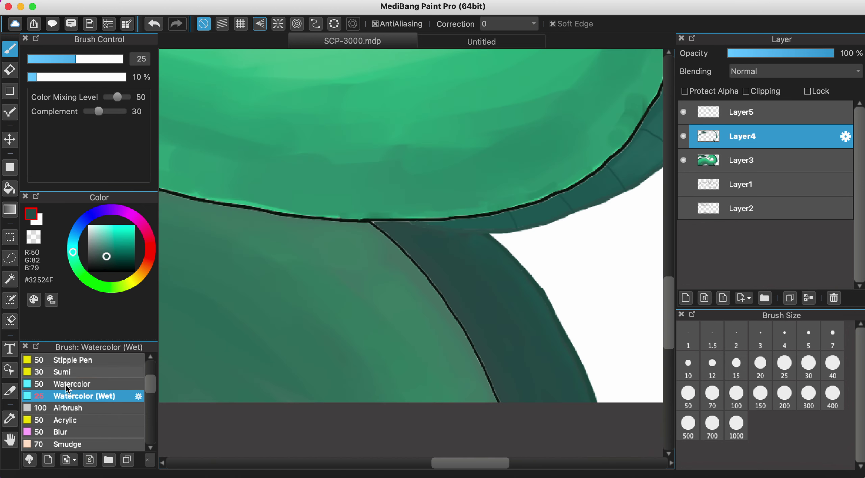
pyautogui.scroll(3, 66, 384)
pyautogui.click(78, 359)
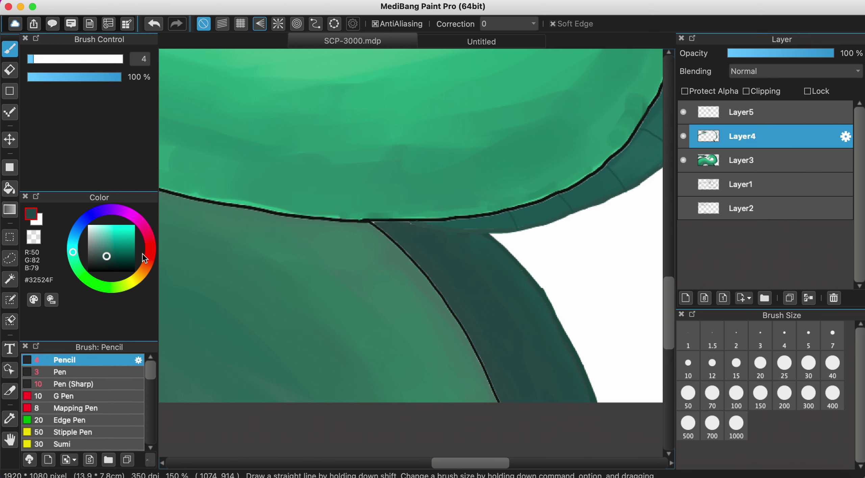
pyautogui.click(106, 259)
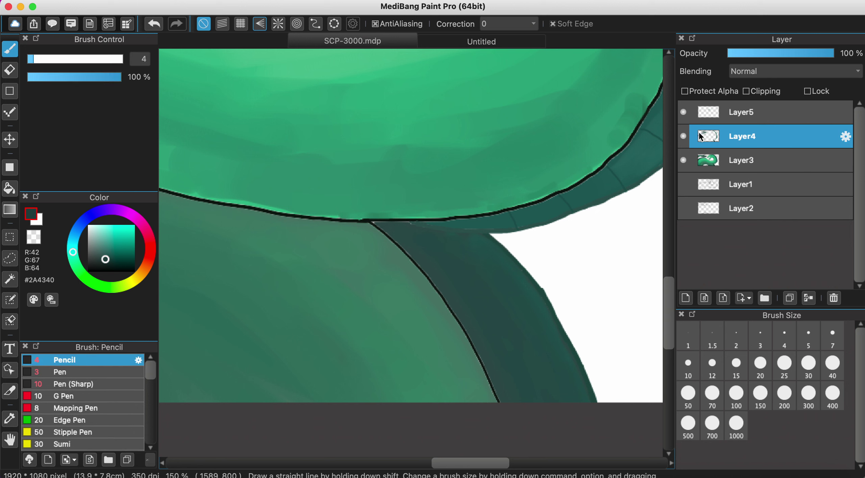
pyautogui.click(699, 112)
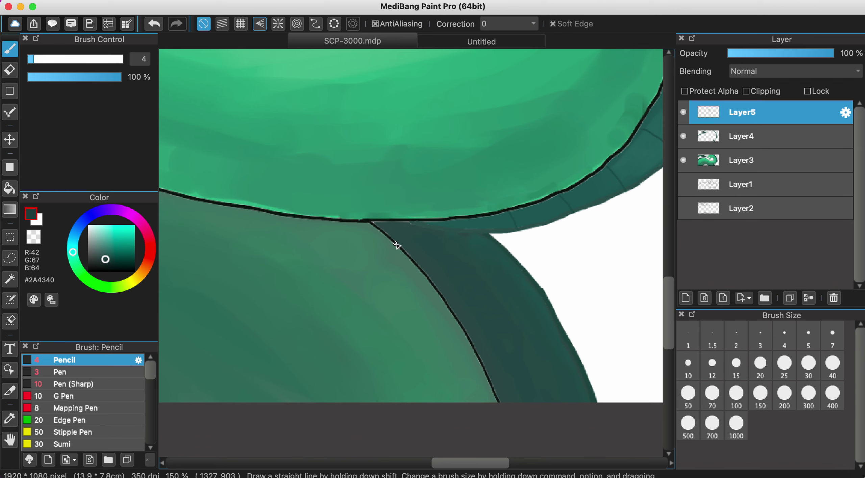
pyautogui.moveTo(450, 243); pyautogui.dragTo(482, 241)
pyautogui.press('super+z')
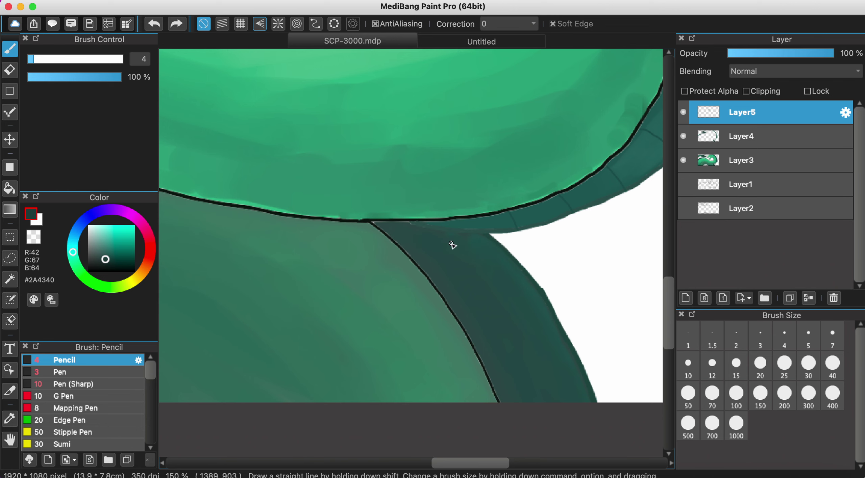
# Draw curved rib lines with a size 3 Pencil across the lower and middle parts of the lower coil fin on Layer5.
pyautogui.scroll(-3, 453, 246)
pyautogui.click(760, 336)
pyautogui.scroll(3, 529, 340)
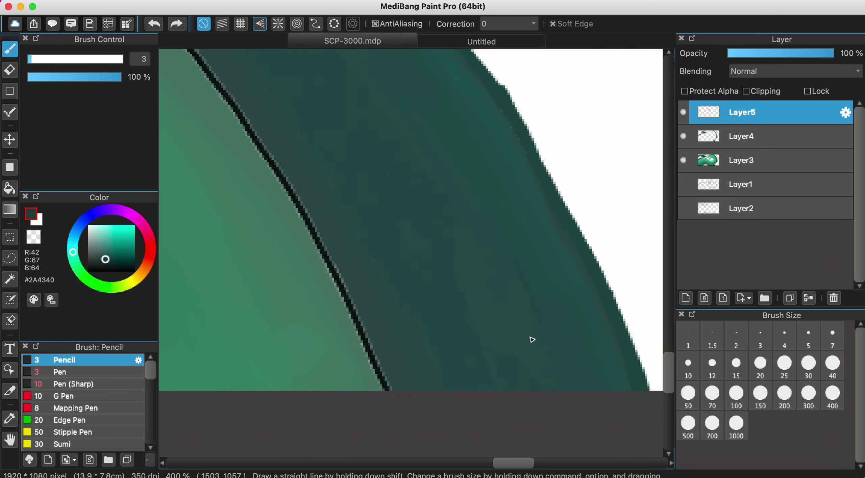
pyautogui.moveTo(382, 366)
pyautogui.mouseDown()
pyautogui.moveTo(506, 348)
pyautogui.moveTo(631, 345)
pyautogui.mouseUp()
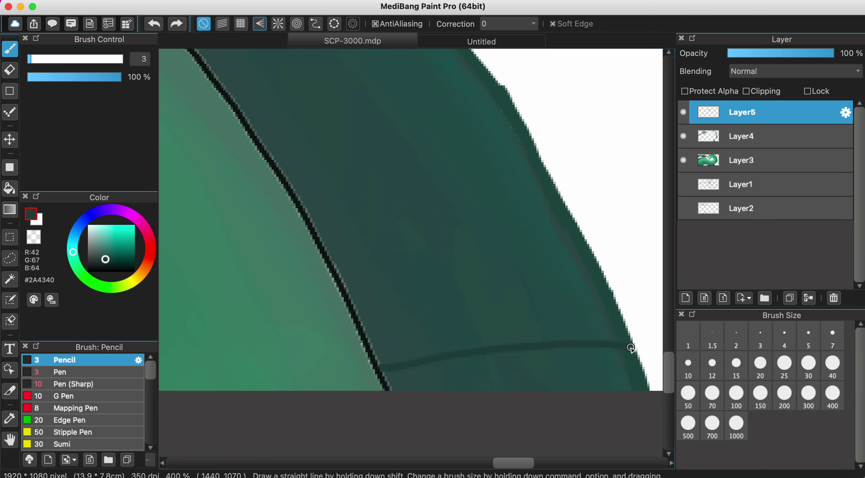
pyautogui.moveTo(336, 267); pyautogui.dragTo(564, 234)
pyautogui.scroll(5, 564, 235)
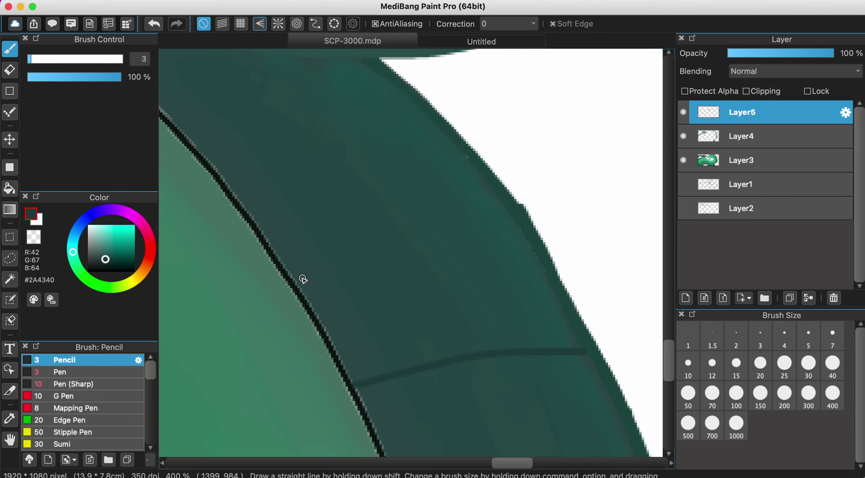
pyautogui.moveTo(297, 280)
pyautogui.mouseDown()
pyautogui.moveTo(376, 243)
pyautogui.moveTo(502, 207)
pyautogui.mouseUp()
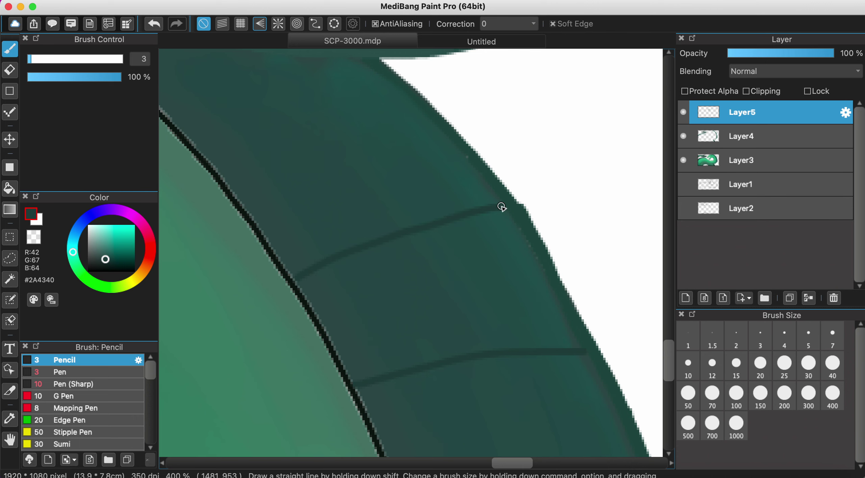
# Add a rib line near the top of the lower coil fin, starting at the black body outline.
pyautogui.scroll(-2, 502, 207)
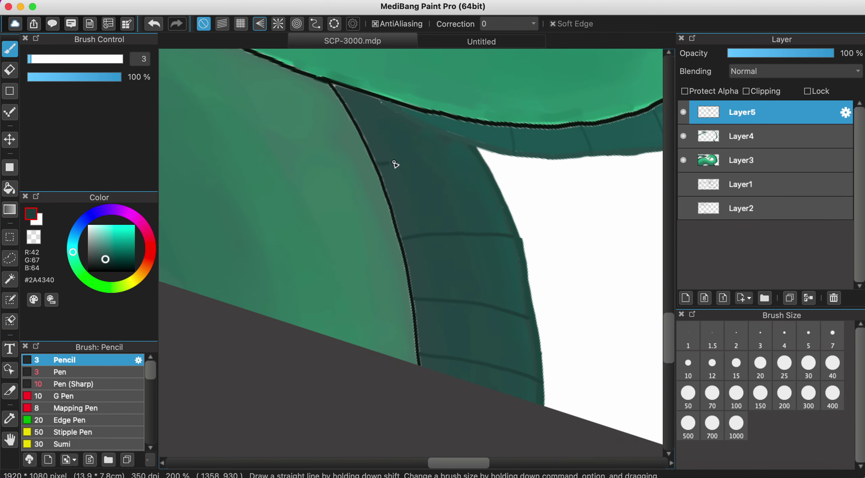
pyautogui.press('super+plus')
pyautogui.press('super+plus')
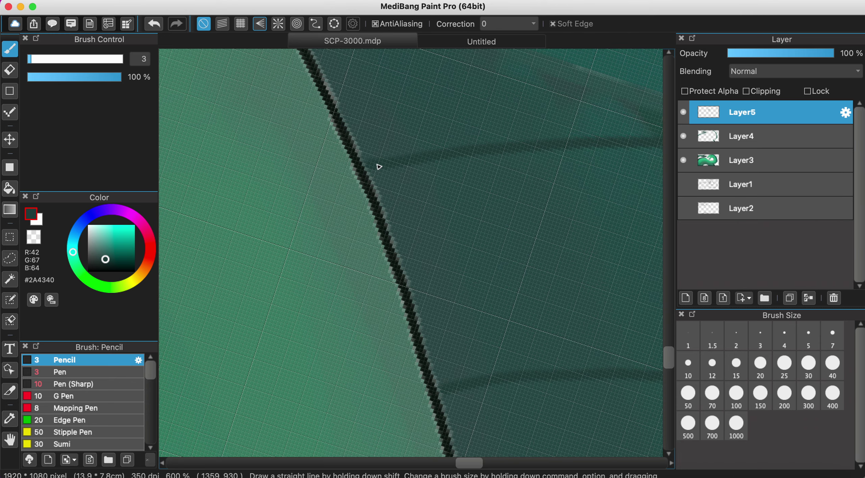
pyautogui.scroll(-5, 498, 193)
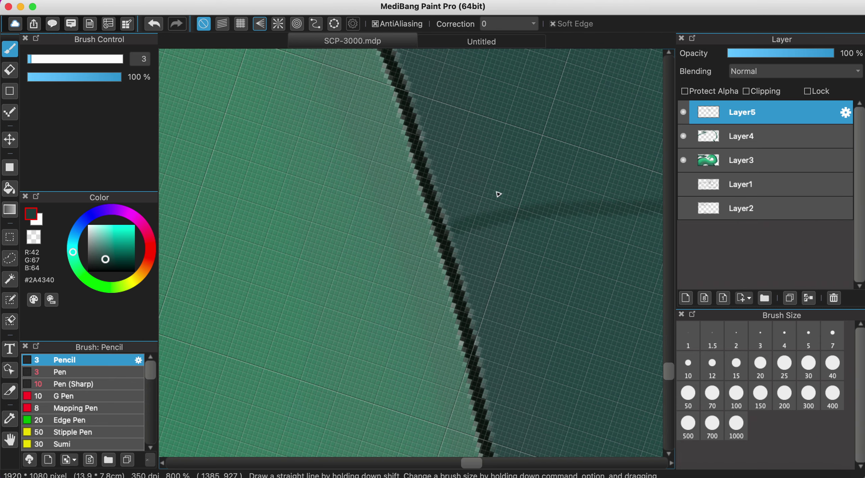
pyautogui.scroll(-6, 451, 227)
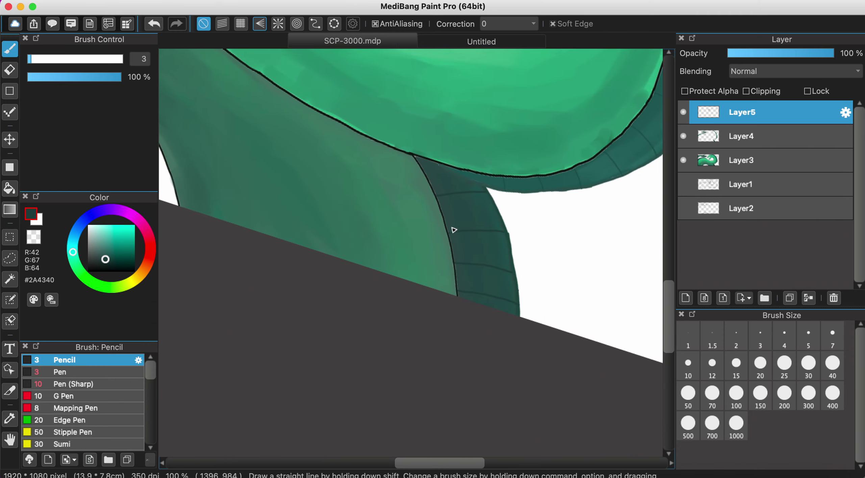
# Hide Layer5, Layer4 and Layer3, and show the sketches on Layer1 and Layer2 with Layer1 as the active layer.
pyautogui.scroll(3, 451, 227)
pyautogui.press('super+Up')
pyautogui.scroll(-3, 453, 230)
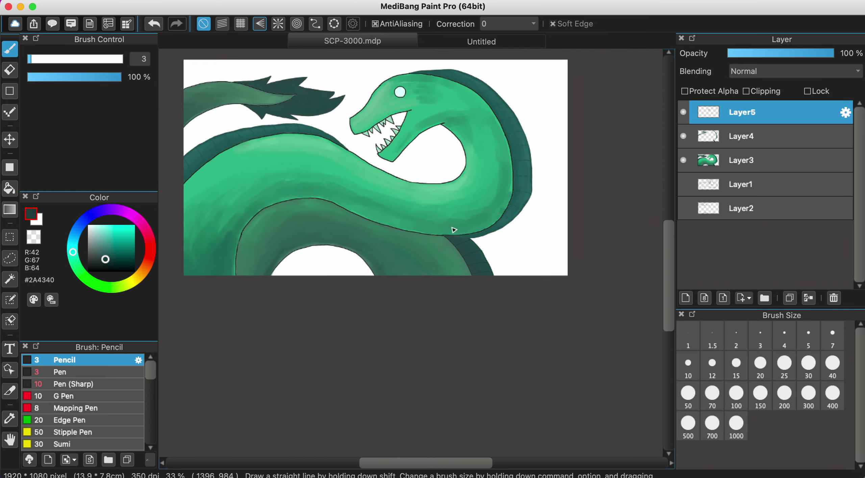
pyautogui.scroll(2, 453, 230)
pyautogui.scroll(2, 471, 162)
pyautogui.scroll(-2, 471, 162)
pyautogui.hscroll(-3, 471, 161)
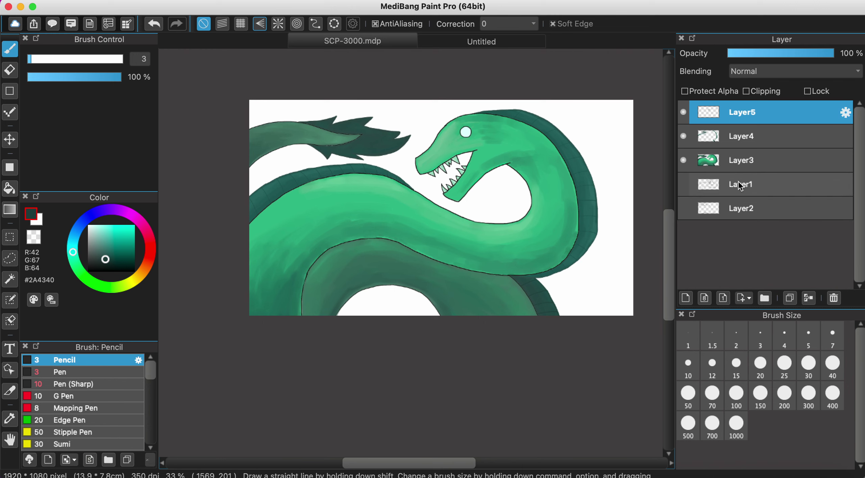
pyautogui.click(740, 185)
pyautogui.click(683, 112)
pyautogui.click(683, 136)
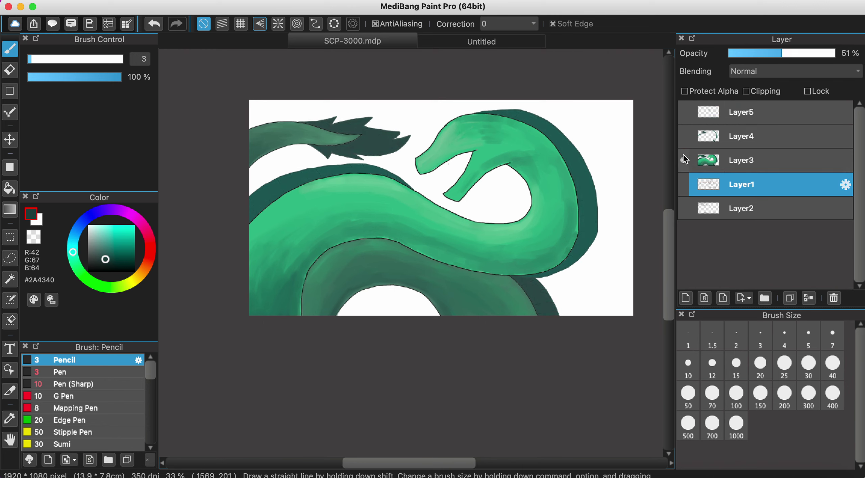
pyautogui.click(683, 161)
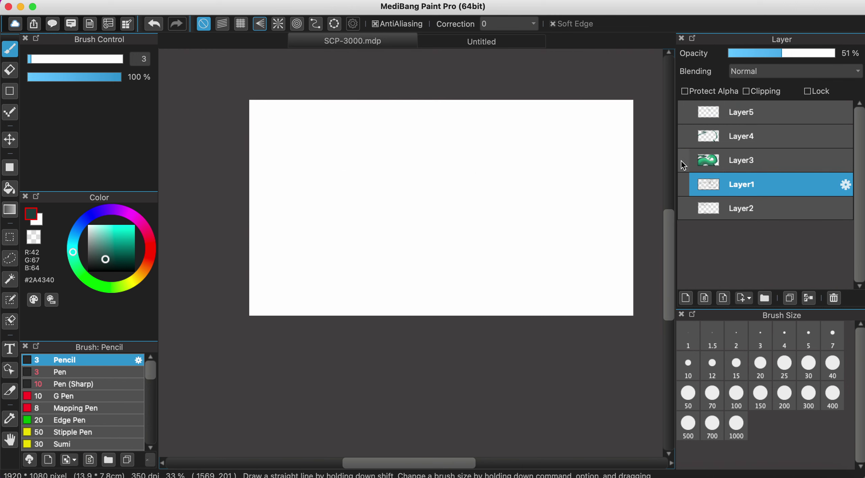
pyautogui.click(683, 185)
pyautogui.click(683, 208)
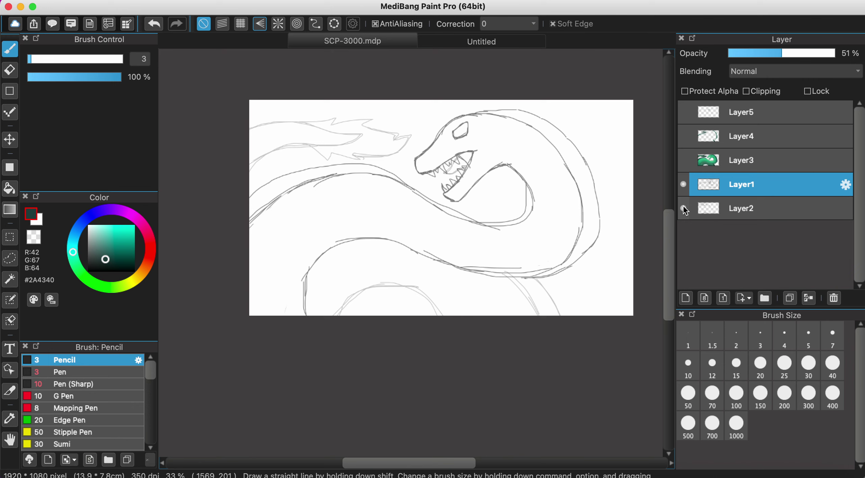
# Erase the old creature sketches on Layer1 and Layer2 with a size 400 Eraser.
pyautogui.click(9, 70)
pyautogui.click(832, 394)
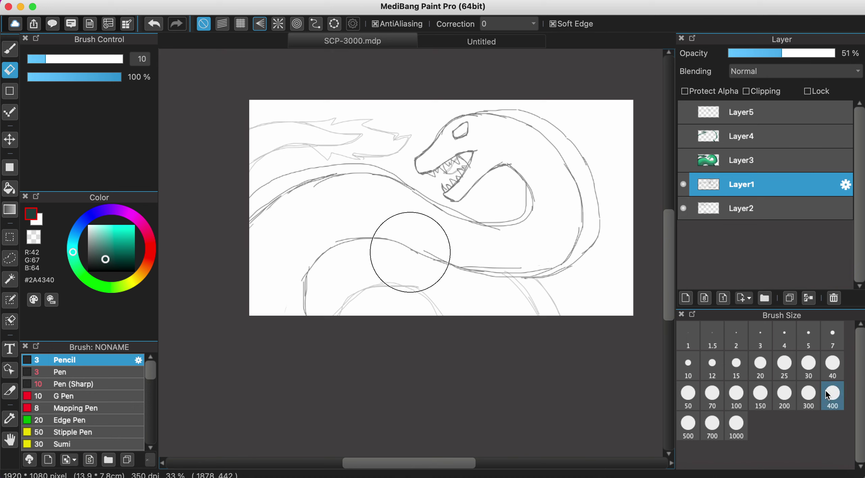
pyautogui.moveTo(397, 231)
pyautogui.mouseDown()
pyautogui.moveTo(284, 197)
pyautogui.moveTo(587, 147)
pyautogui.moveTo(376, 168)
pyautogui.moveTo(495, 156)
pyautogui.moveTo(458, 202)
pyautogui.moveTo(663, 196)
pyautogui.moveTo(619, 172)
pyautogui.moveTo(590, 118)
pyautogui.moveTo(532, 262)
pyautogui.moveTo(196, 362)
pyautogui.moveTo(514, 270)
pyautogui.moveTo(641, 251)
pyautogui.moveTo(434, 274)
pyautogui.moveTo(314, 303)
pyautogui.moveTo(294, 296)
pyautogui.mouseUp()
pyautogui.click(777, 216)
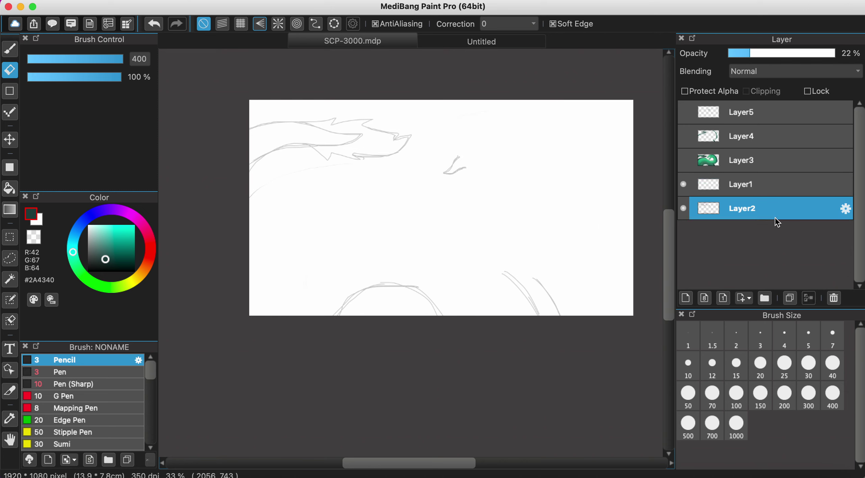
pyautogui.moveTo(338, 179)
pyautogui.mouseDown()
pyautogui.moveTo(466, 146)
pyautogui.moveTo(315, 312)
pyautogui.moveTo(565, 294)
pyautogui.moveTo(467, 132)
pyautogui.mouseUp()
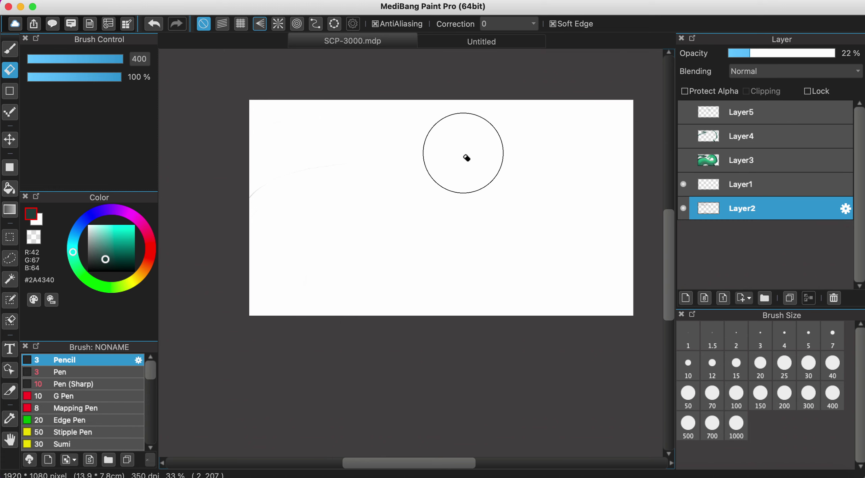
# Choose the Watercolor brush at size 100 for Layer1 and sample #213A40 from the dark swatch in the Untitled document.
pyautogui.click(762, 189)
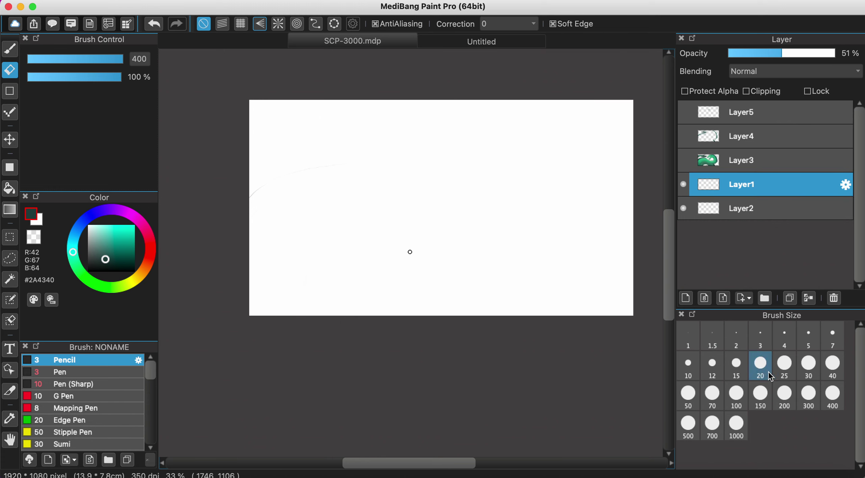
pyautogui.click(10, 49)
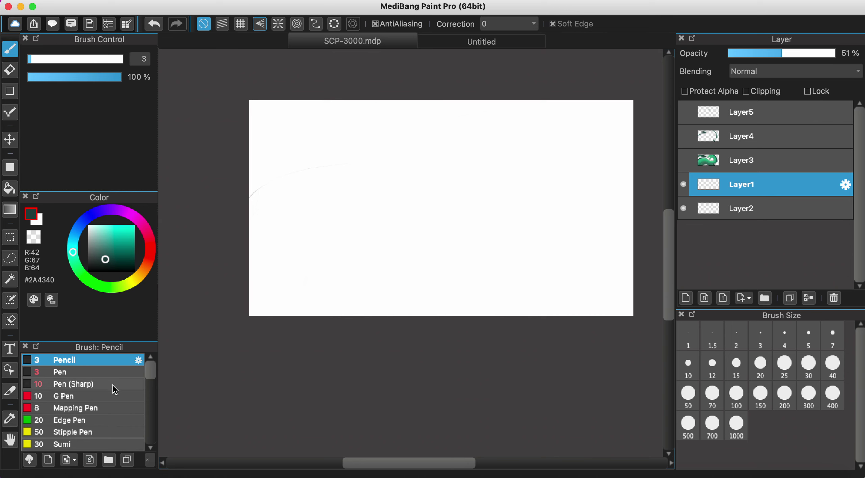
pyautogui.scroll(-5, 104, 407)
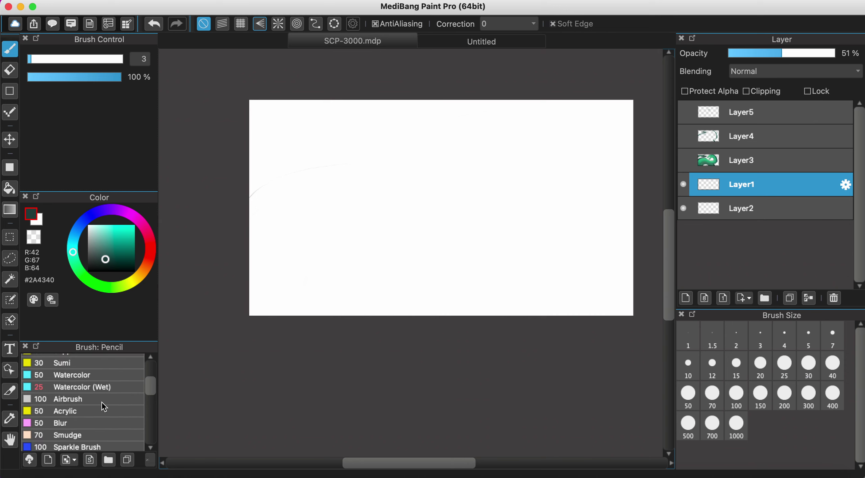
pyautogui.click(102, 375)
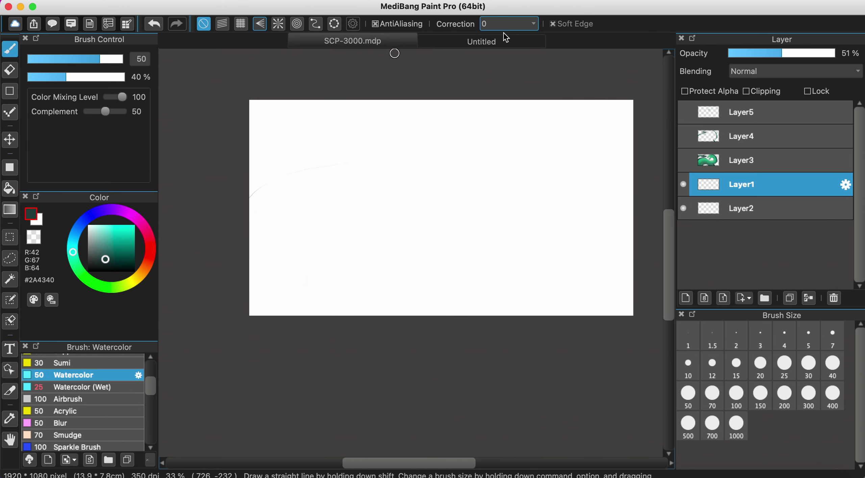
pyautogui.click(496, 42)
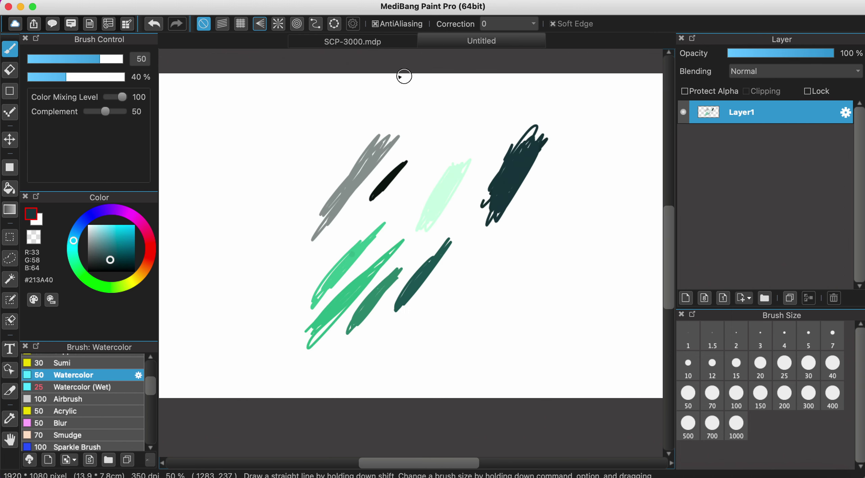
pyautogui.click(371, 42)
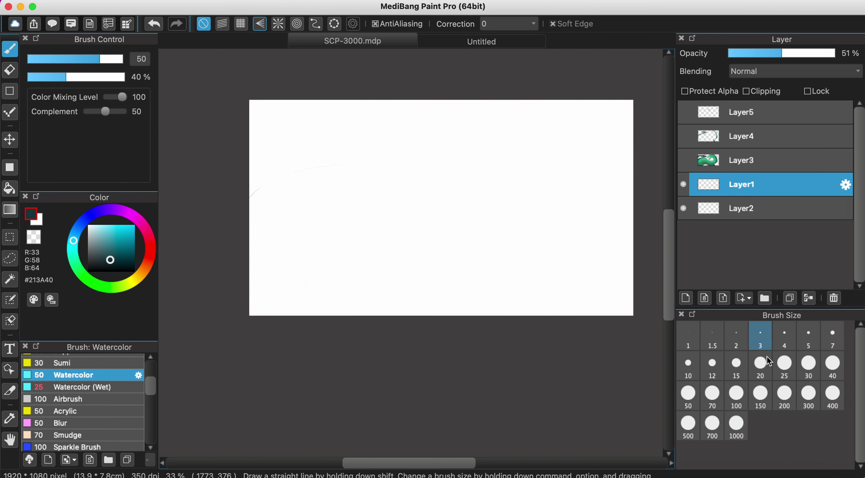
pyautogui.click(736, 394)
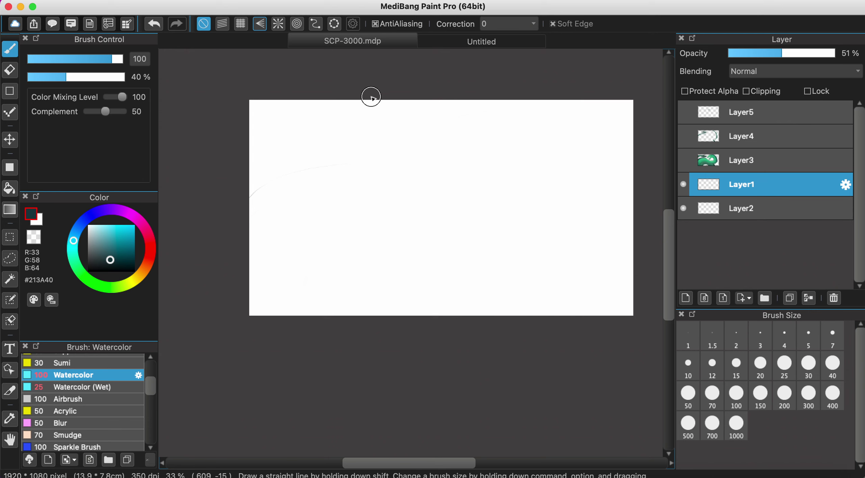
# Undo a trial stroke, raise Layer1's opacity to 100 % and cover the whole canvas with #213A40 watercolor.
pyautogui.moveTo(370, 98)
pyautogui.mouseDown()
pyautogui.moveTo(305, 149)
pyautogui.moveTo(263, 203)
pyautogui.mouseUp()
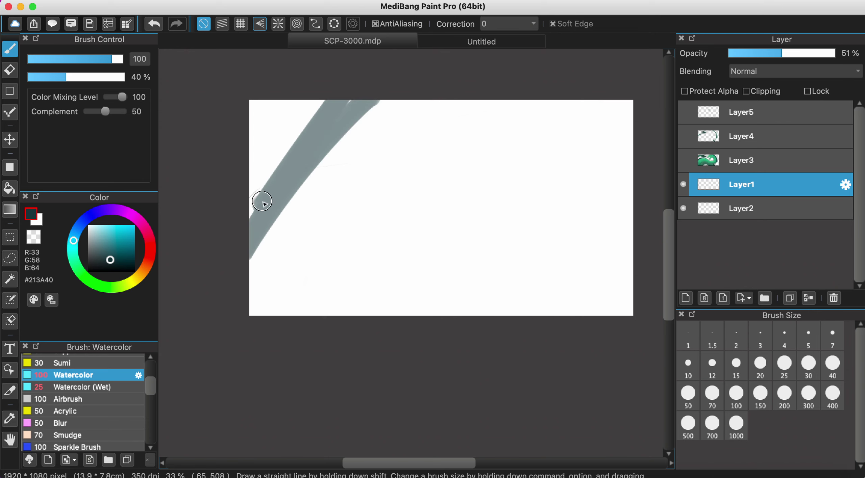
pyautogui.click(159, 24)
pyautogui.moveTo(774, 51); pyautogui.dragTo(834, 53)
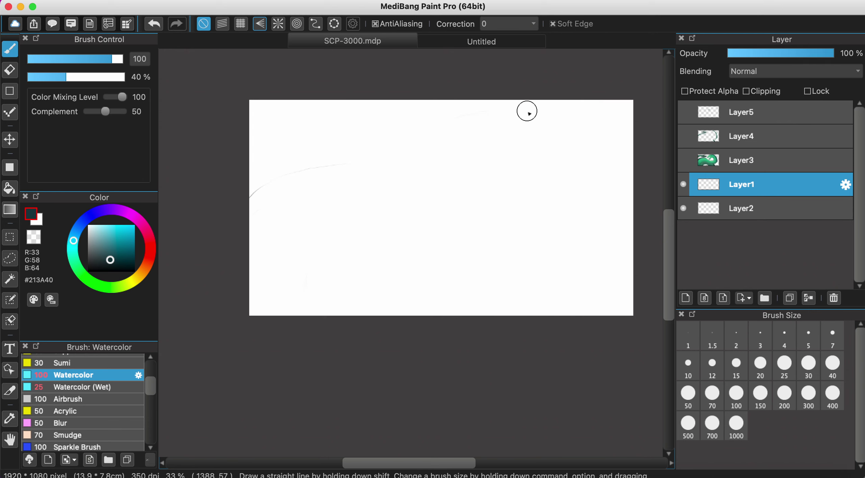
pyautogui.moveTo(349, 106)
pyautogui.mouseDown()
pyautogui.moveTo(219, 327)
pyautogui.moveTo(346, 79)
pyautogui.moveTo(251, 181)
pyautogui.moveTo(248, 201)
pyautogui.mouseUp()
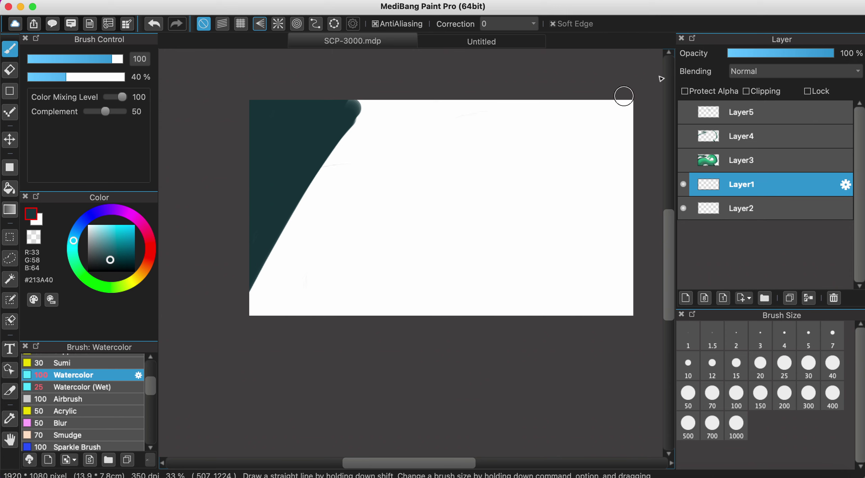
pyautogui.moveTo(503, 107)
pyautogui.mouseDown()
pyautogui.moveTo(660, 170)
pyautogui.moveTo(562, 100)
pyautogui.moveTo(547, 112)
pyautogui.moveTo(649, 203)
pyautogui.moveTo(648, 121)
pyautogui.mouseUp()
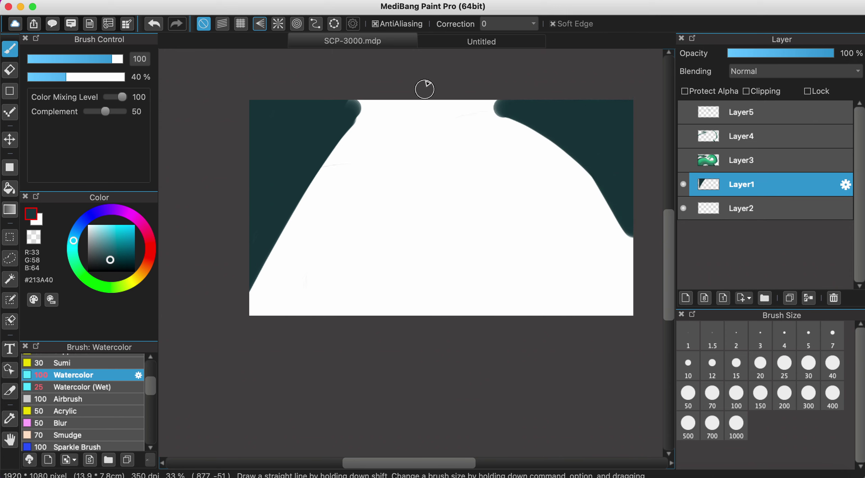
pyautogui.moveTo(425, 87)
pyautogui.mouseDown()
pyautogui.moveTo(226, 313)
pyautogui.moveTo(269, 266)
pyautogui.mouseUp()
pyautogui.moveTo(346, 174)
pyautogui.mouseDown()
pyautogui.moveTo(218, 394)
pyautogui.moveTo(349, 260)
pyautogui.moveTo(393, 171)
pyautogui.moveTo(295, 299)
pyautogui.moveTo(403, 99)
pyautogui.moveTo(290, 218)
pyautogui.moveTo(332, 332)
pyautogui.moveTo(550, 42)
pyautogui.moveTo(589, 71)
pyautogui.moveTo(332, 345)
pyautogui.moveTo(606, 150)
pyautogui.moveTo(472, 284)
pyautogui.moveTo(545, 216)
pyautogui.moveTo(573, 147)
pyautogui.mouseUp()
pyautogui.moveTo(439, 283)
pyautogui.mouseDown()
pyautogui.moveTo(537, 276)
pyautogui.moveTo(426, 301)
pyautogui.moveTo(652, 308)
pyautogui.moveTo(516, 267)
pyautogui.moveTo(661, 315)
pyautogui.moveTo(538, 248)
pyautogui.moveTo(645, 266)
pyautogui.moveTo(598, 177)
pyautogui.moveTo(556, 236)
pyautogui.moveTo(591, 231)
pyautogui.mouseUp()
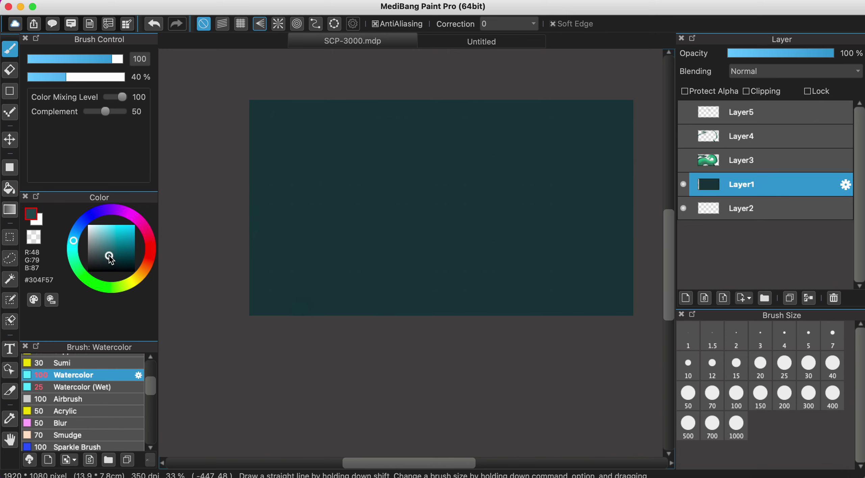
# Paint lighter #30525A watercolor streaks from the canvas's upper edge toward its center, redoing the first attempt as a V shape.
pyautogui.moveTo(419, 106); pyautogui.dragTo(363, 166)
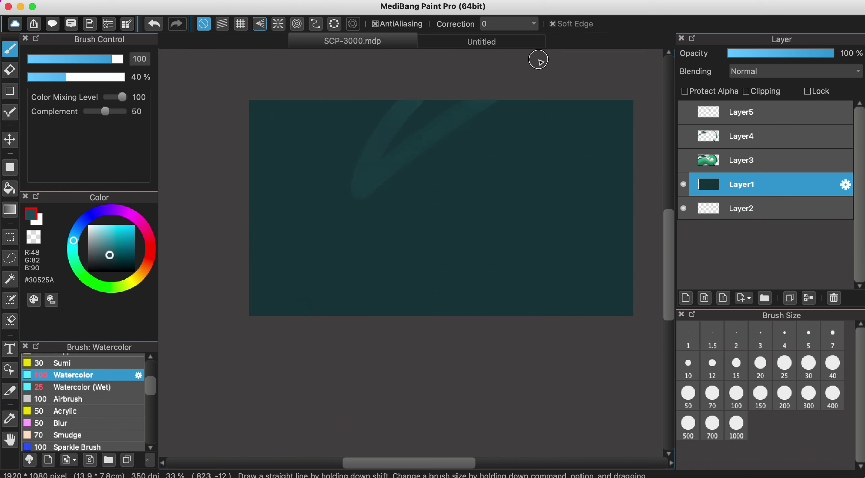
pyautogui.moveTo(408, 231); pyautogui.dragTo(502, 73)
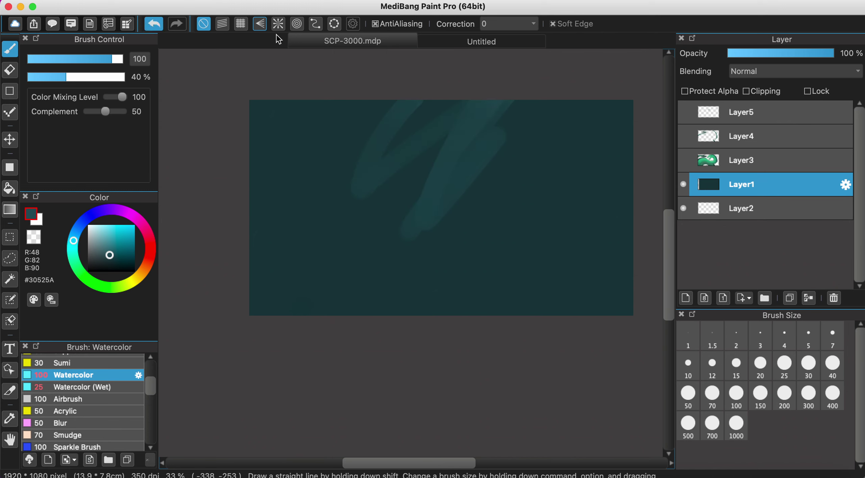
pyautogui.moveTo(386, 102); pyautogui.dragTo(391, 172)
pyautogui.moveTo(542, 77); pyautogui.dragTo(446, 164)
pyautogui.moveTo(483, 131)
pyautogui.mouseDown()
pyautogui.moveTo(499, 92)
pyautogui.moveTo(441, 189)
pyautogui.moveTo(472, 110)
pyautogui.moveTo(427, 199)
pyautogui.mouseUp()
# Blend and widen the V-shaped streaks into the dark background using sampled tones #233F46, #264349 and #20393F.
pyautogui.rightClick(520, 148)
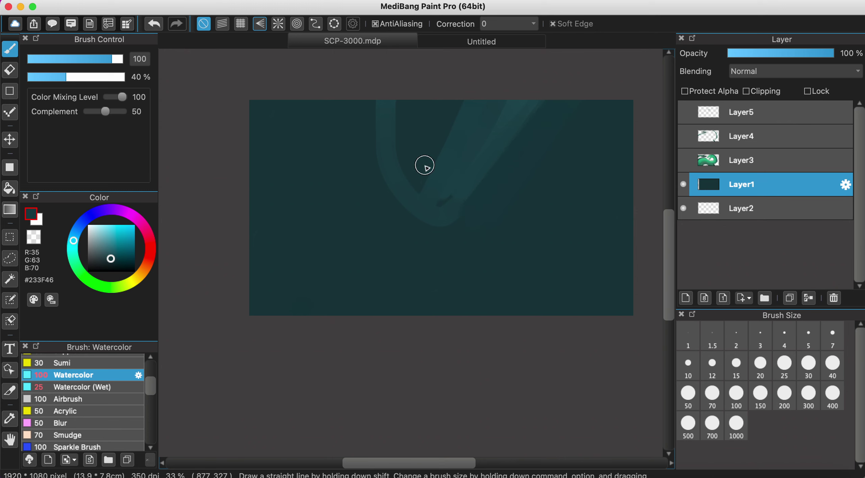
pyautogui.moveTo(390, 137); pyautogui.dragTo(375, 111)
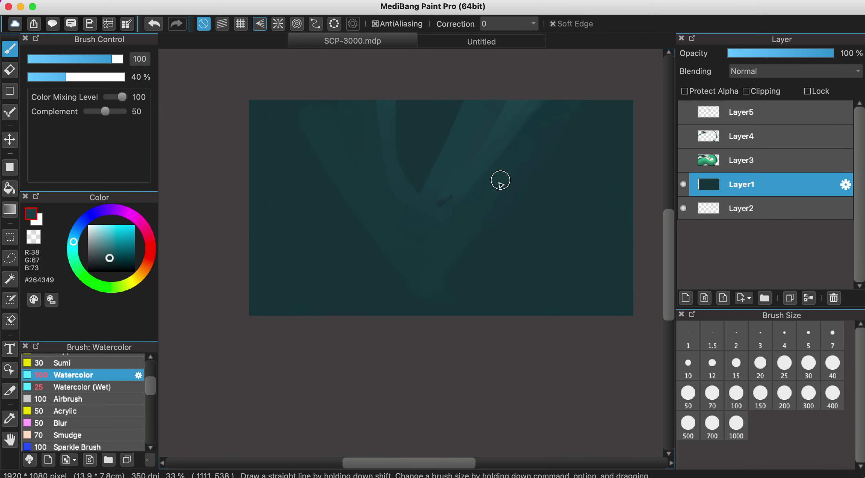
pyautogui.rightClick(287, 142)
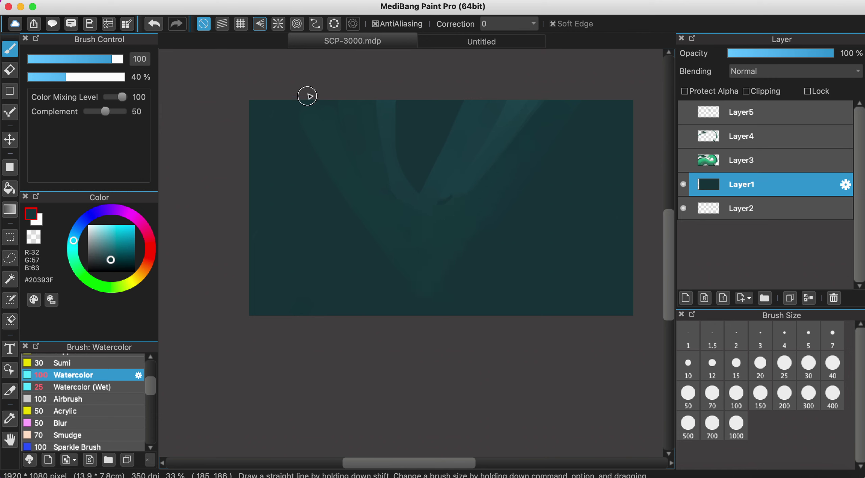
pyautogui.moveTo(358, 170); pyautogui.dragTo(320, 105)
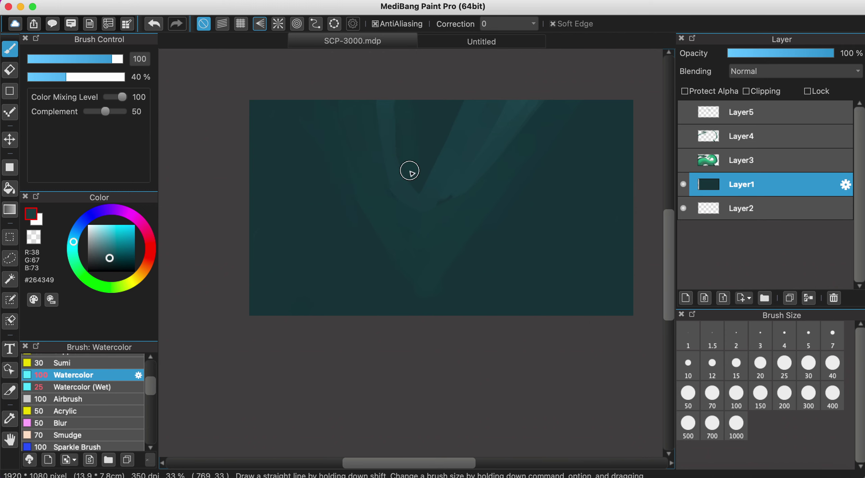
# Pick a lighter teal #3E676E starting from the Untitled document's dark swatch, then paint a broad light patch at SCP-3000.mdp's upper center.
pyautogui.click(512, 46)
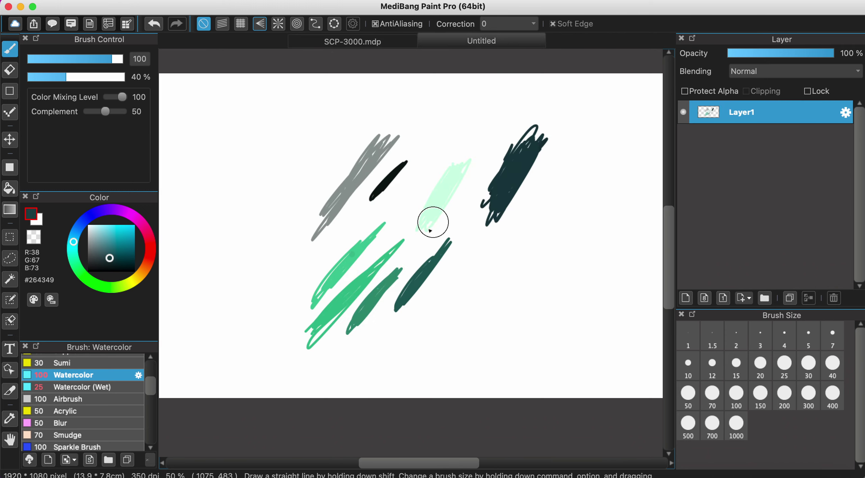
pyautogui.rightClick(426, 274)
pyautogui.click(519, 176)
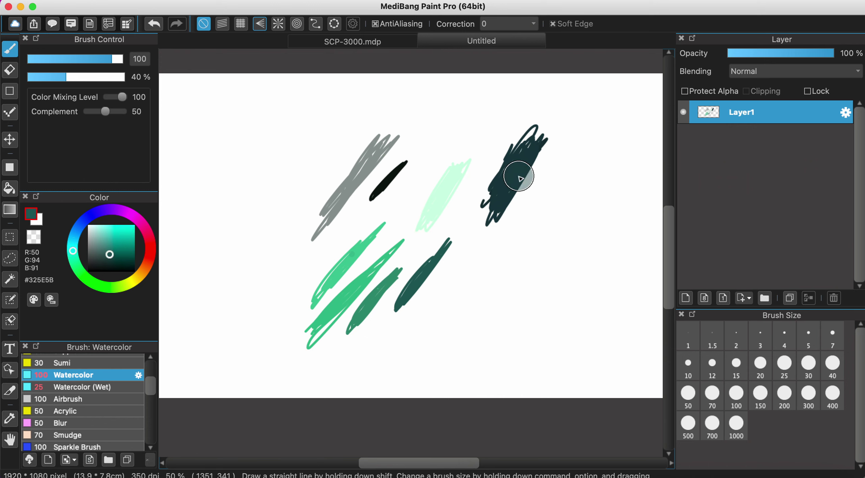
pyautogui.rightClick(519, 176)
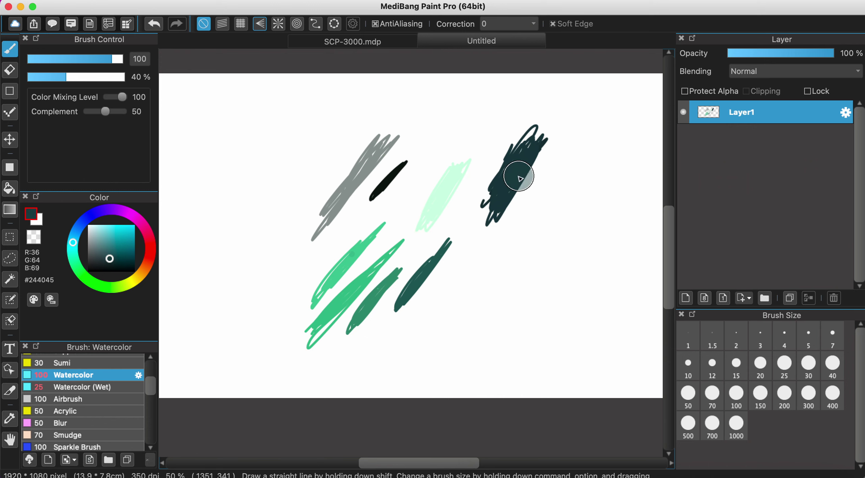
pyautogui.click(109, 249)
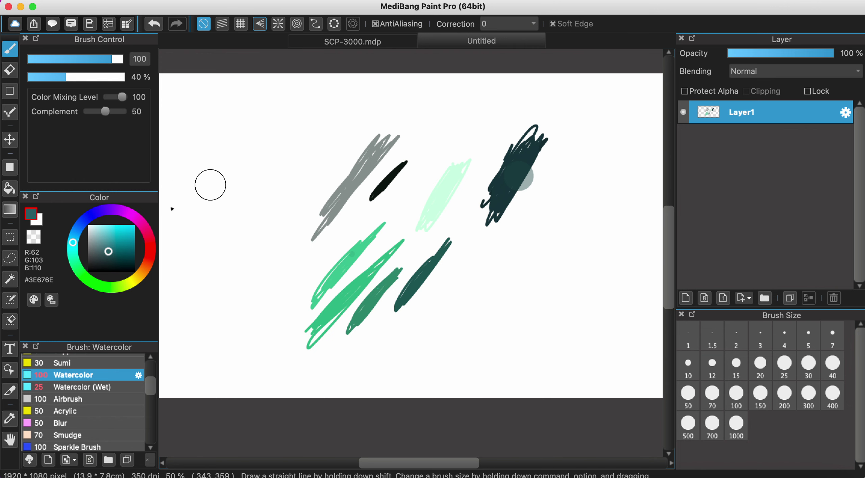
pyautogui.click(365, 41)
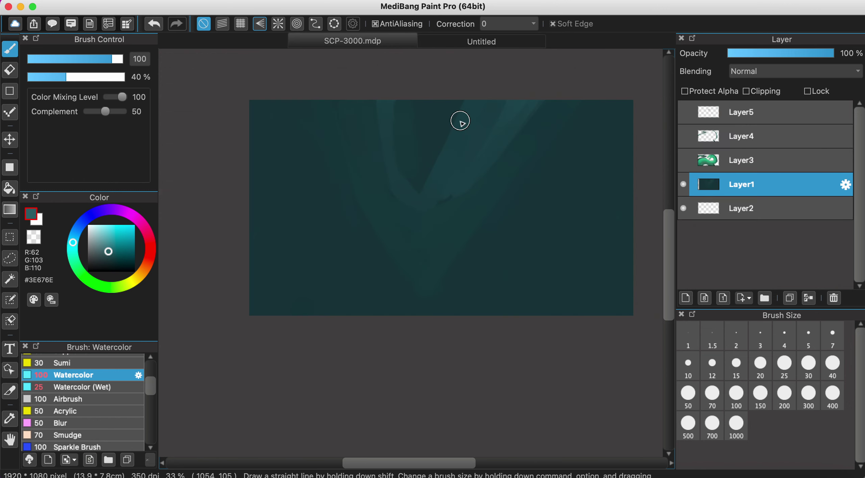
pyautogui.moveTo(460, 121)
pyautogui.mouseDown()
pyautogui.moveTo(434, 163)
pyautogui.moveTo(448, 122)
pyautogui.moveTo(434, 162)
pyautogui.moveTo(413, 154)
pyautogui.moveTo(419, 179)
pyautogui.moveTo(453, 79)
pyautogui.moveTo(403, 96)
pyautogui.moveTo(405, 179)
pyautogui.moveTo(441, 104)
pyautogui.mouseUp()
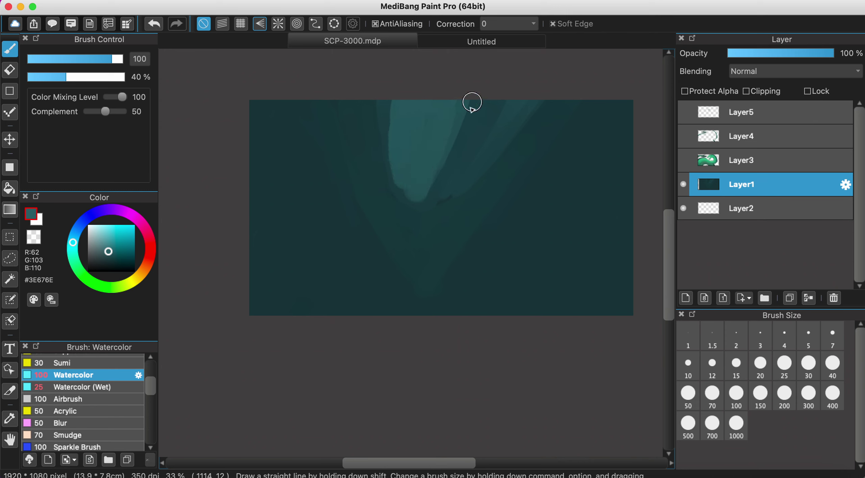
# Soften the V shape's lower tip and outer edge with sampled dark teals #233E44, #223E44 and #223D43, enlarging the Watercolor brush to 150.
pyautogui.keyDown('alt'); pyautogui.click(368, 195); pyautogui.keyUp('alt')
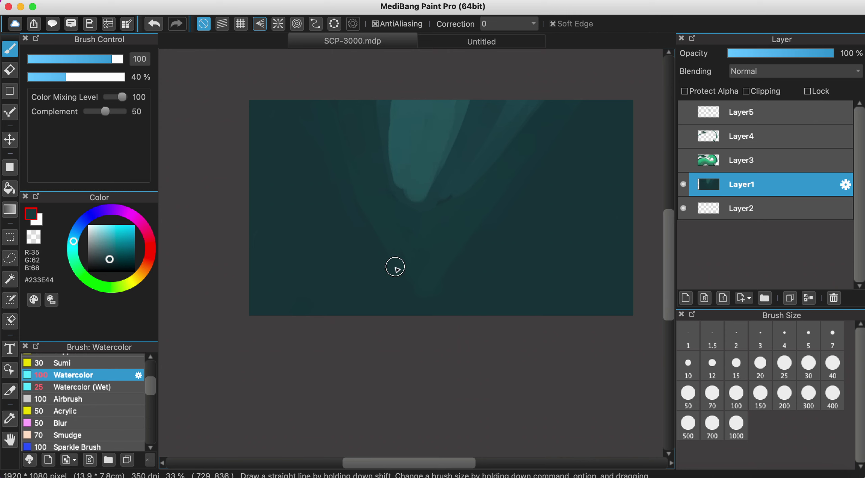
pyautogui.keyDown('alt'); pyautogui.click(397, 293); pyautogui.keyUp('alt')
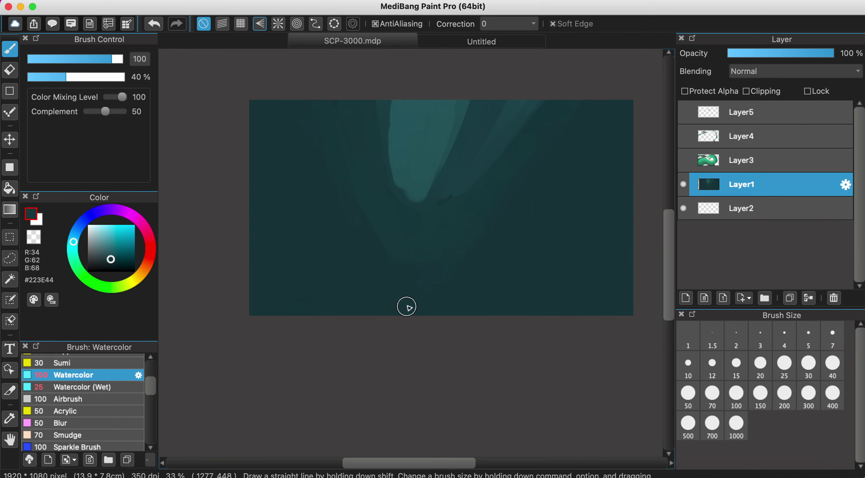
pyautogui.click(760, 394)
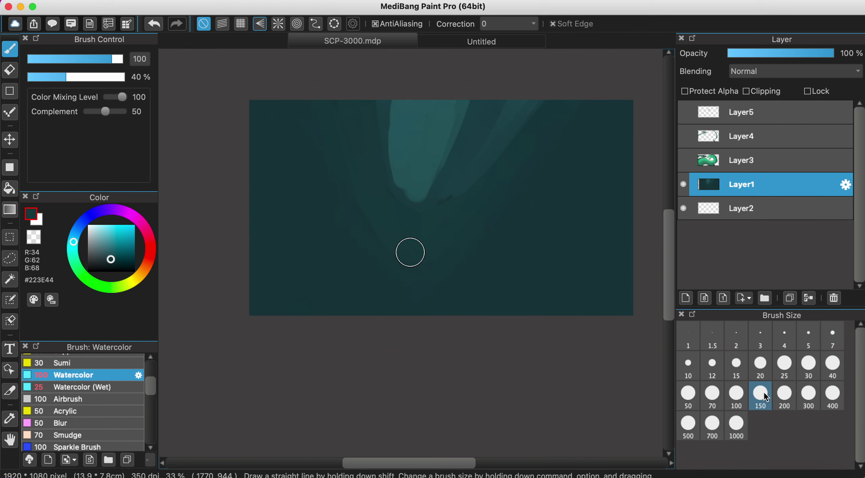
pyautogui.keyDown('alt'); pyautogui.click(345, 147); pyautogui.keyUp('alt')
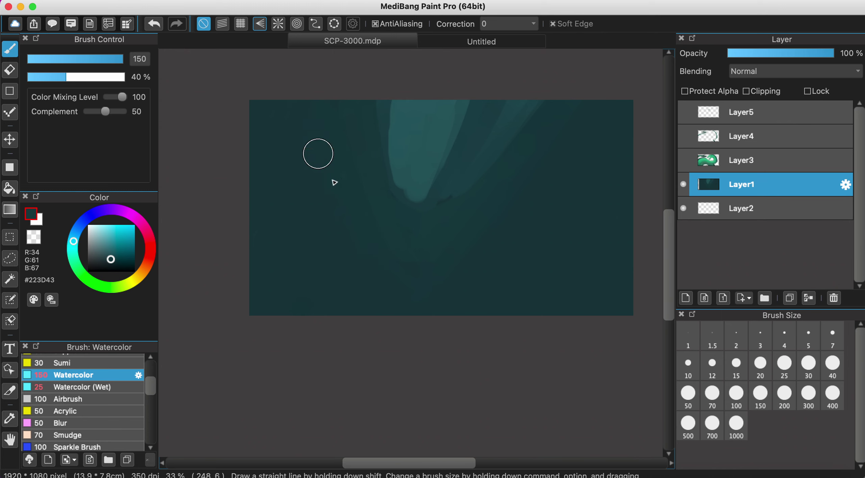
# Blend the right-hand streak and the area beneath the V with sampled teals #27454D, #203A41 and #233F46.
pyautogui.keyDown('alt'); pyautogui.click(496, 138); pyautogui.keyUp('alt')
pyautogui.moveTo(540, 100); pyautogui.dragTo(451, 234)
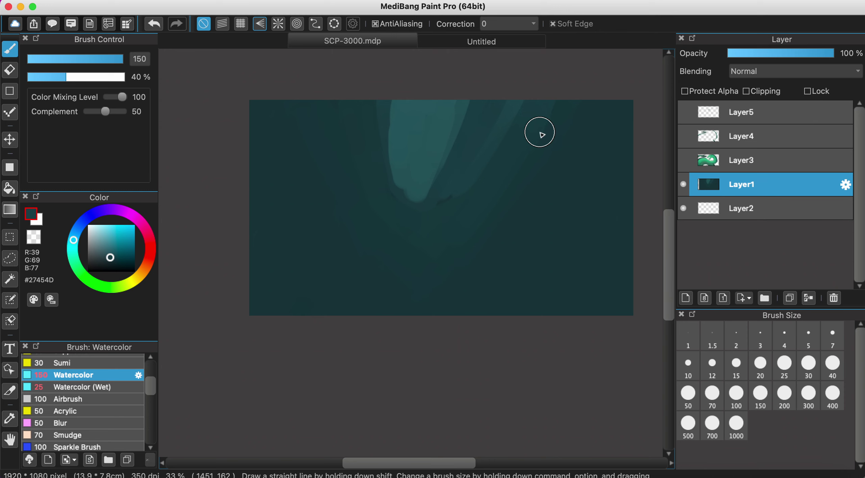
pyautogui.keyDown('alt'); pyautogui.click(551, 128); pyautogui.keyUp('alt')
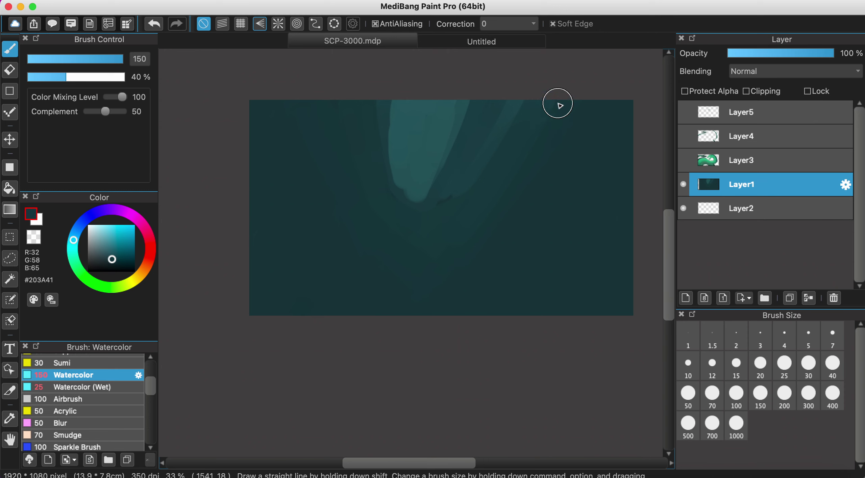
pyautogui.keyDown('alt'); pyautogui.click(518, 149); pyautogui.keyUp('alt')
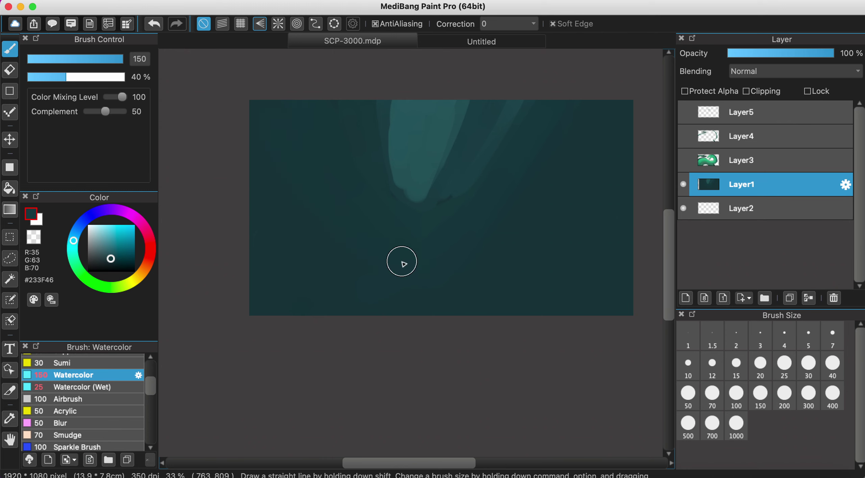
# Rework the light center patch into a wide, soft glow fading downward, using sampled tones such as #345A61, #27444B and #274950.
pyautogui.keyDown('alt'); pyautogui.click(419, 147); pyautogui.keyUp('alt')
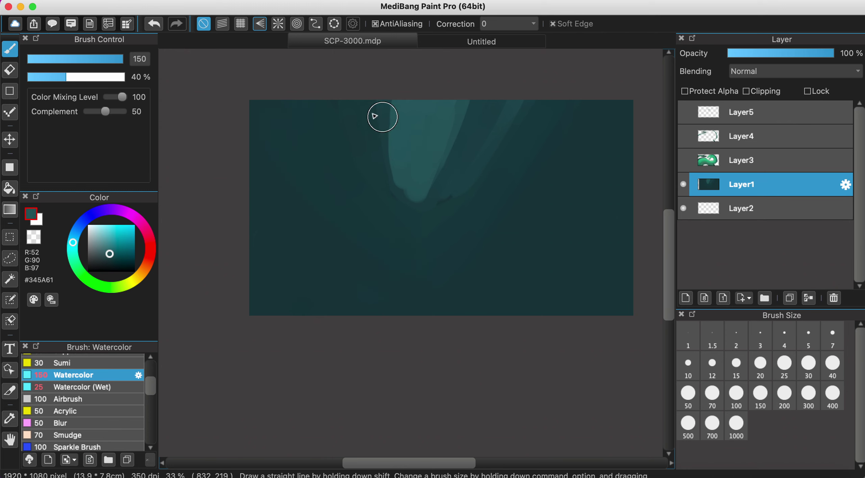
pyautogui.keyDown('alt'); pyautogui.click(386, 112); pyautogui.keyUp('alt')
pyautogui.moveTo(374, 110); pyautogui.dragTo(425, 182)
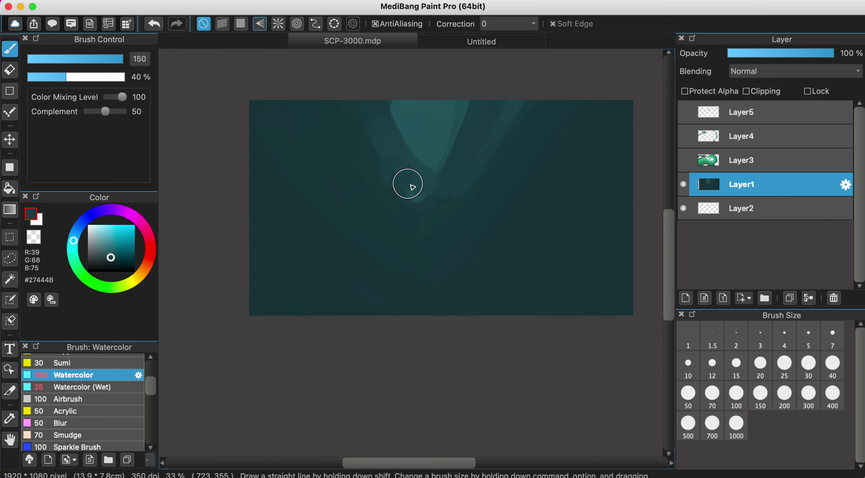
pyautogui.moveTo(479, 112)
pyautogui.mouseDown()
pyautogui.moveTo(414, 193)
pyautogui.moveTo(451, 183)
pyautogui.moveTo(429, 143)
pyautogui.moveTo(385, 108)
pyautogui.moveTo(427, 156)
pyautogui.moveTo(457, 99)
pyautogui.moveTo(402, 105)
pyautogui.moveTo(439, 126)
pyautogui.moveTo(392, 128)
pyautogui.moveTo(360, 116)
pyautogui.moveTo(415, 160)
pyautogui.moveTo(360, 125)
pyautogui.moveTo(456, 163)
pyautogui.moveTo(438, 127)
pyautogui.moveTo(391, 137)
pyautogui.moveTo(416, 128)
pyautogui.moveTo(324, 100)
pyautogui.moveTo(425, 225)
pyautogui.moveTo(511, 110)
pyautogui.moveTo(444, 215)
pyautogui.moveTo(474, 95)
pyautogui.moveTo(389, 170)
pyautogui.moveTo(443, 214)
pyautogui.moveTo(331, 167)
pyautogui.moveTo(324, 131)
pyautogui.moveTo(407, 214)
pyautogui.moveTo(352, 175)
pyautogui.moveTo(441, 235)
pyautogui.moveTo(540, 86)
pyautogui.moveTo(425, 252)
pyautogui.moveTo(503, 189)
pyautogui.moveTo(458, 239)
pyautogui.moveTo(502, 221)
pyautogui.moveTo(340, 130)
pyautogui.moveTo(329, 104)
pyautogui.moveTo(432, 202)
pyautogui.moveTo(481, 107)
pyautogui.moveTo(505, 89)
pyautogui.moveTo(432, 210)
pyautogui.moveTo(502, 152)
pyautogui.moveTo(410, 219)
pyautogui.moveTo(430, 203)
pyautogui.moveTo(394, 196)
pyautogui.moveTo(356, 166)
pyautogui.moveTo(430, 206)
pyautogui.moveTo(310, 109)
pyautogui.moveTo(424, 207)
pyautogui.moveTo(391, 147)
pyautogui.moveTo(355, 104)
pyautogui.moveTo(420, 166)
pyautogui.moveTo(453, 181)
pyautogui.moveTo(369, 145)
pyautogui.moveTo(333, 108)
pyautogui.moveTo(432, 177)
pyautogui.moveTo(376, 134)
pyautogui.mouseUp()
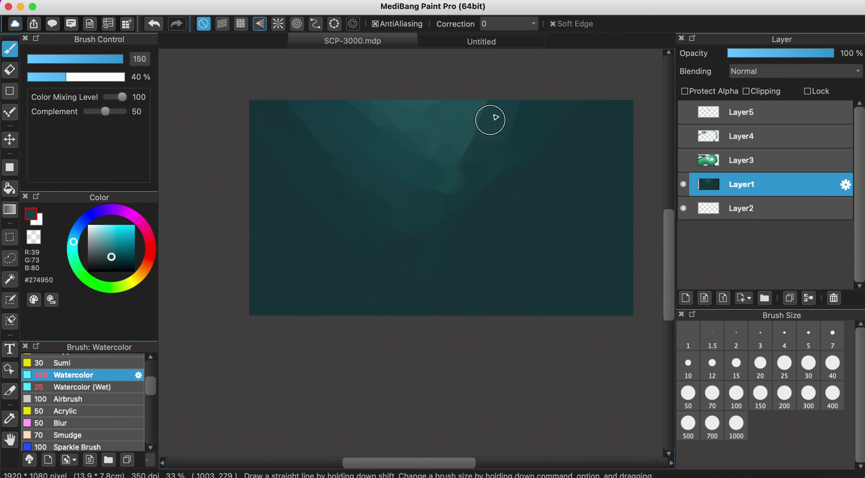
pyautogui.moveTo(473, 122)
pyautogui.mouseDown()
pyautogui.moveTo(499, 100)
pyautogui.moveTo(453, 160)
pyautogui.moveTo(448, 150)
pyautogui.moveTo(374, 134)
pyautogui.moveTo(363, 113)
pyautogui.moveTo(466, 148)
pyautogui.moveTo(428, 115)
pyautogui.moveTo(397, 113)
pyautogui.moveTo(469, 110)
pyautogui.moveTo(445, 124)
pyautogui.moveTo(475, 124)
pyautogui.moveTo(441, 150)
pyautogui.moveTo(395, 147)
pyautogui.moveTo(480, 147)
pyautogui.moveTo(502, 137)
pyautogui.moveTo(397, 215)
pyautogui.moveTo(381, 216)
pyautogui.moveTo(531, 188)
pyautogui.moveTo(471, 192)
pyautogui.mouseUp()
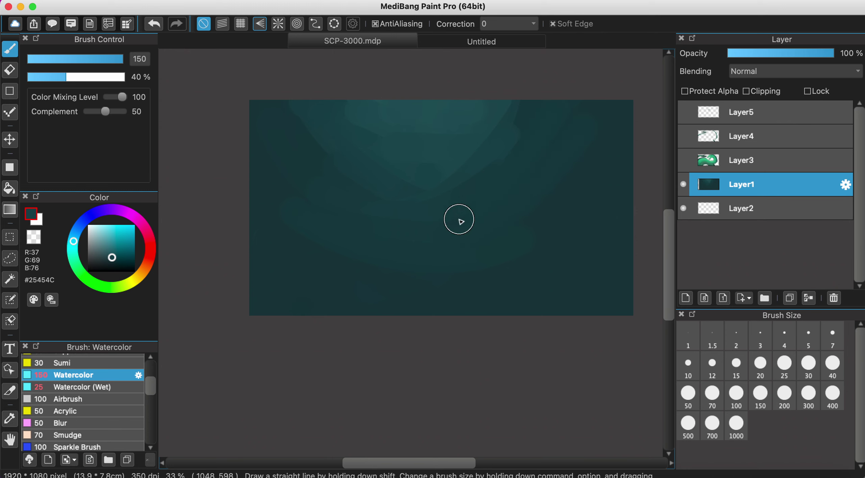
# Smooth the glow's outer left side into the dark background with sampled tones #203D43 and #25474E.
pyautogui.moveTo(253, 107); pyautogui.dragTo(361, 198)
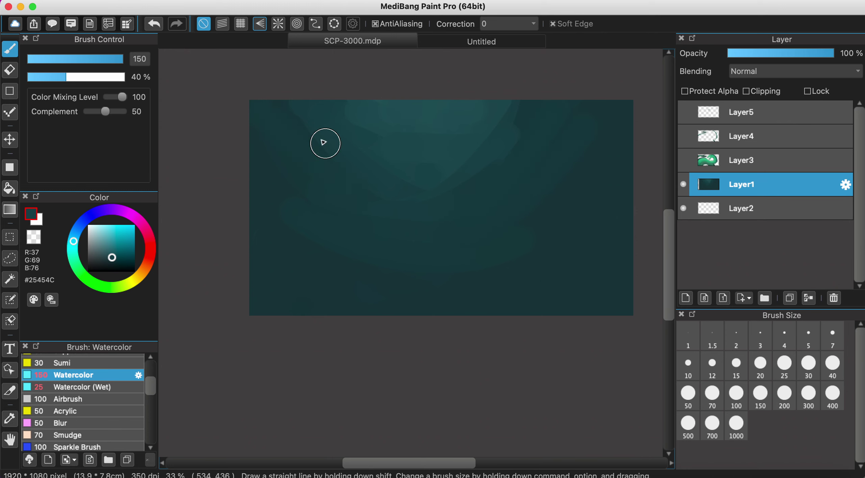
pyautogui.rightClick(319, 138)
pyautogui.moveTo(284, 113); pyautogui.dragTo(359, 172)
pyautogui.keyDown('alt'); pyautogui.click(315, 216); pyautogui.keyUp('alt')
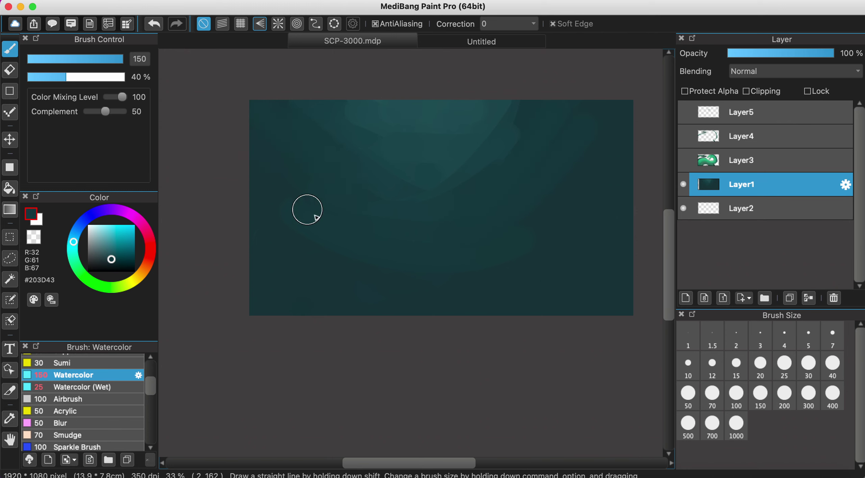
pyautogui.keyDown('alt'); pyautogui.click(334, 110); pyautogui.keyUp('alt')
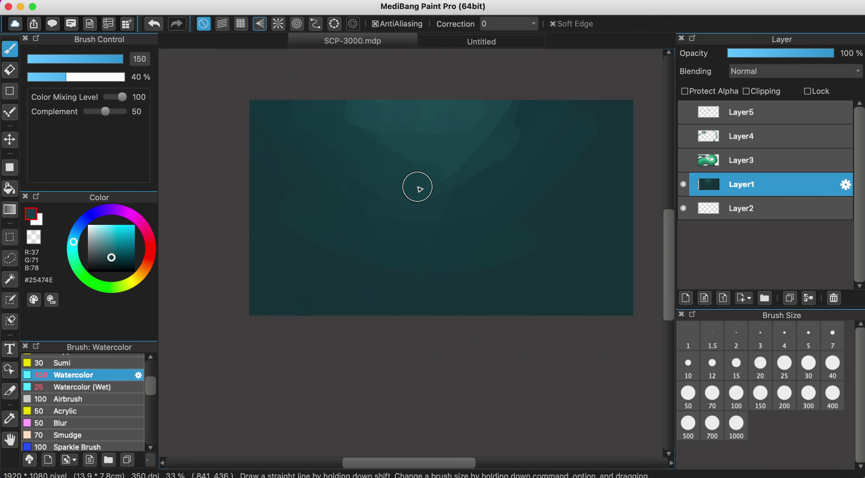
# Blend the bright upper-center area of the glow using sampled teals #2B5057, #2E535A and #294D54.
pyautogui.keyDown('alt'); pyautogui.click(360, 118); pyautogui.keyUp('alt')
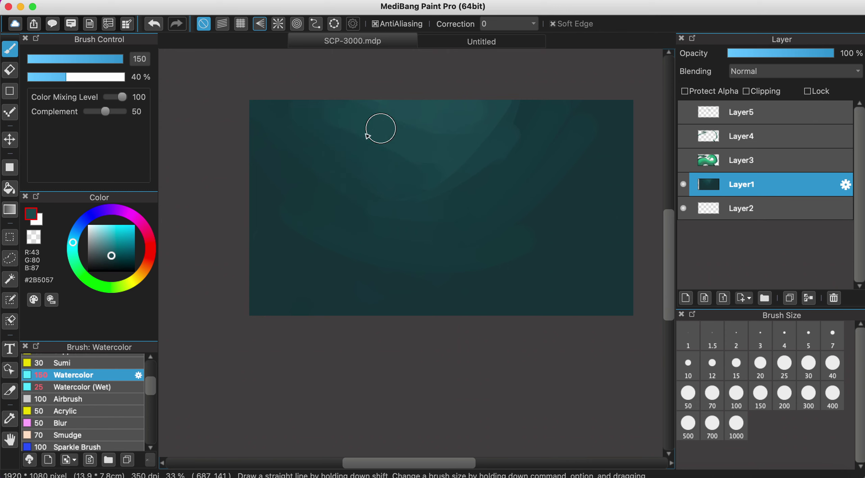
pyautogui.keyDown('alt'); pyautogui.click(351, 125); pyautogui.keyUp('alt')
pyautogui.keyDown('alt'); pyautogui.click(398, 117); pyautogui.keyUp('alt')
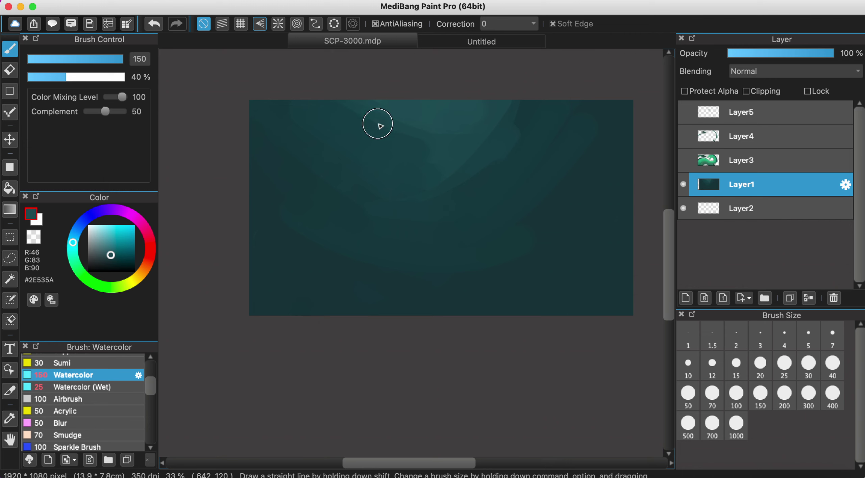
pyautogui.keyDown('alt'); pyautogui.click(365, 110); pyautogui.keyUp('alt')
pyautogui.moveTo(505, 104); pyautogui.dragTo(431, 164)
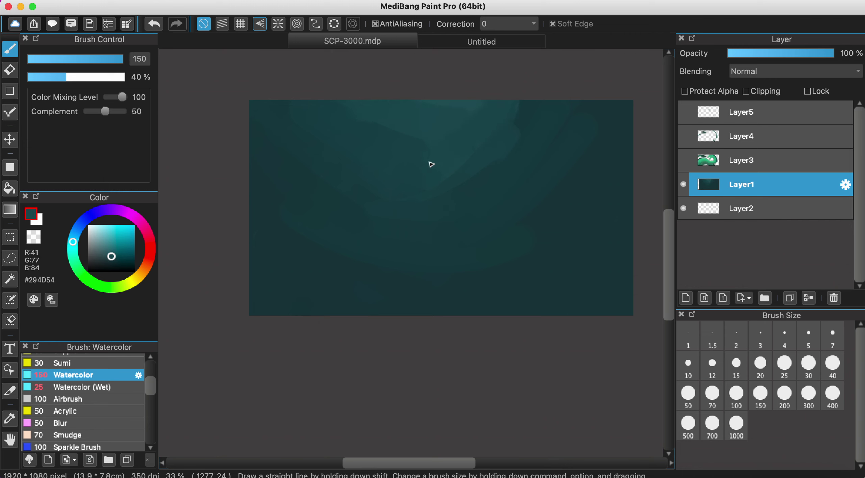
# Feather the glow's right edge and lower center into the background with sampled teals #274A51, #234249, #284A51 and #2B4F56.
pyautogui.rightClick(431, 167)
pyautogui.moveTo(514, 148); pyautogui.dragTo(458, 195)
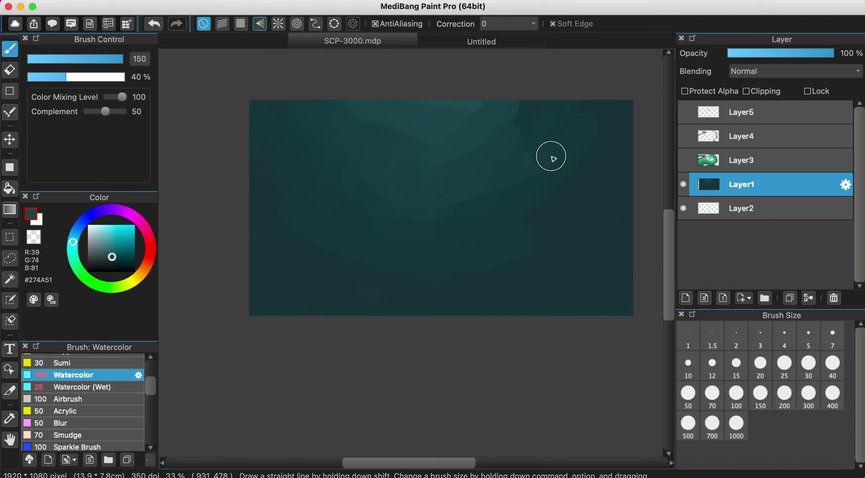
pyautogui.keyDown('alt'); pyautogui.click(410, 211); pyautogui.keyUp('alt')
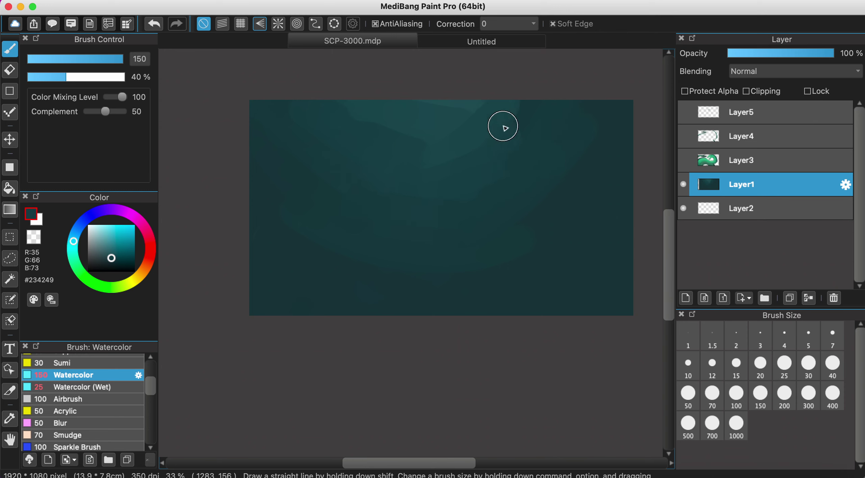
pyautogui.keyDown('alt'); pyautogui.click(516, 117); pyautogui.keyUp('alt')
pyautogui.keyDown('alt'); pyautogui.click(497, 127); pyautogui.keyUp('alt')
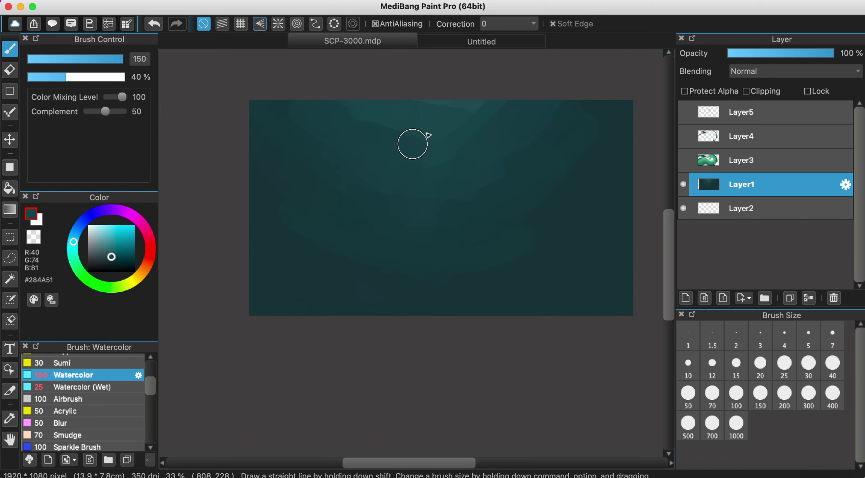
pyautogui.keyDown('alt'); pyautogui.click(460, 109); pyautogui.keyUp('alt')
# Switch to the Watercolor (Wet) brush at size 70 and blend the glow's lower left edge using sampled tones #24454C and #213E45.
pyautogui.scroll(-2, 403, 180)
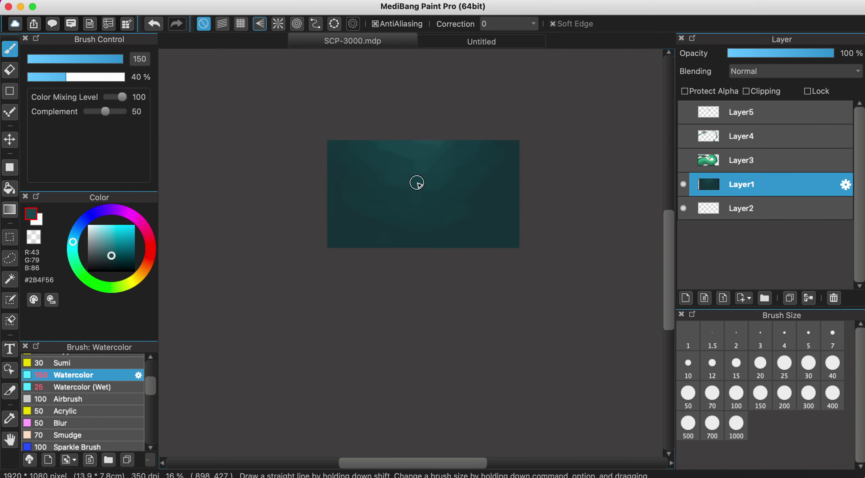
pyautogui.scroll(3, 417, 182)
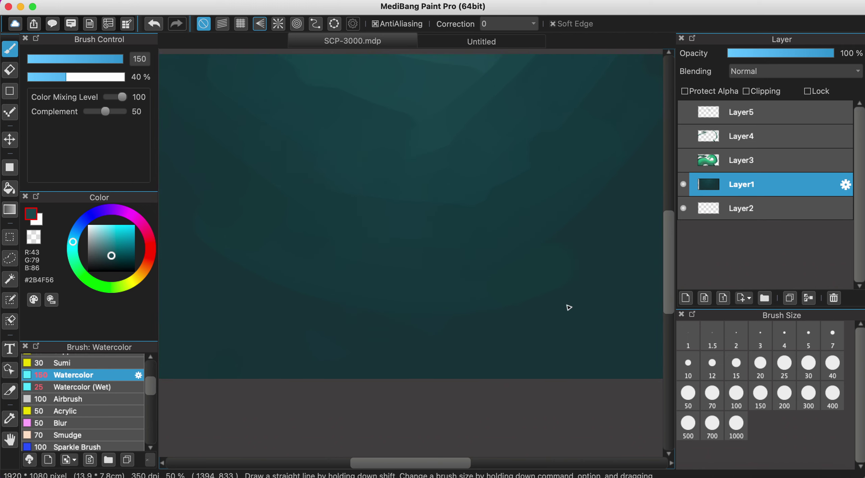
pyautogui.scroll(-2, 569, 307)
pyautogui.hscroll(2, 564, 279)
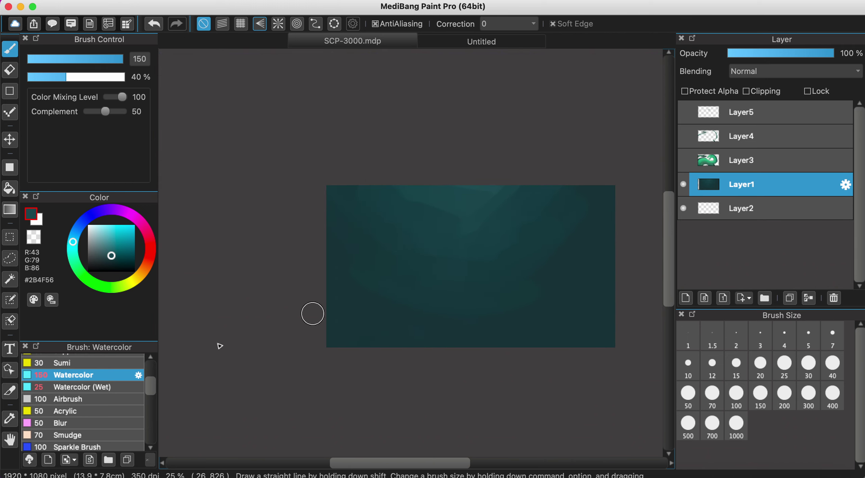
pyautogui.click(119, 388)
pyautogui.keyDown('alt'); pyautogui.click(490, 252); pyautogui.keyUp('alt')
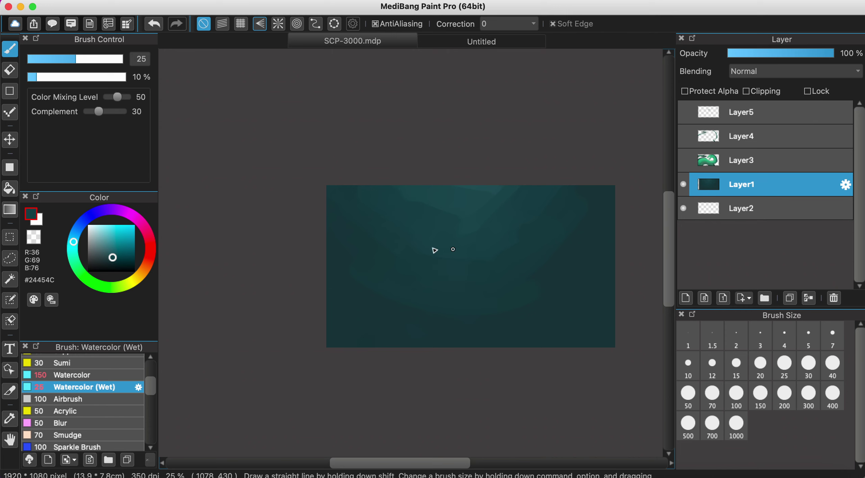
pyautogui.click(692, 392)
pyautogui.click(712, 394)
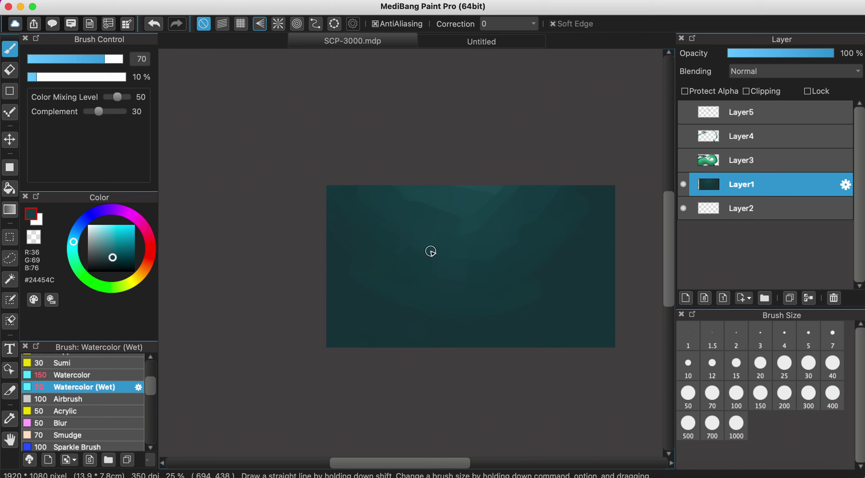
pyautogui.keyDown('alt'); pyautogui.click(404, 308); pyautogui.keyUp('alt')
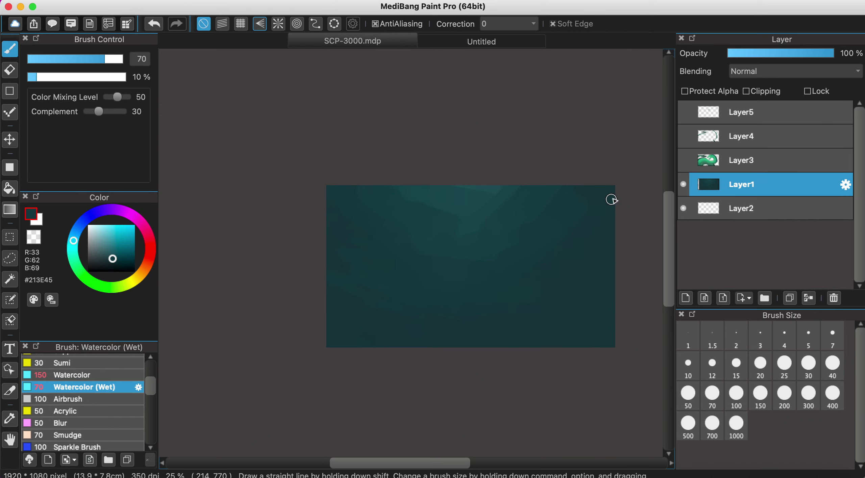
# Smooth the remaining tone edges on the glow's right side, center and left with wet watercolor in #23434A, #25474E and #203B41.
pyautogui.scroll(1, 564, 185)
pyautogui.keyDown('alt'); pyautogui.click(537, 203); pyautogui.keyUp('alt')
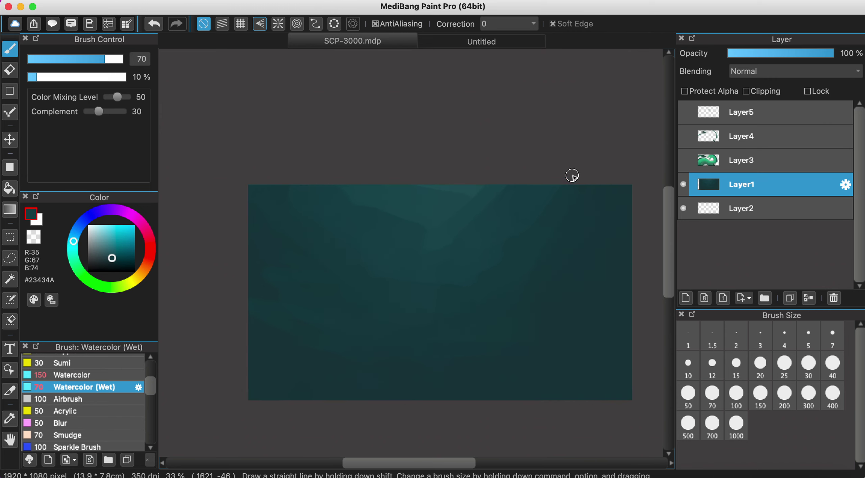
pyautogui.keyDown('alt'); pyautogui.click(468, 240); pyautogui.keyUp('alt')
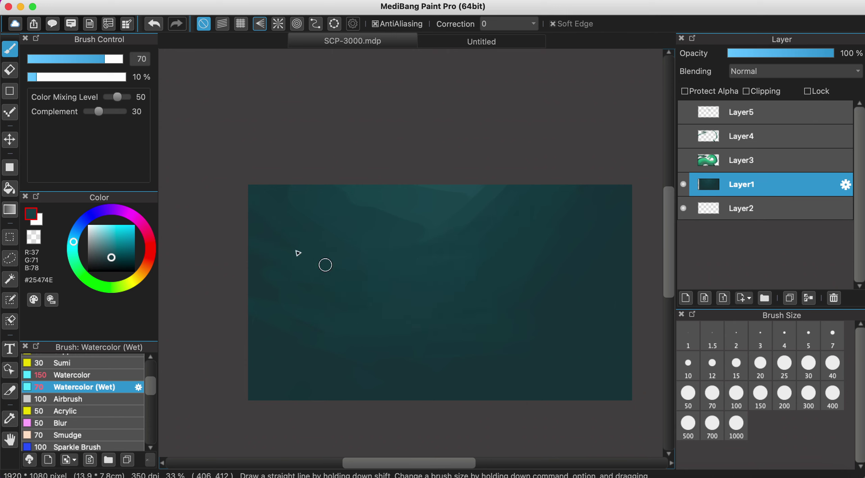
pyautogui.keyDown('alt'); pyautogui.click(257, 230); pyautogui.keyUp('alt')
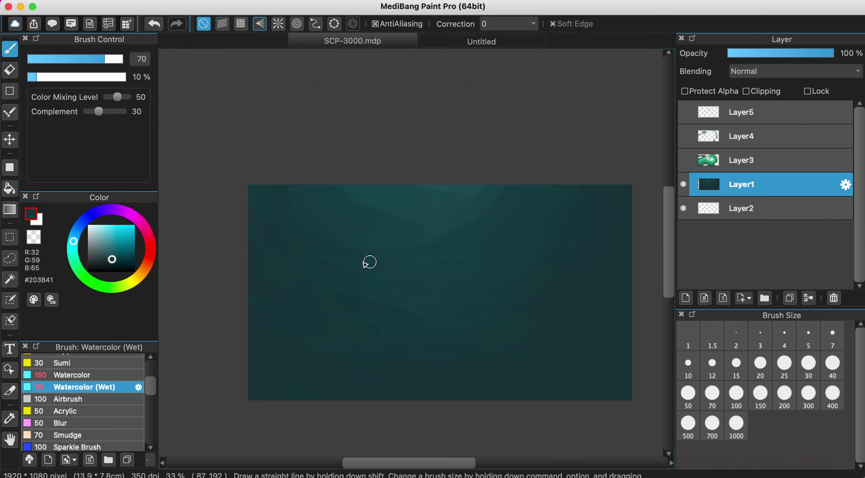
# Blend the tone edges across the glow's center, upper middle and right side with wet watercolor in #203B41, #294E55, #203D43 and #214148.
pyautogui.moveTo(369, 262); pyautogui.dragTo(391, 268)
pyautogui.keyDown('alt'); pyautogui.click(402, 206); pyautogui.keyUp('alt')
pyautogui.moveTo(401, 205)
pyautogui.mouseDown()
pyautogui.moveTo(365, 207)
pyautogui.moveTo(451, 225)
pyautogui.mouseUp()
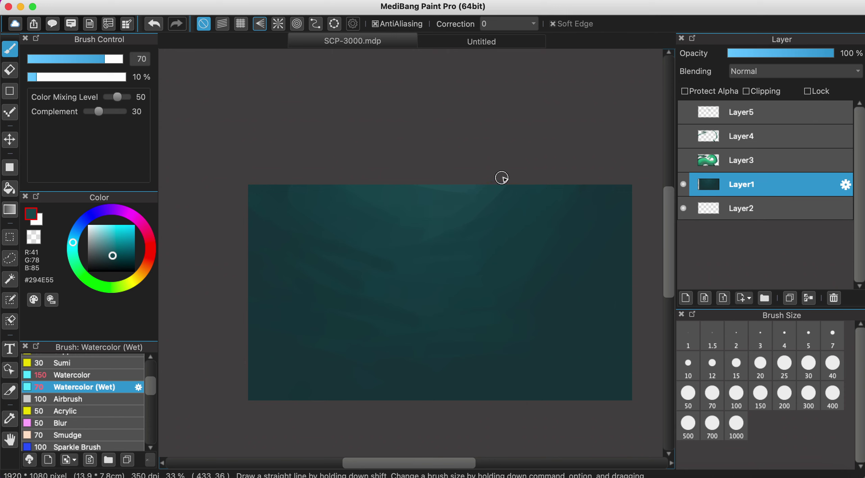
pyautogui.keyDown('alt'); pyautogui.click(394, 194); pyautogui.keyUp('alt')
pyautogui.moveTo(419, 198)
pyautogui.mouseDown()
pyautogui.moveTo(307, 217)
pyautogui.moveTo(521, 240)
pyautogui.mouseUp()
pyautogui.keyDown('alt'); pyautogui.click(321, 245); pyautogui.keyUp('alt')
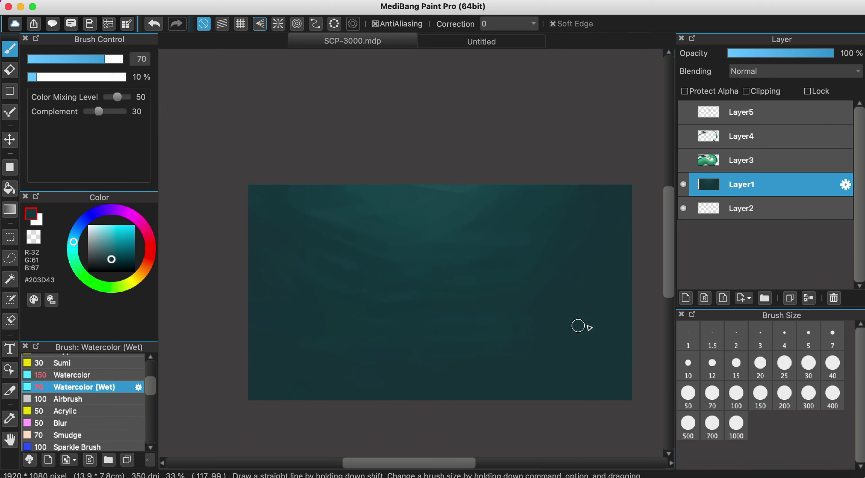
pyautogui.keyDown('alt'); pyautogui.click(534, 205); pyautogui.keyUp('alt')
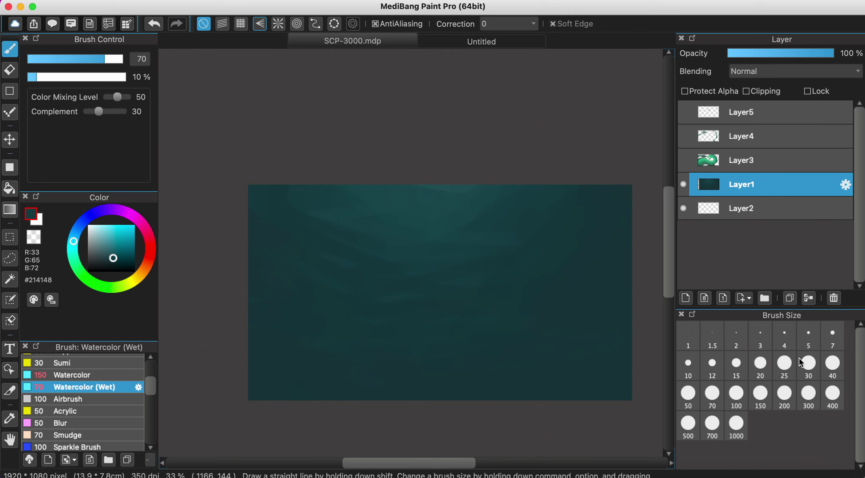
# Set the brush size to 150 and soften the middle of the glow using sampled teals #23444B, #2A4F56, #214148 and #24464D.
pyautogui.click(760, 394)
pyautogui.keyDown('alt'); pyautogui.click(456, 229); pyautogui.keyUp('alt')
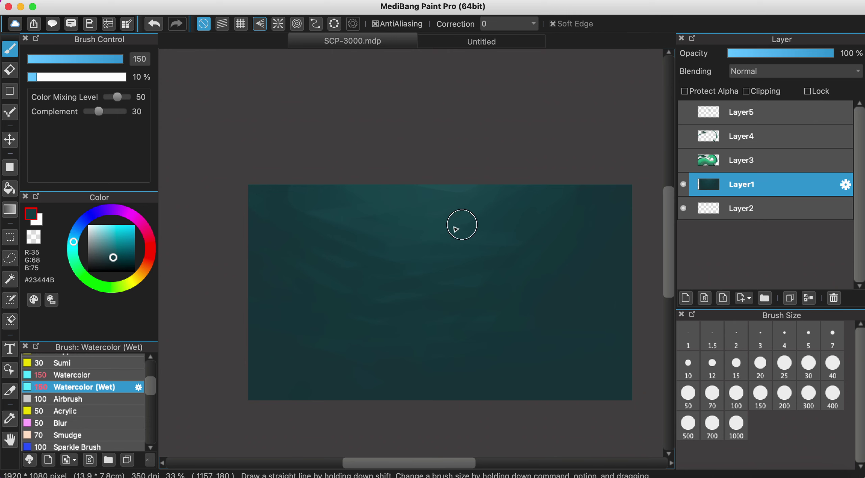
pyautogui.keyDown('alt'); pyautogui.click(424, 199); pyautogui.keyUp('alt')
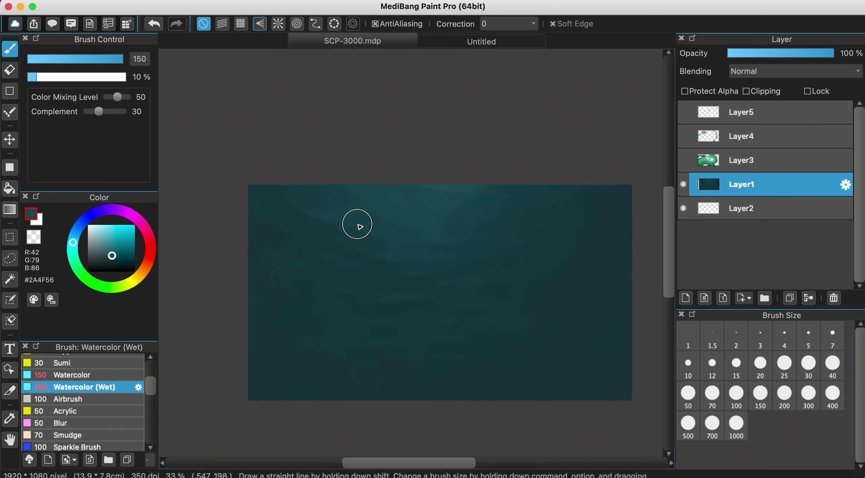
pyautogui.keyDown('alt'); pyautogui.click(408, 275); pyautogui.keyUp('alt')
pyautogui.moveTo(375, 264)
pyautogui.mouseDown()
pyautogui.moveTo(535, 261)
pyautogui.moveTo(323, 254)
pyautogui.moveTo(462, 260)
pyautogui.moveTo(415, 251)
pyautogui.mouseUp()
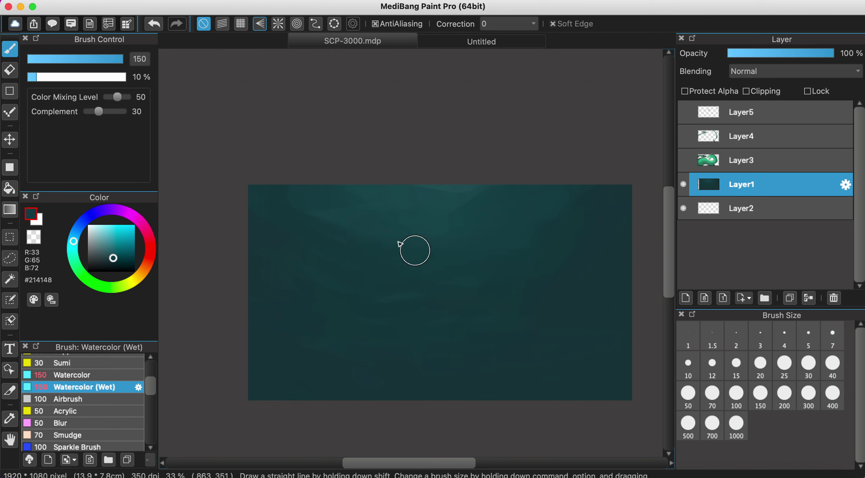
pyautogui.keyDown('alt'); pyautogui.click(390, 236); pyautogui.keyUp('alt')
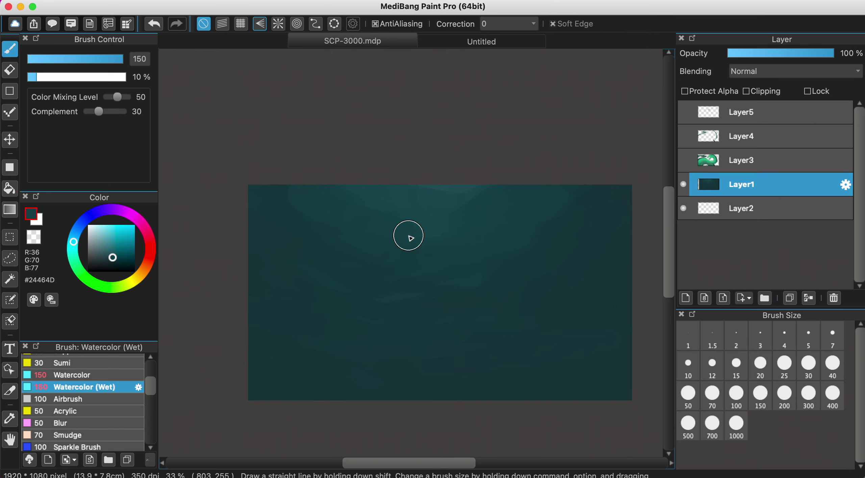
# Smooth the background's left, lower and right areas with #203D44, #203B42 and #20393F, and the upper-center glow with #2F545B and #274B52.
pyautogui.keyDown('alt'); pyautogui.click(278, 195); pyautogui.keyUp('alt')
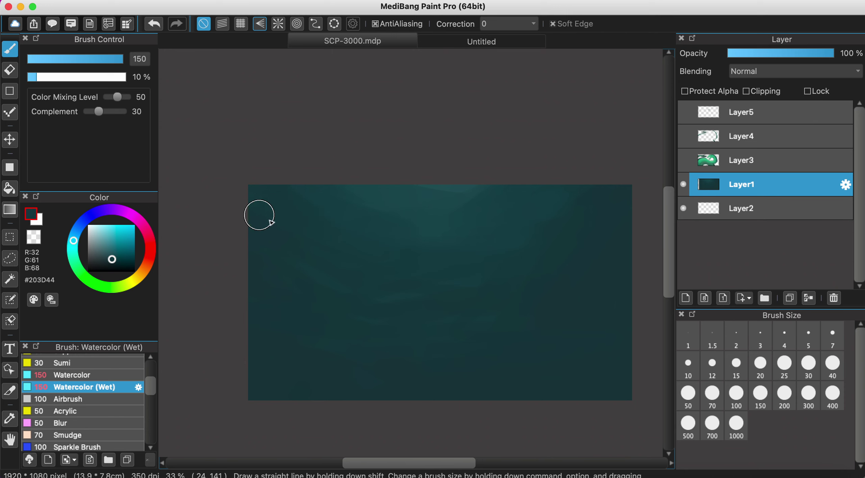
pyautogui.keyDown('alt'); pyautogui.click(265, 273); pyautogui.keyUp('alt')
pyautogui.moveTo(448, 330); pyautogui.dragTo(365, 351)
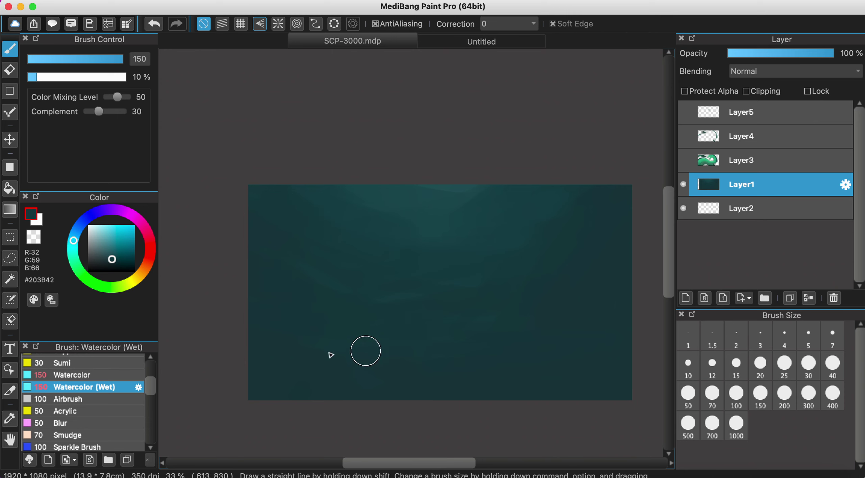
pyautogui.keyDown('alt'); pyautogui.click(487, 320); pyautogui.keyUp('alt')
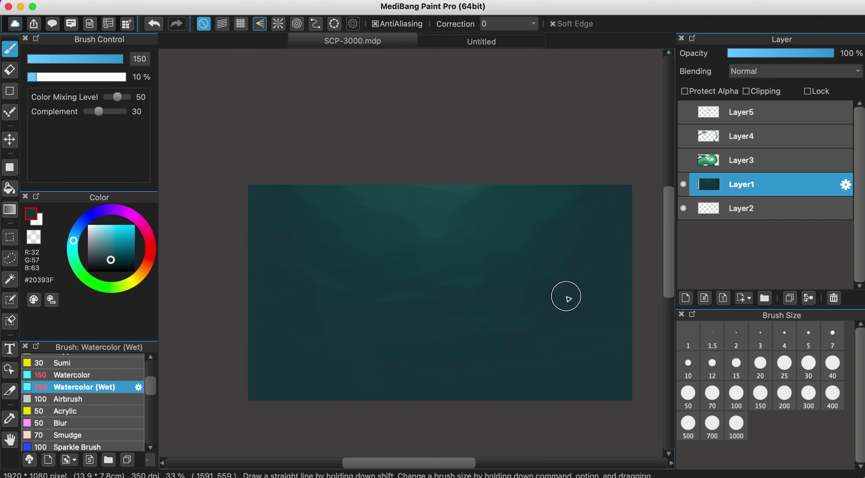
pyautogui.keyDown('alt'); pyautogui.click(463, 199); pyautogui.keyUp('alt')
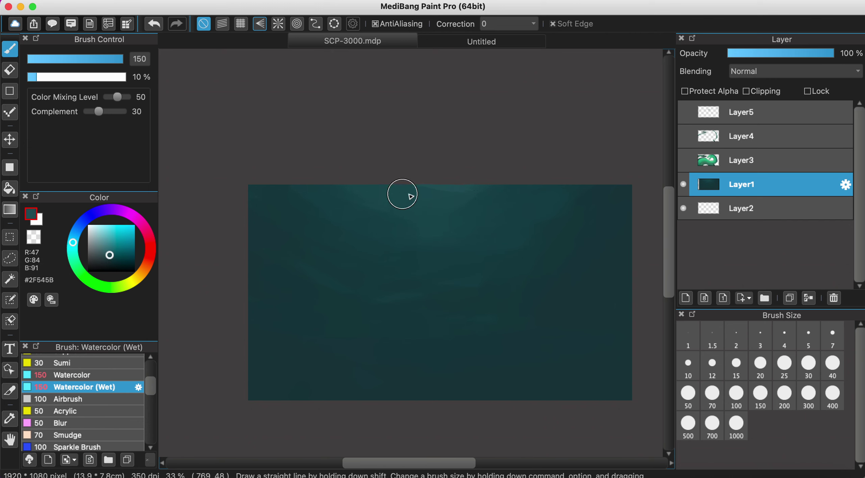
pyautogui.keyDown('alt'); pyautogui.click(424, 222); pyautogui.keyUp('alt')
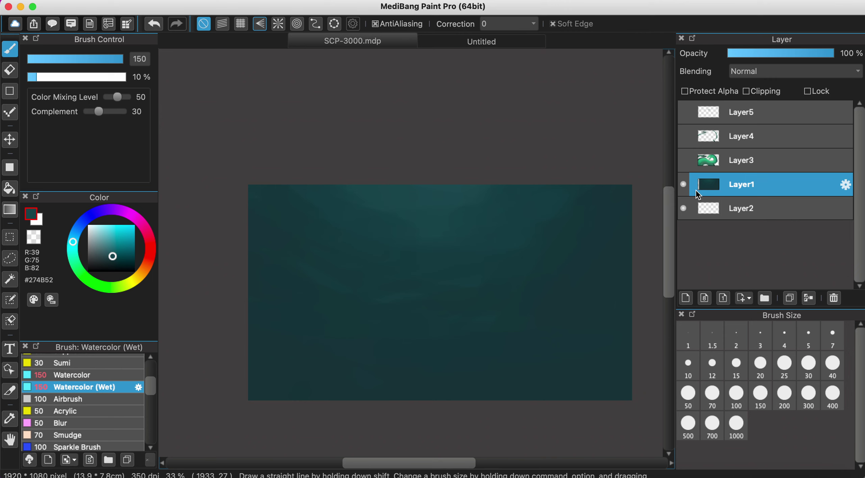
# Check the background against the eel by temporarily showing Layer3, Layer4 and Layer5, and hide those layers again.
pyautogui.click(684, 186)
pyautogui.click(683, 185)
pyautogui.click(683, 160)
pyautogui.click(683, 136)
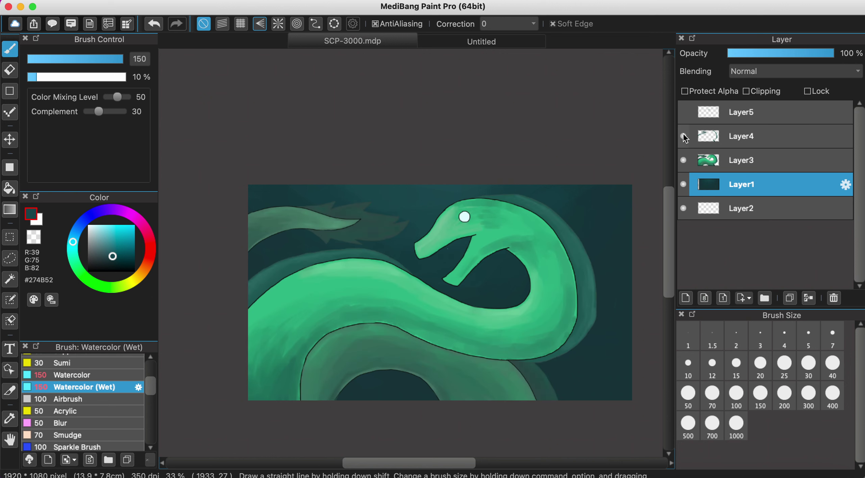
pyautogui.click(683, 113)
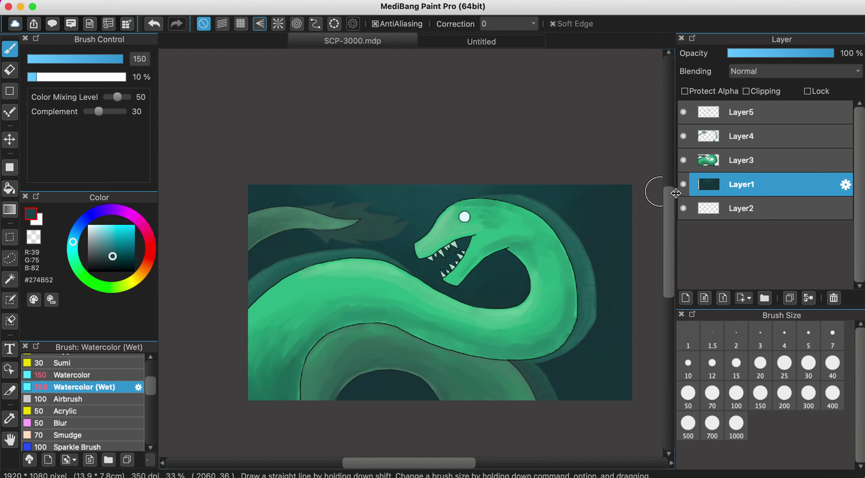
pyautogui.click(683, 160)
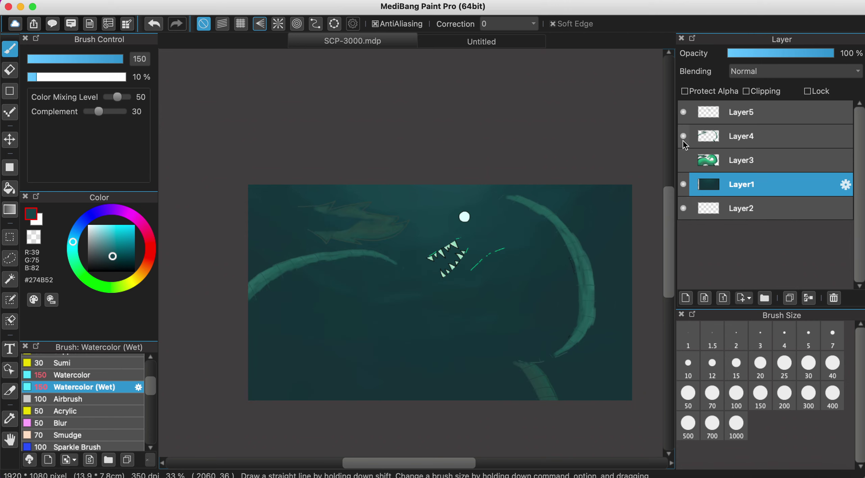
pyautogui.click(683, 136)
pyautogui.click(683, 113)
# Darken the background's bottom edge with #1B3339 and blend it into the surrounding teal using sampled #20393F.
pyautogui.keyDown('alt'); pyautogui.click(572, 369); pyautogui.keyUp('alt')
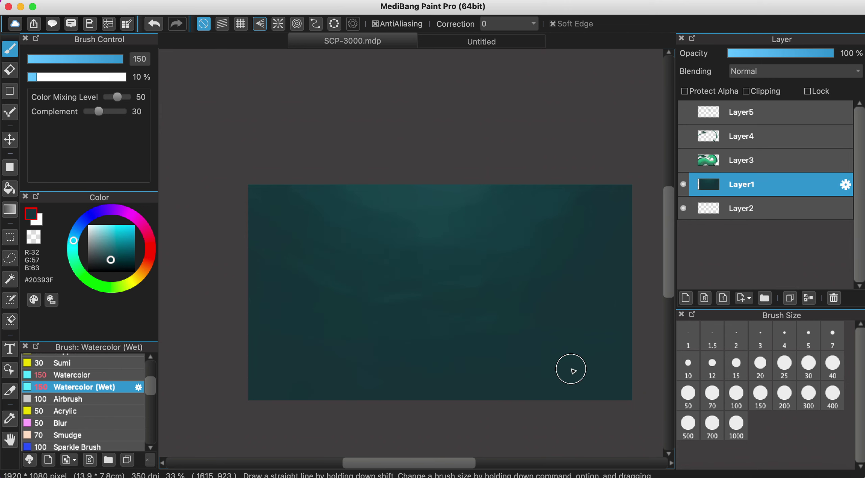
pyautogui.click(116, 261)
pyautogui.moveTo(117, 260); pyautogui.dragTo(113, 261)
pyautogui.moveTo(256, 378)
pyautogui.mouseDown()
pyautogui.moveTo(522, 418)
pyautogui.moveTo(608, 414)
pyautogui.moveTo(587, 409)
pyautogui.moveTo(649, 372)
pyautogui.moveTo(407, 407)
pyautogui.mouseUp()
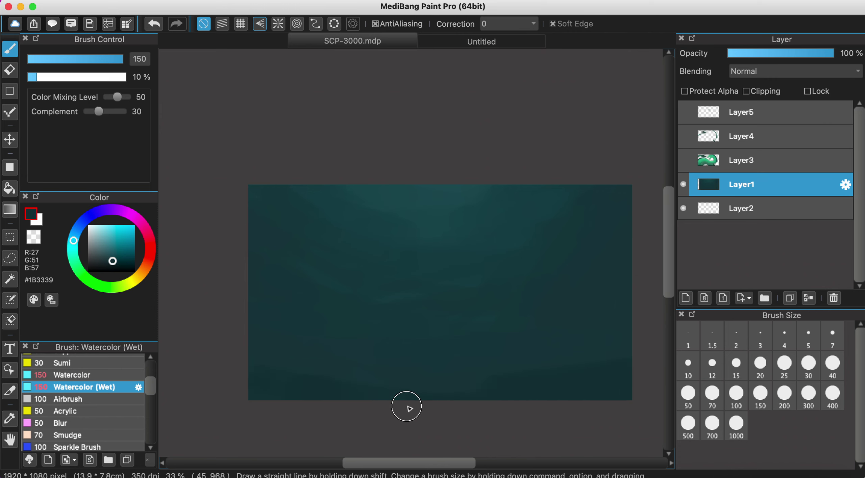
pyautogui.keyDown('alt'); pyautogui.click(484, 376); pyautogui.keyUp('alt')
pyautogui.moveTo(466, 378)
pyautogui.mouseDown()
pyautogui.moveTo(639, 375)
pyautogui.moveTo(317, 380)
pyautogui.mouseUp()
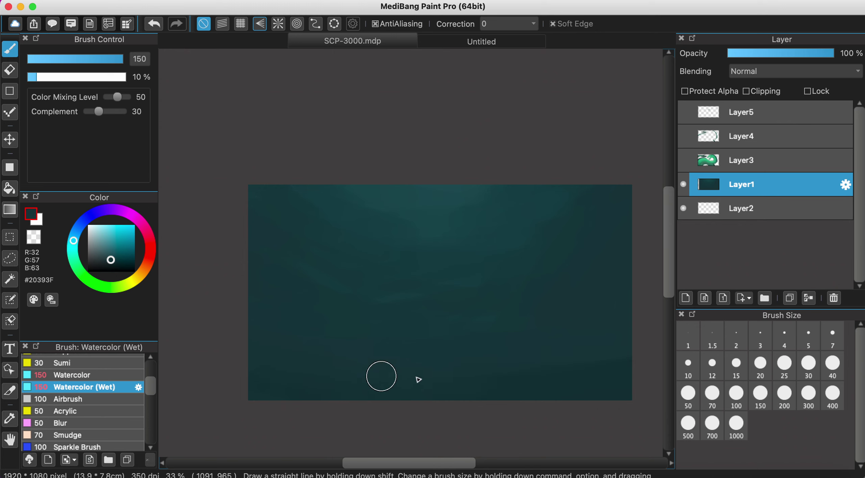
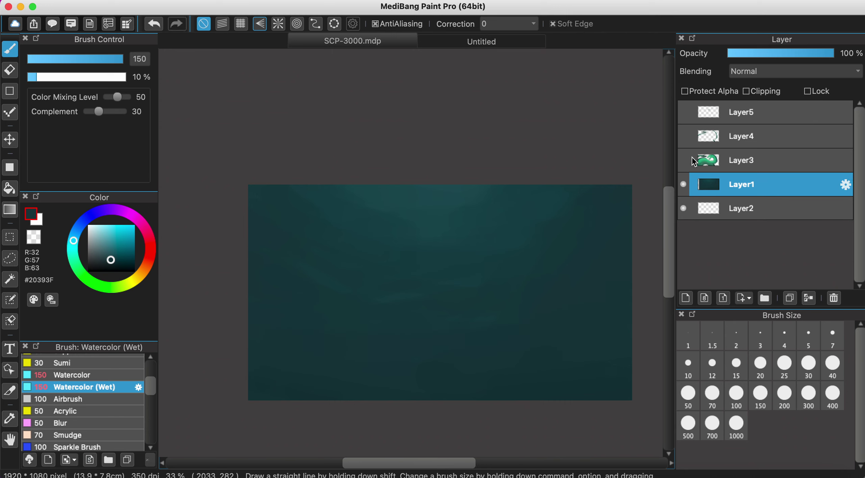
# Show Layer3, Layer4 and Layer5 again over the finished background.
pyautogui.moveTo(684, 159); pyautogui.dragTo(683, 146)
pyautogui.click(682, 112)
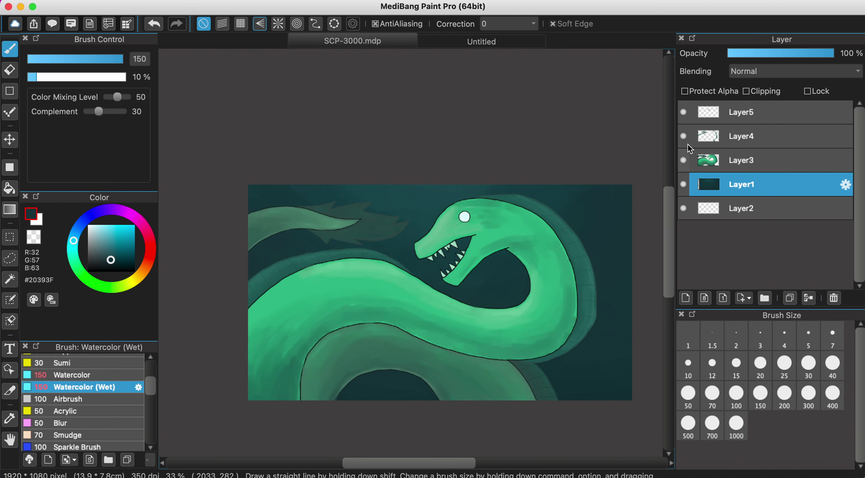
pyautogui.scroll(3, 530, 230)
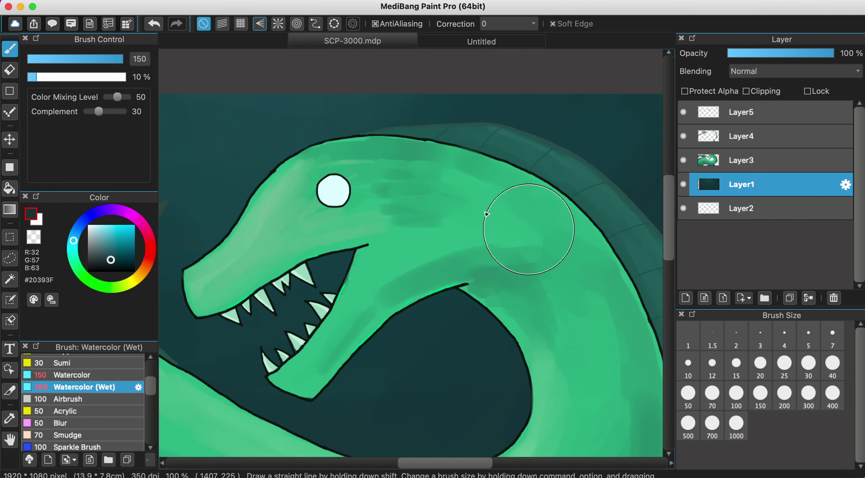
# Draw a small nostril near the snout's tip on Layer5 with the size 4 Pencil in sampled #0C140F.
pyautogui.scroll(5, 73, 385)
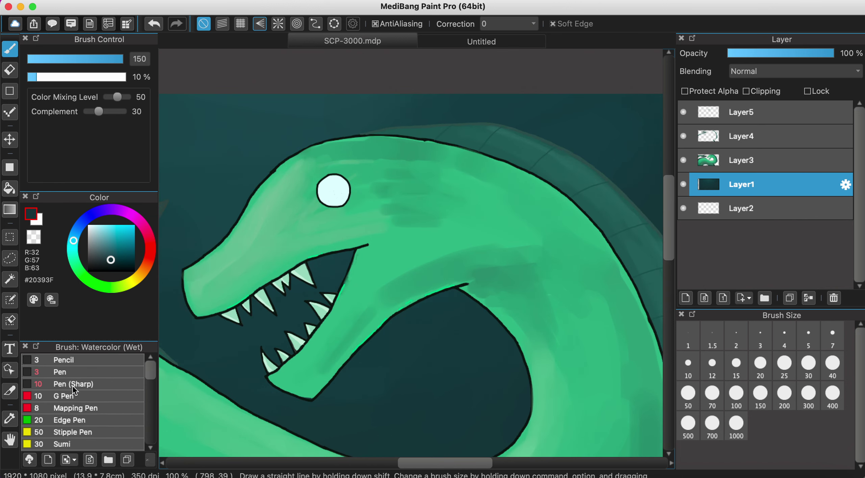
pyautogui.click(84, 360)
pyautogui.scroll(3, 350, 248)
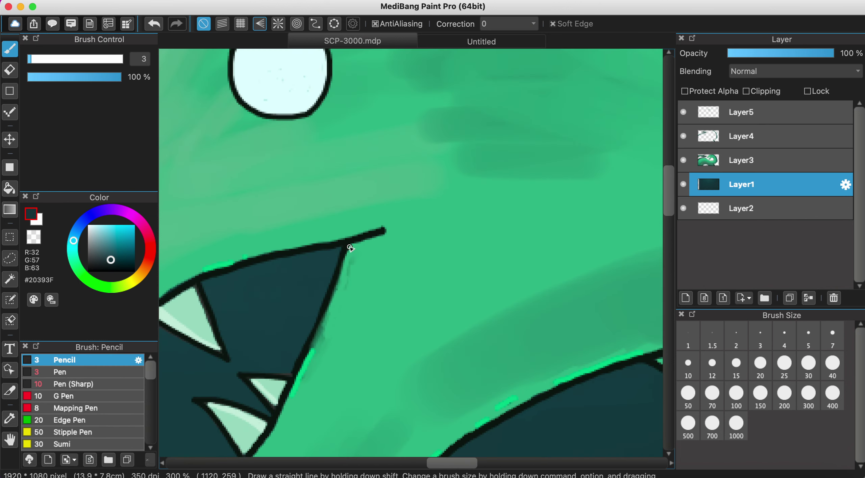
pyautogui.keyDown('alt'); pyautogui.click(349, 242); pyautogui.keyUp('alt')
pyautogui.scroll(-3, 349, 242)
pyautogui.scroll(3, 243, 238)
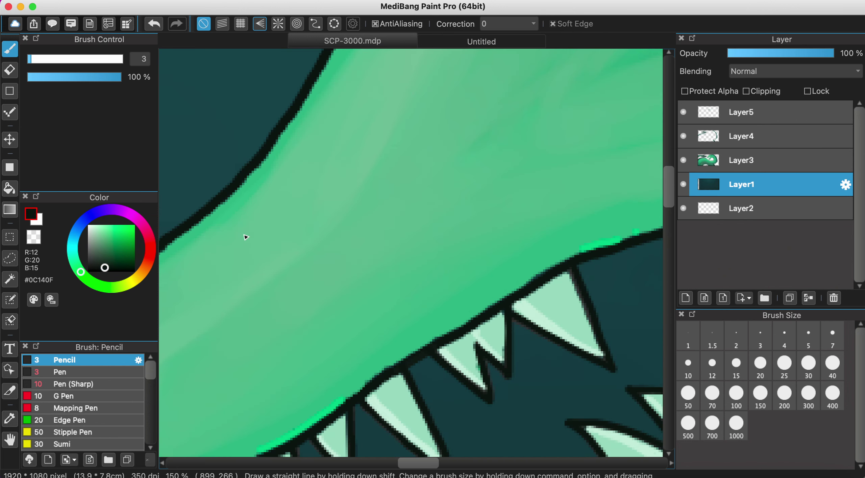
pyautogui.click(784, 334)
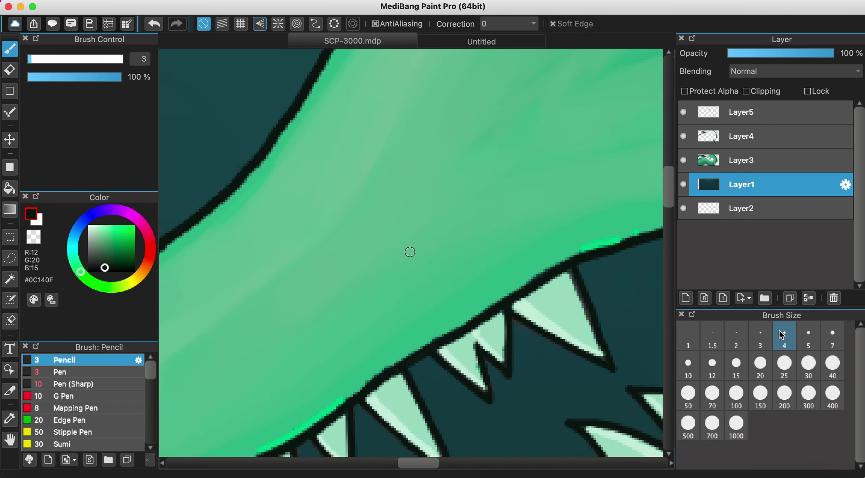
pyautogui.scroll(1, 431, 320)
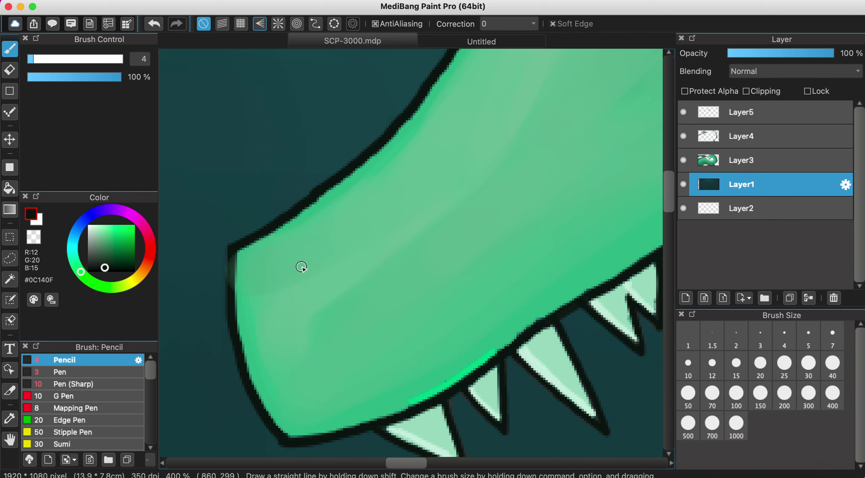
pyautogui.click(713, 117)
pyautogui.moveTo(296, 273); pyautogui.dragTo(304, 261)
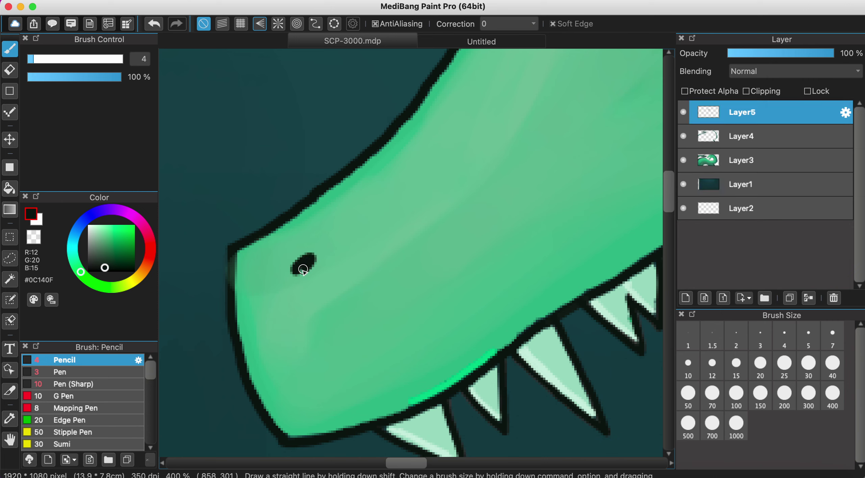
# Examine the nostril on the eel's head and within the whole composition.
pyautogui.scroll(-6, 298, 271)
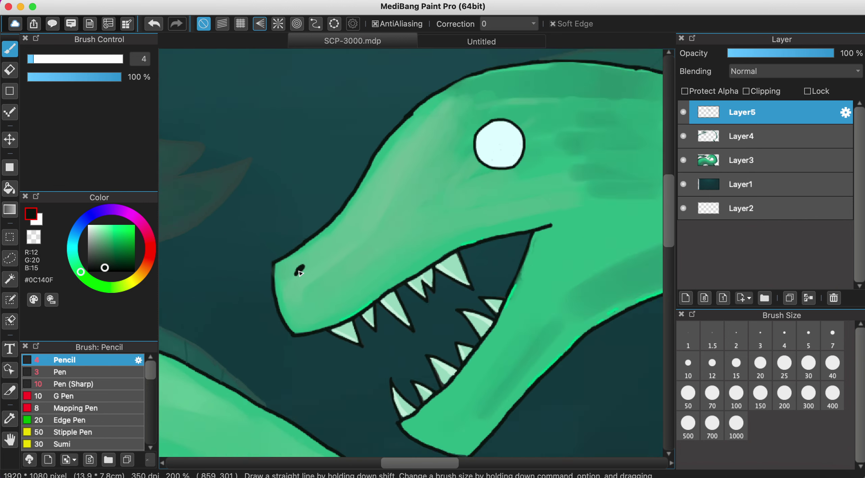
pyautogui.scroll(-2, 400, 239)
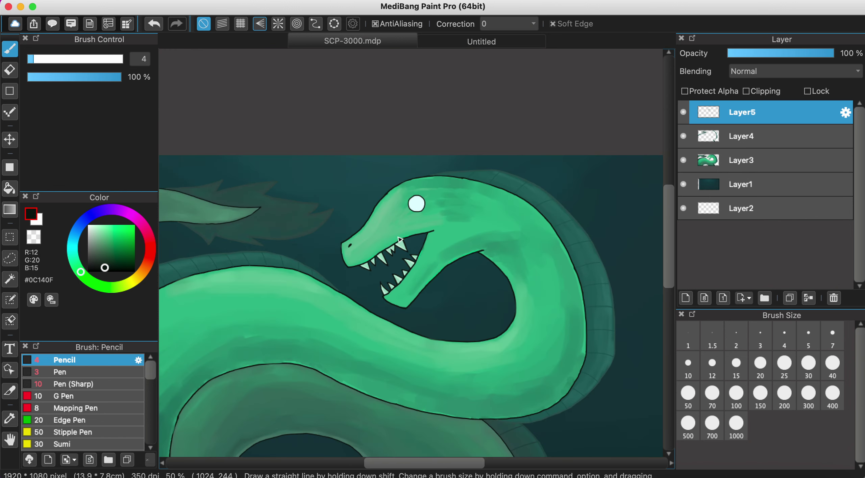
pyautogui.scroll(-2, 400, 240)
pyautogui.scroll(1, 441, 208)
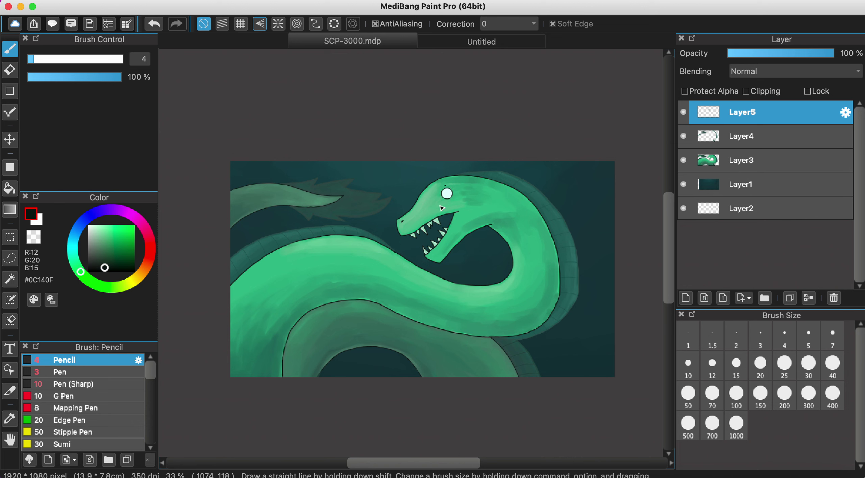
pyautogui.scroll(1, 344, 202)
pyautogui.scroll(-1, 345, 204)
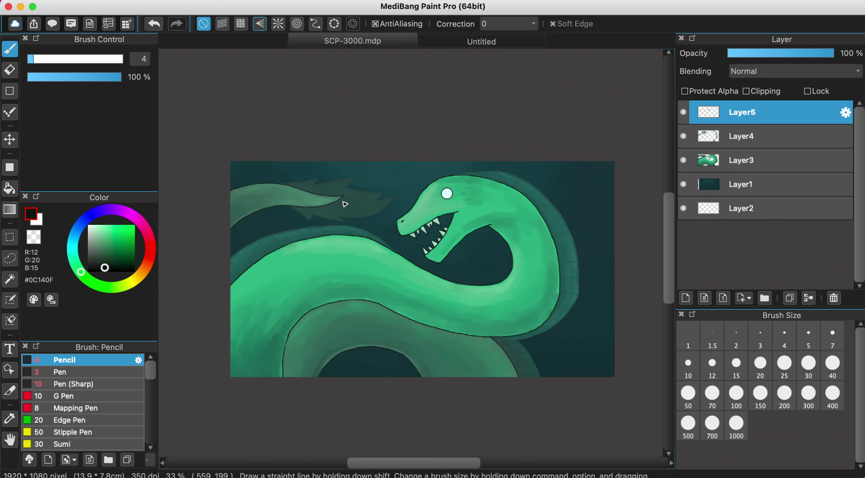
pyautogui.scroll(1, 344, 204)
pyautogui.hscroll(1, 345, 204)
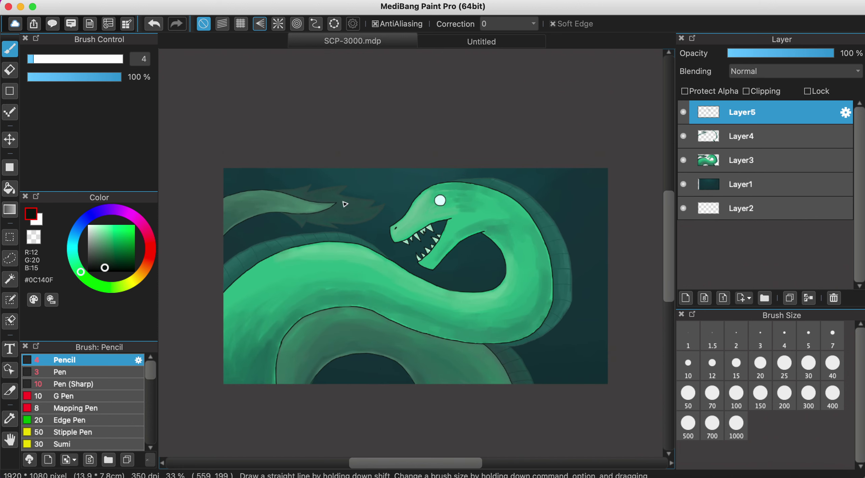
# Sample gray #929997 from the Untitled palette document and try to draw a line from above the mouth corner up past the eye.
pyautogui.click(446, 47)
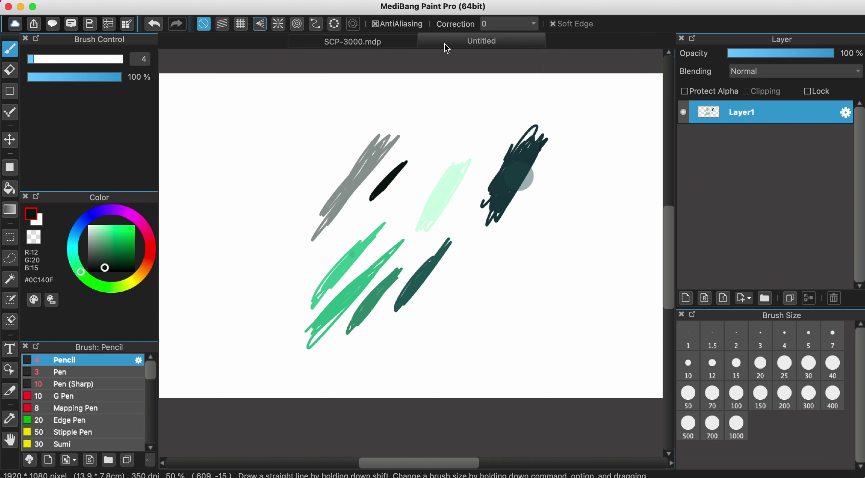
pyautogui.keyDown('alt'); pyautogui.click(371, 159); pyautogui.keyUp('alt')
pyautogui.click(359, 46)
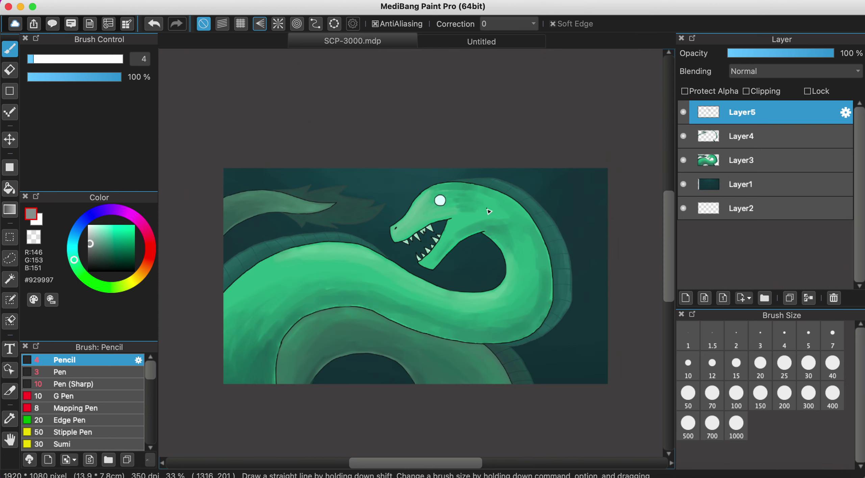
pyautogui.scroll(2, 488, 211)
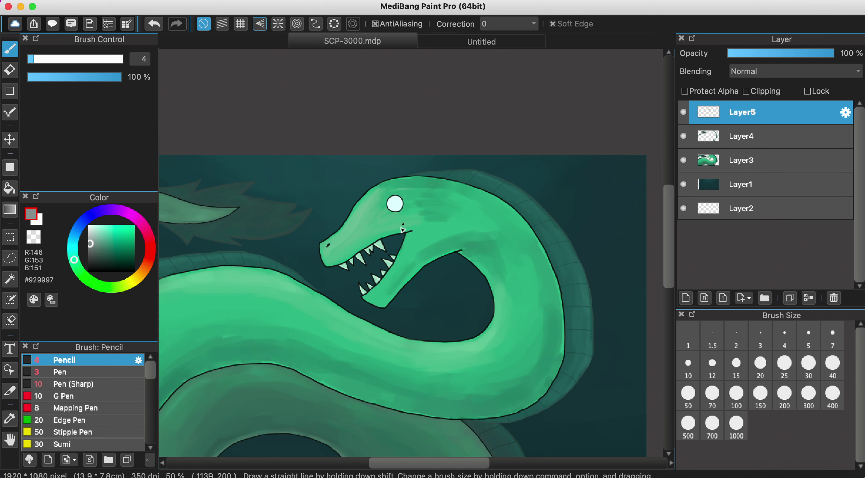
pyautogui.scroll(4, 402, 229)
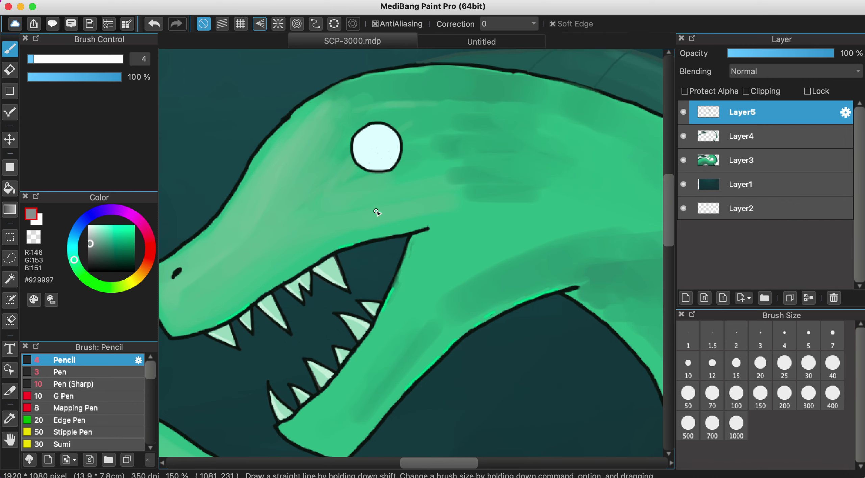
pyautogui.scroll(-3, 378, 213)
pyautogui.scroll(2, 378, 213)
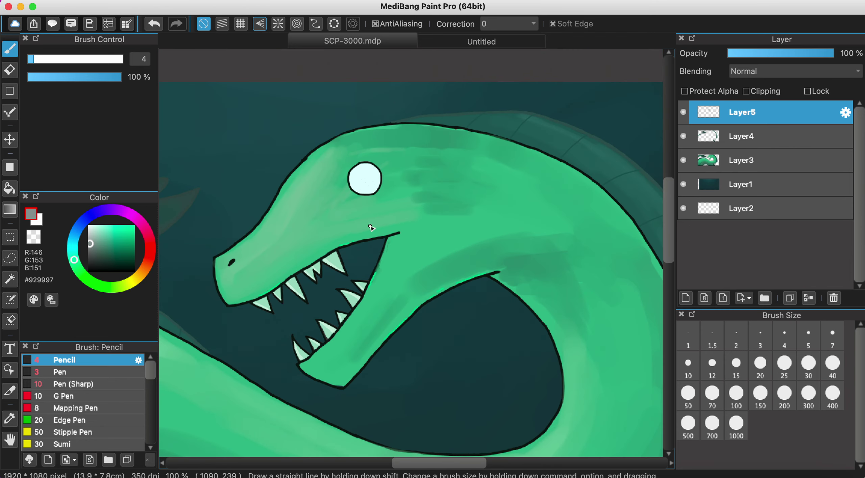
pyautogui.click(370, 226)
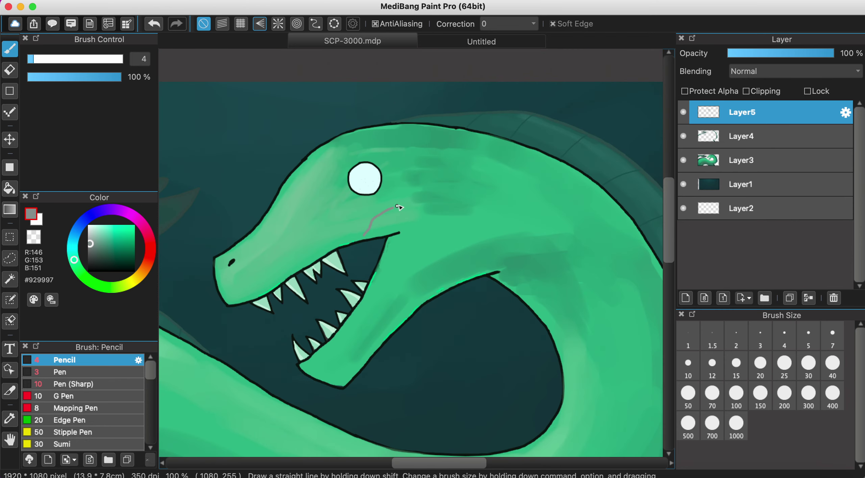
pyautogui.press('super+z')
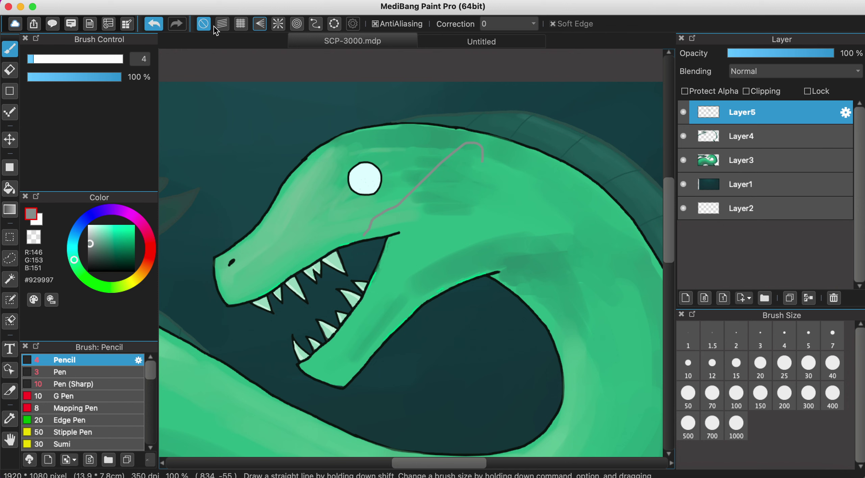
# Change the color to #8F8F8F and try to draw a long loop from the upper jaw over the back of the head.
pyautogui.moveTo(89, 248); pyautogui.dragTo(87, 245)
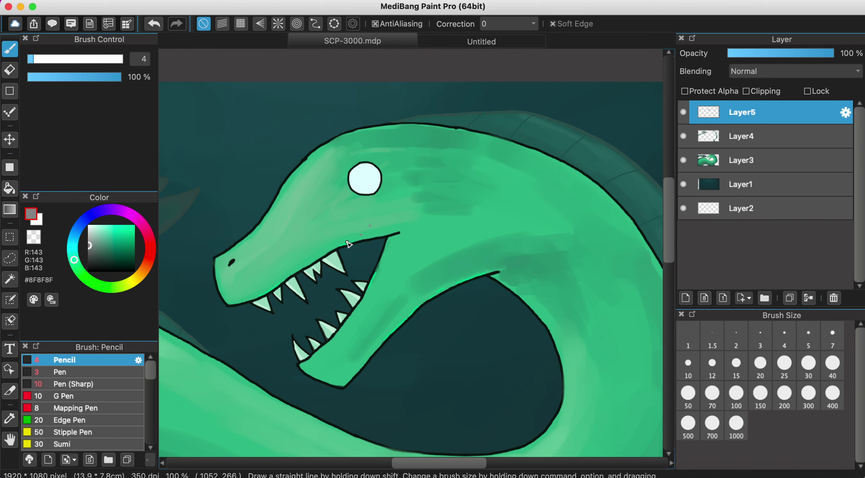
pyautogui.moveTo(384, 198)
pyautogui.mouseDown()
pyautogui.moveTo(431, 142)
pyautogui.moveTo(497, 112)
pyautogui.mouseUp()
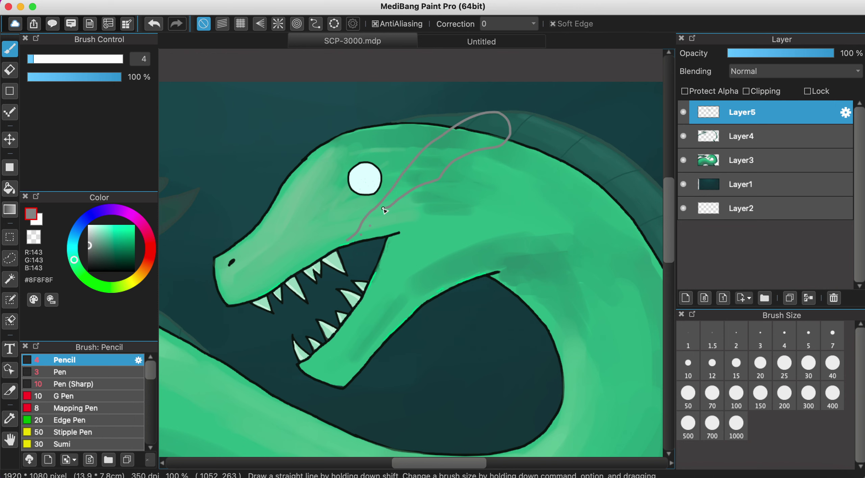
pyautogui.scroll(-2, 354, 239)
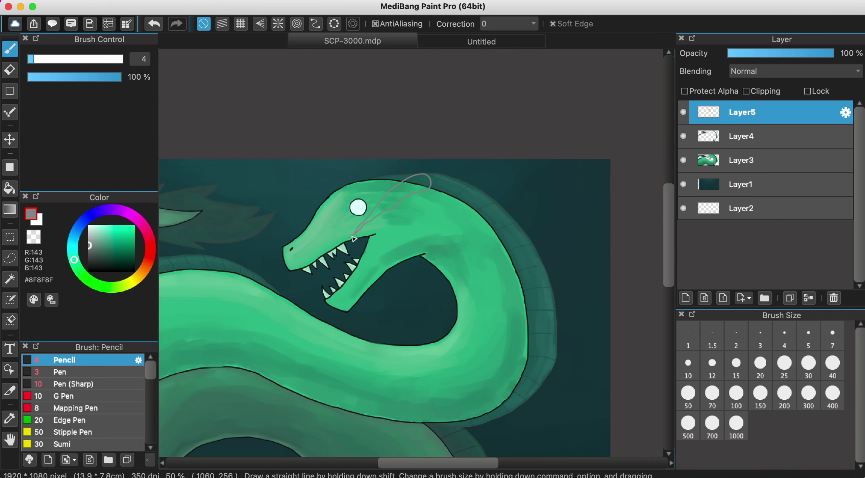
pyautogui.press('super+z')
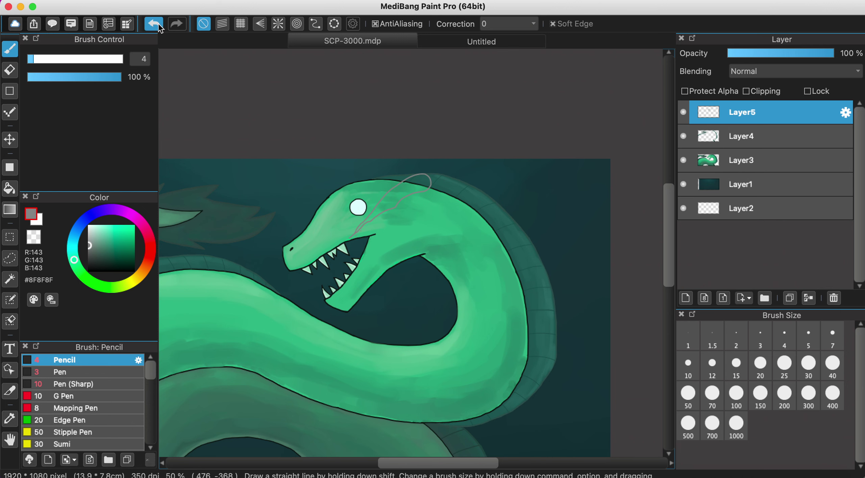
# Undo the stray gray dots above the corner of the mouth.
pyautogui.scroll(2, 369, 260)
pyautogui.scroll(-2, 370, 261)
pyautogui.scroll(3, 358, 230)
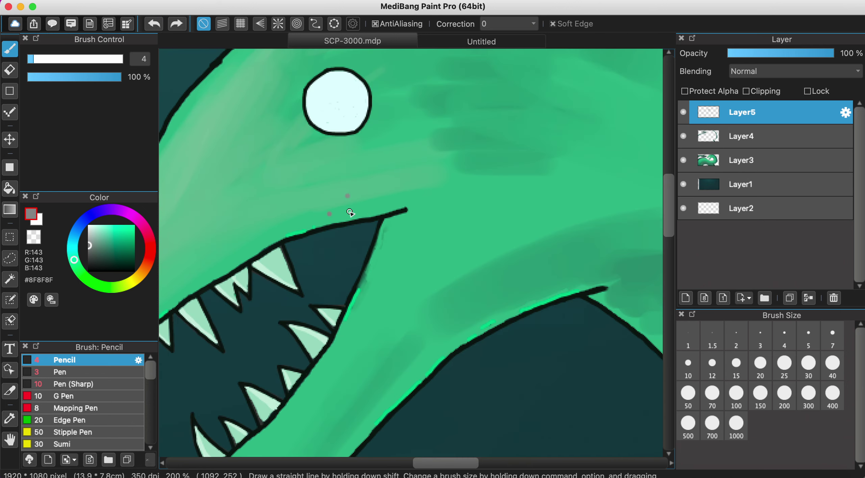
pyautogui.scroll(-3, 352, 203)
pyautogui.scroll(2, 355, 209)
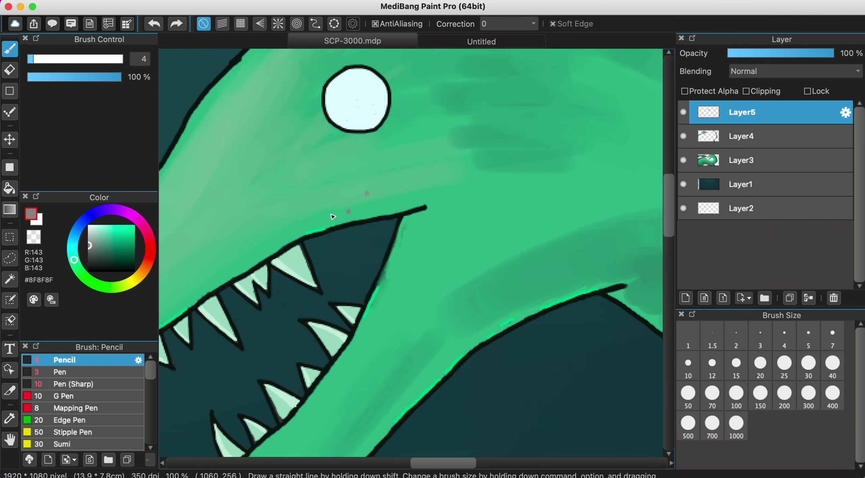
pyautogui.scroll(2, 330, 214)
pyautogui.rightClick(387, 186)
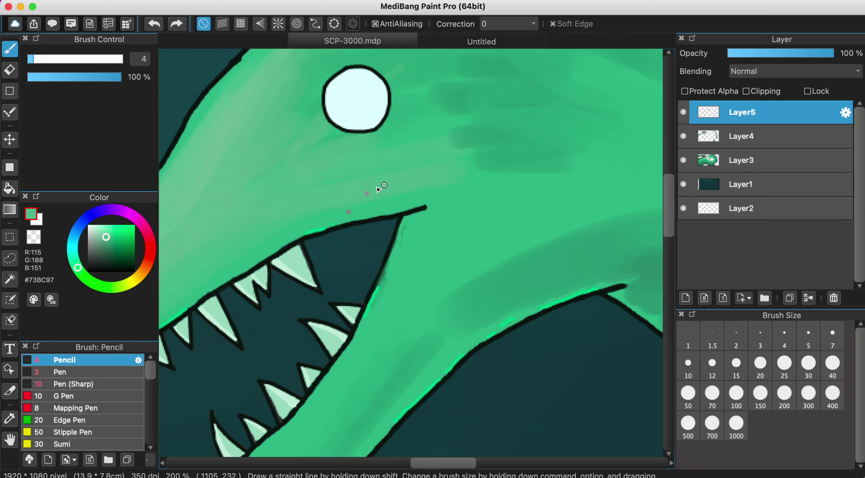
pyautogui.press('super+z')
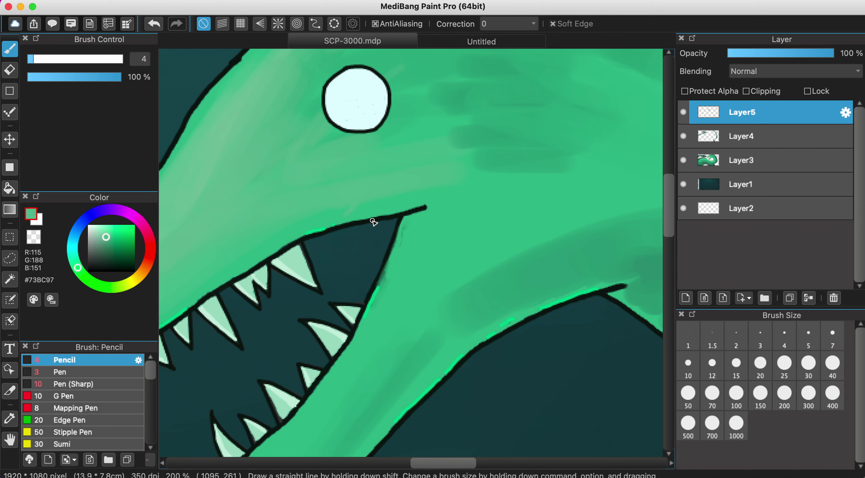
# Set the Pencil size to 3 and, after trying #50977B, draw a curved #0C140F line across the back of the open mouth.
pyautogui.keyDown('alt'); pyautogui.click(373, 222); pyautogui.keyUp('alt')
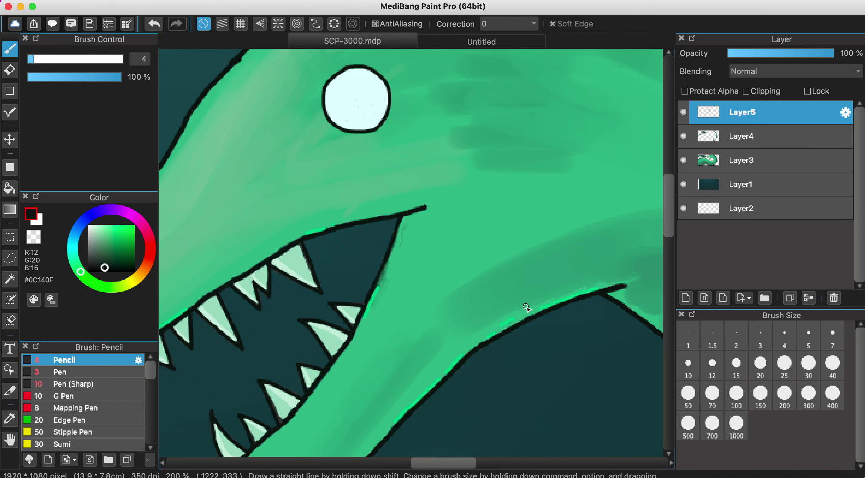
pyautogui.press('[')
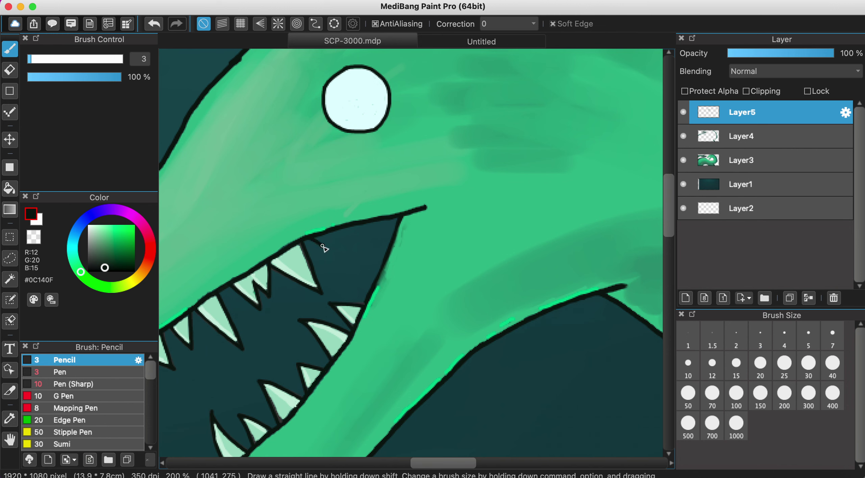
pyautogui.click(146, 25)
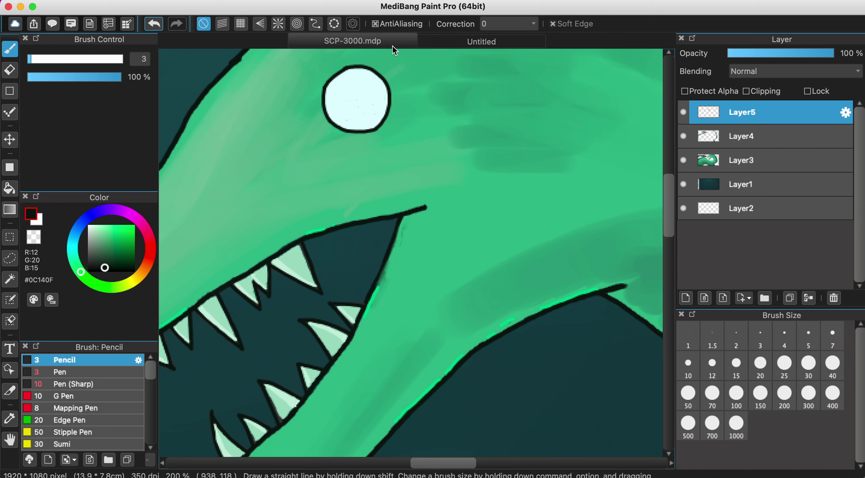
pyautogui.keyDown('alt'); pyautogui.click(622, 267); pyautogui.keyUp('alt')
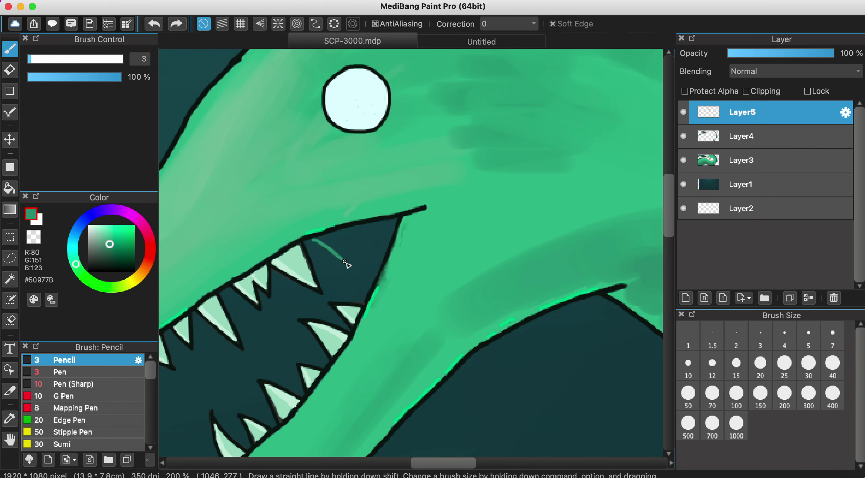
pyautogui.press('super+z')
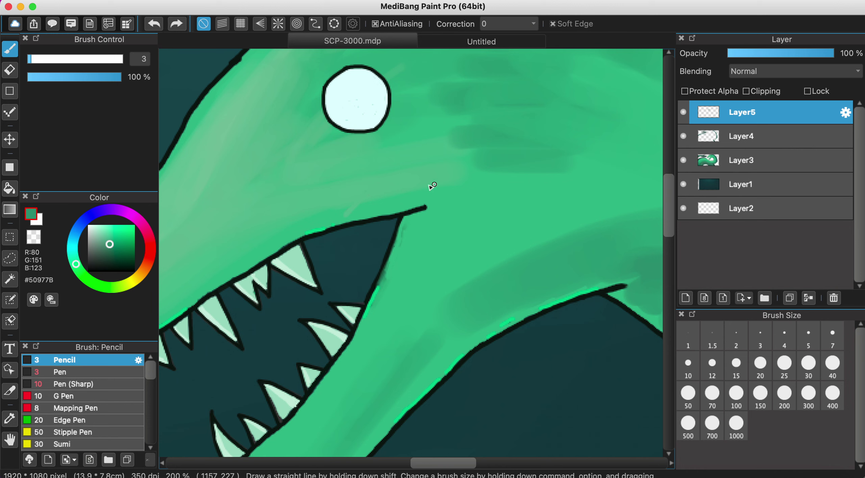
pyautogui.keyDown('alt'); pyautogui.click(394, 219); pyautogui.keyUp('alt')
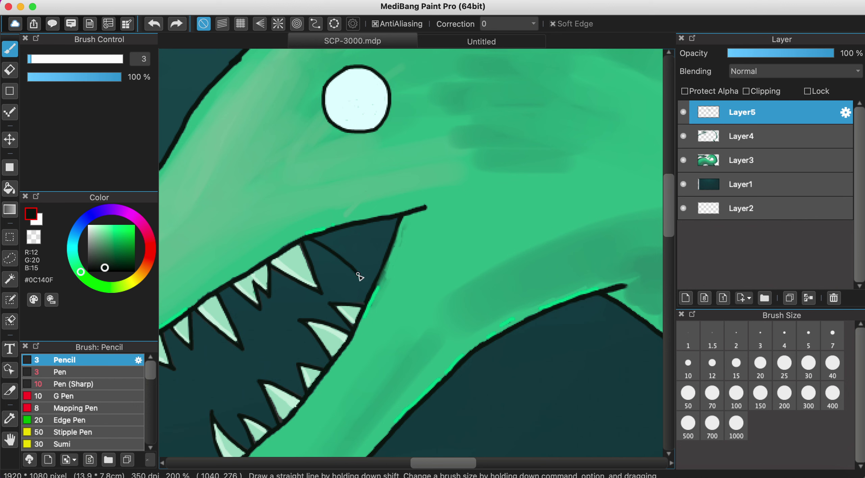
# Hide Layer4, Layer3, Layer1 and Layer2 to inspect Layer5's strokes alone, and show Layer4, Layer3 and Layer1 again.
pyautogui.click(683, 136)
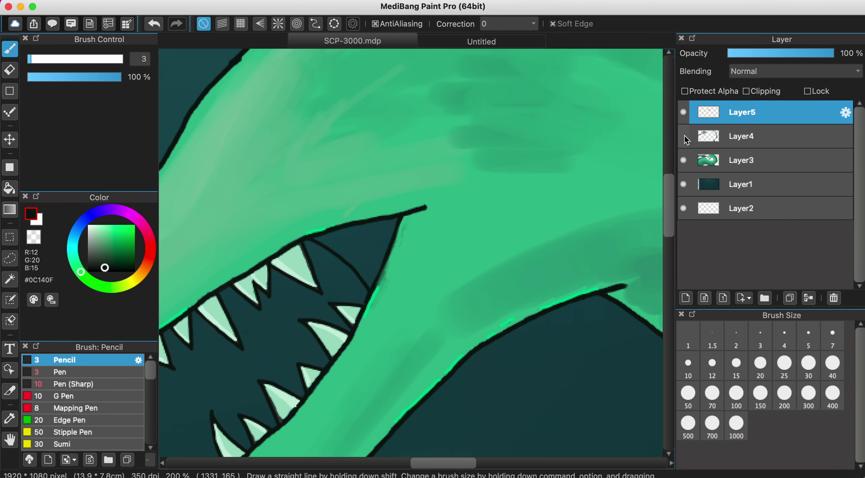
pyautogui.click(686, 155)
pyautogui.click(684, 185)
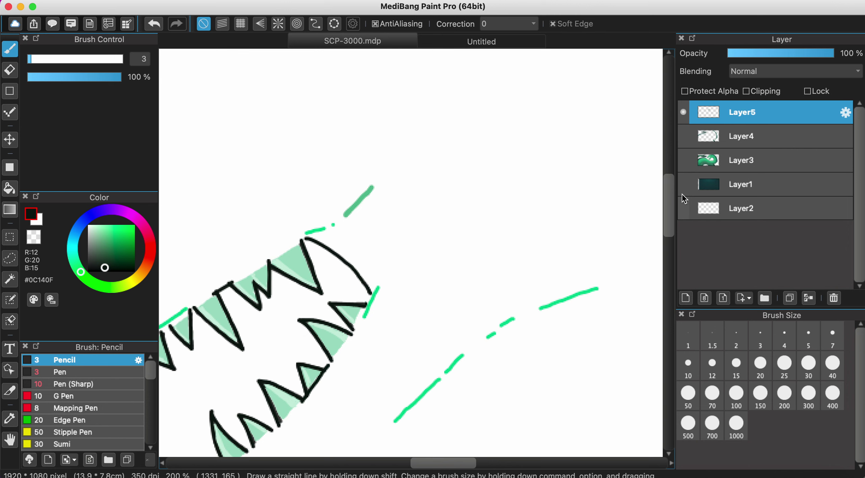
pyautogui.click(683, 184)
pyautogui.click(684, 159)
pyautogui.click(683, 136)
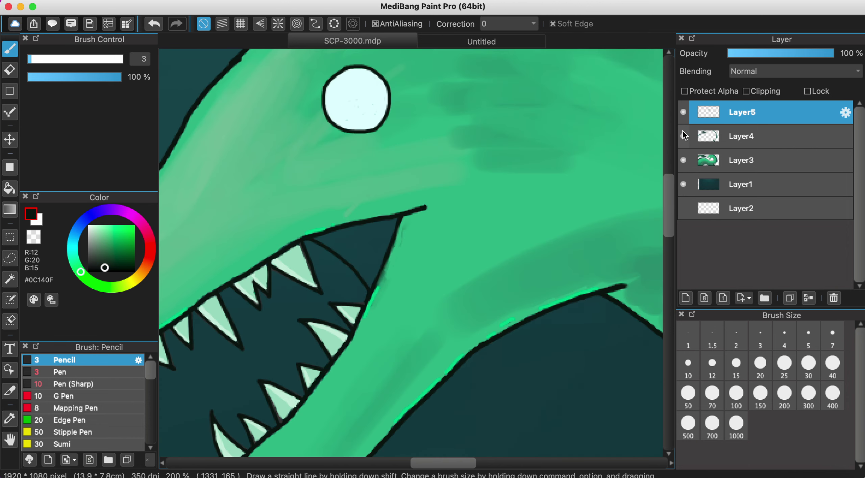
pyautogui.scroll(3, 415, 235)
pyautogui.scroll(-3, 515, 154)
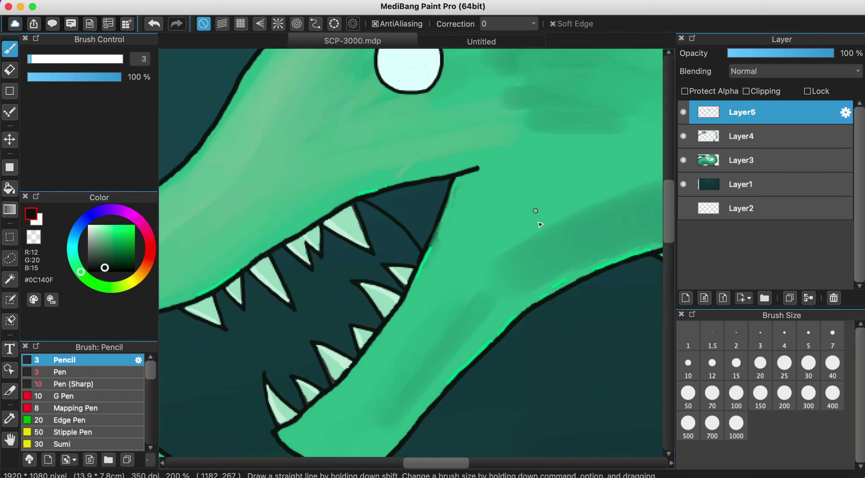
# Sample green #55A683 from the shaded area of the eel's neck and set the Pencil size to 12.
pyautogui.keyDown('alt'); pyautogui.click(561, 244); pyautogui.keyUp('alt')
pyautogui.click(736, 394)
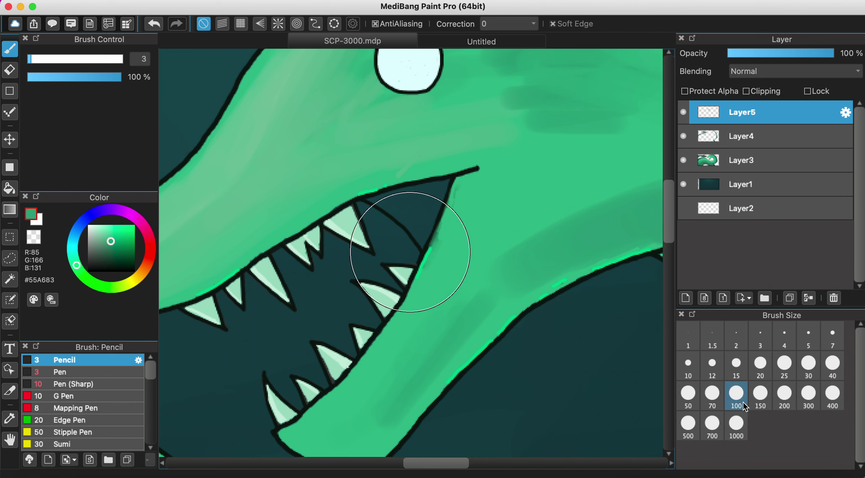
pyautogui.click(767, 363)
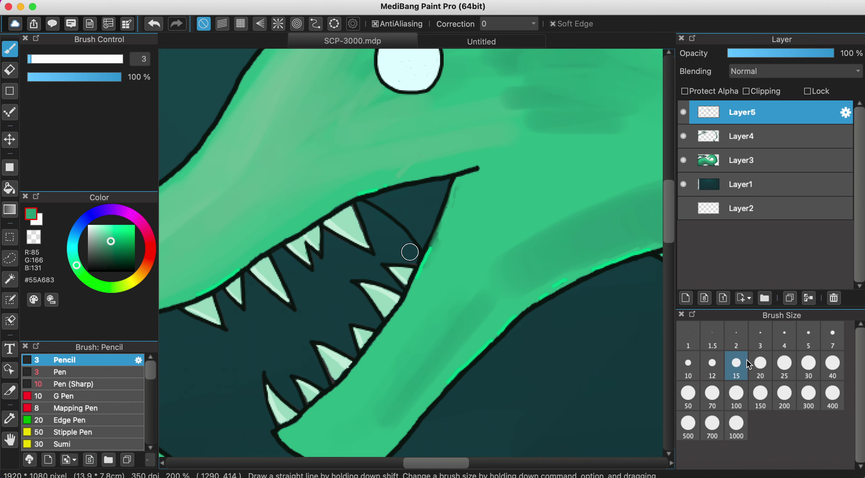
pyautogui.click(760, 363)
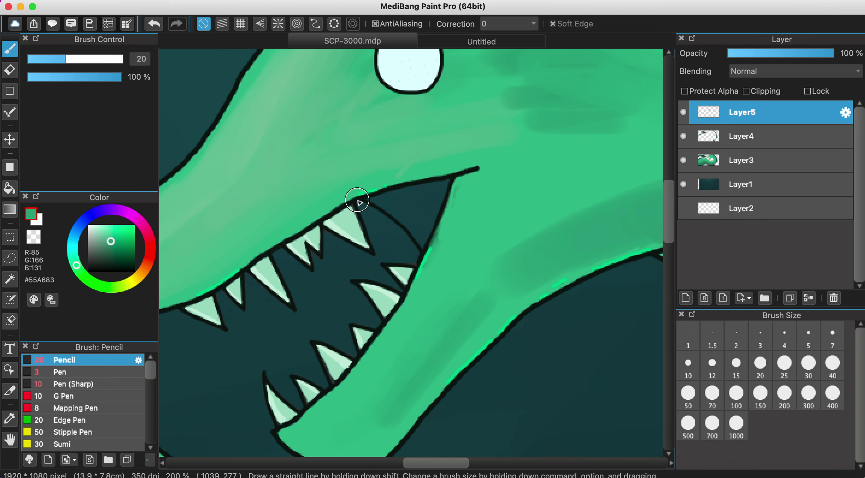
pyautogui.click(711, 392)
pyautogui.click(712, 362)
# Try to paint a short #55A683 stroke in the triangular skin at the mouth corner and resample the neck's green.
pyautogui.scroll(3, 439, 206)
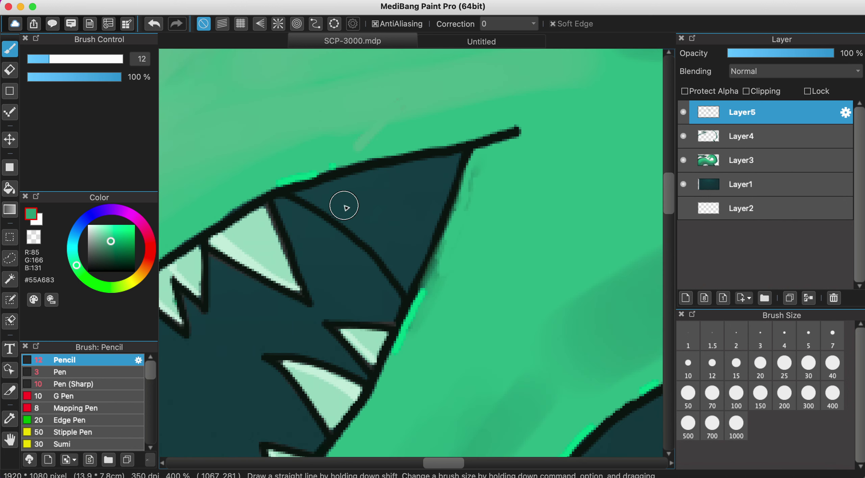
pyautogui.moveTo(343, 205); pyautogui.dragTo(383, 229)
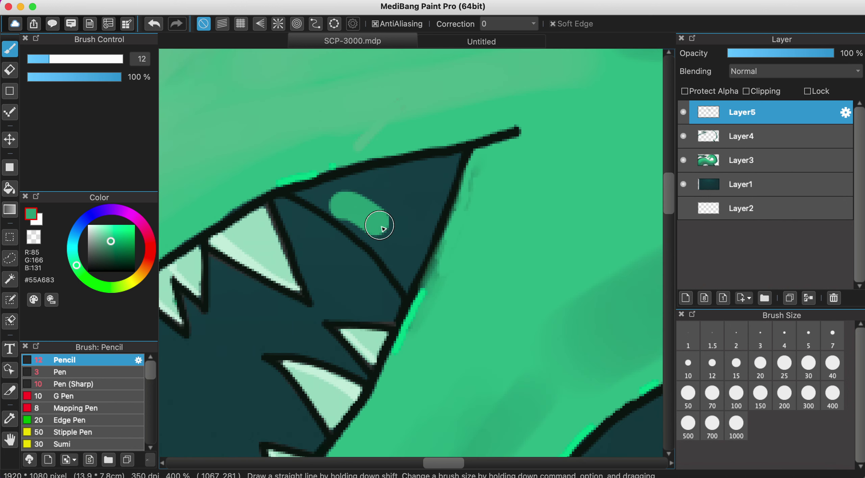
pyautogui.click(154, 24)
pyautogui.keyDown('alt'); pyautogui.click(460, 314); pyautogui.keyUp('alt')
pyautogui.scroll(-3, 473, 318)
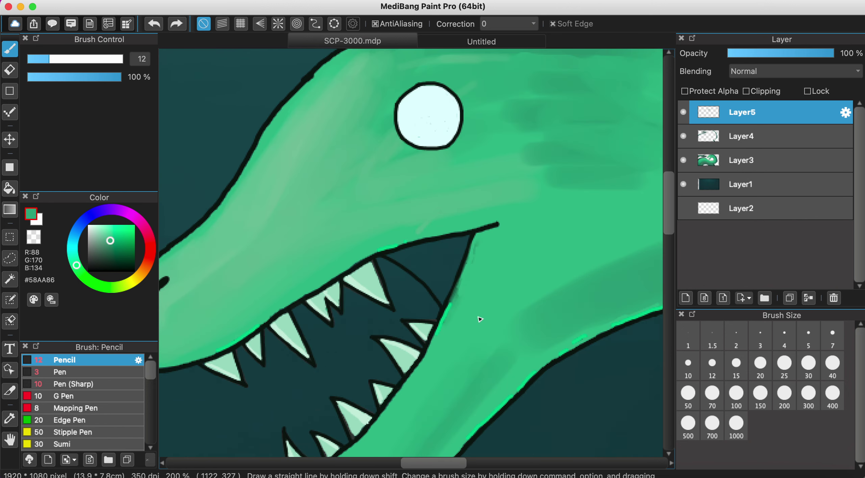
# Sample the muted green #588273 from the Untitled palette document and block in the middle of SCP-3000's mouth-corner triangle.
pyautogui.click(441, 43)
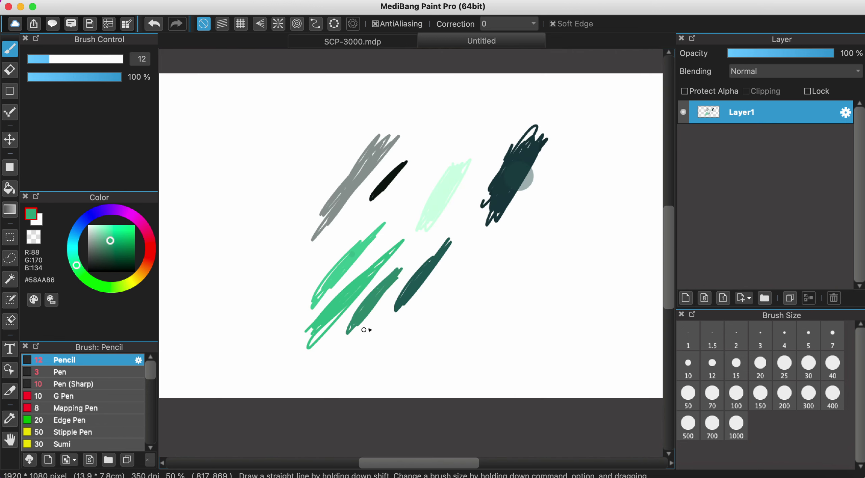
pyautogui.keyDown('alt'); pyautogui.click(371, 303); pyautogui.keyUp('alt')
pyautogui.click(348, 42)
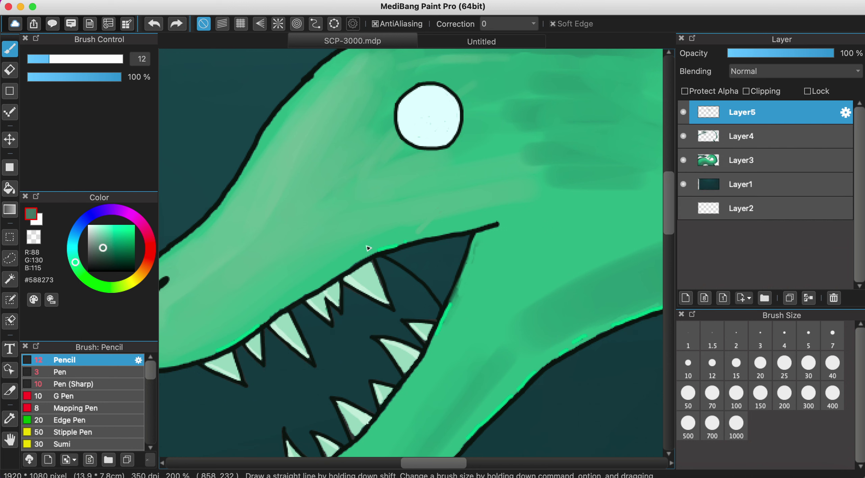
pyautogui.moveTo(408, 259)
pyautogui.mouseDown()
pyautogui.moveTo(431, 270)
pyautogui.moveTo(444, 257)
pyautogui.moveTo(434, 262)
pyautogui.mouseUp()
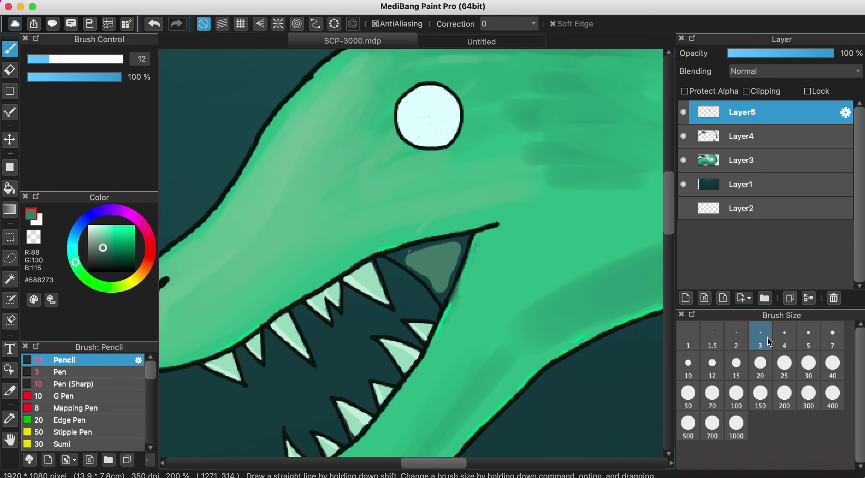
# Set the Pencil size to 4 and extend the #588273 fill out to the outlines of the mouth-corner triangle.
pyautogui.click(784, 336)
pyautogui.scroll(2, 388, 270)
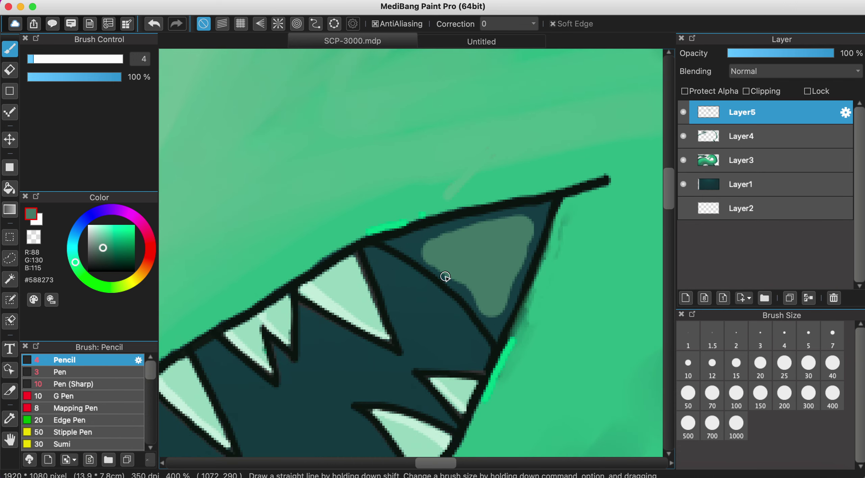
pyautogui.scroll(2, 425, 256)
pyautogui.moveTo(426, 256)
pyautogui.mouseDown()
pyautogui.moveTo(529, 349)
pyautogui.moveTo(495, 319)
pyautogui.moveTo(542, 379)
pyautogui.moveTo(570, 328)
pyautogui.moveTo(548, 355)
pyautogui.mouseUp()
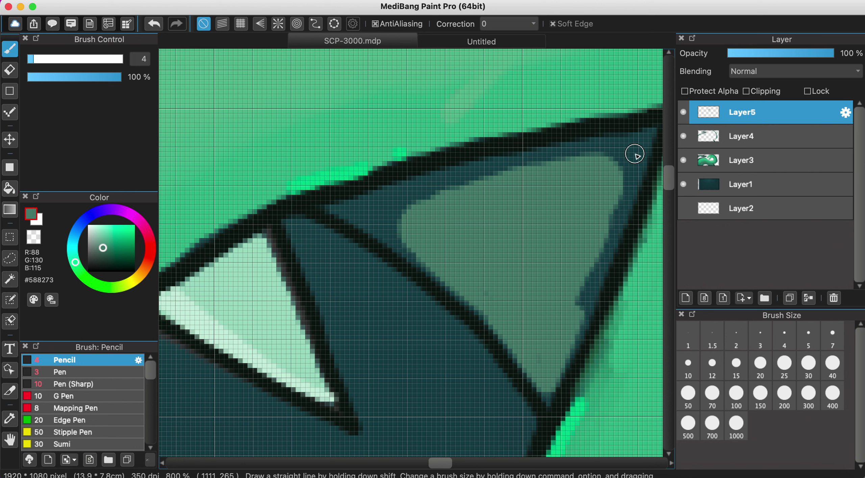
pyautogui.moveTo(635, 151)
pyautogui.mouseDown()
pyautogui.moveTo(584, 297)
pyautogui.moveTo(568, 315)
pyautogui.mouseUp()
pyautogui.moveTo(358, 214)
pyautogui.mouseDown()
pyautogui.moveTo(417, 248)
pyautogui.moveTo(367, 210)
pyautogui.moveTo(467, 190)
pyautogui.moveTo(393, 214)
pyautogui.moveTo(504, 165)
pyautogui.moveTo(476, 176)
pyautogui.moveTo(535, 176)
pyautogui.moveTo(517, 169)
pyautogui.moveTo(631, 147)
pyautogui.moveTo(615, 167)
pyautogui.mouseUp()
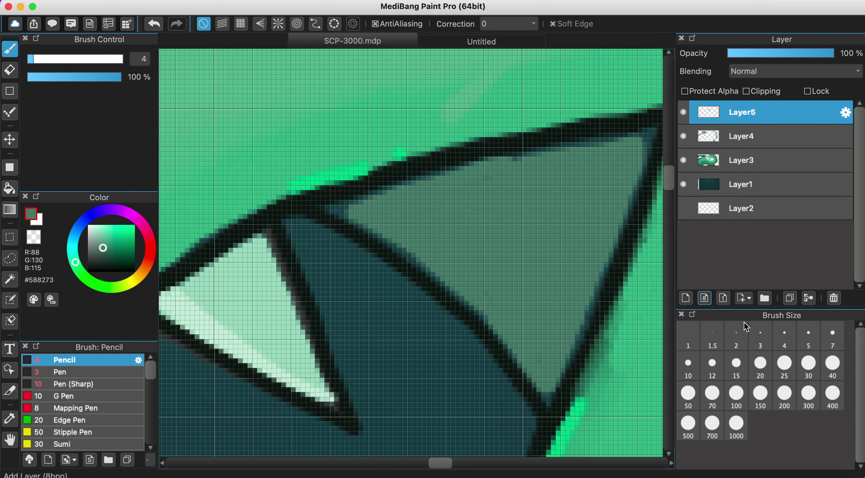
# Fill the remaining slivers along the mouth-corner triangle's outlines with #588273, using Pencil sizes 3 and 2.
pyautogui.click(763, 335)
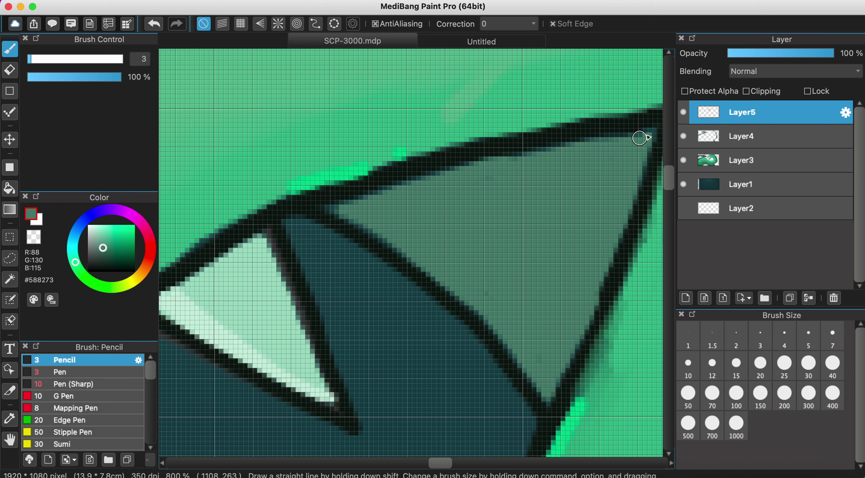
pyautogui.click(744, 341)
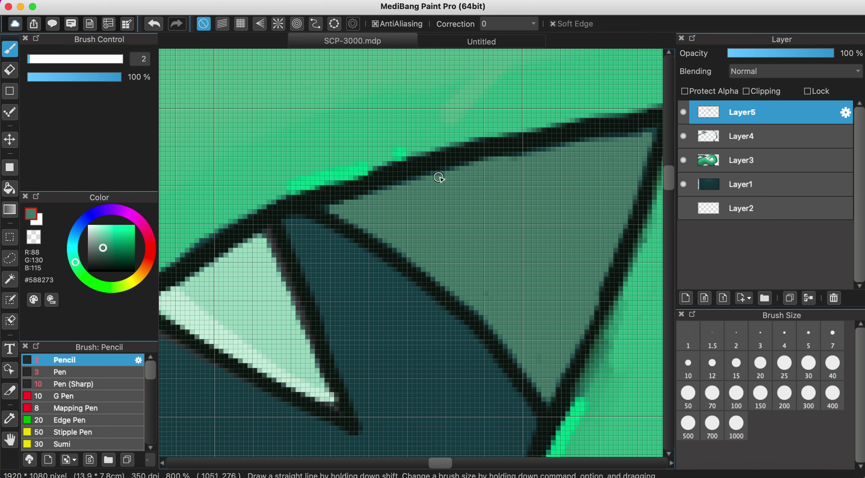
pyautogui.hscroll(5, 463, 173)
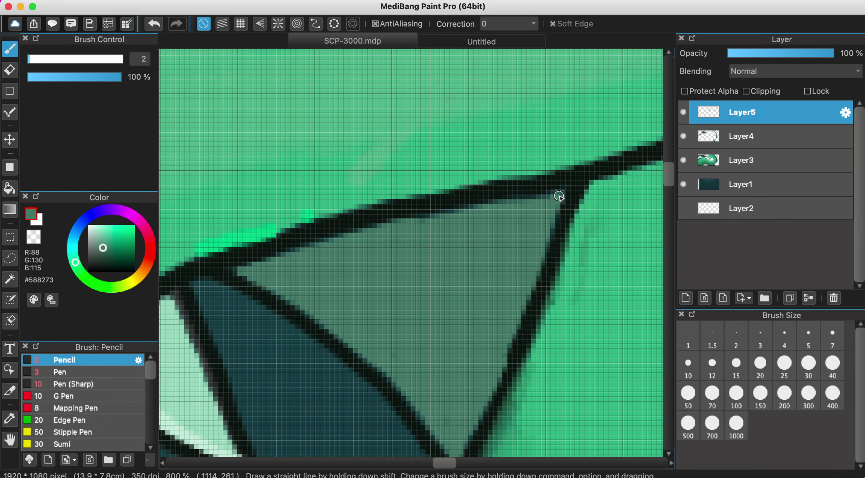
pyautogui.scroll(-5, 537, 247)
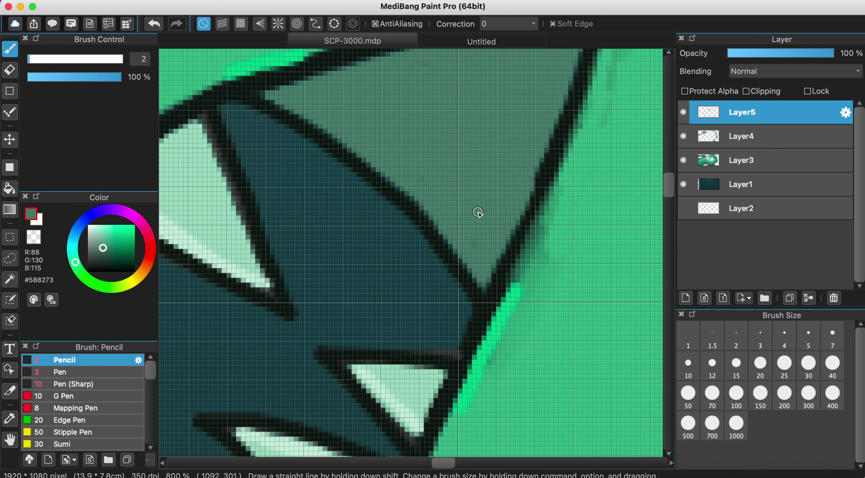
# Darken the color to #3B6757 and try to draw a curved crease across the mouth-corner skin.
pyautogui.click(106, 251)
pyautogui.click(108, 252)
pyautogui.press('super+minus')
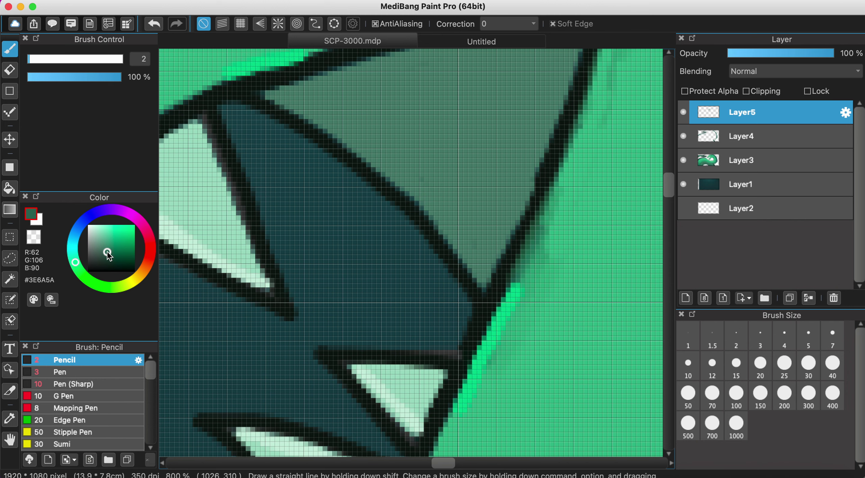
pyautogui.scroll(3, 420, 122)
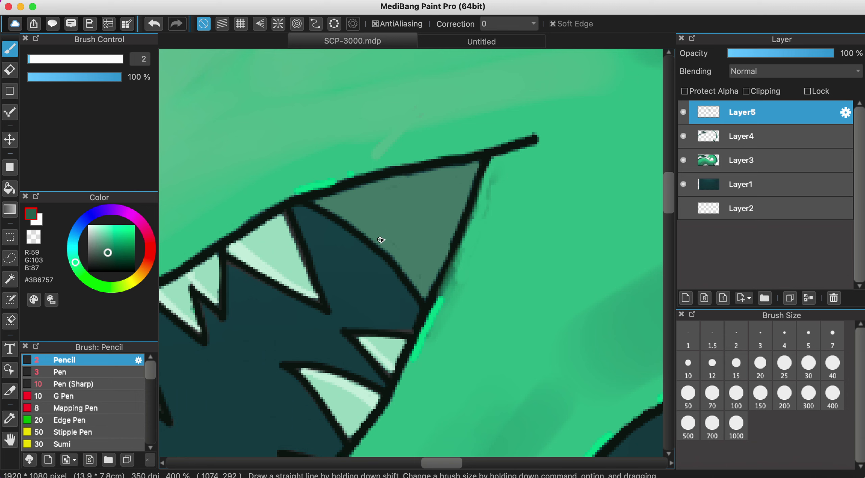
pyautogui.moveTo(374, 201); pyautogui.dragTo(418, 240)
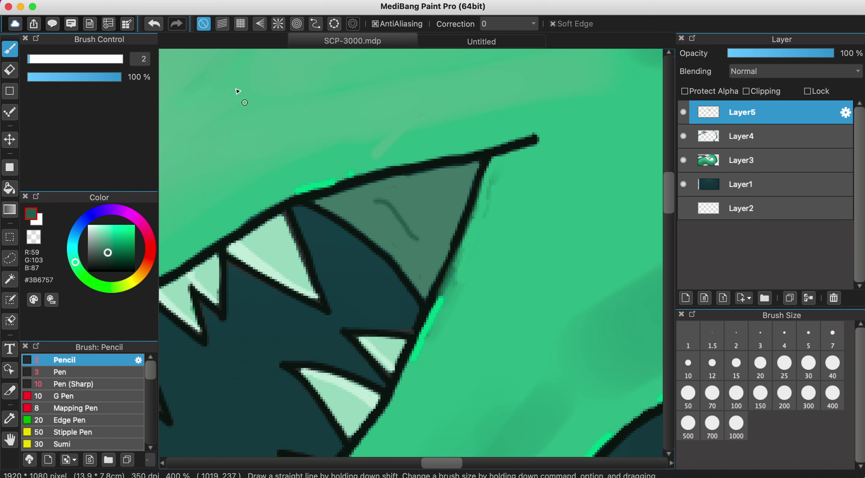
pyautogui.click(153, 23)
# Sample the mouth-corner skin's green and darken the color to #436155.
pyautogui.rightClick(376, 193)
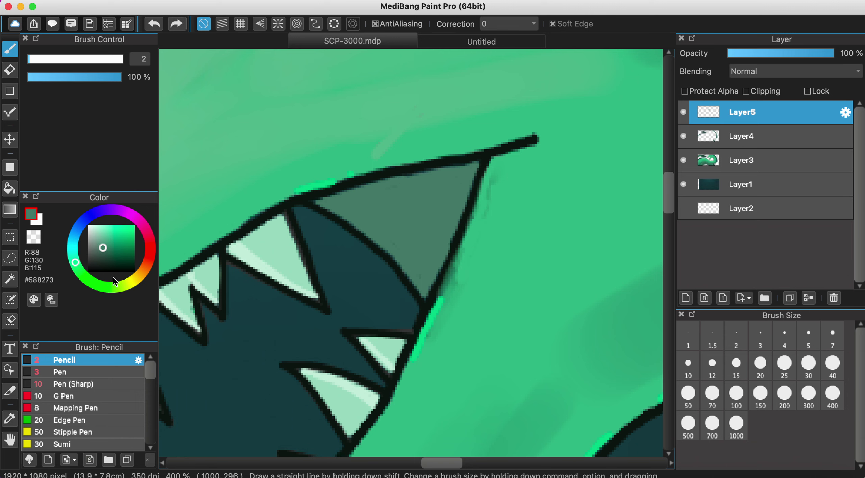
pyautogui.click(102, 254)
# Try to draw curved #436155 crease lines across the mouth-corner skin with the size 2 Pencil.
pyautogui.moveTo(375, 204); pyautogui.dragTo(430, 261)
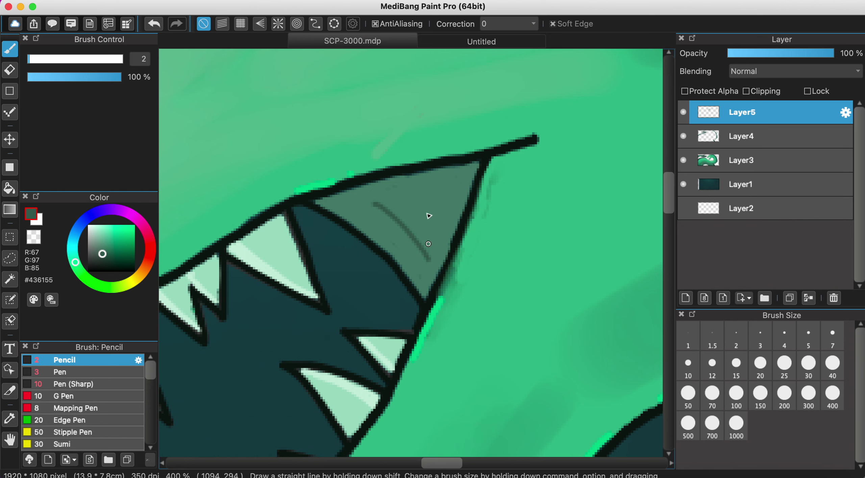
pyautogui.scroll(-4, 434, 217)
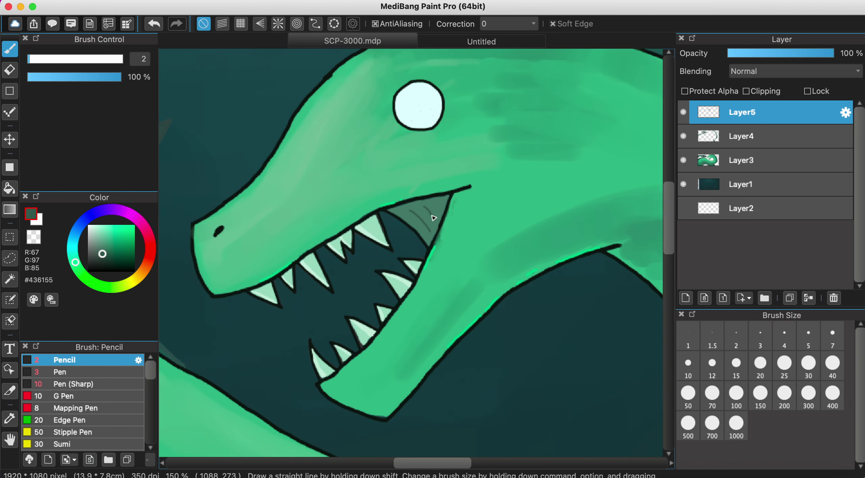
pyautogui.scroll(1, 467, 229)
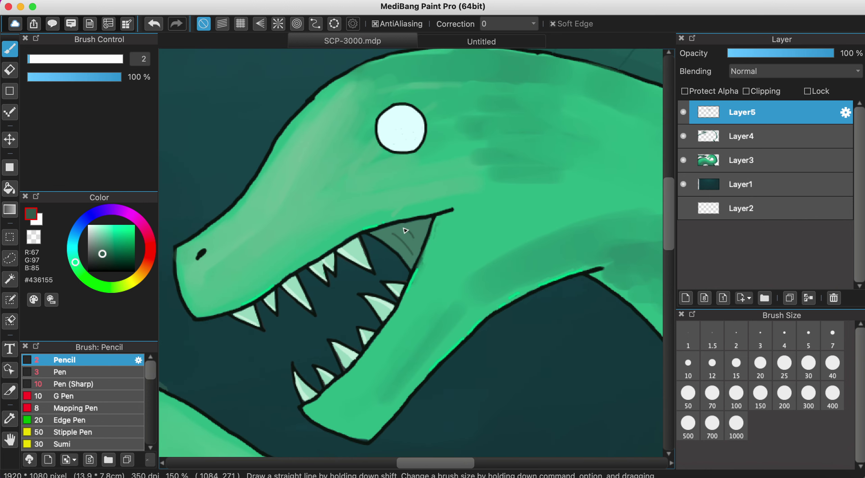
pyautogui.scroll(4, 402, 227)
pyautogui.press('super+z')
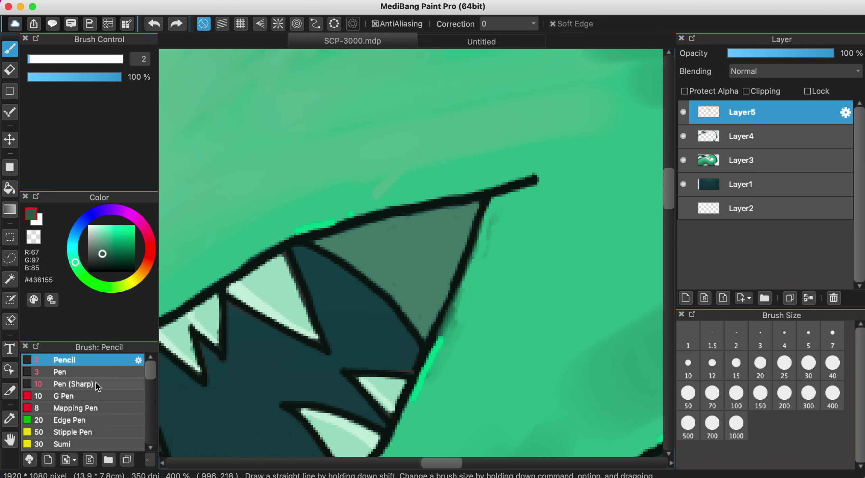
# Draw faint curved #436155 crease lines across the mouth-corner skin with the Watercolor (Wet) brush at size 3.
pyautogui.scroll(-5, 98, 388)
pyautogui.click(91, 368)
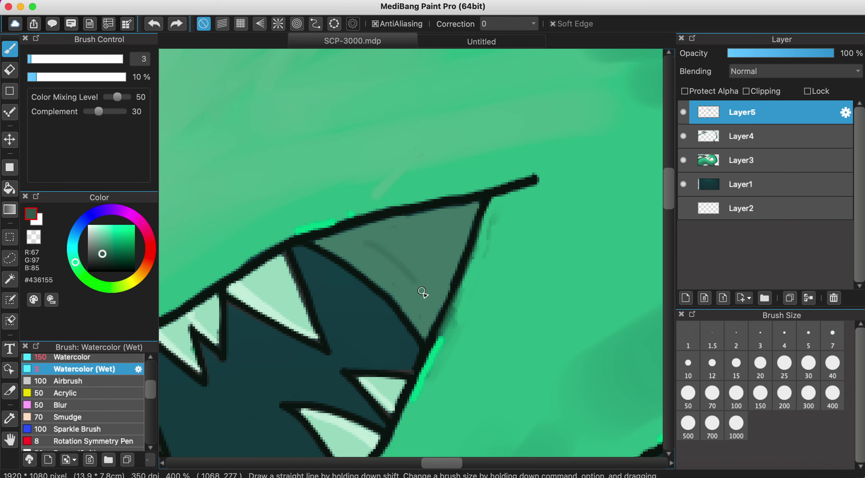
pyautogui.scroll(-5, 432, 259)
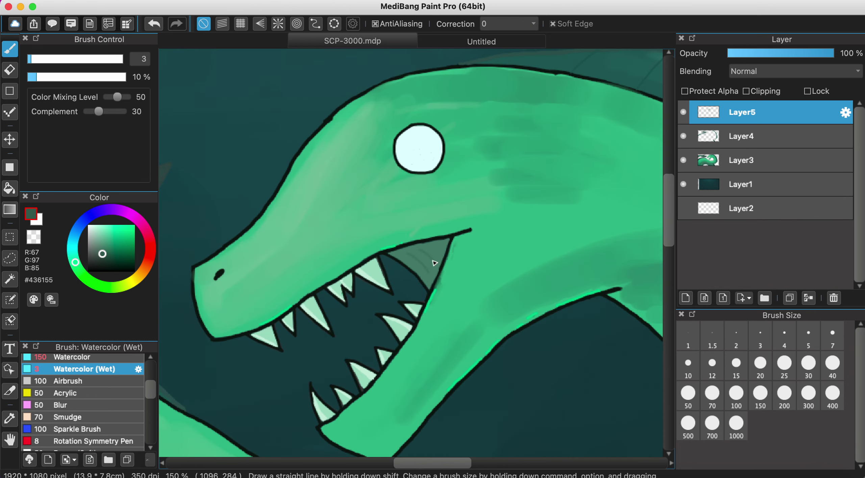
# Change the color to #E2FFEB and try to paint faint rings inside the white eye with the Watercolor (Wet) brush.
pyautogui.scroll(-5, 434, 263)
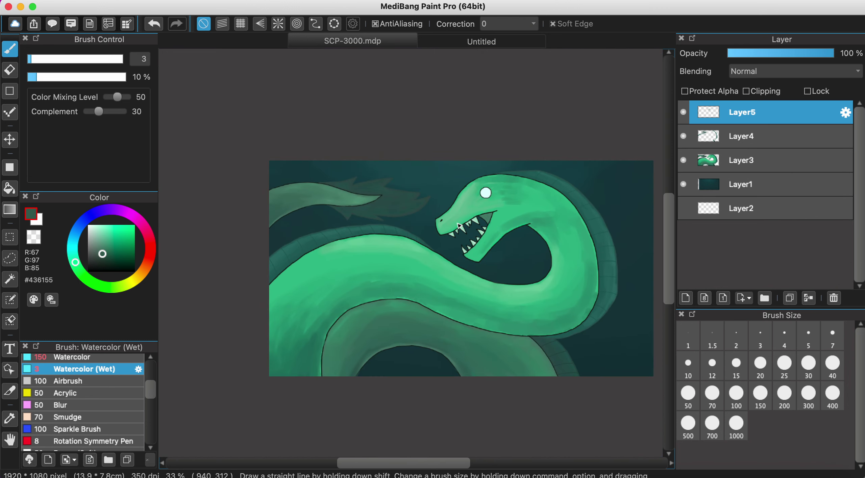
pyautogui.hscroll(2, 459, 226)
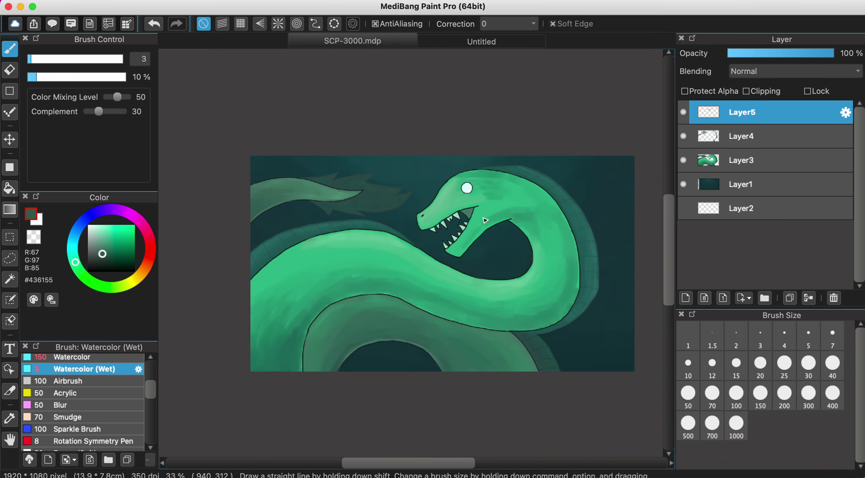
pyautogui.scroll(2, 499, 223)
pyautogui.scroll(-2, 498, 219)
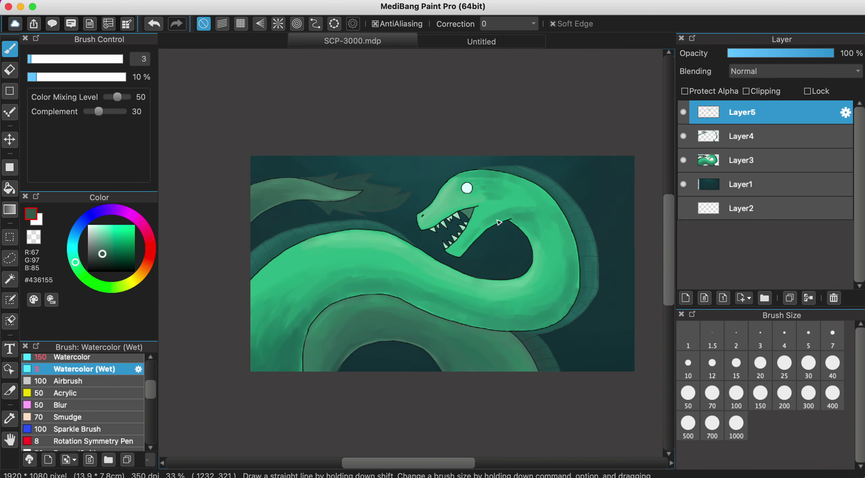
pyautogui.keyDown('alt'); pyautogui.click(467, 188); pyautogui.keyUp('alt')
pyautogui.scroll(3, 478, 172)
pyautogui.scroll(3, 451, 250)
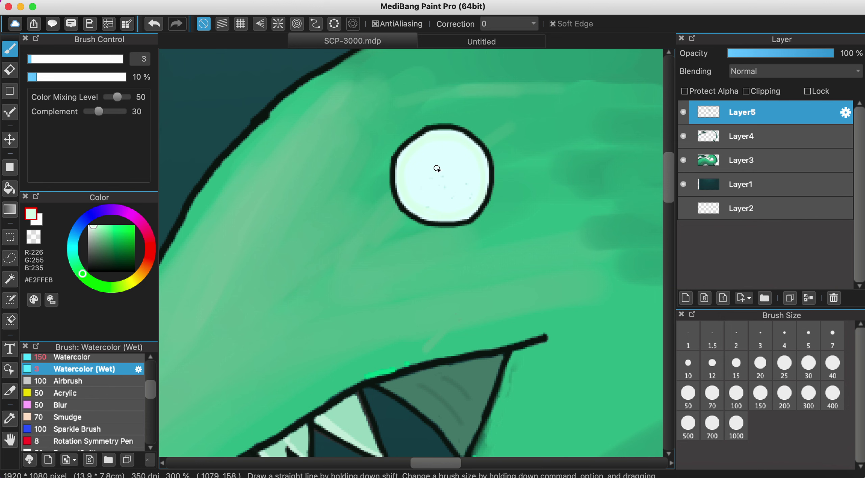
pyautogui.click(154, 24)
pyautogui.scroll(-4, 418, 175)
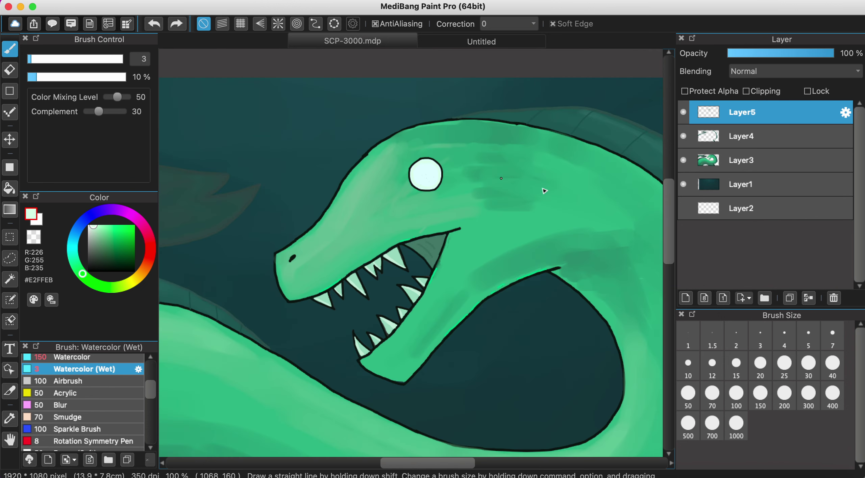
pyautogui.scroll(-2, 544, 191)
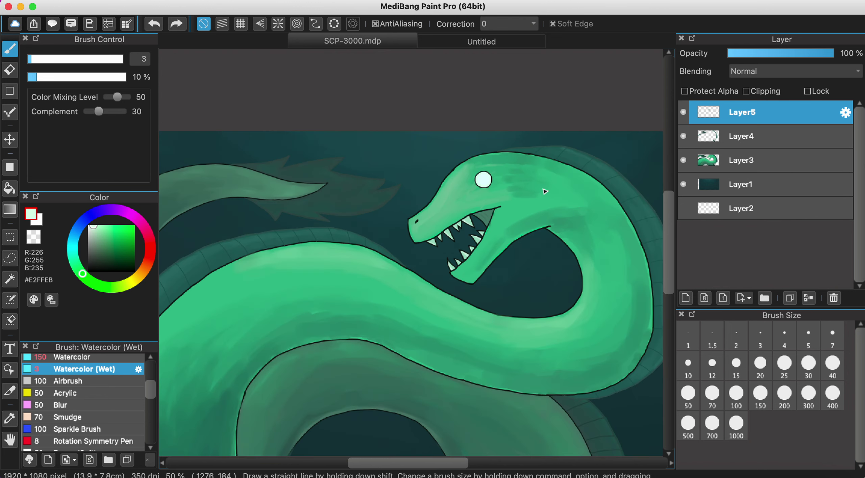
pyautogui.scroll(-1, 544, 192)
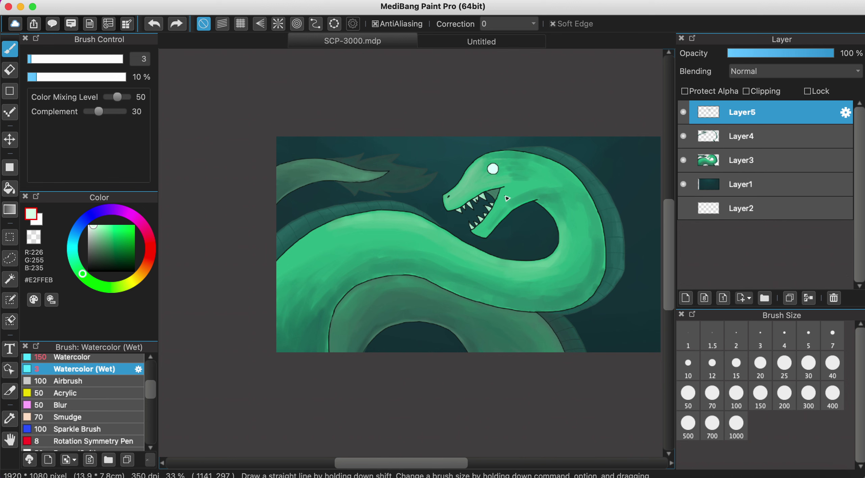
pyautogui.scroll(2, 507, 199)
pyautogui.scroll(-2, 507, 198)
pyautogui.hscroll(2, 534, 180)
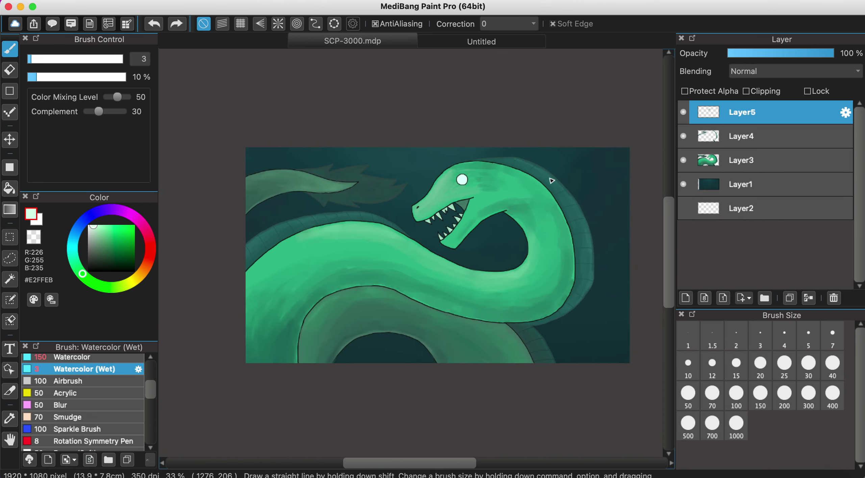